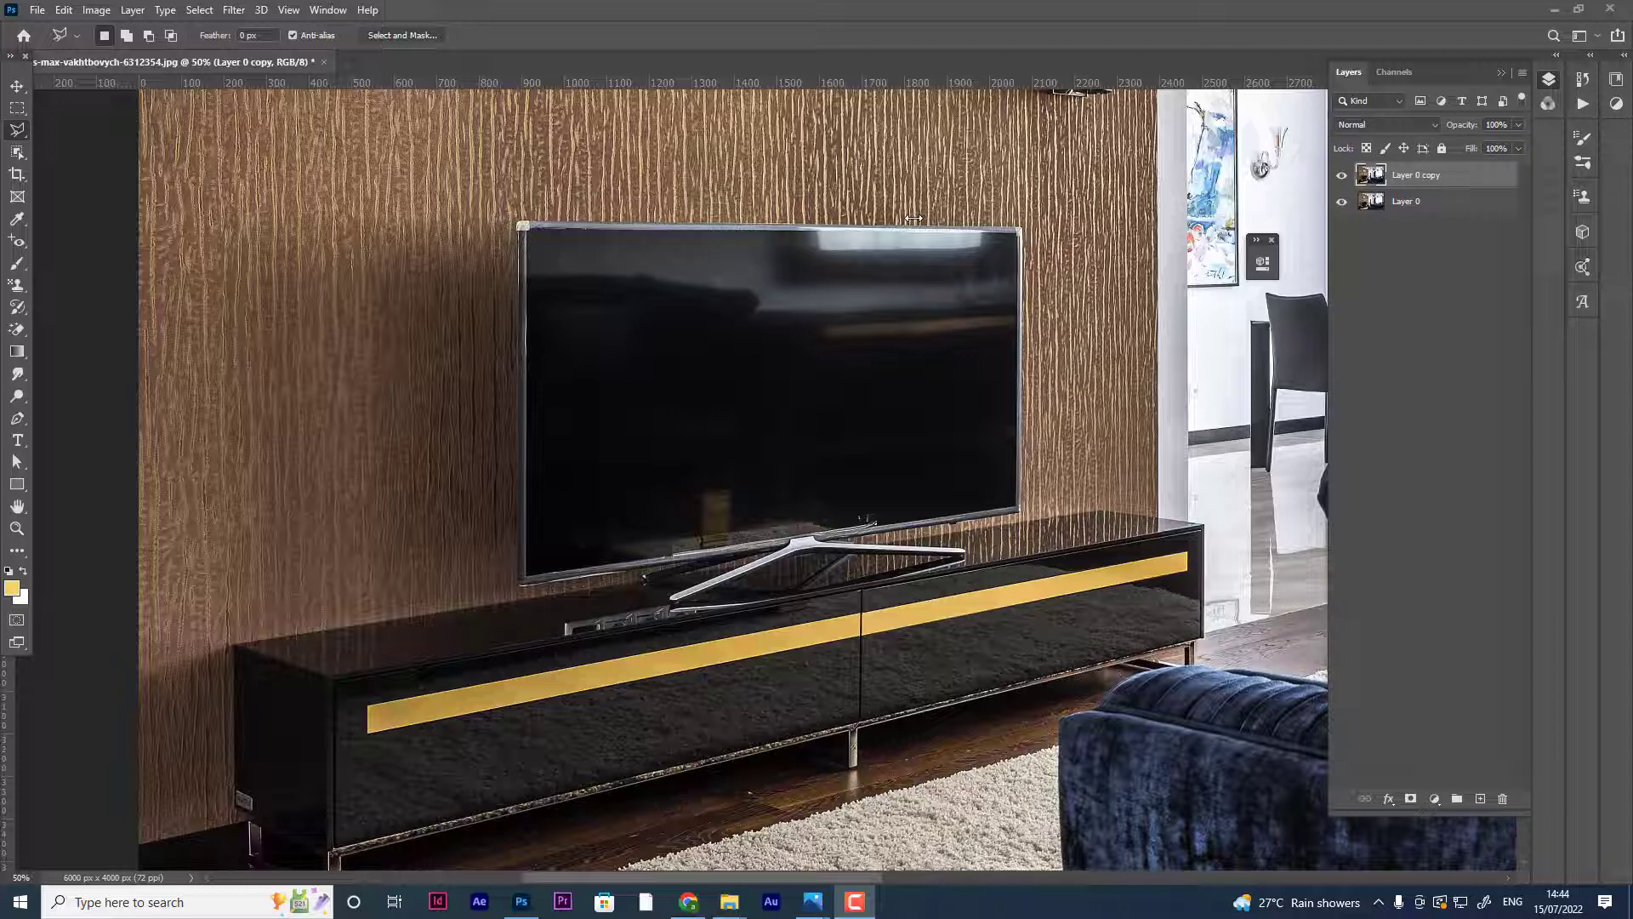
# - Trace the TV screen's corners with the Polygonal Lasso, anchoring at its bottom-right corner
pyautogui.click(855, 901)
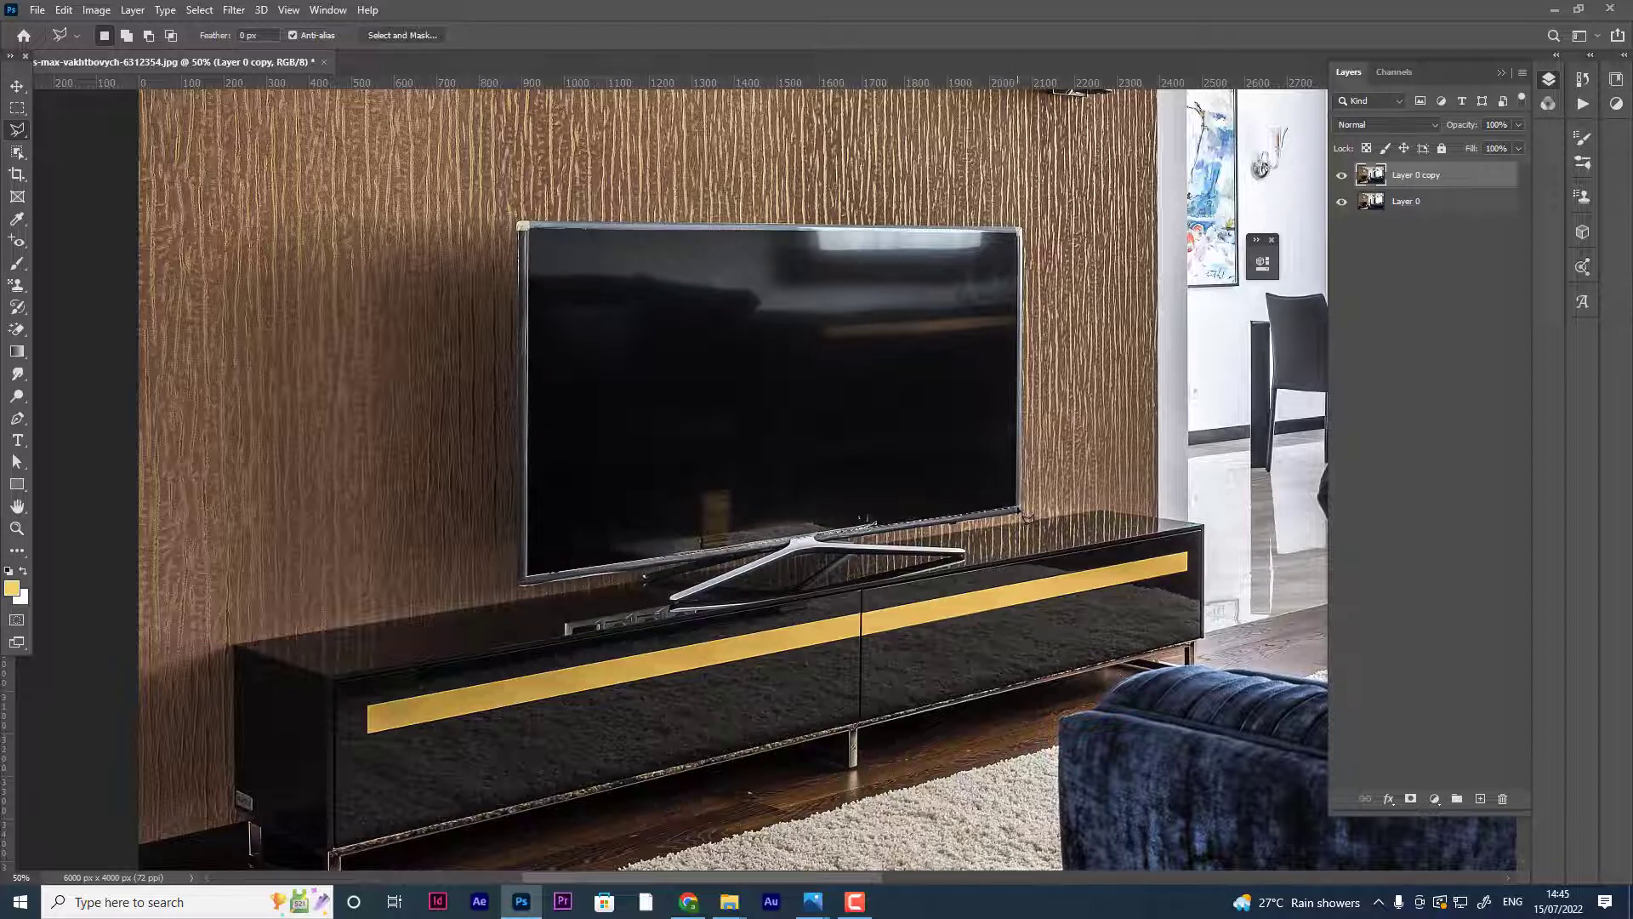
pyautogui.click(1024, 513)
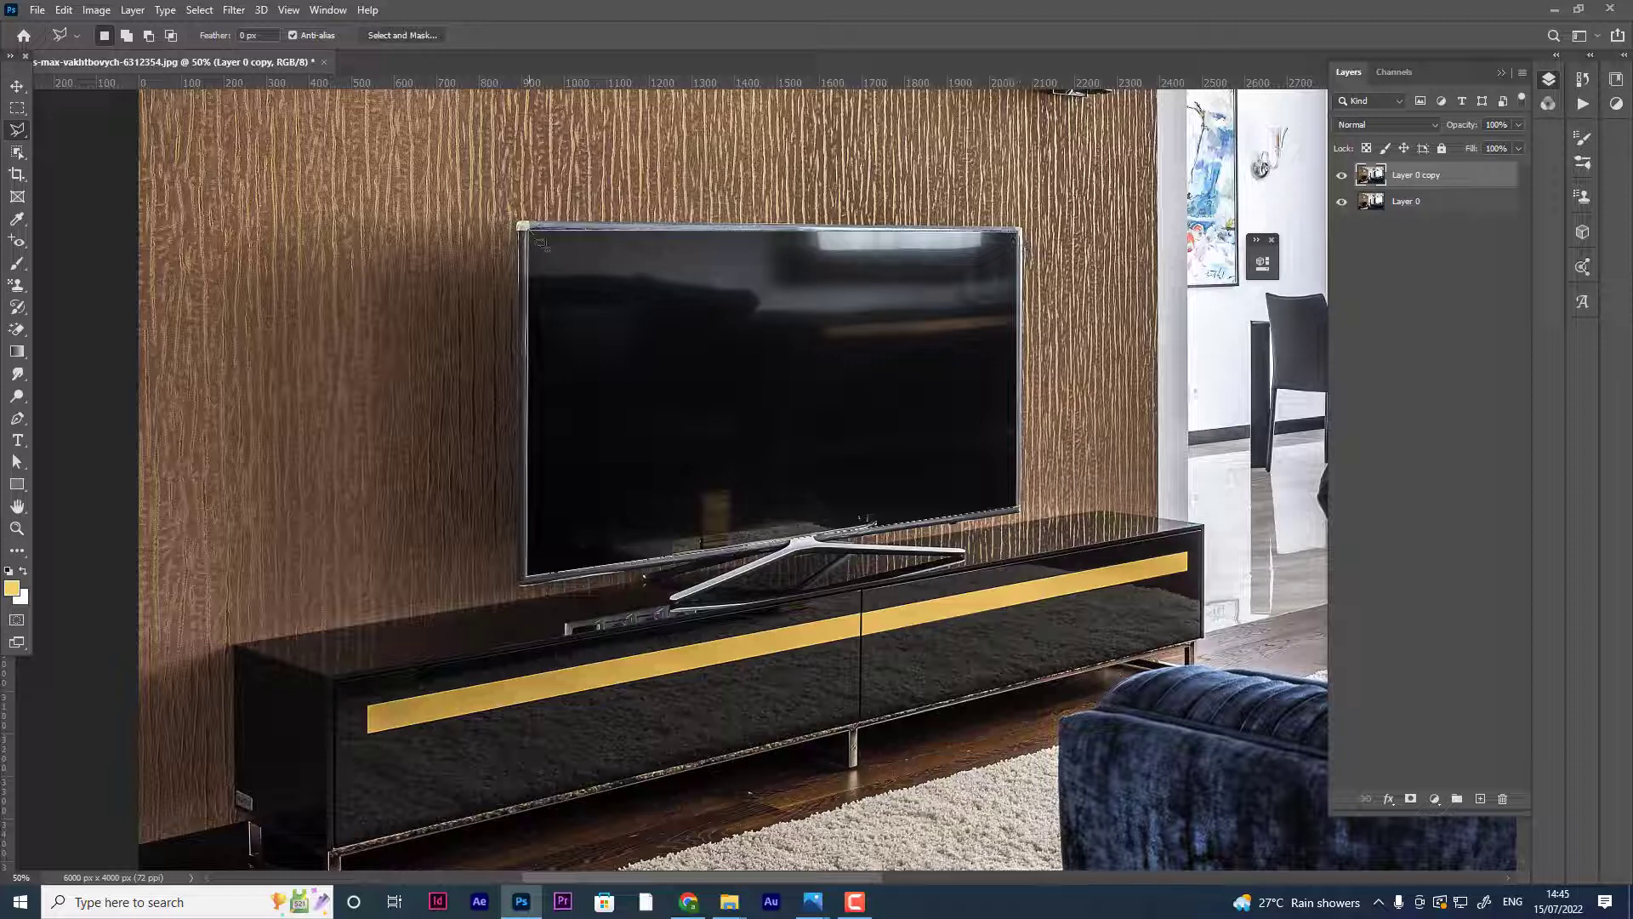
# - Close the TV screen selection and mask the screen out of Layer 0 copy
pyautogui.click(528, 228)
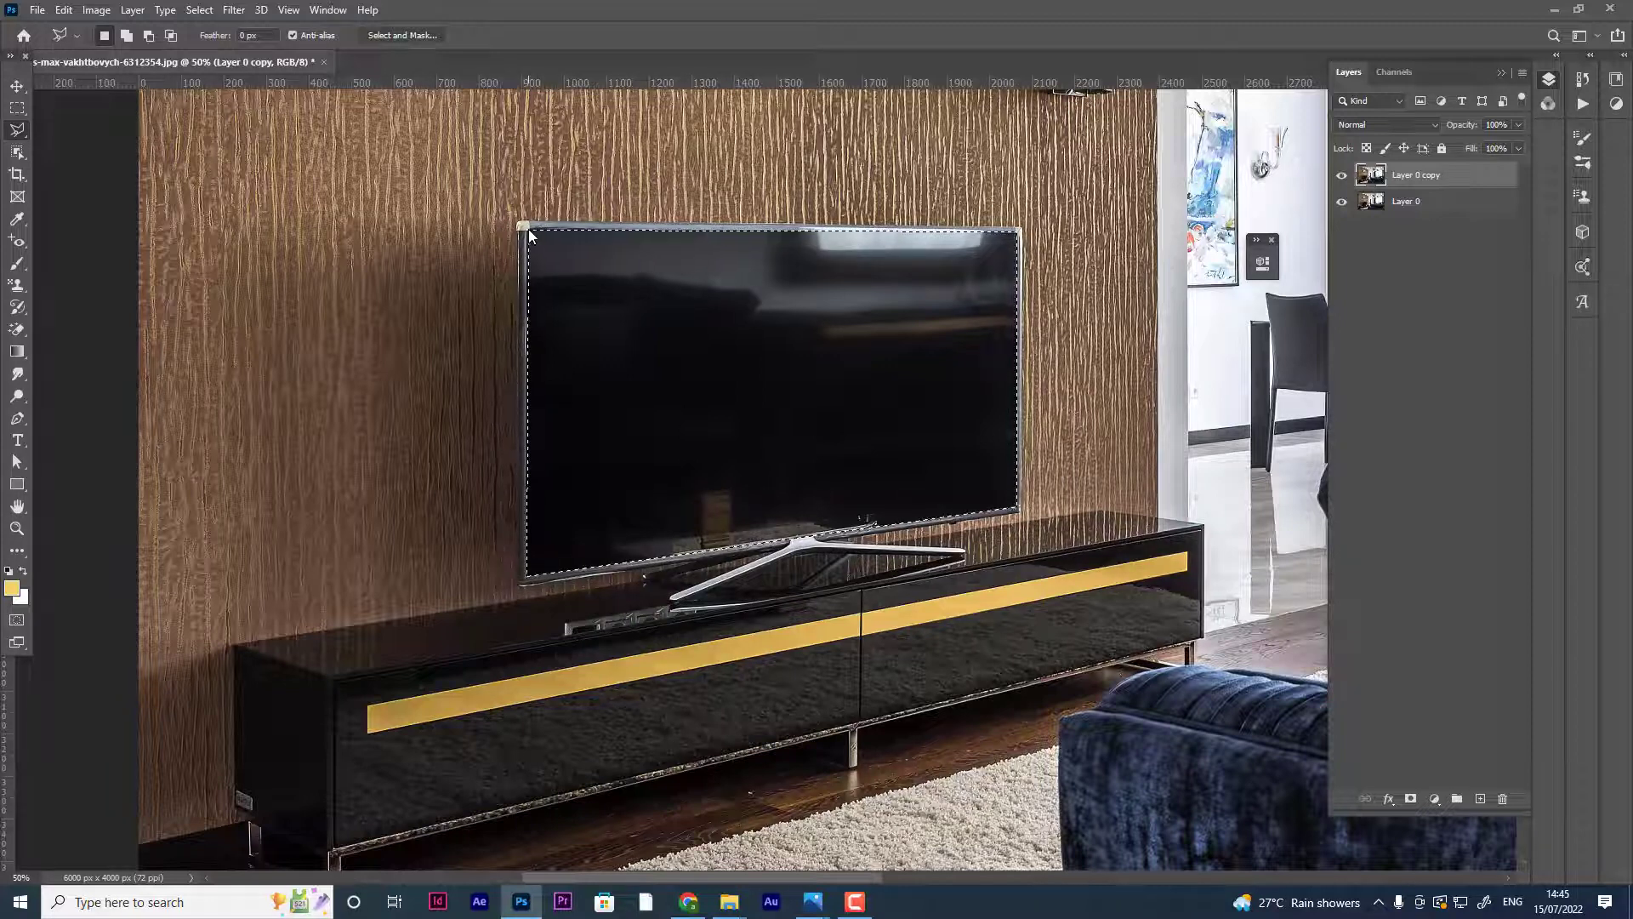
pyautogui.rightClick(16, 135)
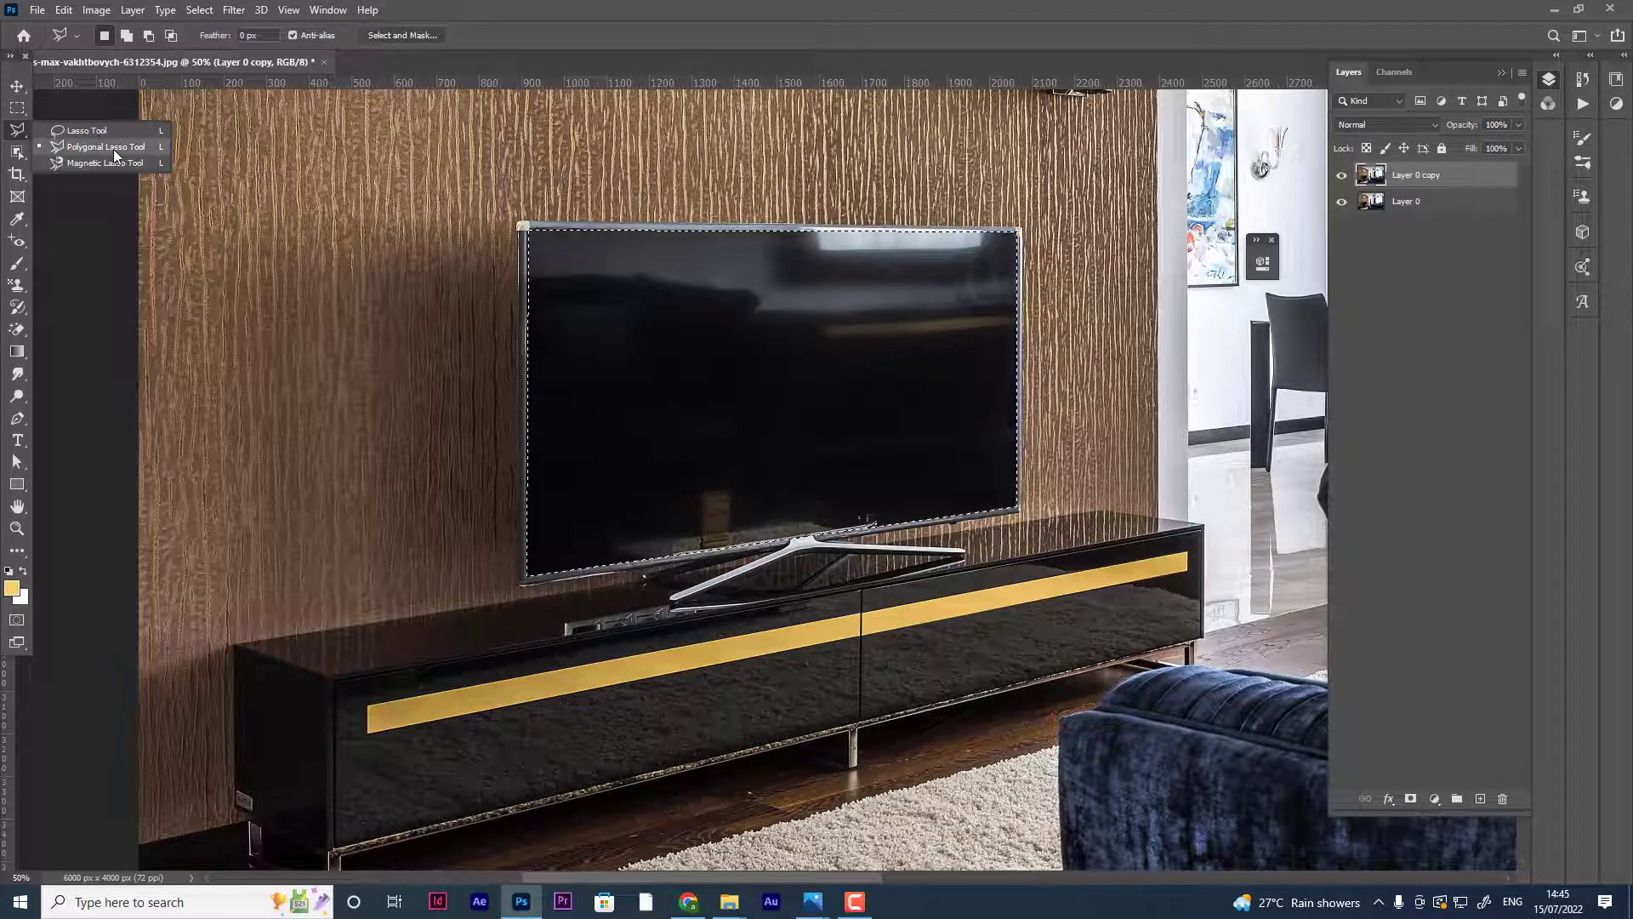
pyautogui.click(16, 89)
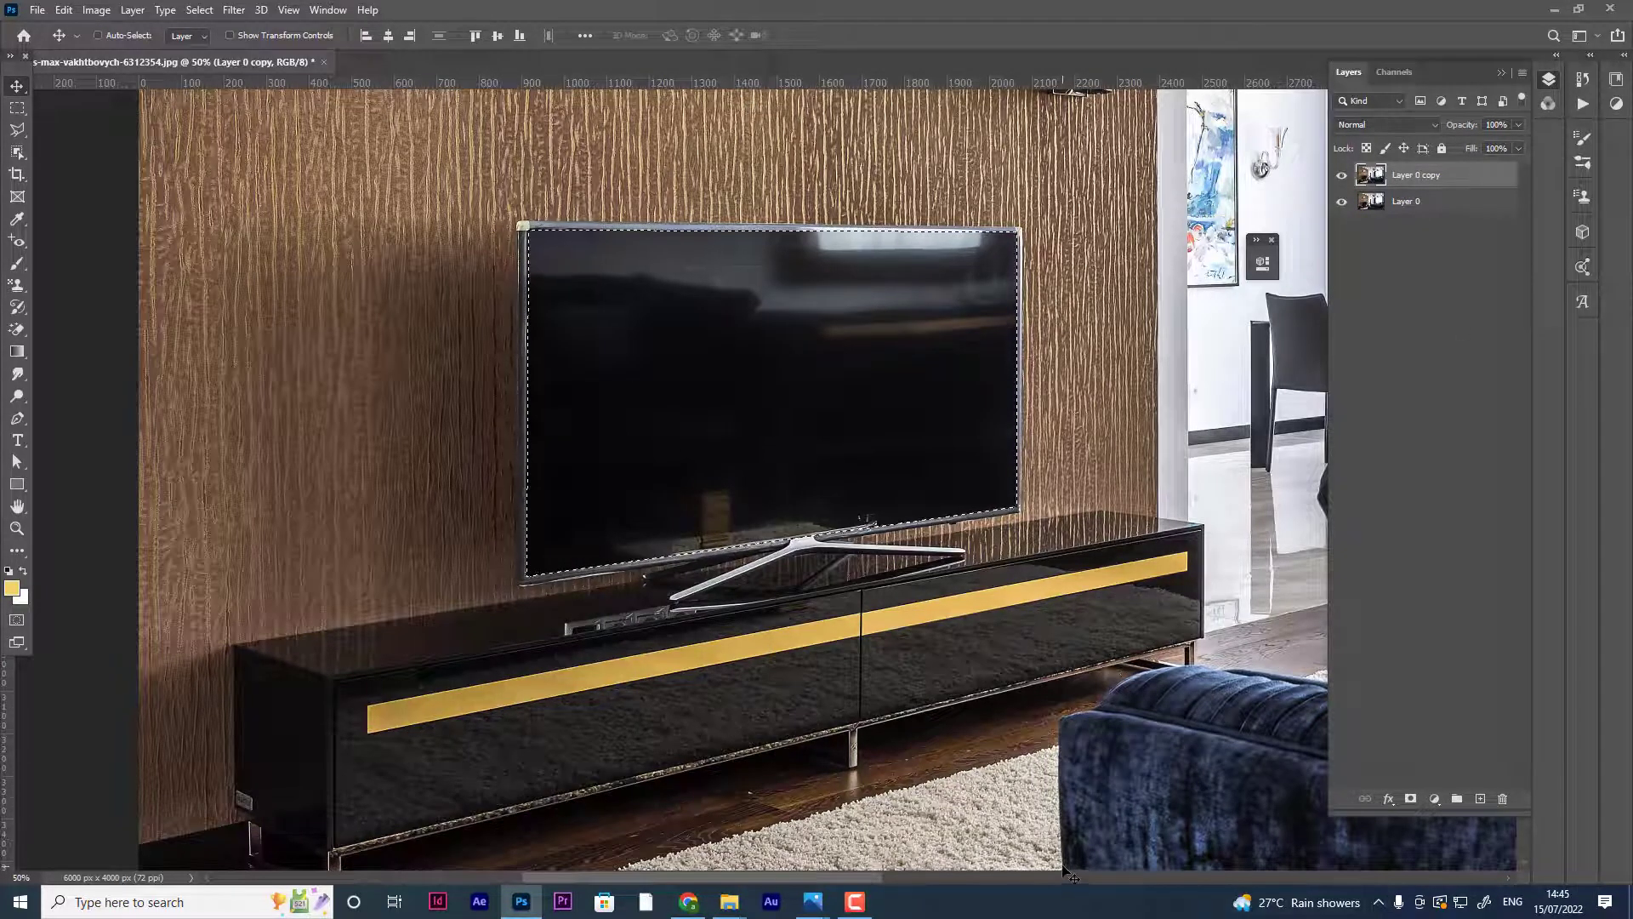
pyautogui.click(1411, 799)
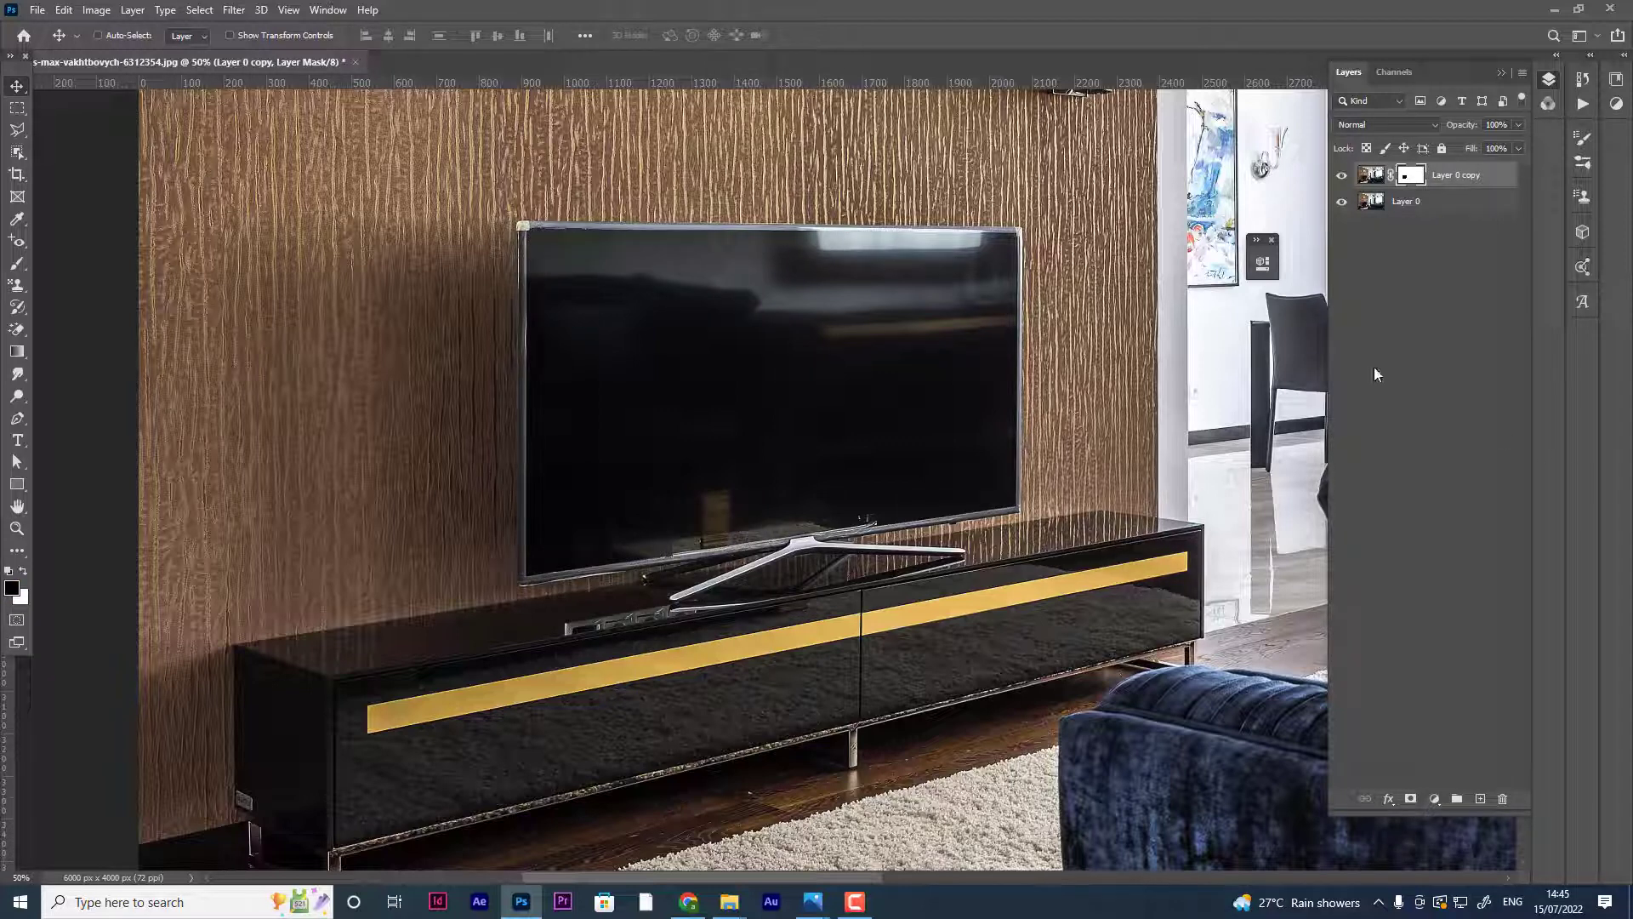
# - Hide Layer 0 so the cut-out screen shows transparency, and zoom out to the whole room
pyautogui.click(1341, 201)
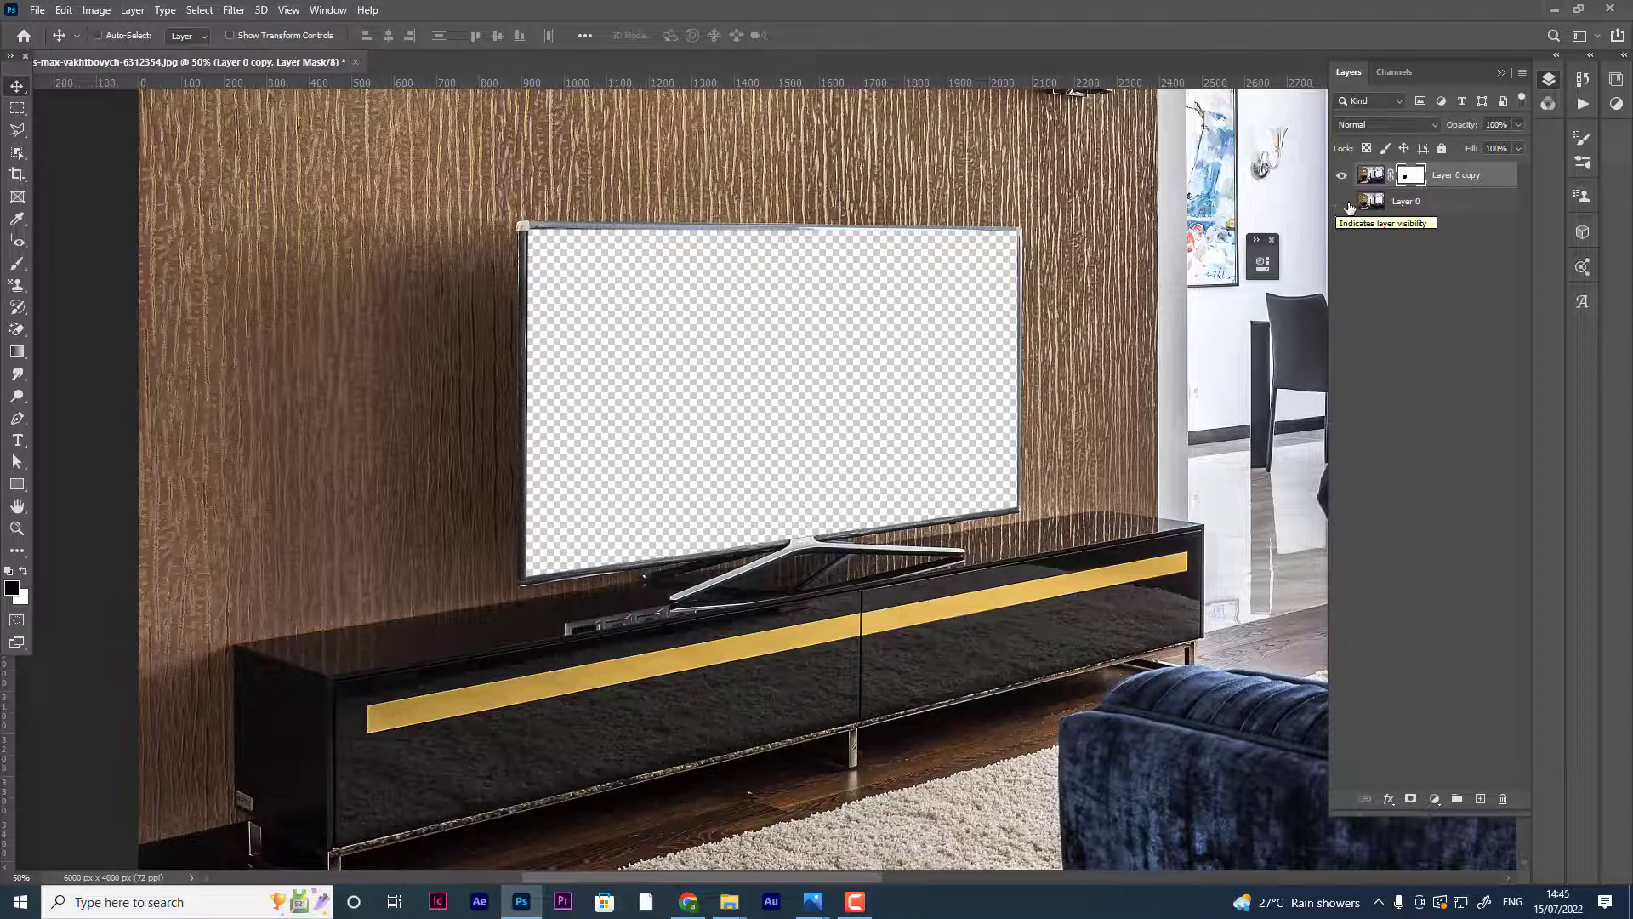
pyautogui.click(1343, 203)
pyautogui.click(1342, 202)
pyautogui.hotkey('ctrl', '-')
pyautogui.hotkey('ctrl', '-')
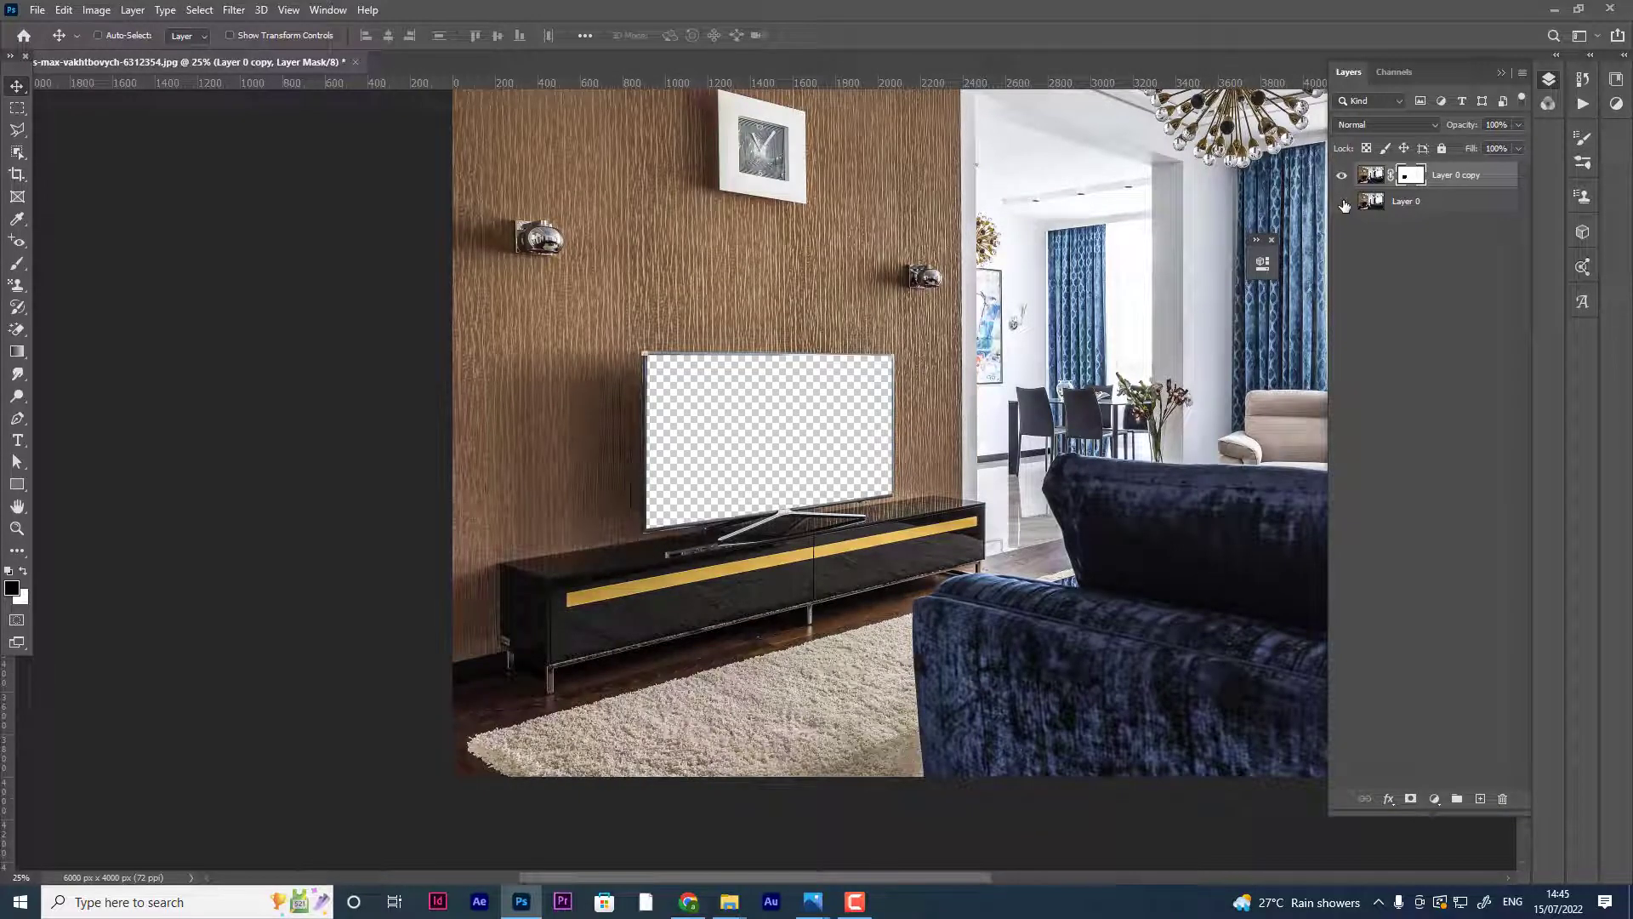
pyautogui.click(693, 906)
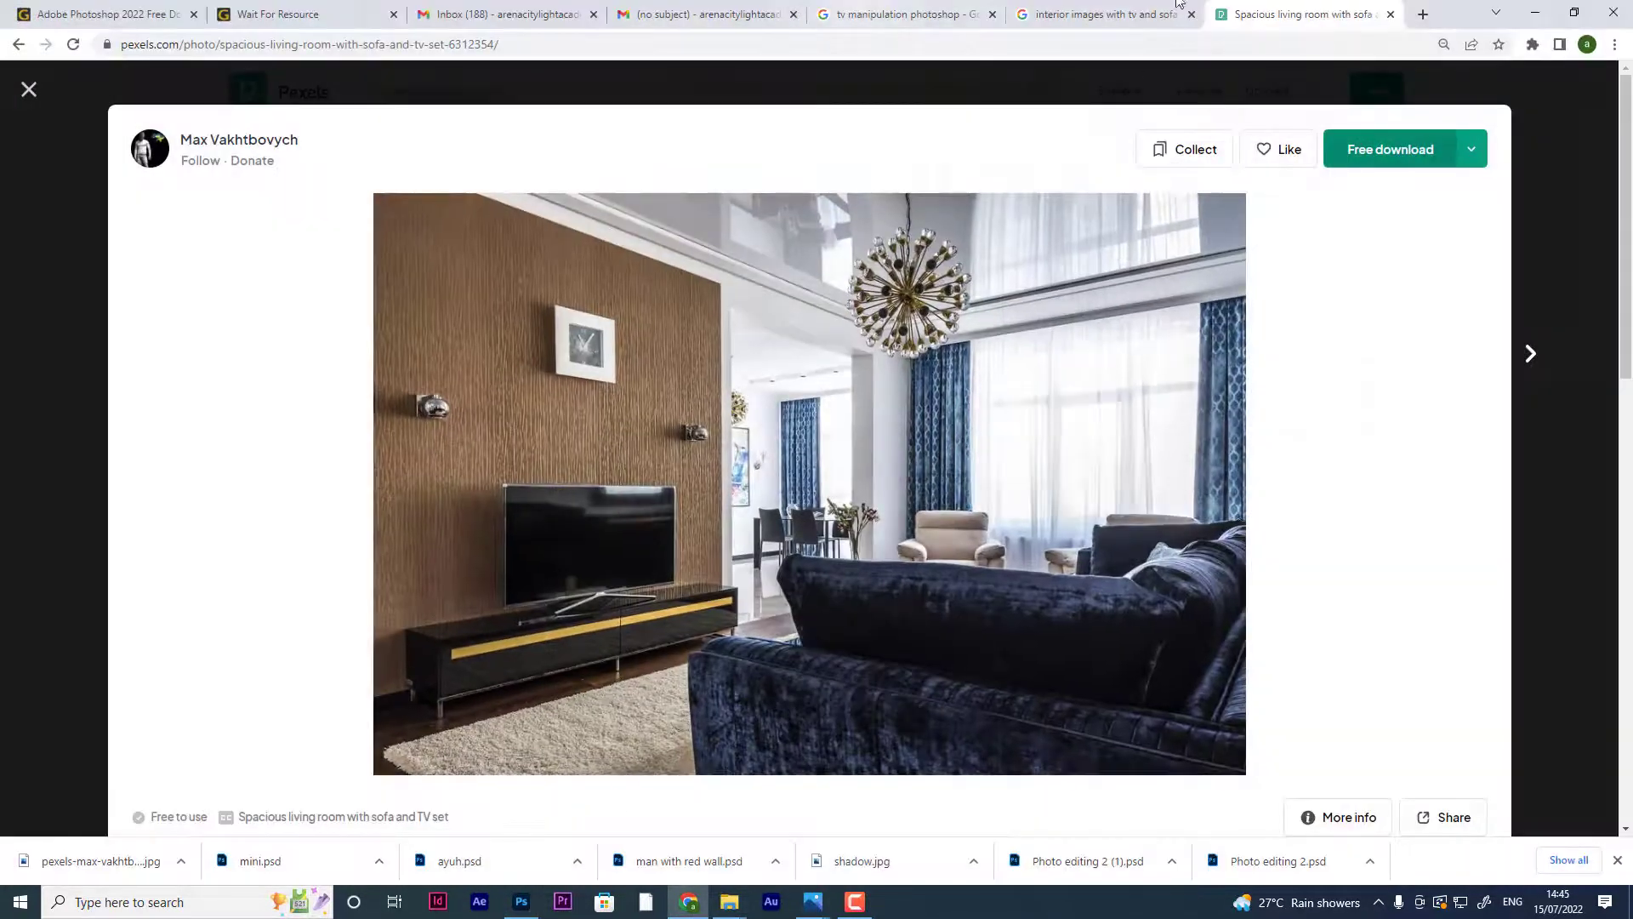
# - Run a Google Images search for 'tiger' in a new tab
pyautogui.click(1423, 17)
pyautogui.write('t')
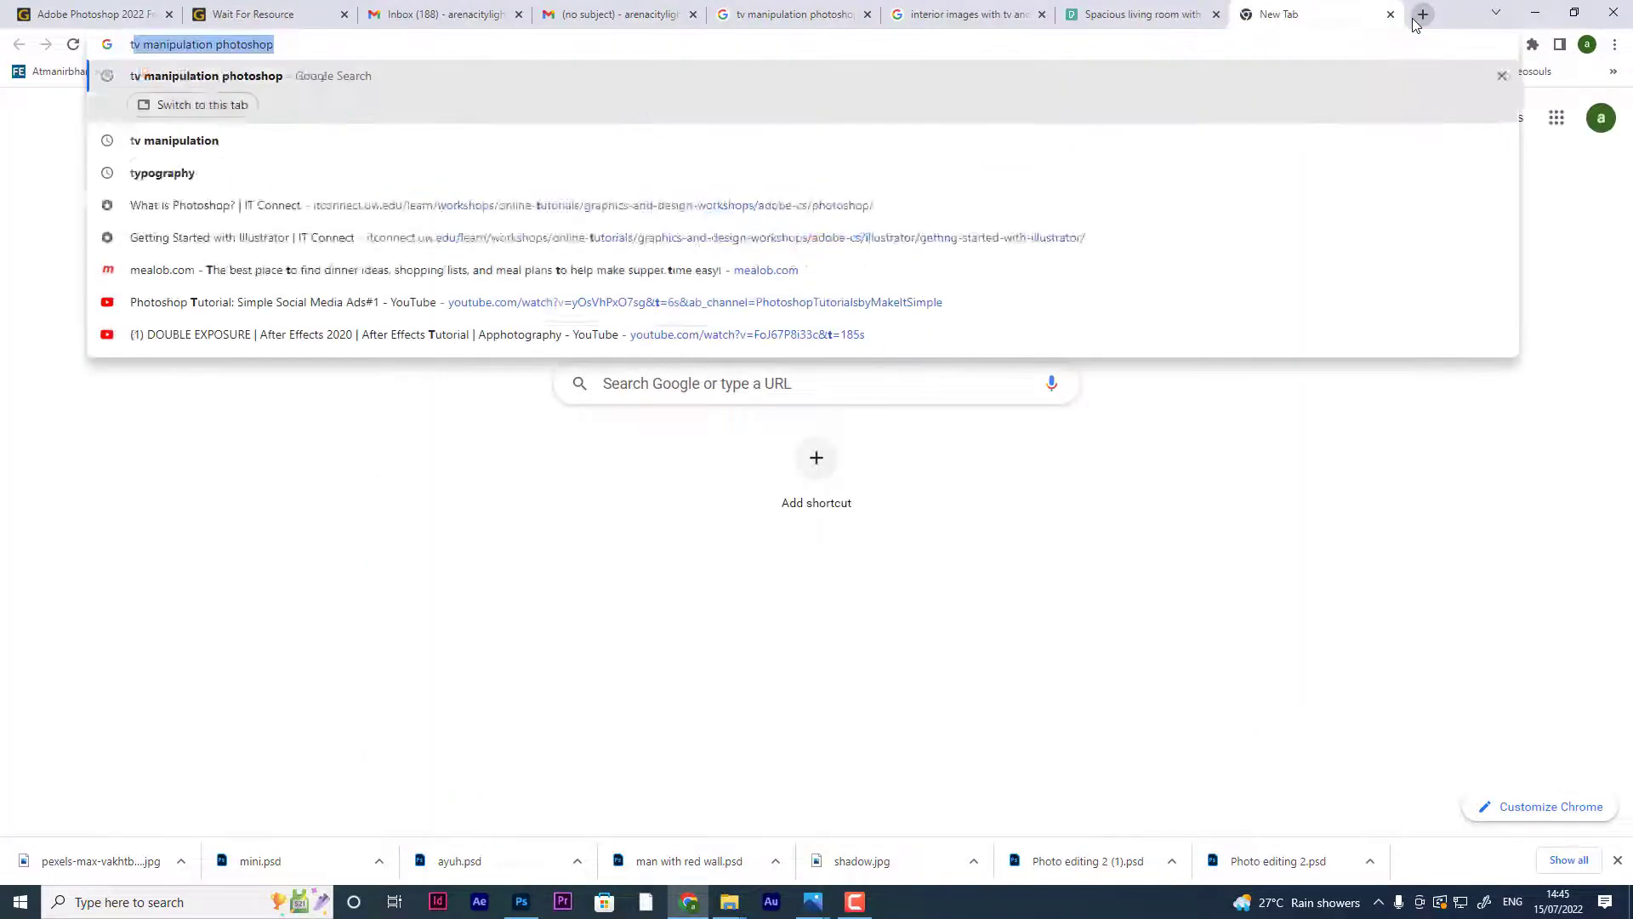
pyautogui.write('iger')
pyautogui.press('Return')
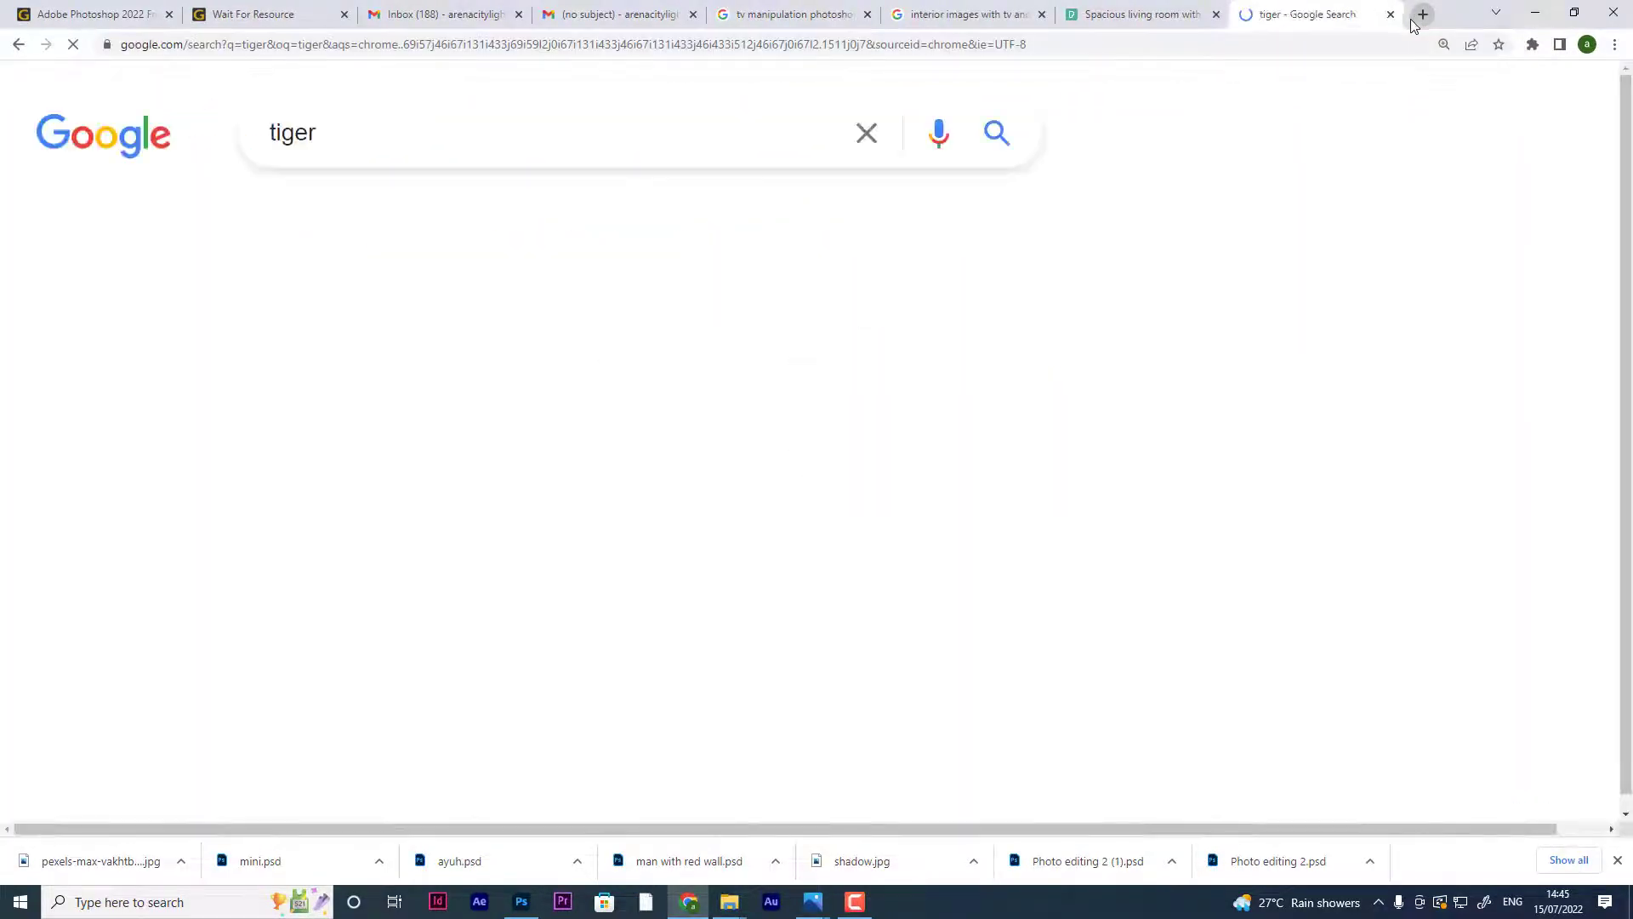
pyautogui.click(201, 228)
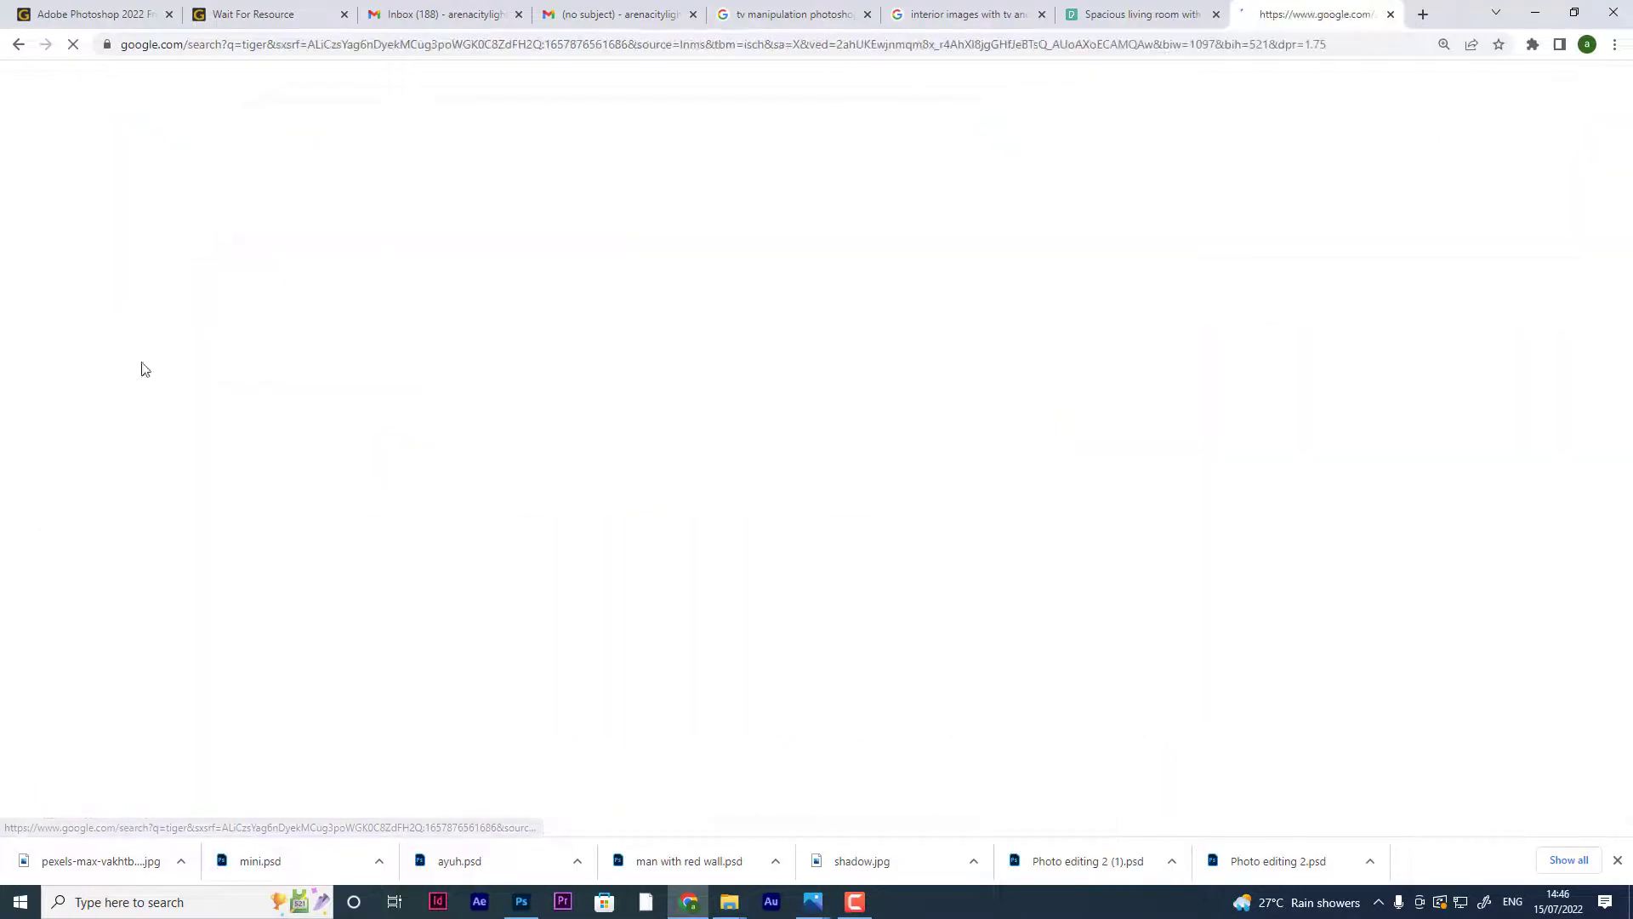
pyautogui.scroll(-2, 1139, 455)
# - Save the snowy Britannica tiger photo as tiger-Siberian.jpg
pyautogui.click(1395, 363)
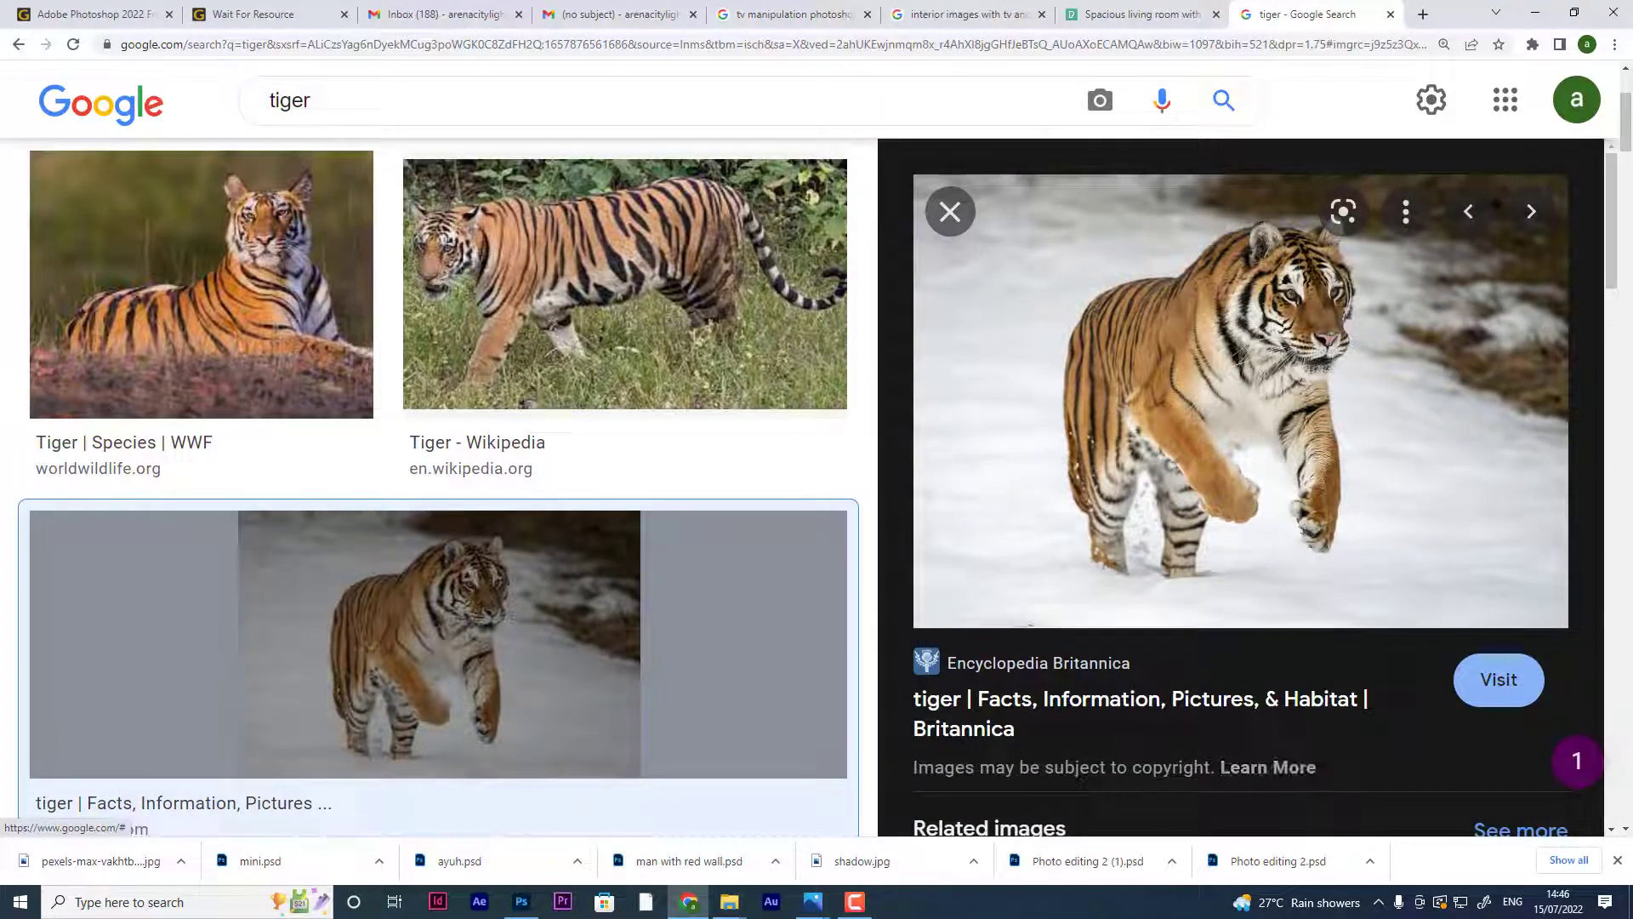
pyautogui.moveTo(1240, 401)
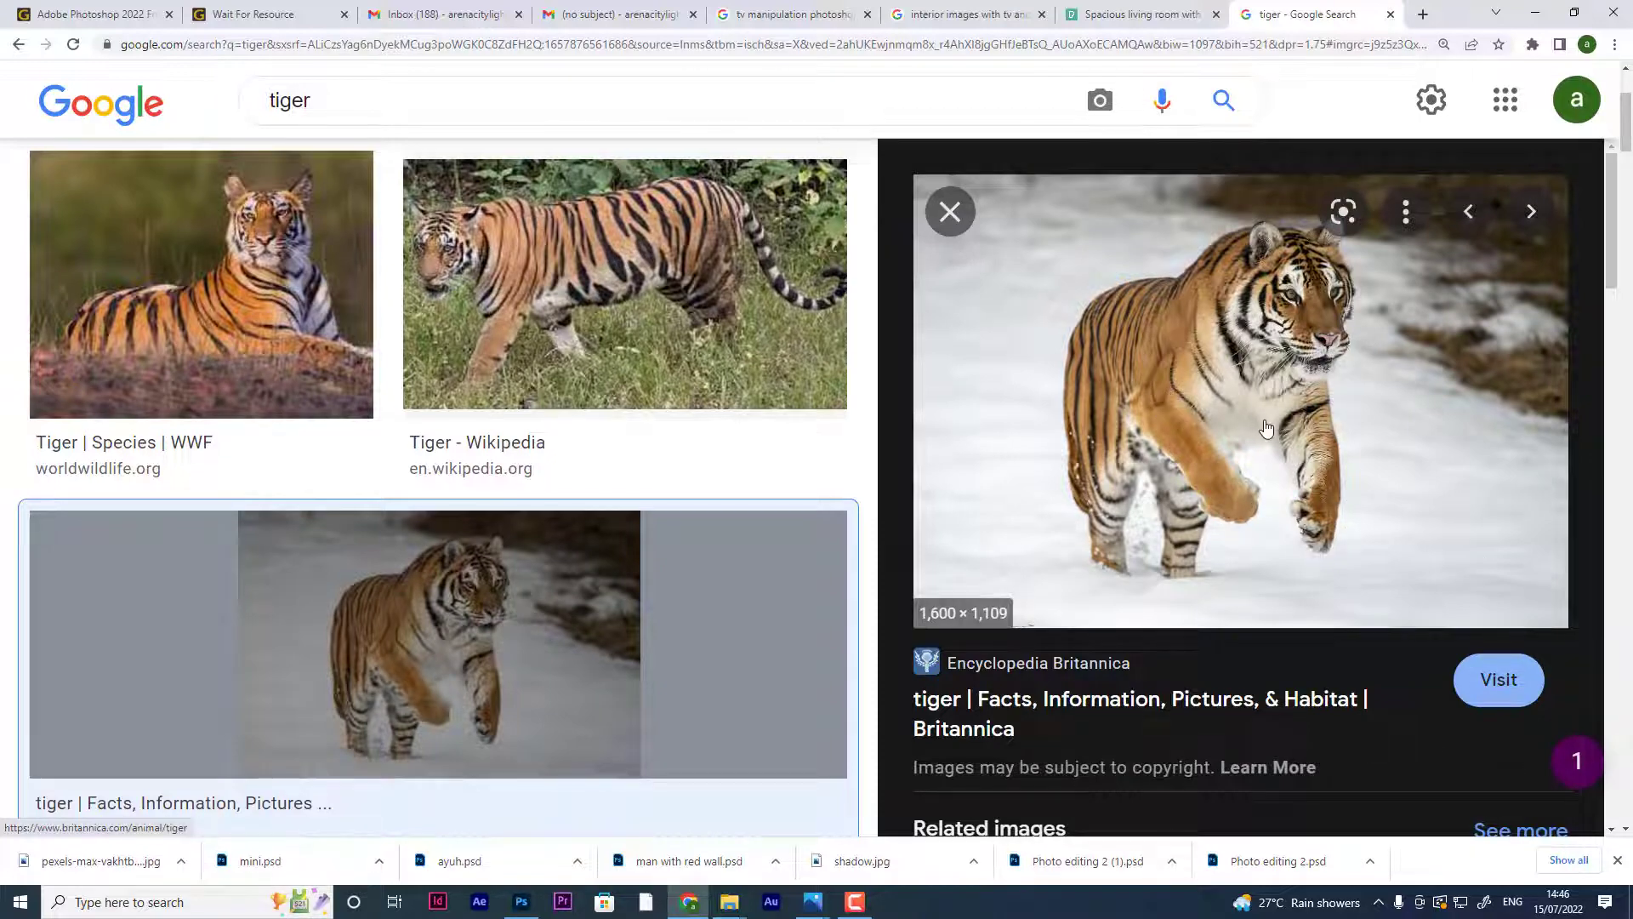
pyautogui.scroll(-3, 1266, 427)
pyautogui.scroll(-2, 1276, 595)
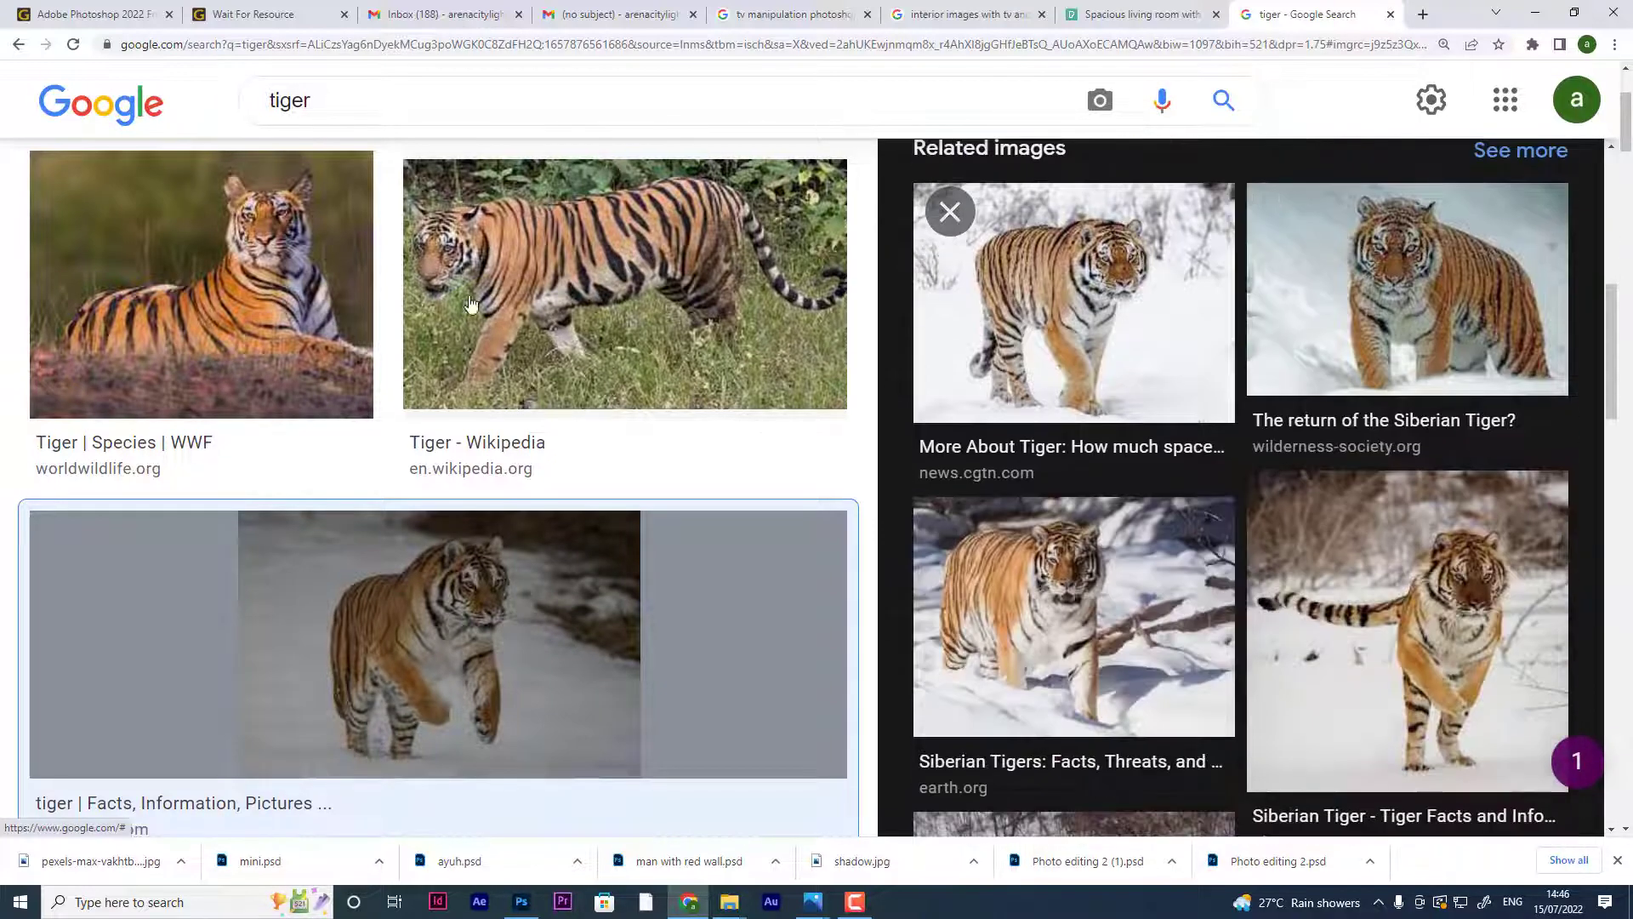
pyautogui.scroll(3, 247, 151)
pyautogui.scroll(5, 1212, 557)
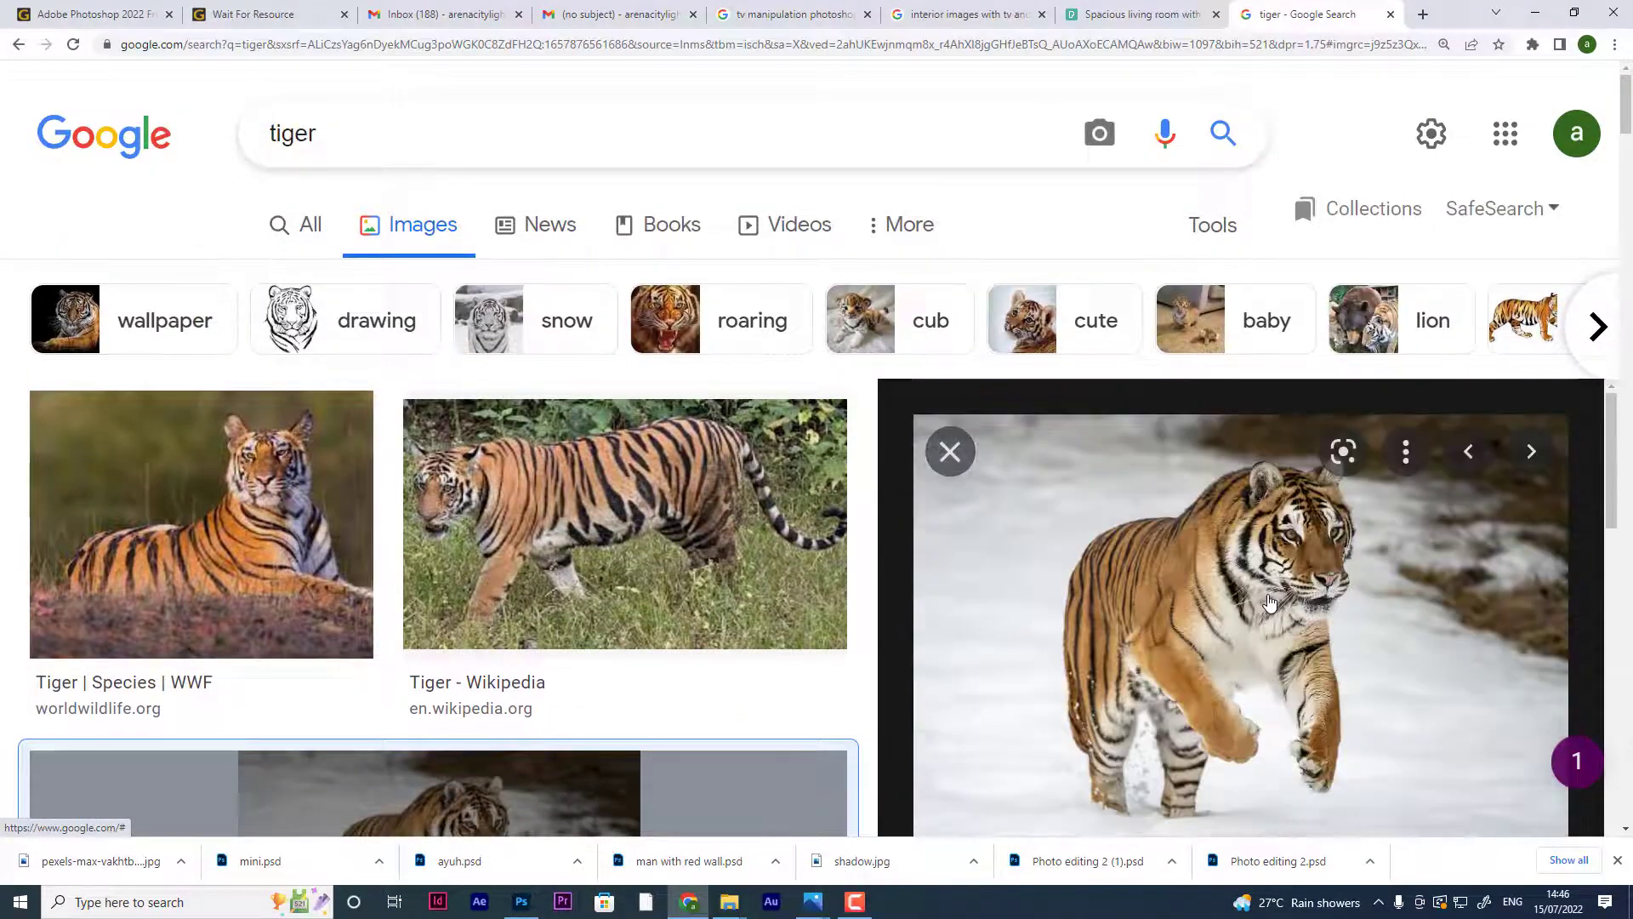
pyautogui.rightClick(1199, 563)
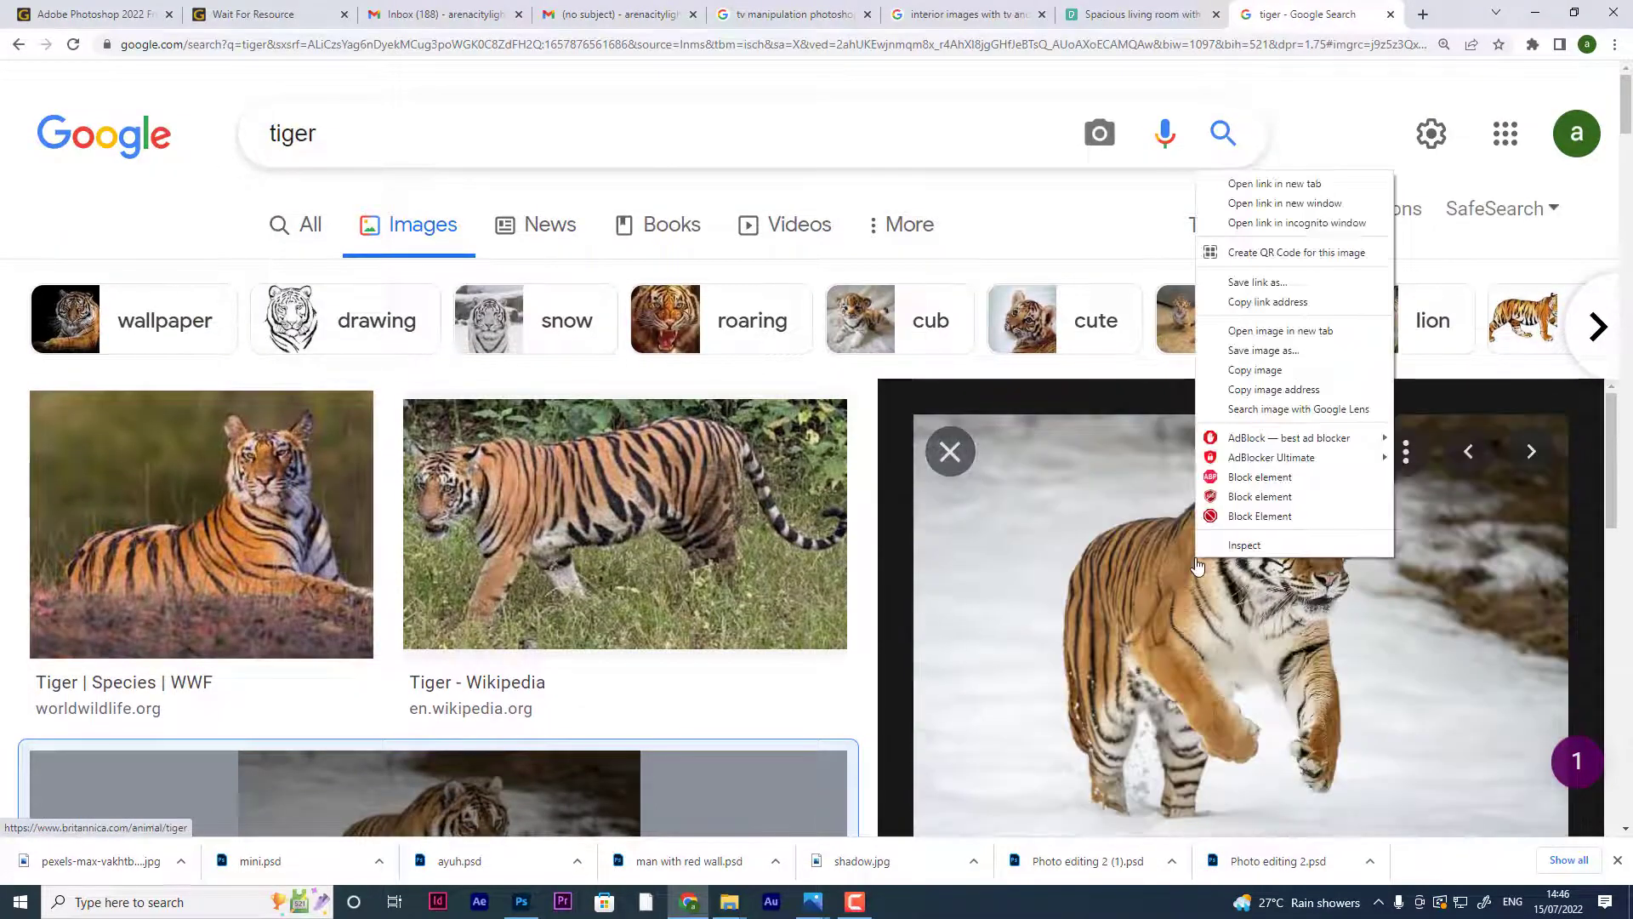
pyautogui.click(1264, 350)
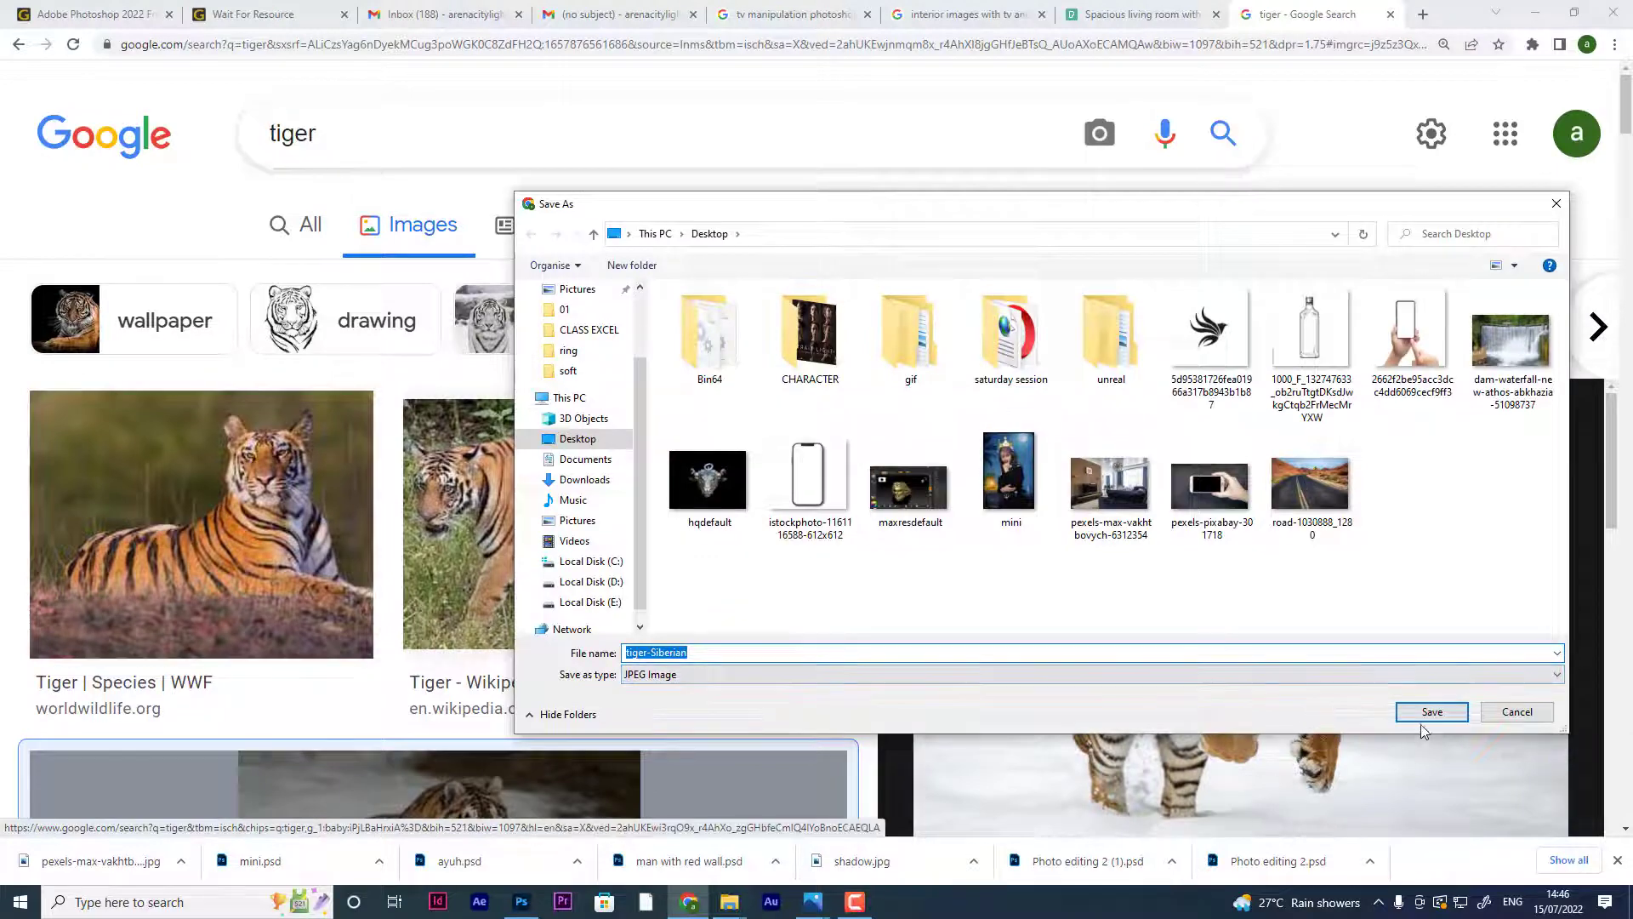
pyautogui.click(1421, 713)
pyautogui.scroll(-3, 1349, 521)
pyautogui.scroll(-2, 1282, 585)
pyautogui.scroll(-3, 1282, 585)
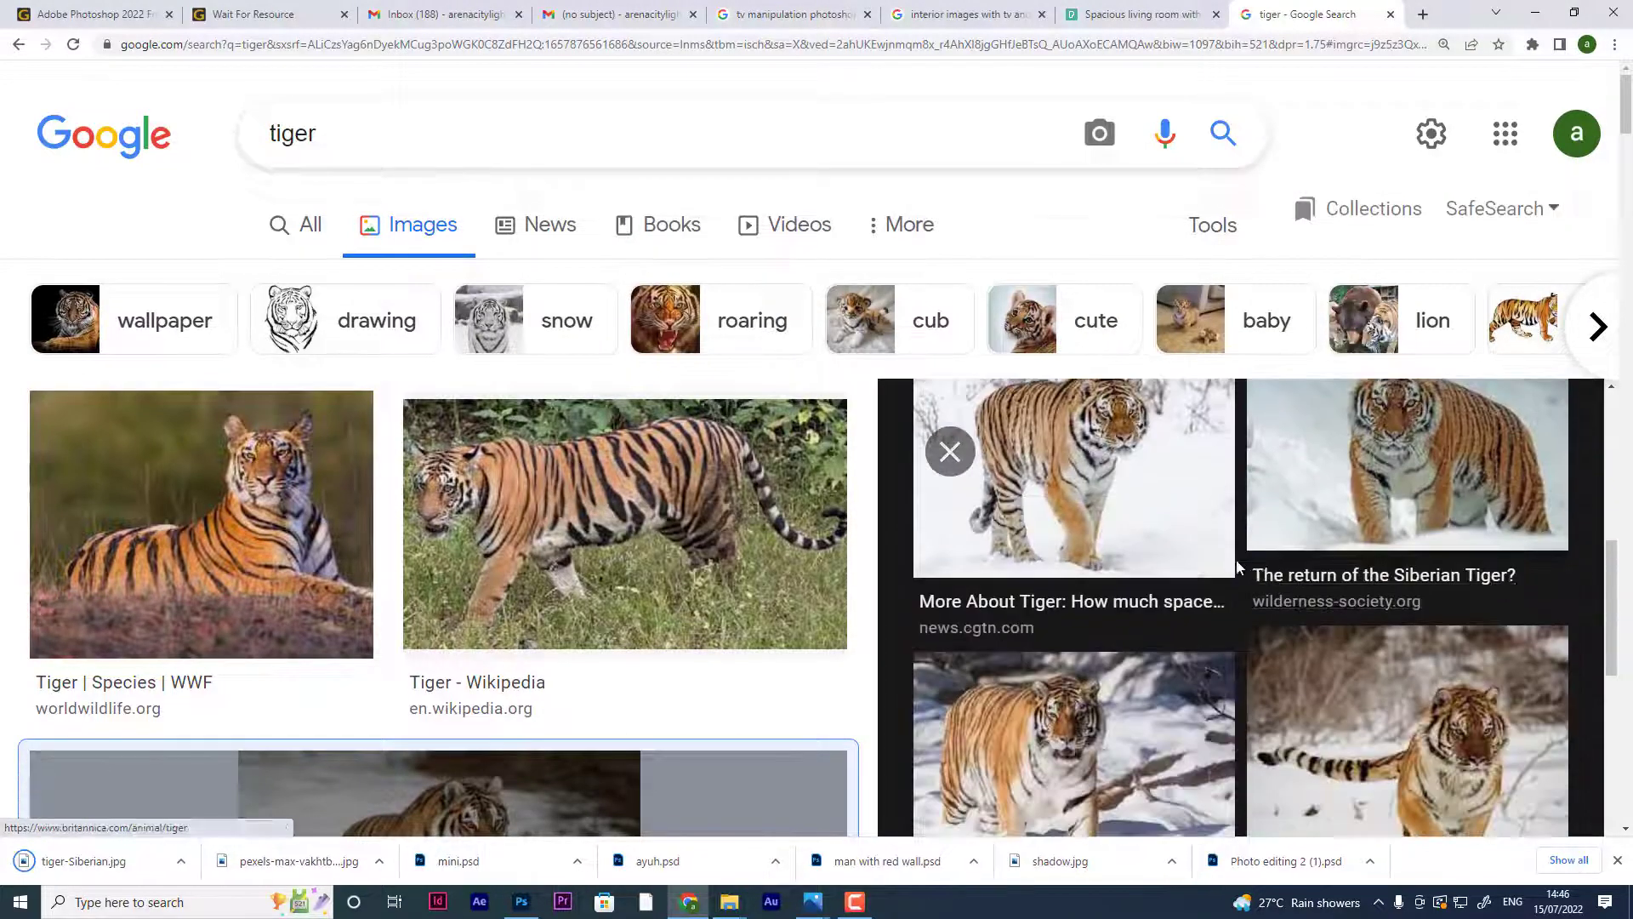
pyautogui.scroll(-3, 1282, 585)
# - Browse the related tiger images and preview the Siberian tiger walking in snow
pyautogui.scroll(-3, 1280, 582)
pyautogui.scroll(-3, 1275, 576)
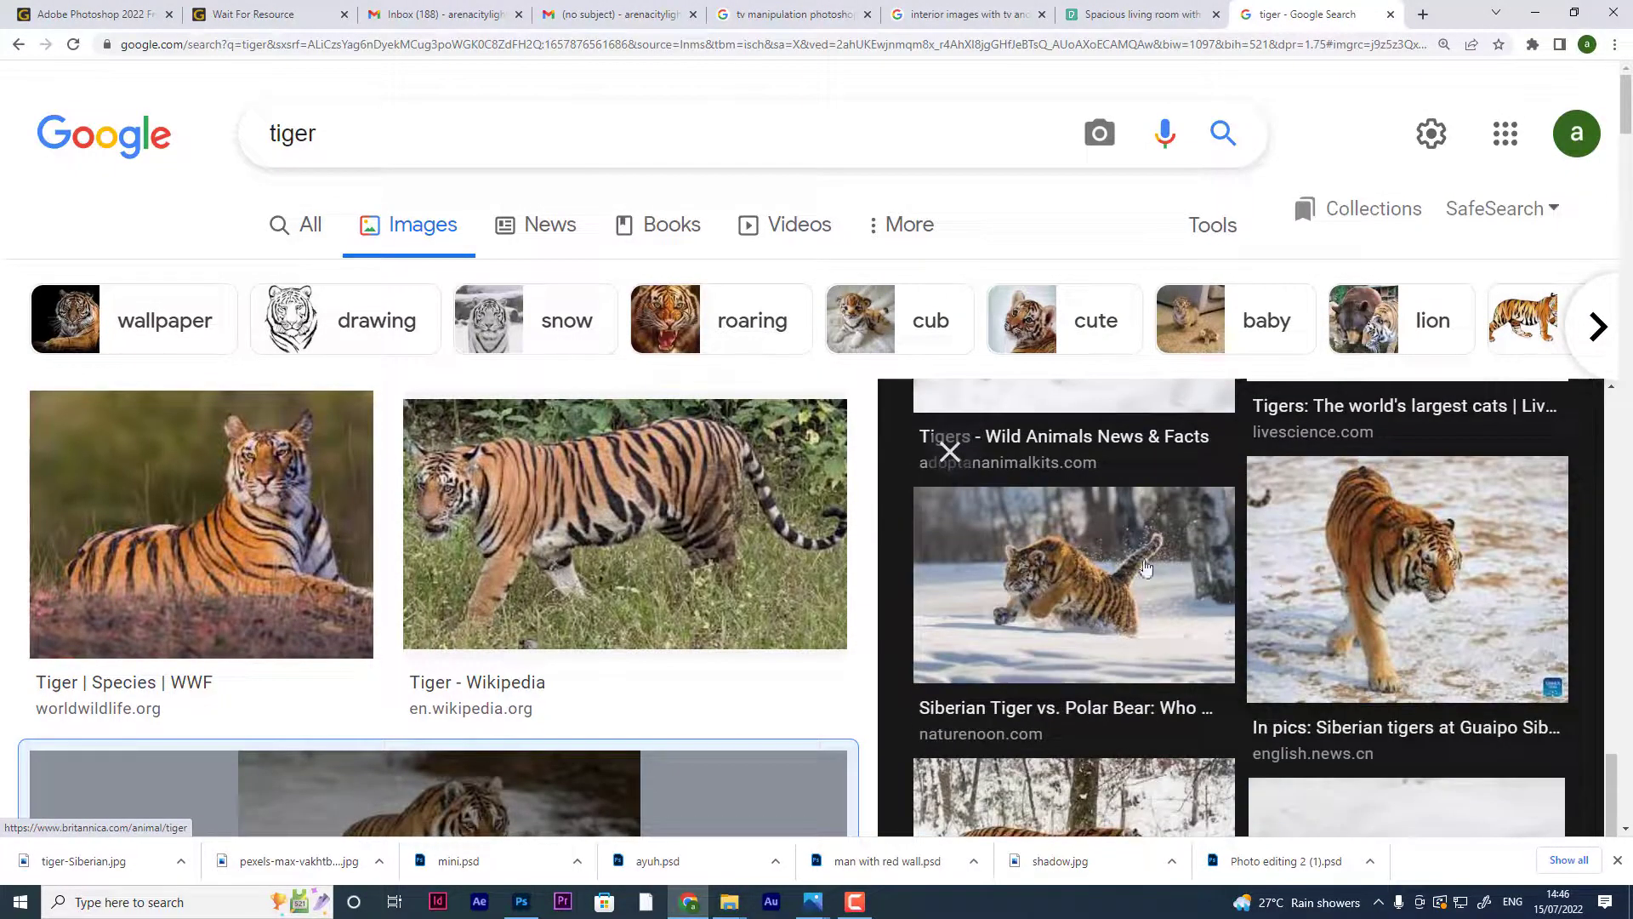
pyautogui.scroll(-3, 1349, 562)
pyautogui.scroll(-3, 1220, 584)
pyautogui.scroll(-1, 940, 656)
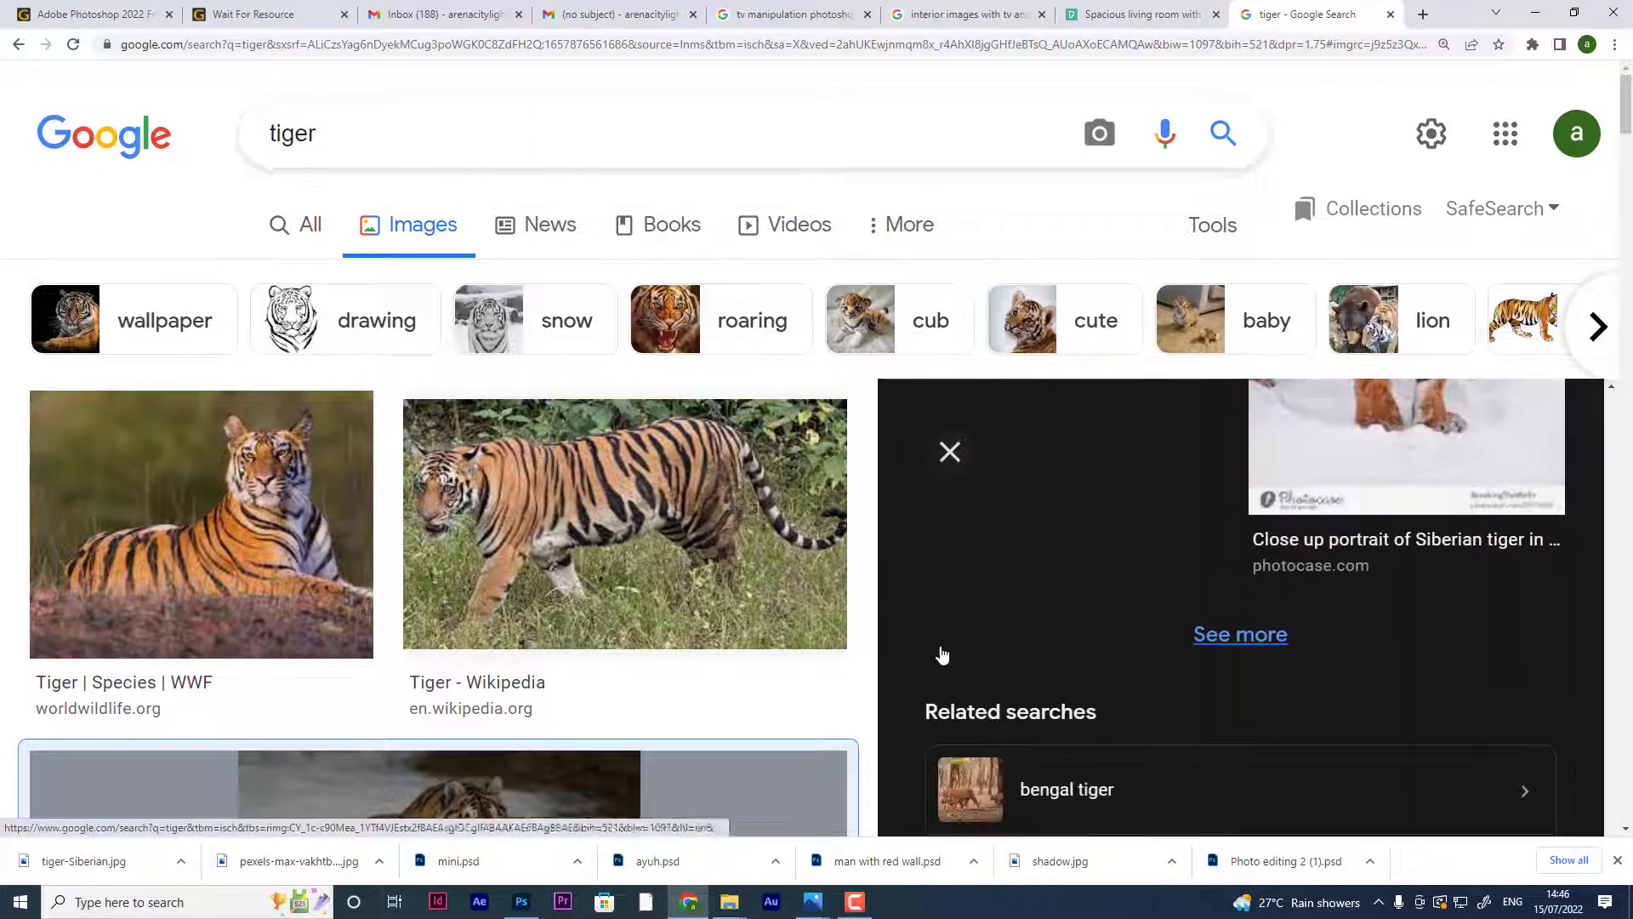
pyautogui.scroll(8, 1162, 591)
pyautogui.scroll(1, 1163, 591)
pyautogui.scroll(2, 1174, 595)
pyautogui.scroll(2, 1186, 598)
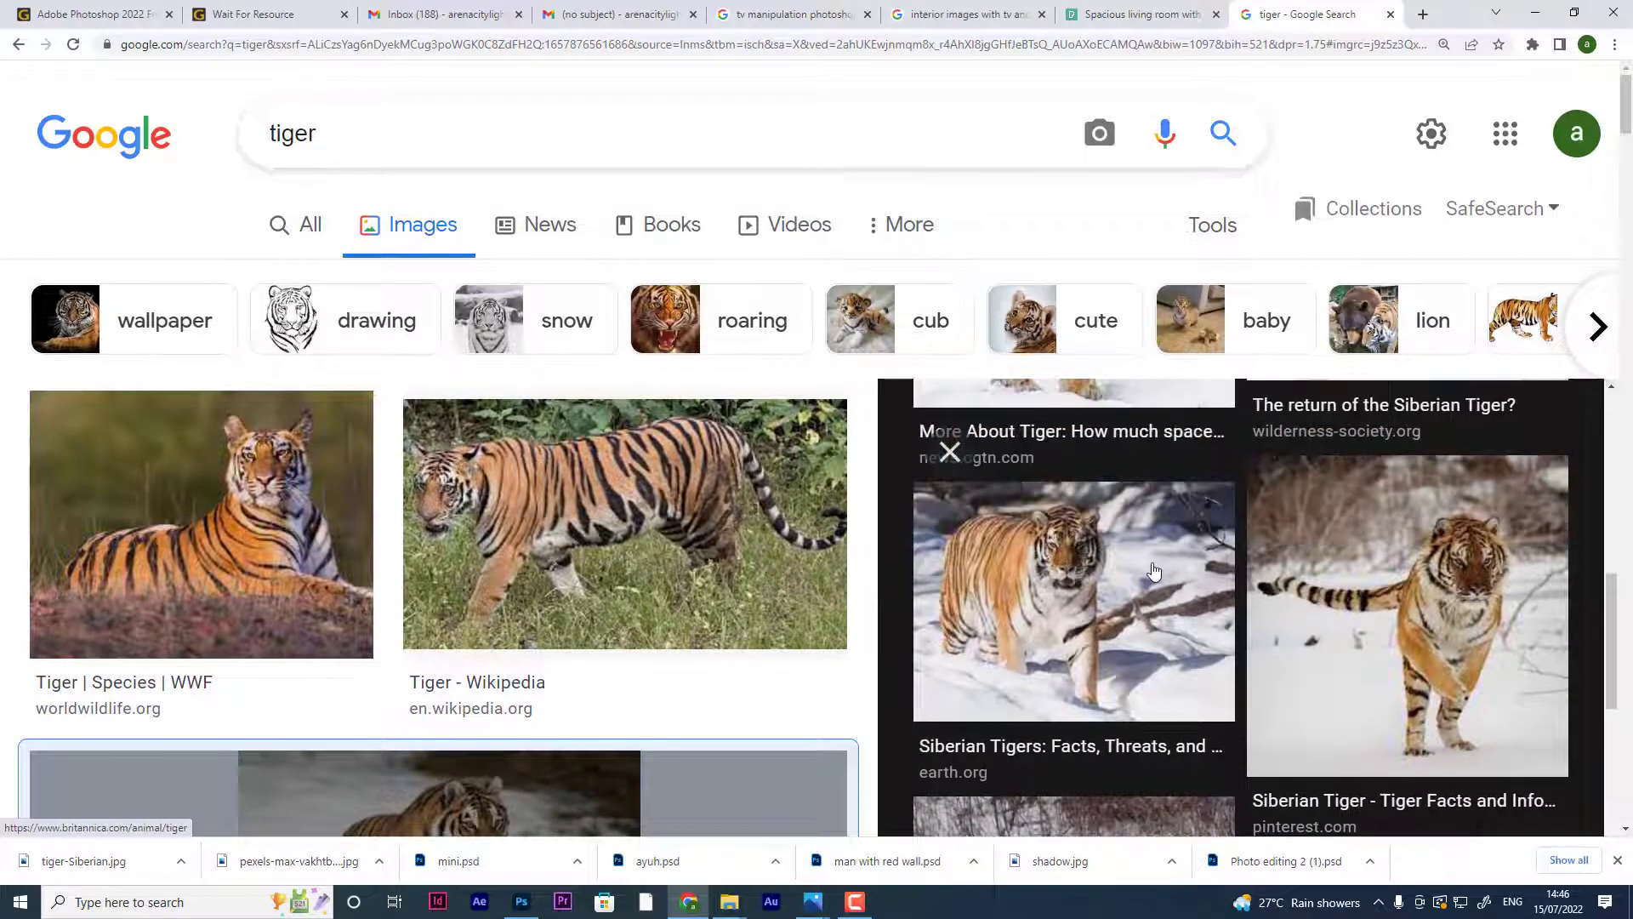
pyautogui.scroll(2, 1199, 601)
pyautogui.click(1199, 602)
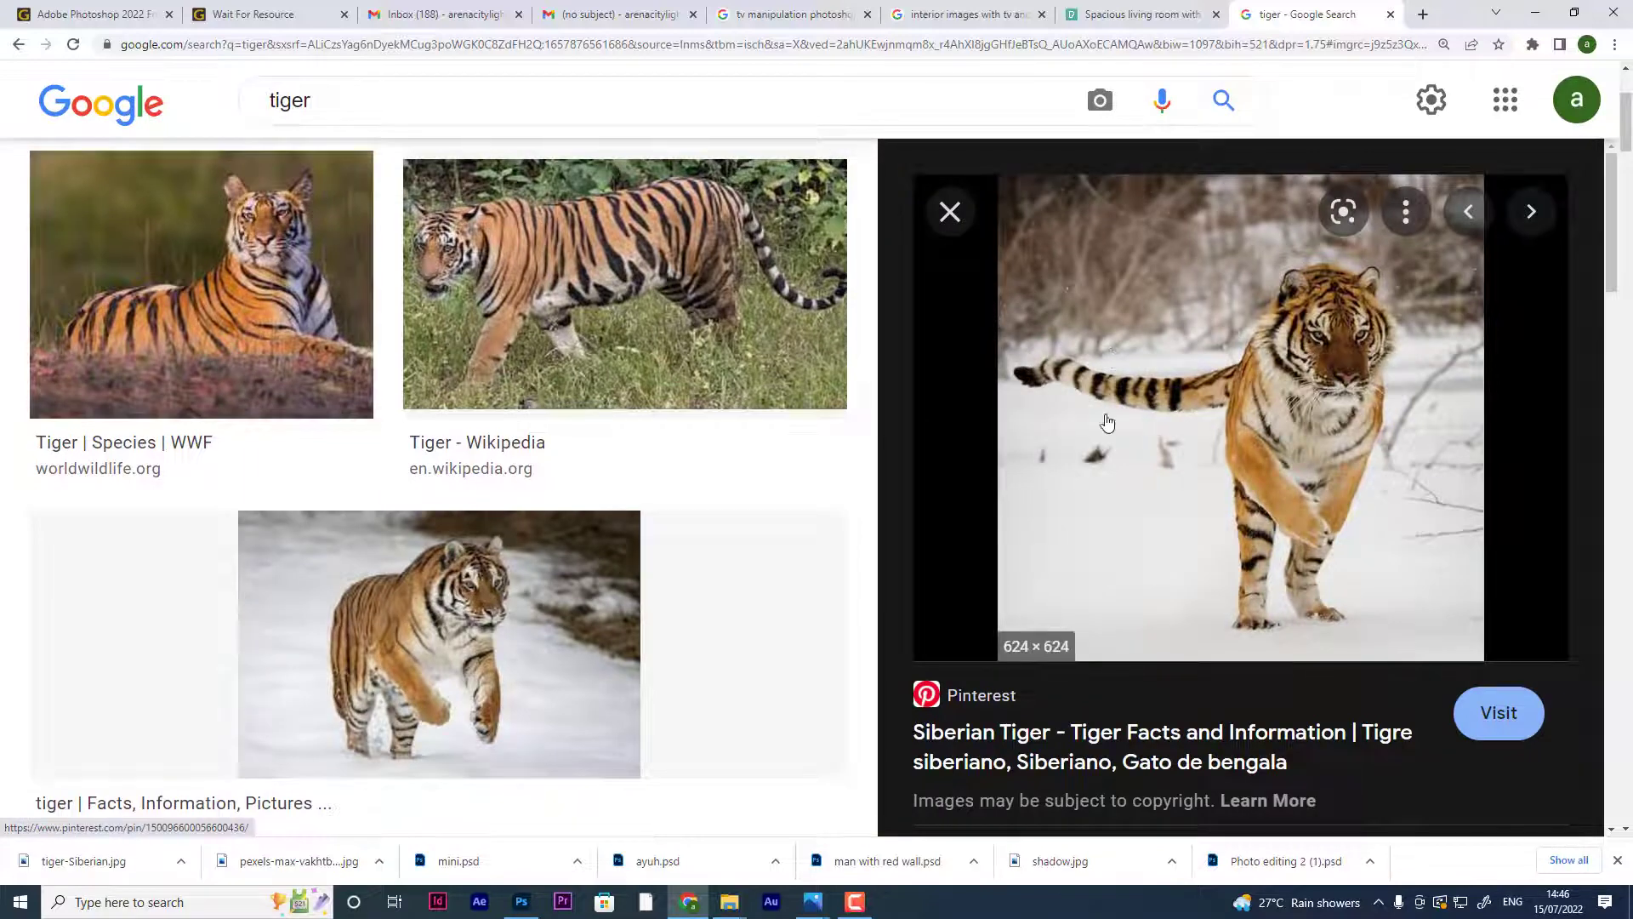
pyautogui.scroll(3, 711, 511)
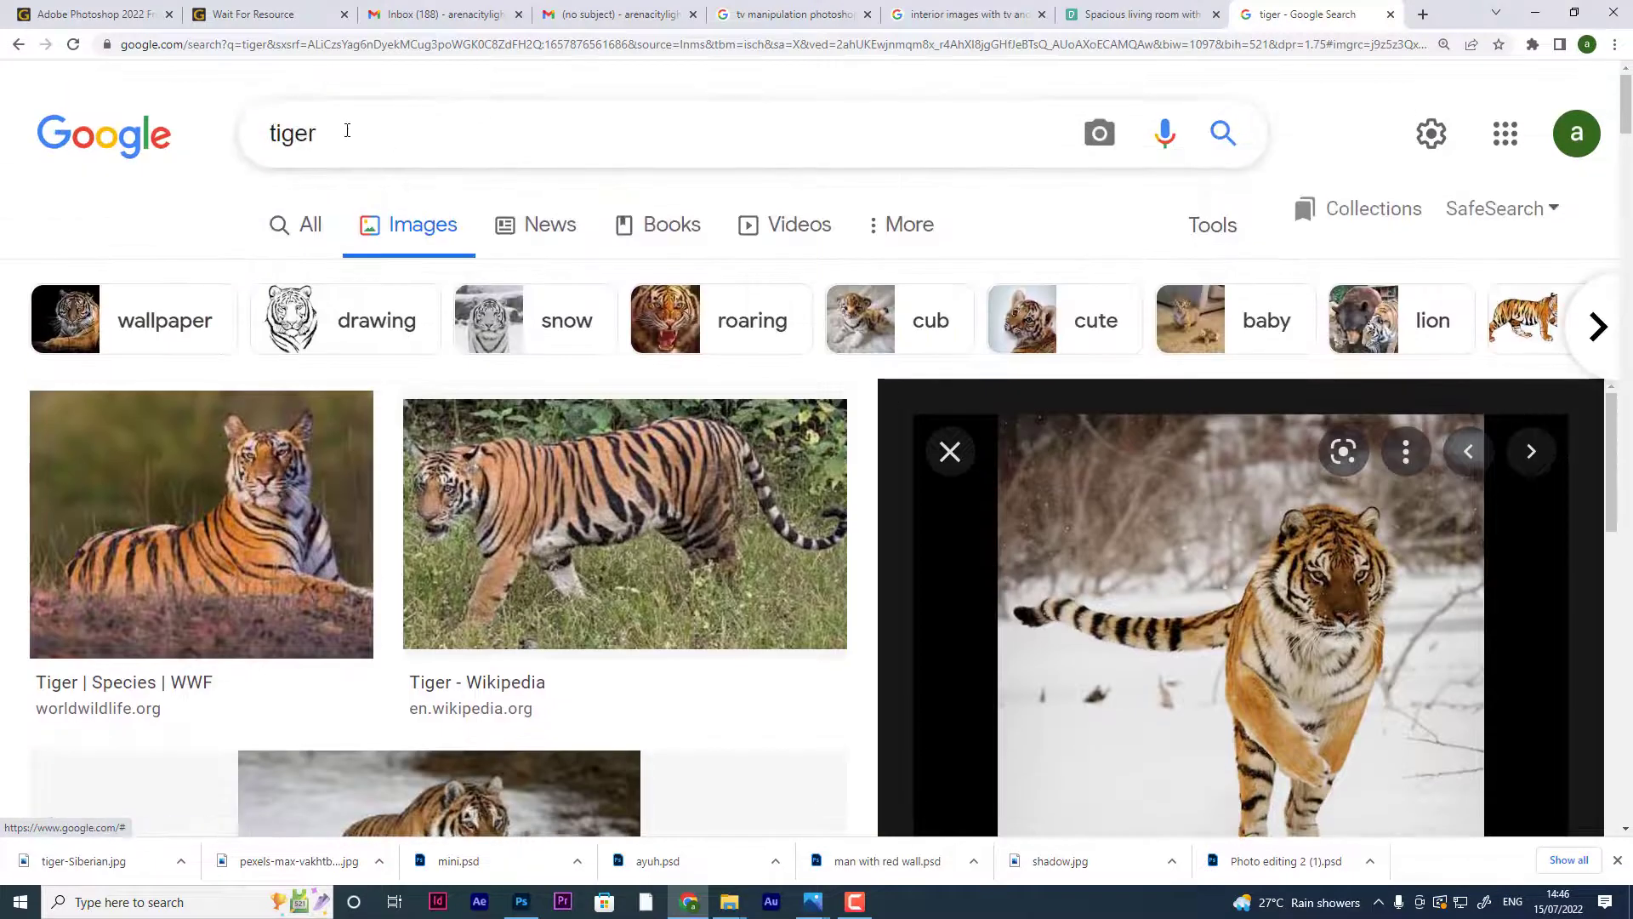
# - Try a 'tiger solid color' search, then revert the query to plain 'tiger'
pyautogui.click(347, 131)
pyautogui.write('ol')
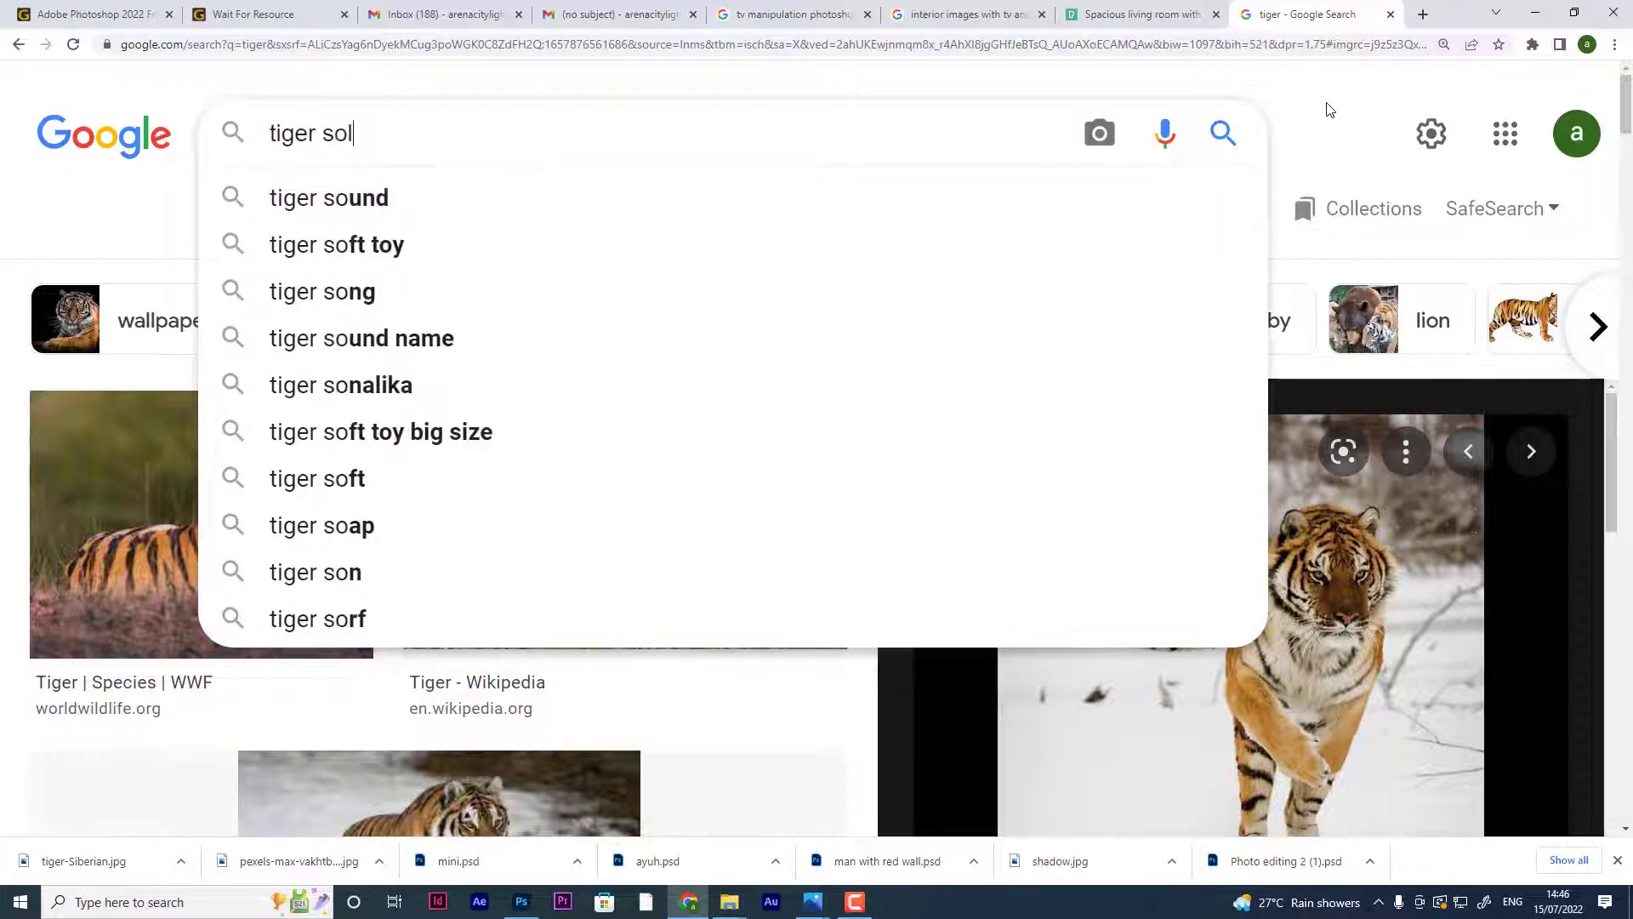
pyautogui.write('id colo')
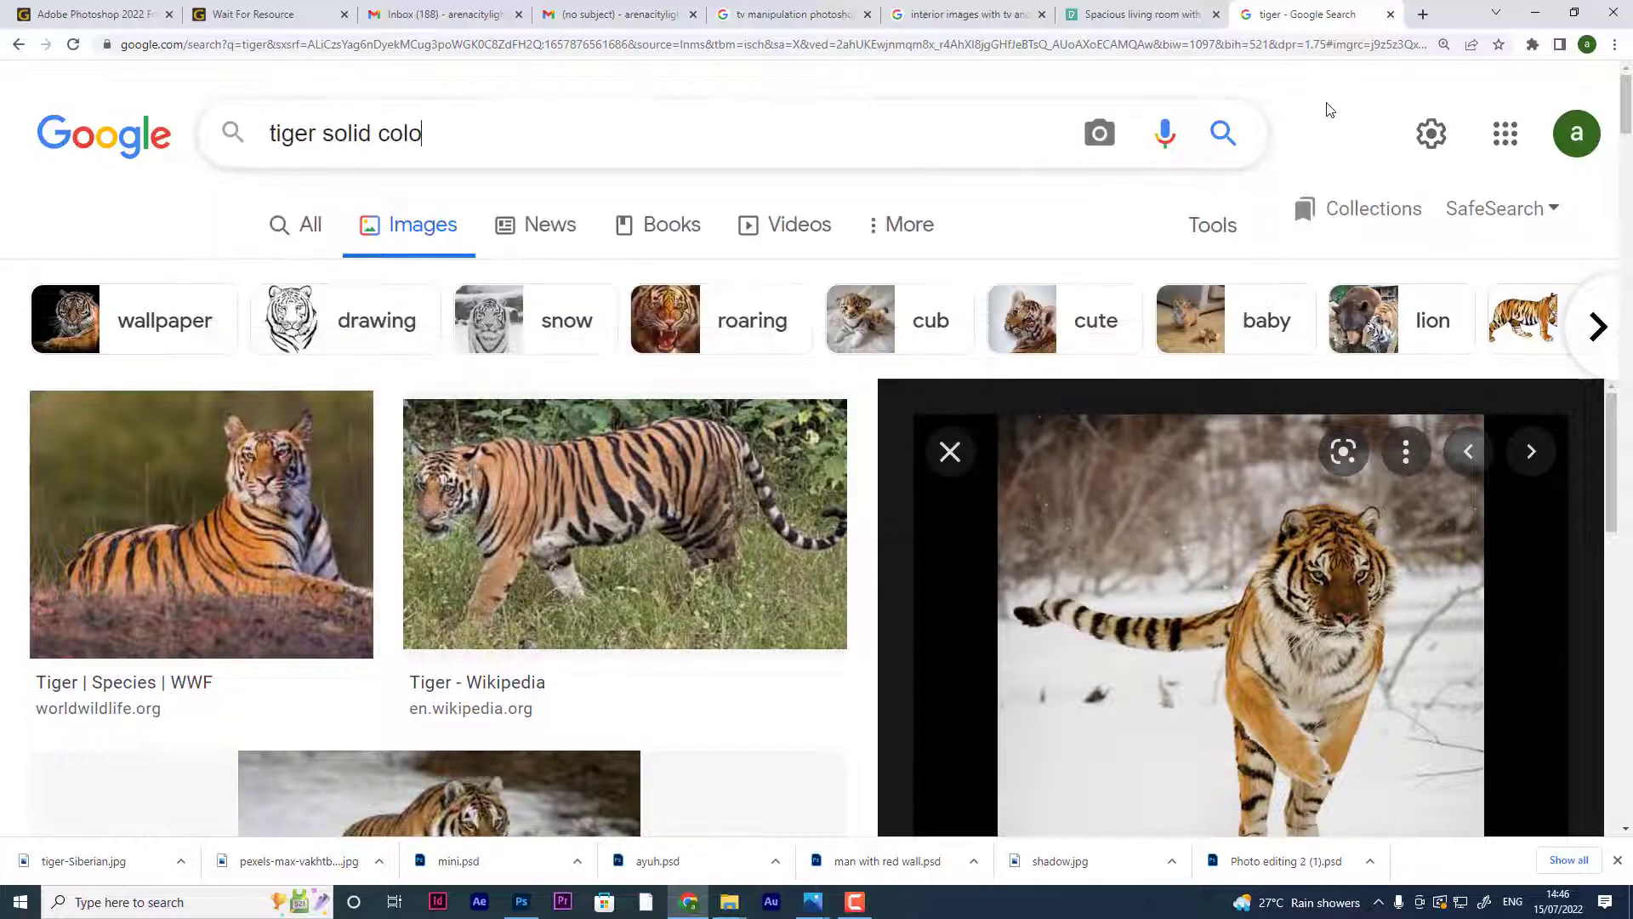
pyautogui.write('r')
pyautogui.press('Return')
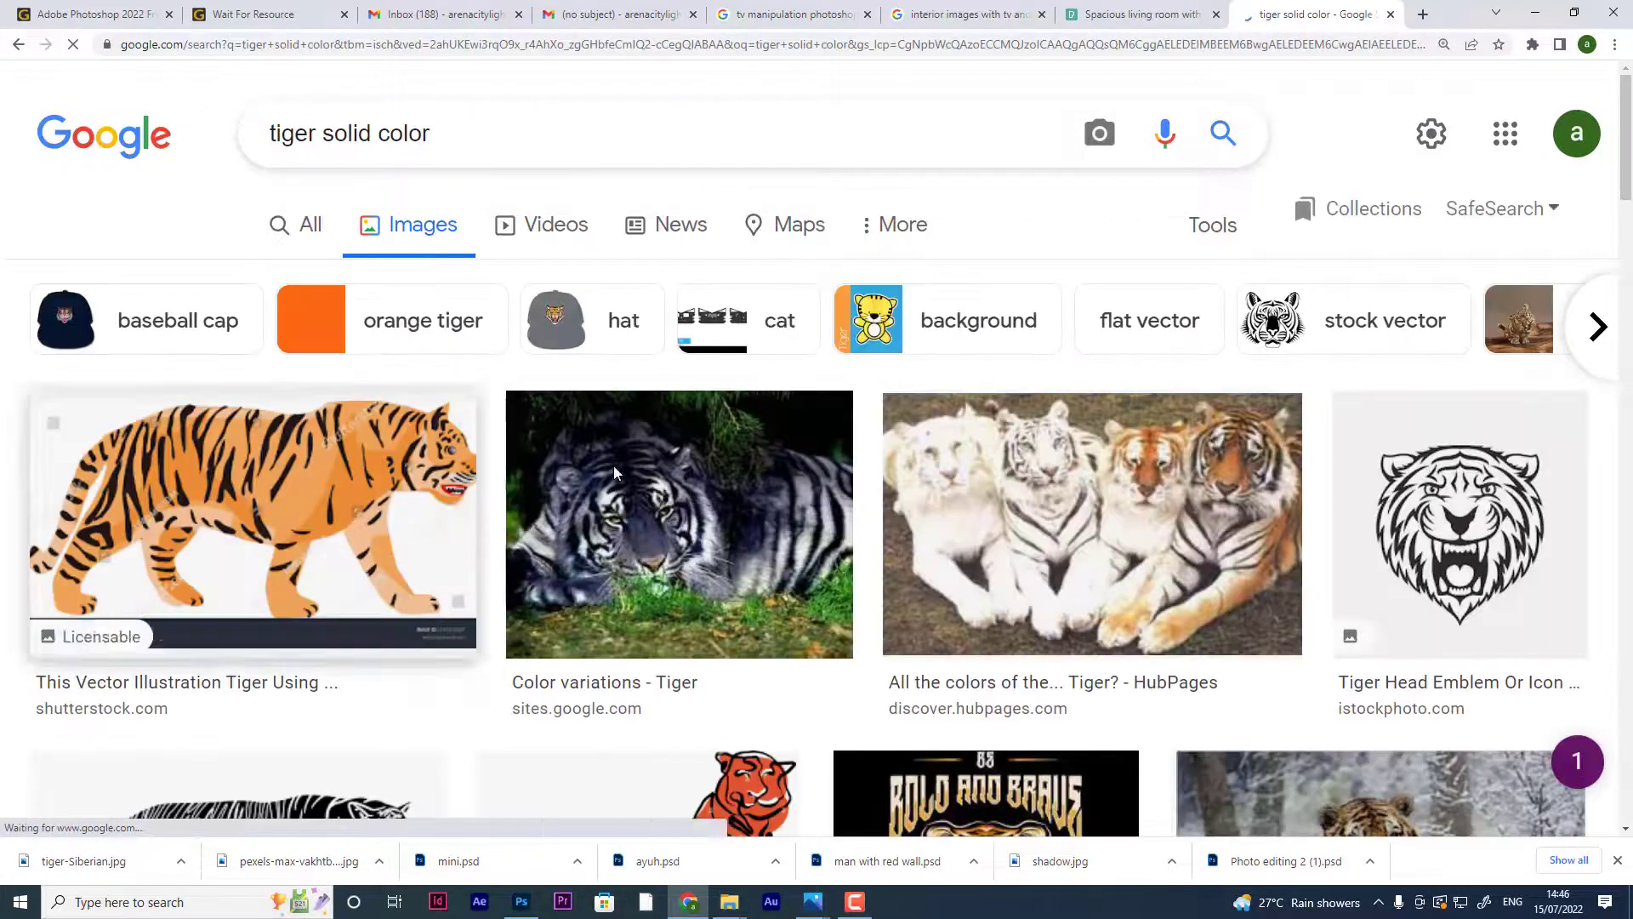
pyautogui.scroll(-5, 419, 291)
pyautogui.scroll(-3, 661, 460)
pyautogui.scroll(3, 661, 461)
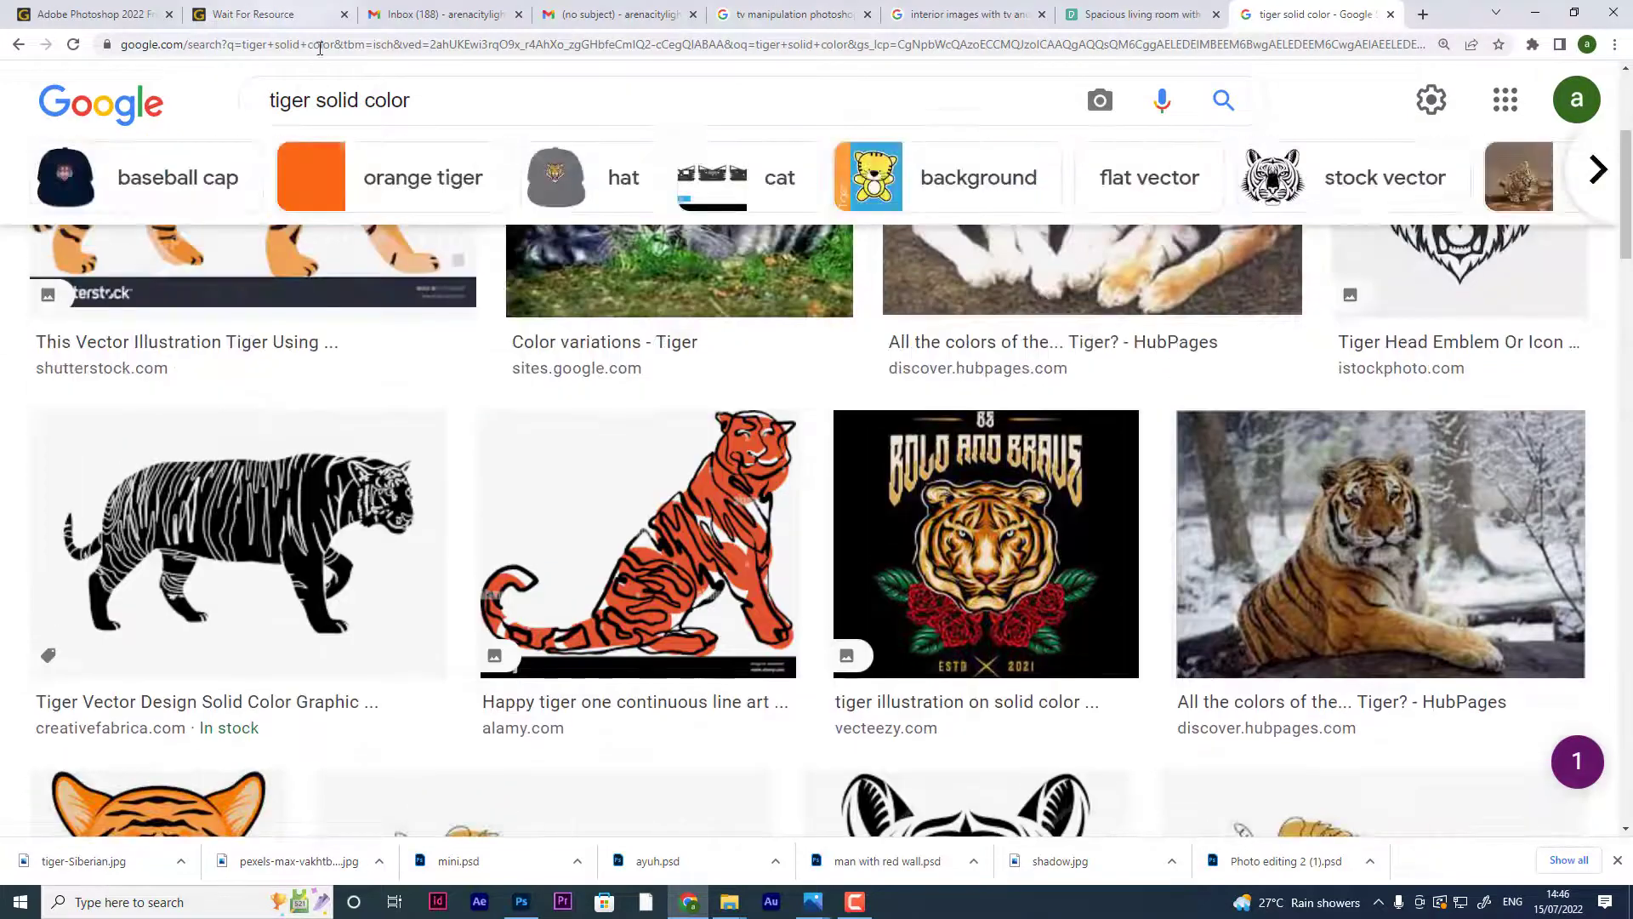
pyautogui.hotkey('shift', 'End')
pyautogui.press('BackSpace')
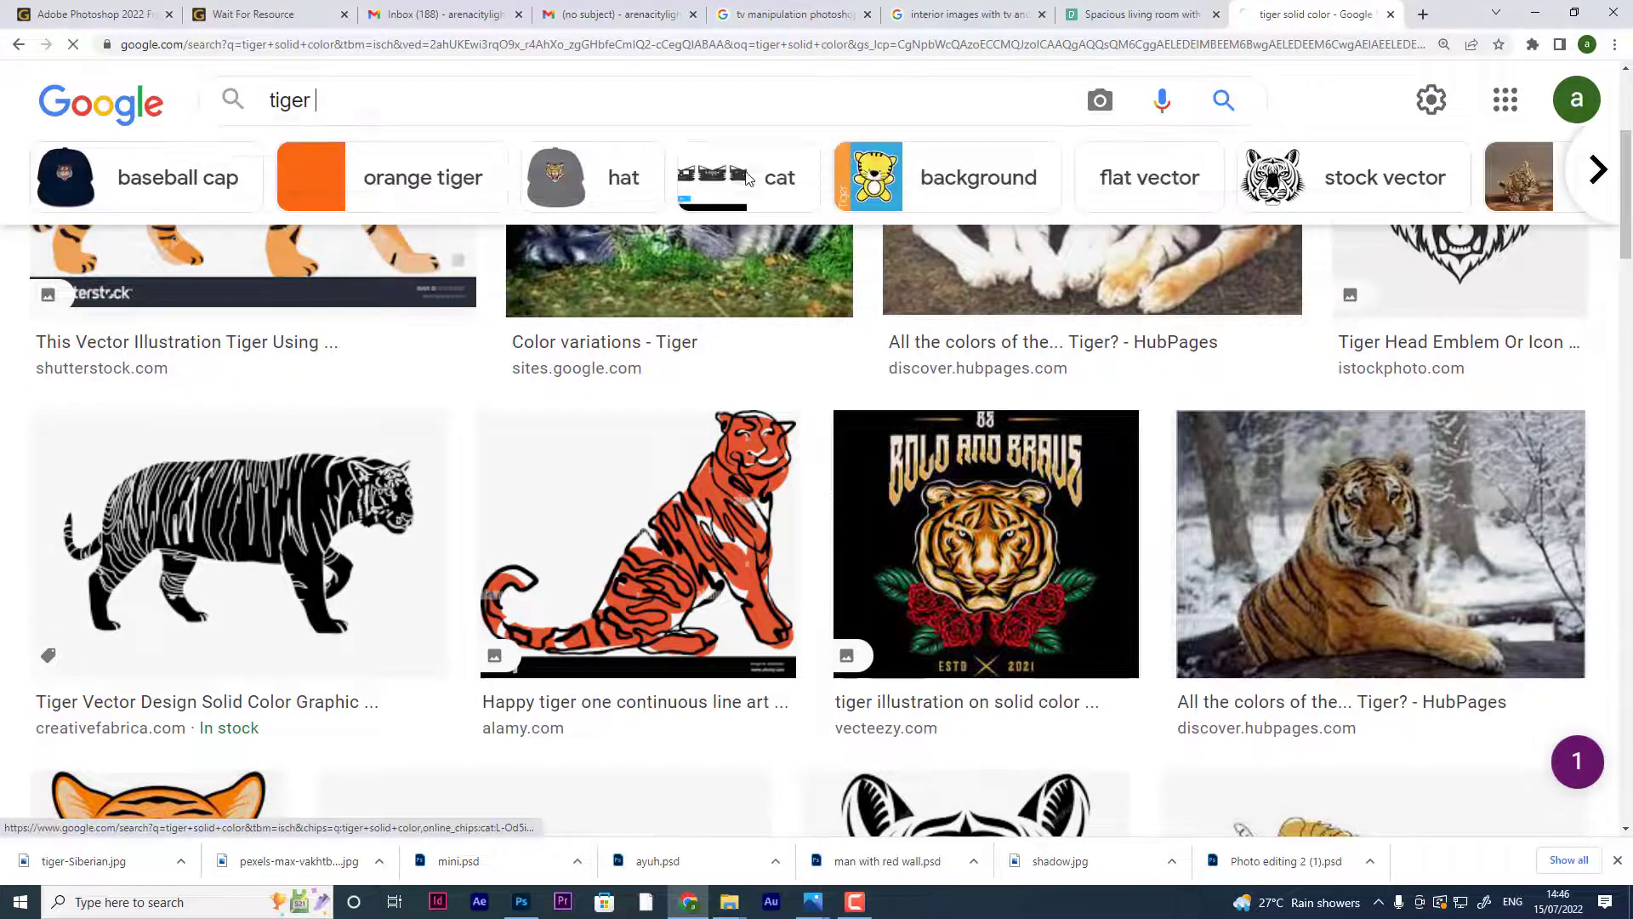
pyautogui.press('Return')
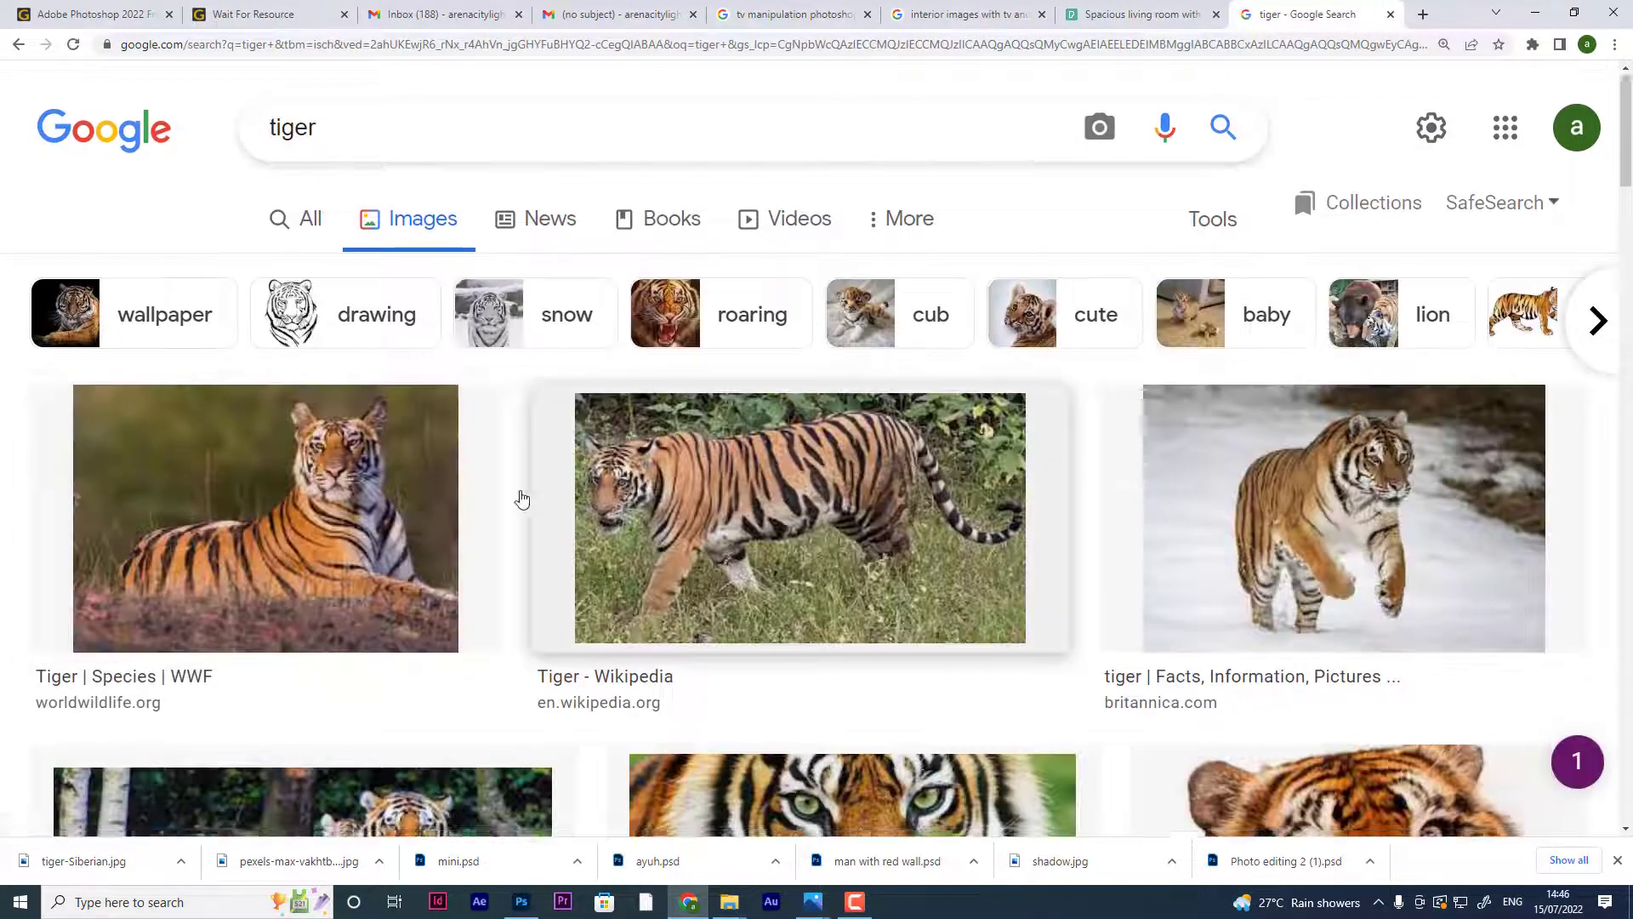
pyautogui.scroll(-3, 926, 453)
pyautogui.scroll(-5, 1161, 435)
pyautogui.scroll(-3, 1161, 436)
pyautogui.scroll(-1, 853, 365)
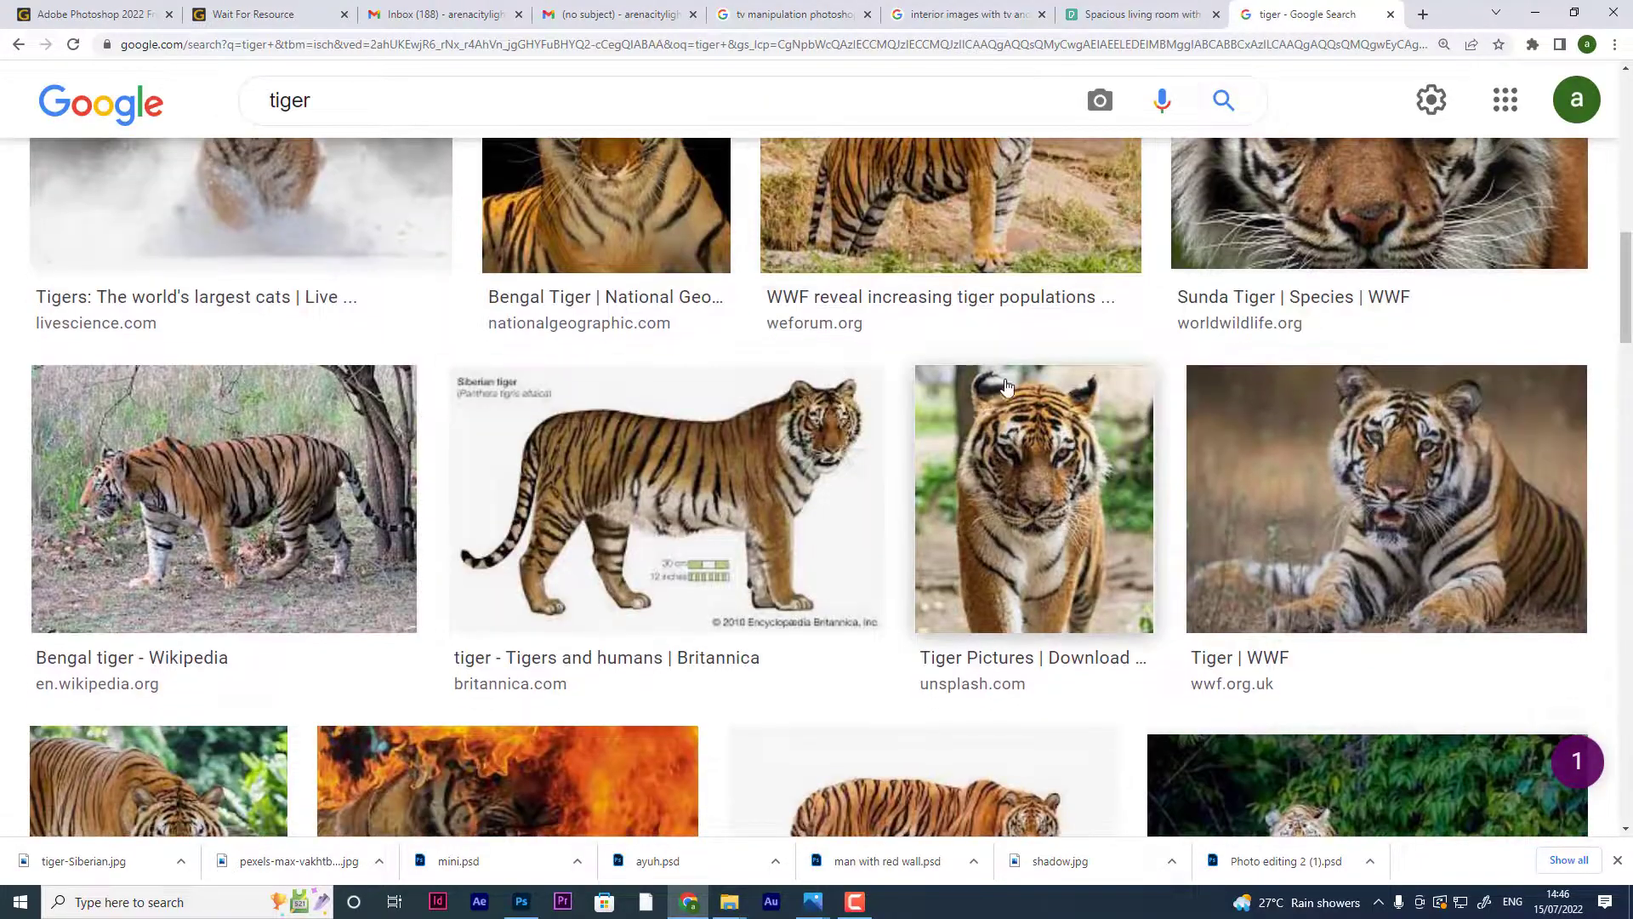
pyautogui.scroll(-4, 936, 363)
pyautogui.scroll(-4, 970, 360)
pyautogui.scroll(4, 994, 400)
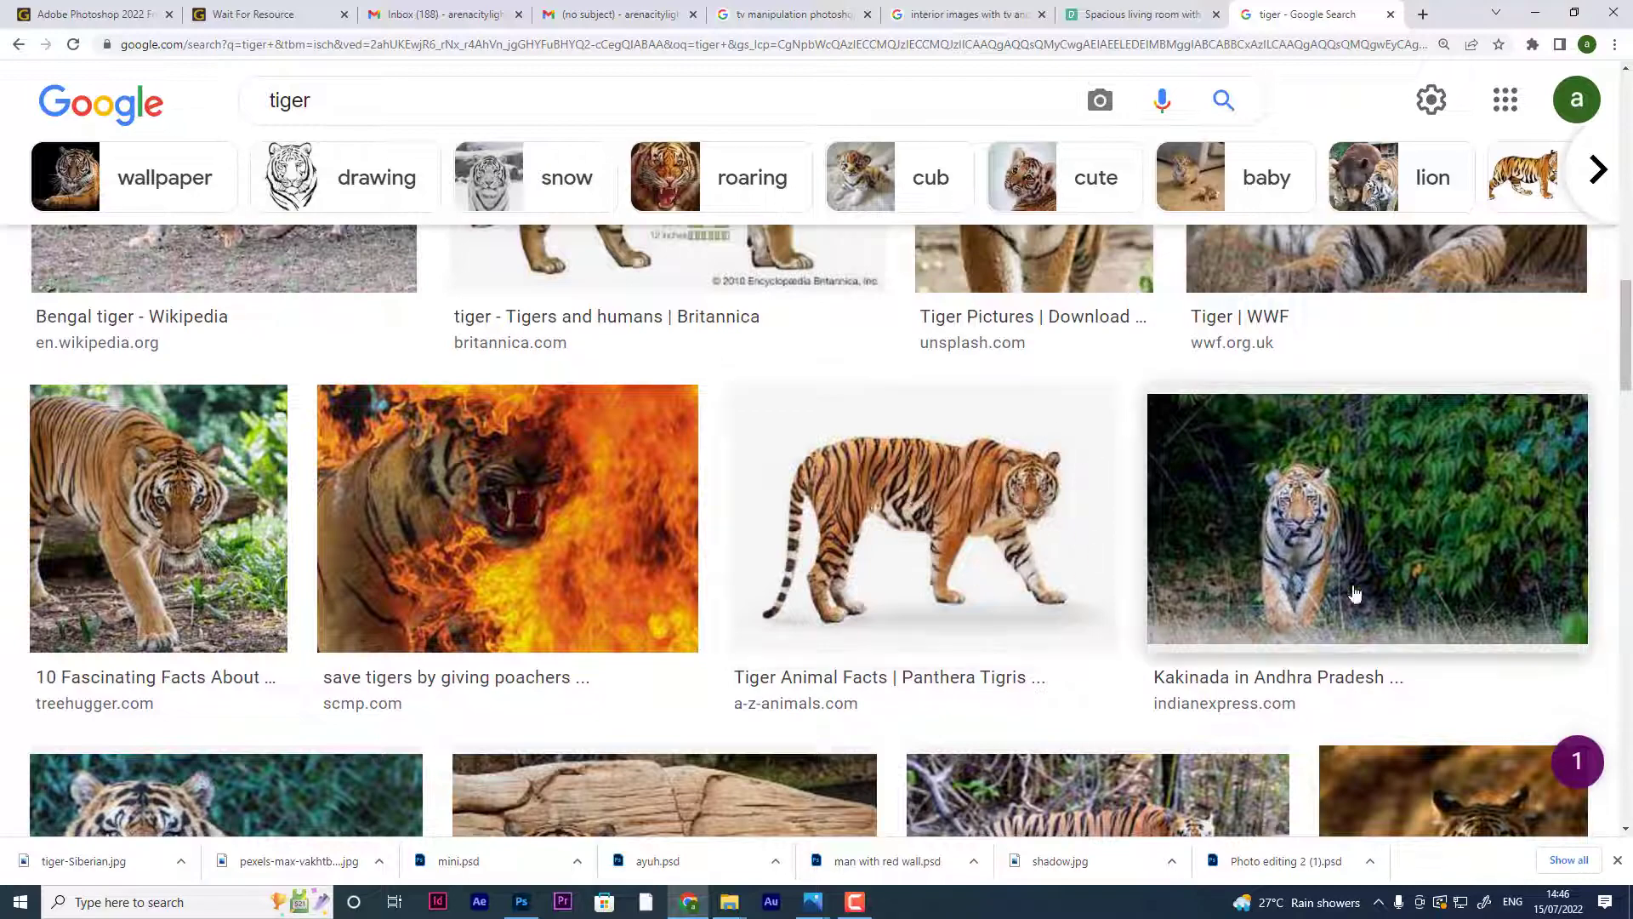
pyautogui.scroll(-5, 1357, 554)
pyautogui.scroll(-2, 1273, 515)
pyautogui.scroll(-2, 908, 423)
pyautogui.scroll(-3, 908, 423)
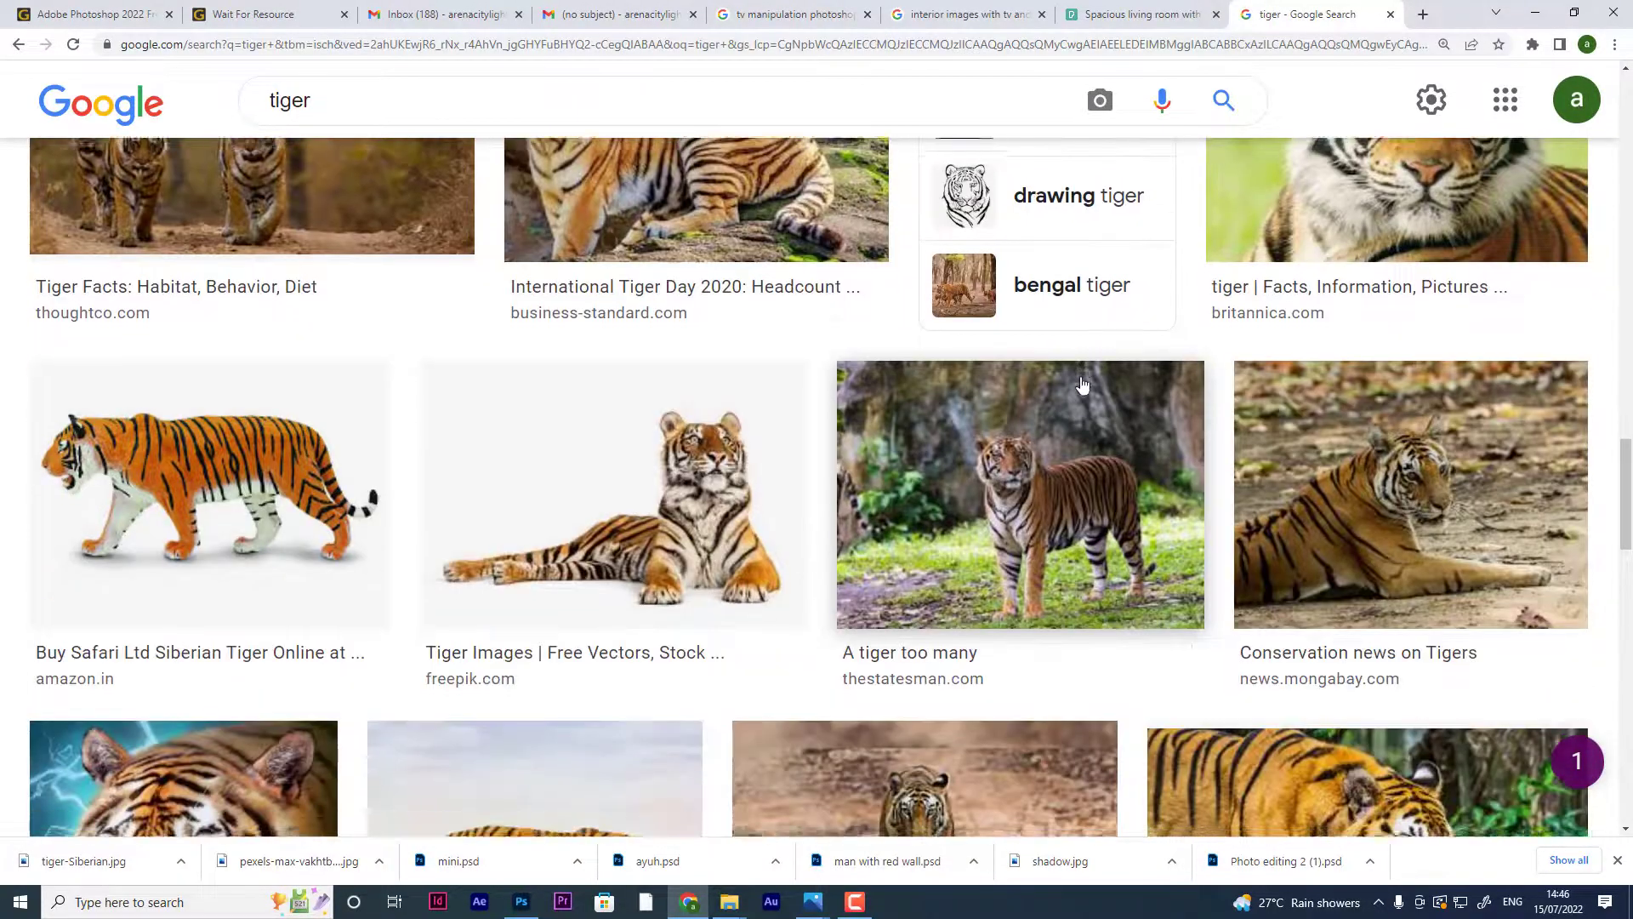
pyautogui.scroll(-4, 851, 383)
pyautogui.scroll(-1, 700, 303)
pyautogui.scroll(-4, 1037, 403)
pyautogui.scroll(-3, 1038, 402)
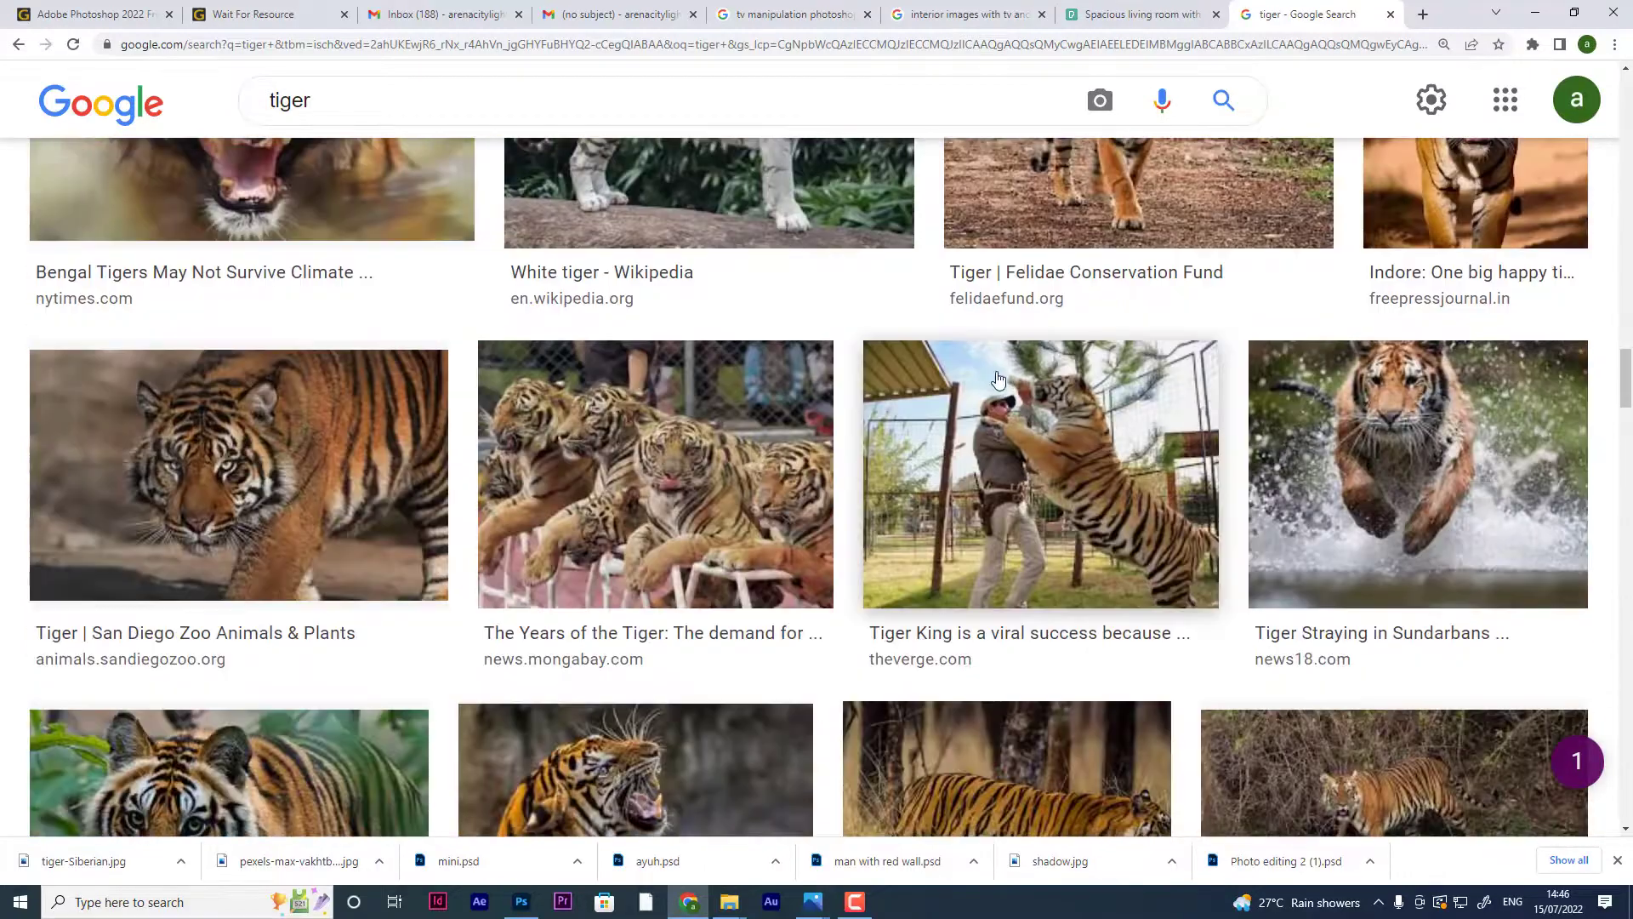
pyautogui.scroll(1, 1190, 425)
pyautogui.scroll(-3, 851, 331)
pyautogui.scroll(-2, 825, 363)
pyautogui.scroll(6, 825, 363)
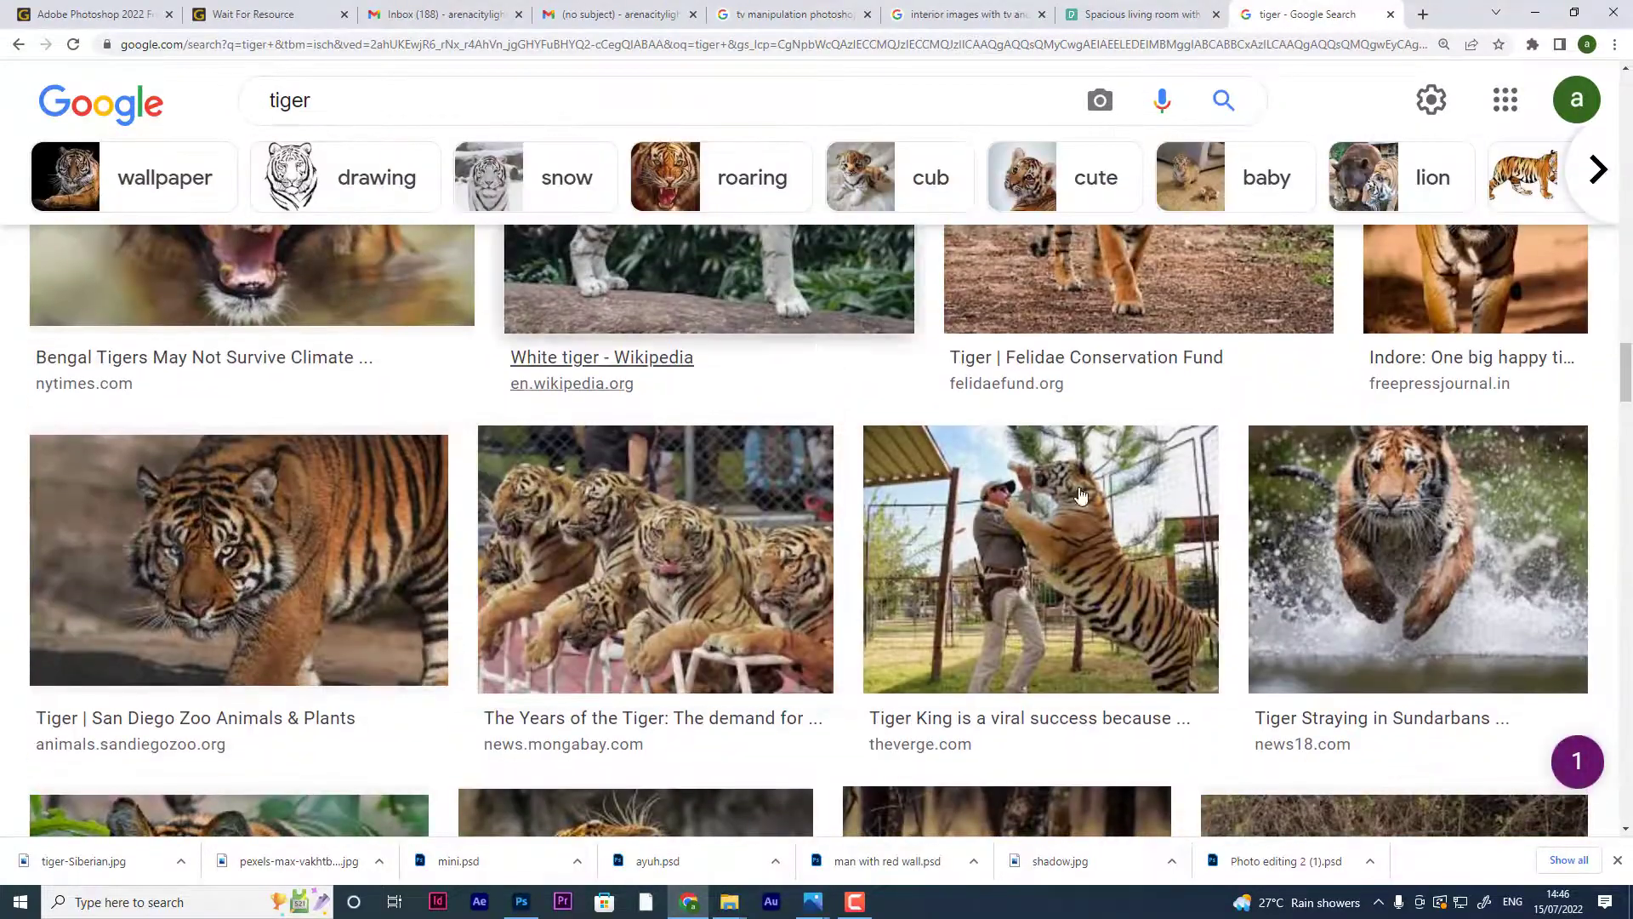
pyautogui.click(1390, 542)
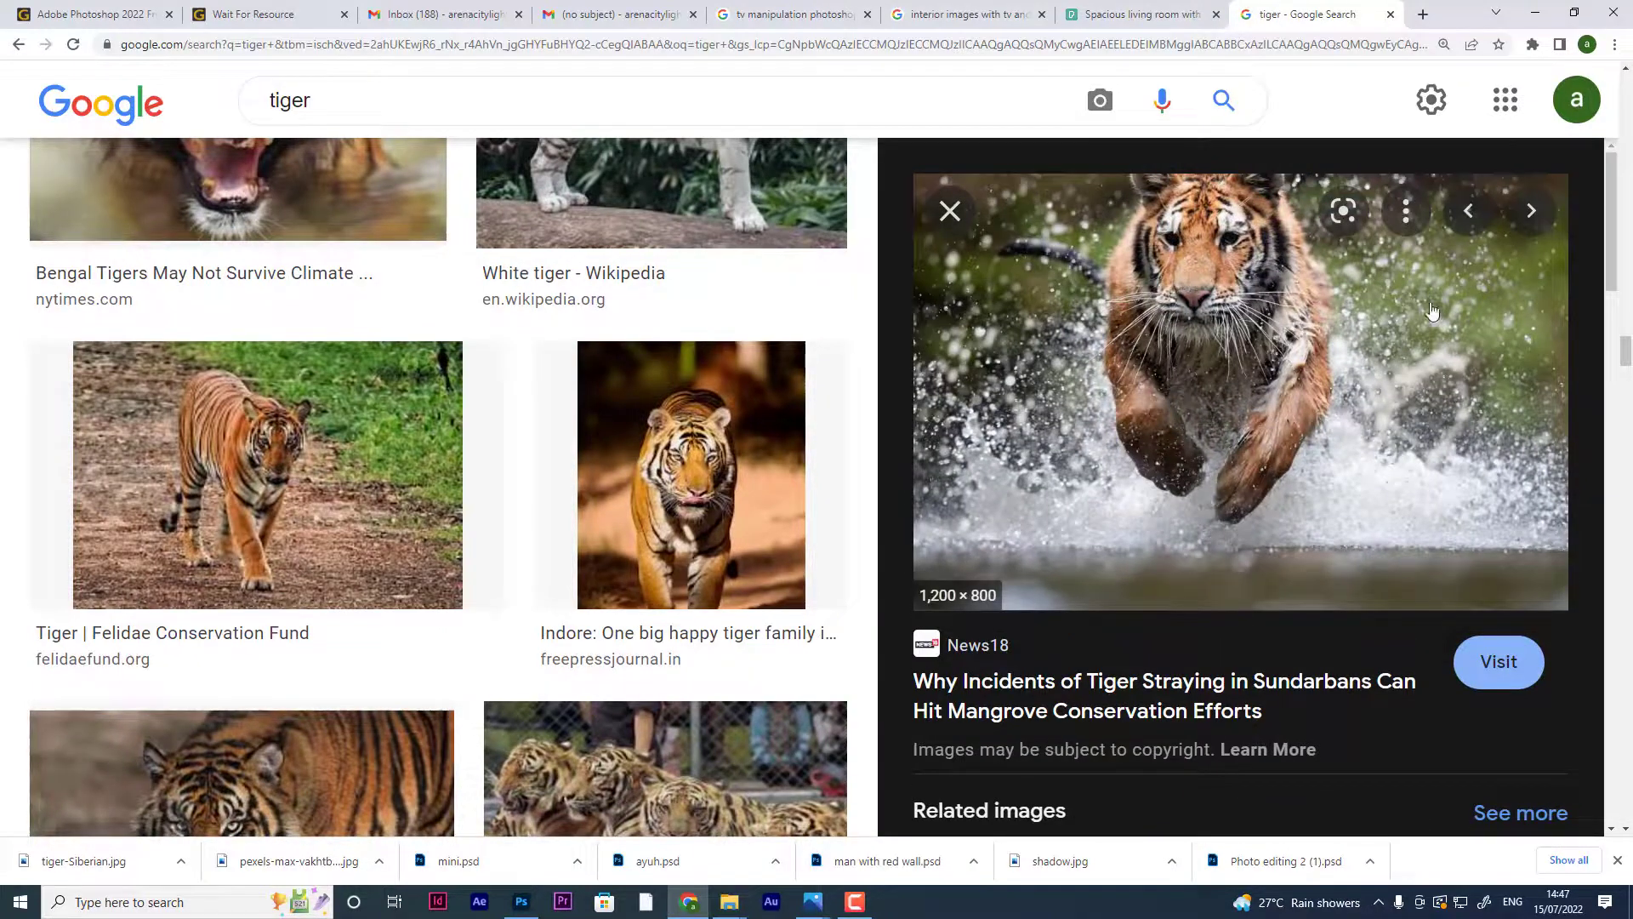
pyautogui.scroll(1, 977, 247)
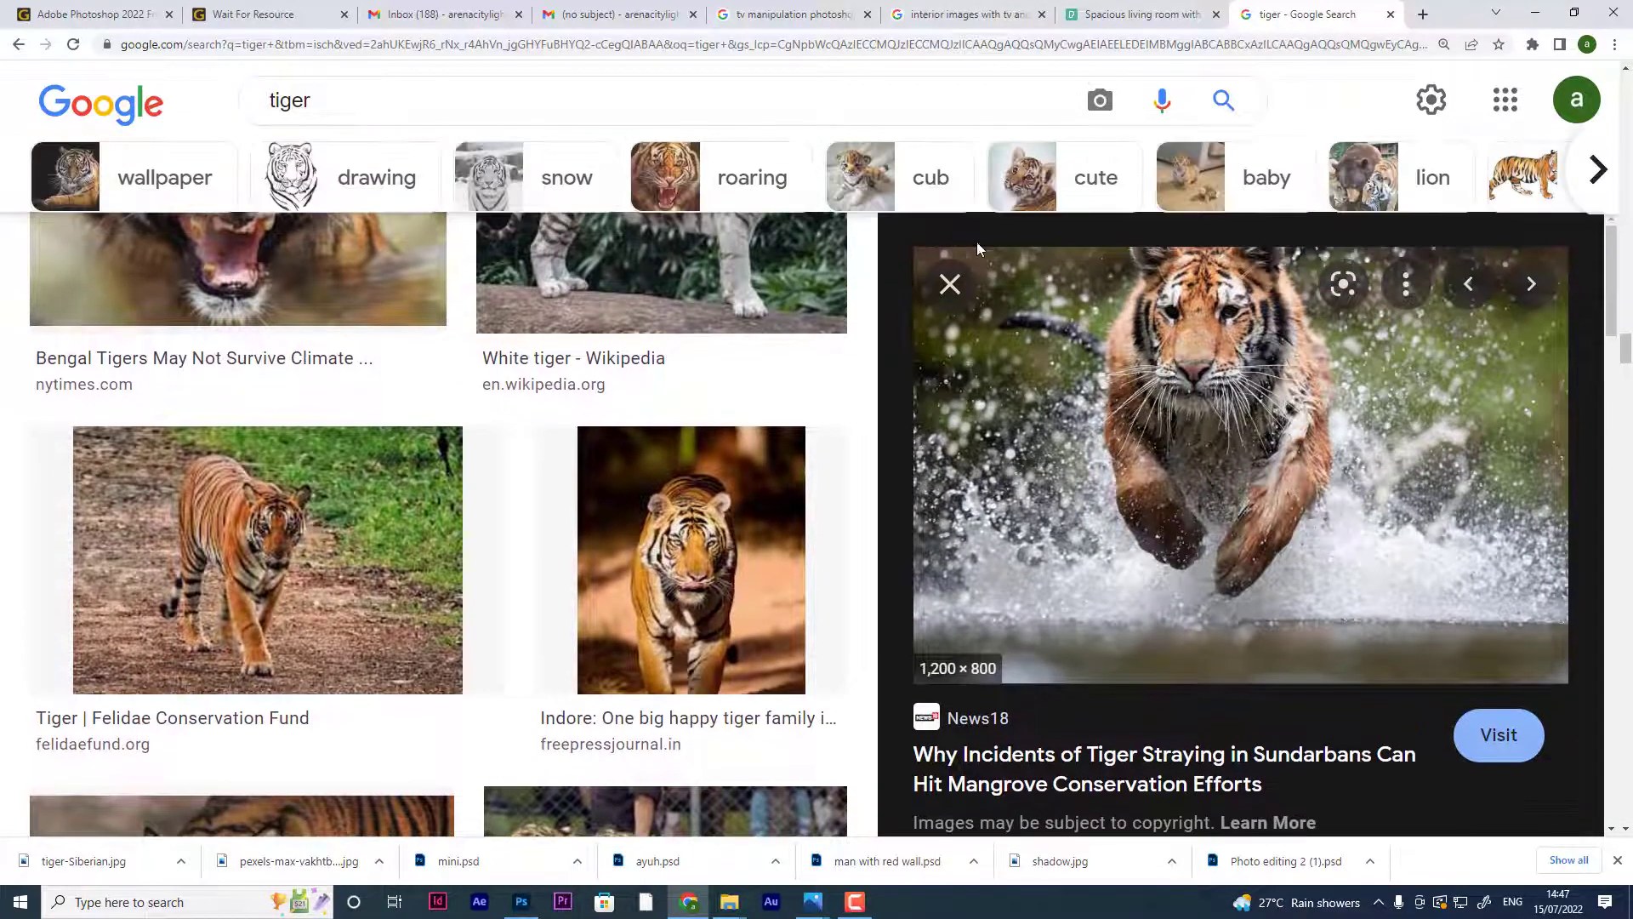
pyautogui.click(950, 283)
pyautogui.scroll(-3, 1229, 391)
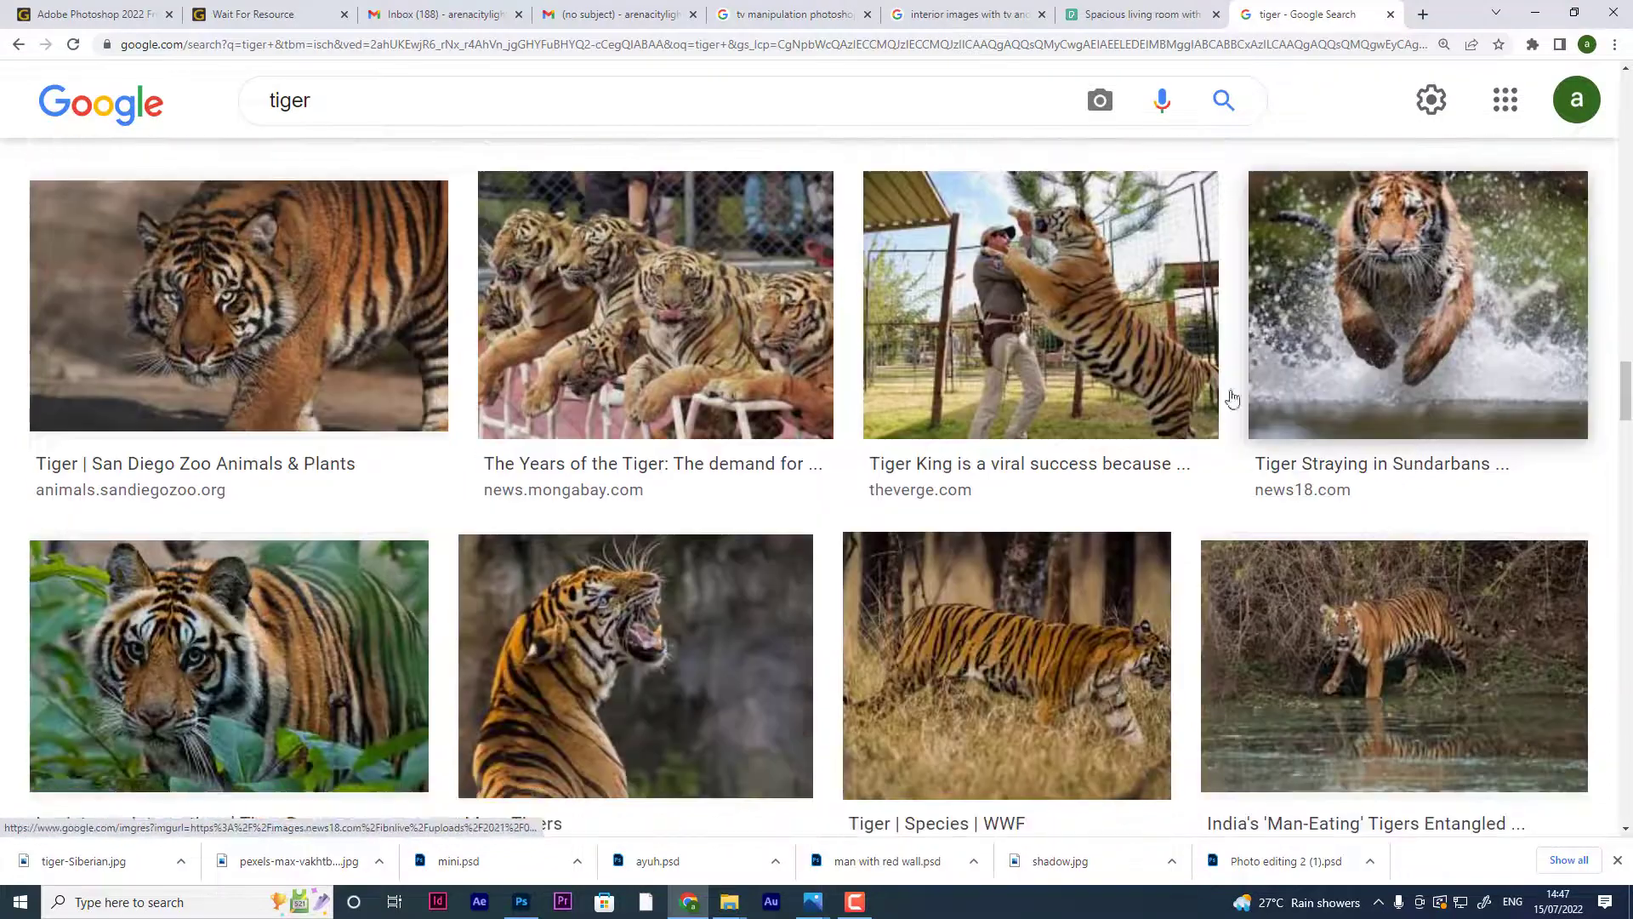
pyautogui.scroll(-2, 1535, 587)
pyautogui.scroll(-5, 1534, 587)
pyautogui.scroll(-3, 1548, 578)
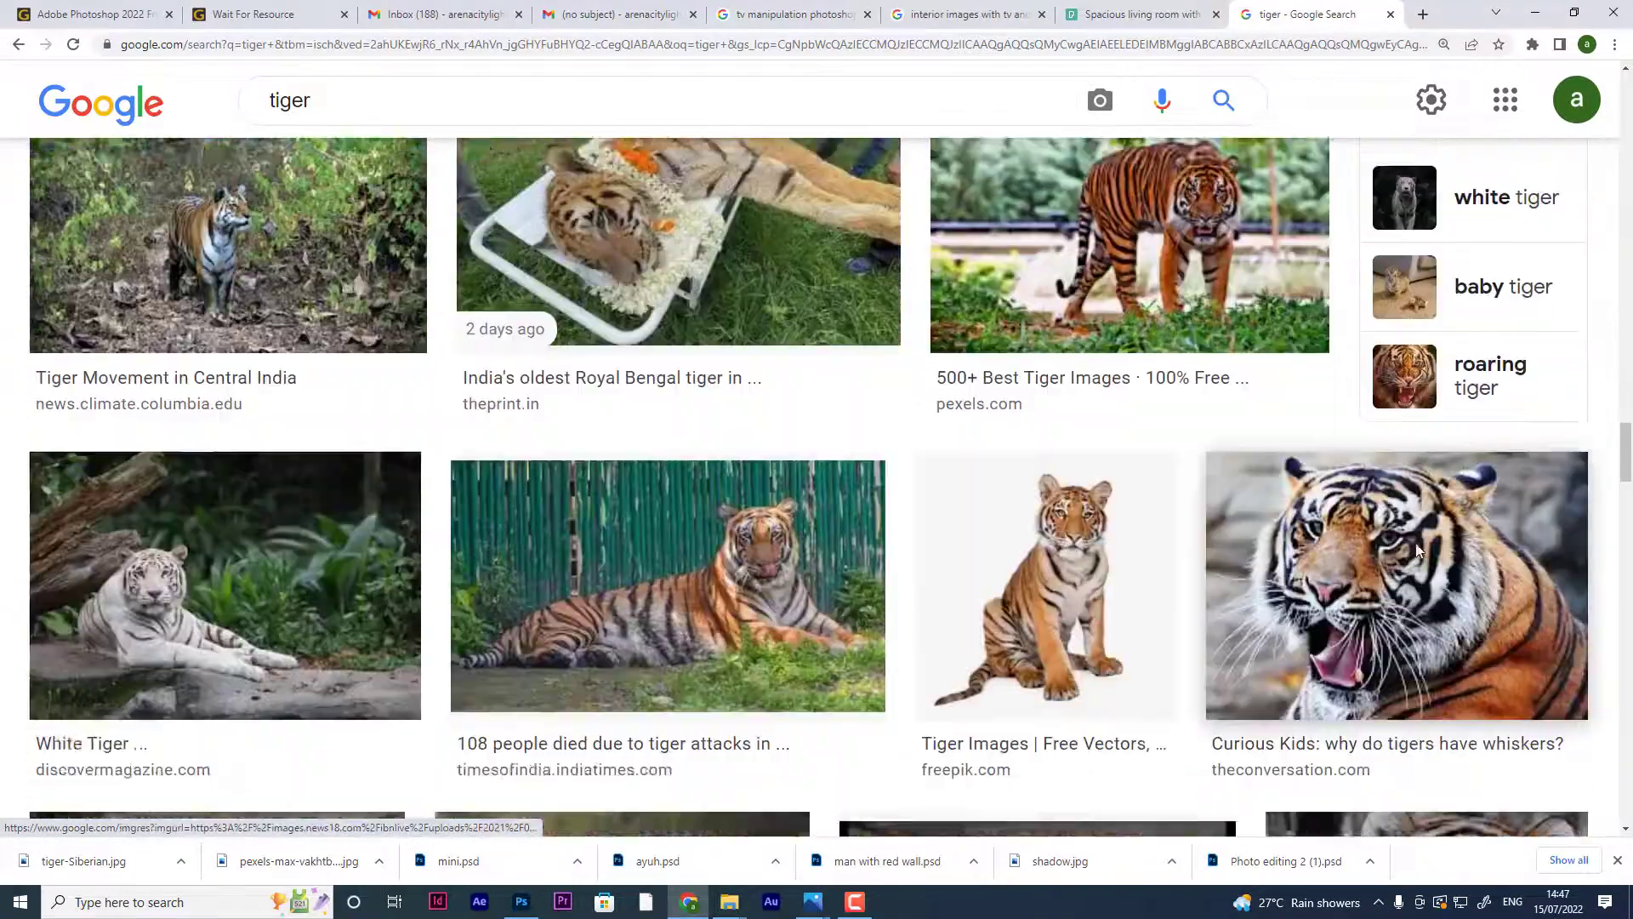
pyautogui.scroll(-4, 1225, 472)
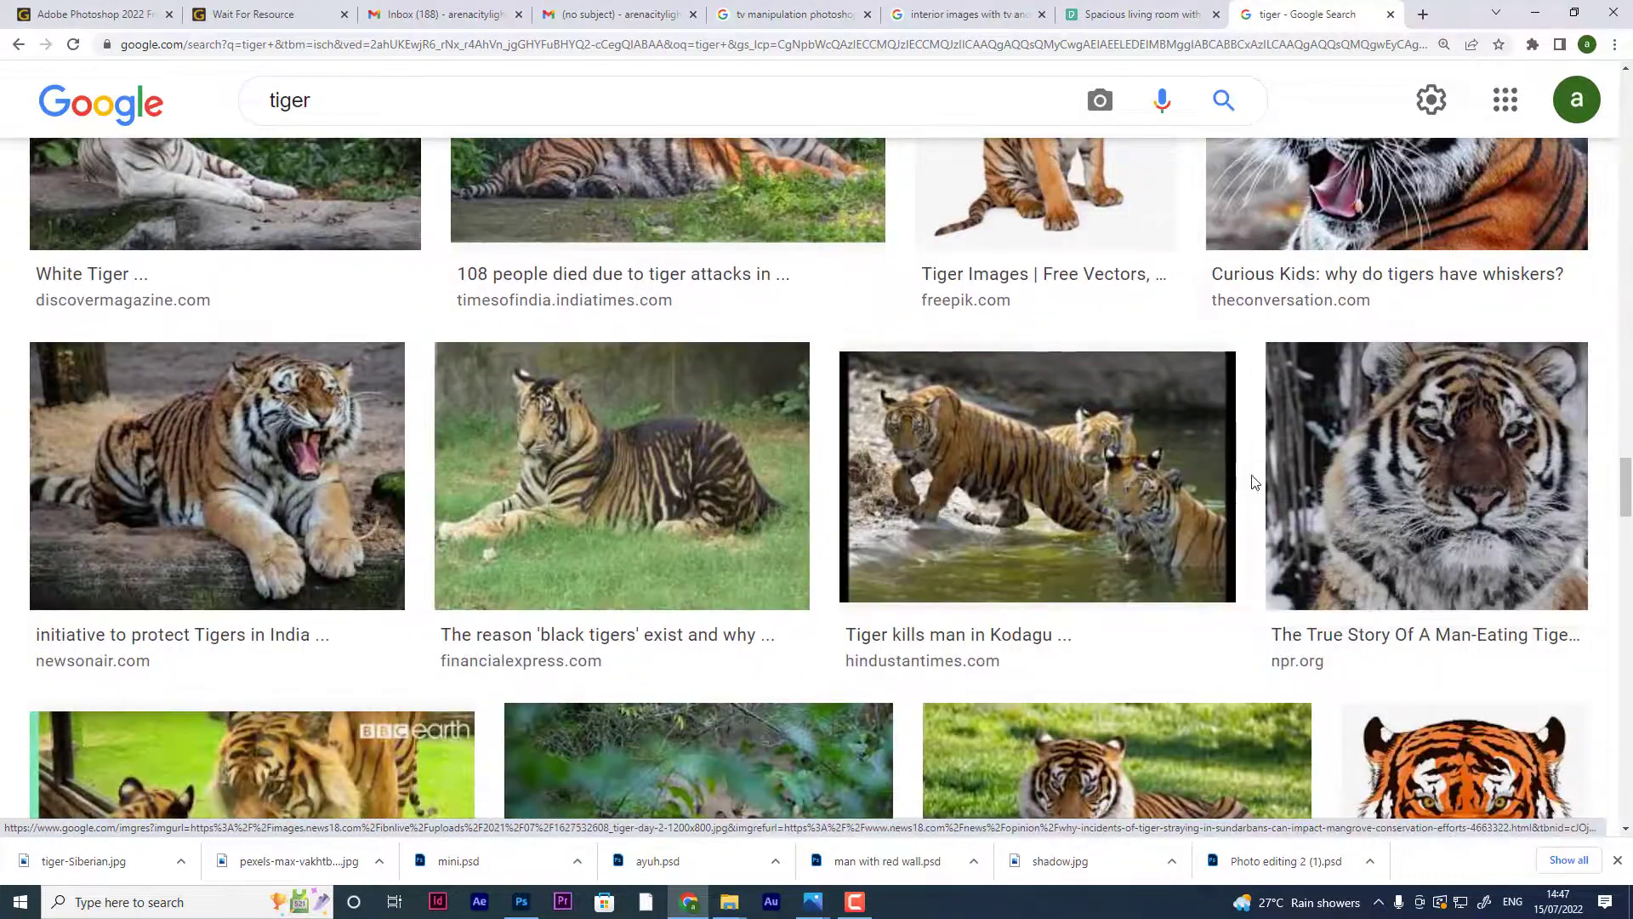
pyautogui.scroll(2, 1189, 459)
pyautogui.click(1144, 441)
pyautogui.scroll(-6, 1370, 426)
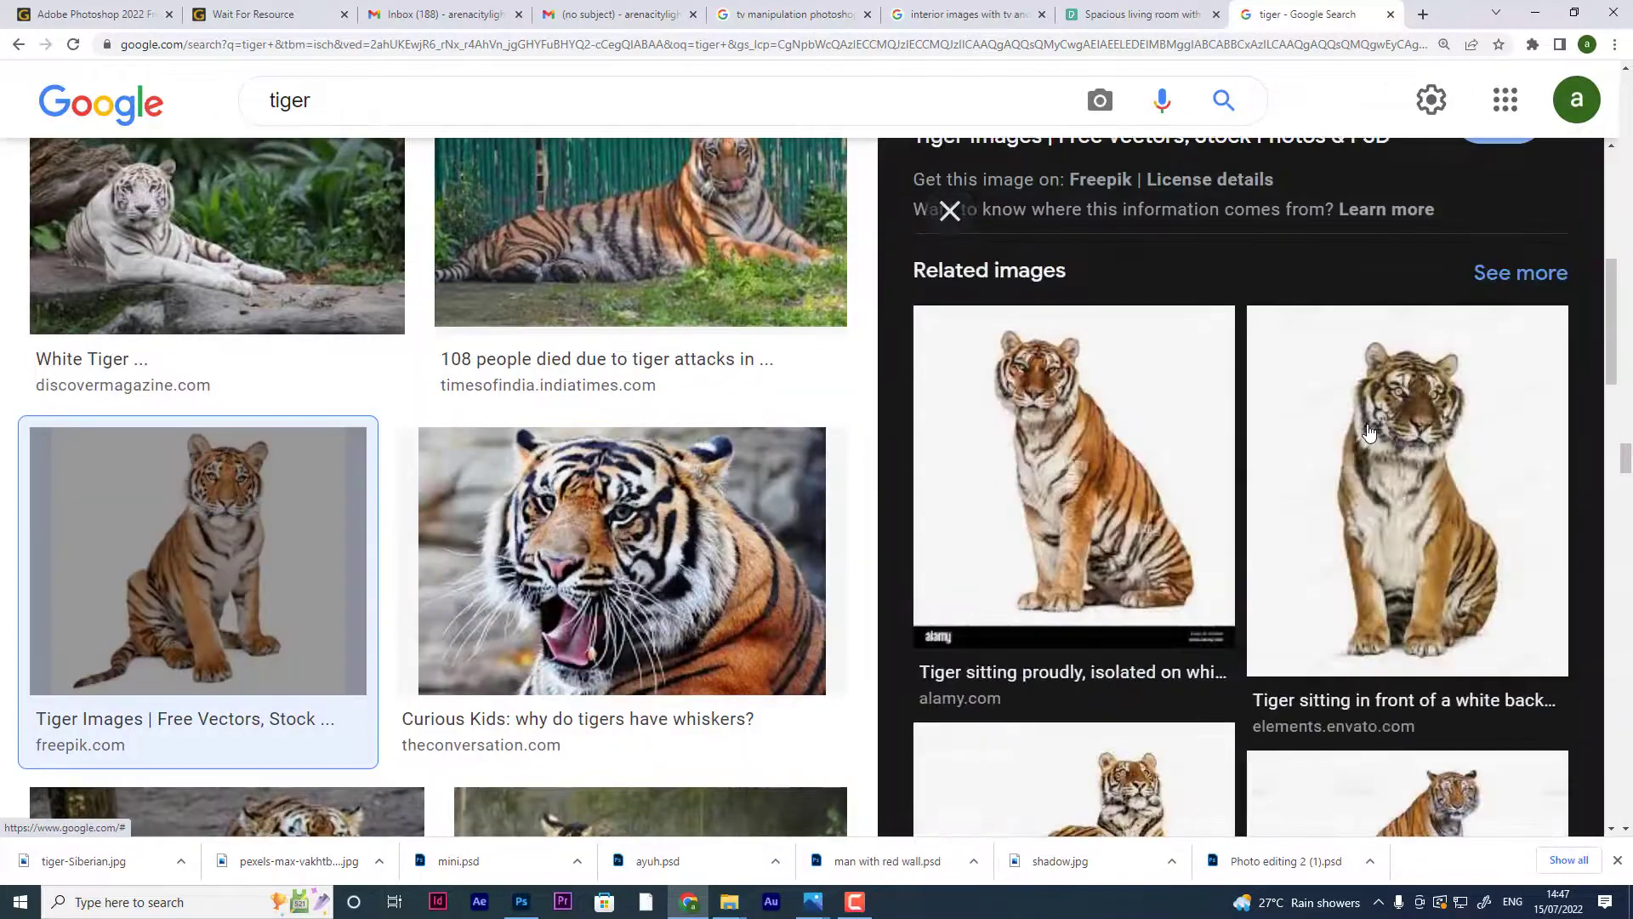
pyautogui.scroll(-4, 1394, 491)
pyautogui.scroll(-3, 1394, 489)
pyautogui.scroll(-3, 1395, 489)
pyautogui.scroll(-3, 1395, 489)
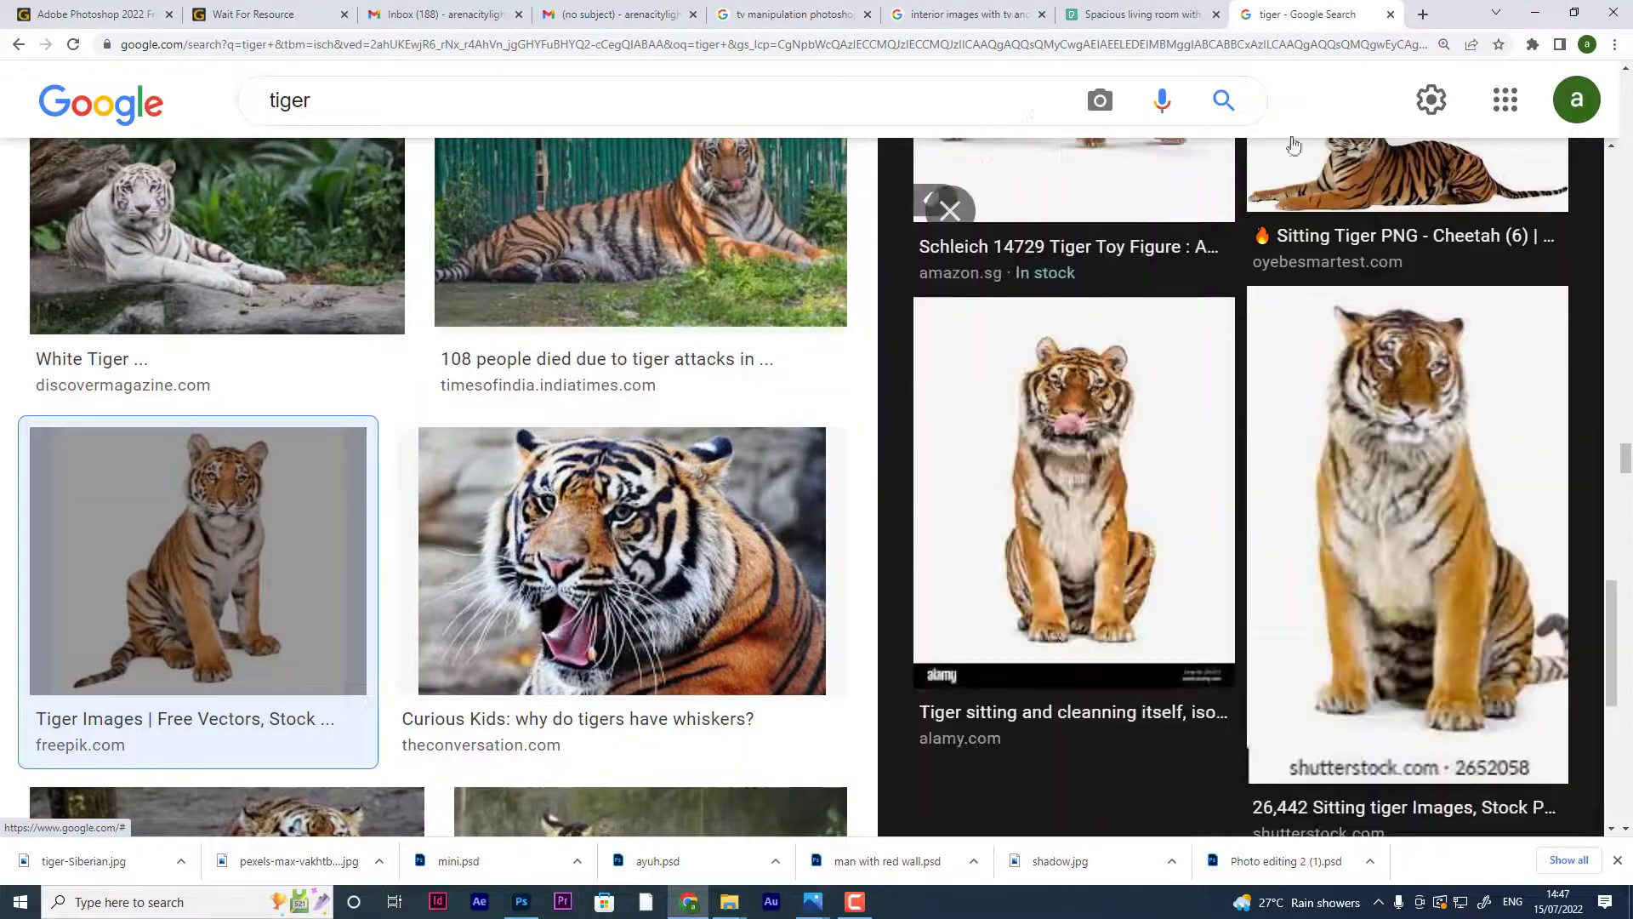
pyautogui.click(970, 226)
pyautogui.scroll(-5, 845, 375)
pyautogui.scroll(-5, 1214, 375)
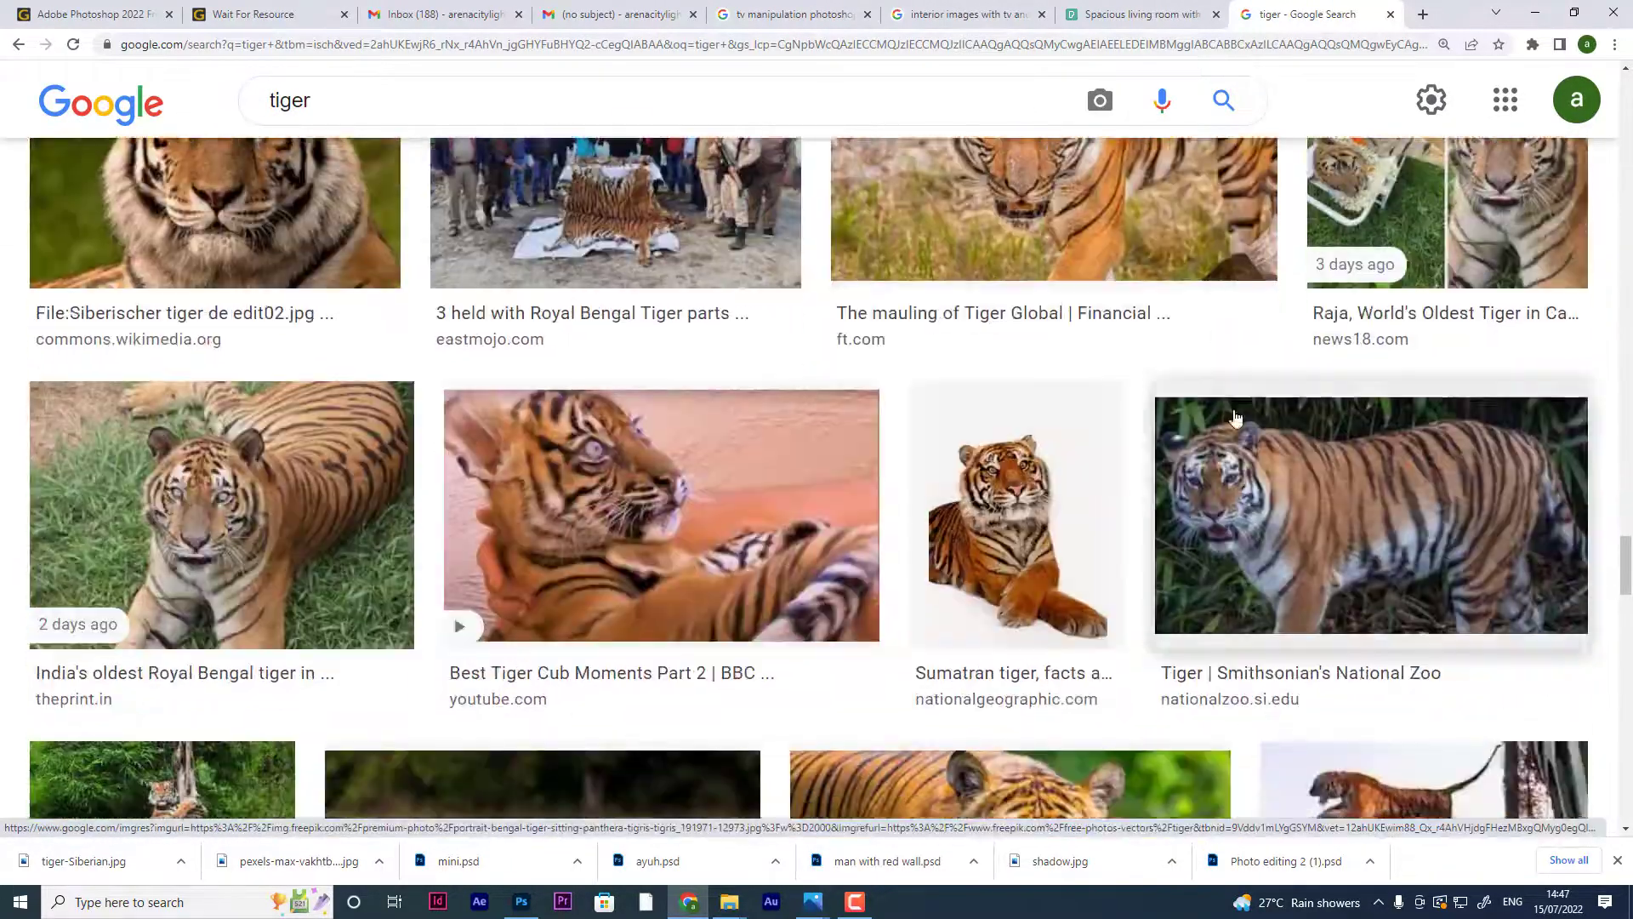
pyautogui.scroll(-5, 1276, 425)
pyautogui.scroll(4, 1361, 473)
pyautogui.scroll(-10, 1279, 400)
pyautogui.scroll(-2, 1276, 378)
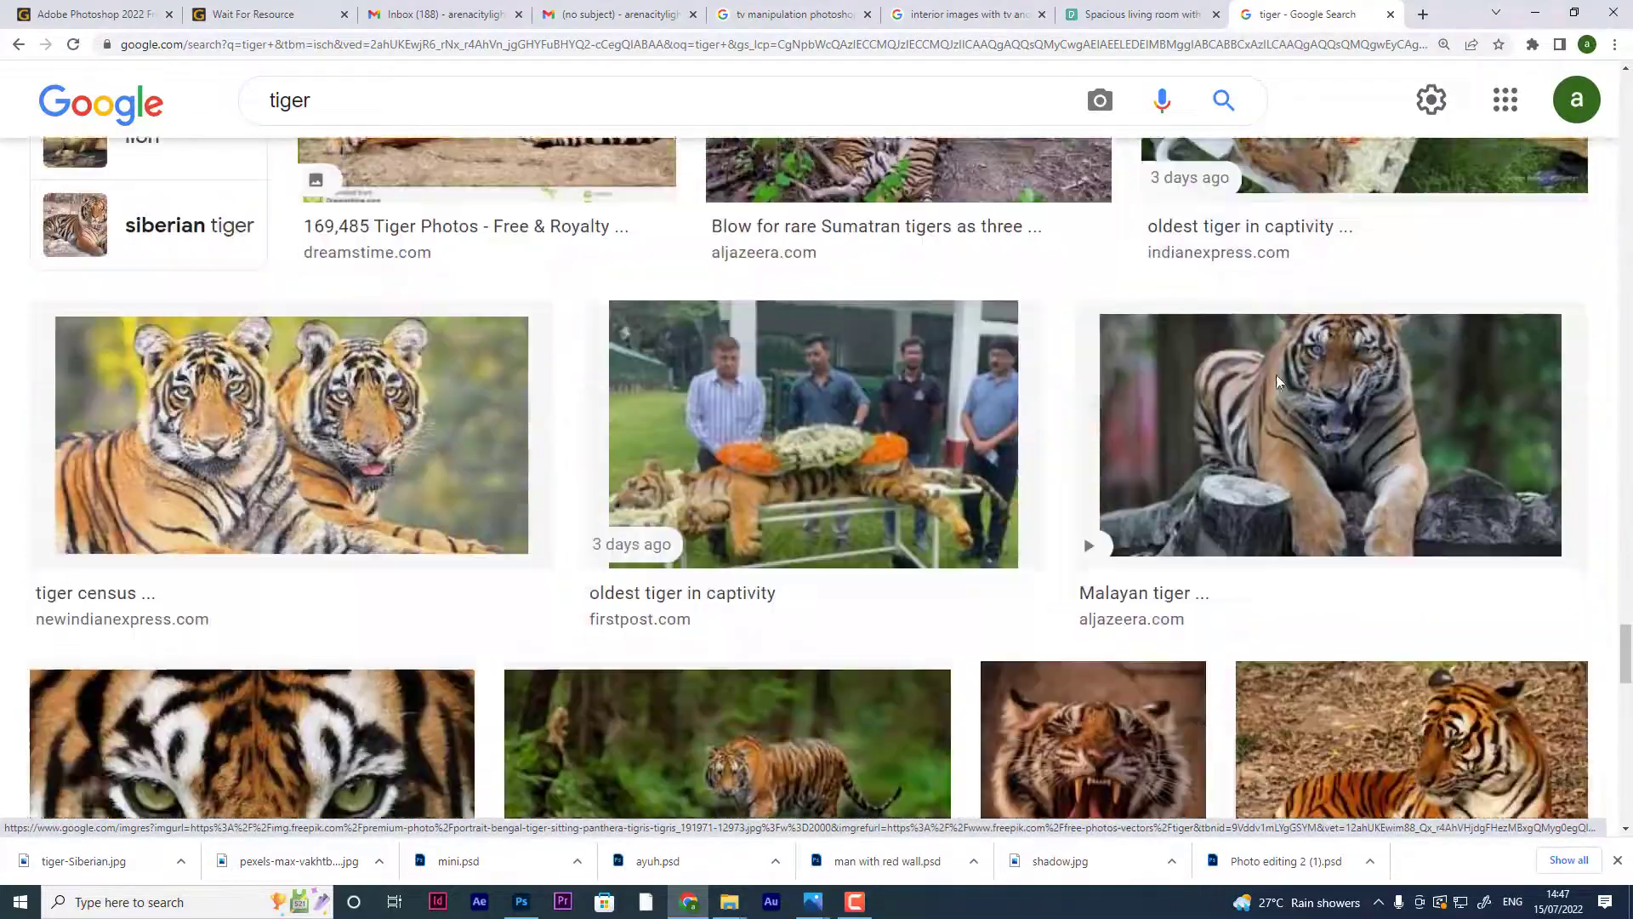
pyautogui.scroll(-8, 1271, 400)
pyautogui.scroll(-6, 1270, 402)
pyautogui.scroll(-7, 1276, 402)
pyautogui.scroll(7, 1309, 403)
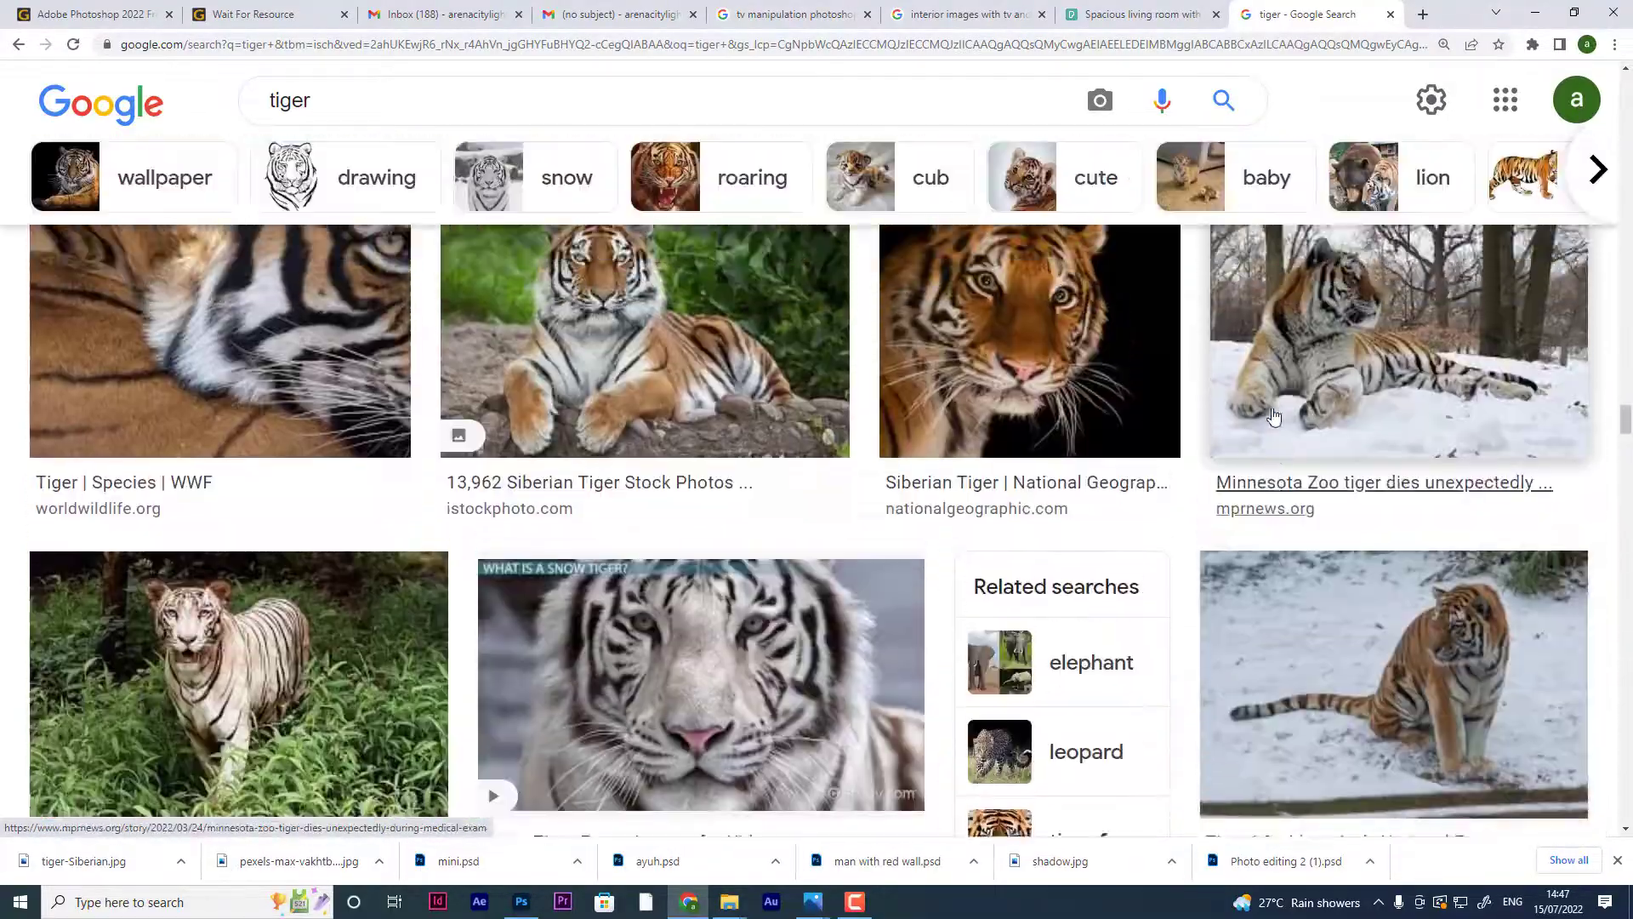
pyautogui.scroll(-7, 1332, 404)
pyautogui.scroll(-6, 1332, 401)
pyautogui.scroll(-6, 1332, 398)
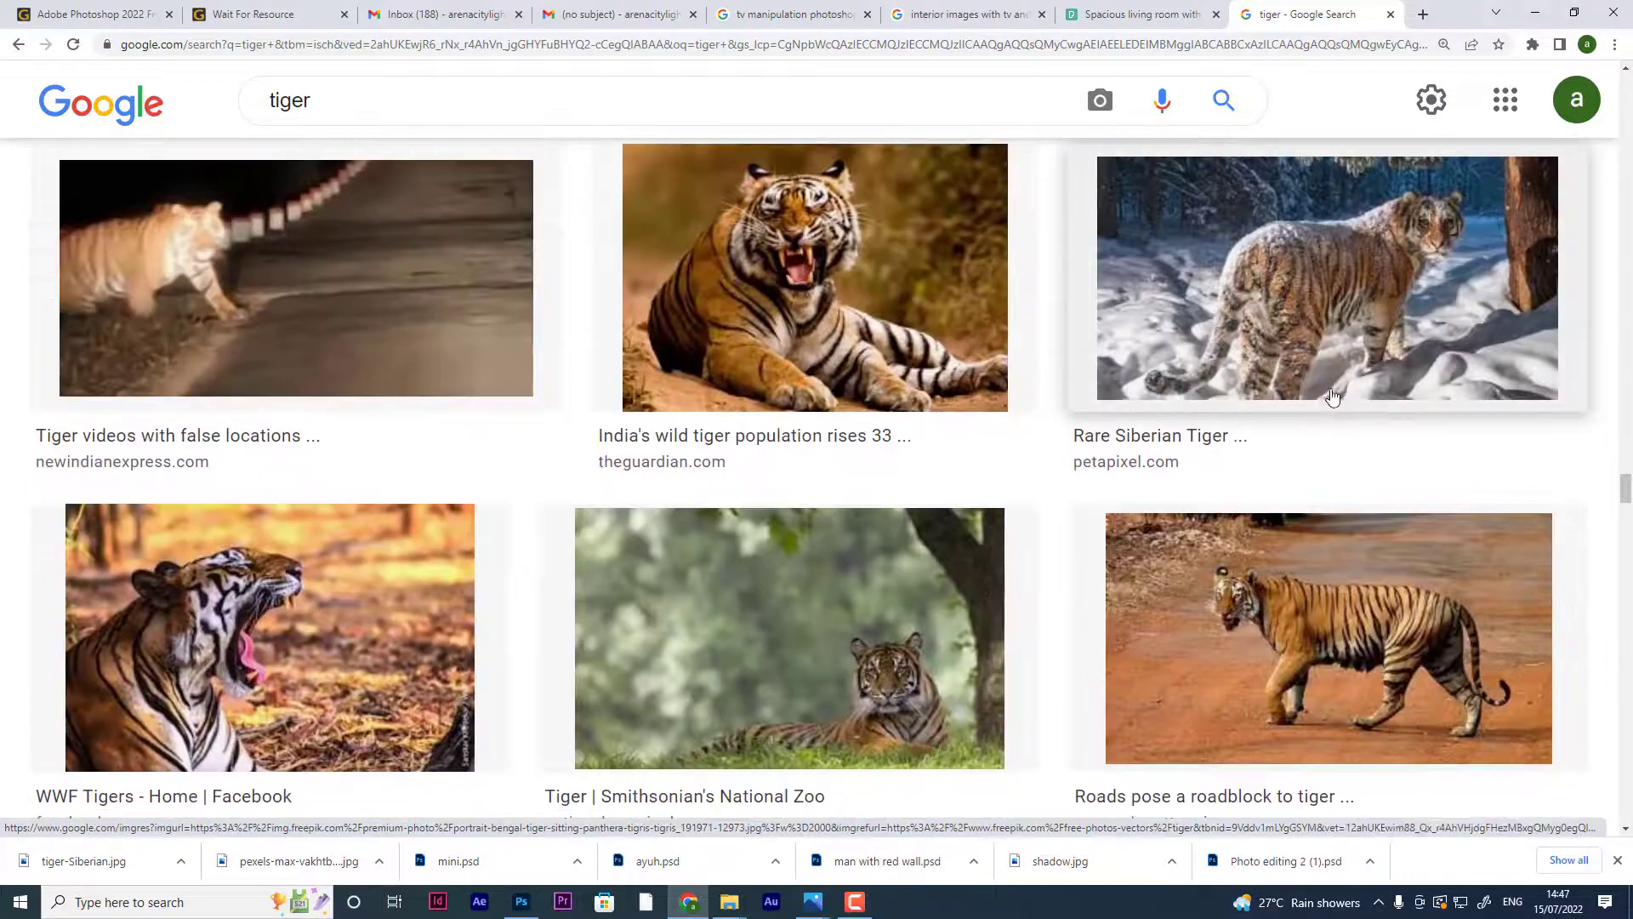
pyautogui.scroll(-6, 1323, 434)
pyautogui.scroll(-7, 1301, 476)
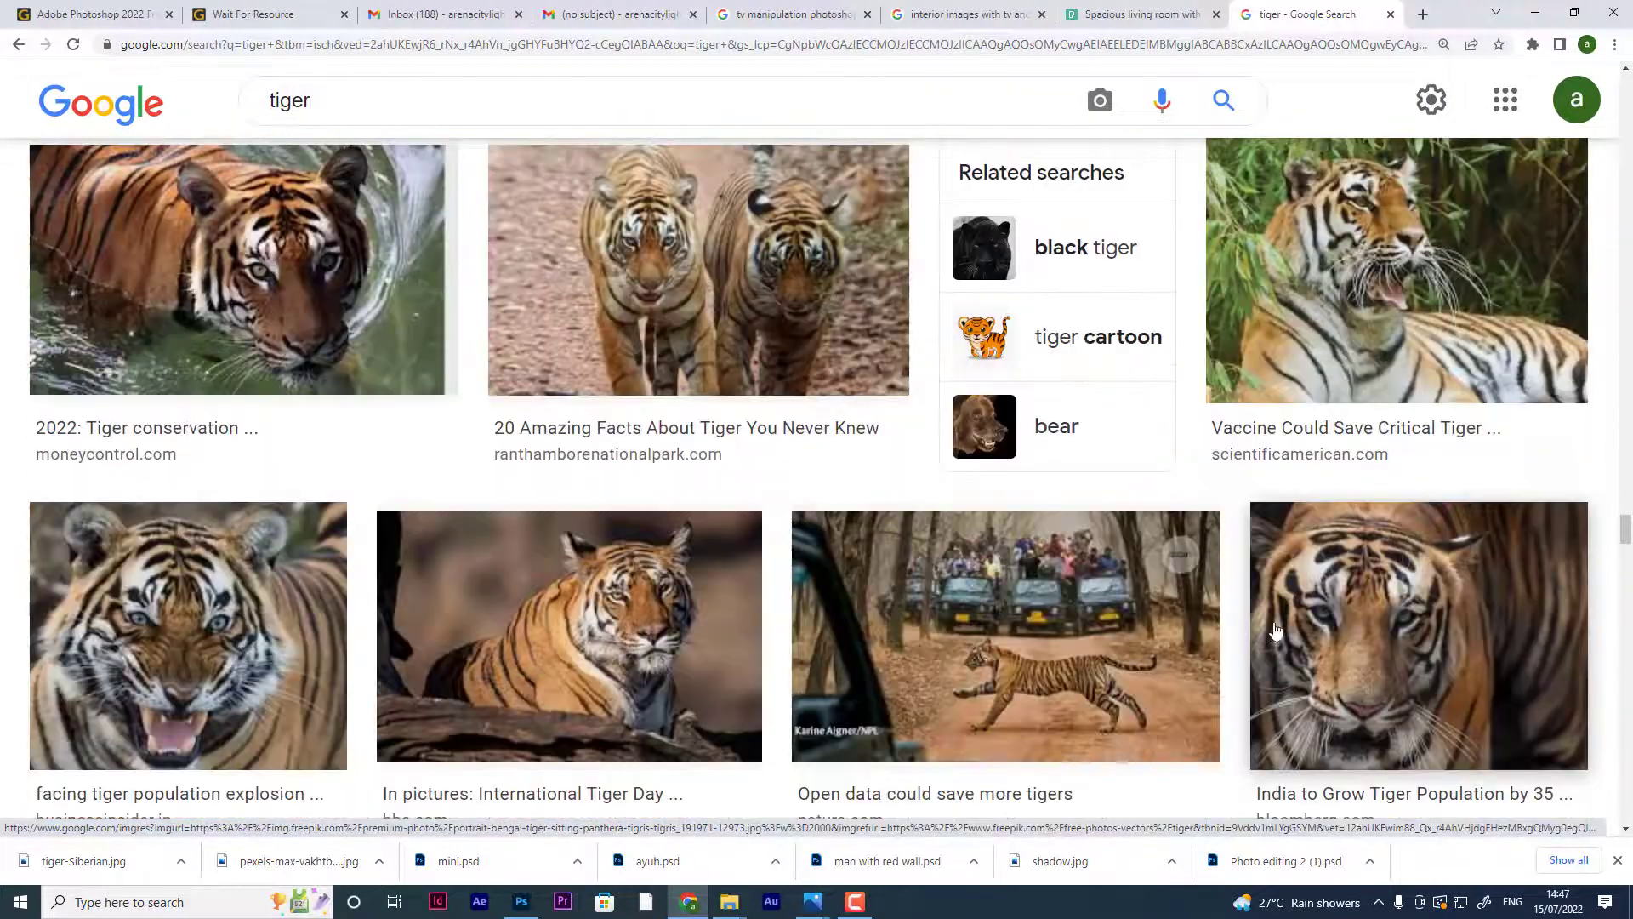
pyautogui.scroll(-1, 1274, 574)
pyautogui.scroll(1, 1274, 574)
pyautogui.click(345, 100)
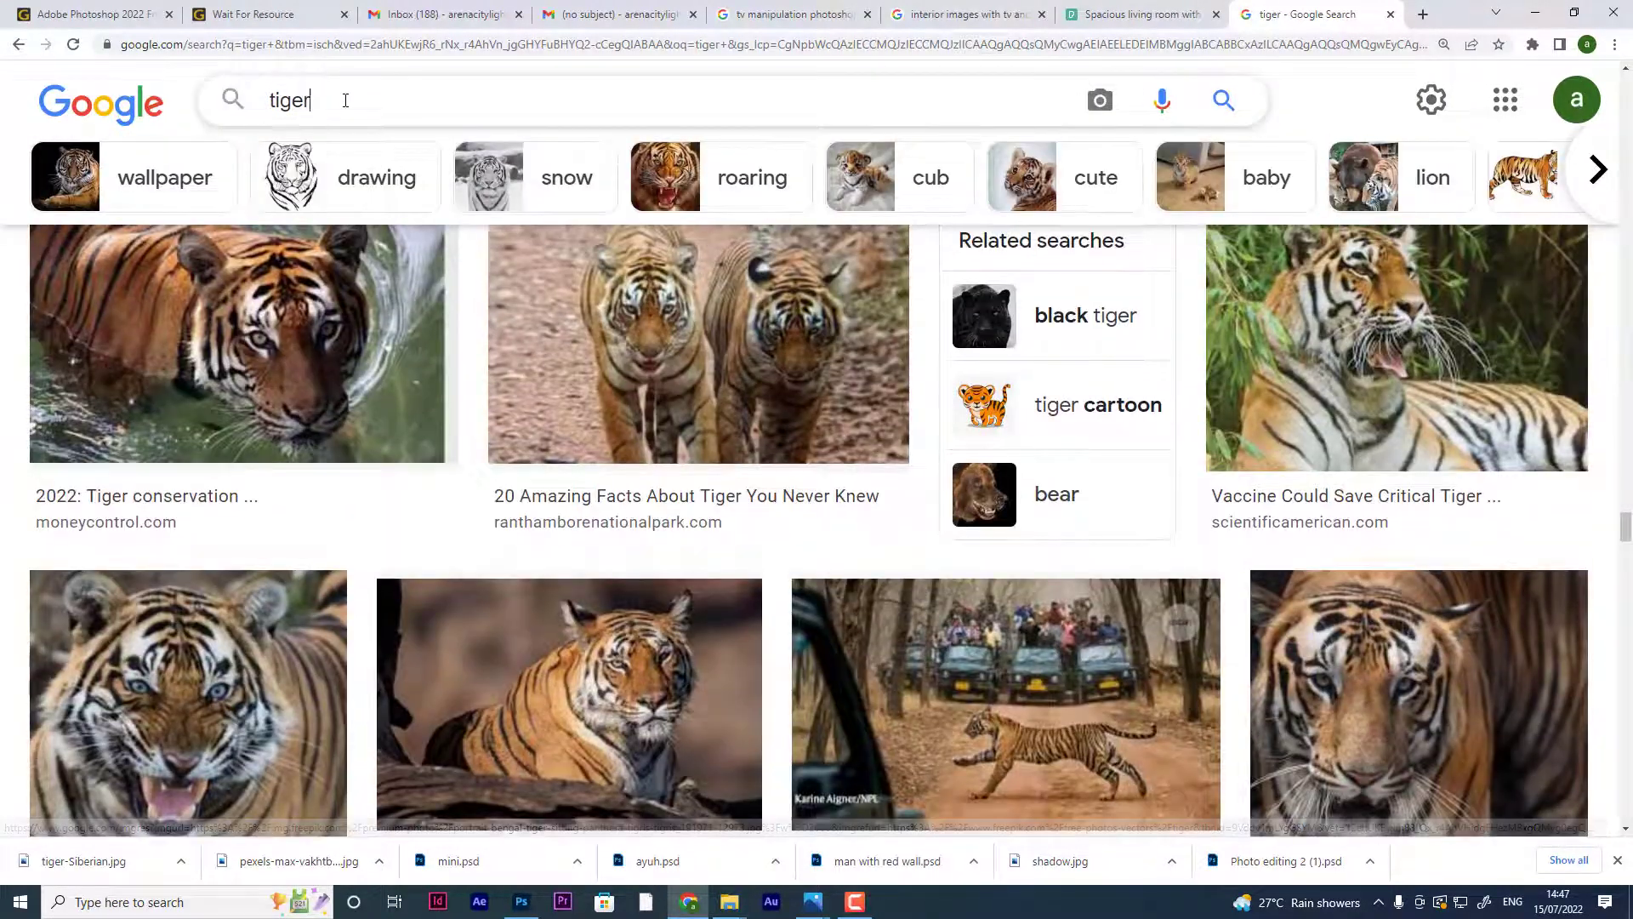
# - Search Google Images for 'tiger jump' and preview the leaping and splash-jumping tigers
pyautogui.write(' jump')
pyautogui.press('Return')
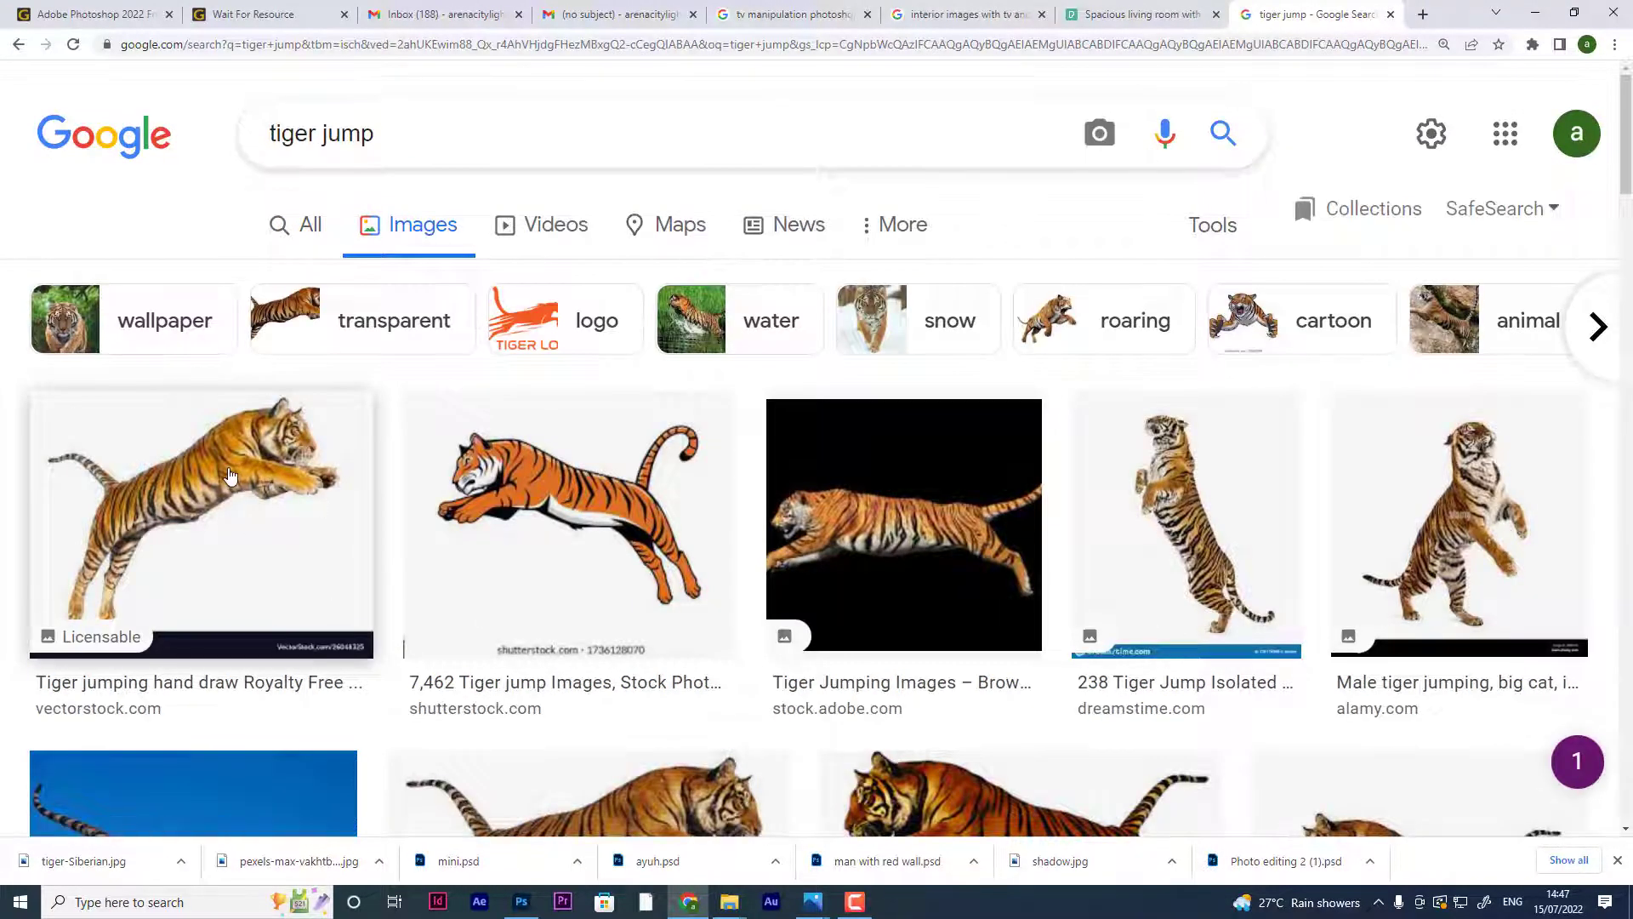
pyautogui.click(223, 476)
pyautogui.scroll(-4, 752, 417)
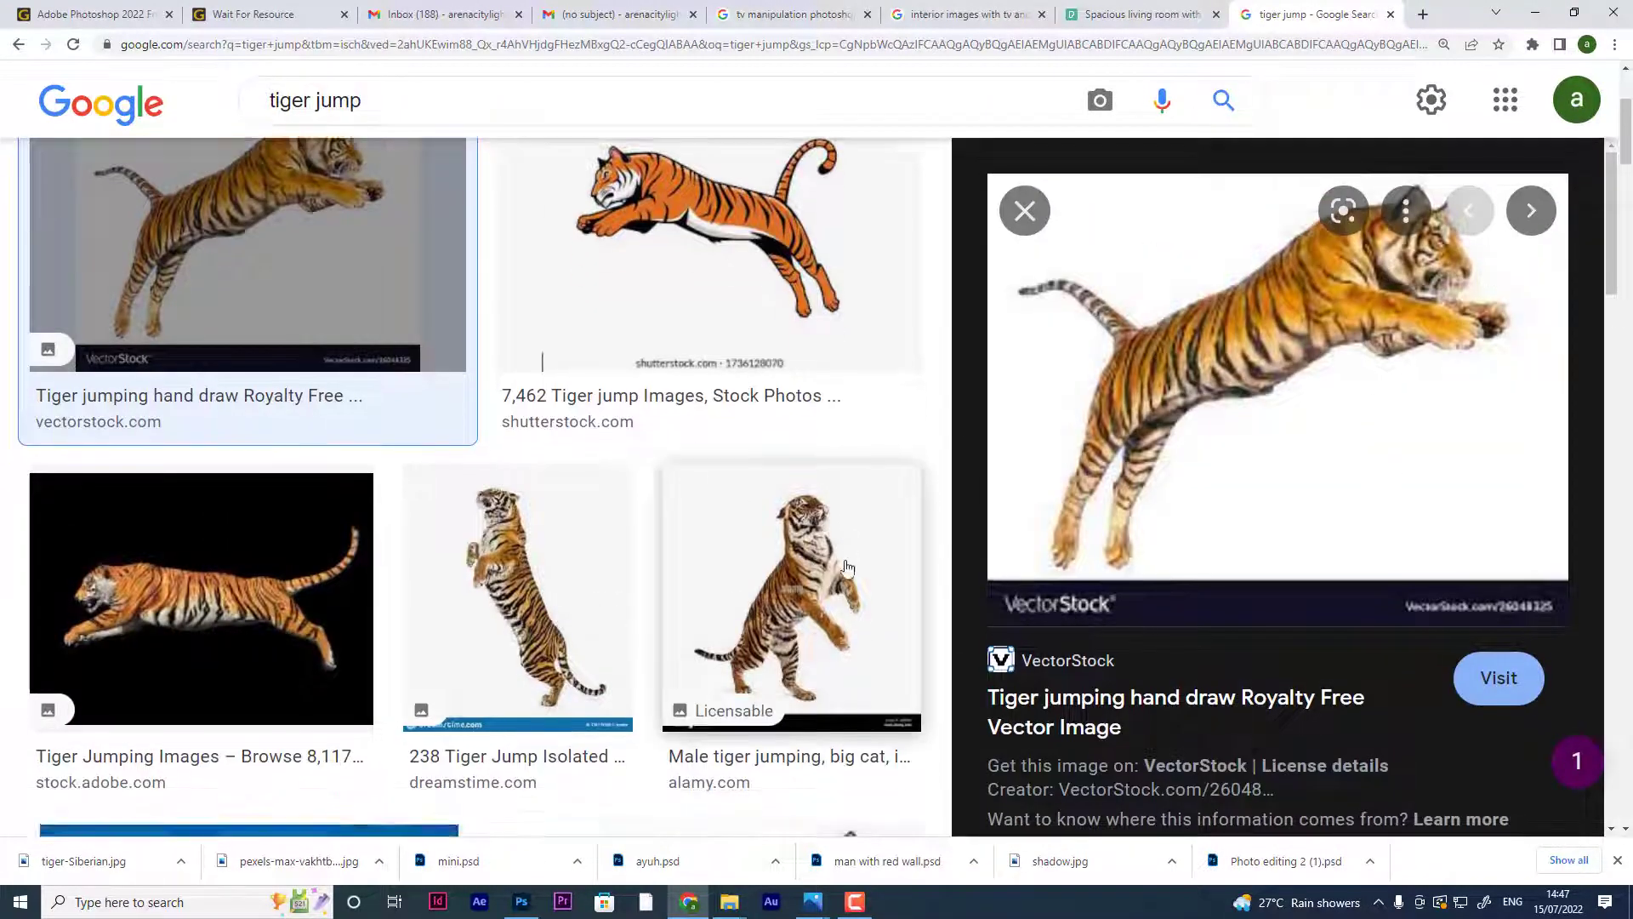
pyautogui.scroll(-2, 596, 417)
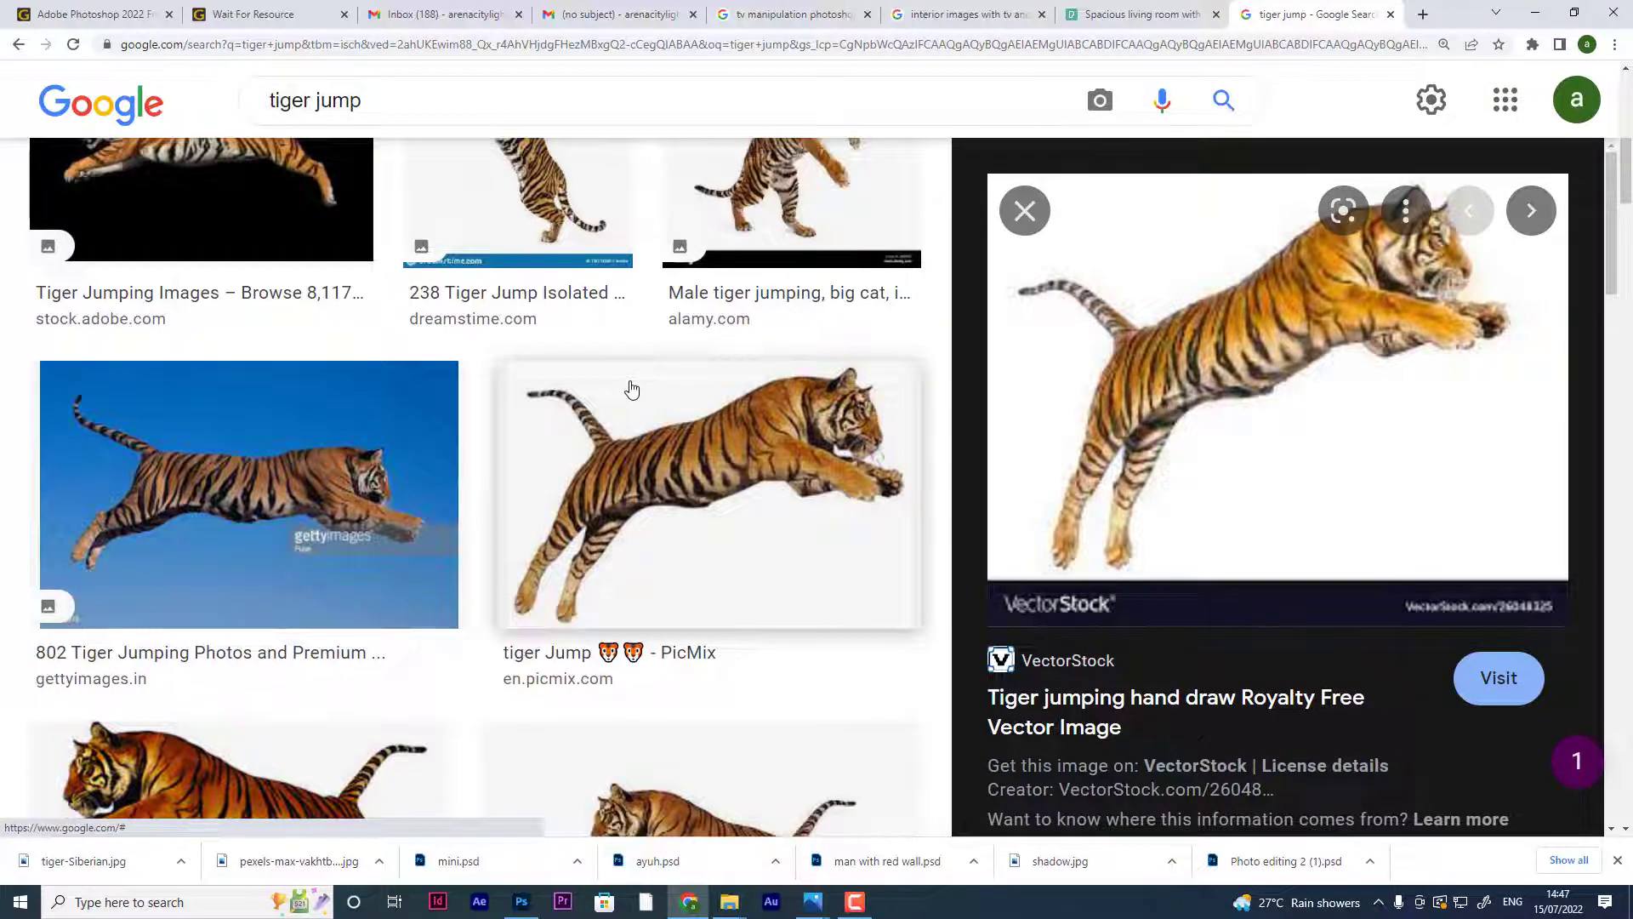
pyautogui.scroll(-4, 660, 380)
pyautogui.scroll(-3, 897, 332)
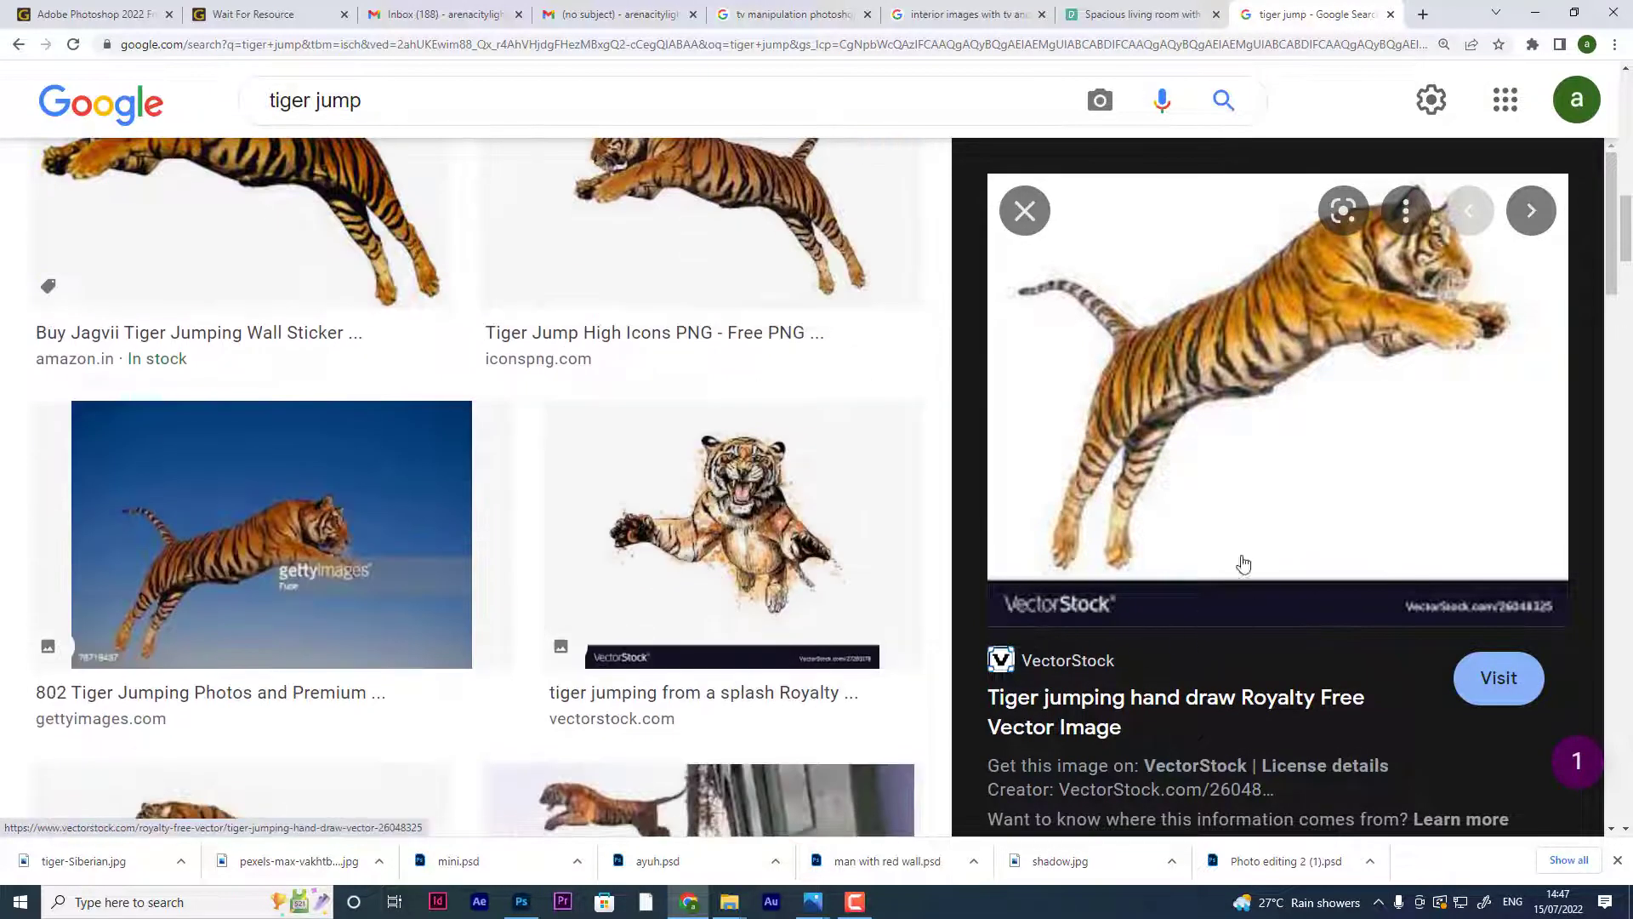
pyautogui.click(810, 570)
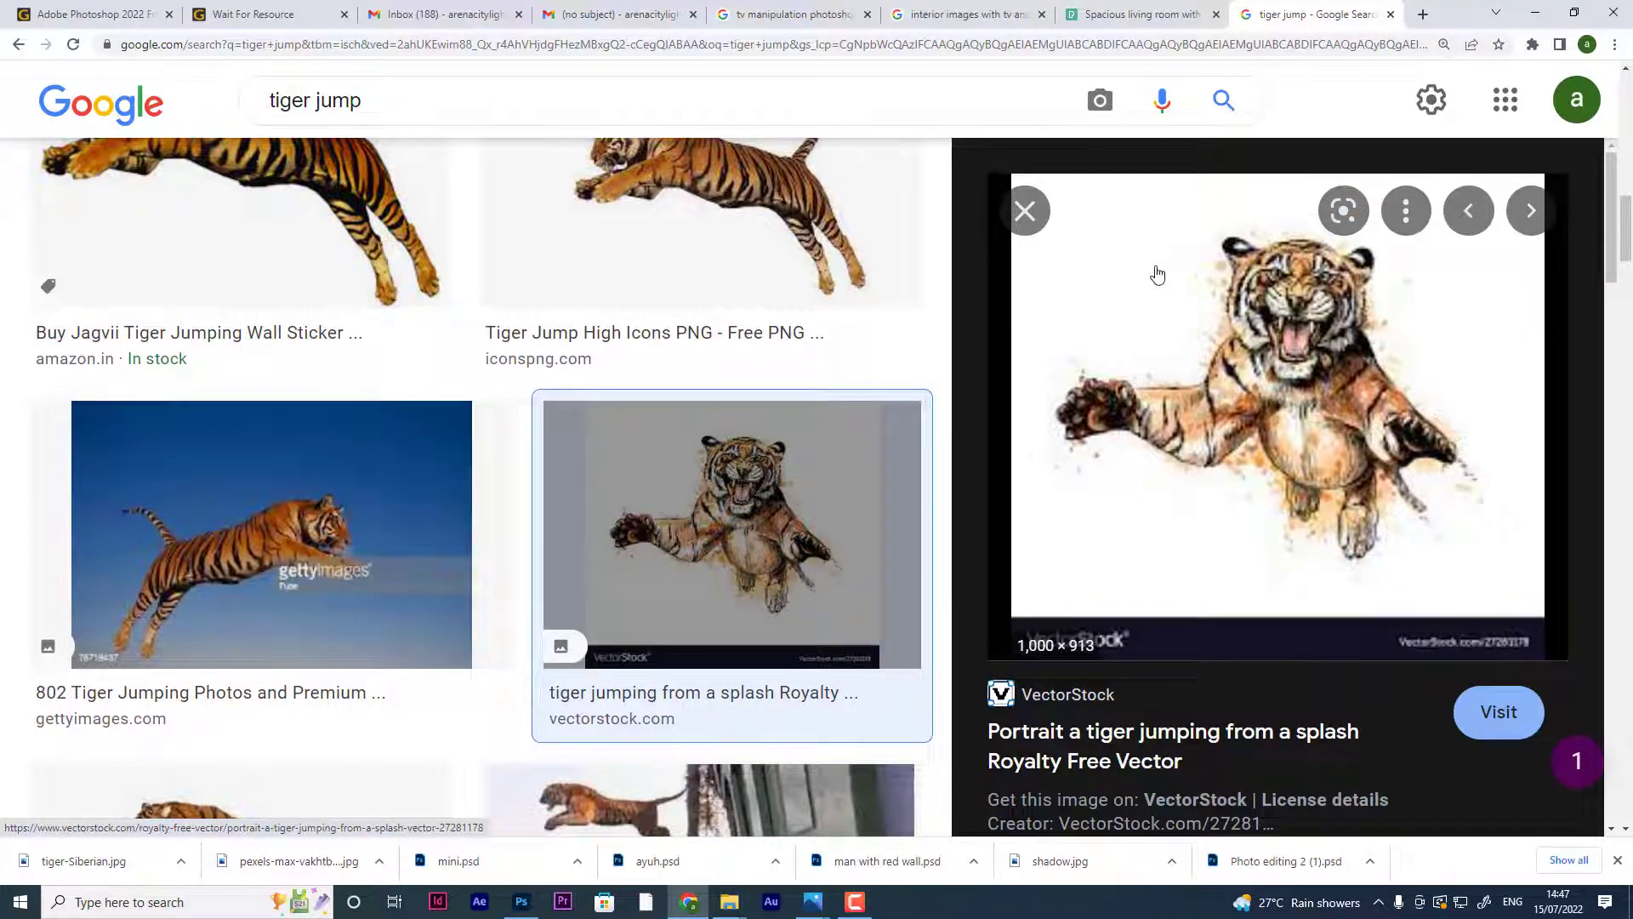
pyautogui.click(1024, 210)
# - Preview the 'Male tiger jumping isolated' photo, browse further results, then close Chrome
pyautogui.scroll(-3, 1378, 456)
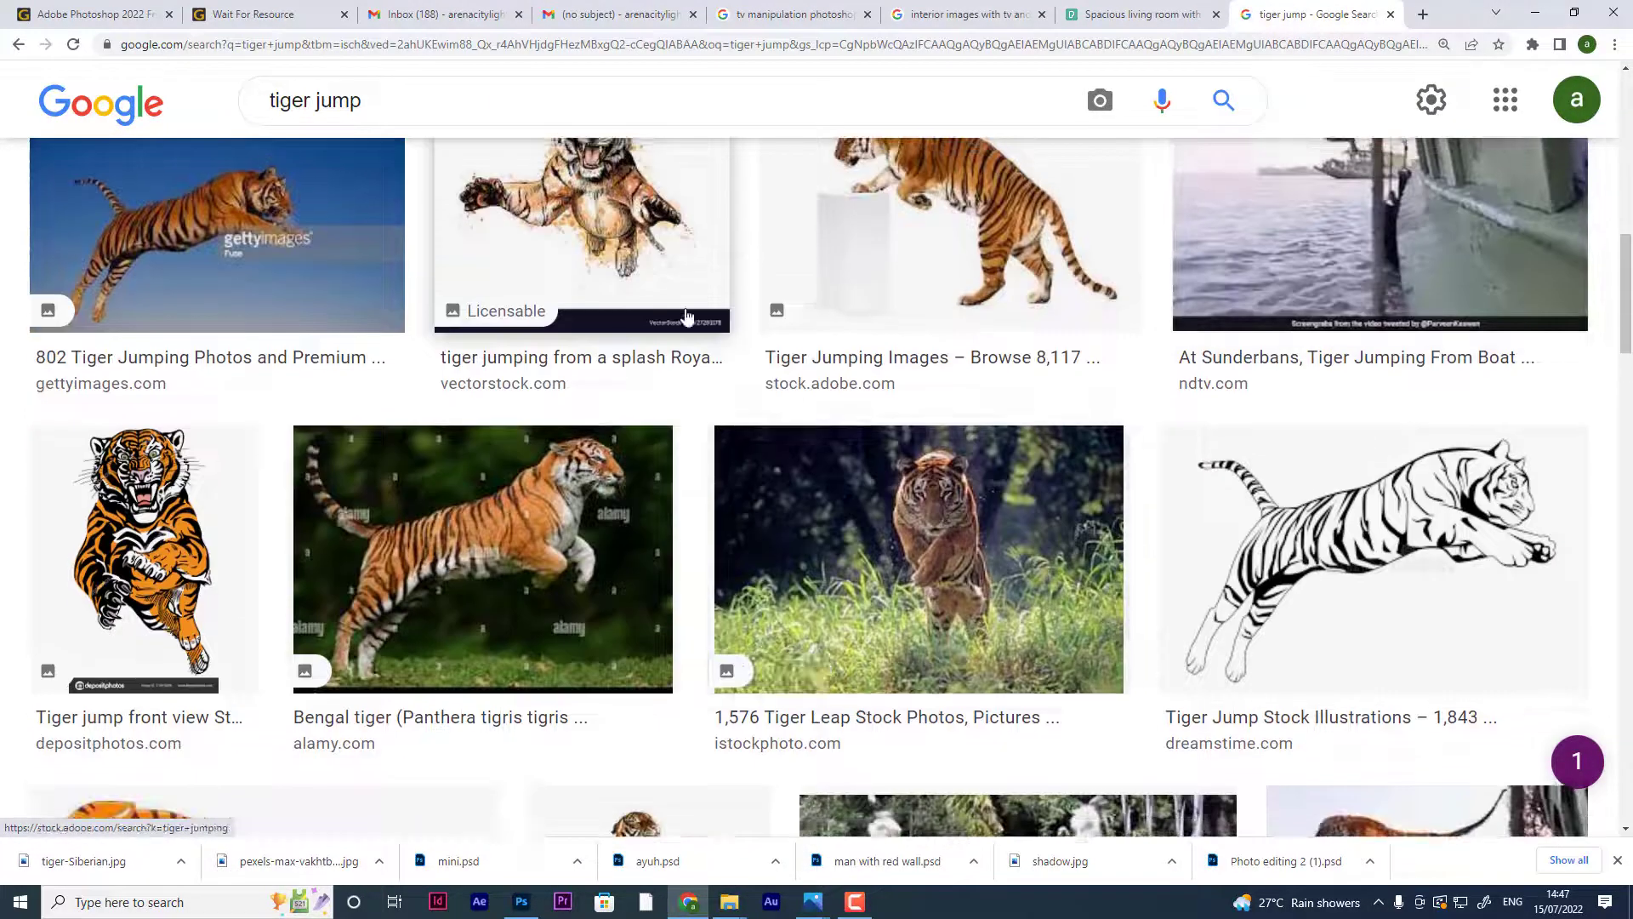
pyautogui.scroll(5, 687, 315)
pyautogui.scroll(-3, 547, 456)
pyautogui.scroll(3, 1031, 394)
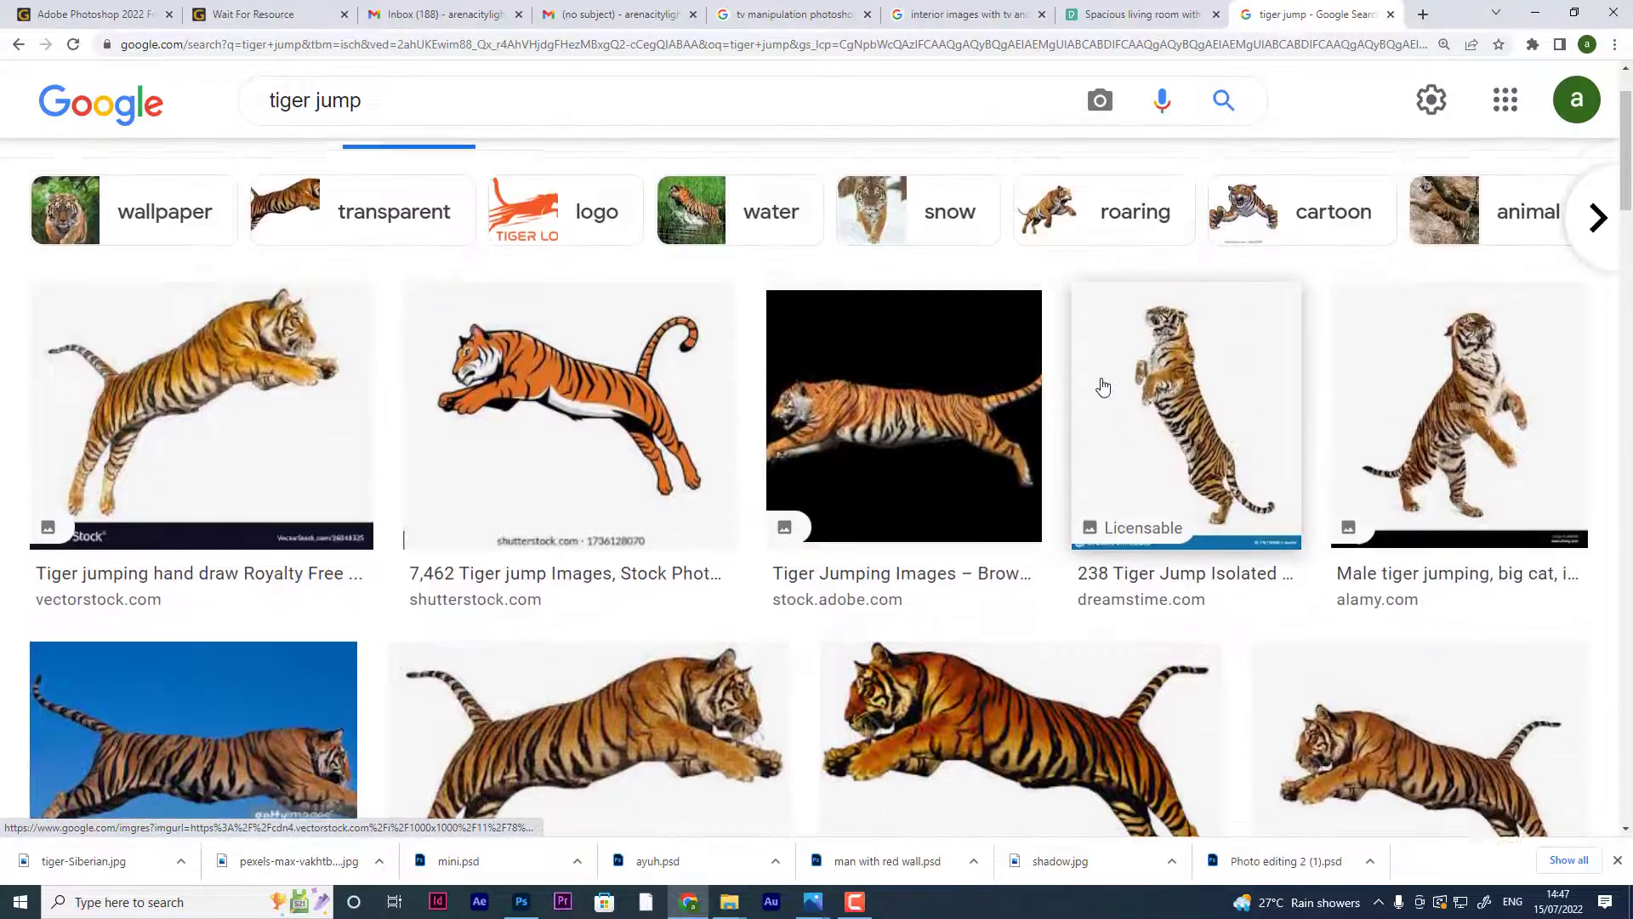
pyautogui.click(1484, 416)
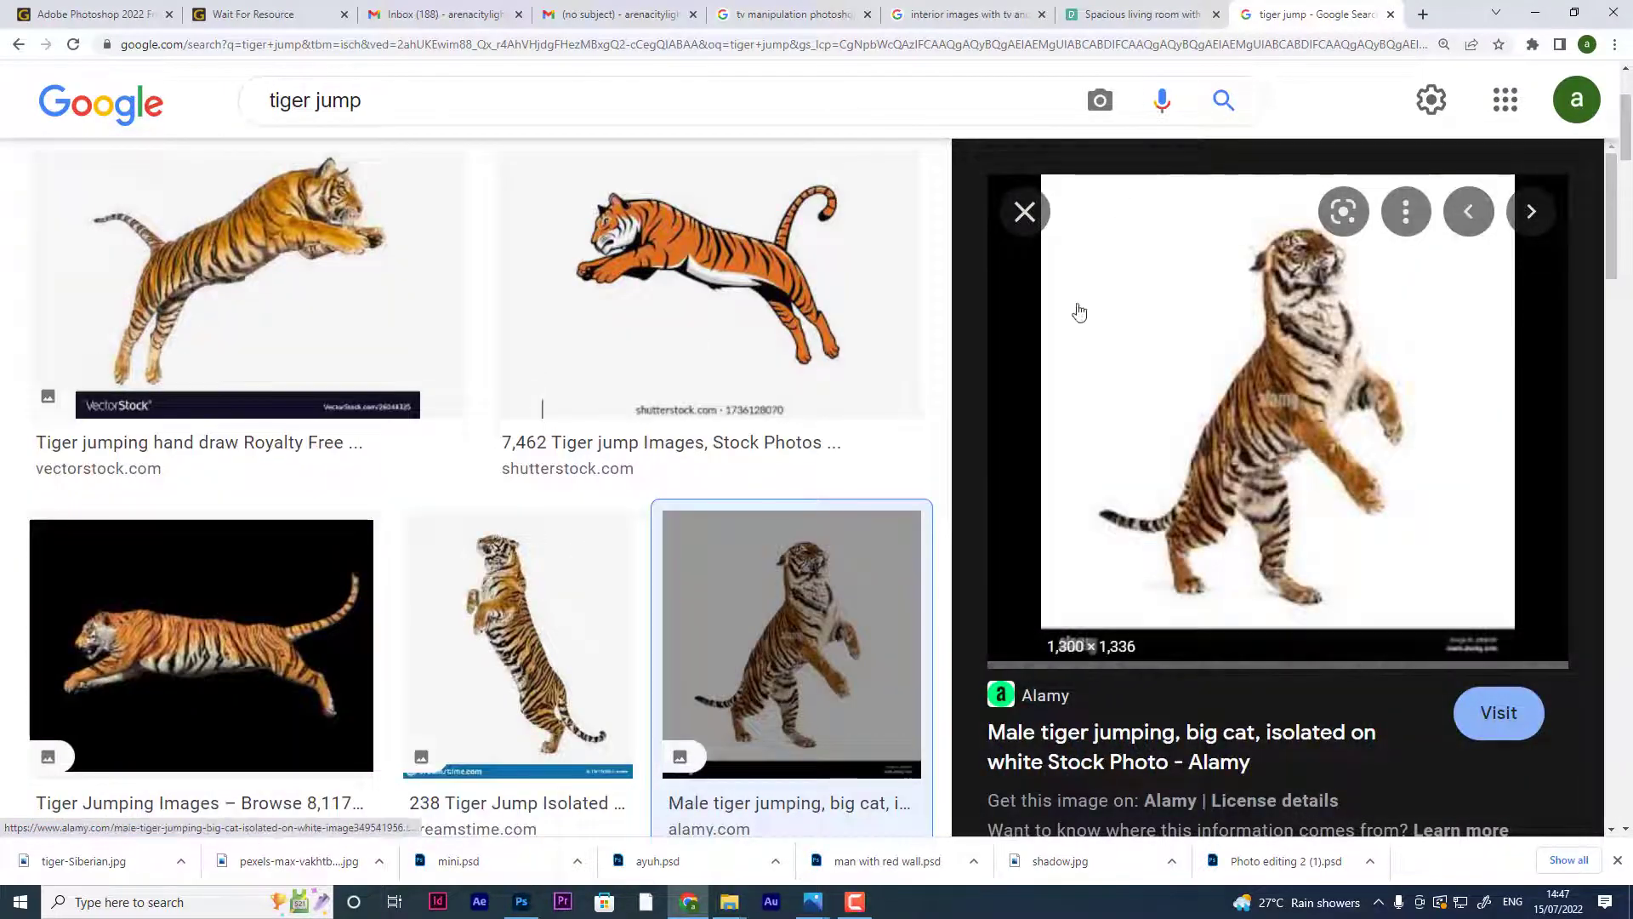
pyautogui.scroll(-6, 1276, 391)
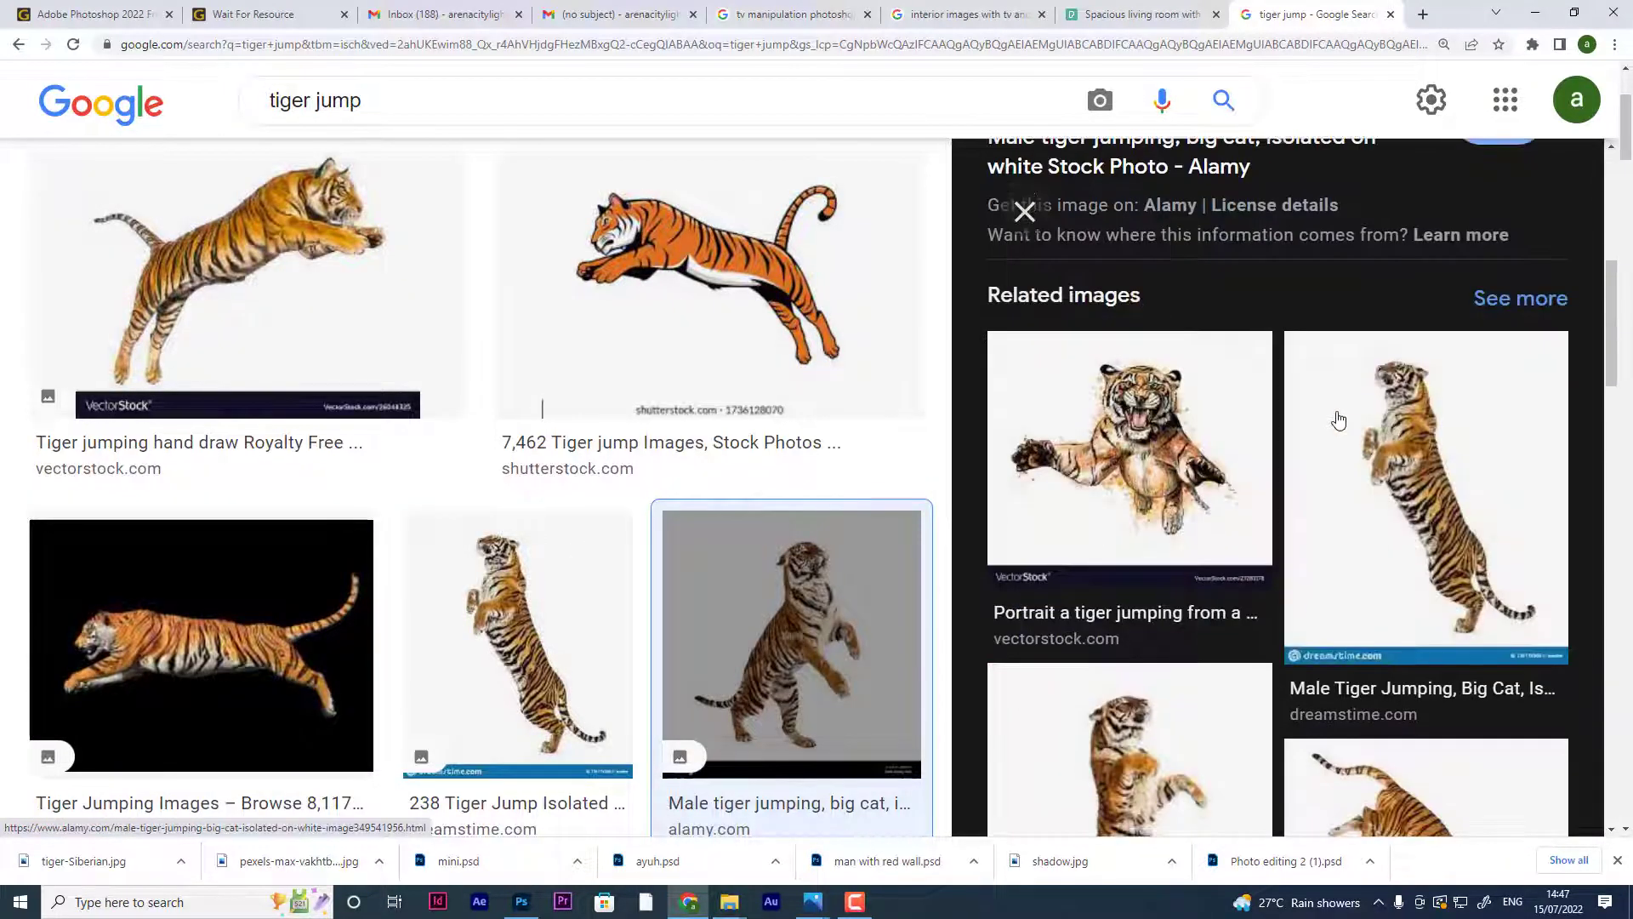
pyautogui.scroll(-5, 1446, 480)
pyautogui.scroll(-3, 1386, 465)
pyautogui.scroll(-5, 1370, 467)
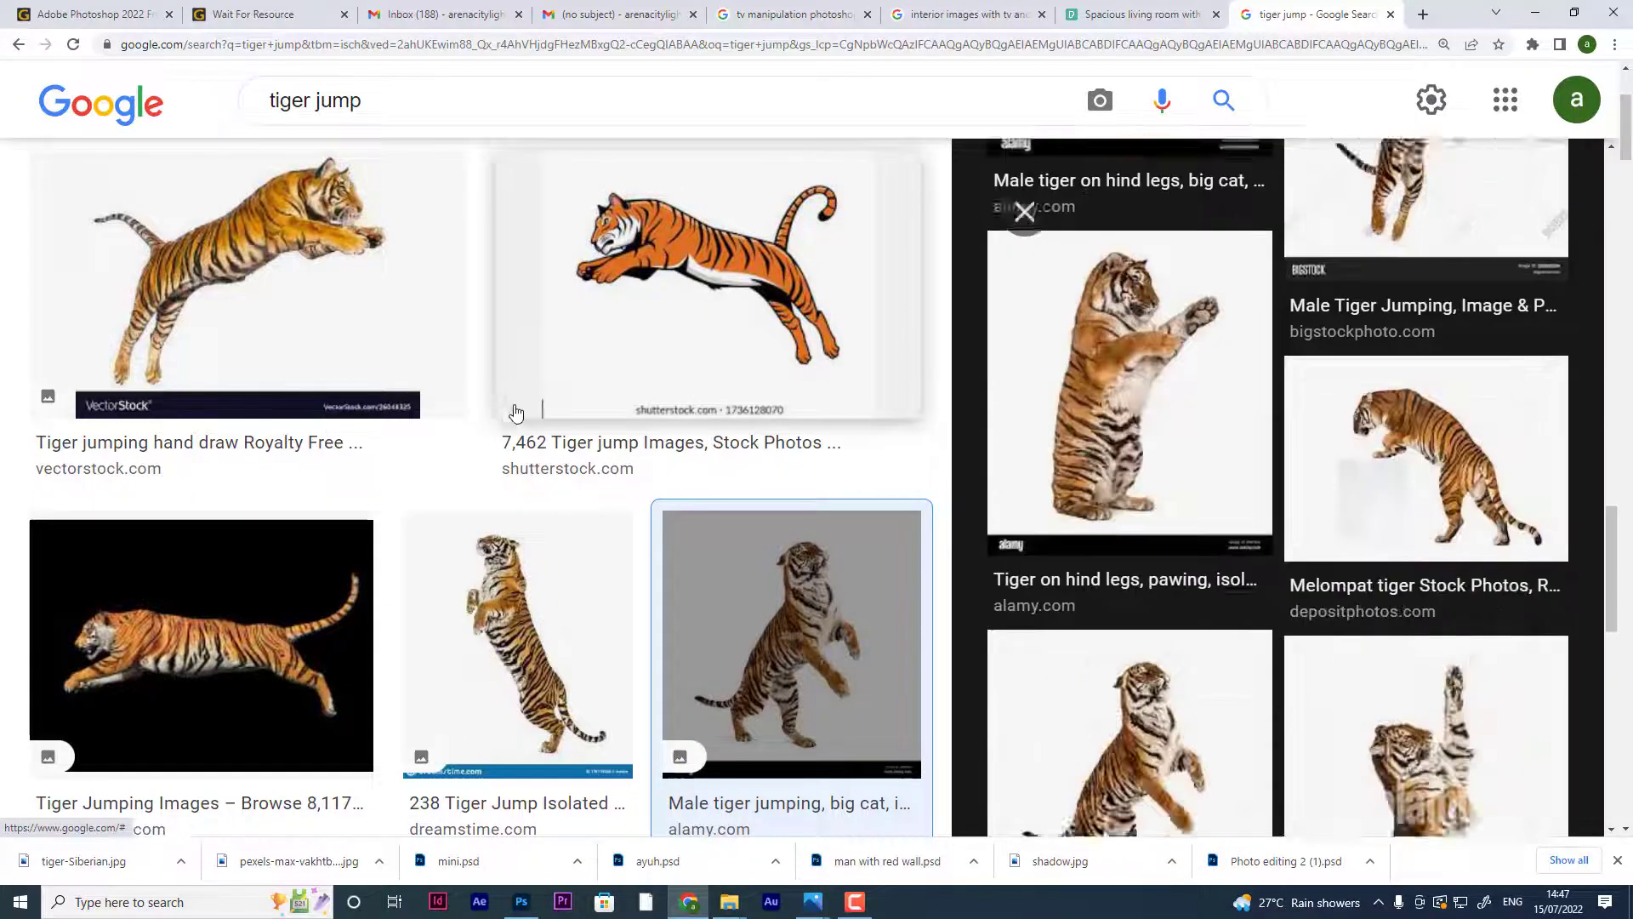
pyautogui.scroll(-7, 678, 385)
pyautogui.scroll(-5, 678, 384)
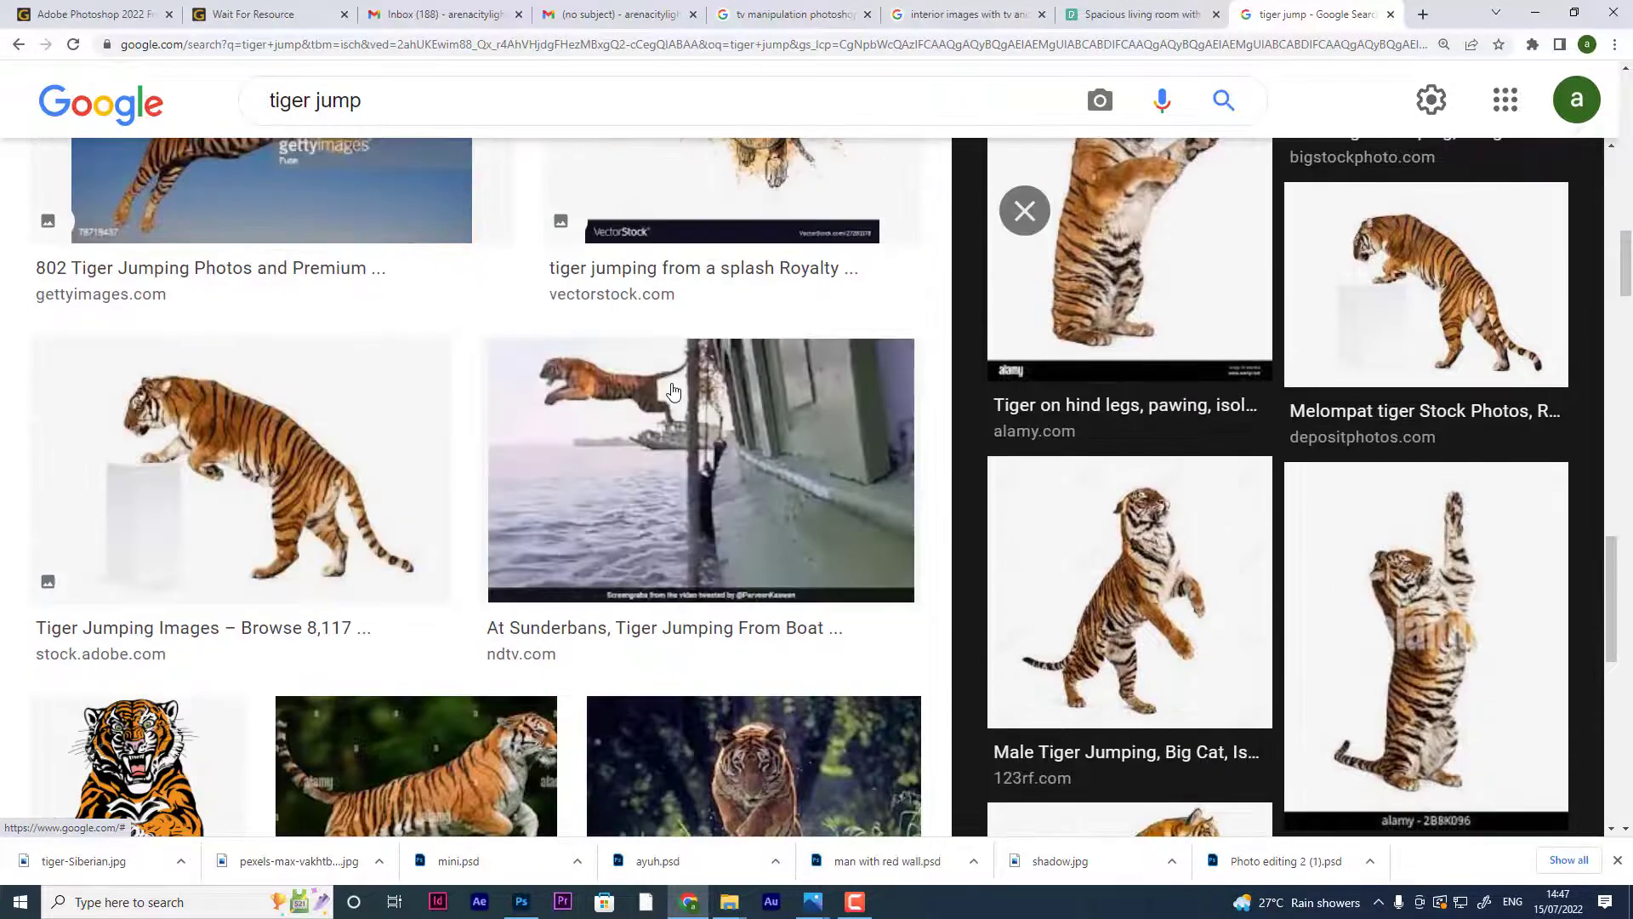
pyautogui.scroll(-5, 425, 454)
pyautogui.scroll(-5, 424, 453)
pyautogui.scroll(-5, 493, 447)
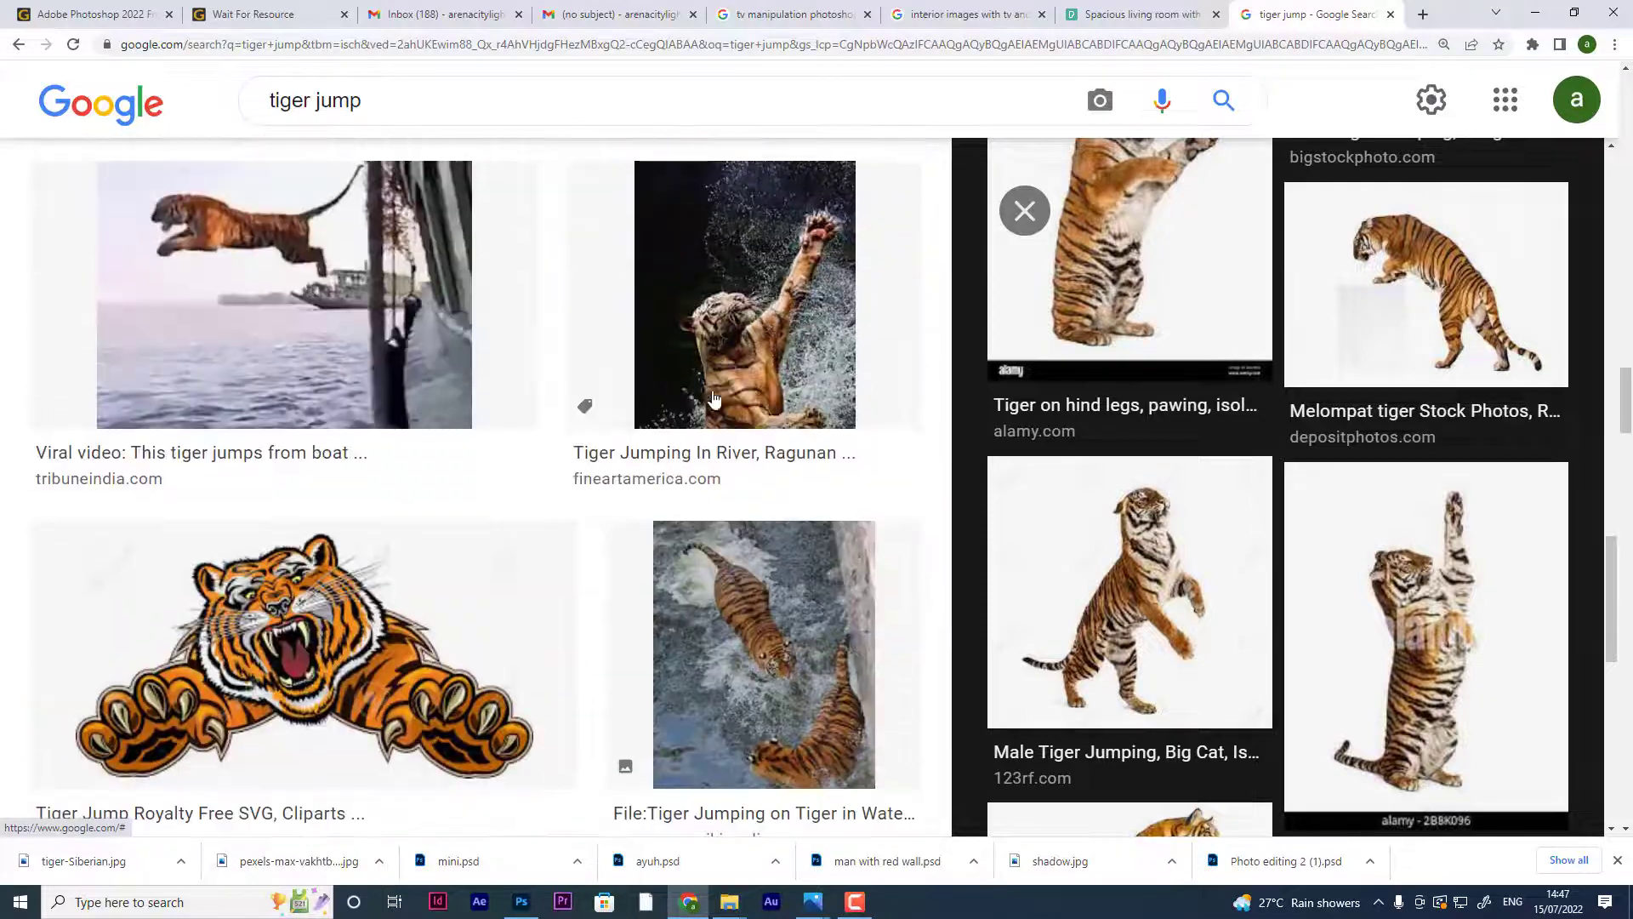
pyautogui.scroll(5, 562, 441)
pyautogui.scroll(-5, 562, 441)
pyautogui.scroll(-5, 879, 473)
pyautogui.scroll(-4, 845, 463)
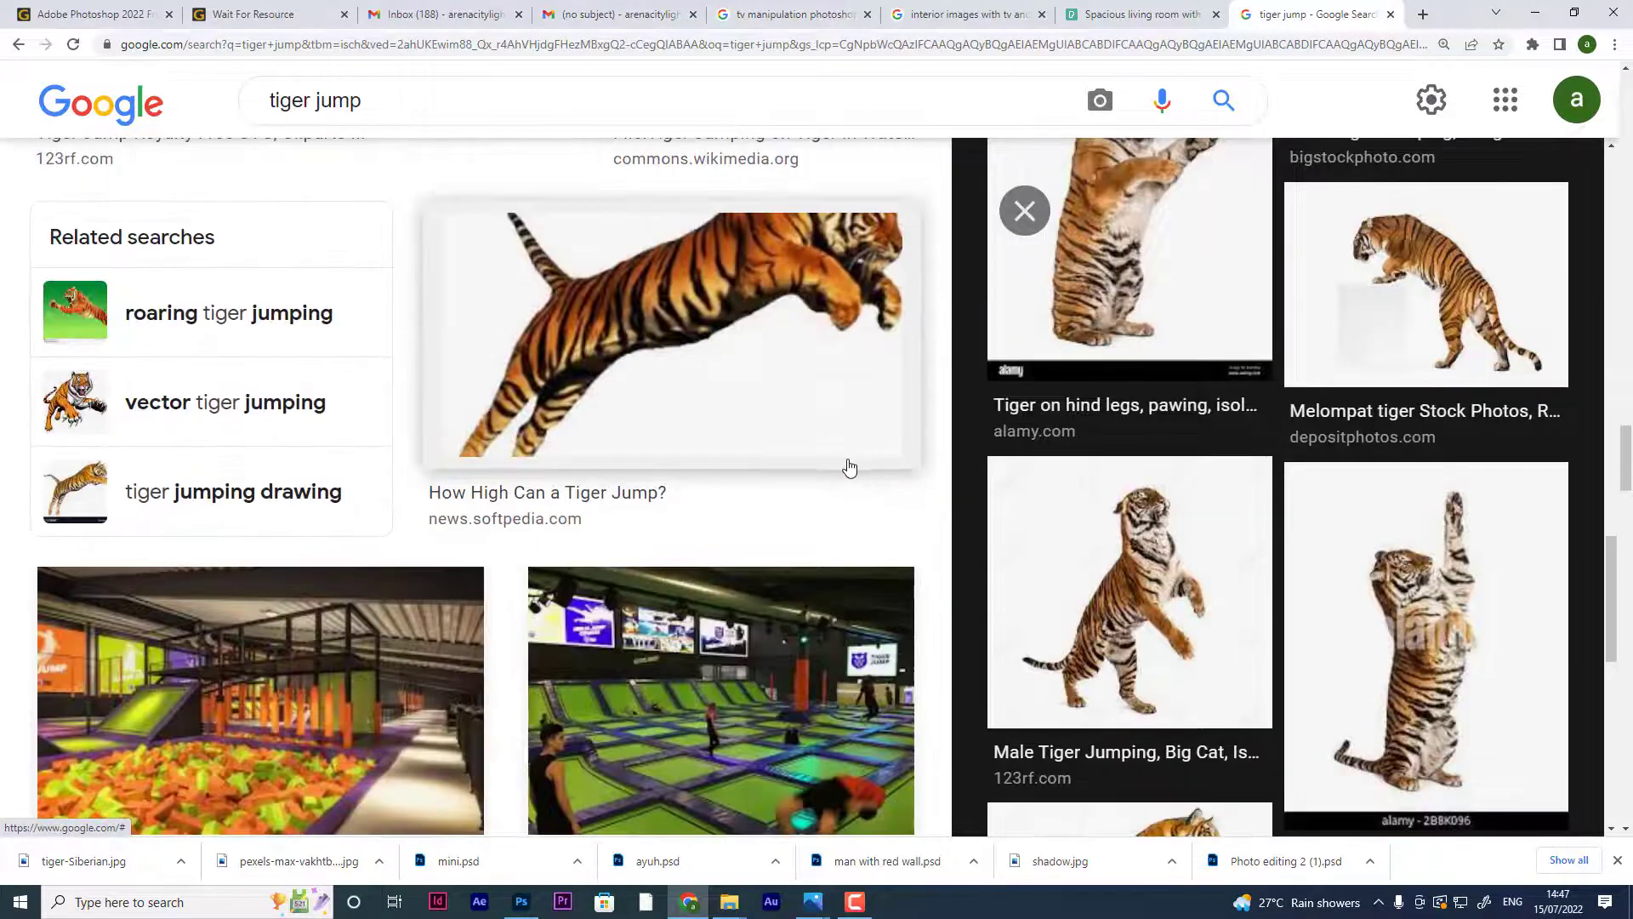
pyautogui.scroll(-5, 834, 498)
pyautogui.scroll(-5, 834, 498)
pyautogui.scroll(-5, 834, 497)
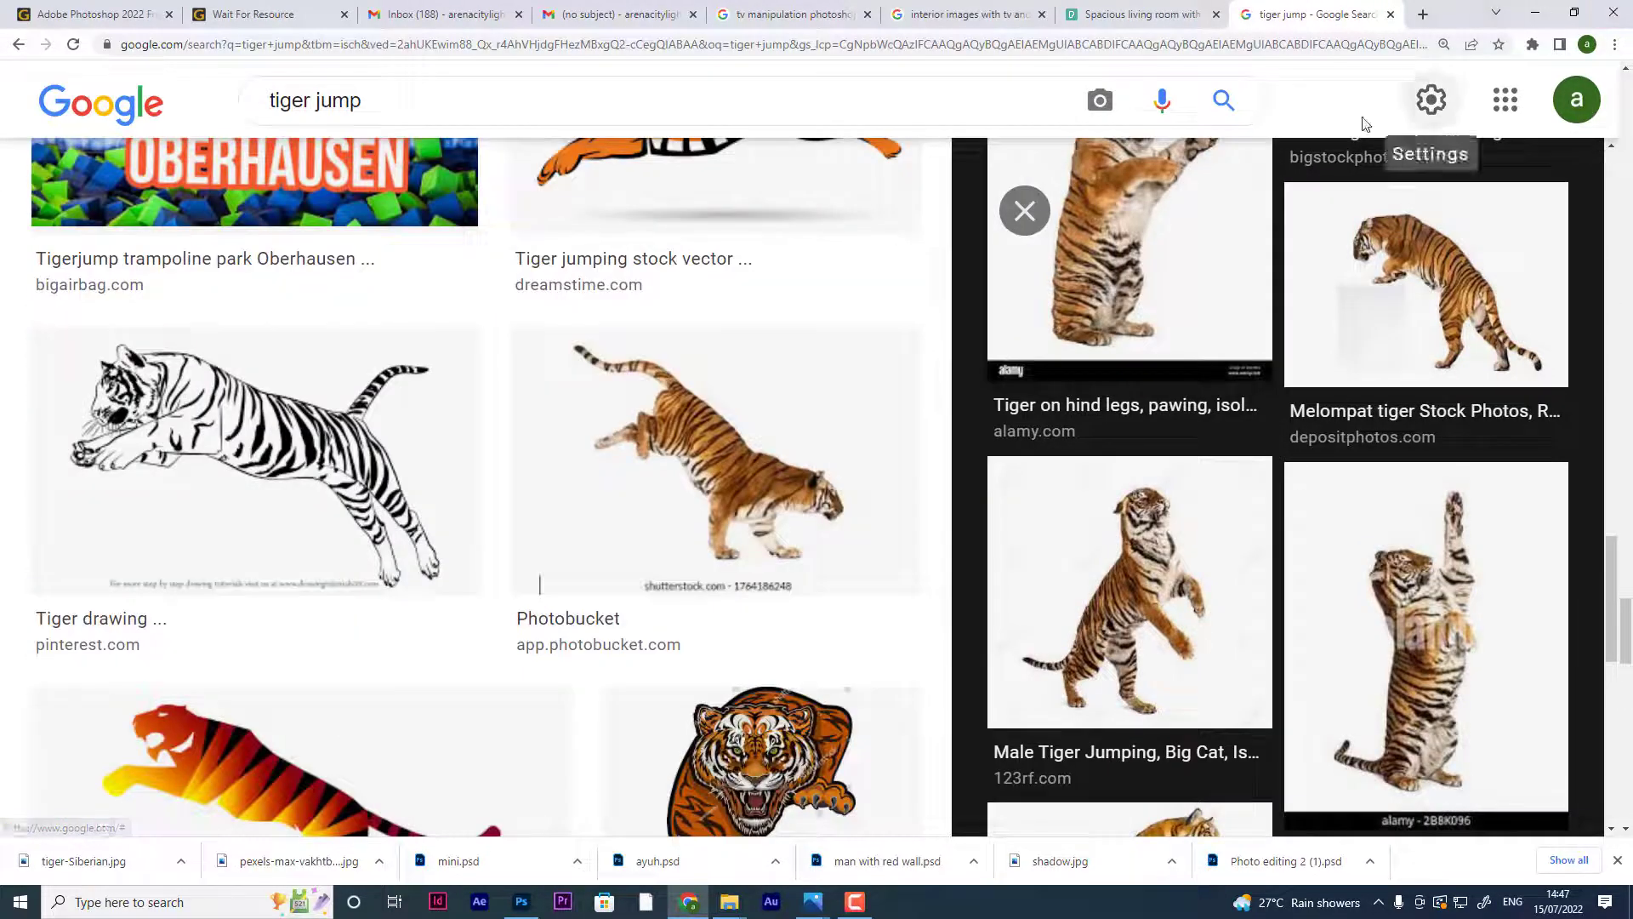
pyautogui.click(1535, 13)
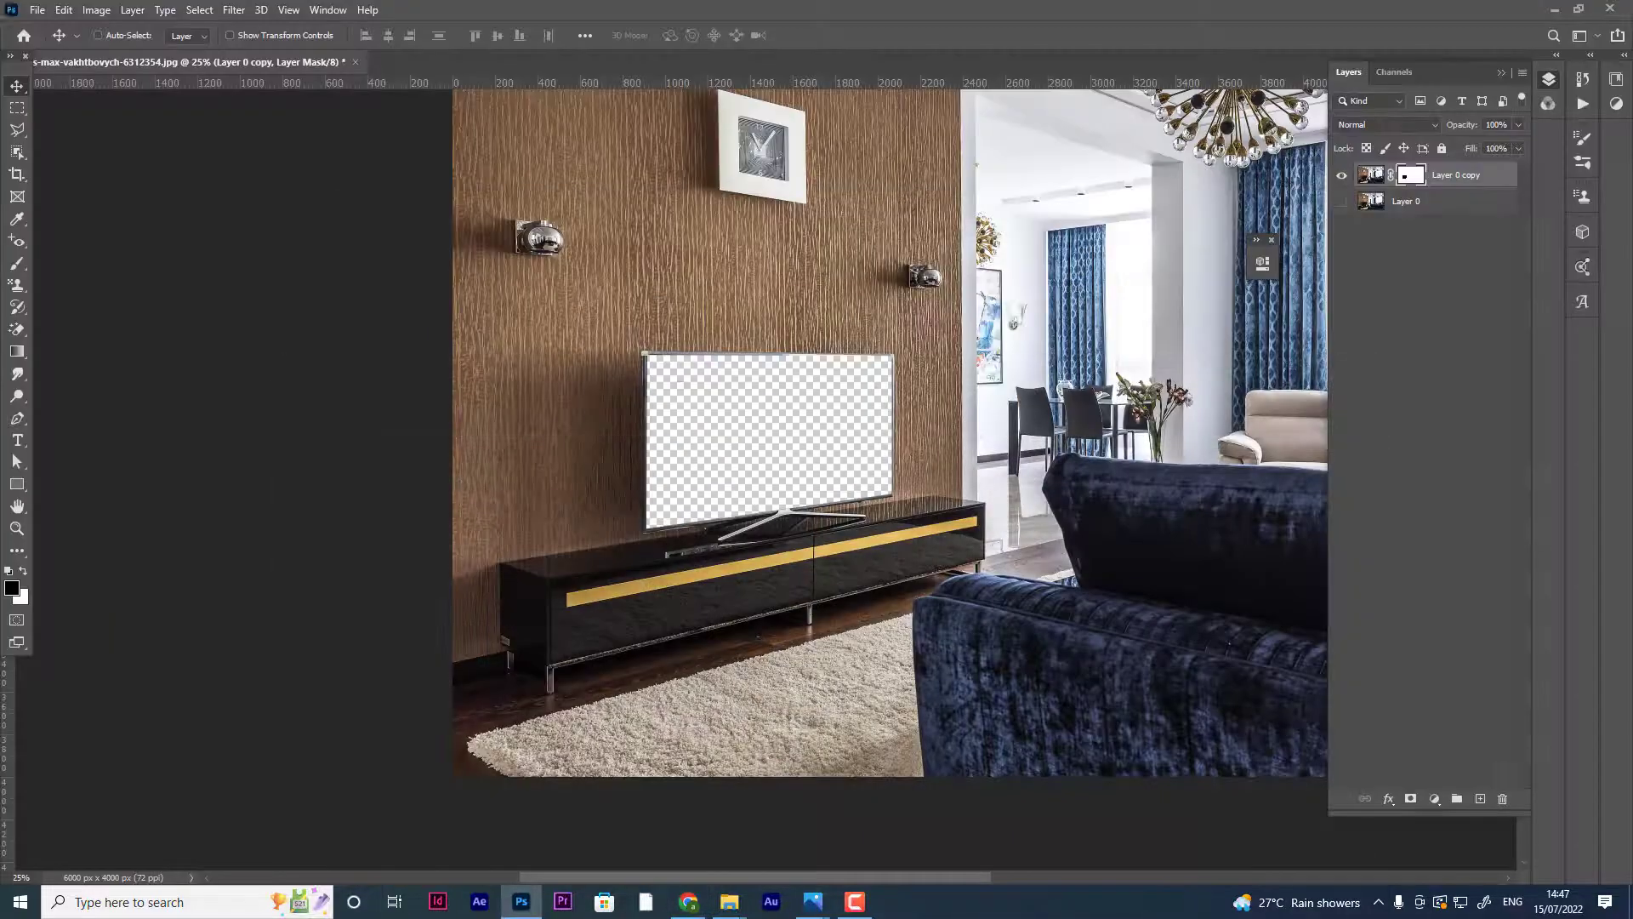
# - Open tiger-Siberian.jpg from the Desktop
pyautogui.click(37, 10)
pyautogui.click(50, 45)
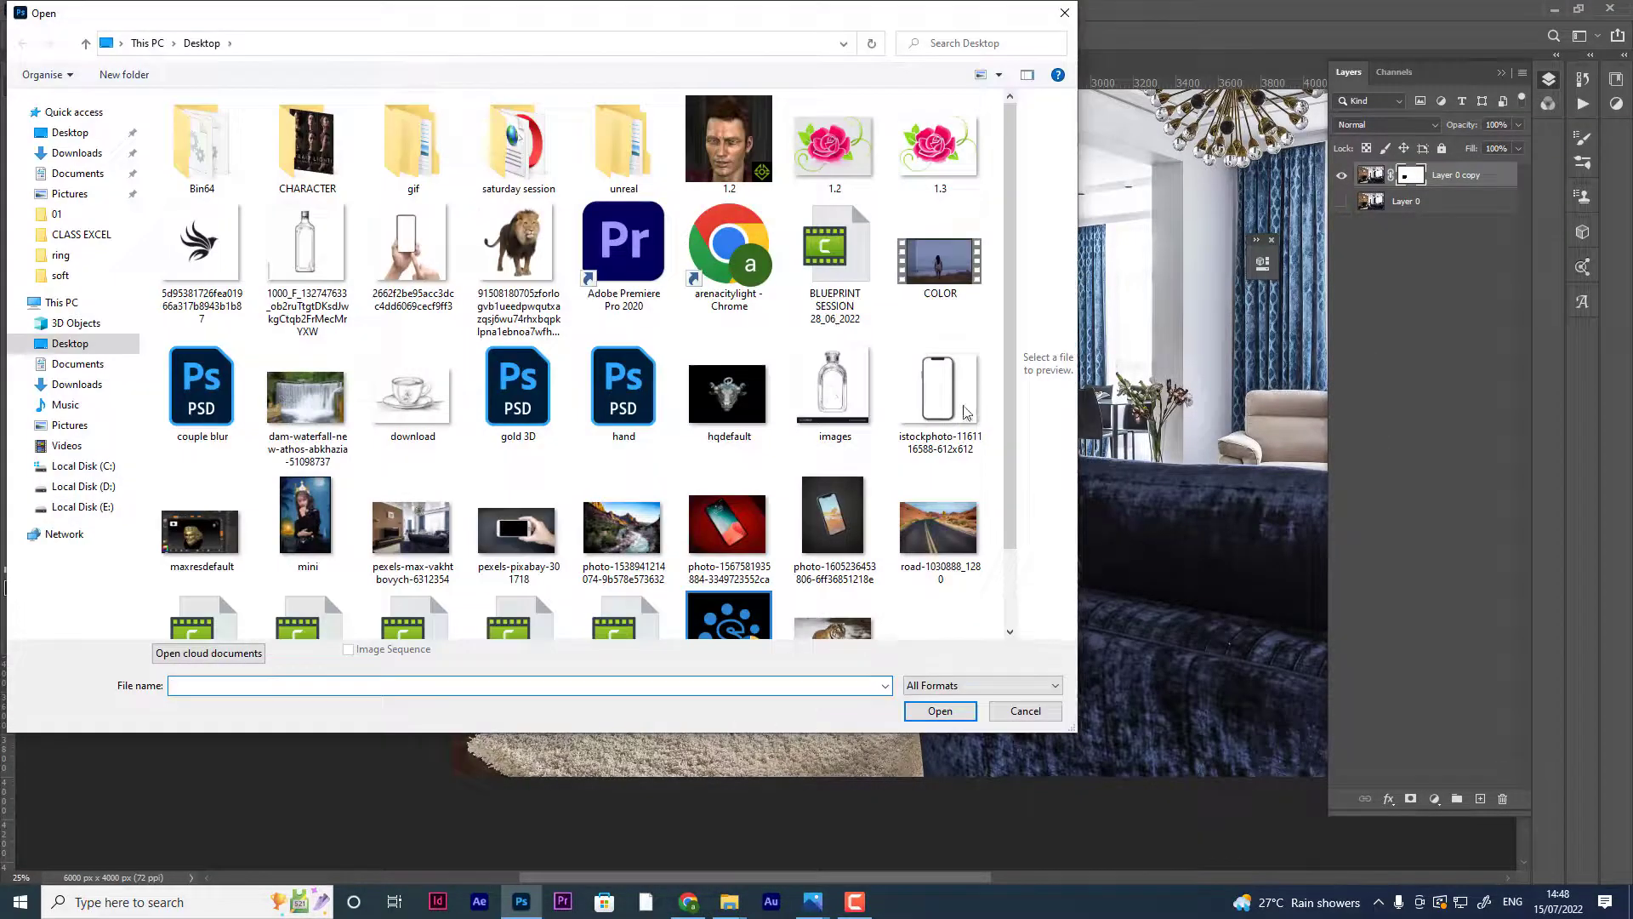
pyautogui.click(516, 246)
pyautogui.scroll(-1, 767, 384)
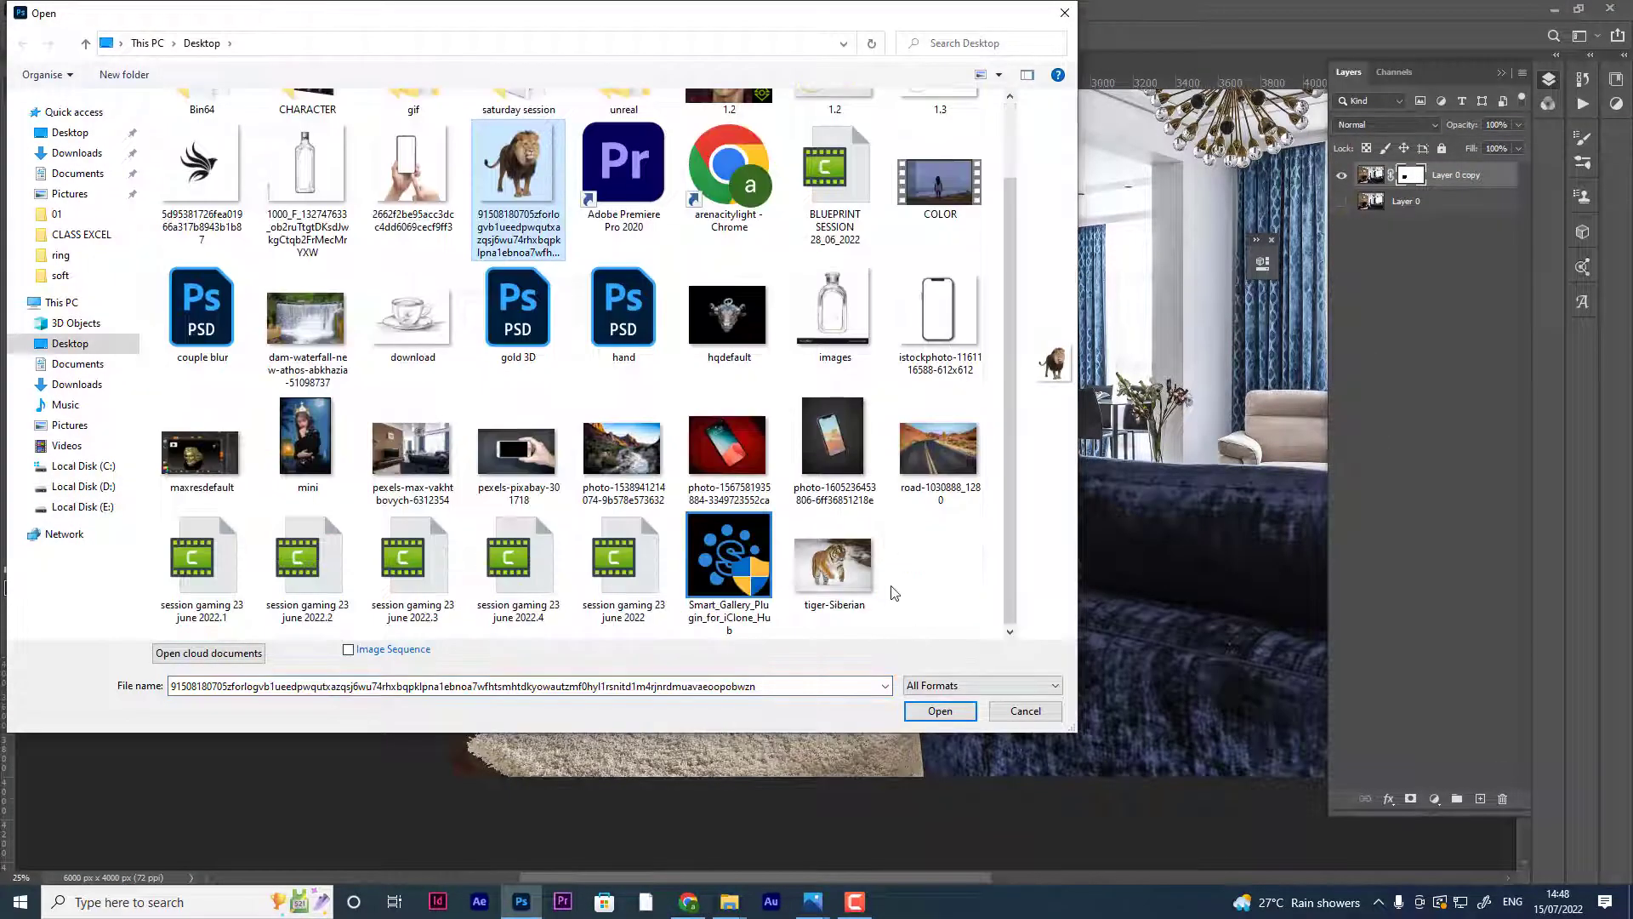
pyautogui.click(840, 575)
pyautogui.doubleClick(857, 575)
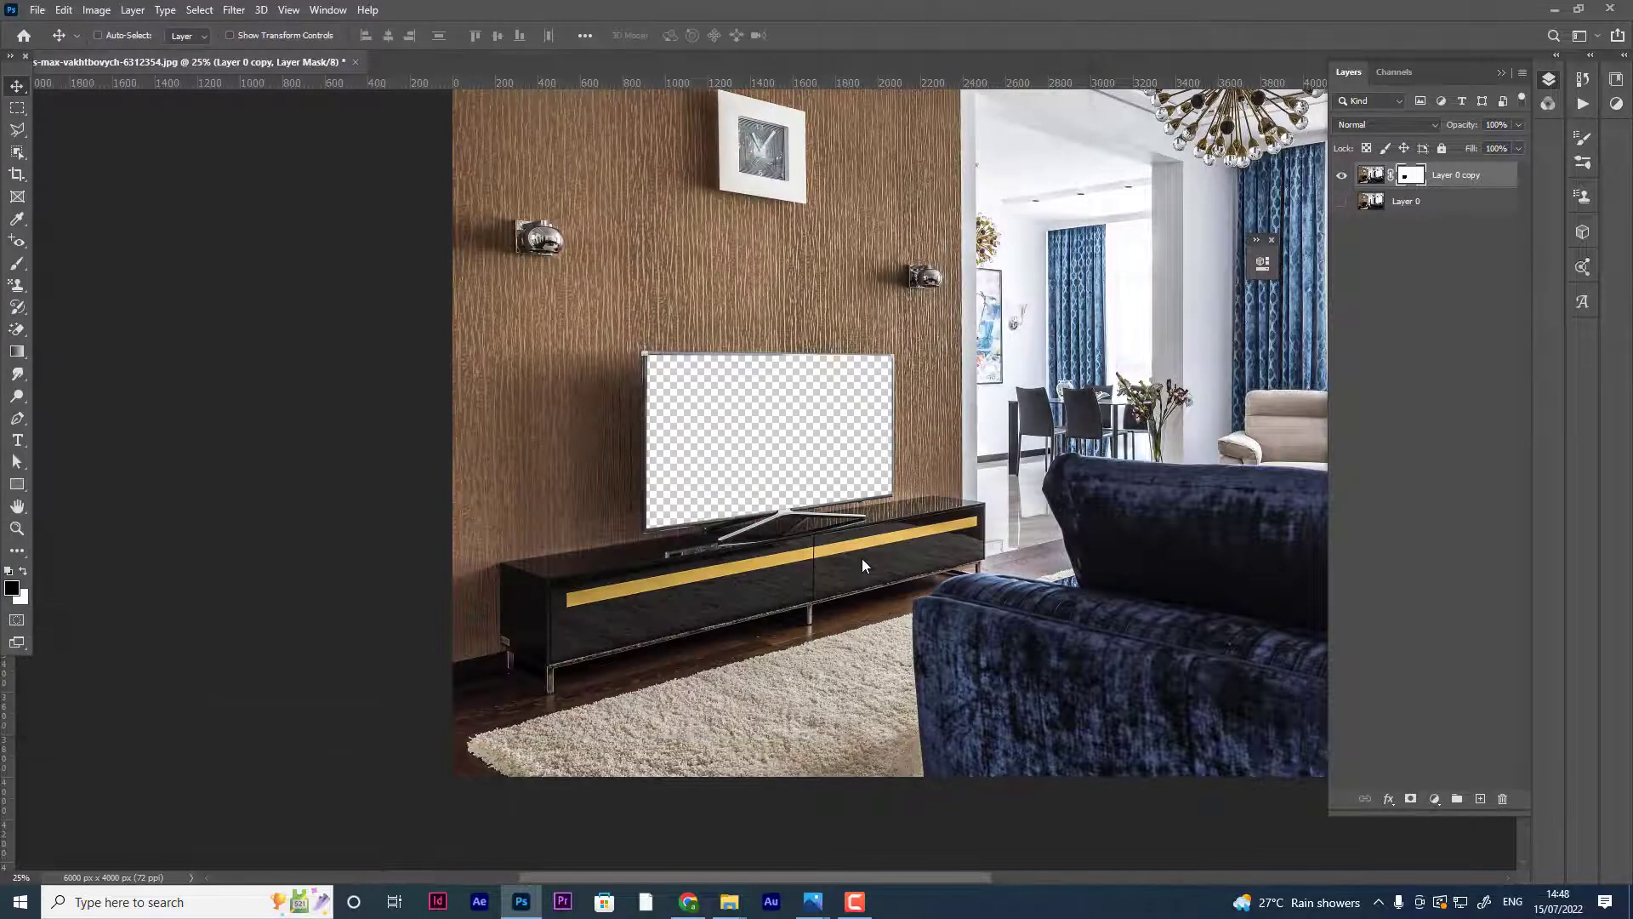
# - Select the tiger with Object Selection and Select Subject, then mask out the snowy background
pyautogui.click(18, 154)
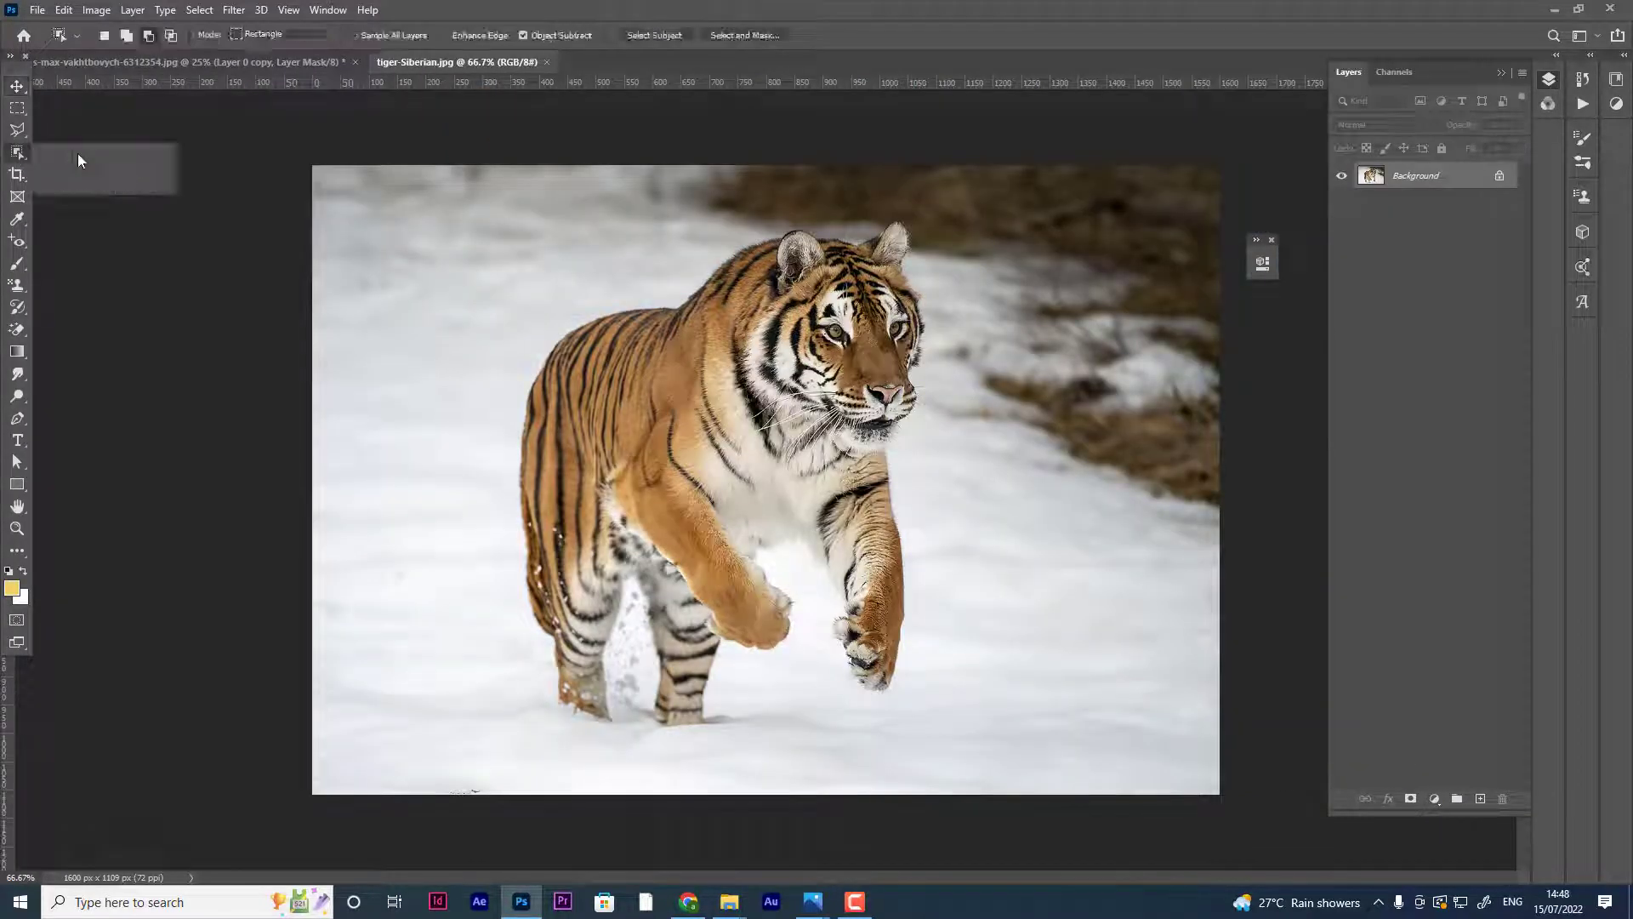
pyautogui.moveTo(404, 185)
pyautogui.mouseDown()
pyautogui.moveTo(678, 537)
pyautogui.moveTo(1132, 751)
pyautogui.mouseUp()
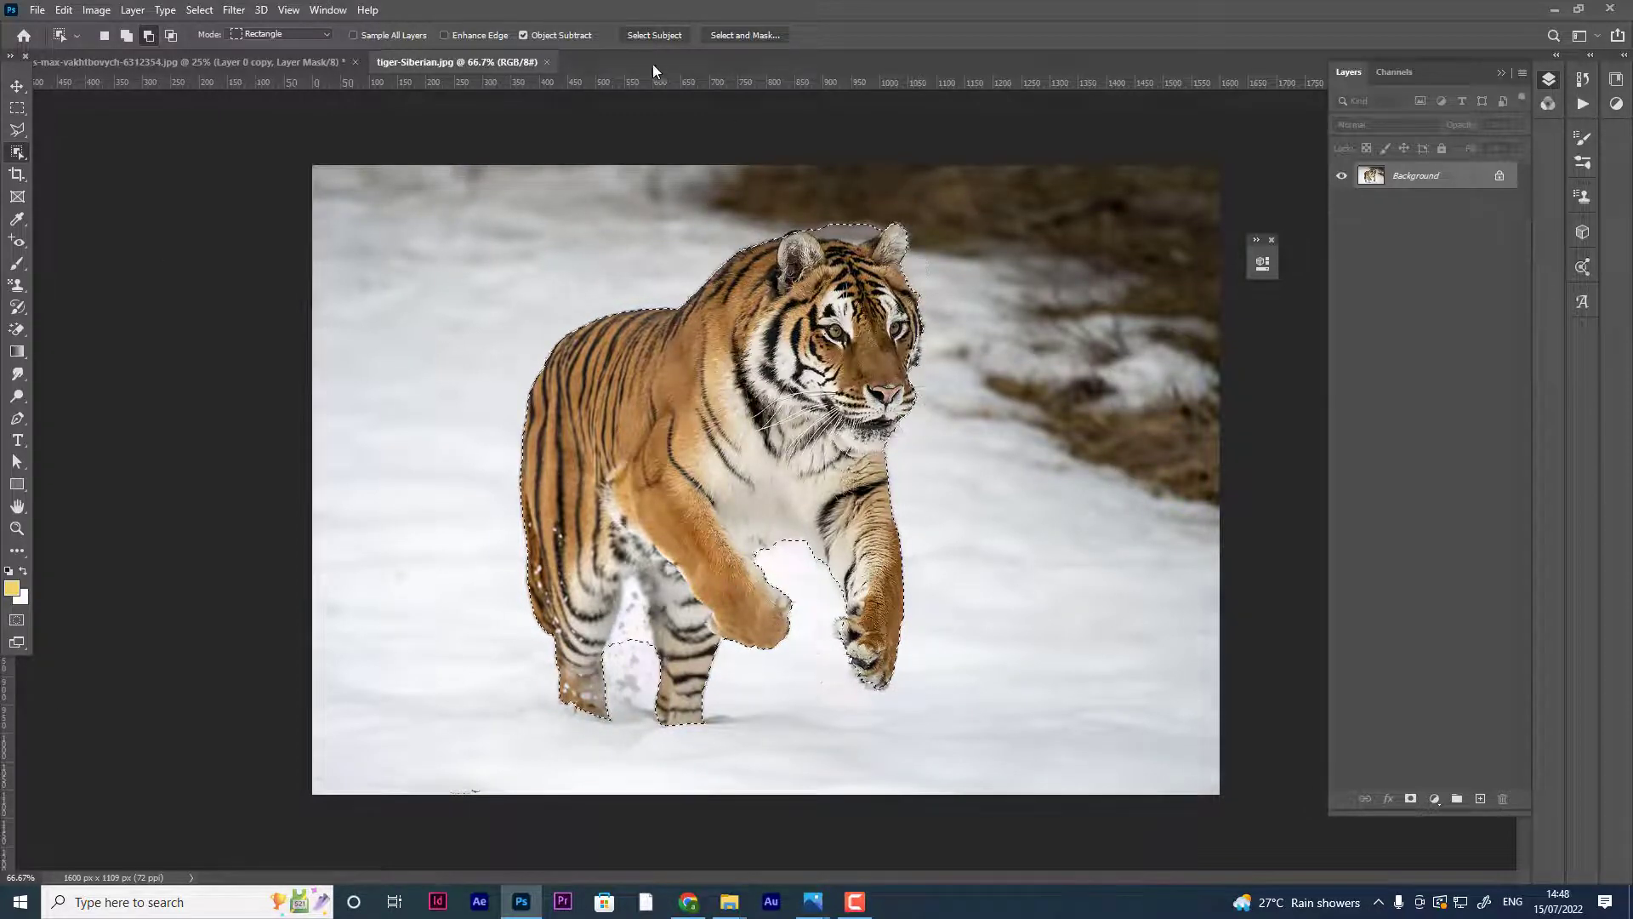
pyautogui.click(655, 36)
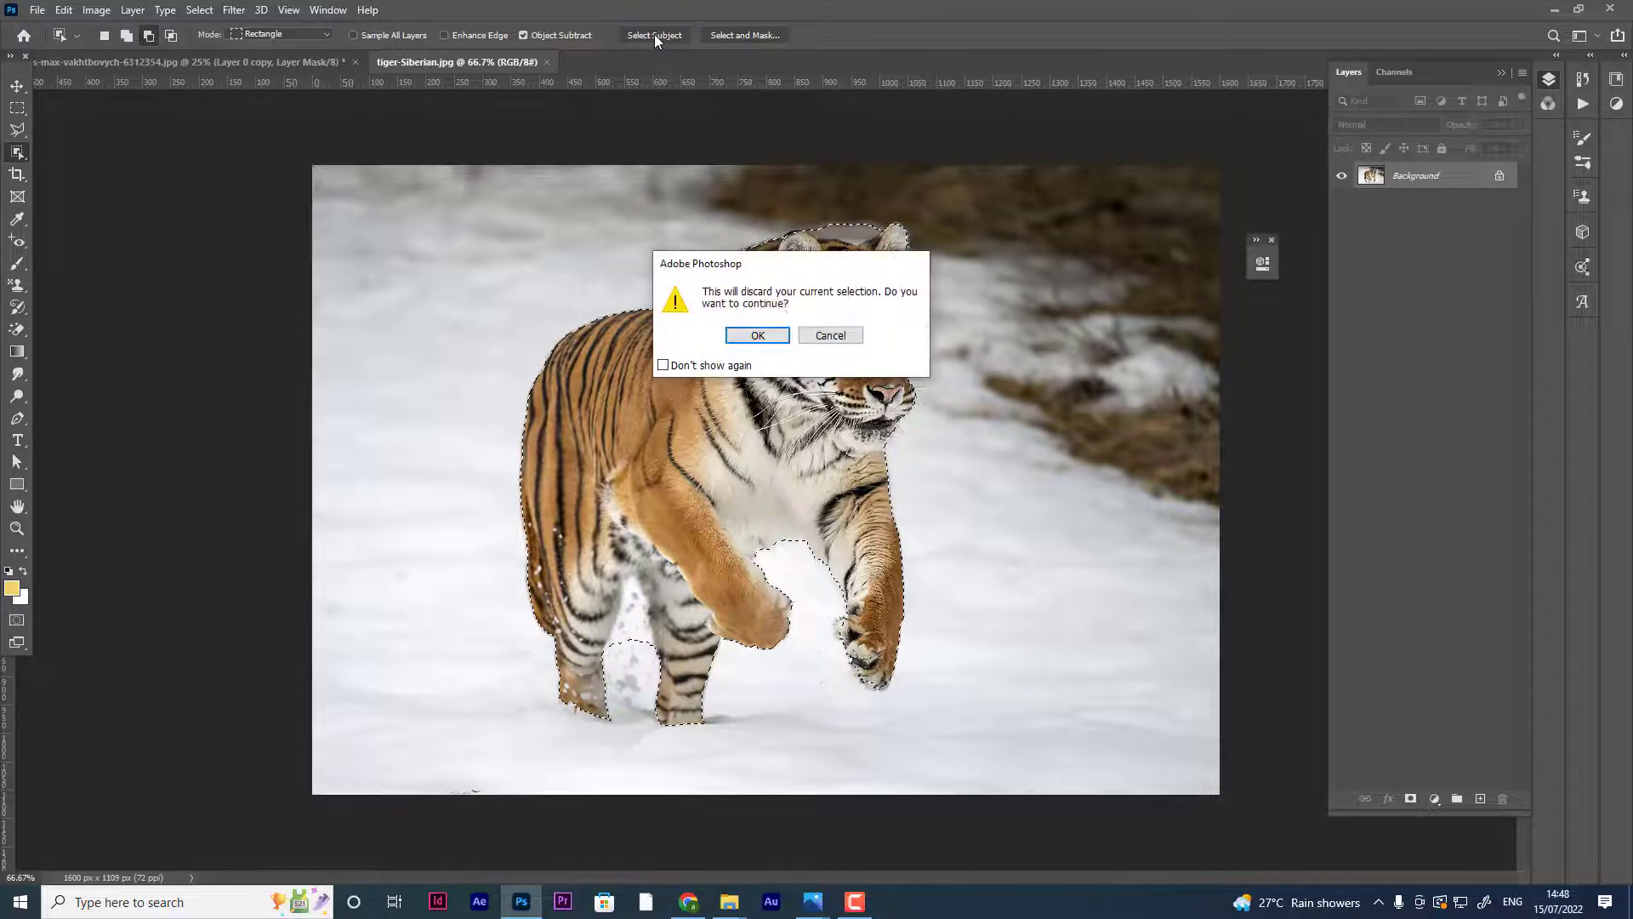
pyautogui.click(756, 335)
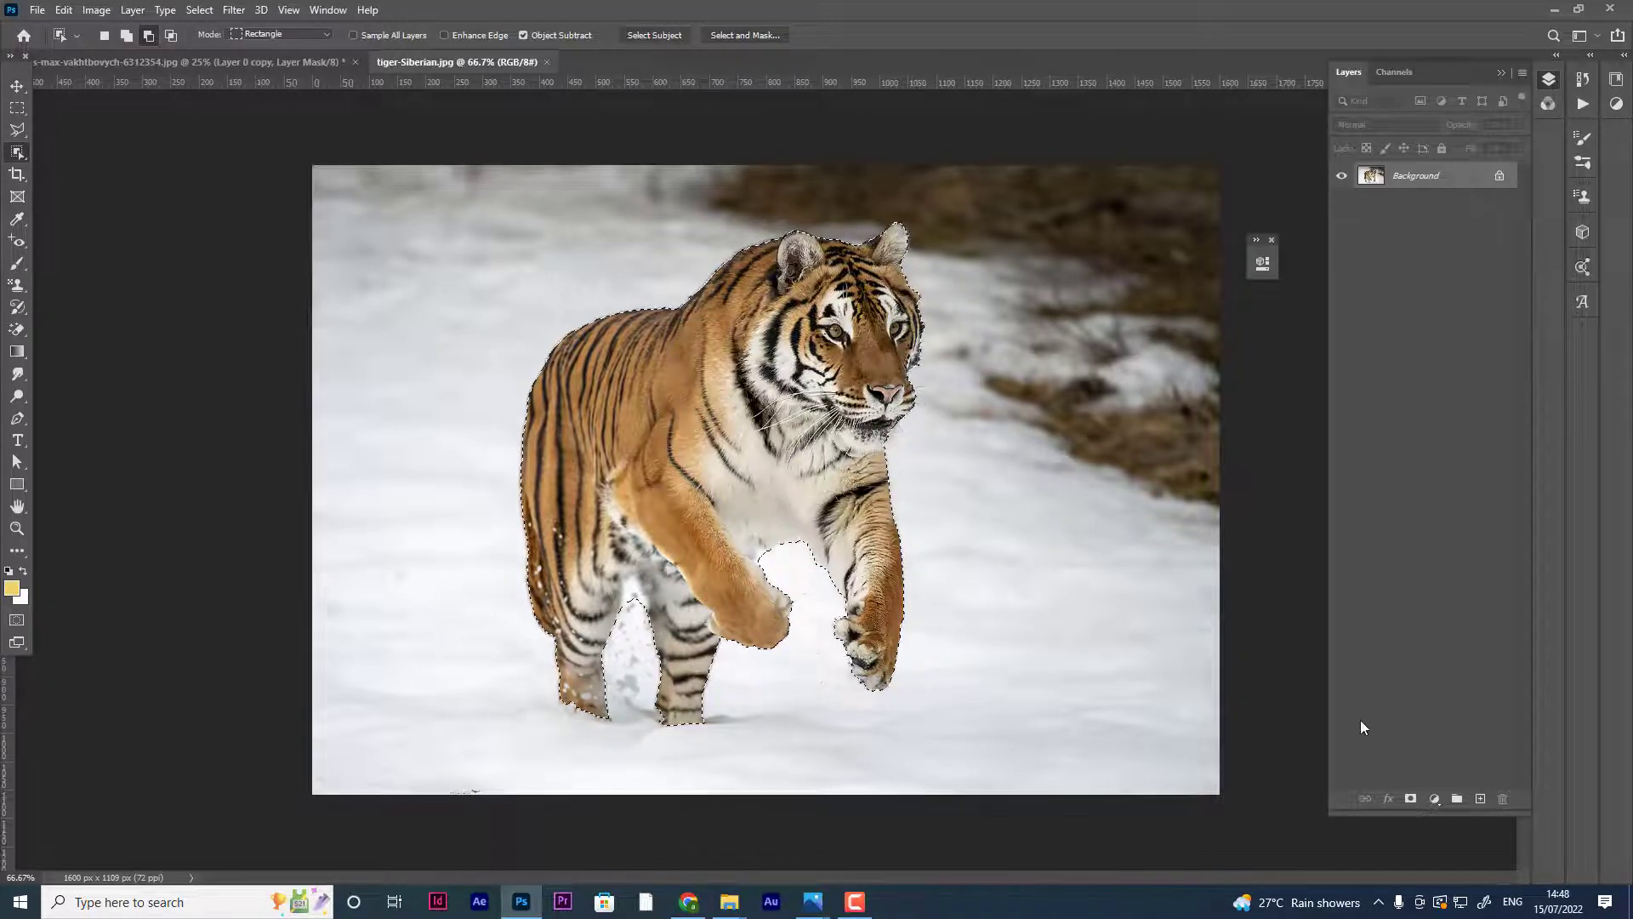
pyautogui.click(1412, 799)
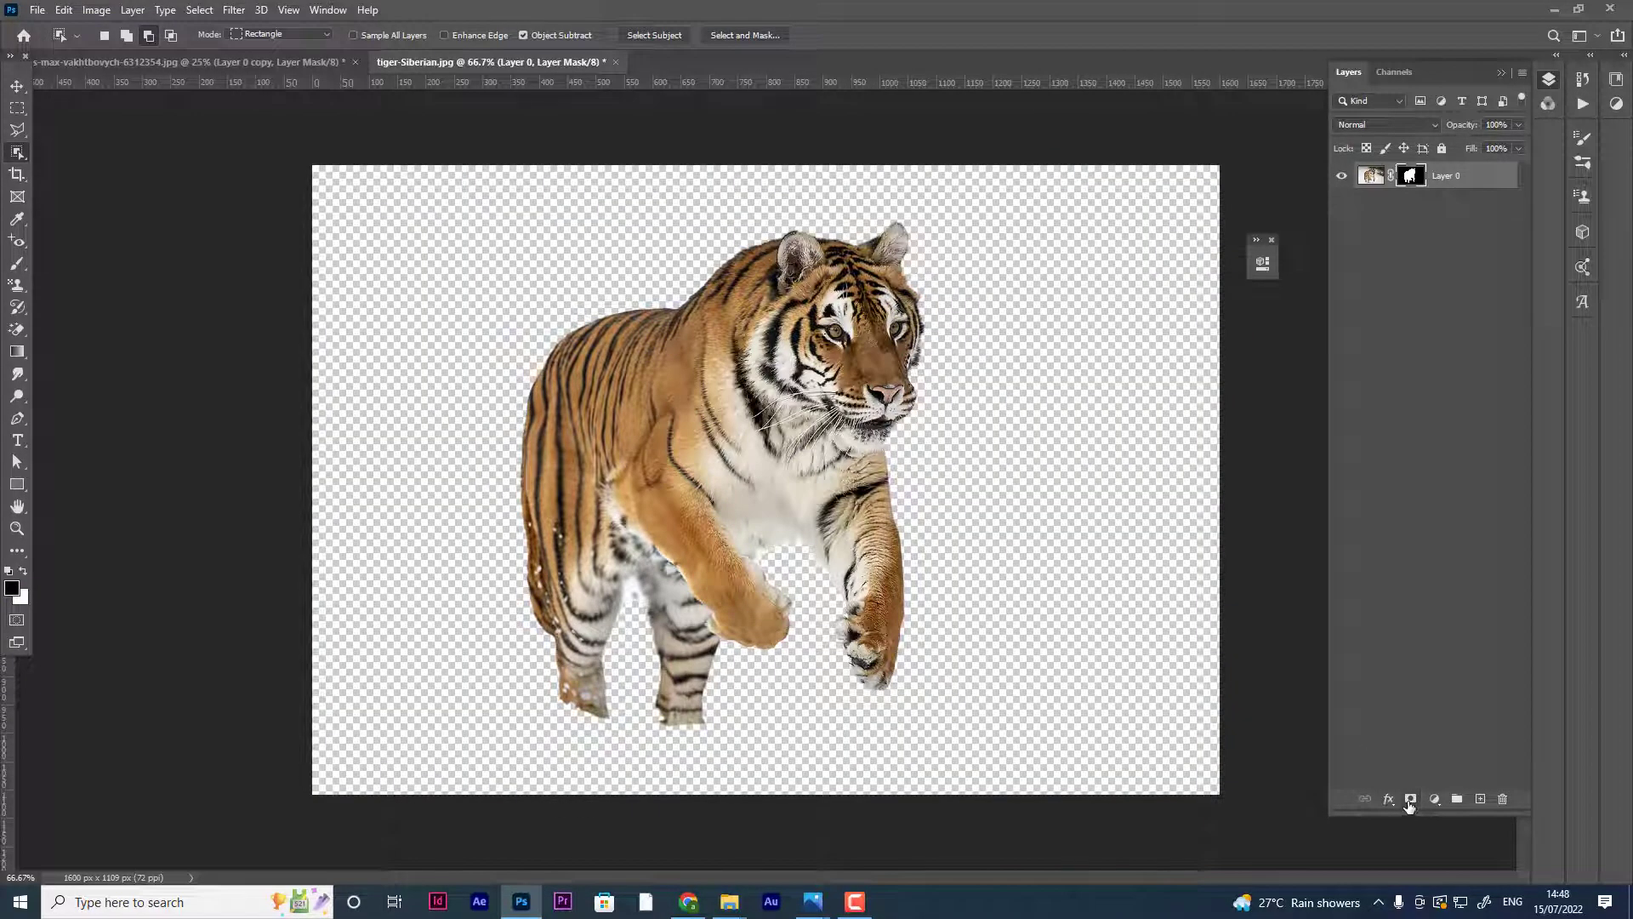
# - Drag the cut-out tiger layer from its document into the room document
pyautogui.click(17, 86)
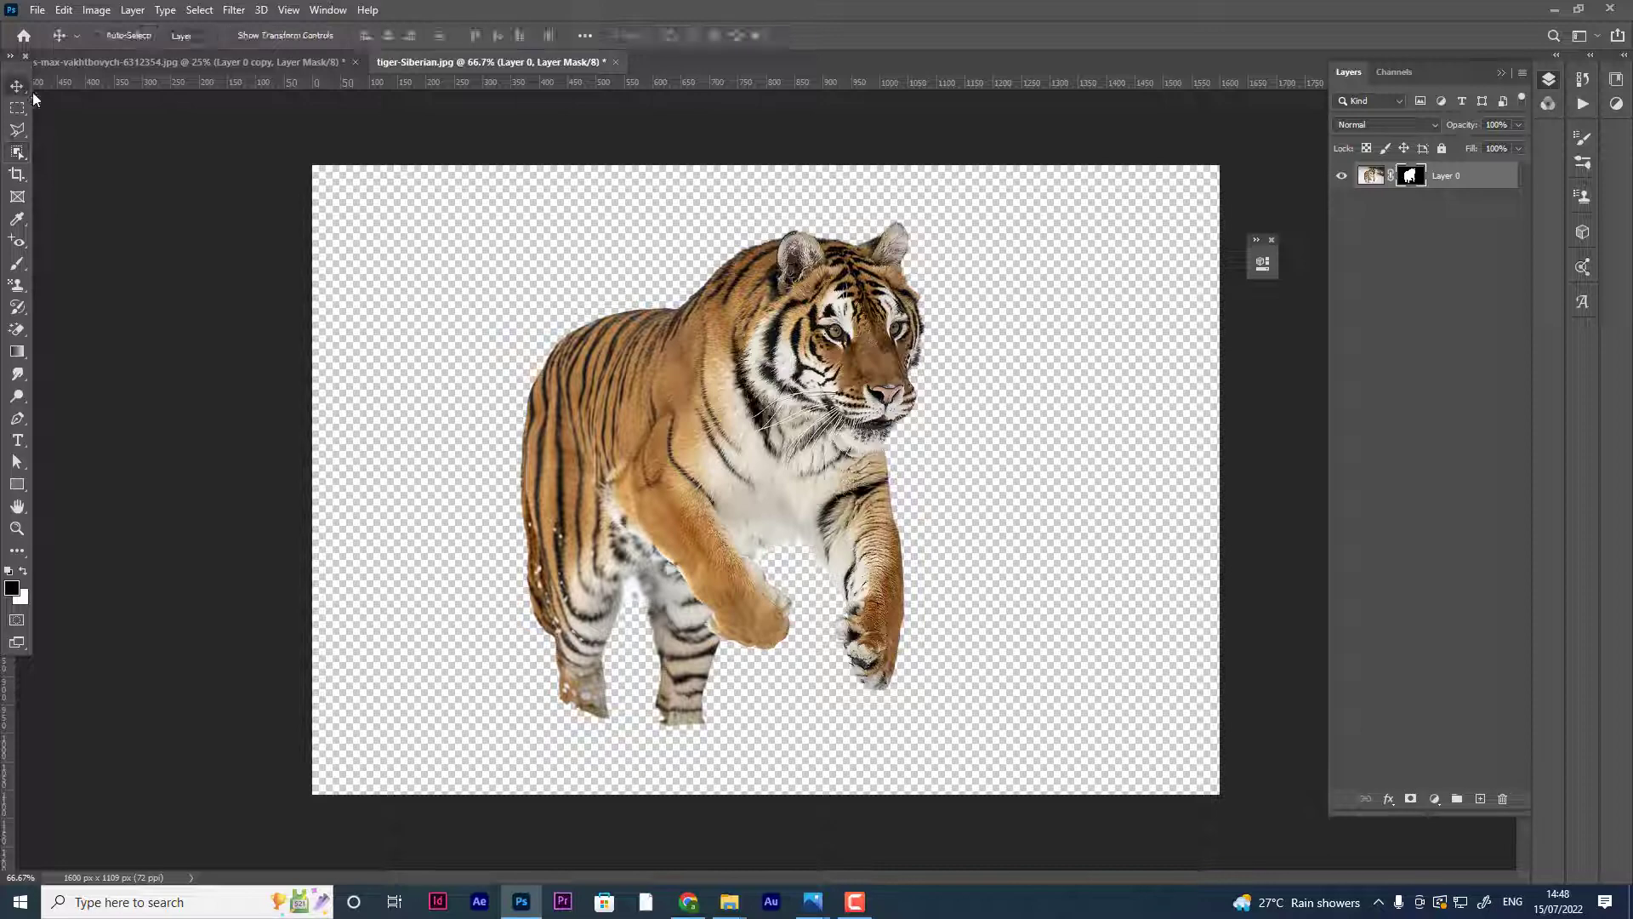
pyautogui.moveTo(497, 85); pyautogui.dragTo(775, 135)
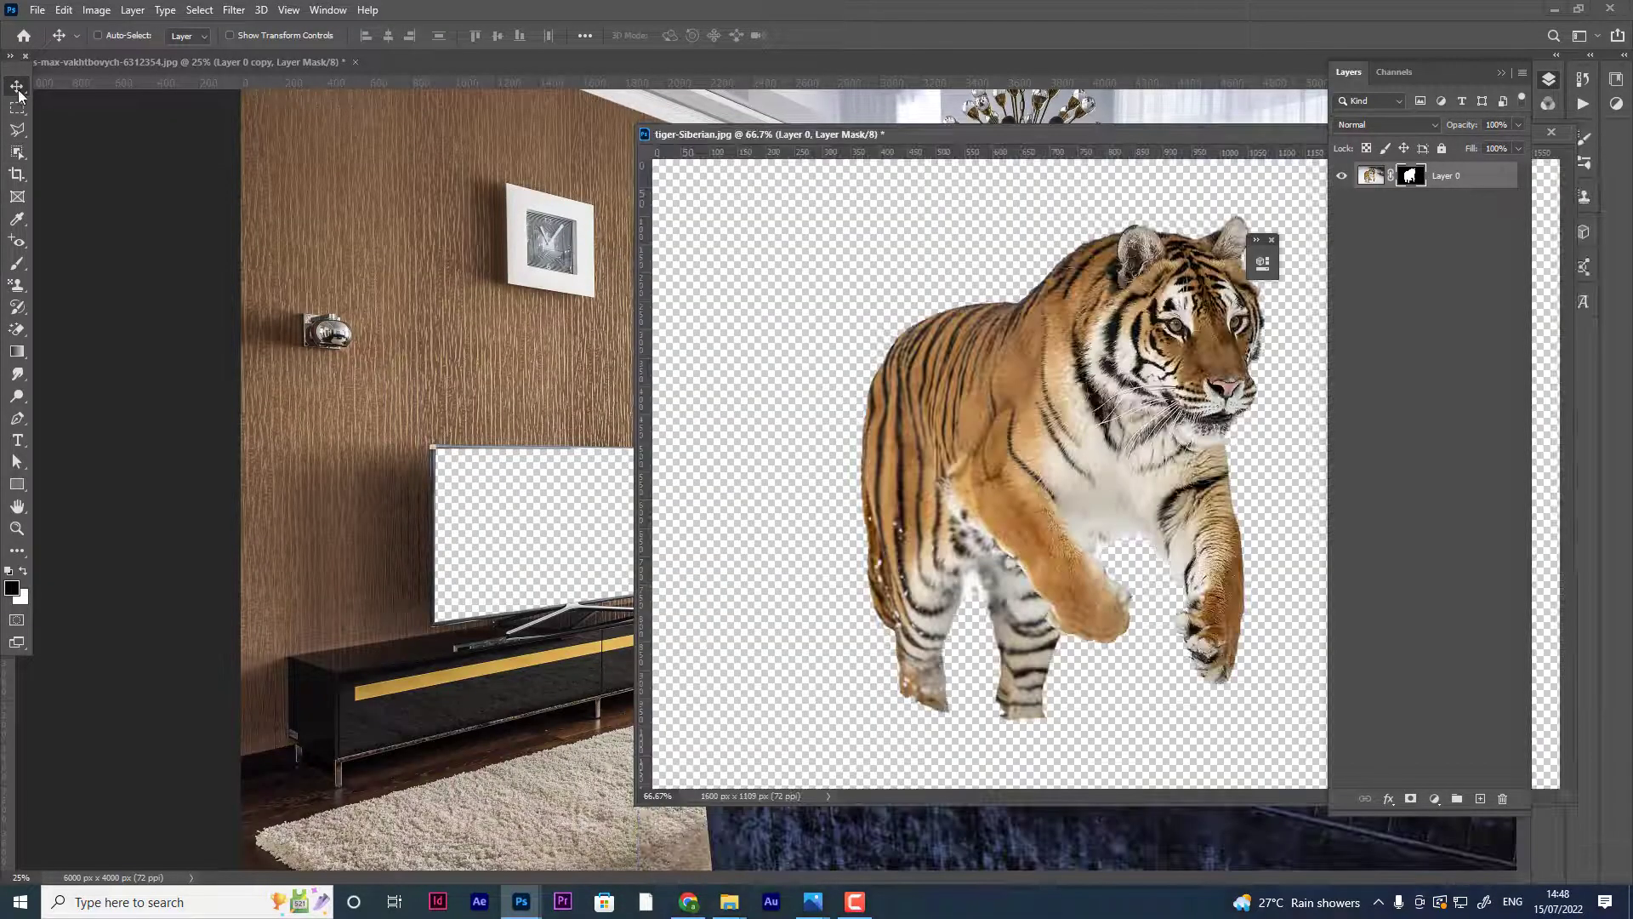
pyautogui.moveTo(908, 431); pyautogui.dragTo(500, 431)
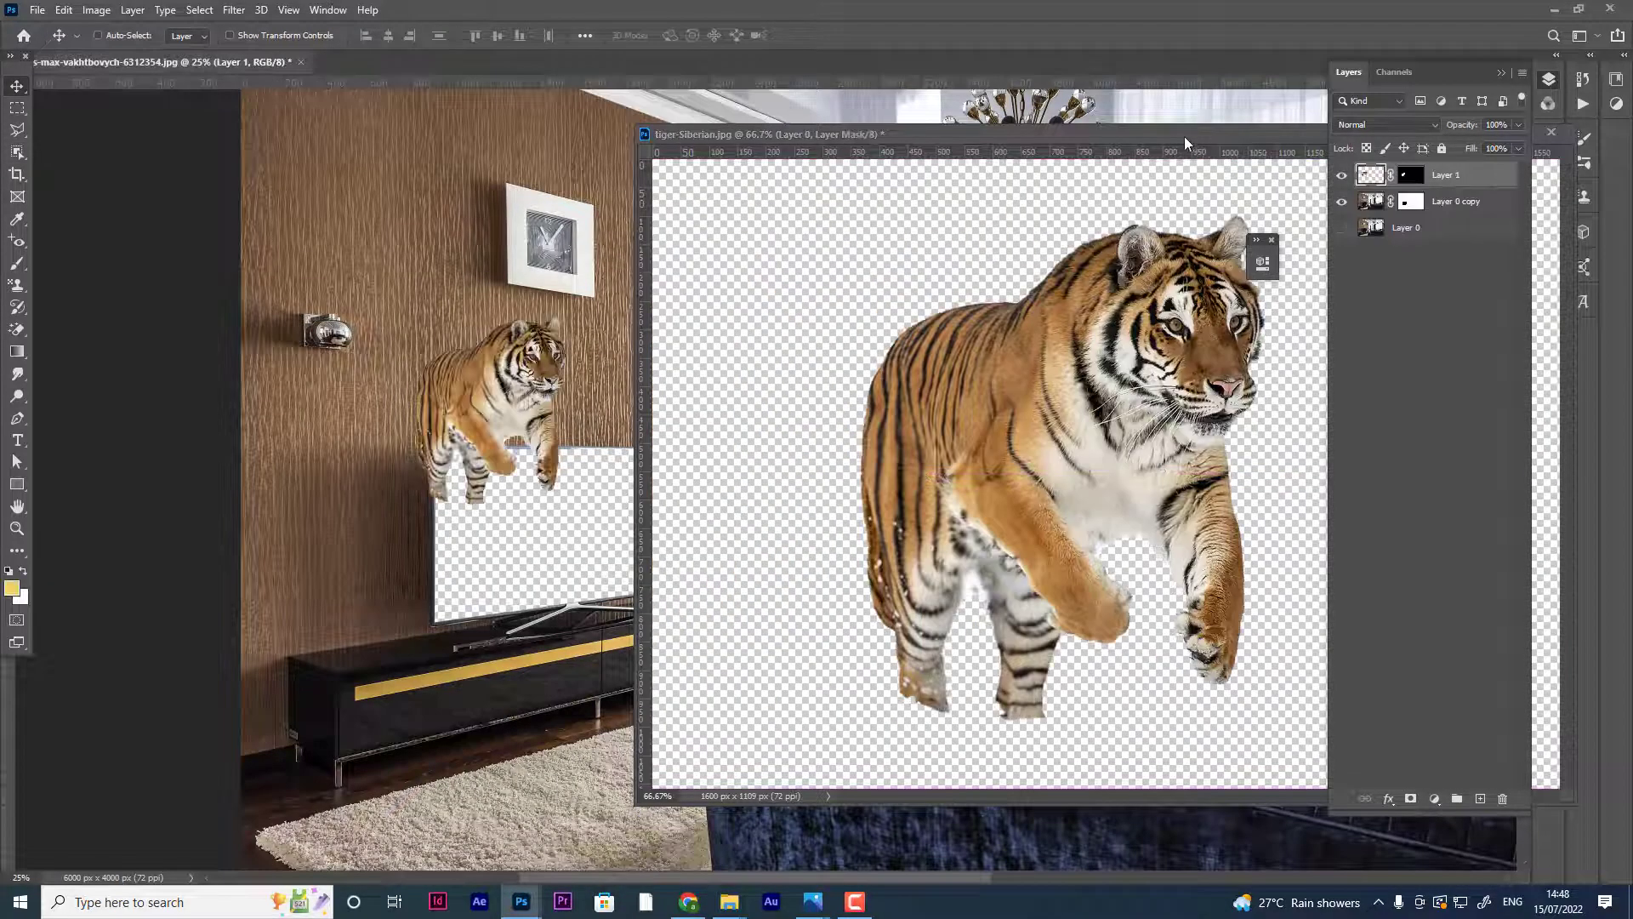
pyautogui.moveTo(1186, 133); pyautogui.dragTo(563, 220)
pyautogui.click(872, 214)
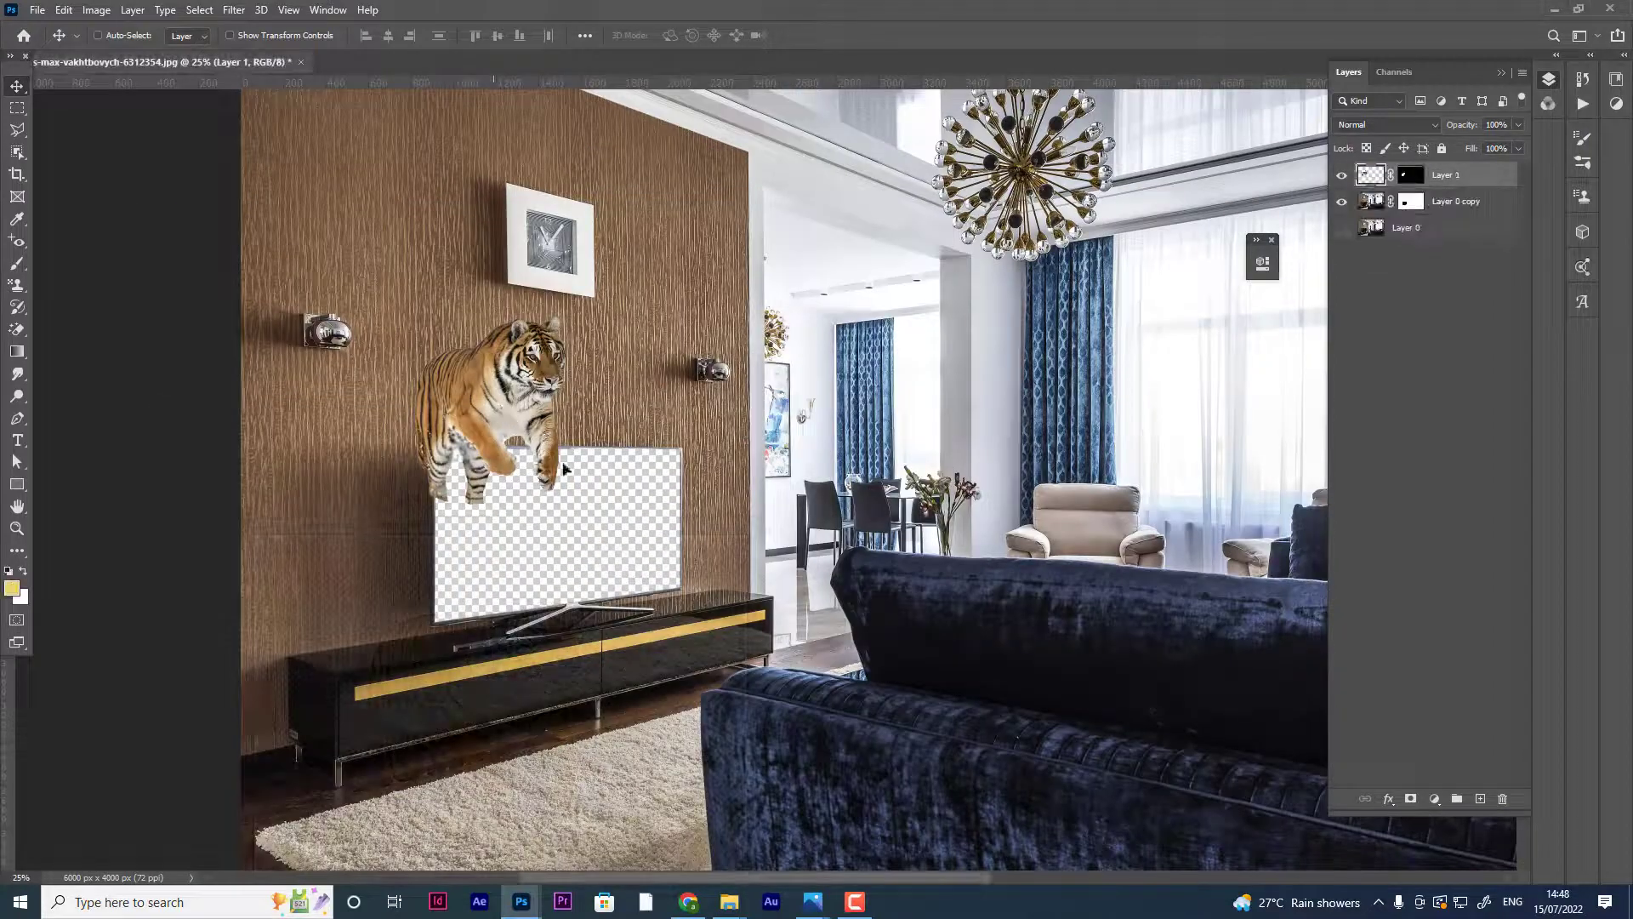
# - Position the tiger on the TV screen and move Layer 0 copy above it
pyautogui.moveTo(505, 411); pyautogui.dragTo(587, 498)
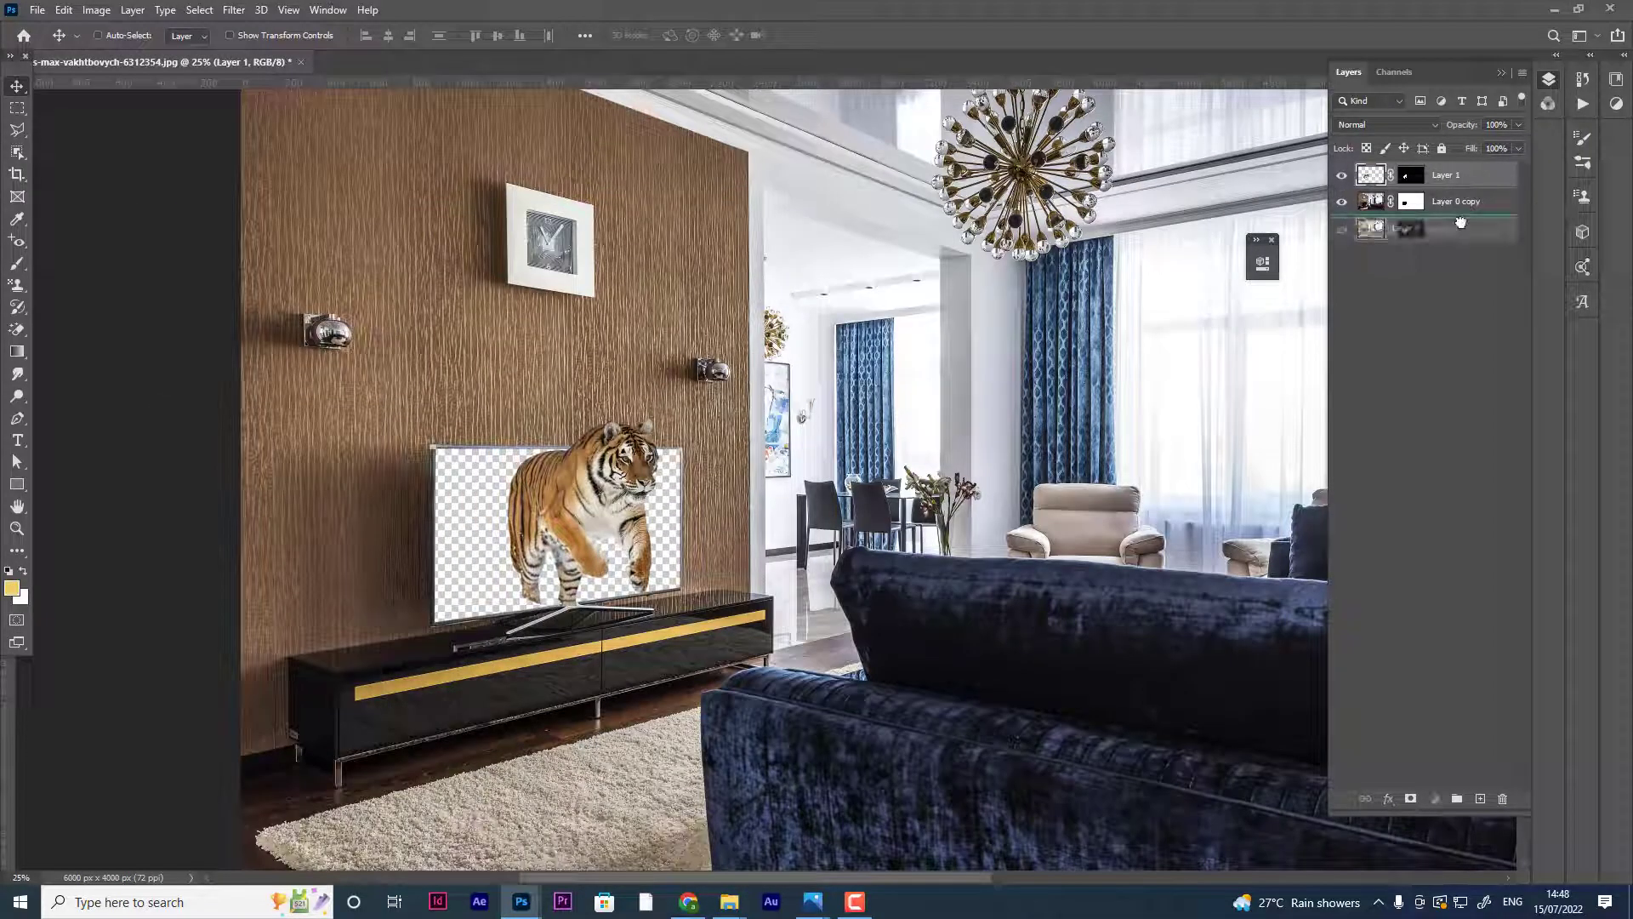
pyautogui.moveTo(1505, 206); pyautogui.dragTo(1458, 168)
pyautogui.moveTo(595, 476); pyautogui.dragTo(576, 493)
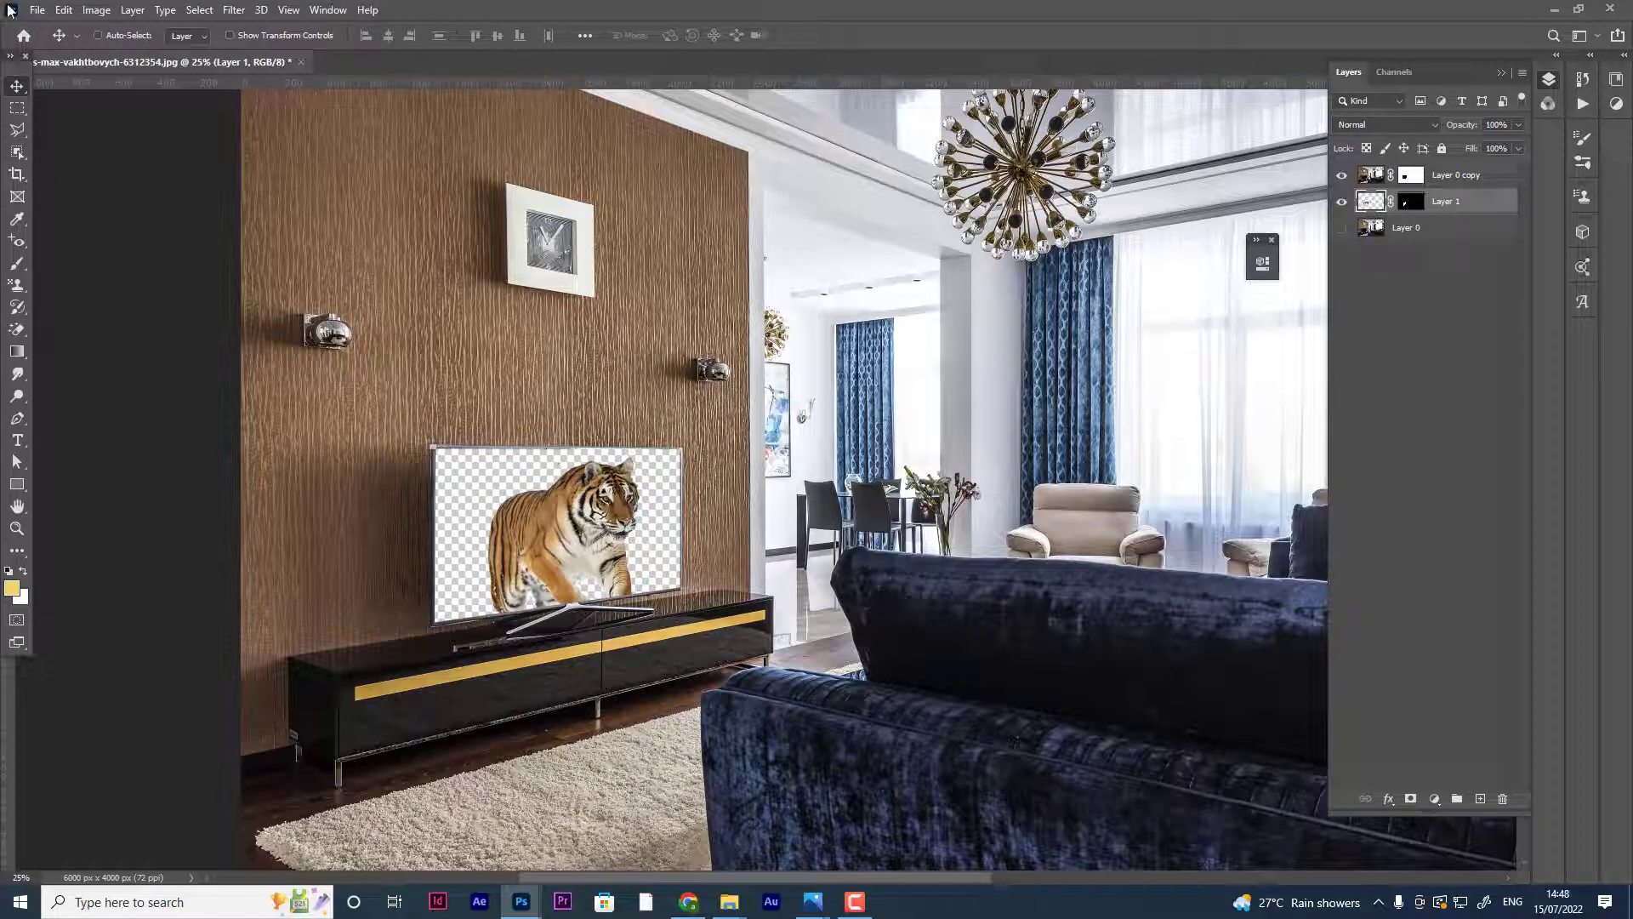
# - Open the mountain river photo
pyautogui.click(37, 10)
pyautogui.click(38, 46)
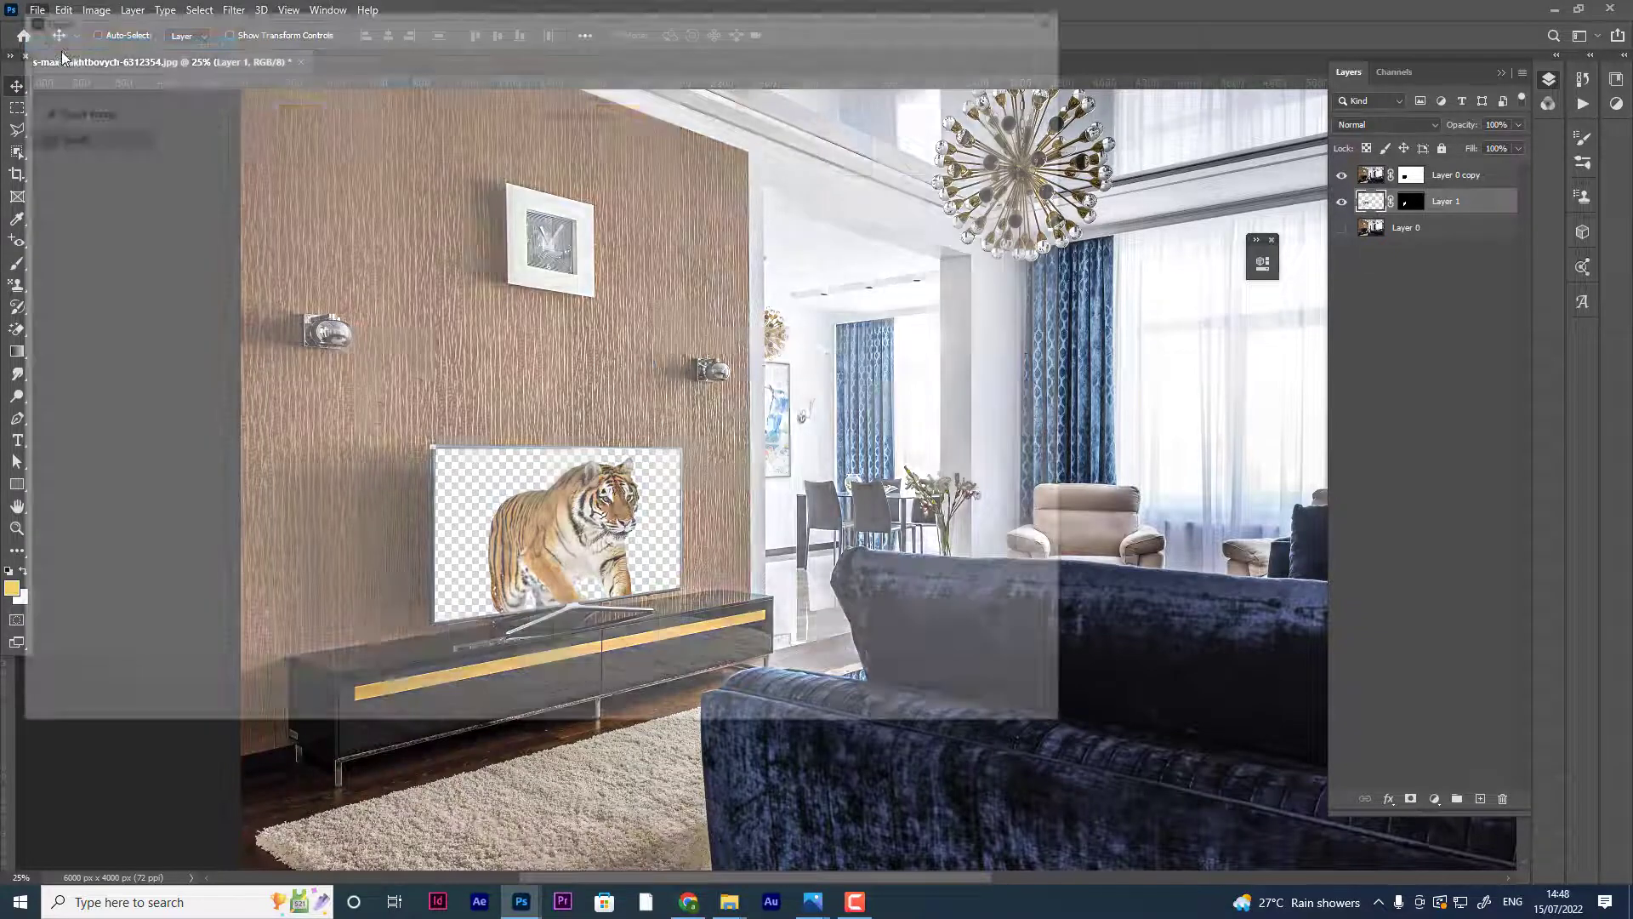
pyautogui.scroll(-1, 646, 234)
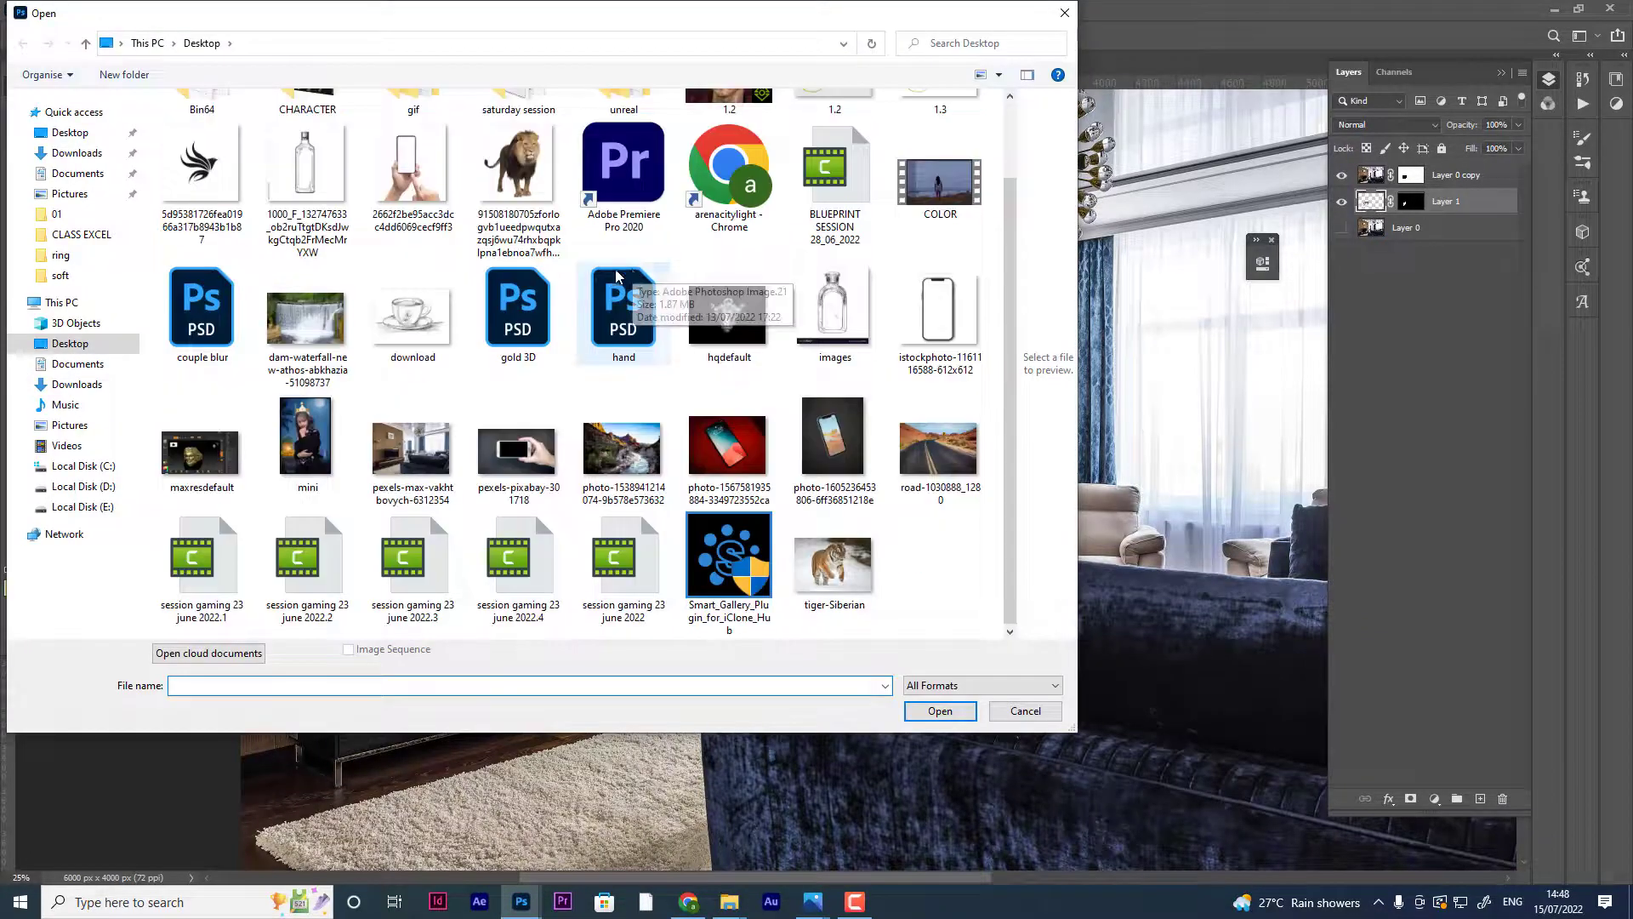
pyautogui.click(614, 468)
pyautogui.doubleClick(614, 467)
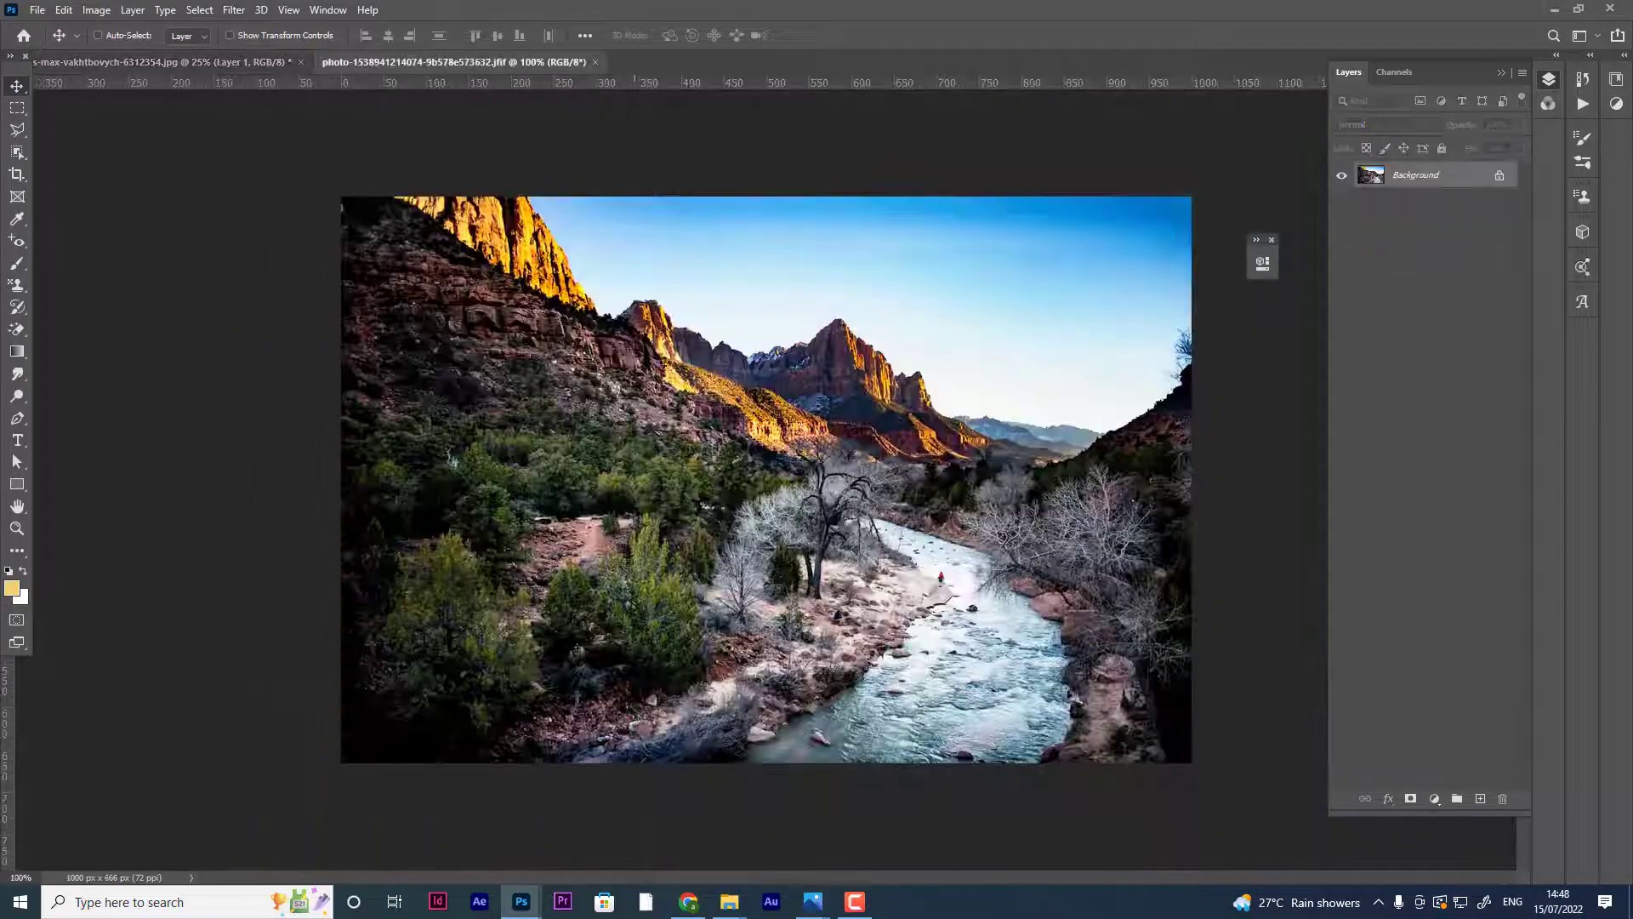
# - Bring the mountain photo into the room document and scale it over the TV screen
pyautogui.moveTo(517, 68); pyautogui.dragTo(789, 104)
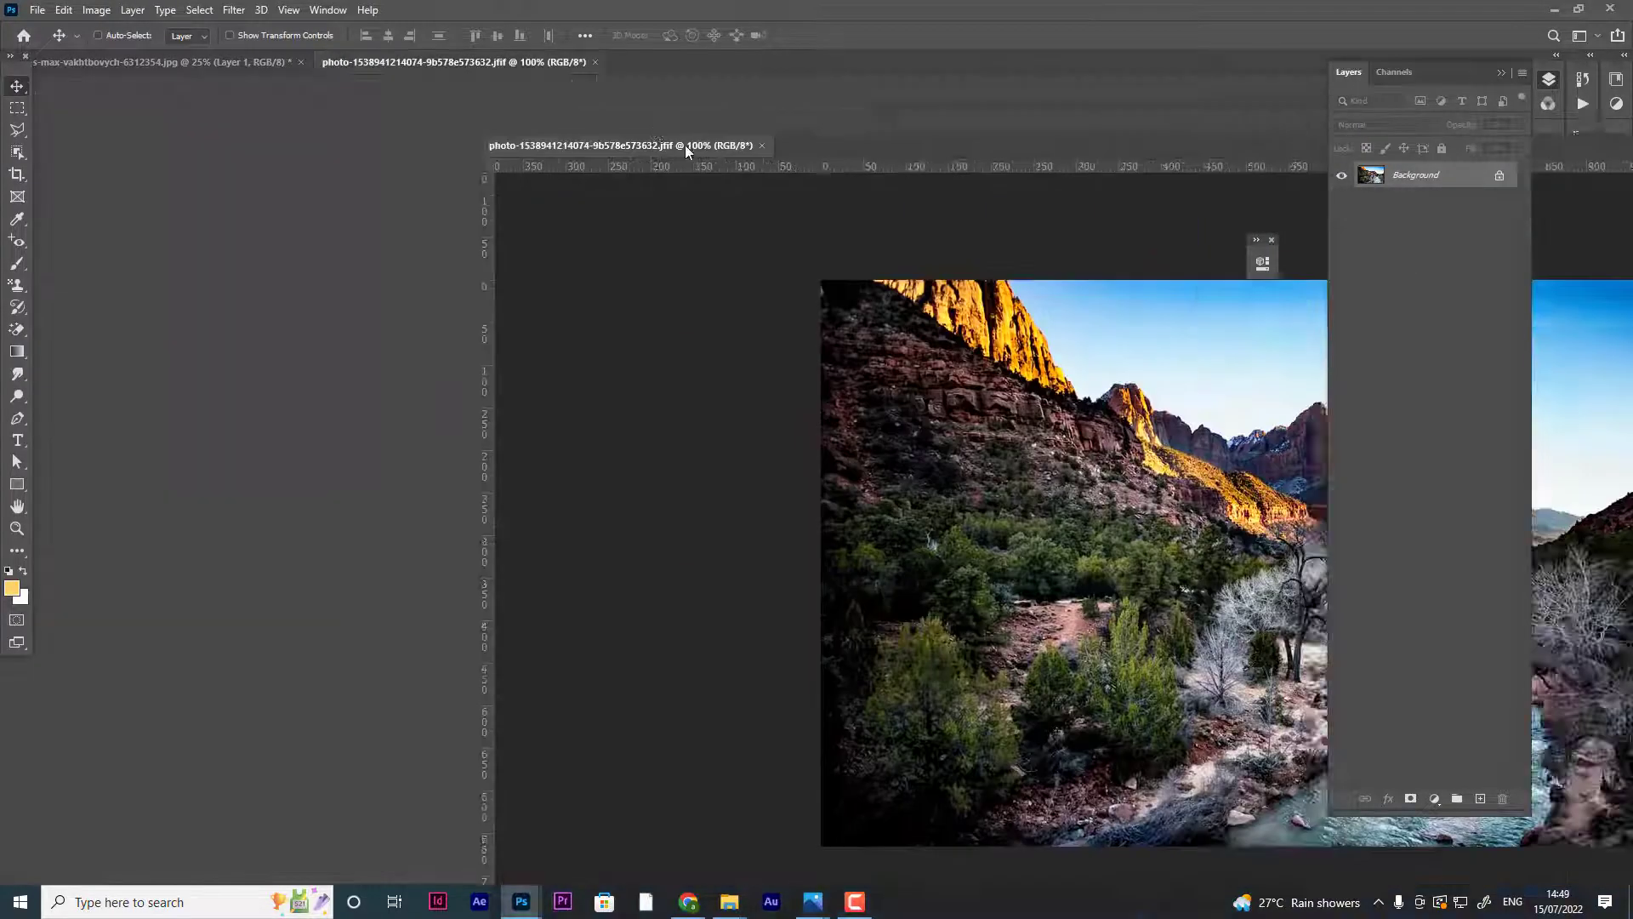
pyautogui.moveTo(935, 409); pyautogui.dragTo(470, 518)
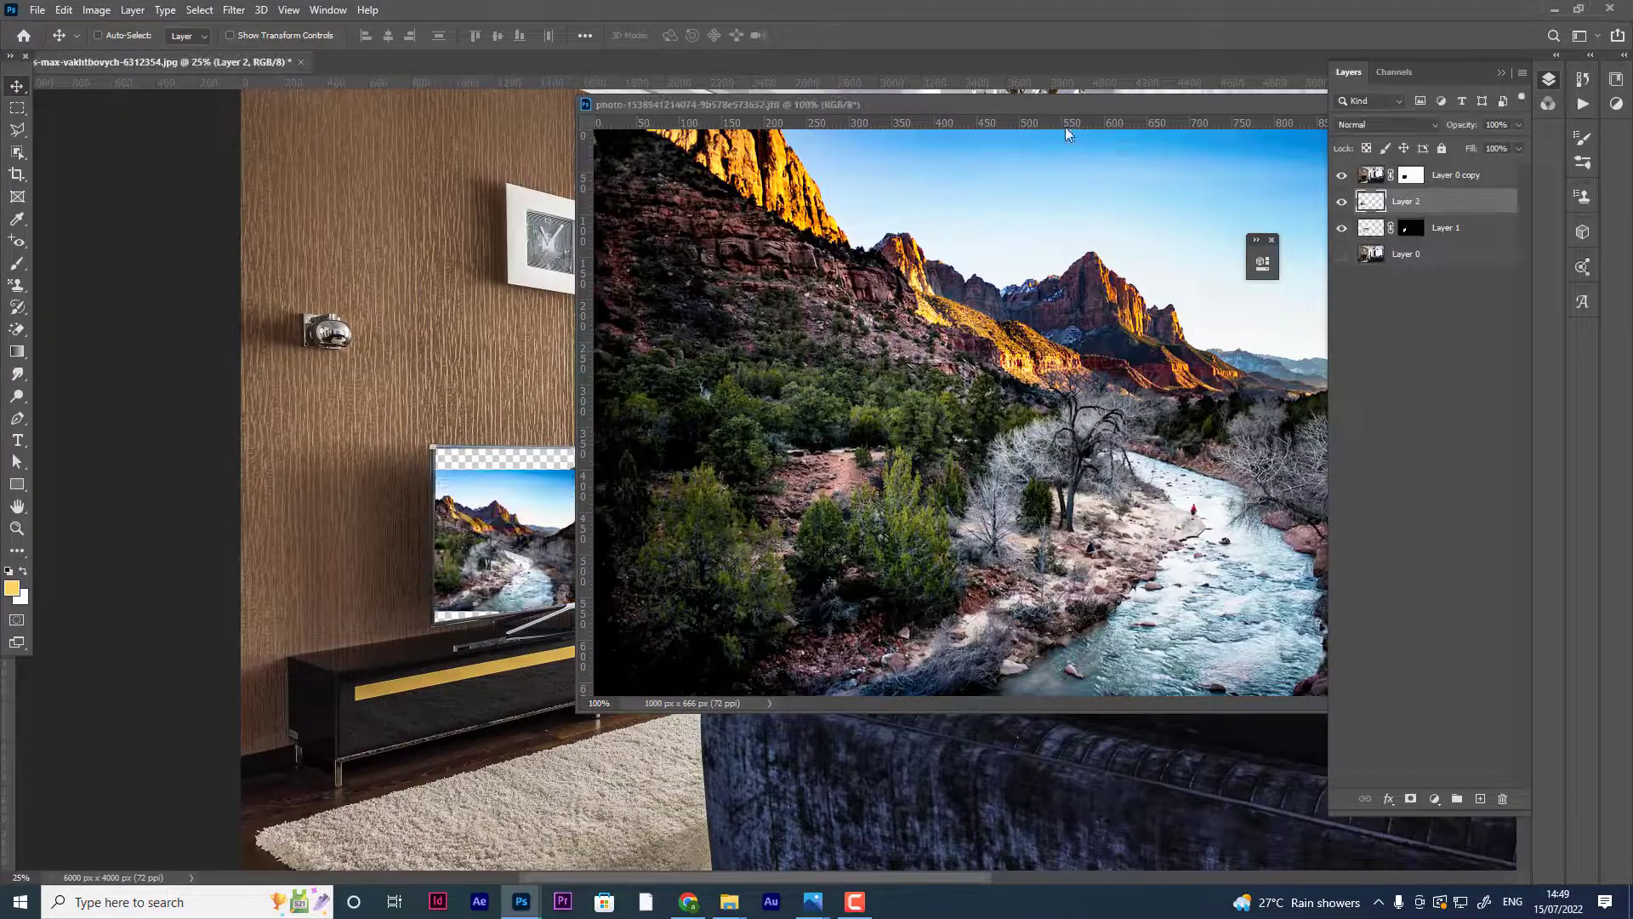
pyautogui.moveTo(1179, 104); pyautogui.dragTo(625, 101)
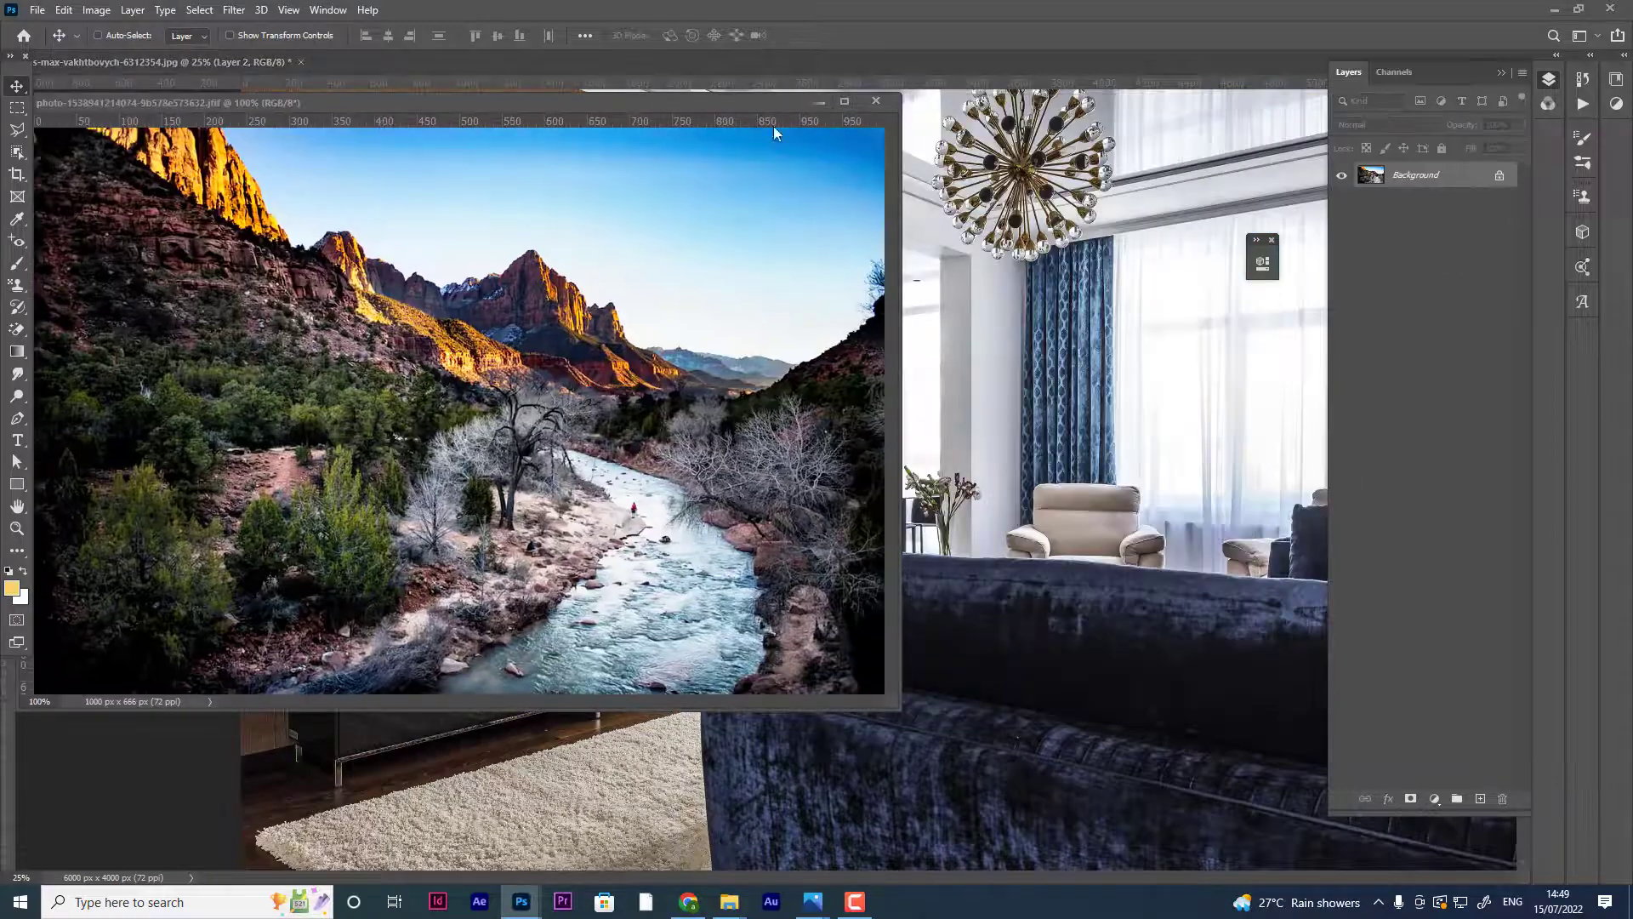
pyautogui.click(555, 493)
pyautogui.moveTo(556, 493); pyautogui.dragTo(632, 494)
pyautogui.hotkey('ctrl', 't')
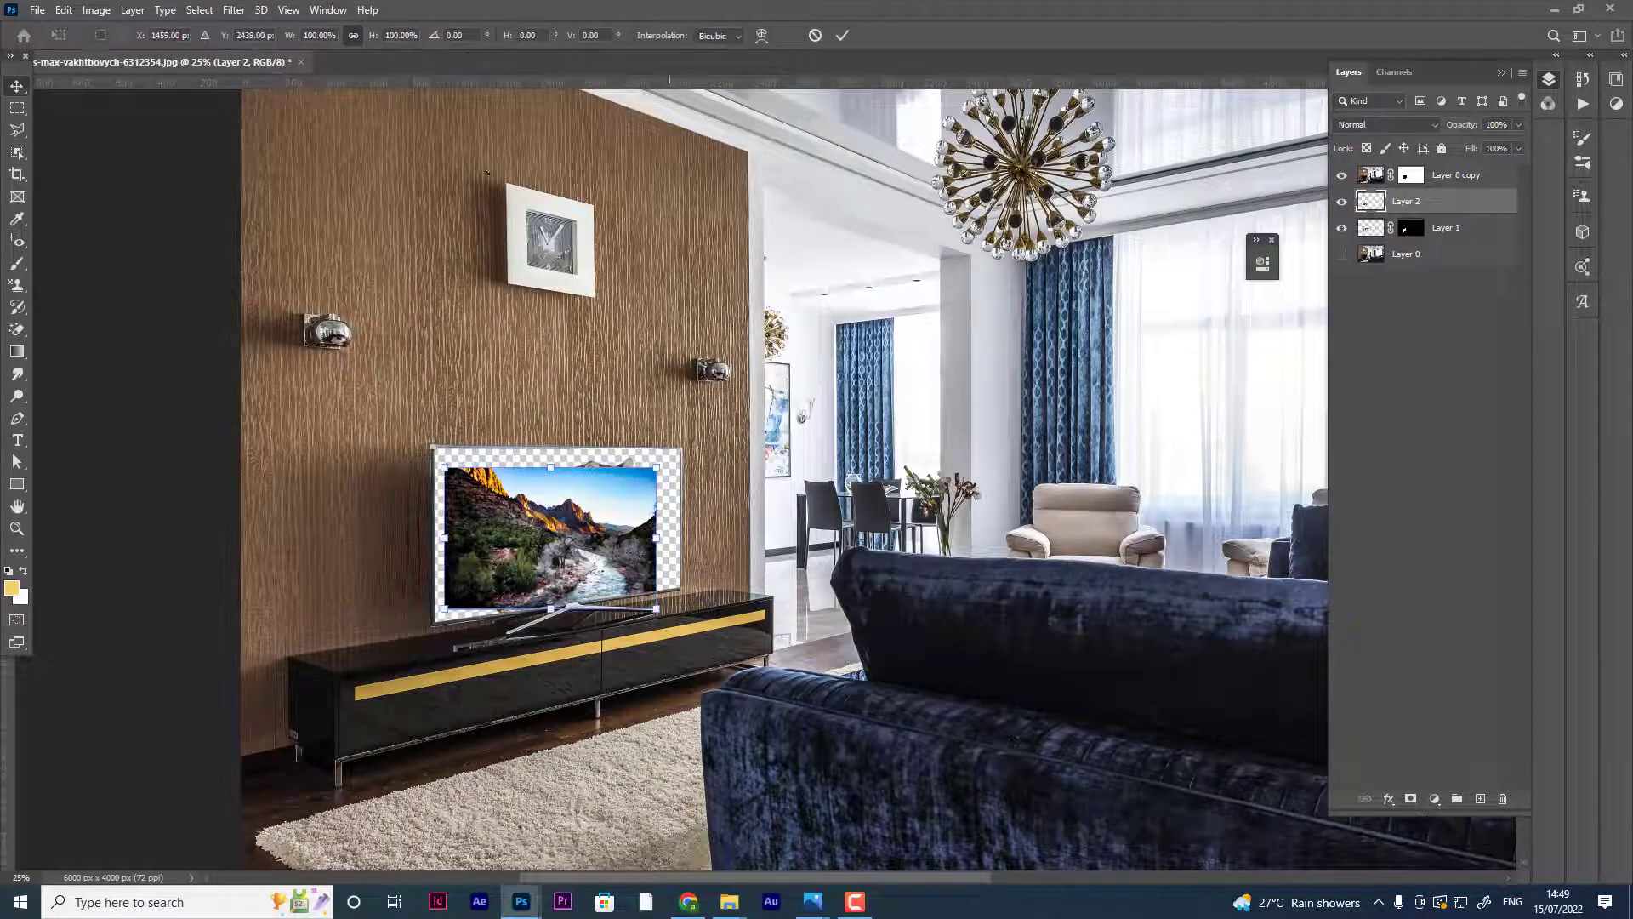
pyautogui.moveTo(374, 39); pyautogui.dragTo(408, 42)
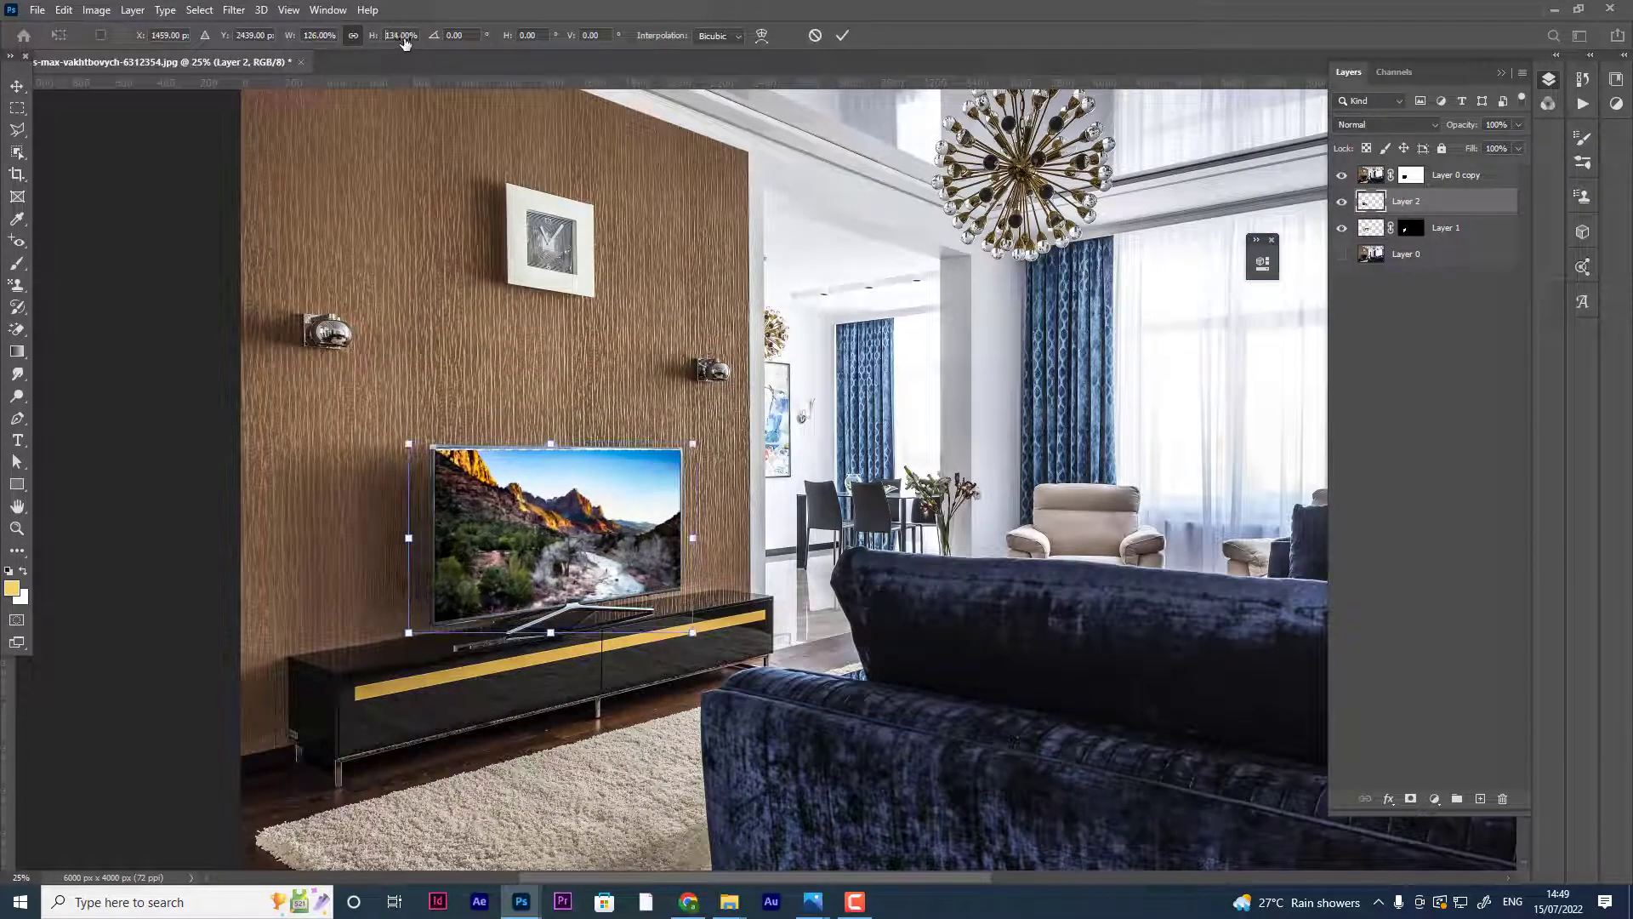
pyautogui.press('Return')
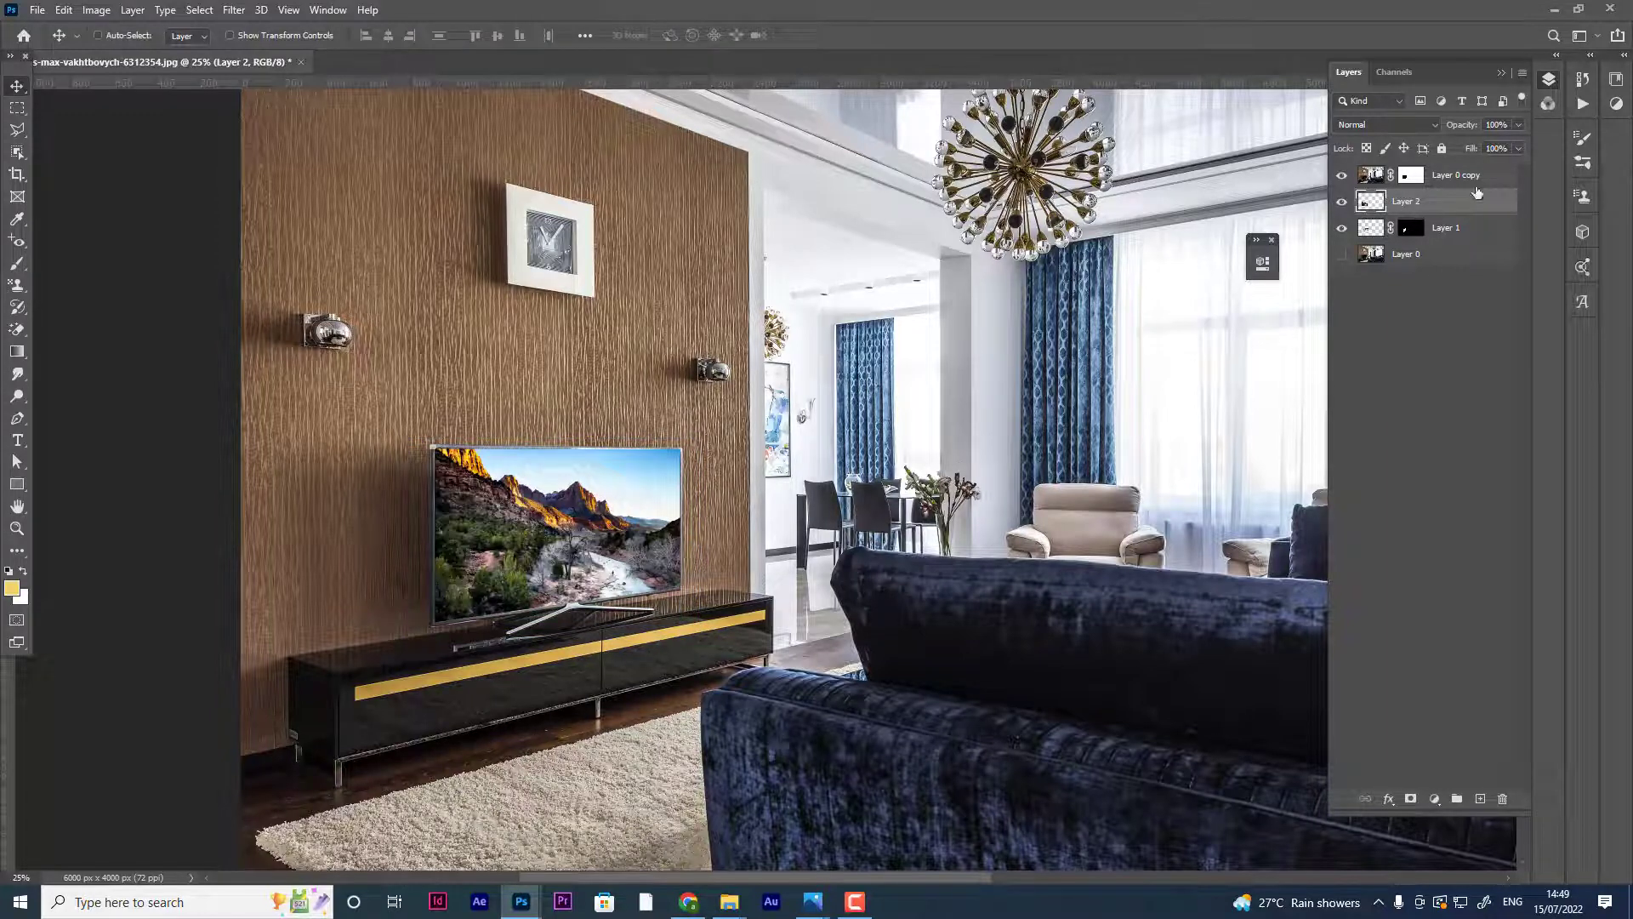
# - Move Layer 2 below the tiger's Layer 1 and enlarge it proportionally to 136%
pyautogui.moveTo(1437, 197); pyautogui.dragTo(1434, 248)
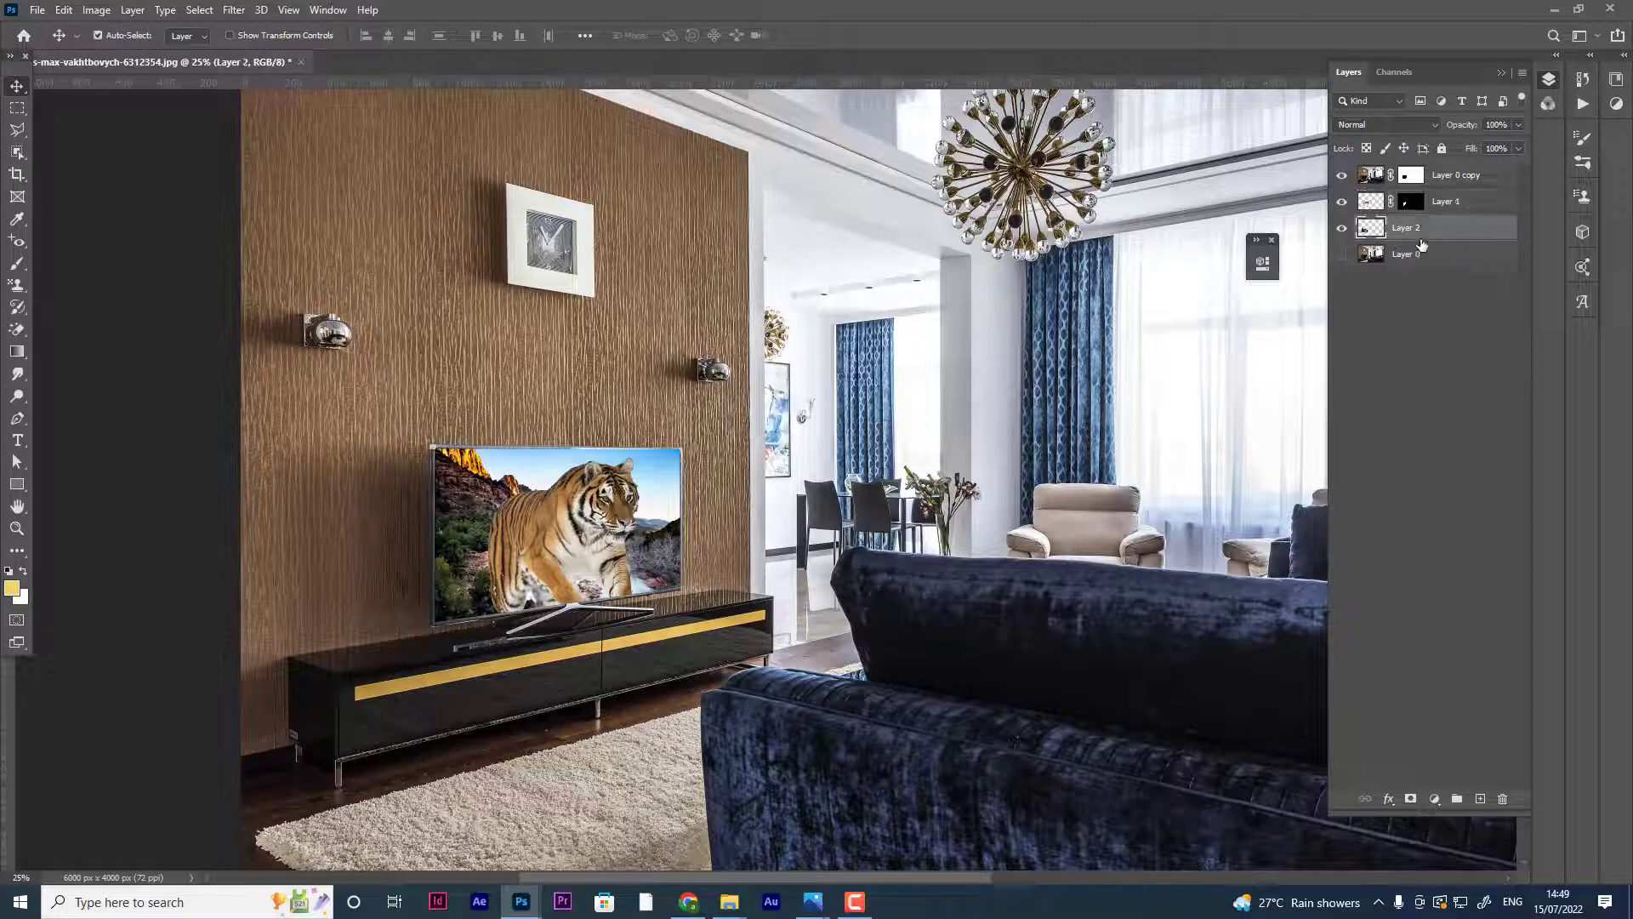
pyautogui.hotkey('ctrl', 't')
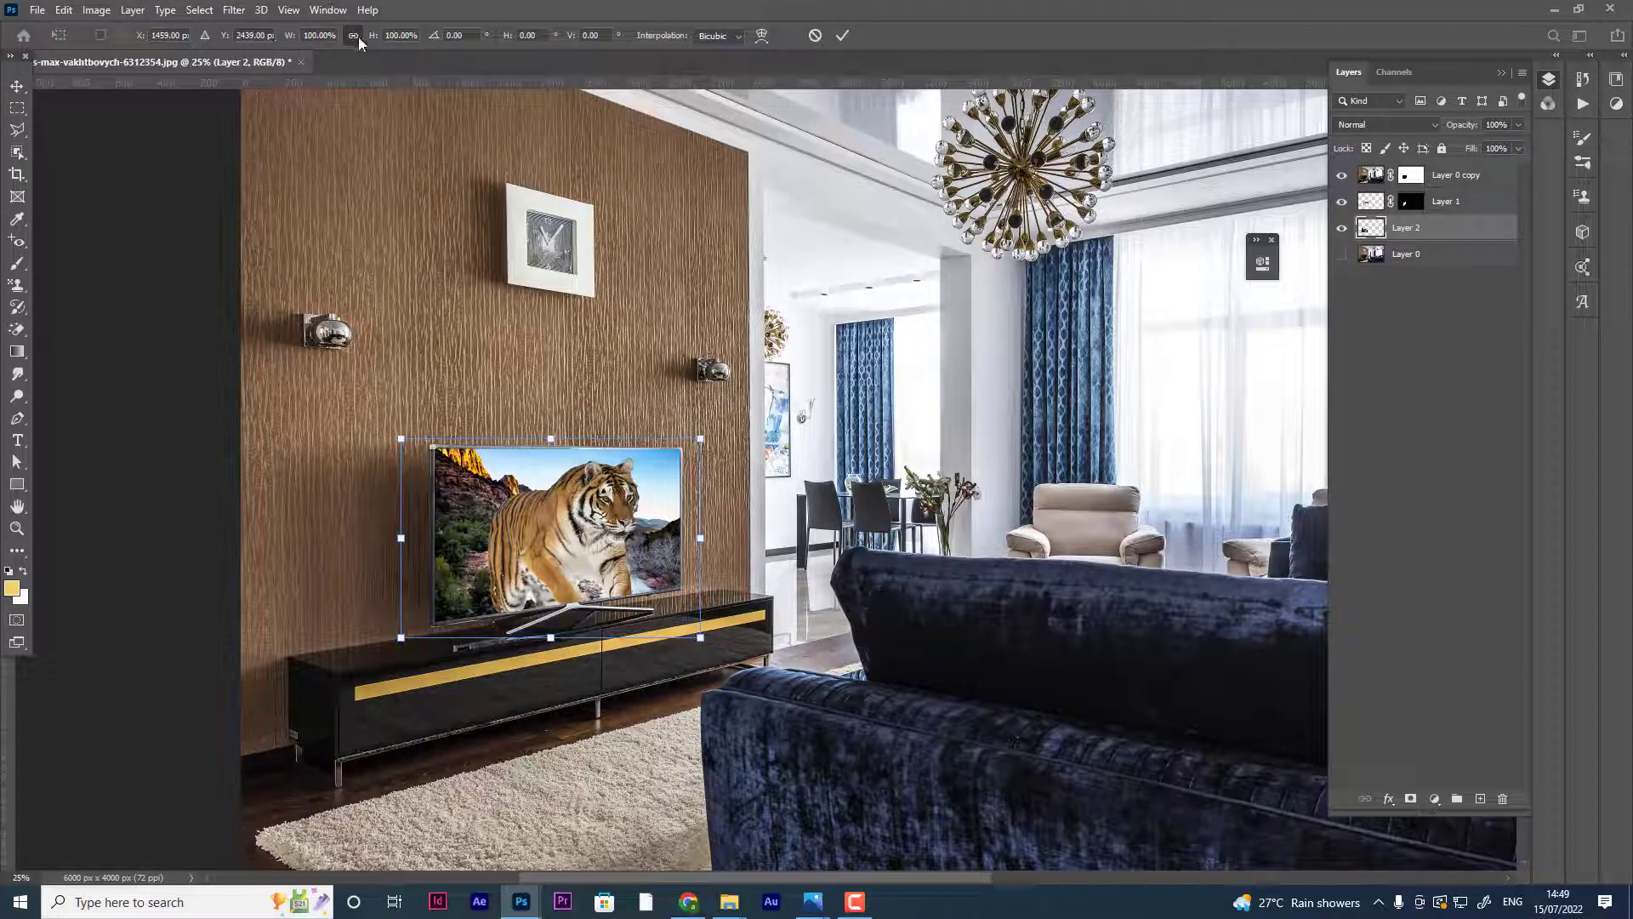
pyautogui.click(353, 35)
pyautogui.moveTo(373, 36); pyautogui.dragTo(404, 34)
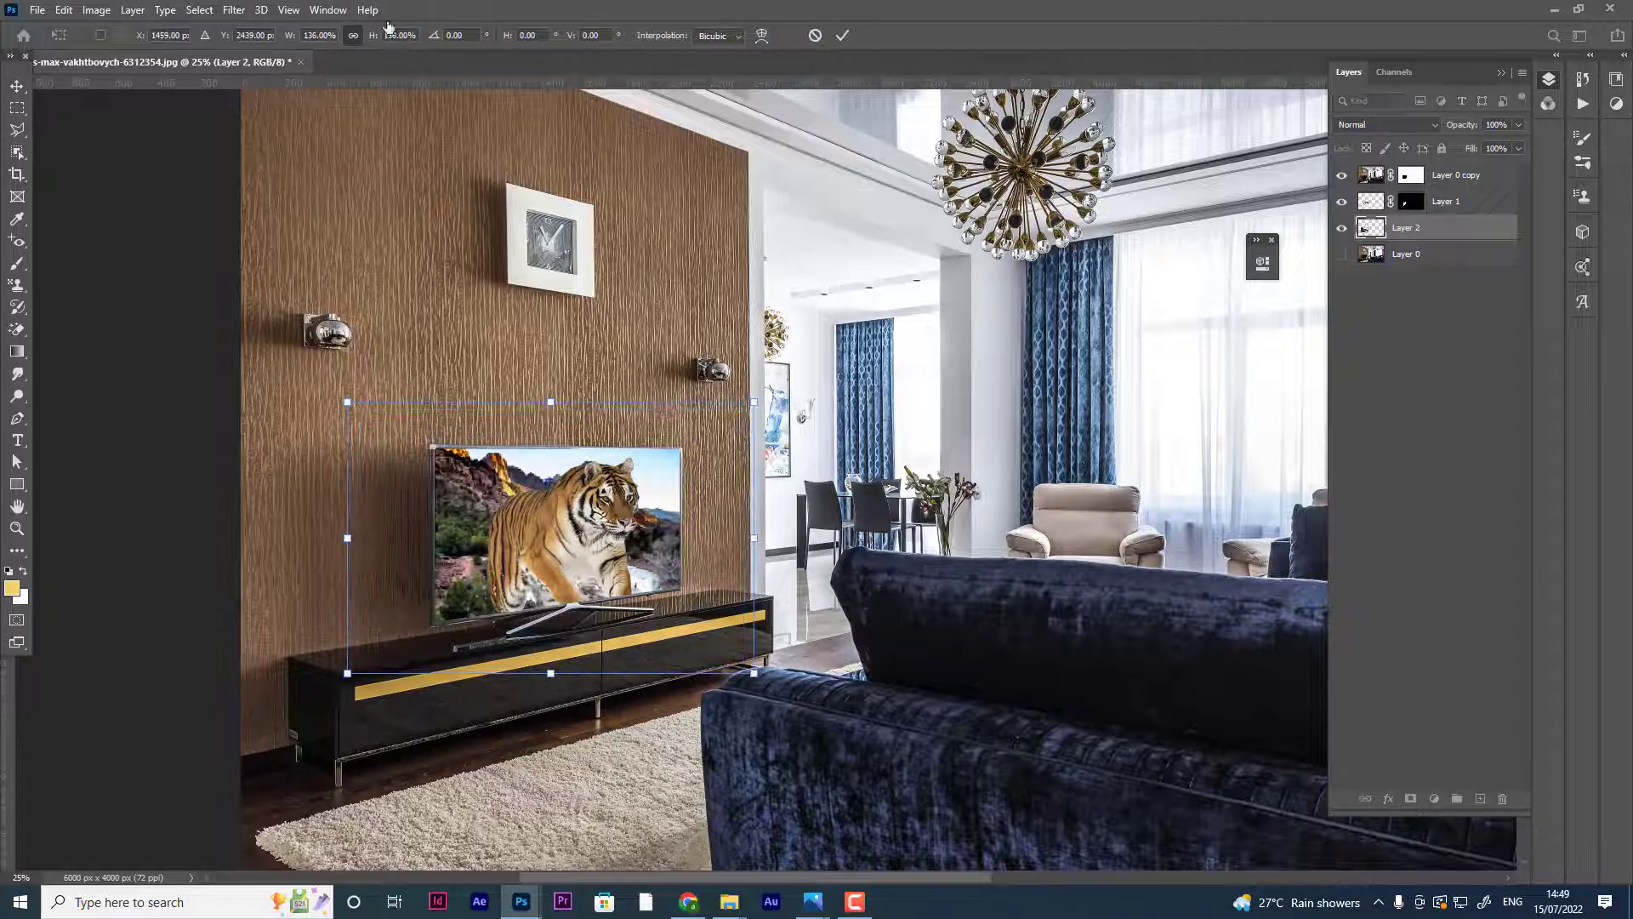
pyautogui.press('Return')
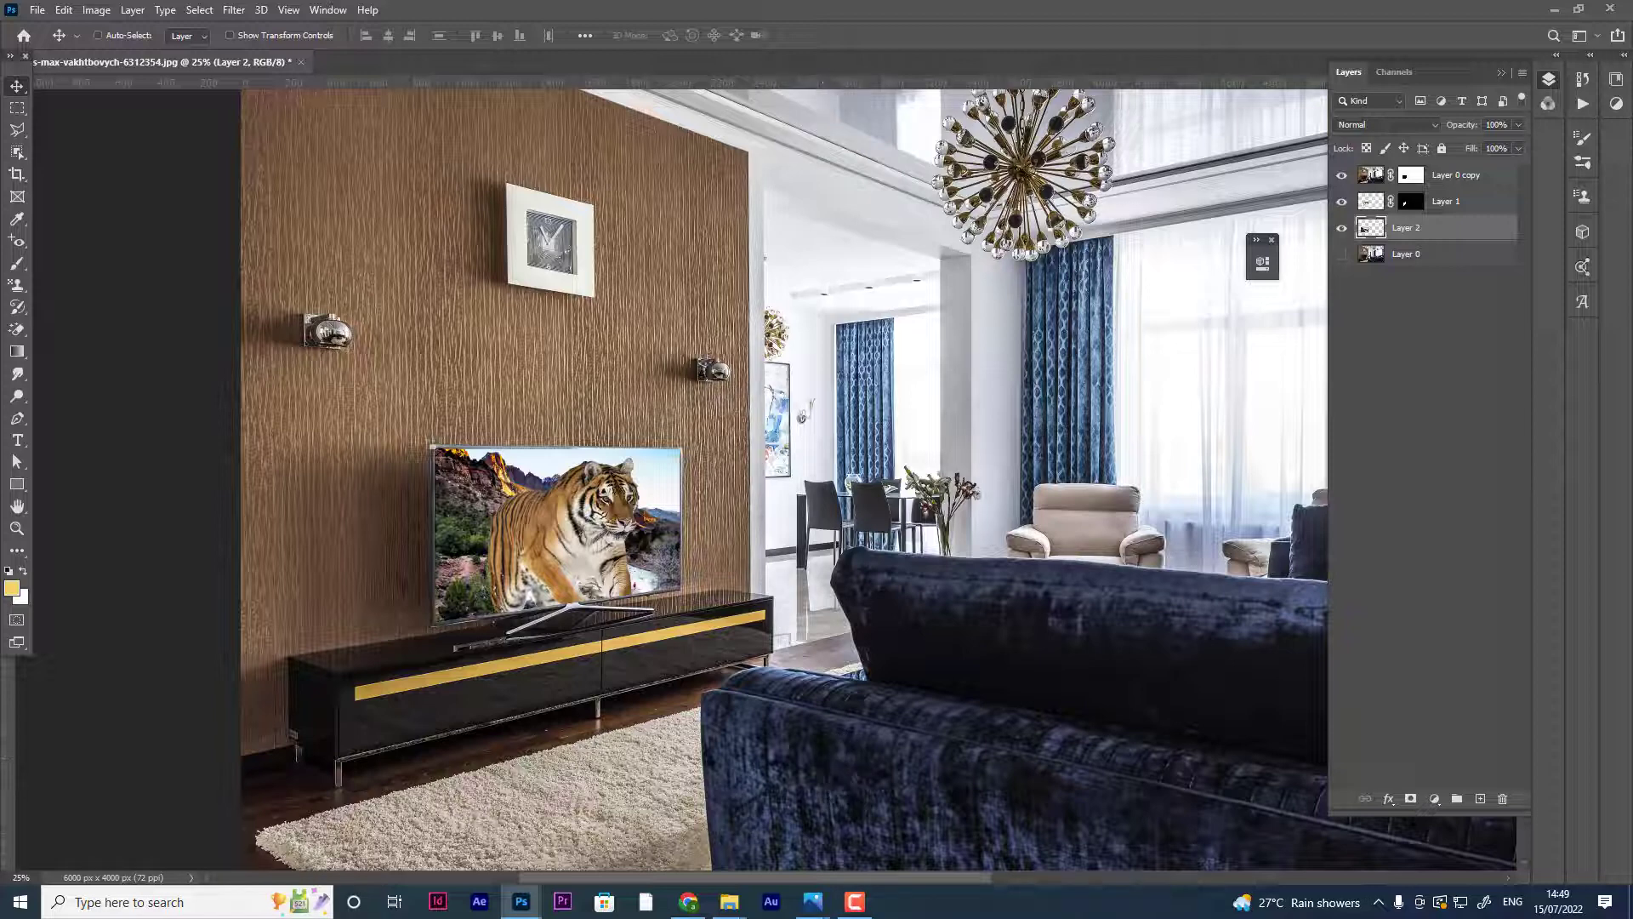
# - Add Color Lookup 1 with the NightFromDay 3DLUT and drag it above the tiger's Layer 1
pyautogui.click(1433, 799)
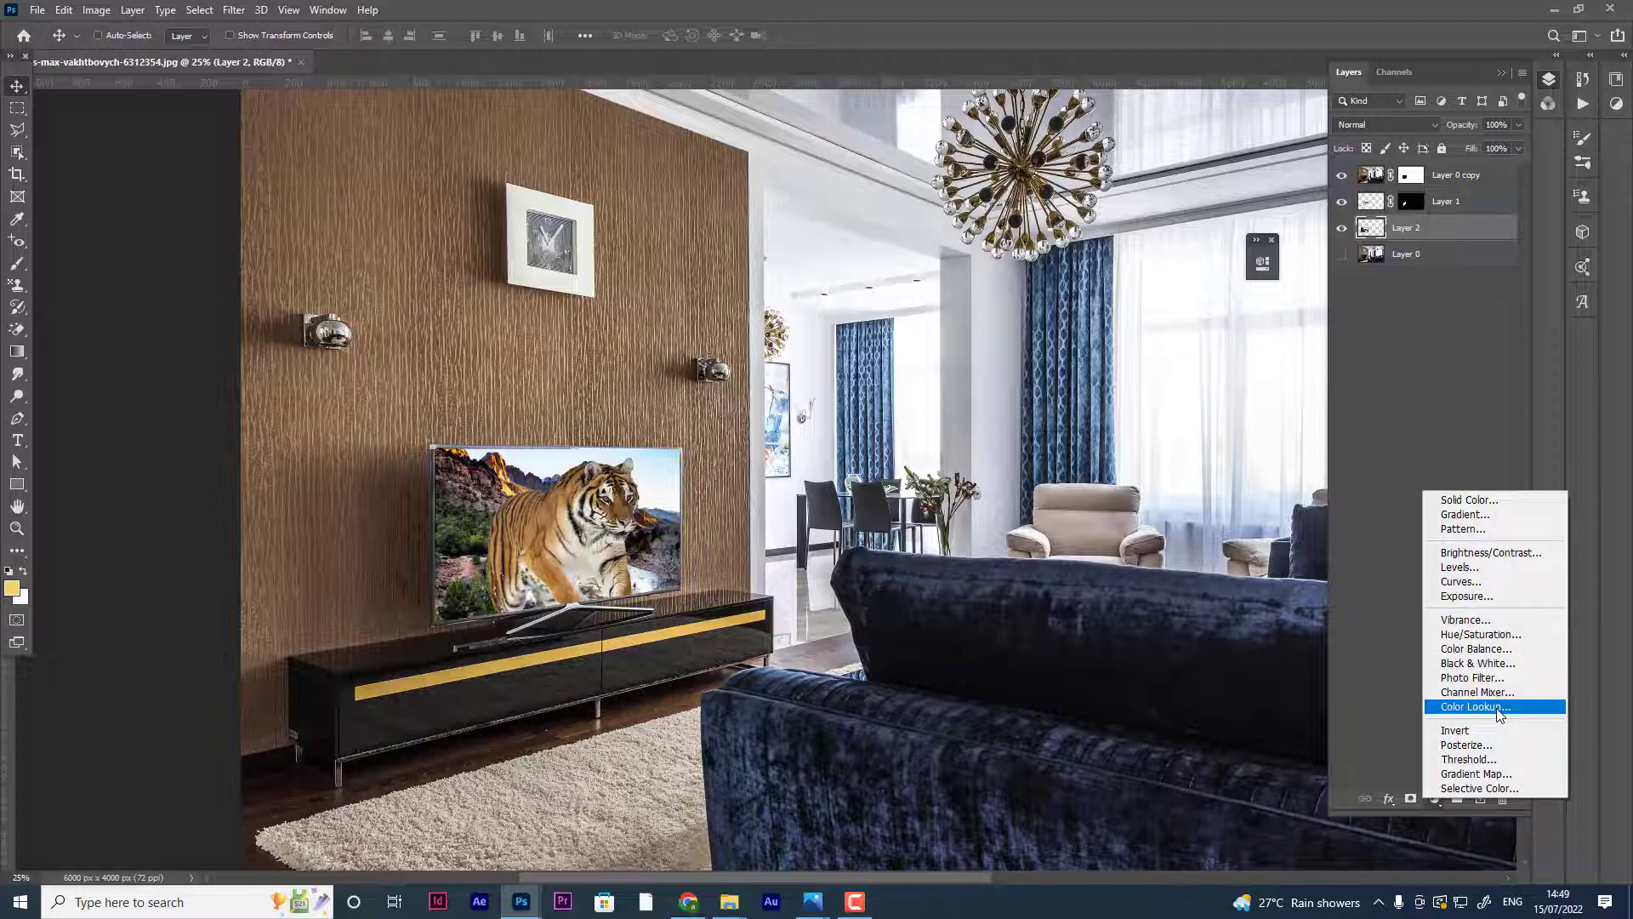
pyautogui.click(1476, 706)
pyautogui.click(1175, 313)
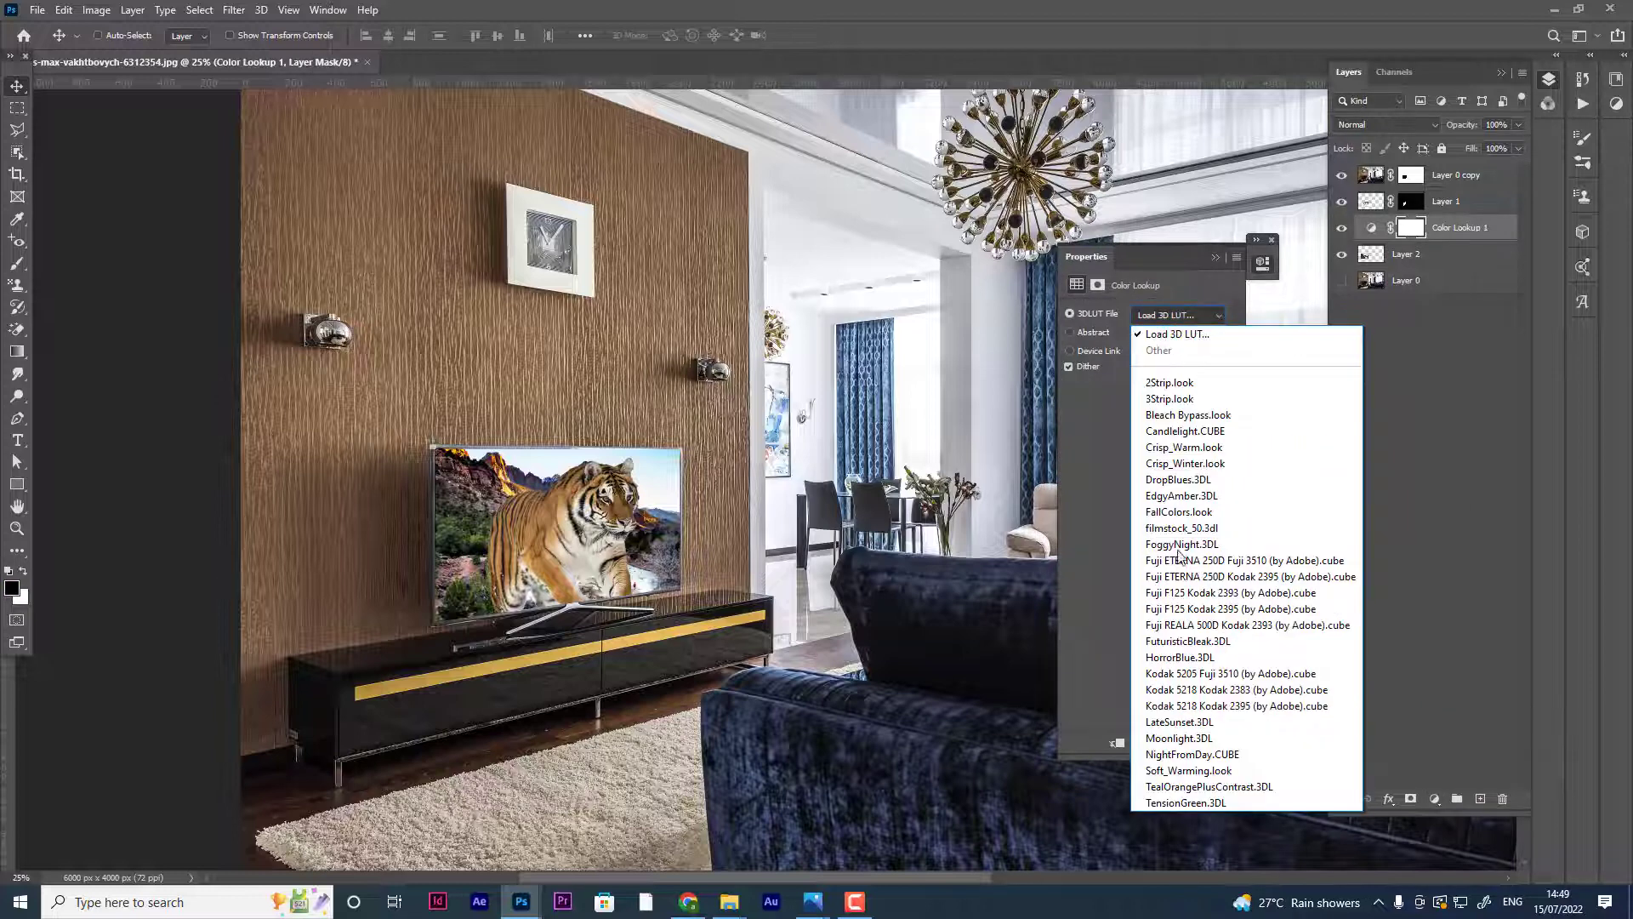
pyautogui.click(1190, 754)
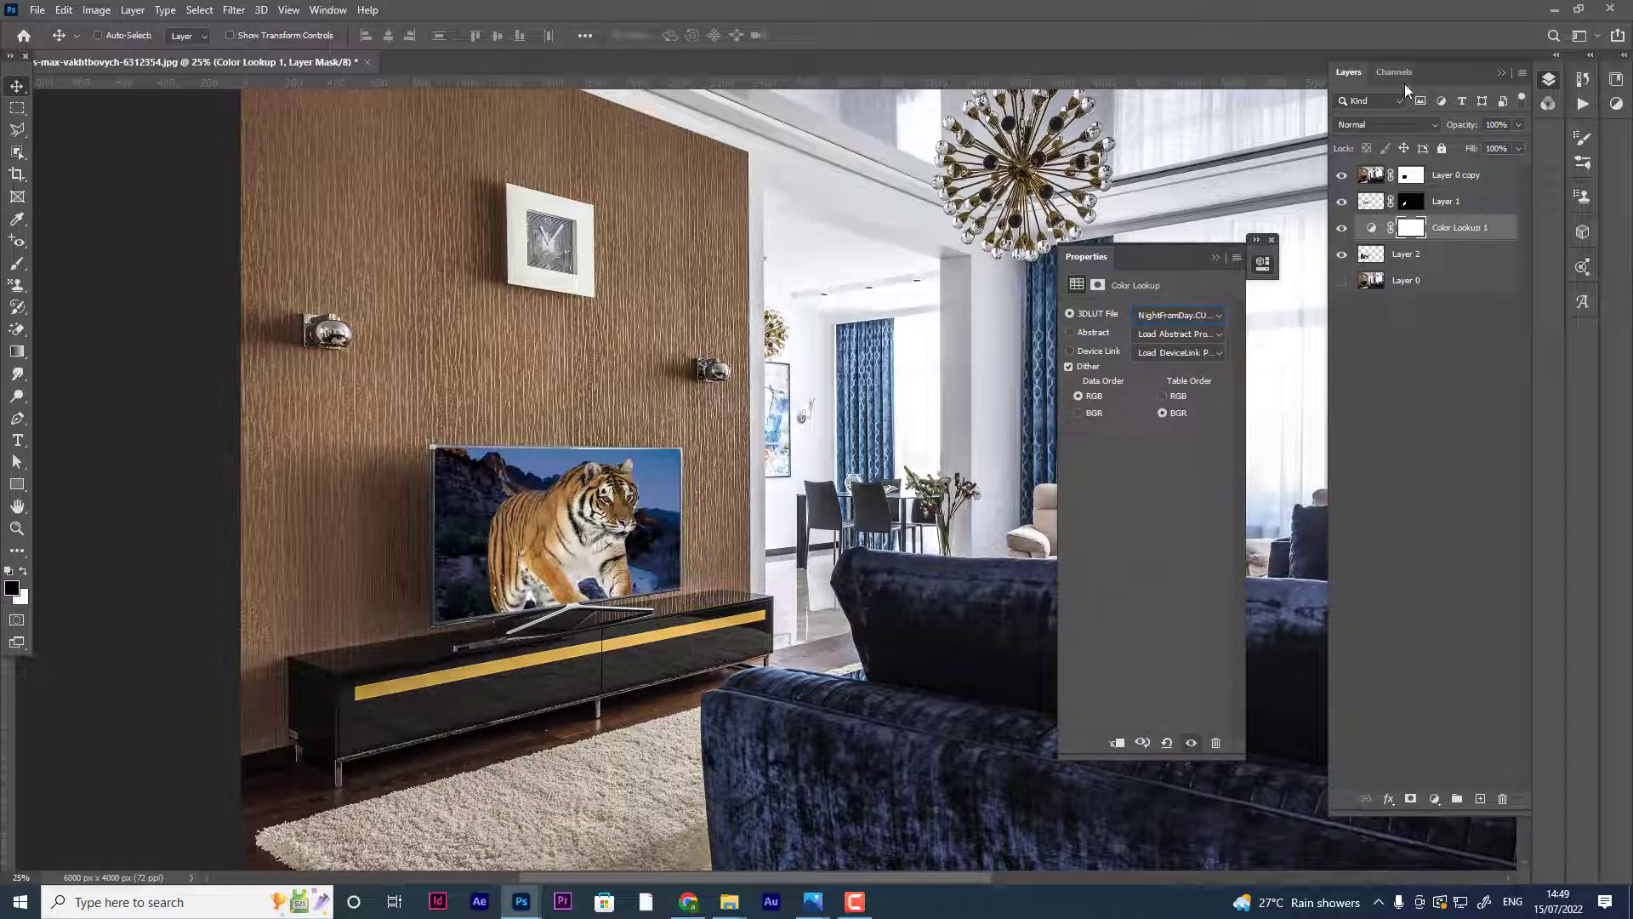
pyautogui.click(1211, 255)
pyautogui.moveTo(1458, 230); pyautogui.dragTo(1444, 194)
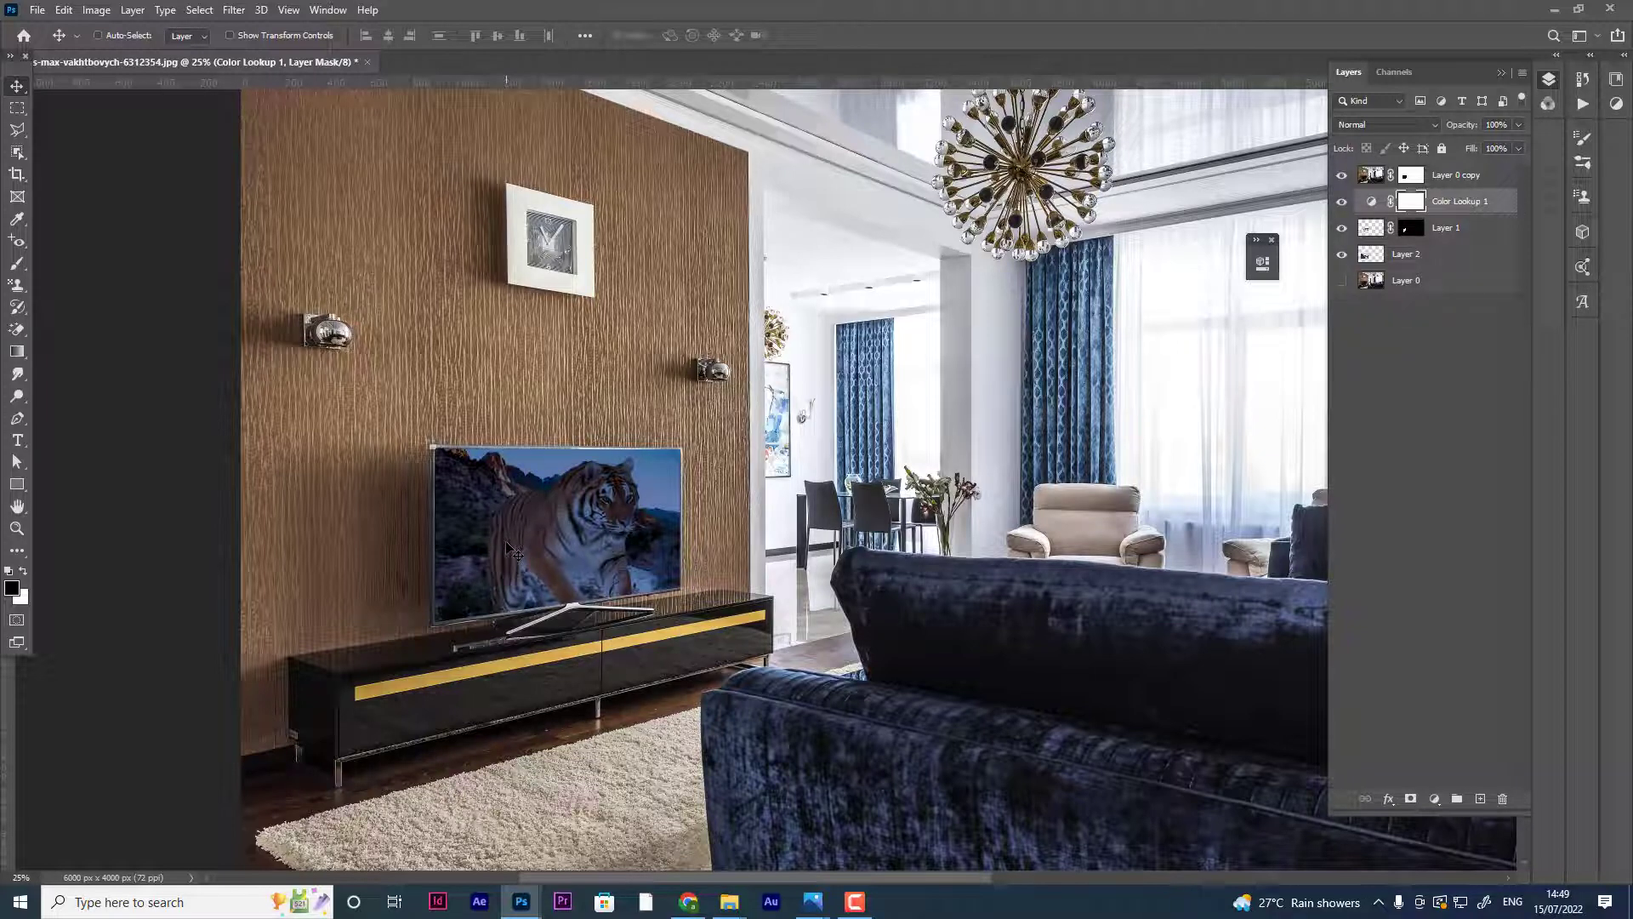
# - Duplicate the tiger layer, move it to the top, and mask its legs with a 300 brush
pyautogui.click(1468, 228)
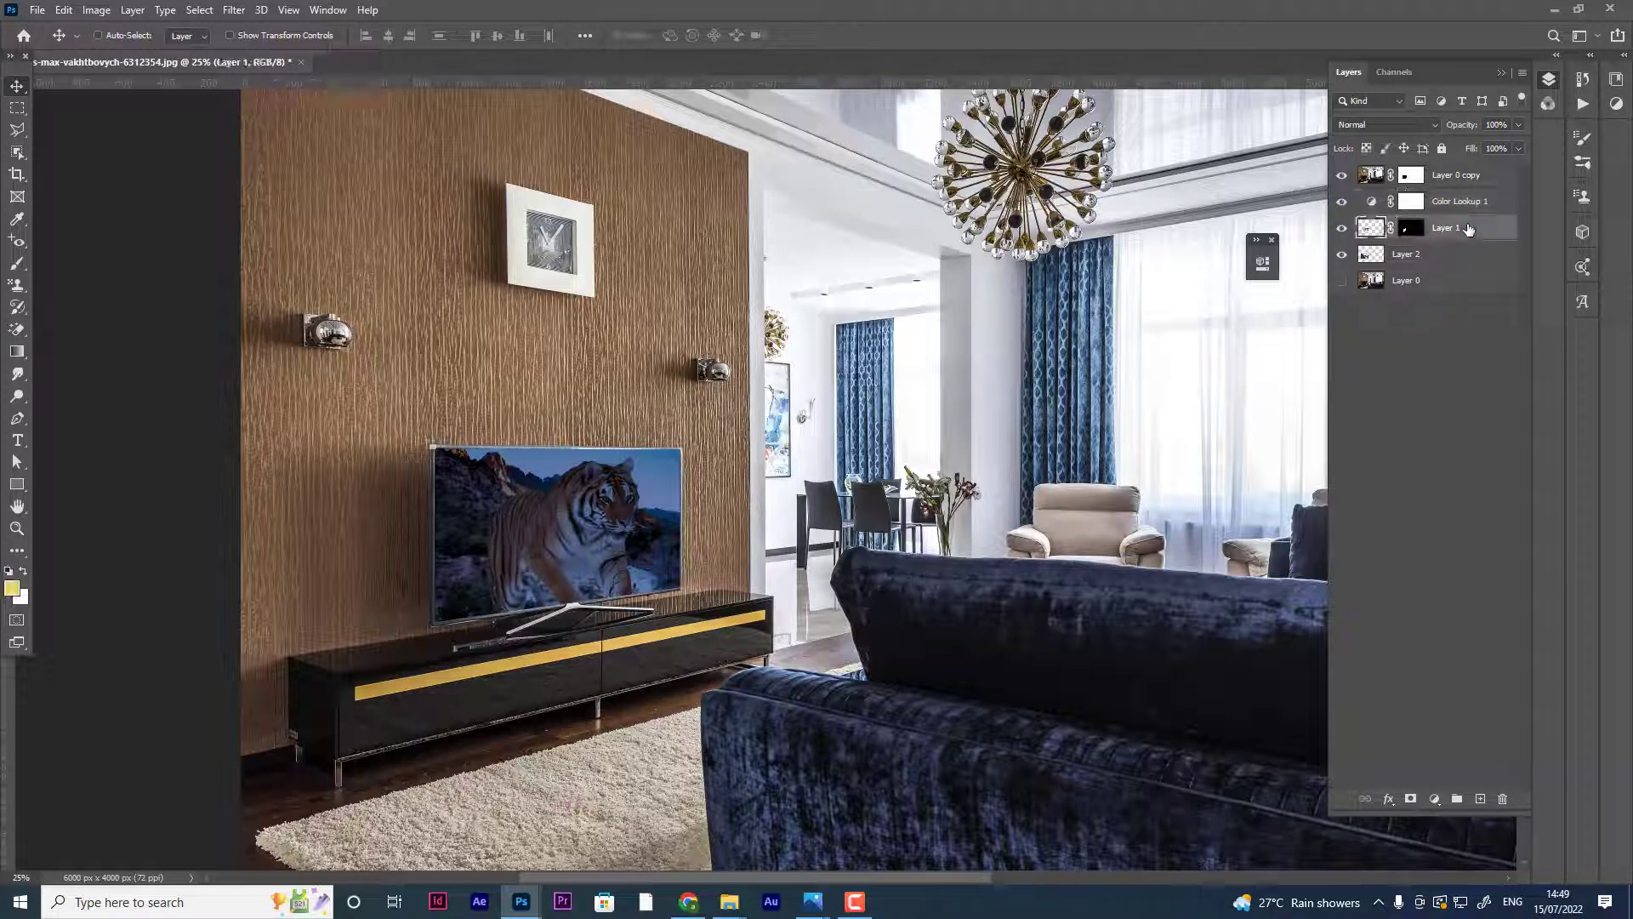
pyautogui.hotkey('ctrl', 'j')
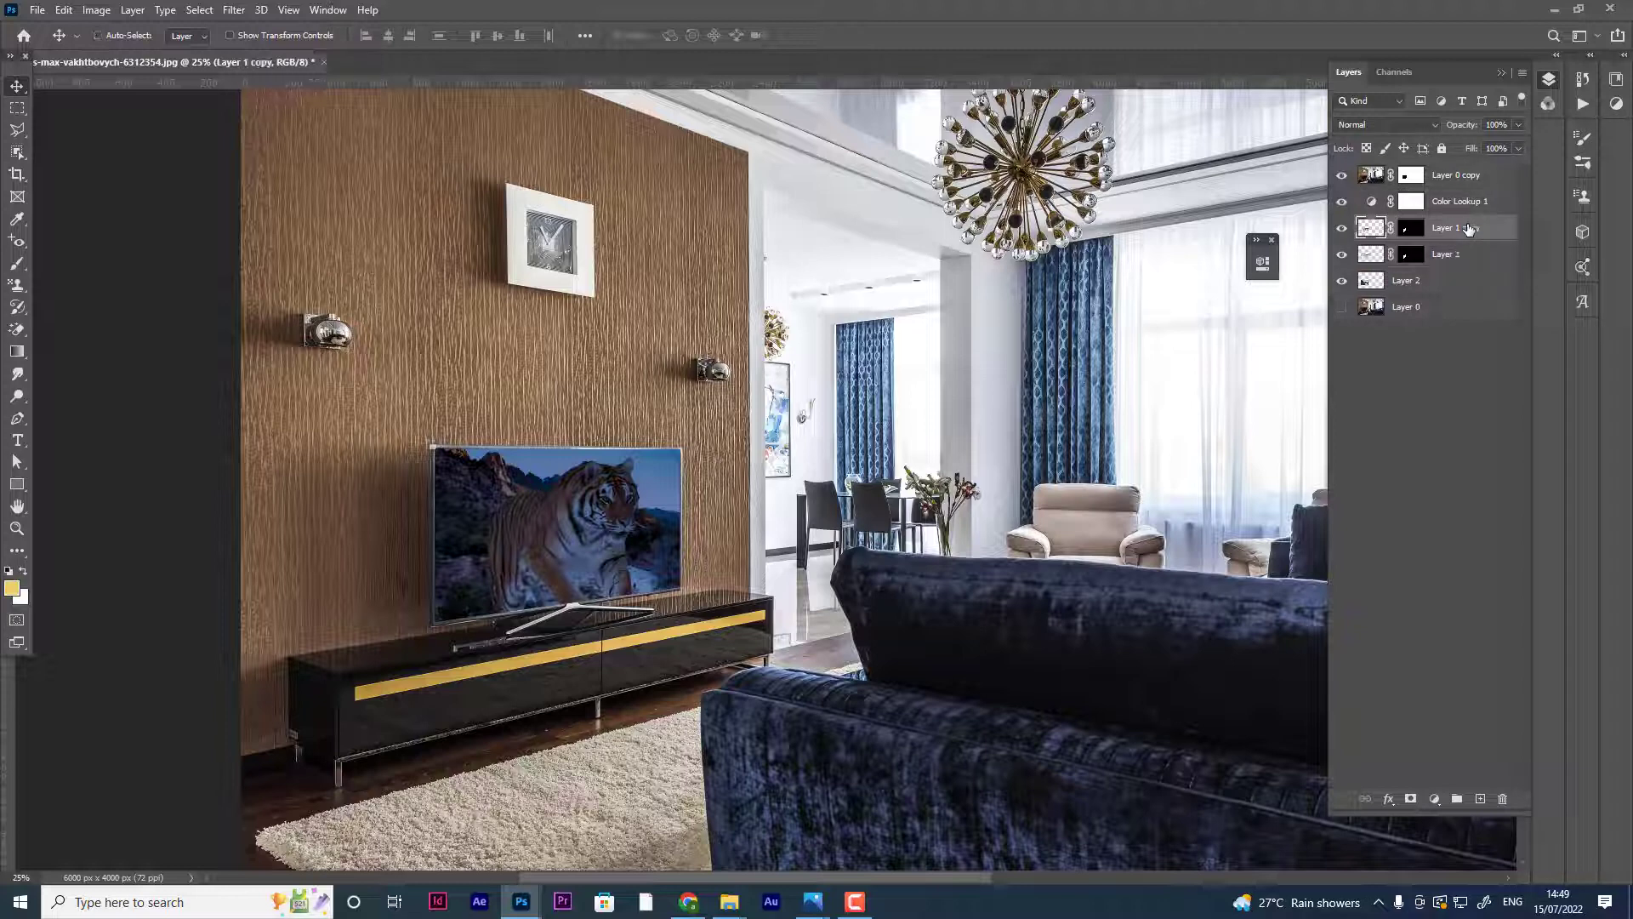
pyautogui.moveTo(1453, 228); pyautogui.dragTo(1443, 164)
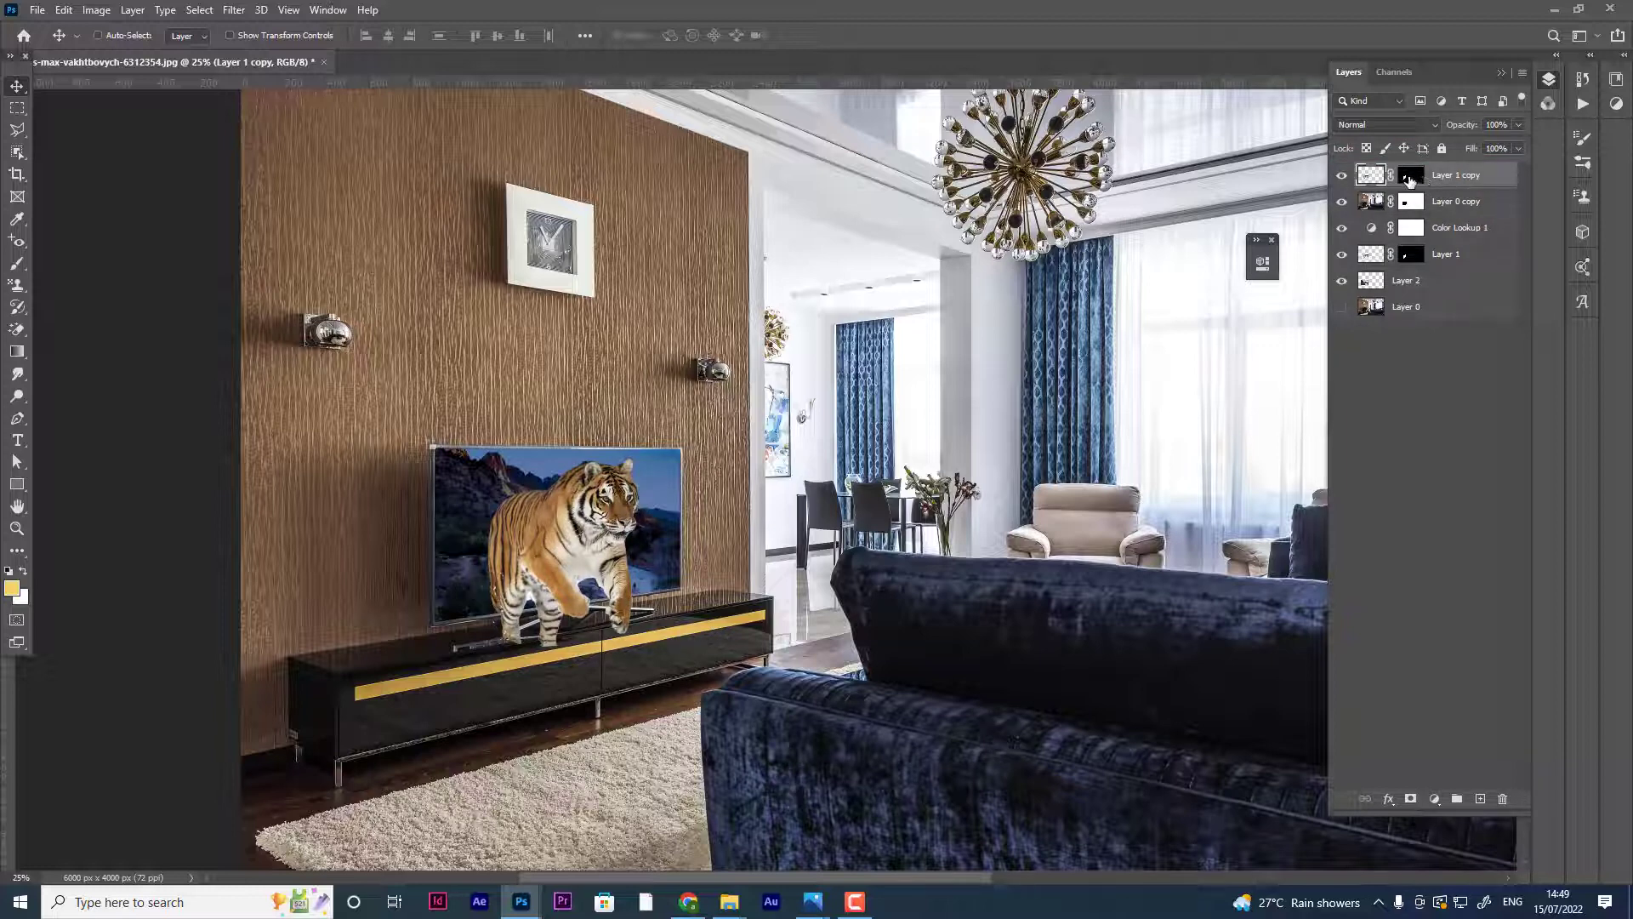
pyautogui.click(1409, 177)
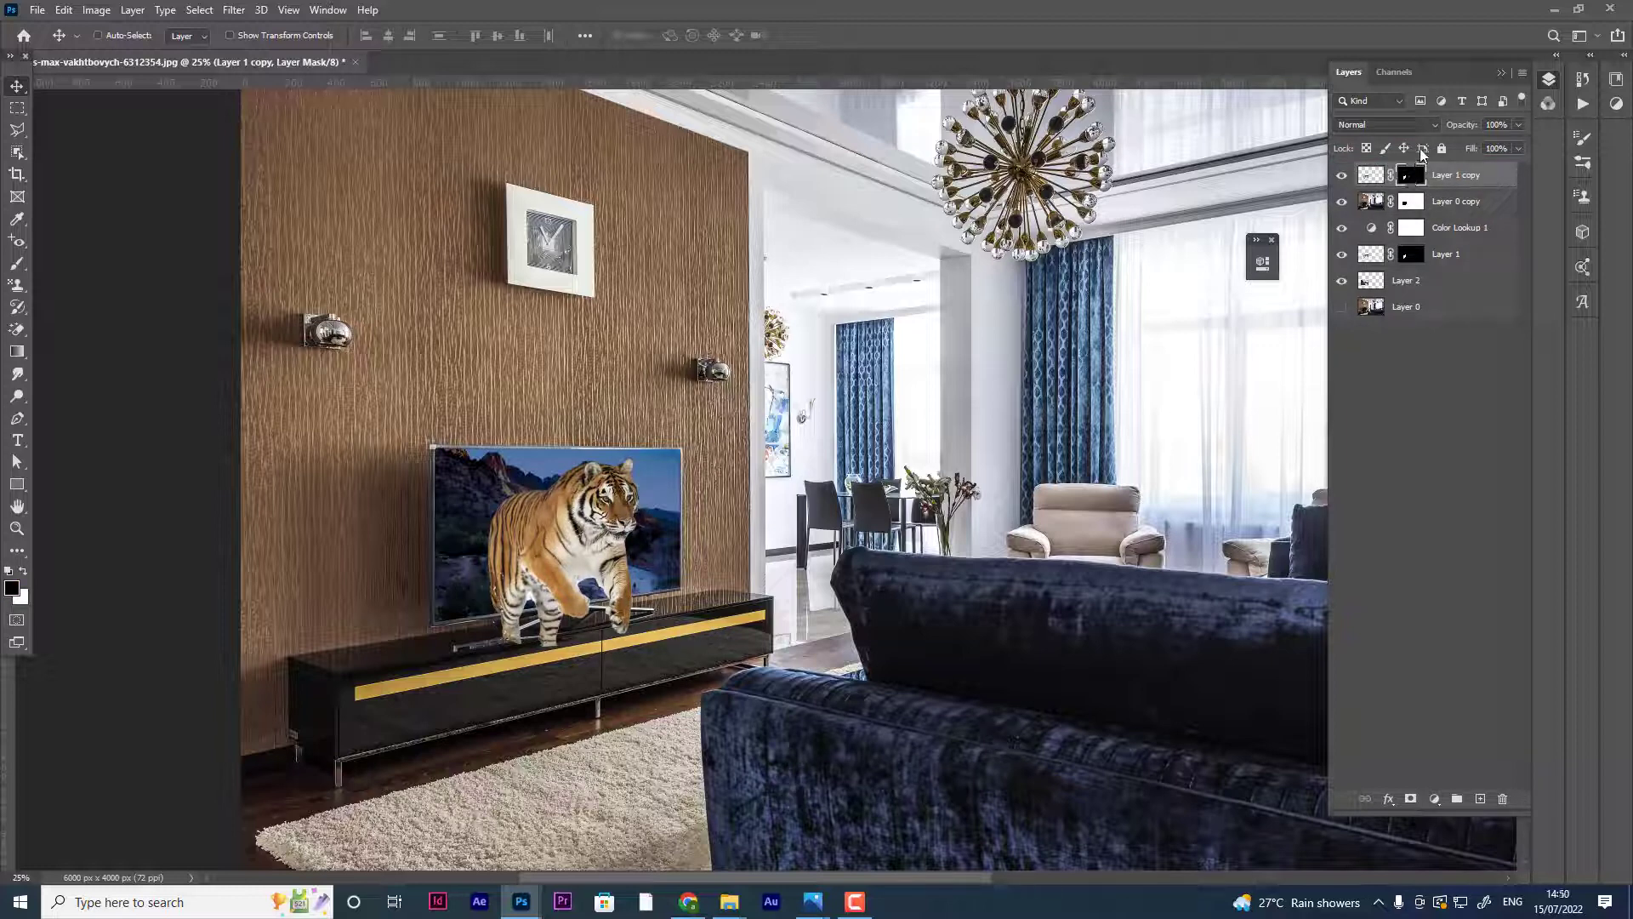
pyautogui.press('b')
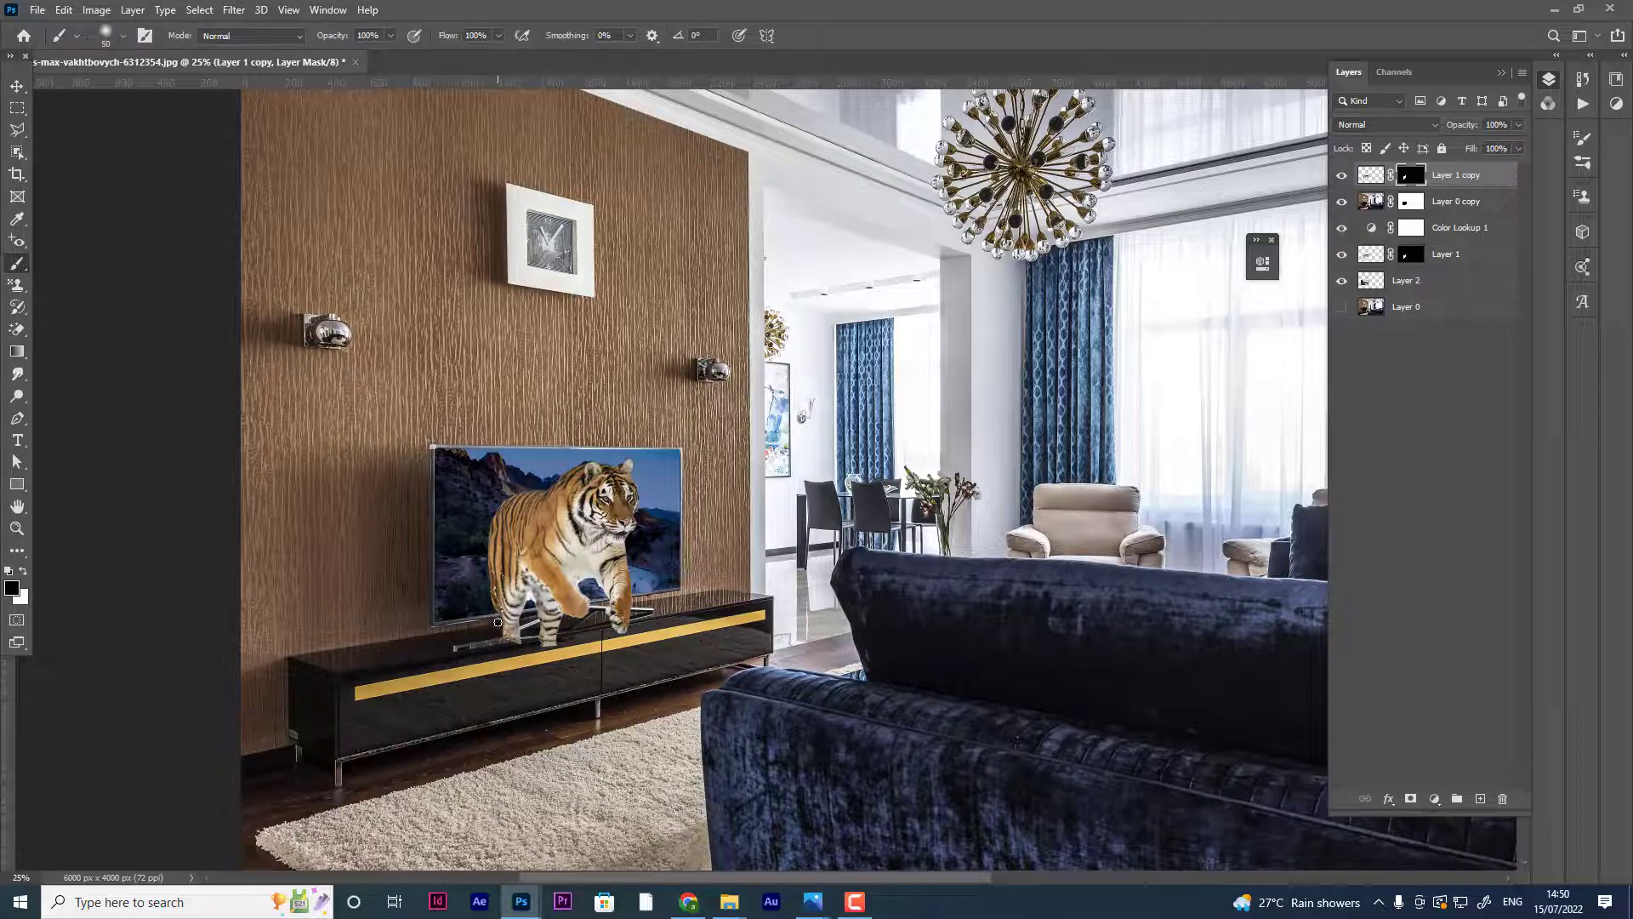
pyautogui.press(']')
pyautogui.press(']')
pyautogui.press(']')
pyautogui.moveTo(529, 646)
pyautogui.mouseDown()
pyautogui.moveTo(626, 619)
pyautogui.moveTo(498, 659)
pyautogui.moveTo(553, 625)
pyautogui.moveTo(500, 640)
pyautogui.moveTo(525, 639)
pyautogui.mouseUp()
# - Move the copy below Color Lookup, duplicate it, and raise Layer 1 copy 2 up the stack
pyautogui.moveTo(1446, 175); pyautogui.dragTo(1446, 228)
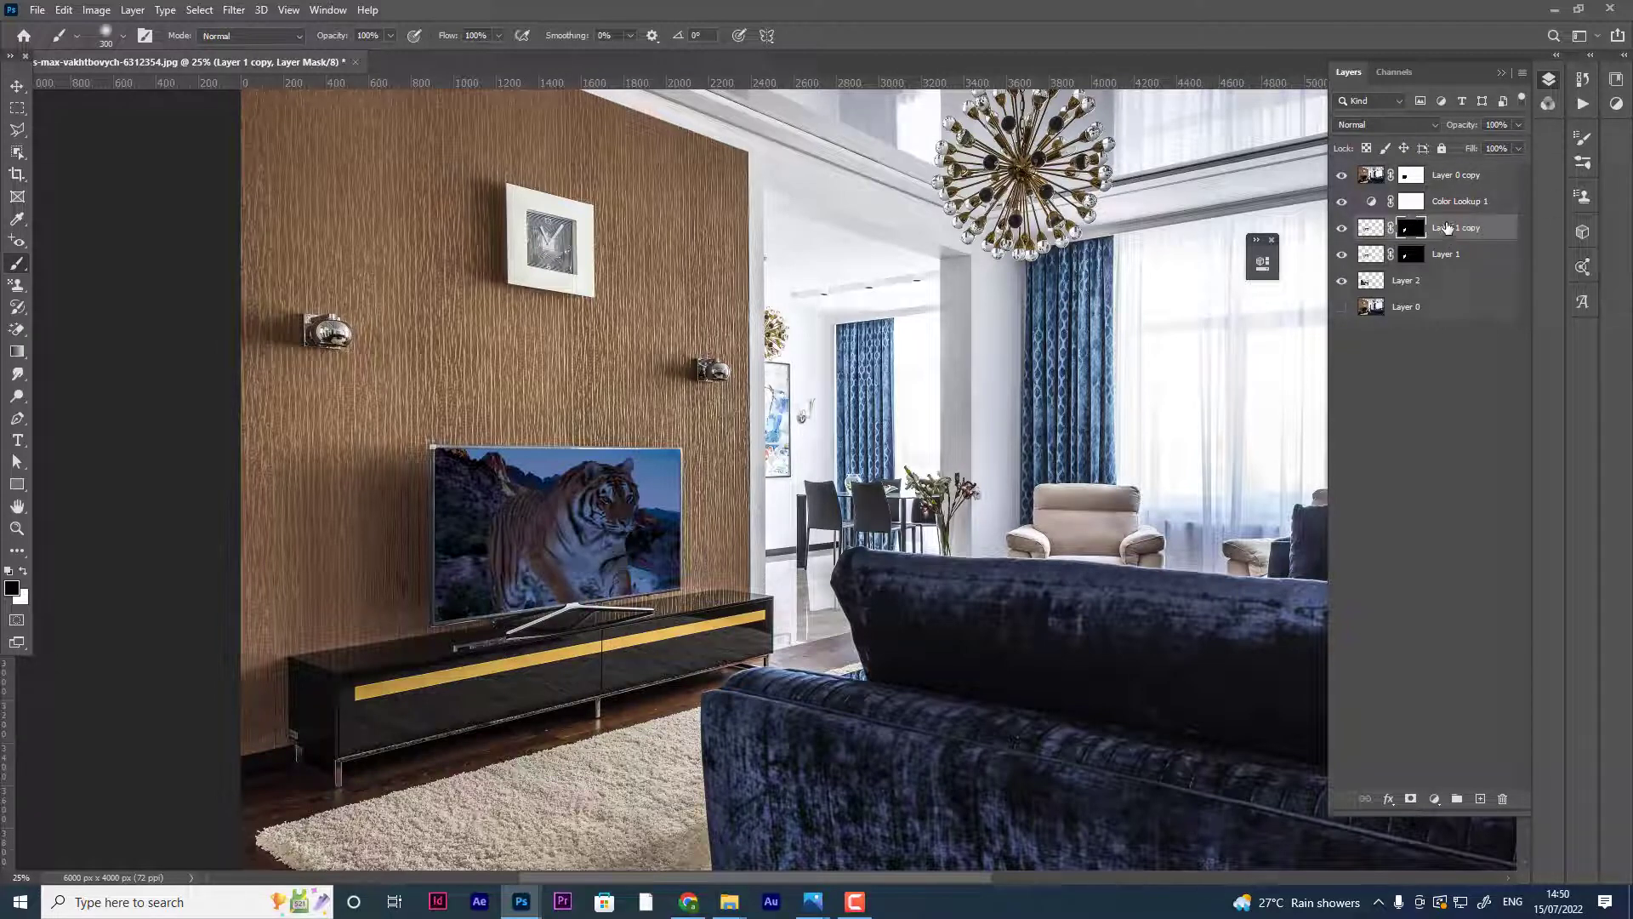
pyautogui.hotkey('ctrl', 'j')
pyautogui.moveTo(1453, 221); pyautogui.dragTo(1439, 168)
# - Undo the stray dabs, then paint black on Layer 1 copy 2's mask so the stand shows over the paws
pyautogui.press(']')
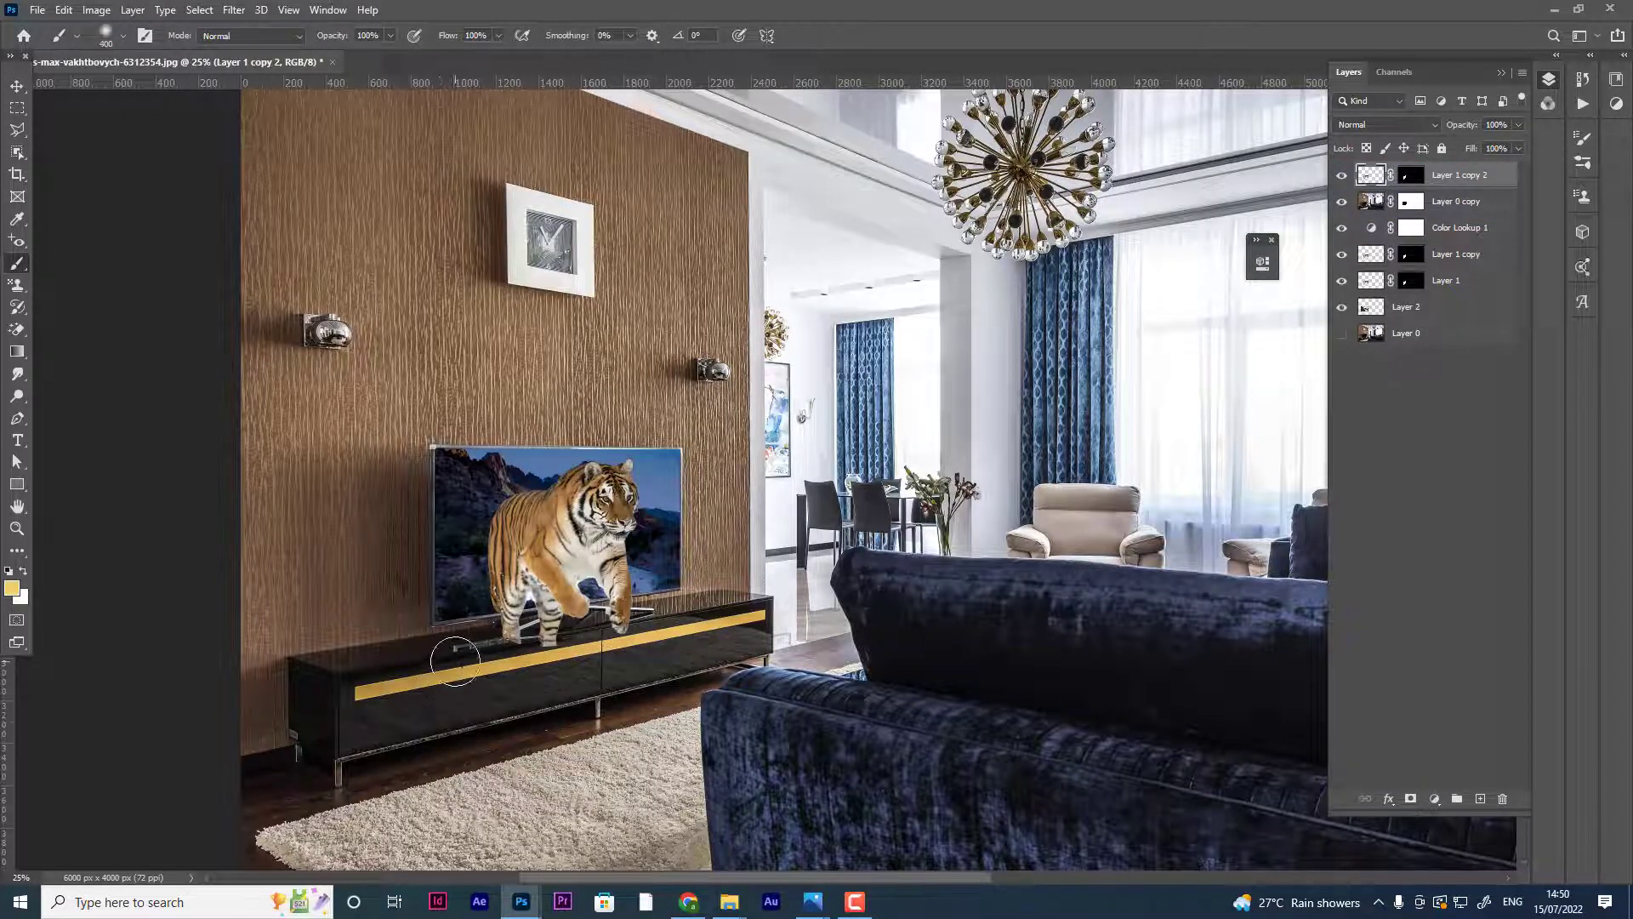
pyautogui.press('[')
pyautogui.press('[')
pyautogui.press('[')
pyautogui.press('[')
pyautogui.press('[')
pyautogui.press('[')
pyautogui.click(509, 620)
pyautogui.hotkey('ctrl', 'z')
pyautogui.click(1408, 175)
pyautogui.press('d')
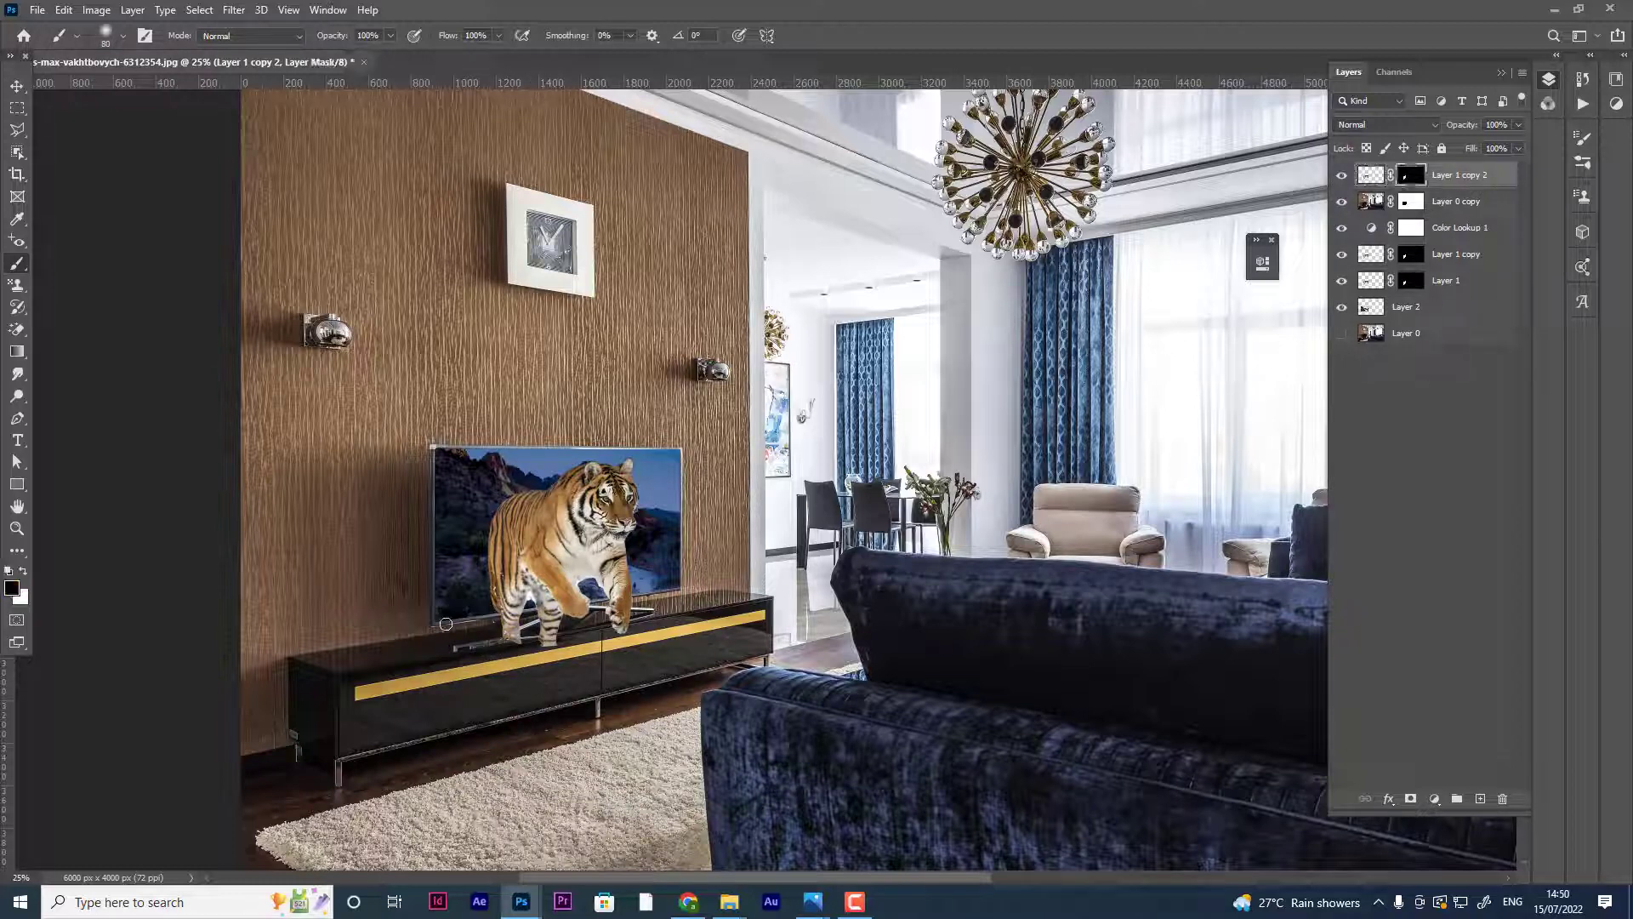
pyautogui.moveTo(492, 626)
pyautogui.mouseDown()
pyautogui.moveTo(553, 621)
pyautogui.moveTo(510, 642)
pyautogui.moveTo(550, 633)
pyautogui.mouseUp()
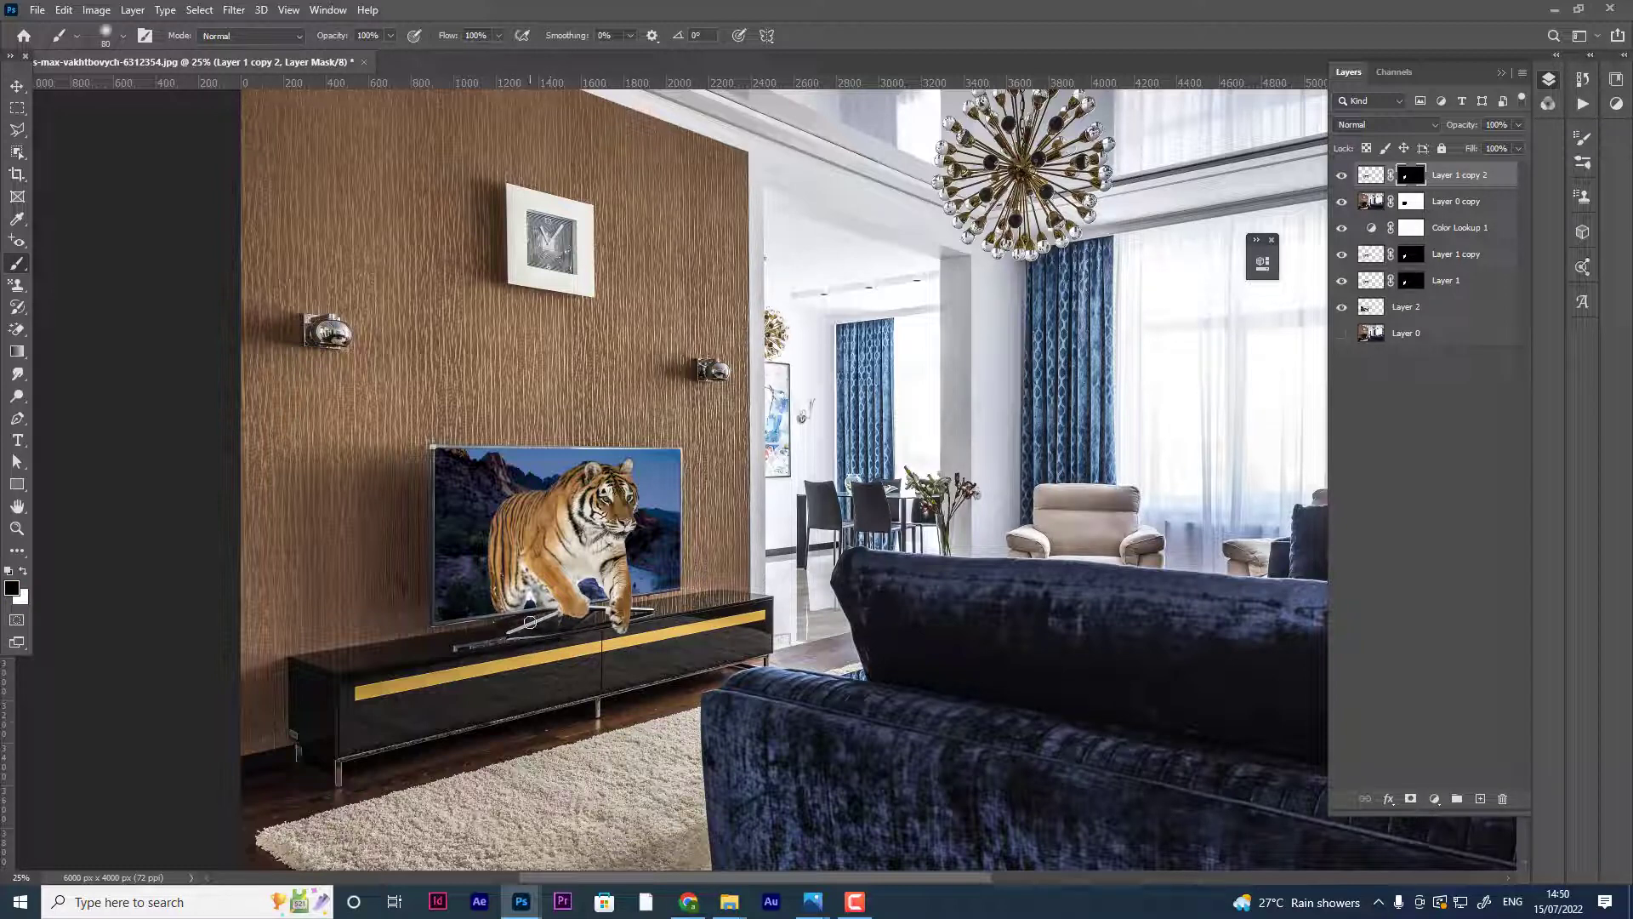
# - Zoom to 50% on the TV and shrink the brush for finer masking
pyautogui.hotkey('ctrl', '+')
pyautogui.hotkey('ctrl', '+')
pyautogui.scroll(-3, 530, 622)
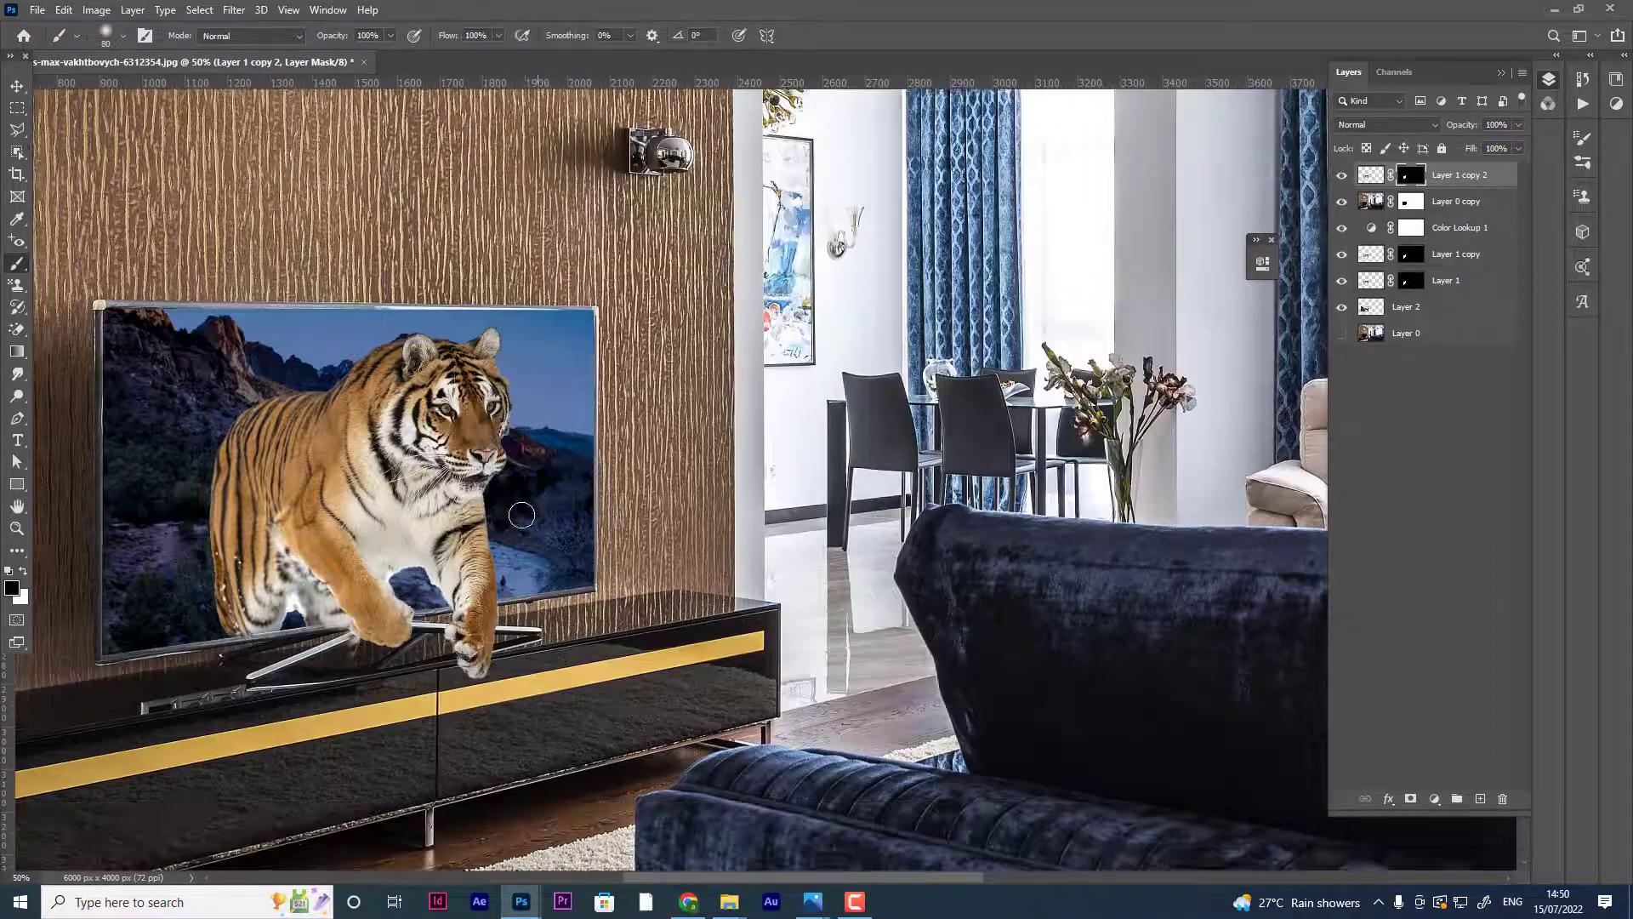
pyautogui.scroll(-2, 518, 514)
pyautogui.press('[')
pyautogui.press('[')
pyautogui.press('[')
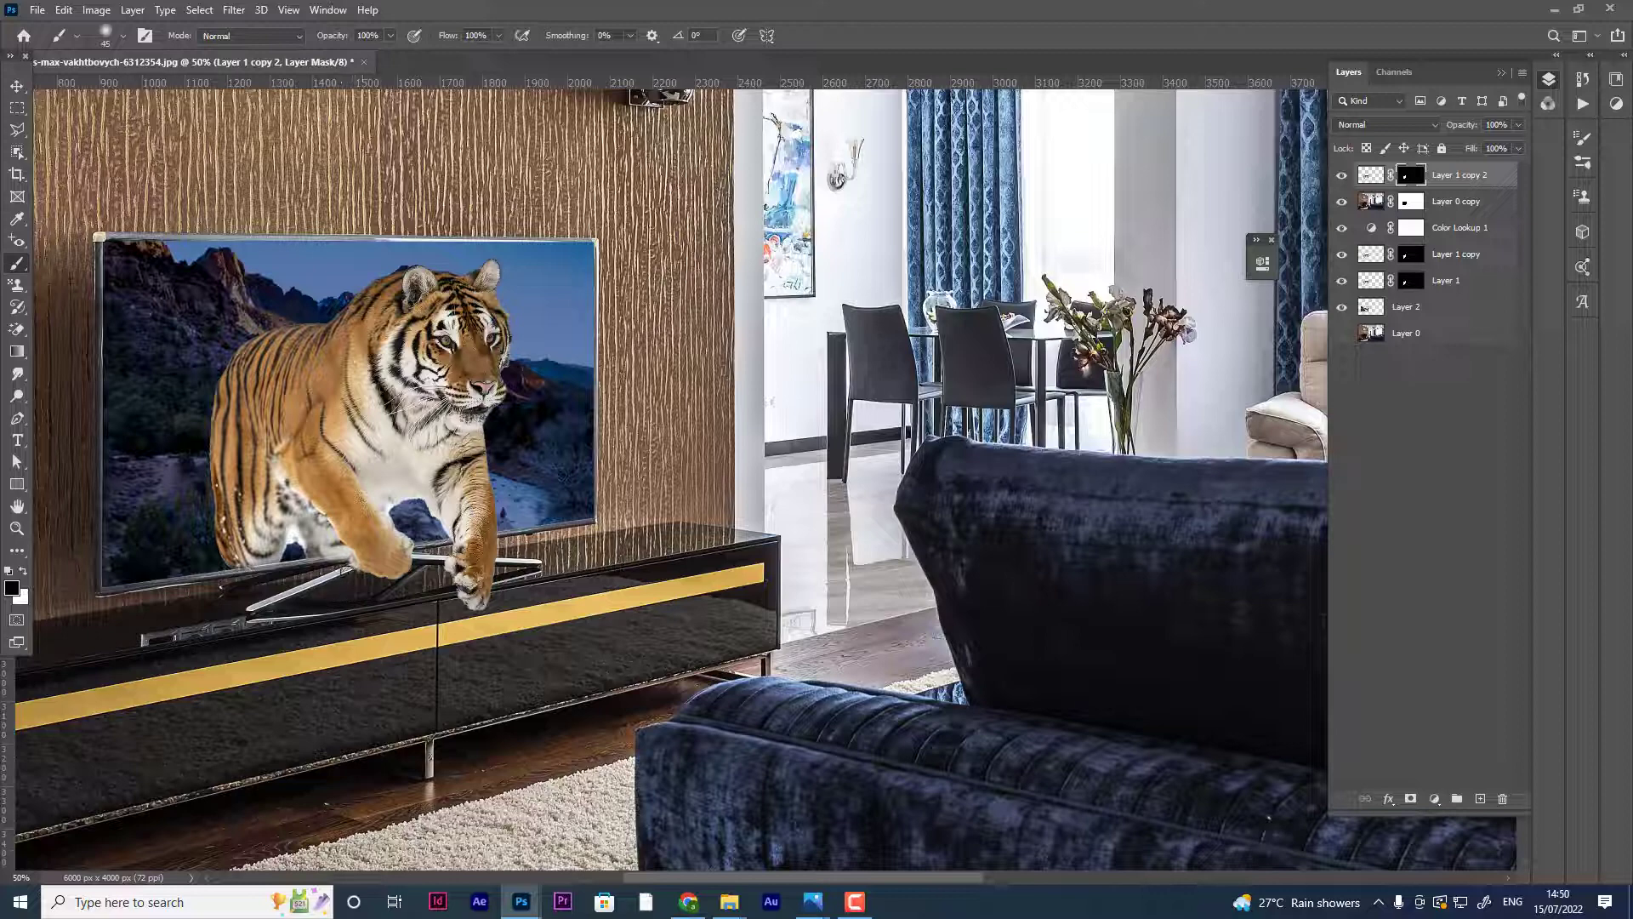
# - Glance at Chrome's tiger jump image results, then return to Photoshop
pyautogui.click(693, 904)
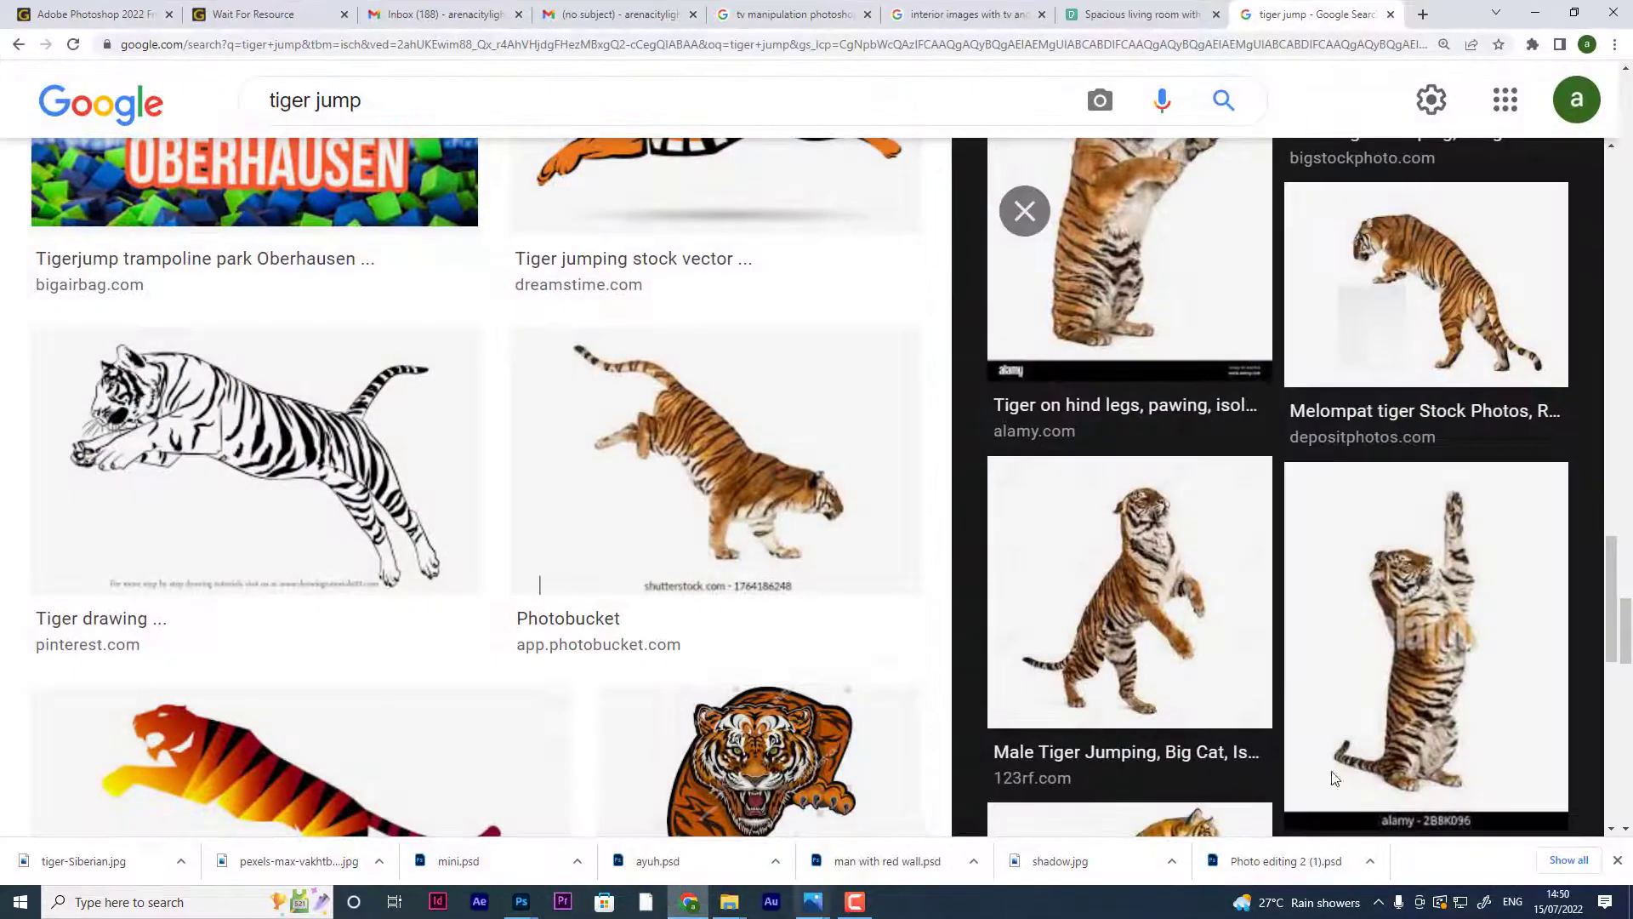
pyautogui.click(521, 901)
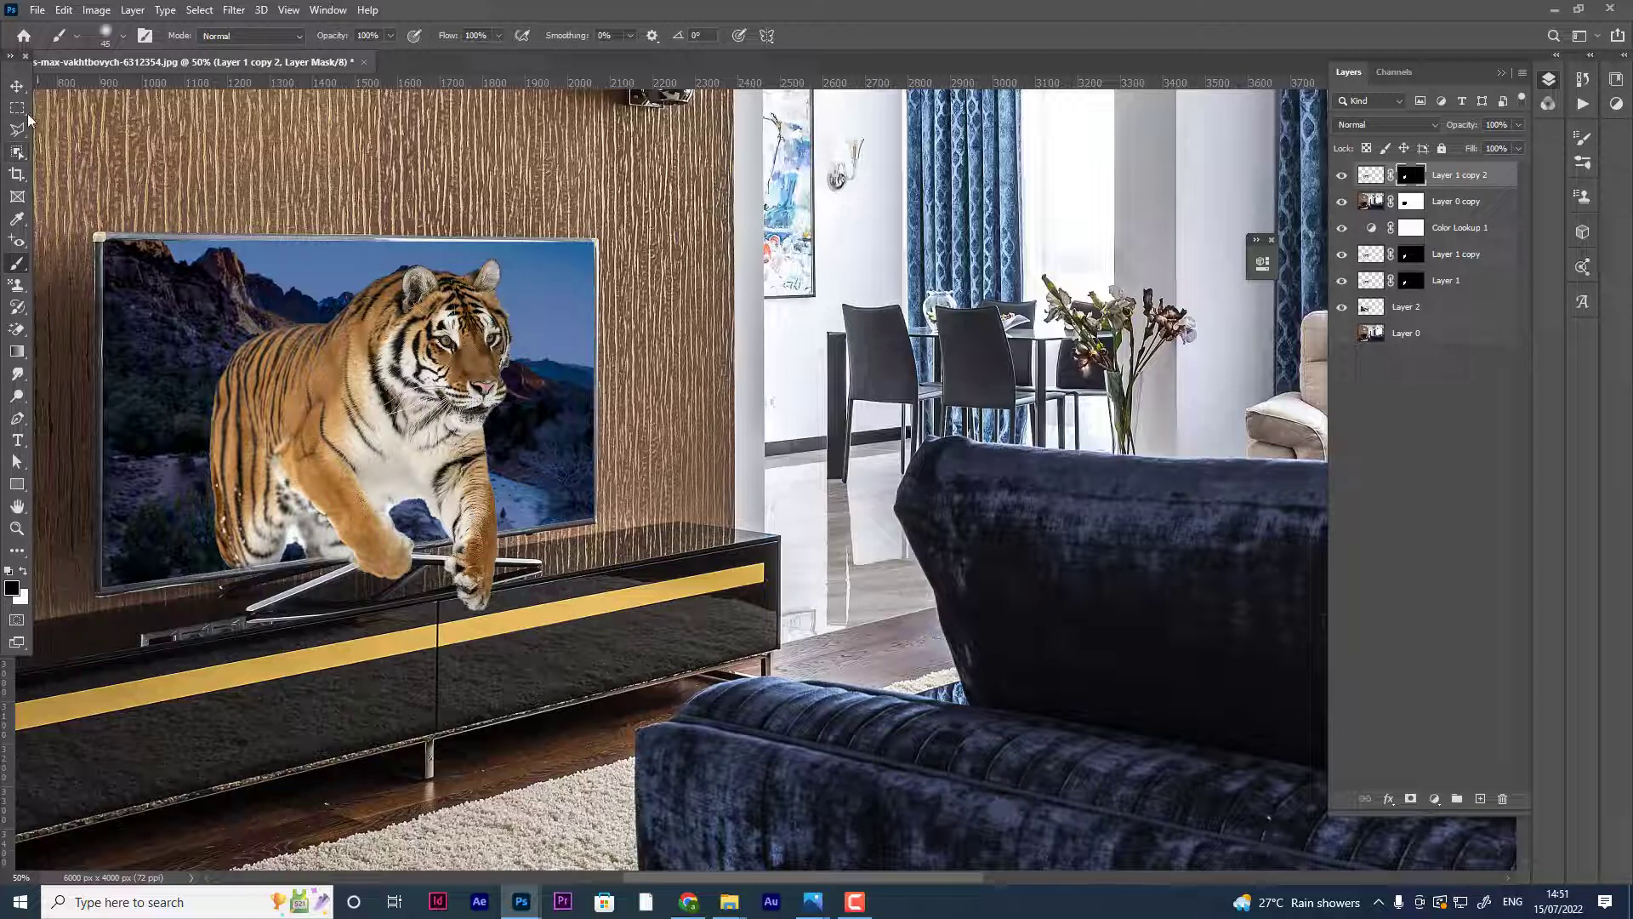
# - Make a rectangular selection around the tiger on Layer 1 copy 2's pixels
pyautogui.click(17, 151)
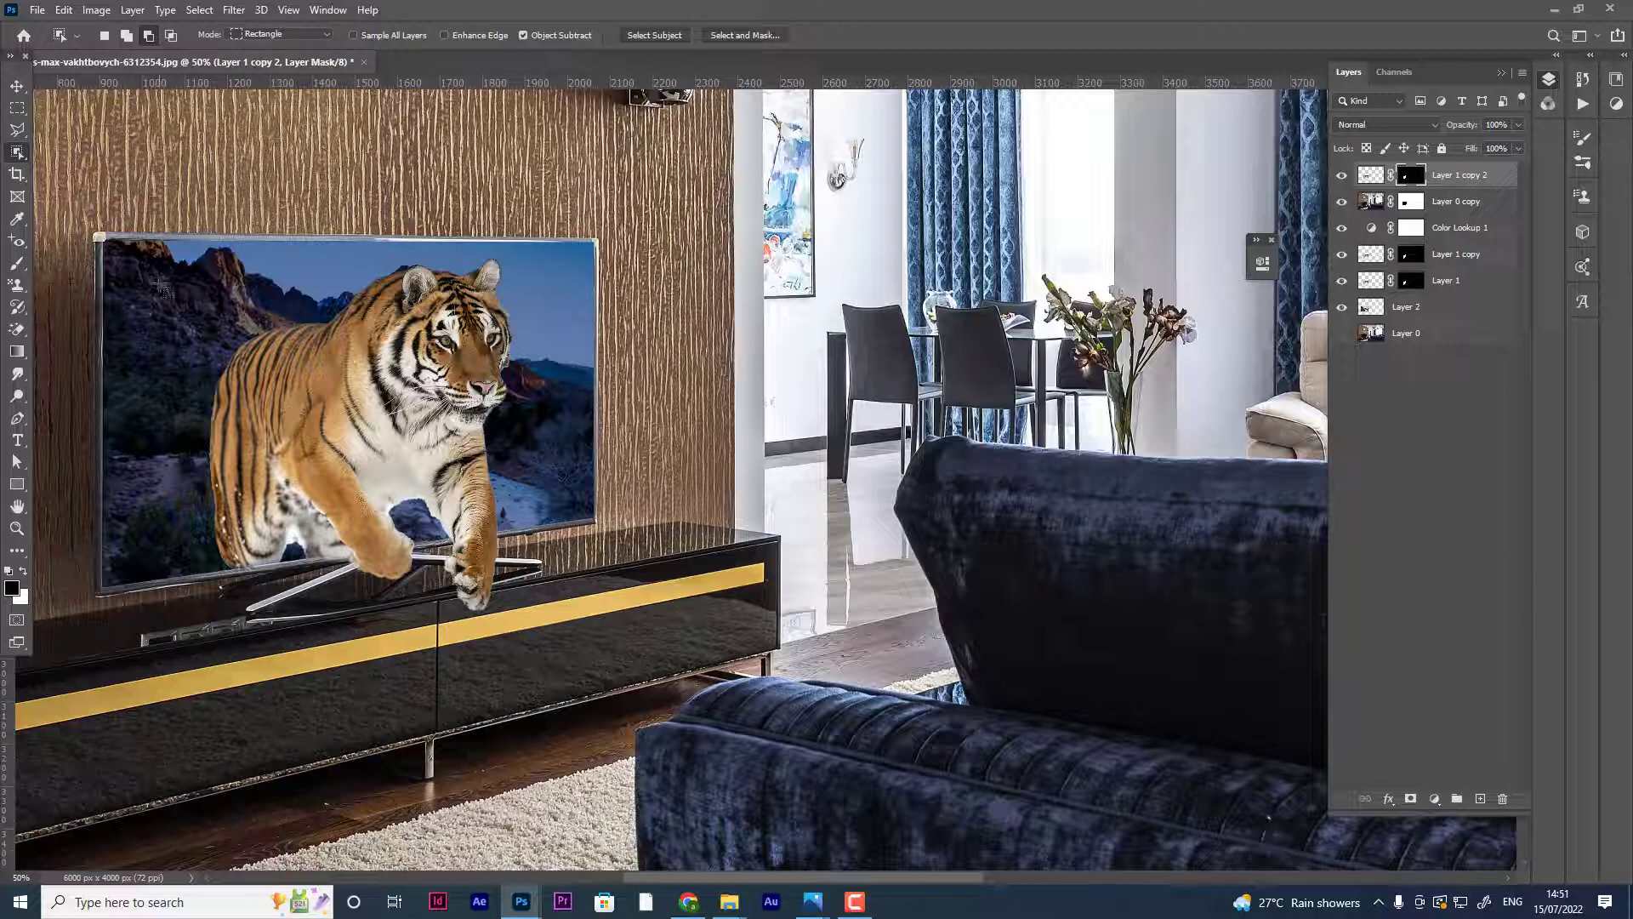
pyautogui.moveTo(159, 284); pyautogui.dragTo(316, 566)
pyautogui.hotkey('ctrl', 'd')
pyautogui.click(1370, 175)
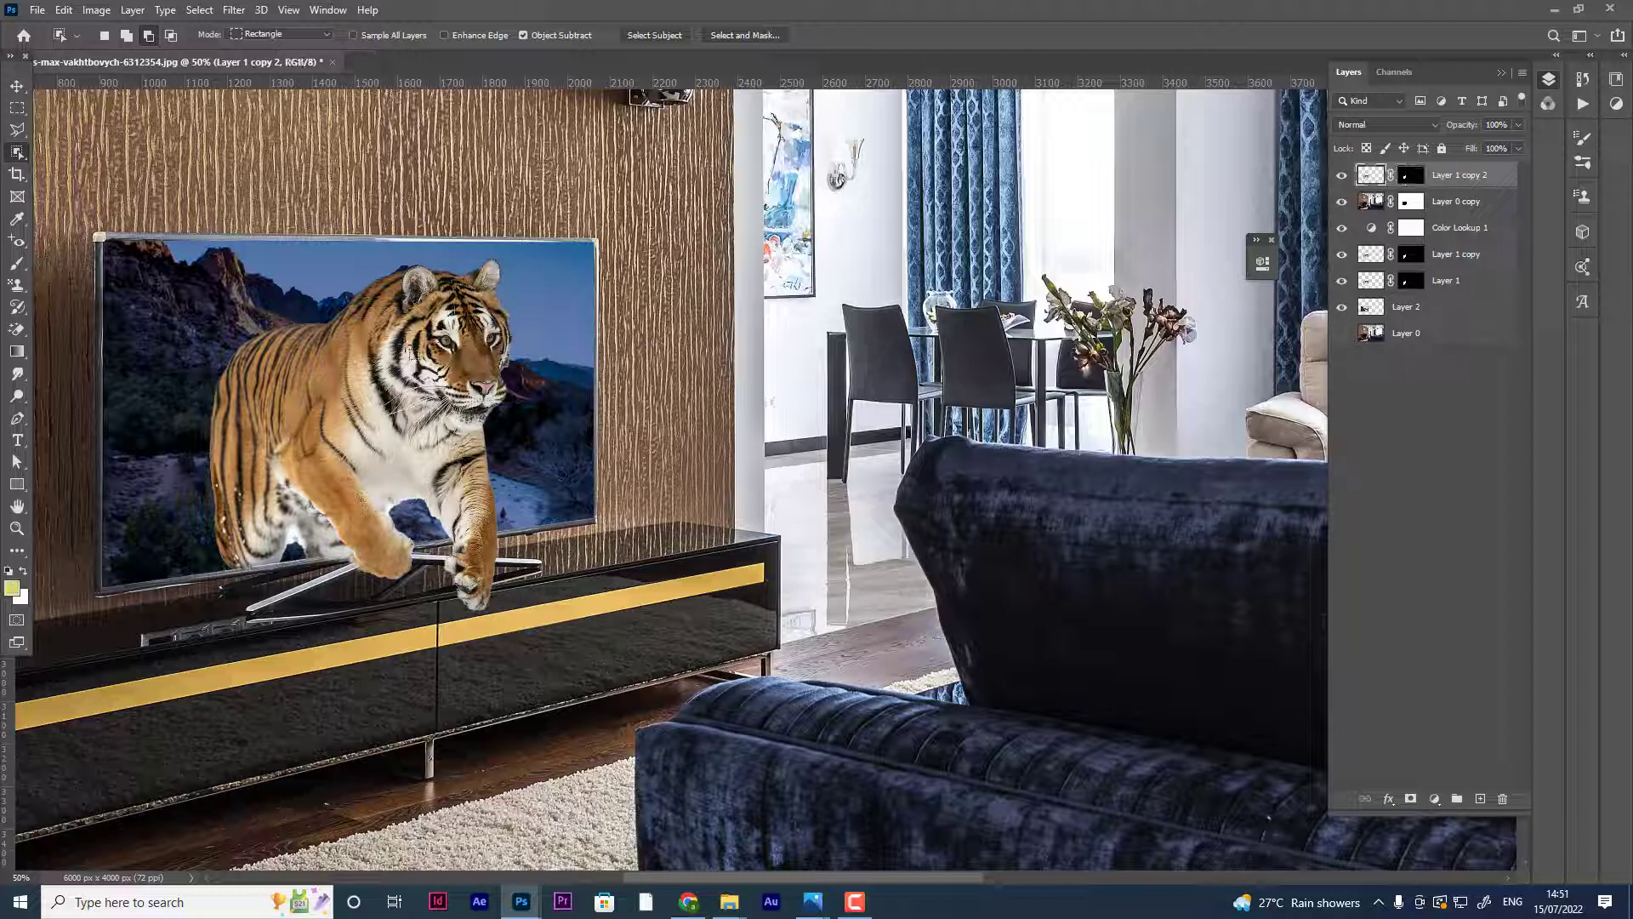
pyautogui.moveTo(181, 279); pyautogui.dragTo(290, 577)
# - On a new layer, paint the sofa's sampled dark navy over the tiger's back and rear leg
pyautogui.click(1479, 799)
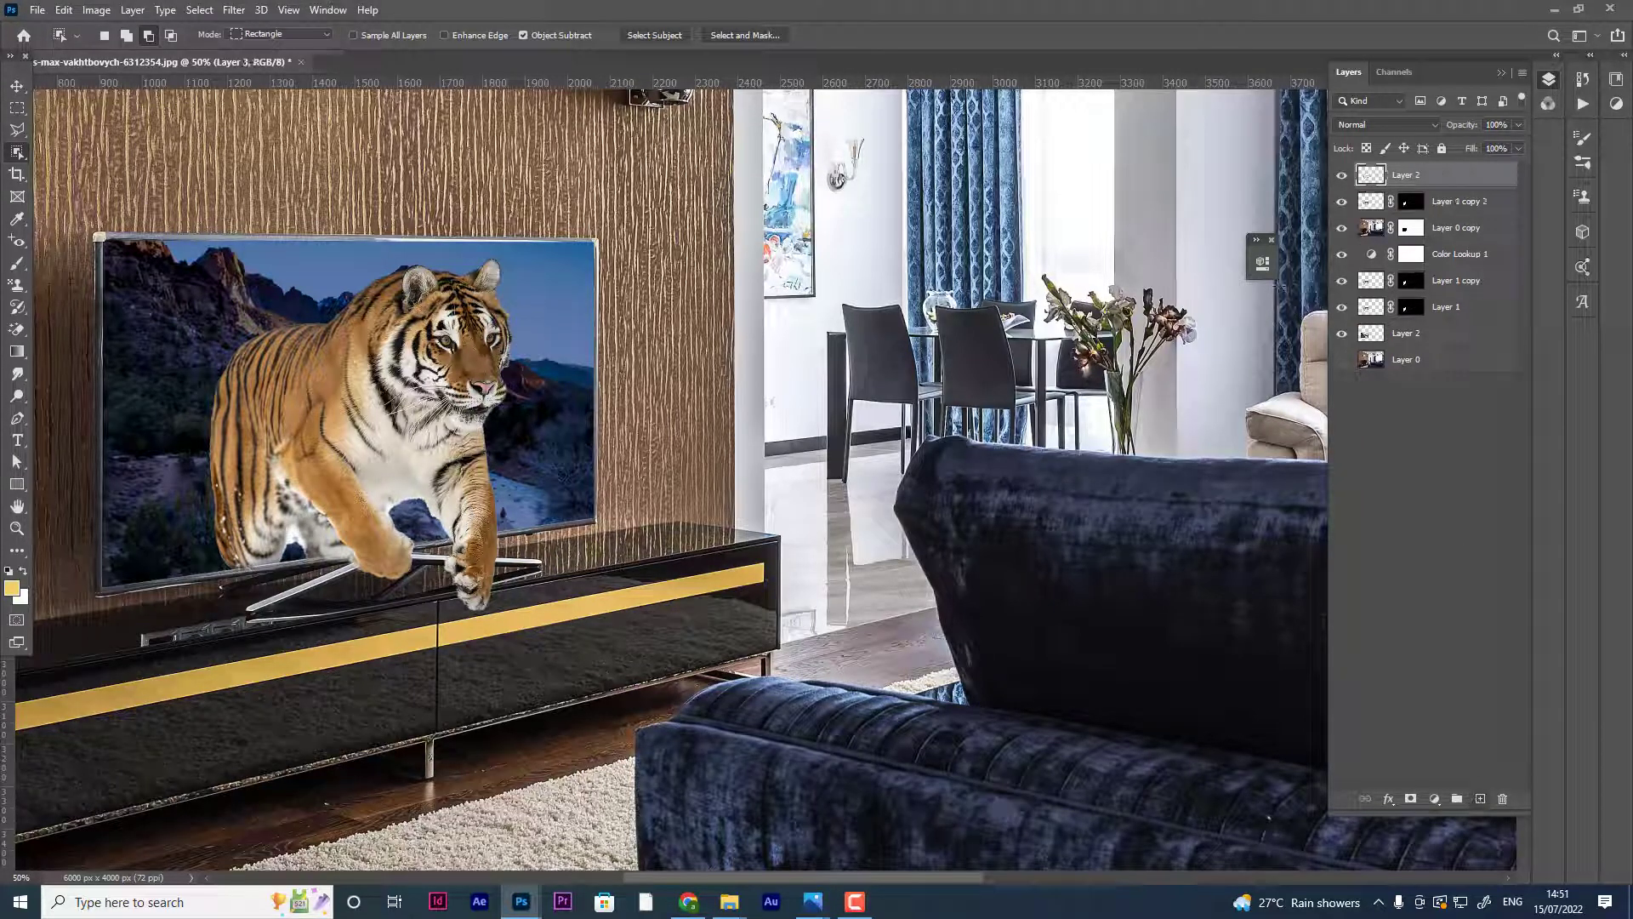
pyautogui.press('b')
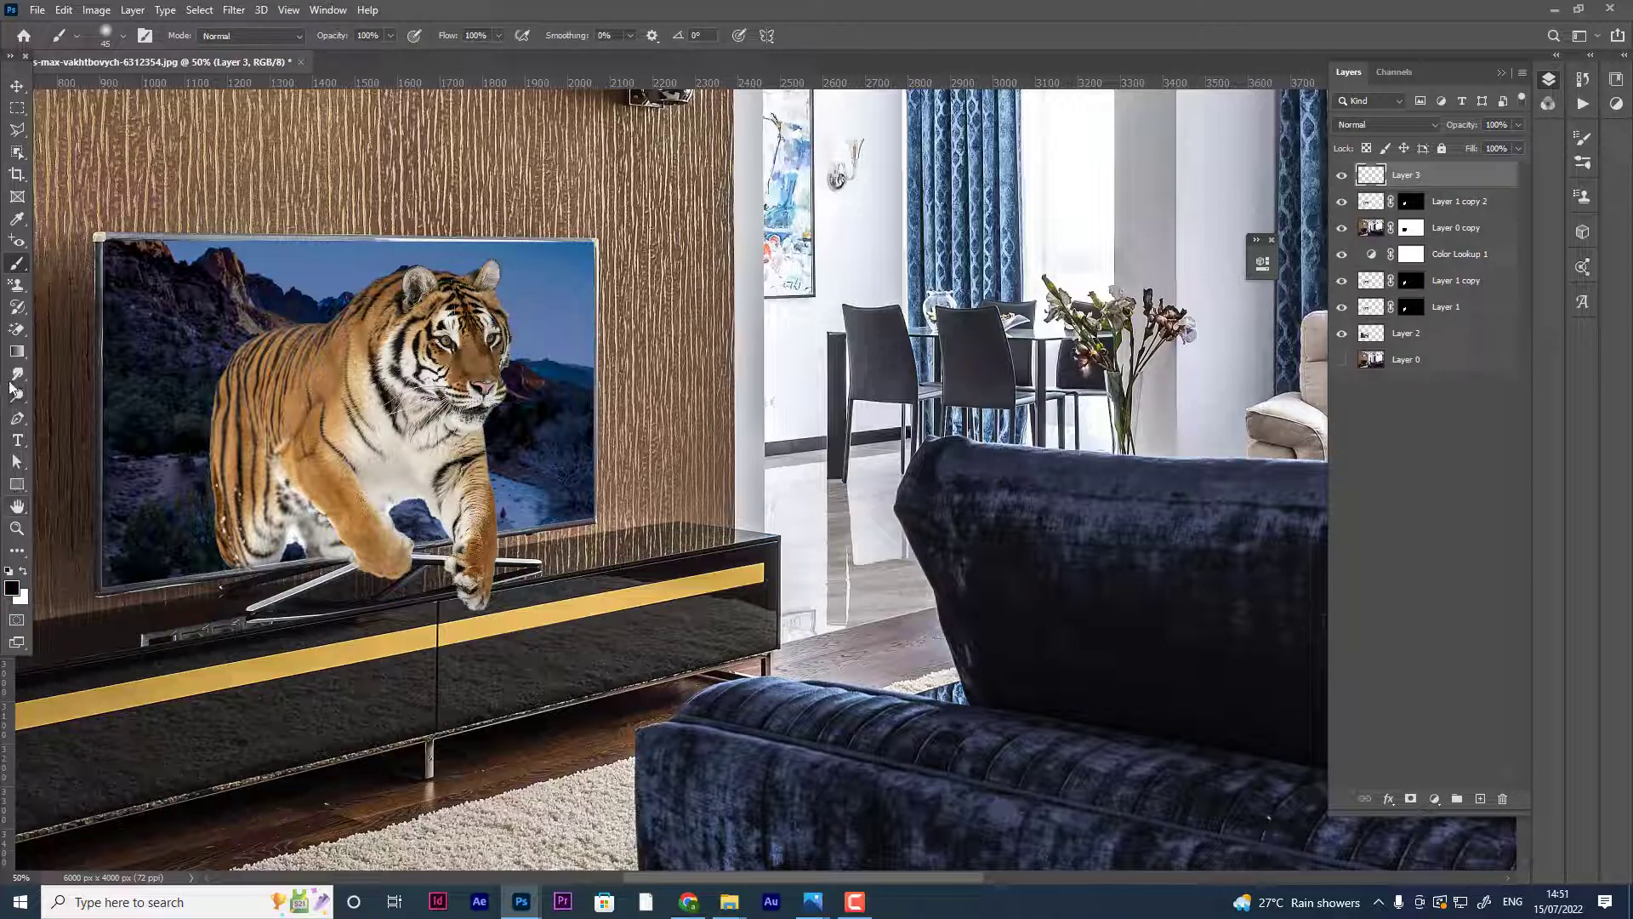
pyautogui.click(17, 221)
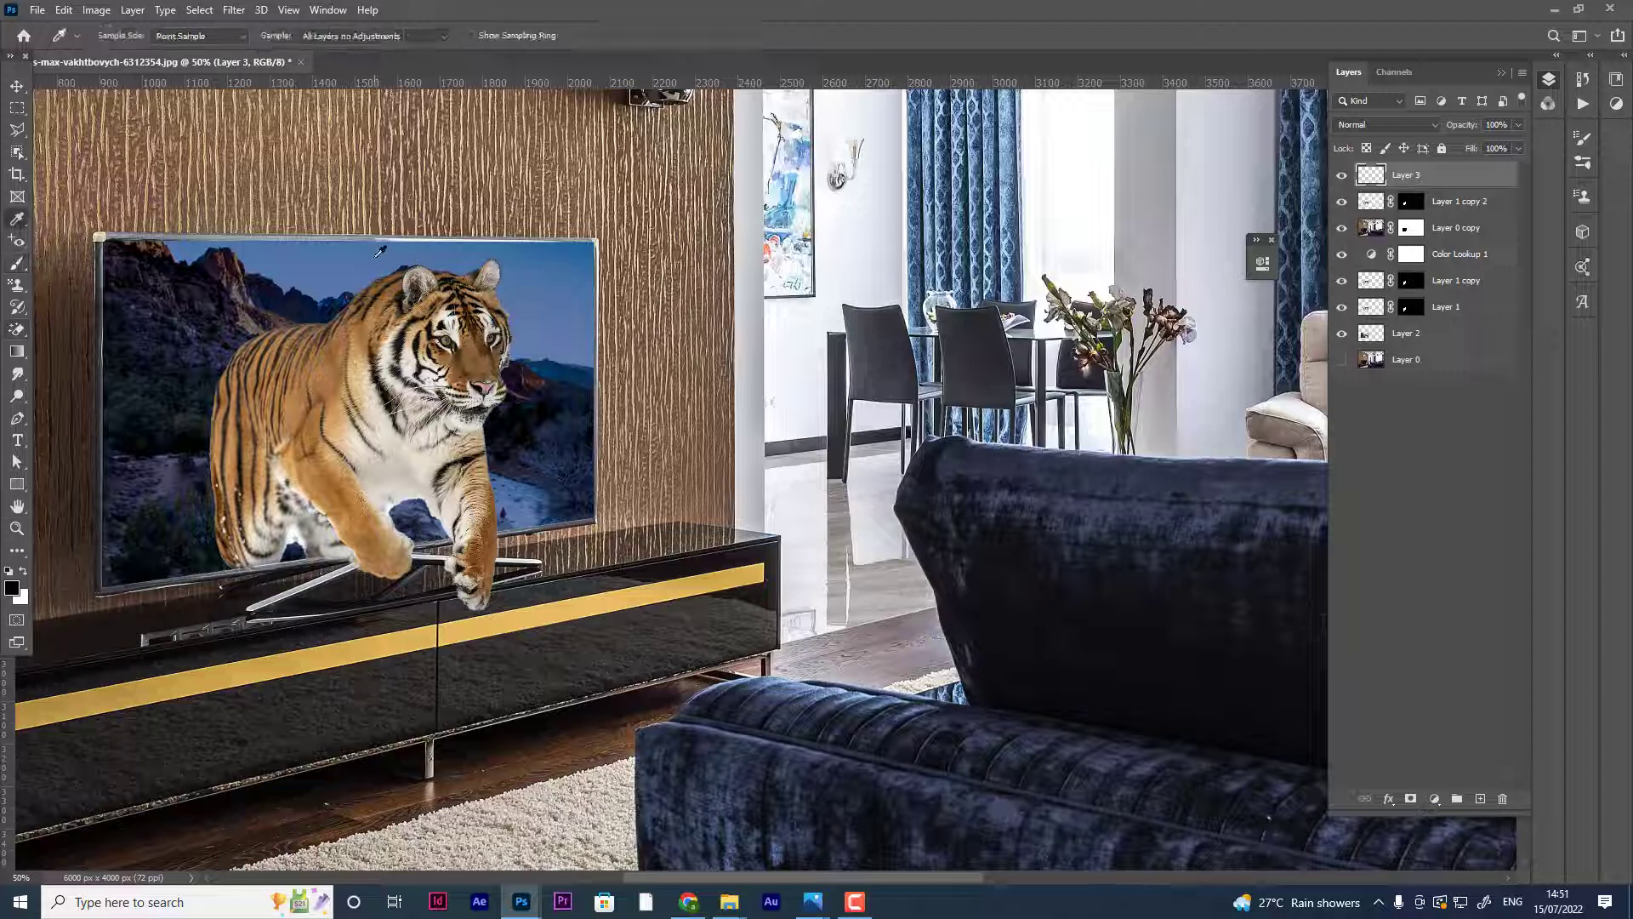
pyautogui.click(370, 248)
pyautogui.click(724, 777)
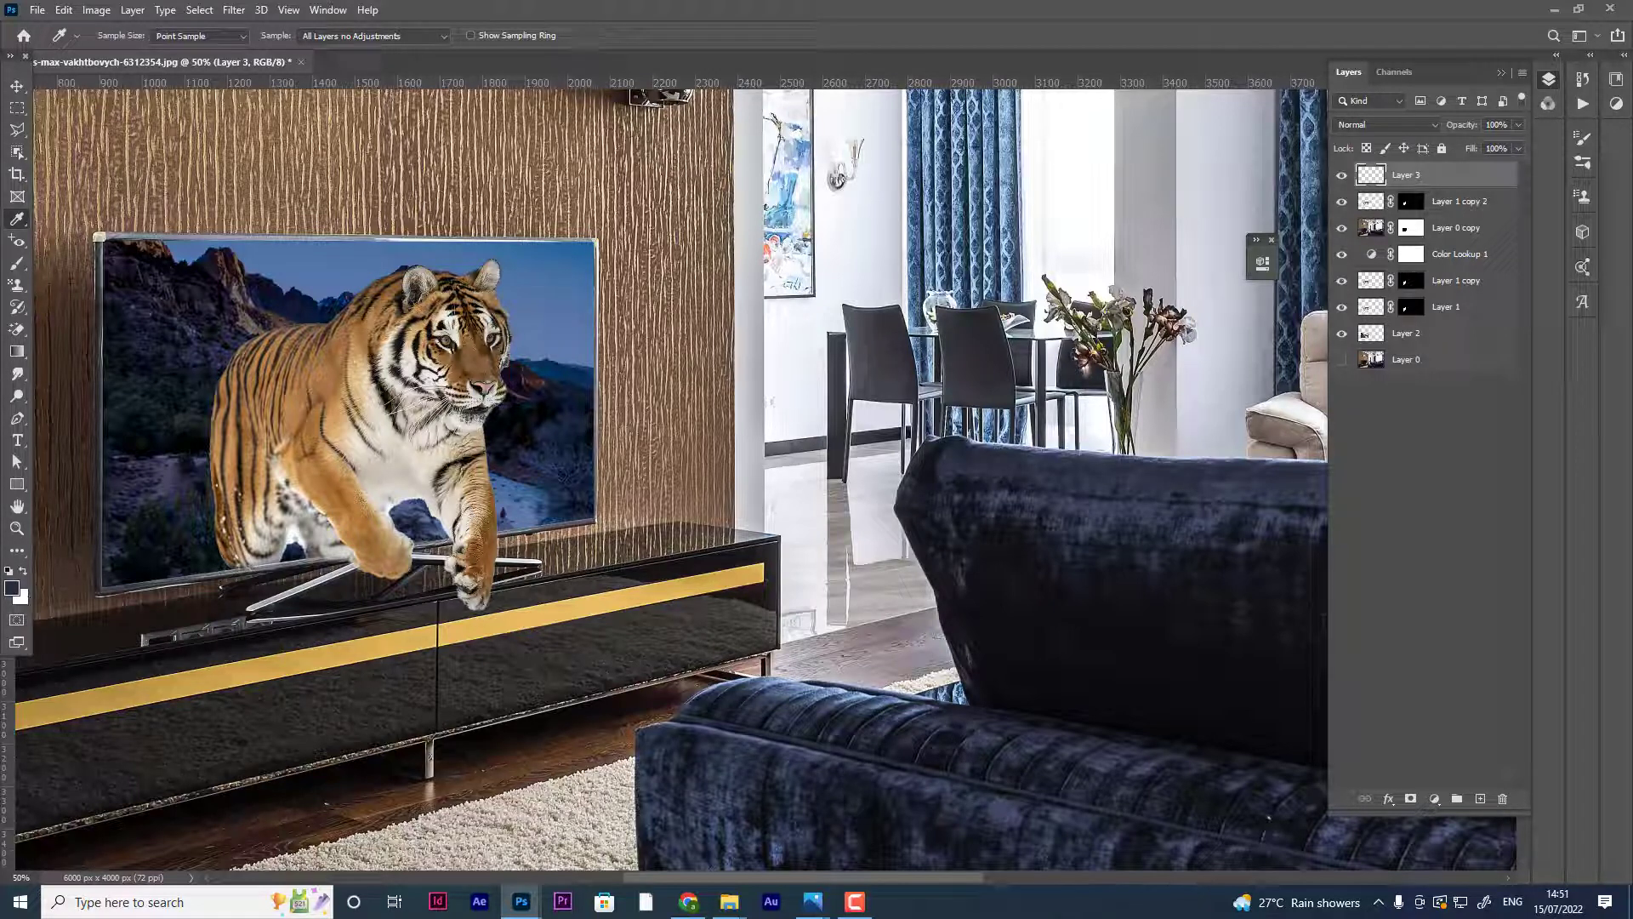
pyautogui.press('b')
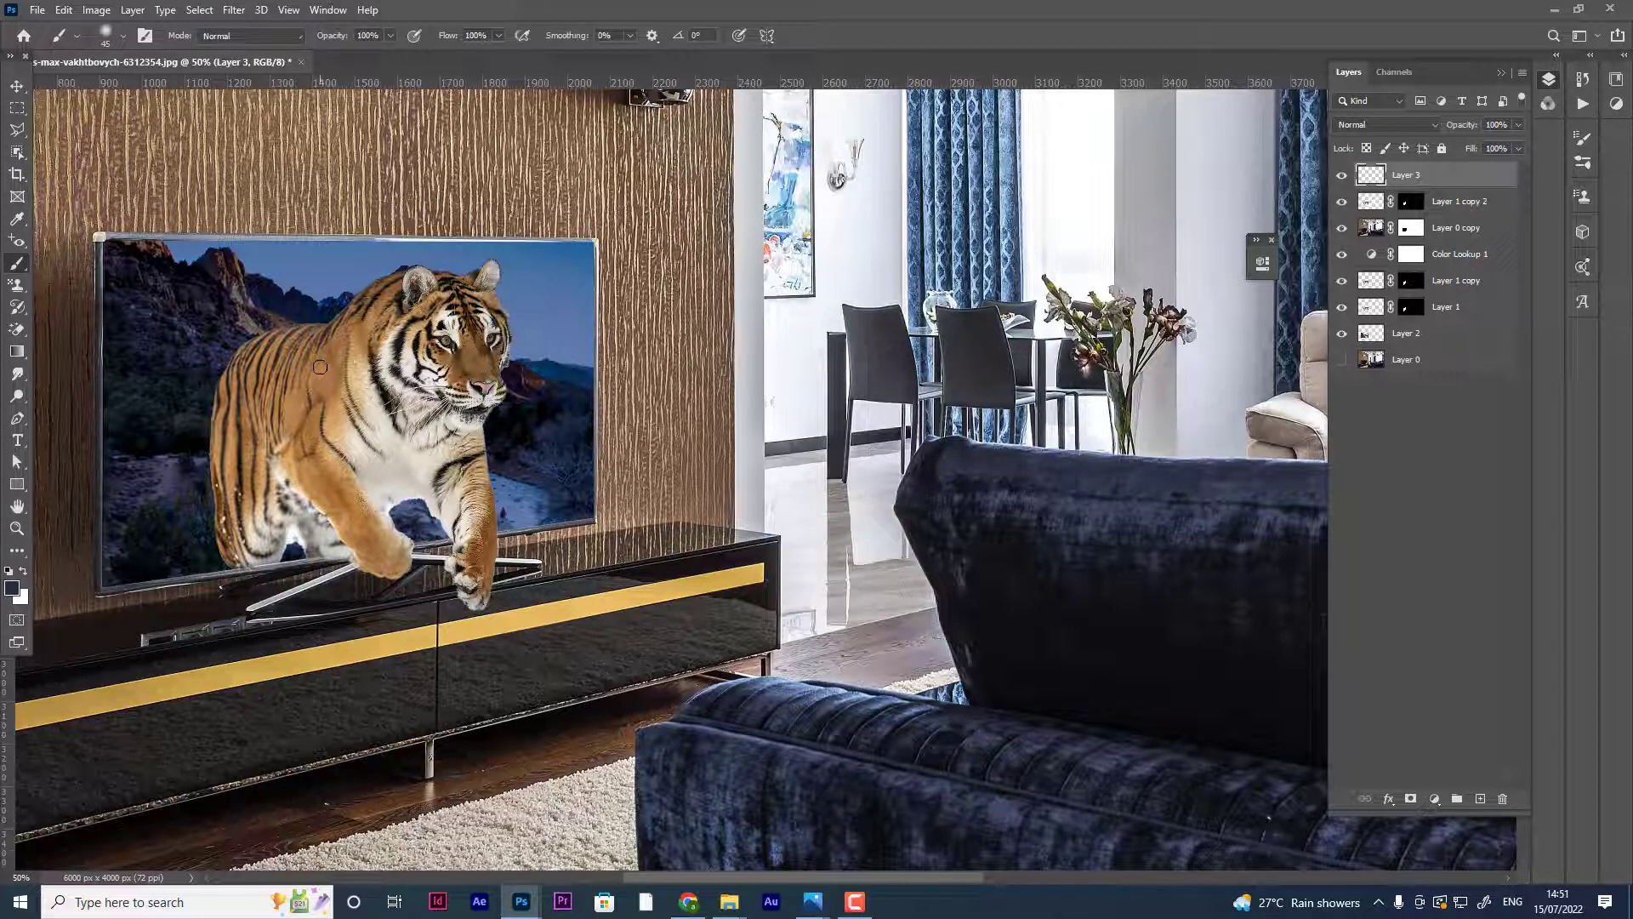
pyautogui.press(']')
pyautogui.press(']')
pyautogui.press(']')
pyautogui.press(']')
pyautogui.press(']')
pyautogui.press(']')
pyautogui.moveTo(255, 349)
pyautogui.mouseDown()
pyautogui.moveTo(240, 517)
pyautogui.moveTo(255, 346)
pyautogui.moveTo(284, 365)
pyautogui.moveTo(219, 510)
pyautogui.mouseUp()
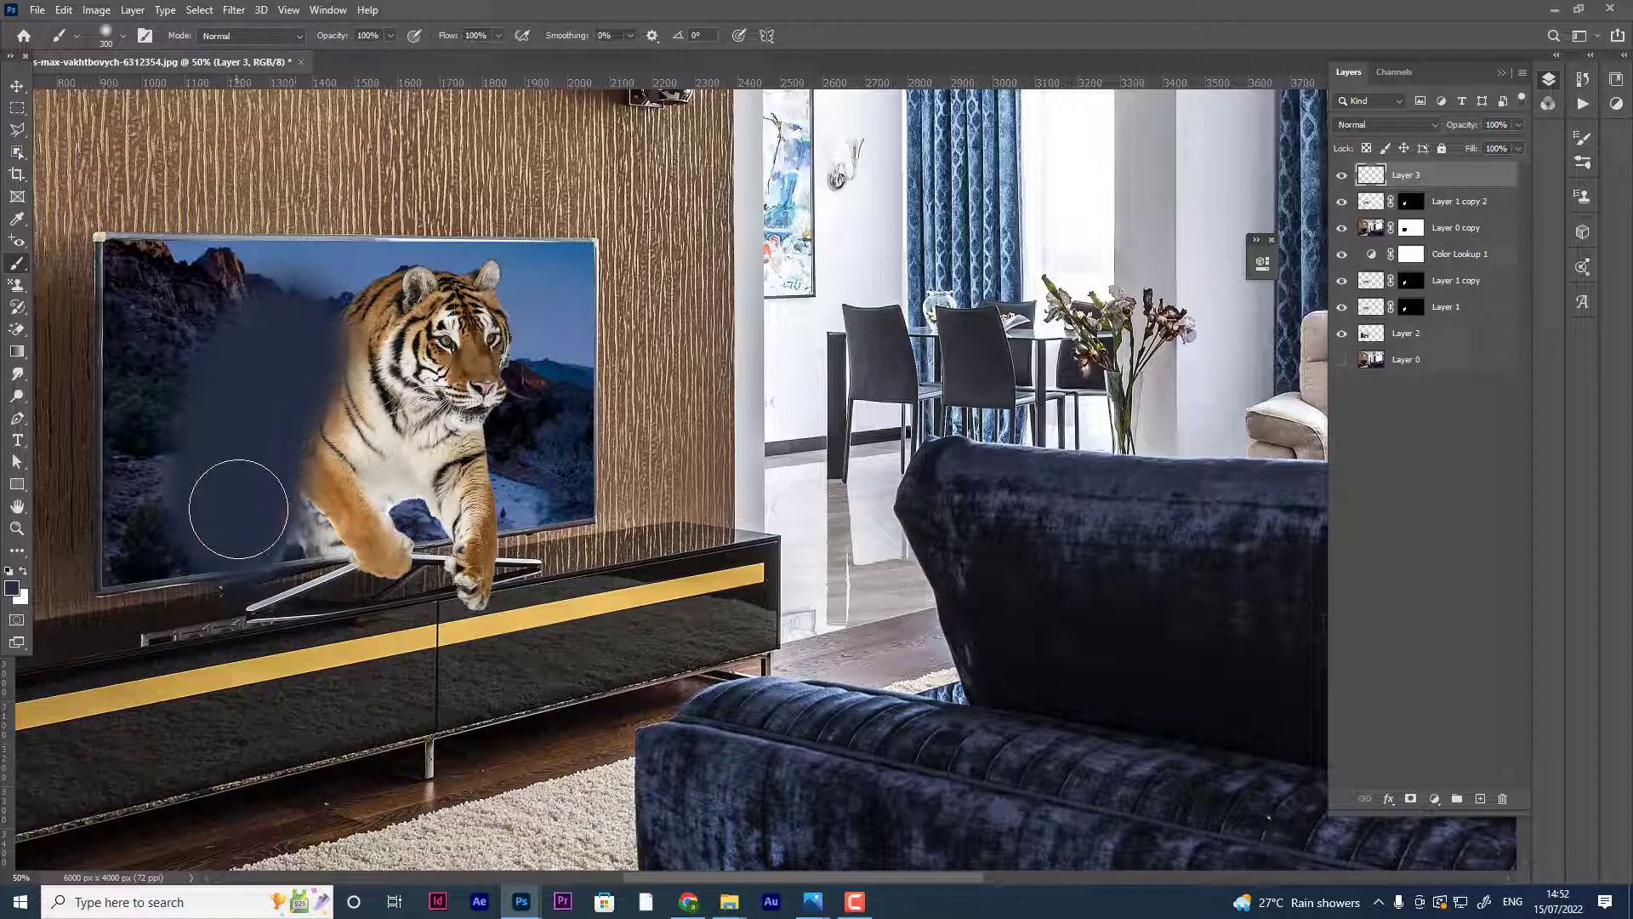
pyautogui.click(1386, 125)
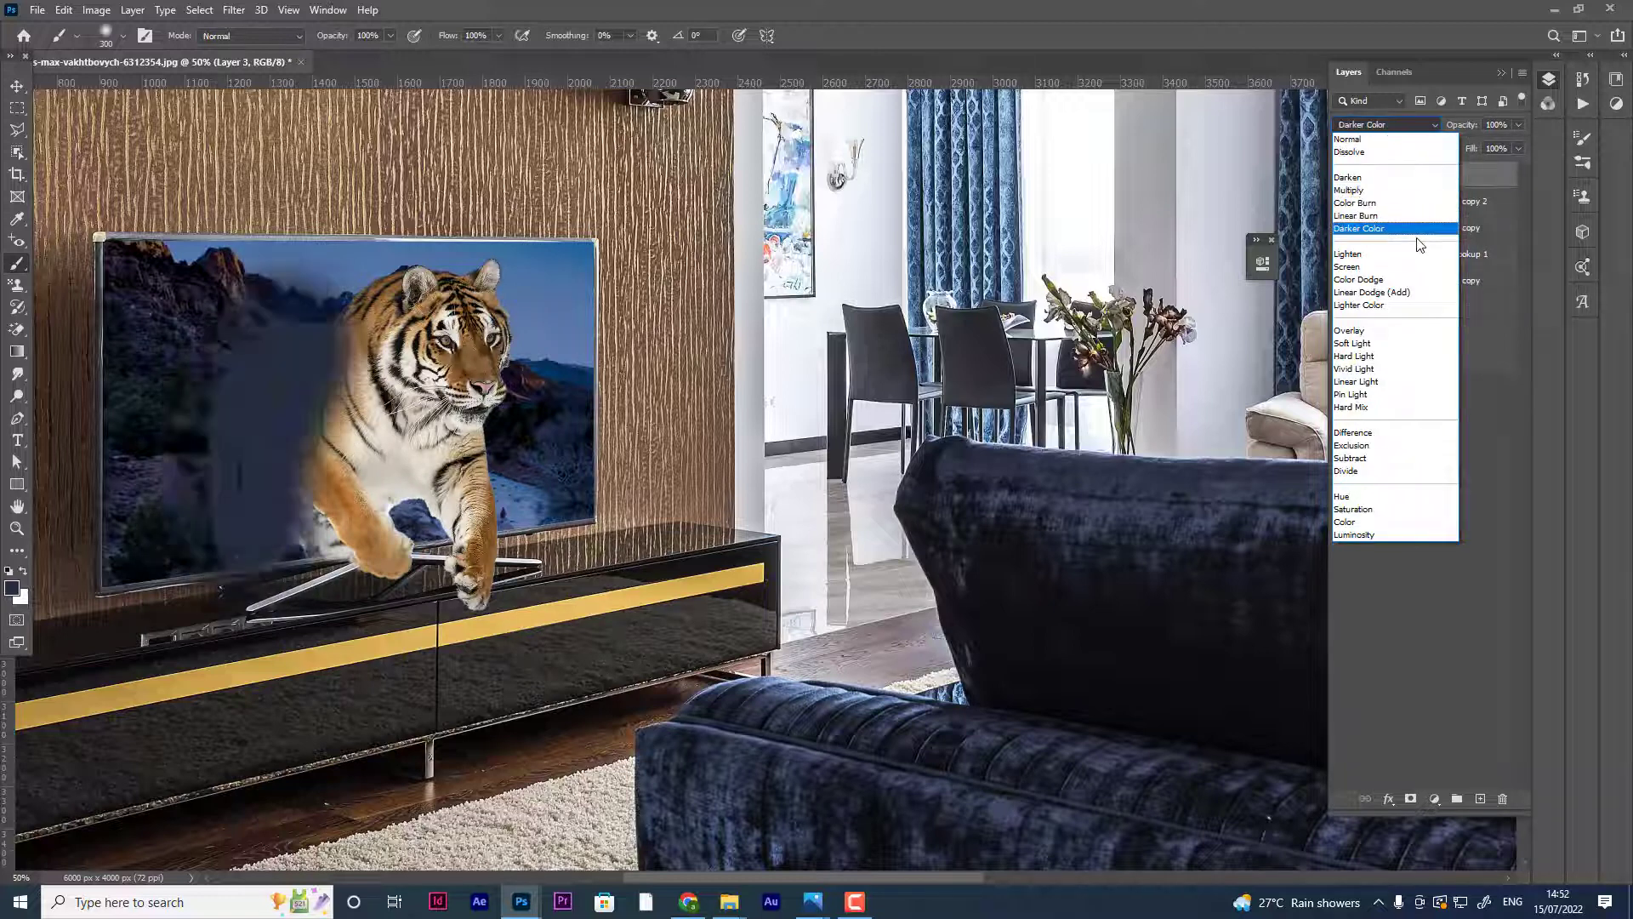
# - Set Layer 3 to Linear Dodge (Add), compare it on and off, and add a layer mask
pyautogui.click(1412, 291)
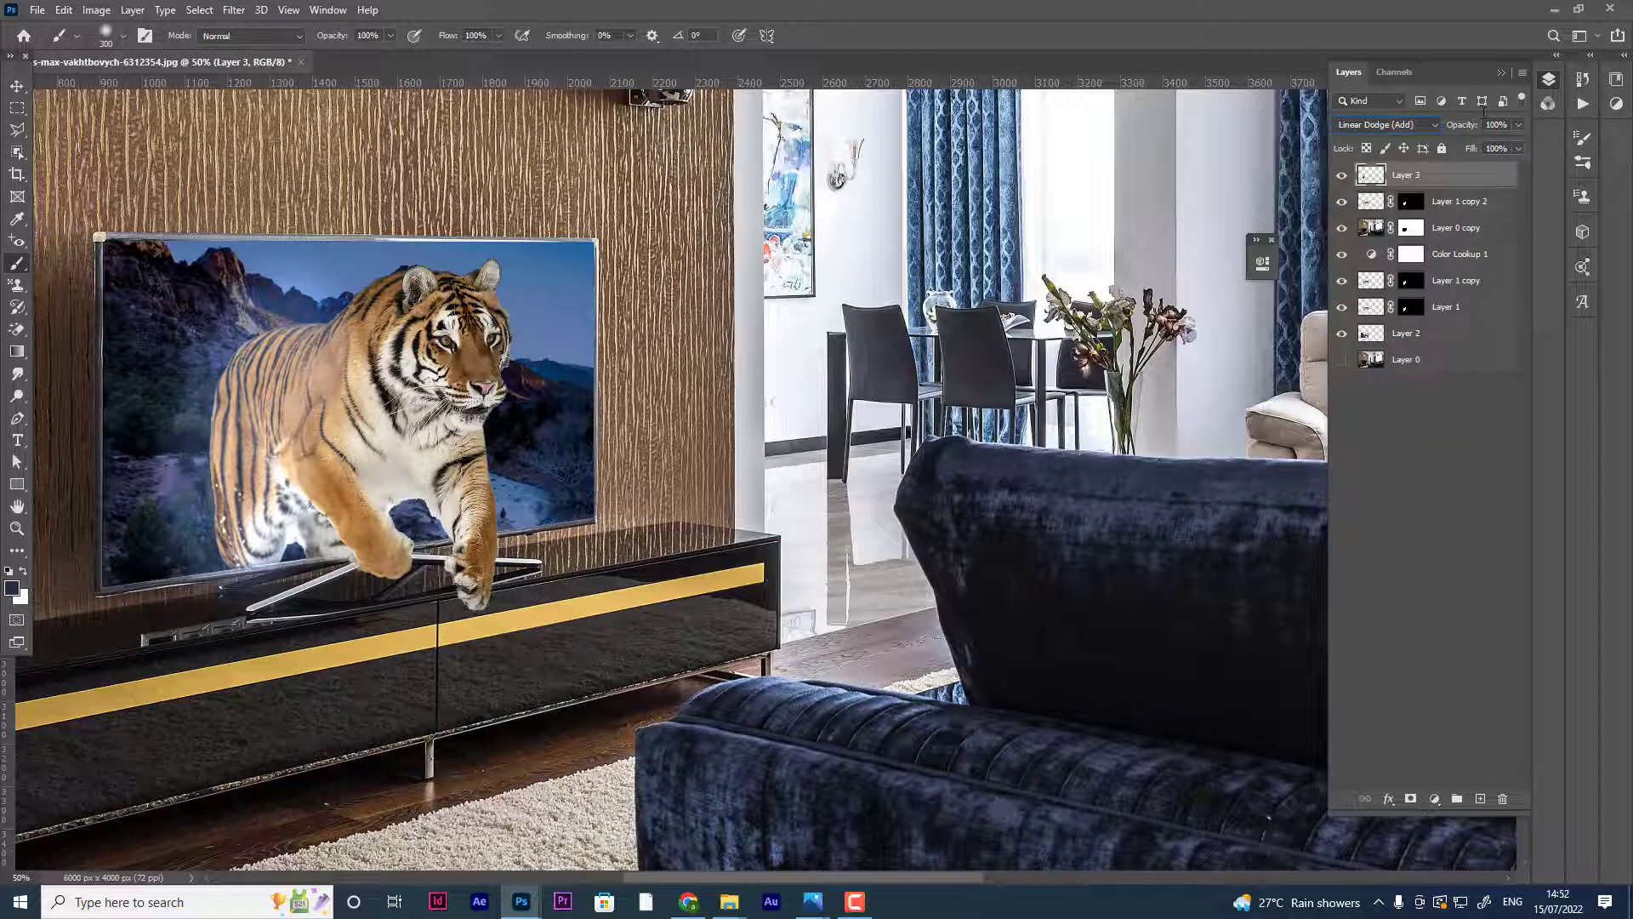
pyautogui.click(1341, 178)
pyautogui.click(1341, 178)
pyautogui.click(1410, 798)
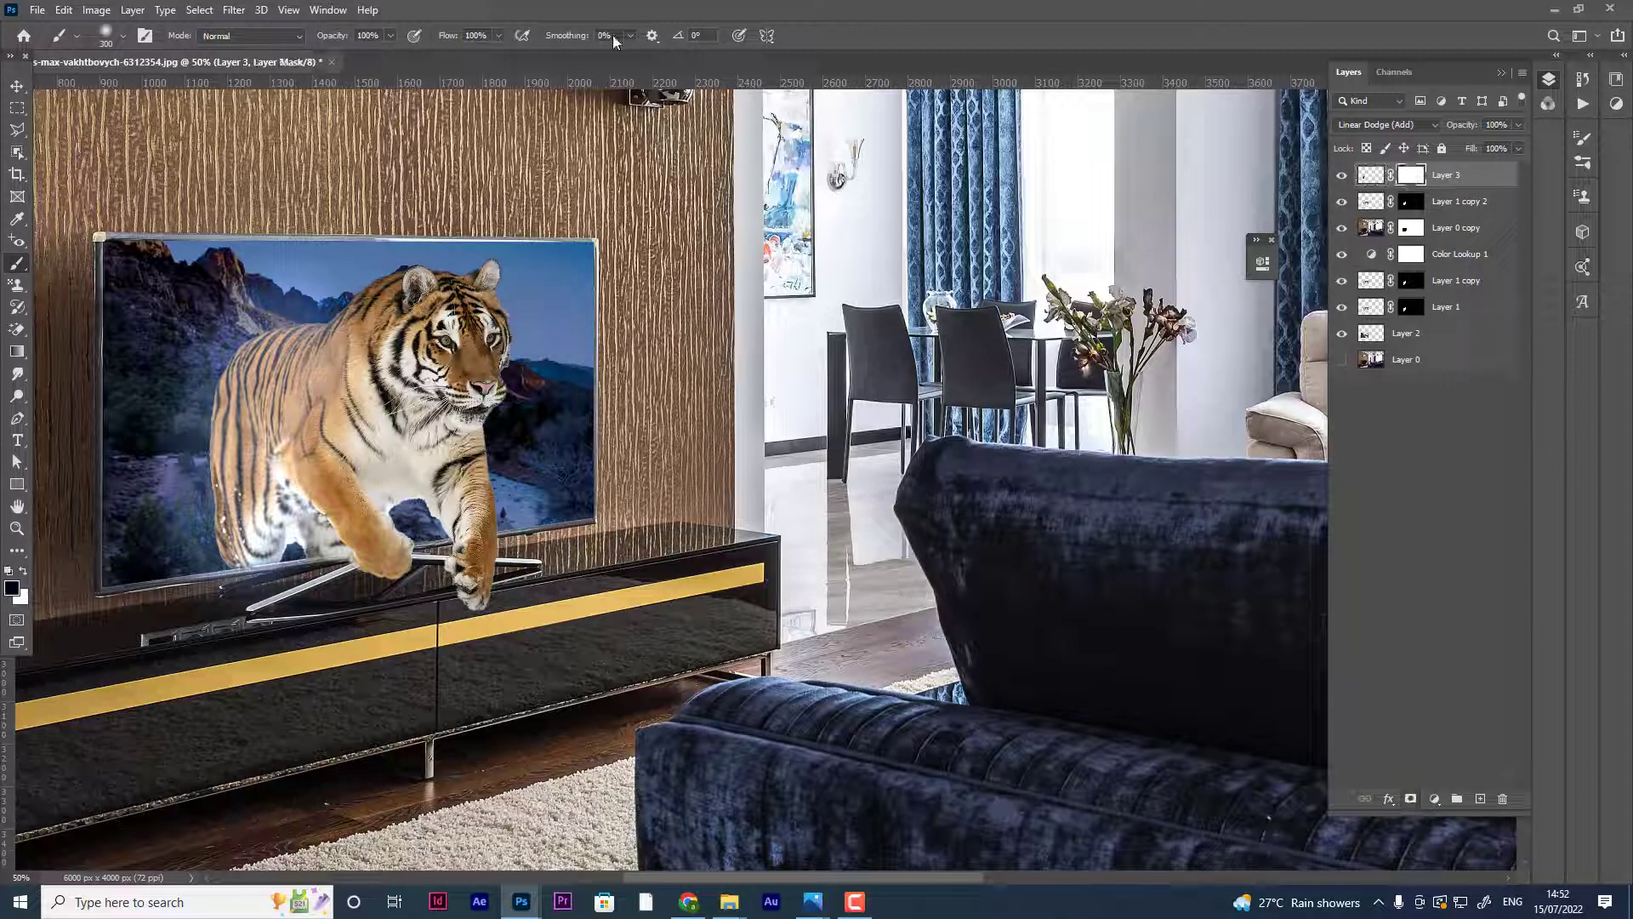
# - Mask Layer 3's glow away left of the tiger with a 90 brush, keeping it on the back
pyautogui.press('[')
pyautogui.press('[')
pyautogui.press('[')
pyautogui.press('[')
pyautogui.press('[')
pyautogui.press('[')
pyautogui.press('[')
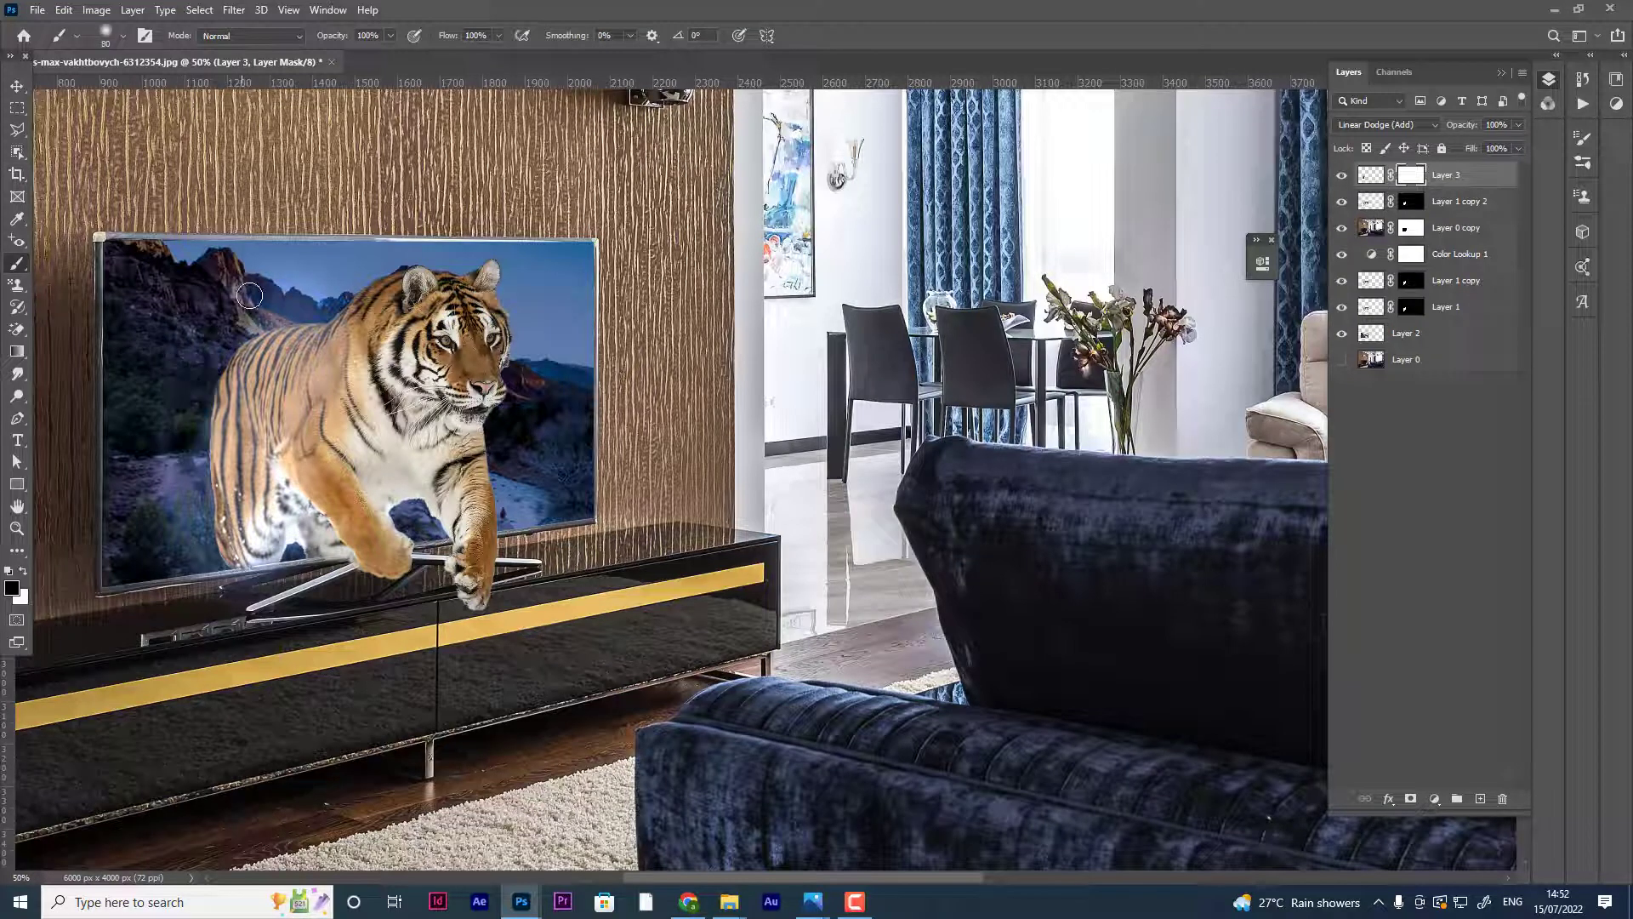
pyautogui.moveTo(216, 324); pyautogui.dragTo(341, 295)
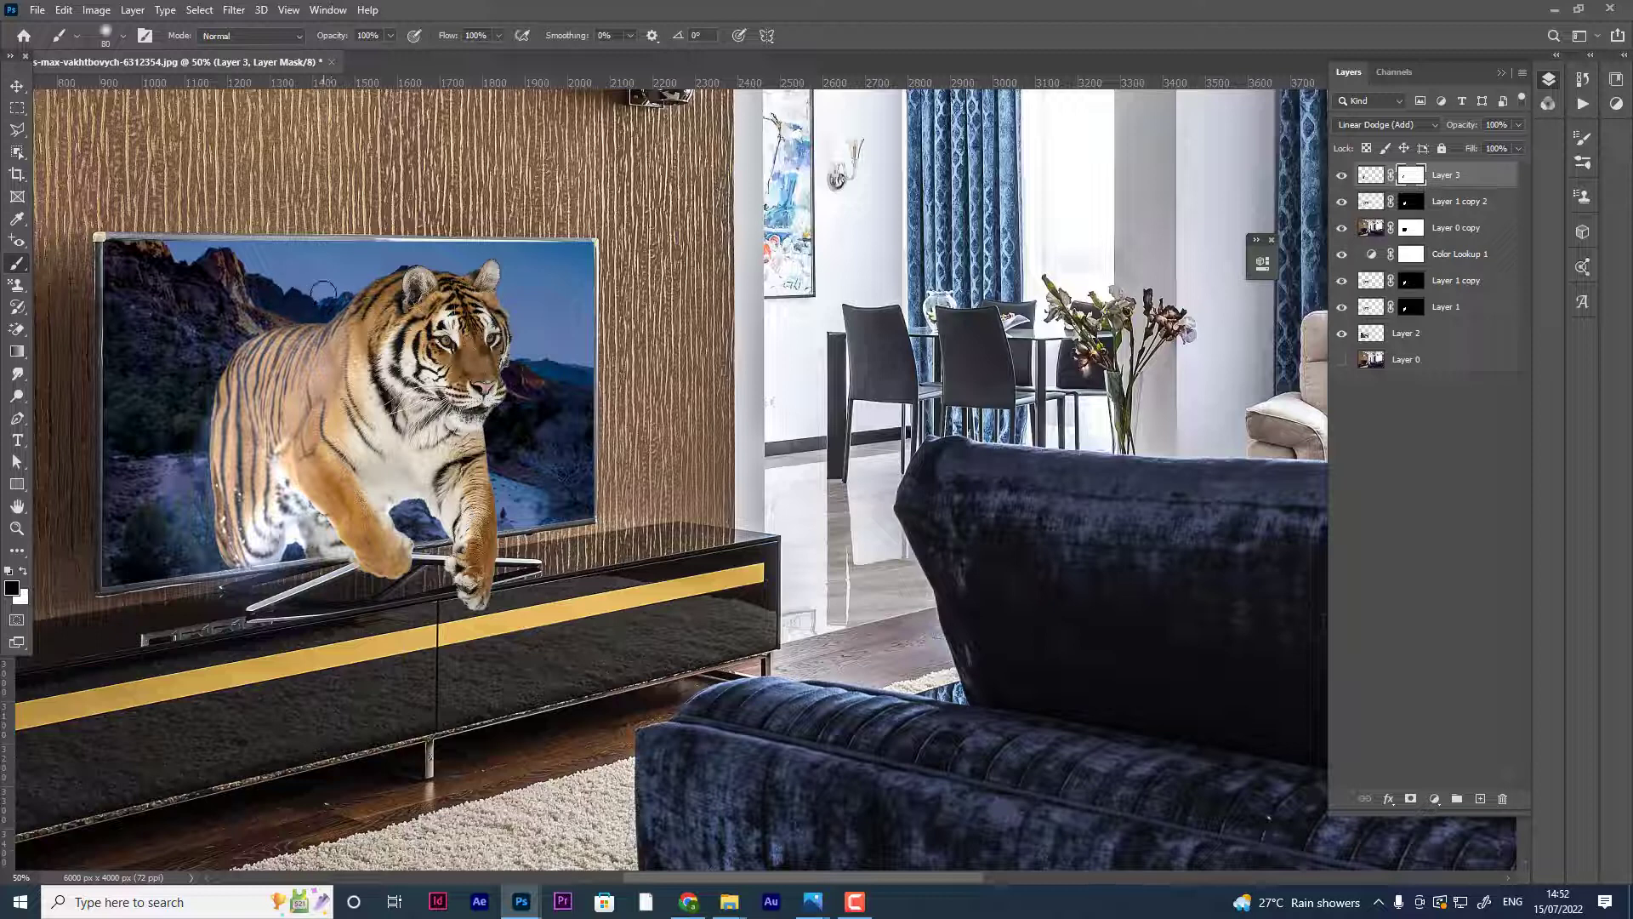
pyautogui.press('x')
pyautogui.moveTo(293, 374)
pyautogui.mouseDown()
pyautogui.moveTo(304, 337)
pyautogui.moveTo(326, 342)
pyautogui.mouseUp()
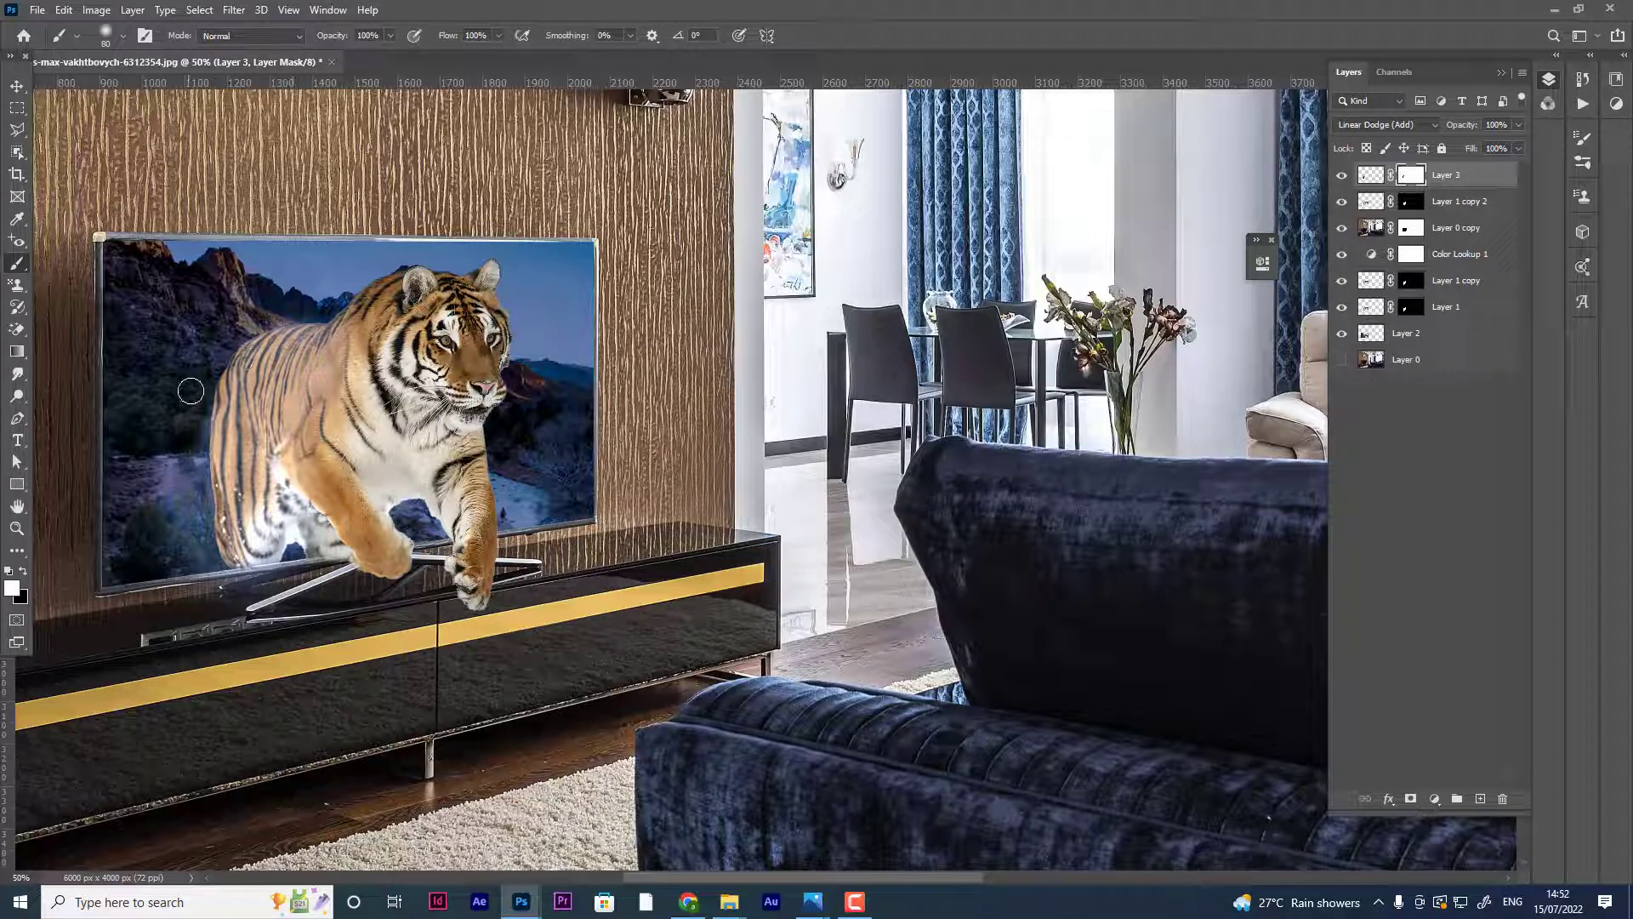
pyautogui.press('x')
pyautogui.moveTo(195, 469)
pyautogui.mouseDown()
pyautogui.moveTo(190, 429)
pyautogui.moveTo(212, 564)
pyautogui.moveTo(153, 375)
pyautogui.moveTo(189, 547)
pyautogui.moveTo(190, 416)
pyautogui.moveTo(214, 349)
pyautogui.moveTo(269, 310)
pyautogui.moveTo(320, 303)
pyautogui.mouseUp()
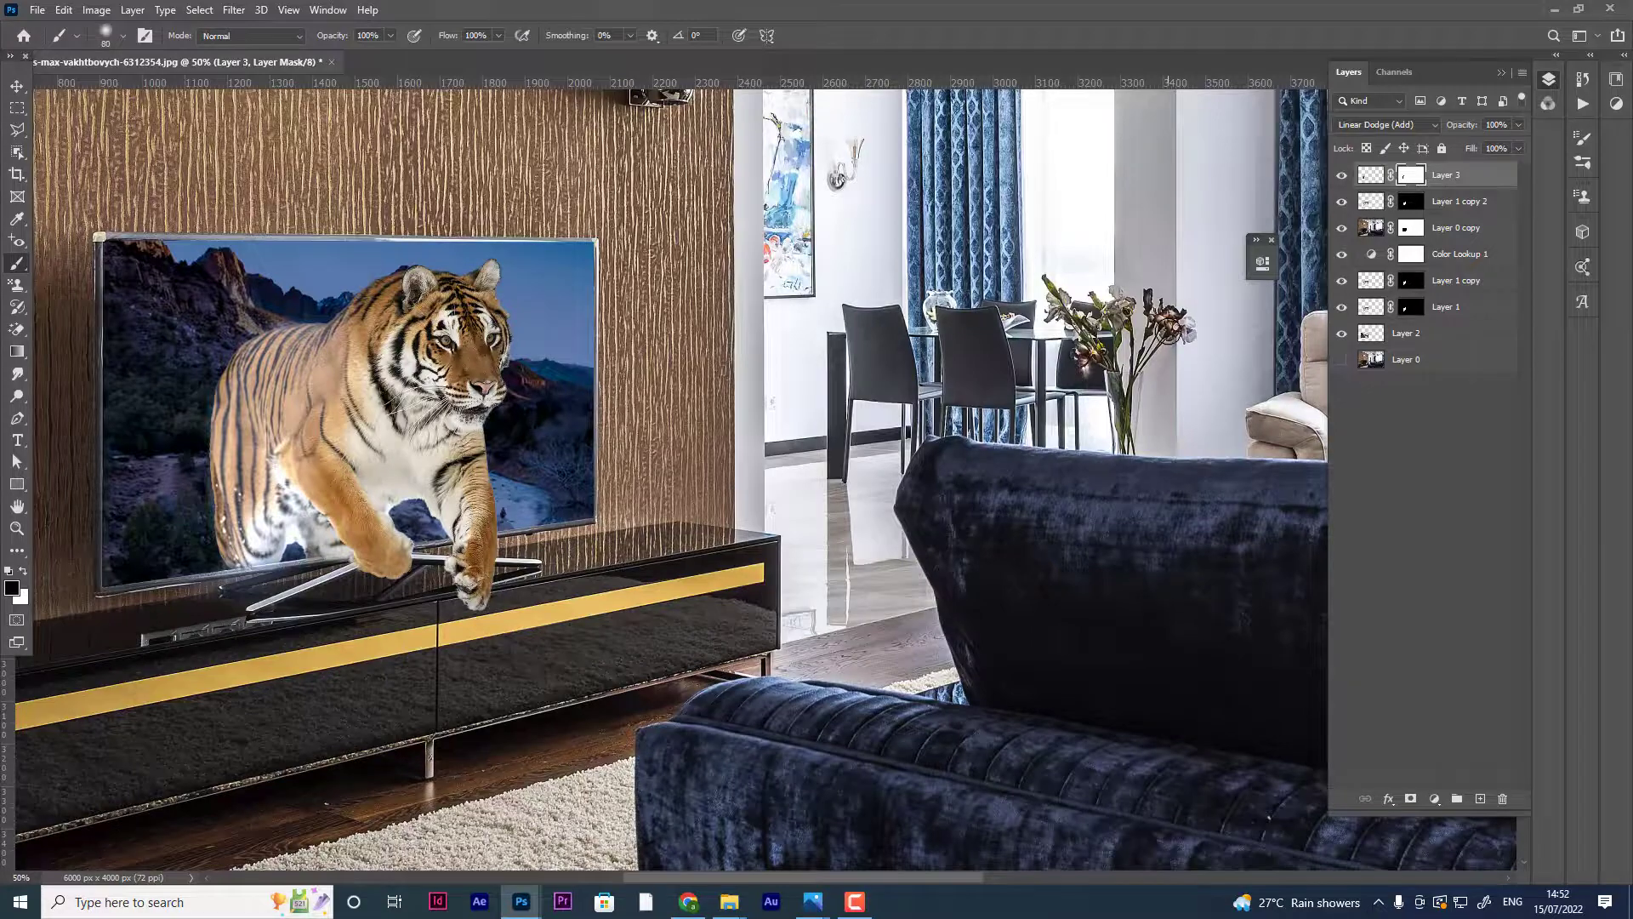
pyautogui.hotkey('ctrl', '-')
pyautogui.hotkey('ctrl', '-')
pyautogui.hotkey('ctrl', '-')
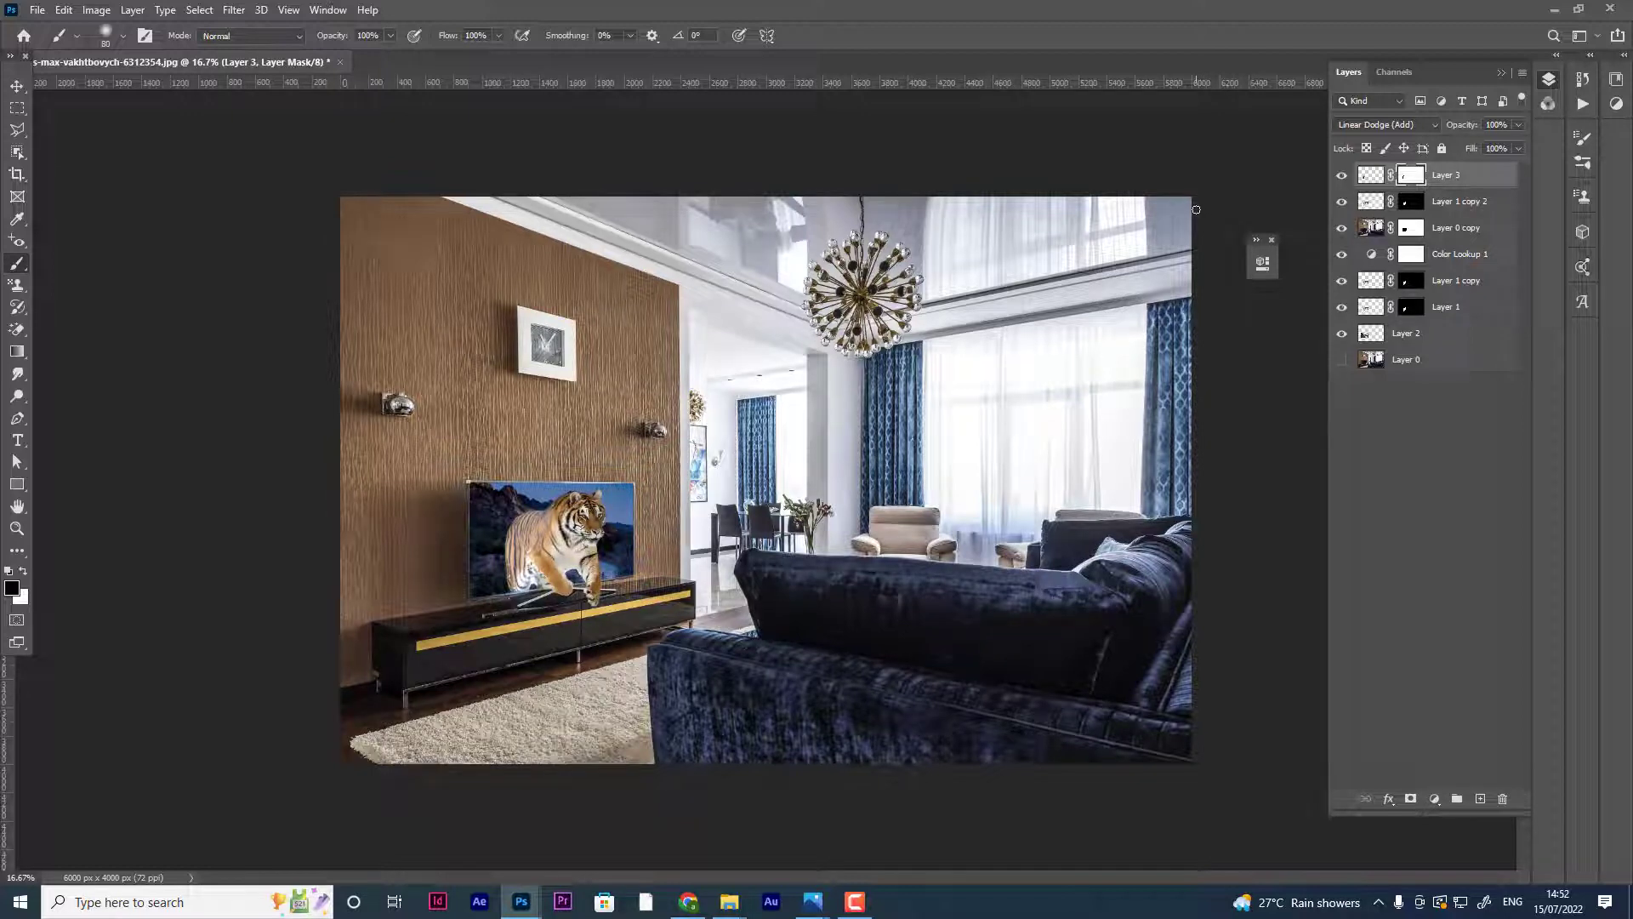
# - Trash the hidden glow layer, then add a new Layer 3 filled solid black
pyautogui.click(1343, 177)
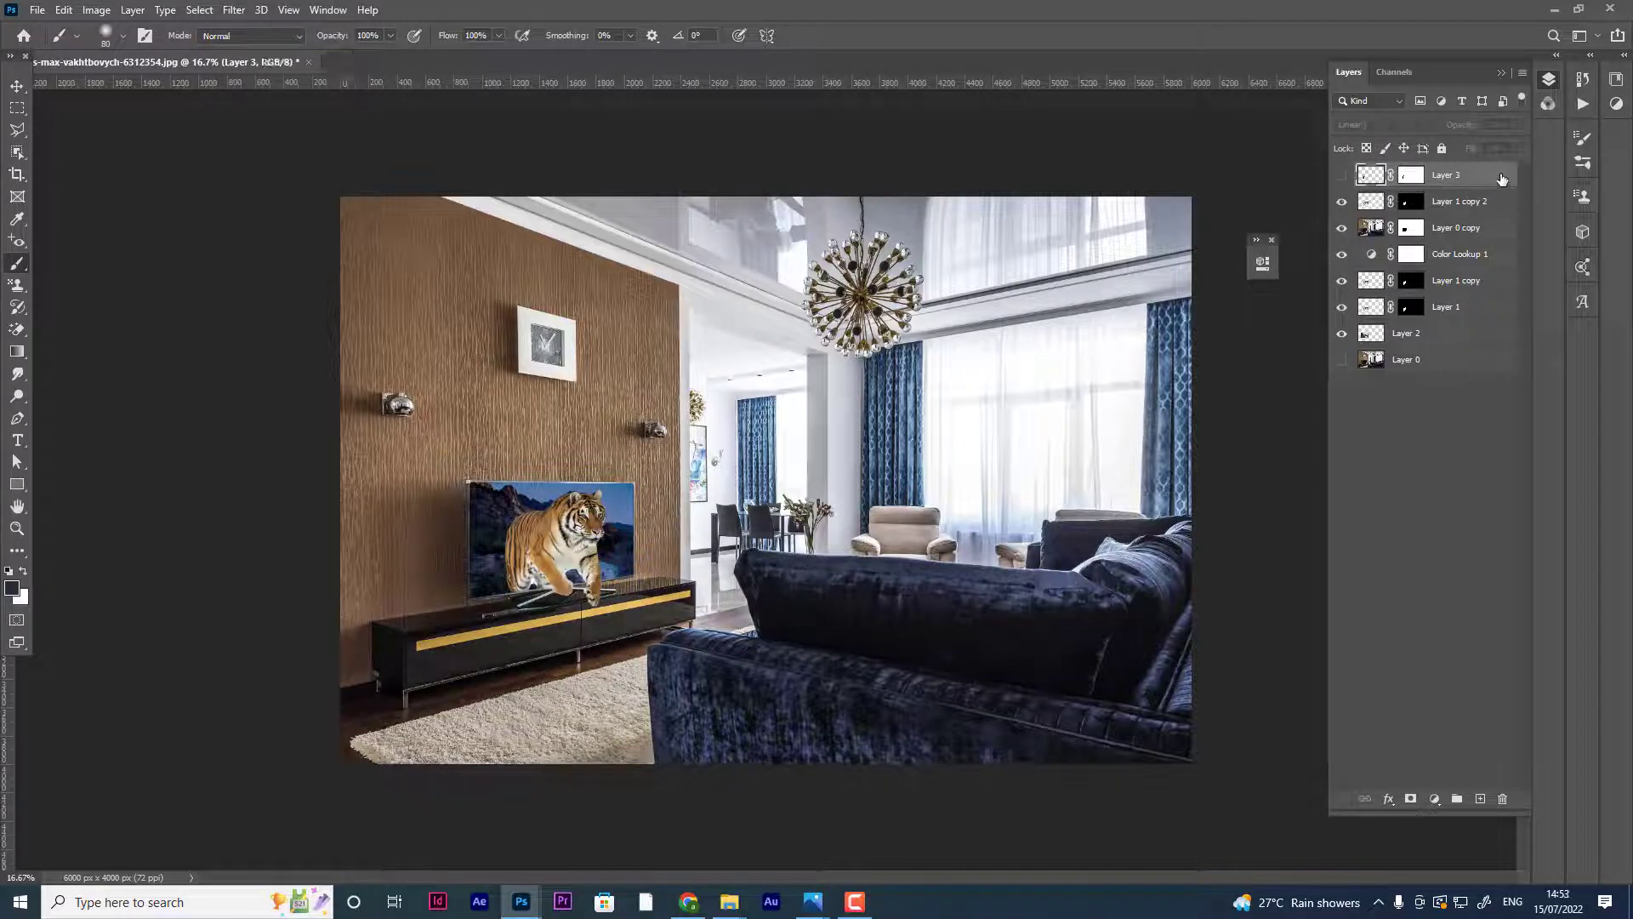
pyautogui.moveTo(1502, 184); pyautogui.dragTo(1502, 799)
pyautogui.click(1434, 800)
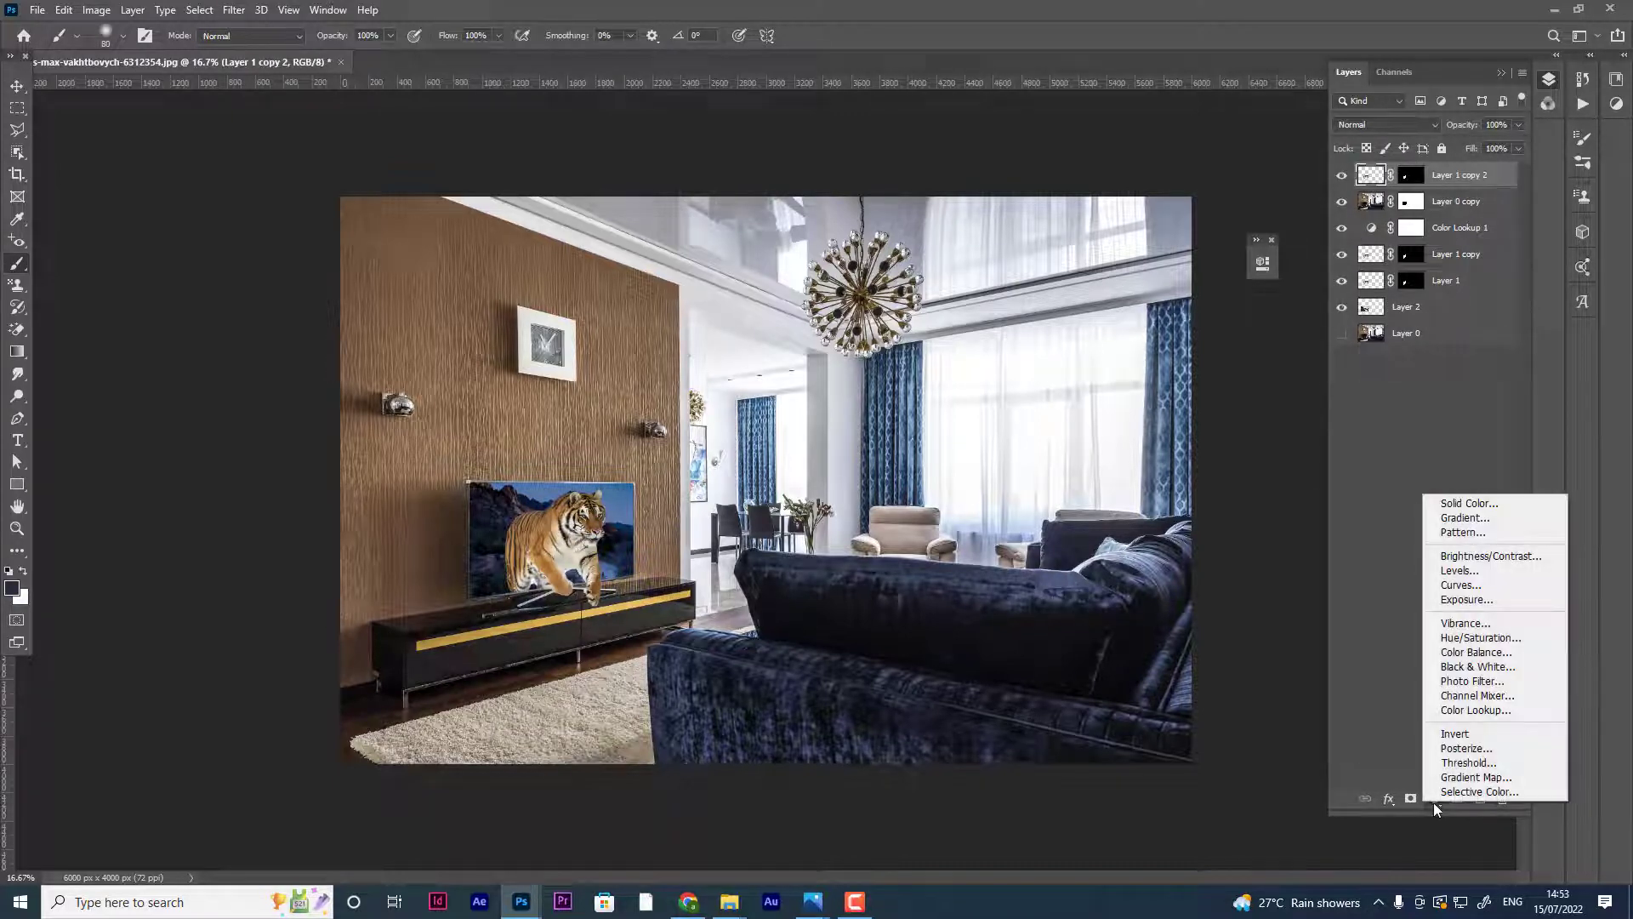
pyautogui.press('Down')
pyautogui.press('Escape')
pyautogui.click(1478, 800)
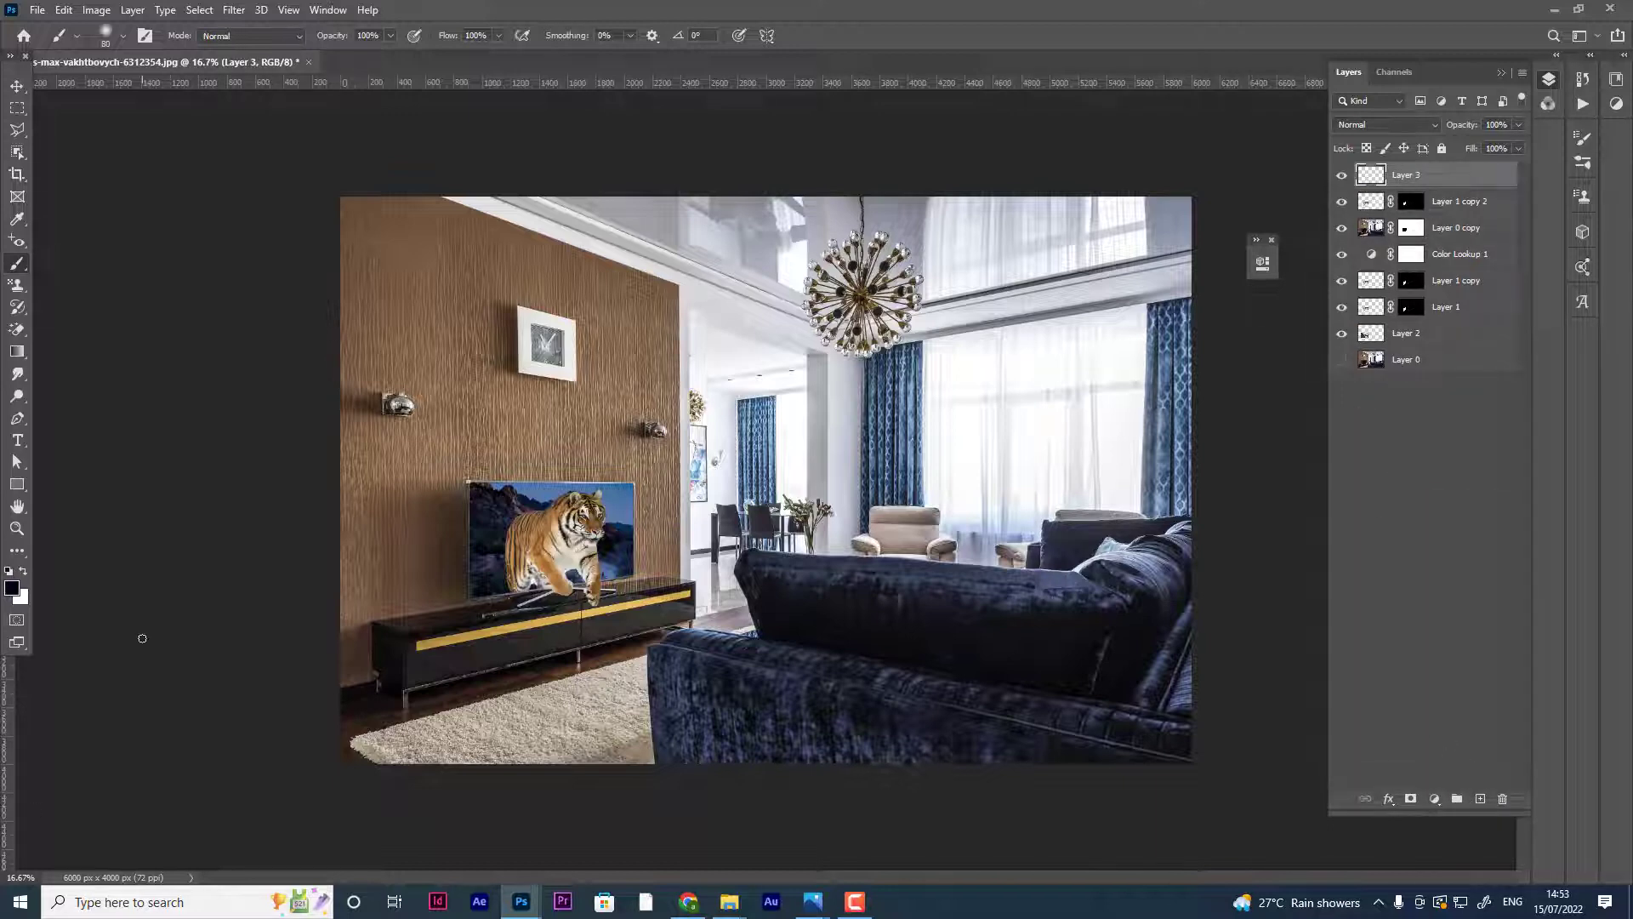
pyautogui.hotkey('alt', 'BackSpace')
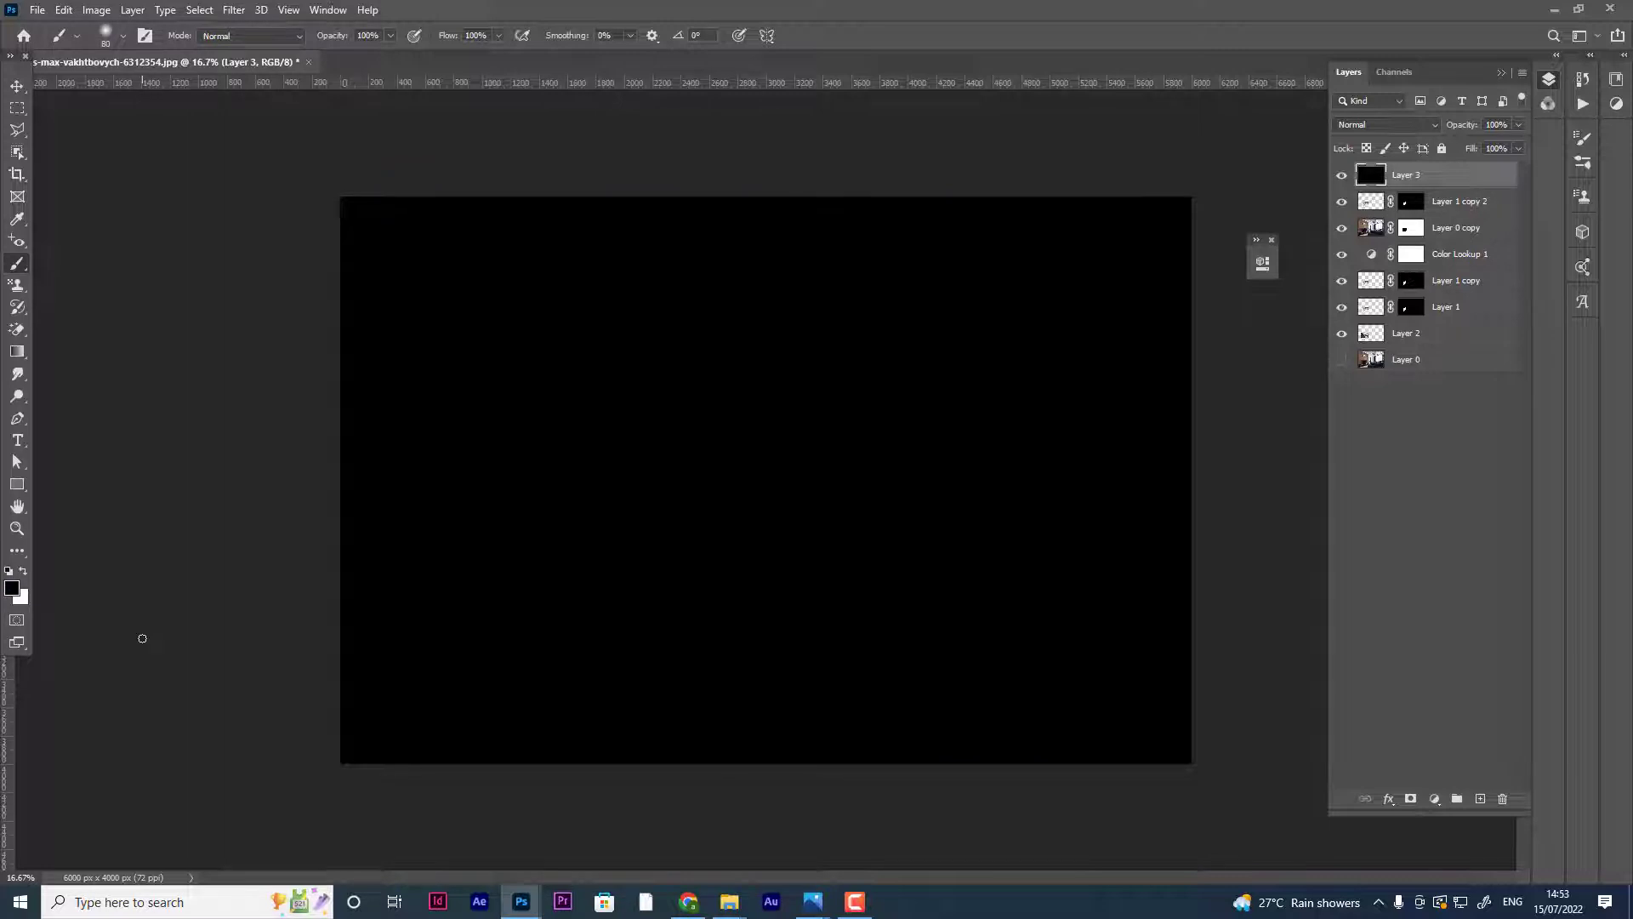
# - Mask black Layer 3 with one large soft brush click in the centre, leaving an edge vignette
pyautogui.click(1409, 800)
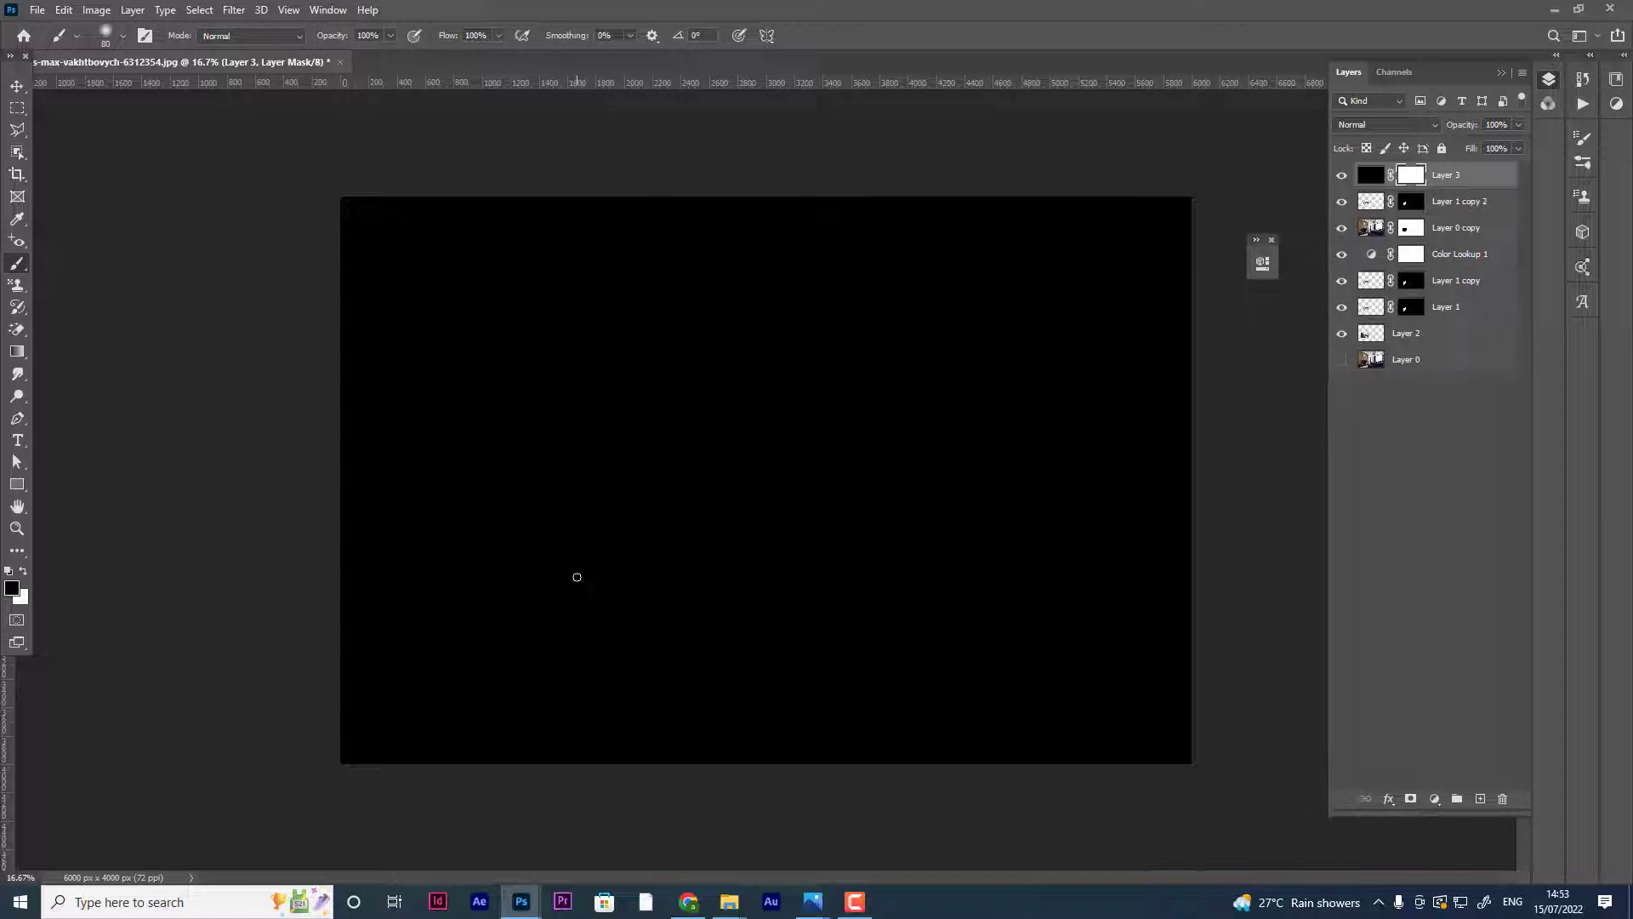
pyautogui.press(']')
pyautogui.press(']')
pyautogui.press(']')
pyautogui.press(']')
pyautogui.press(']')
pyautogui.press(']')
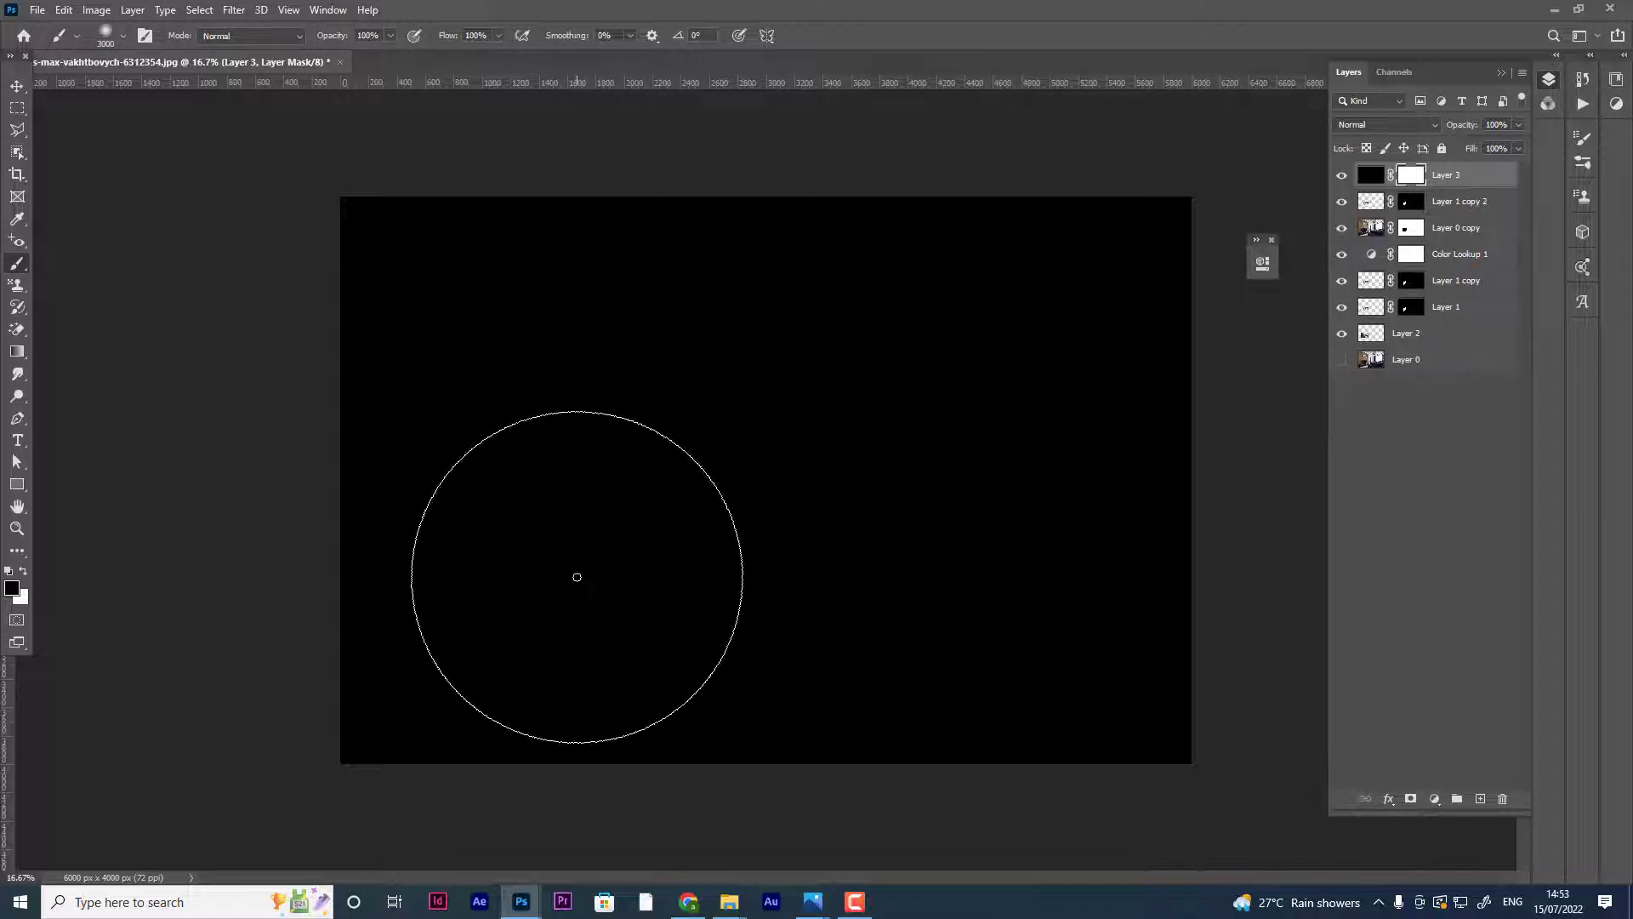
pyautogui.press(']')
pyautogui.press(']')
pyautogui.press(']')
pyautogui.press(']')
pyautogui.press(']')
pyautogui.press(']')
pyautogui.press(']')
pyautogui.press(']')
pyautogui.press(']')
pyautogui.press(']')
pyautogui.press(']')
pyautogui.press(']')
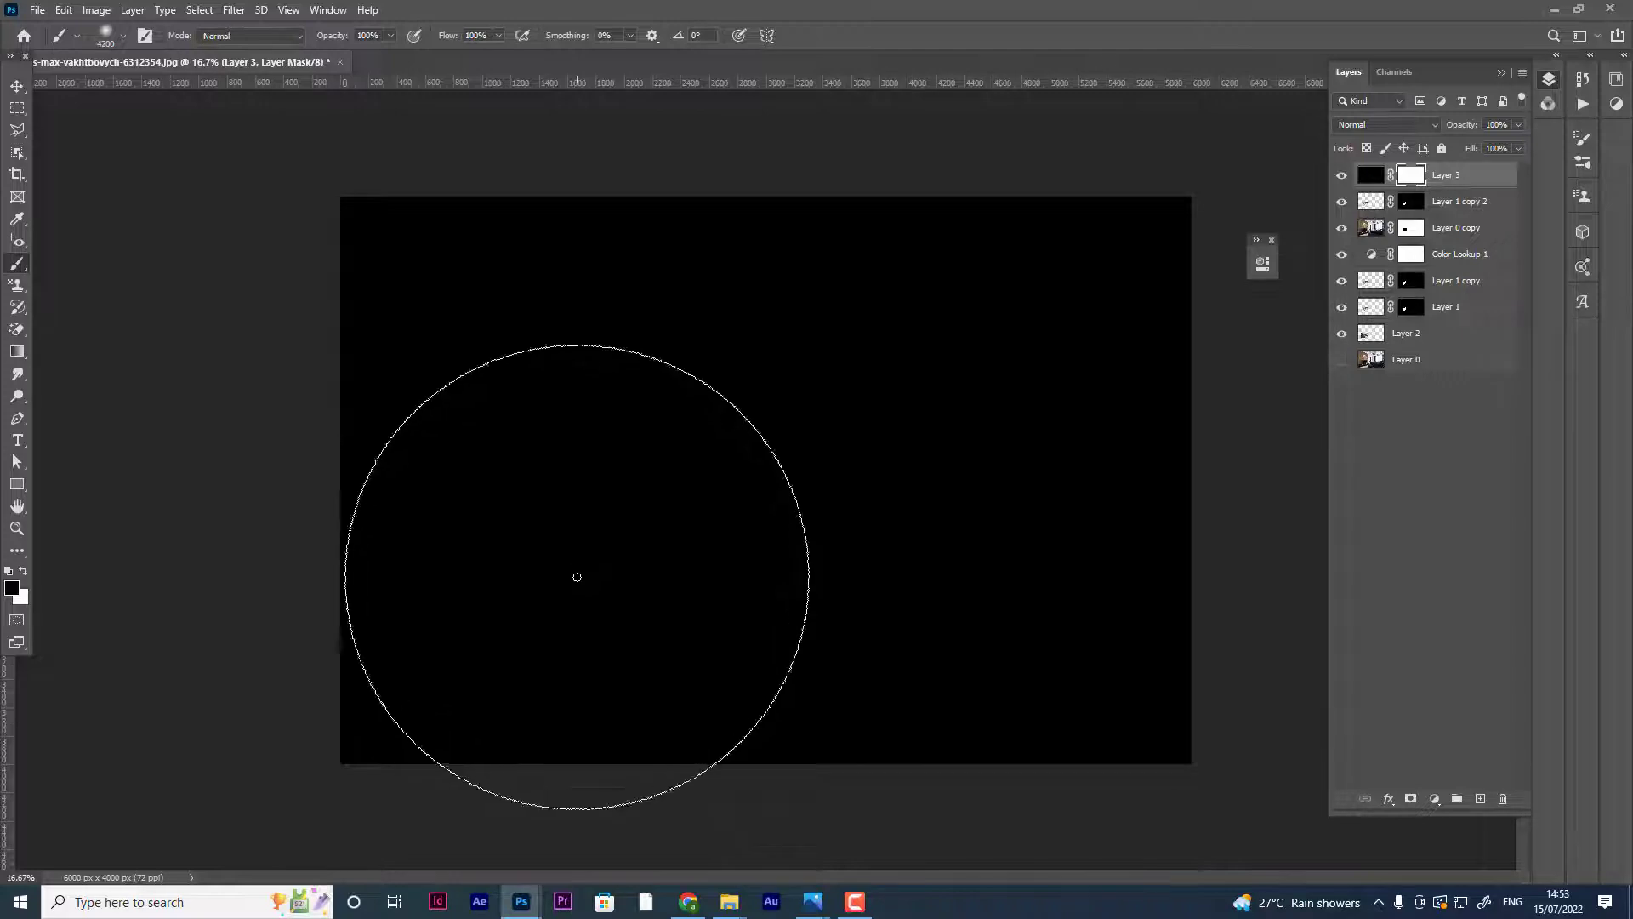
pyautogui.press(']')
pyautogui.press(']')
pyautogui.press(']')
pyautogui.press(']')
pyautogui.press(']')
pyautogui.press(']')
pyautogui.press(']')
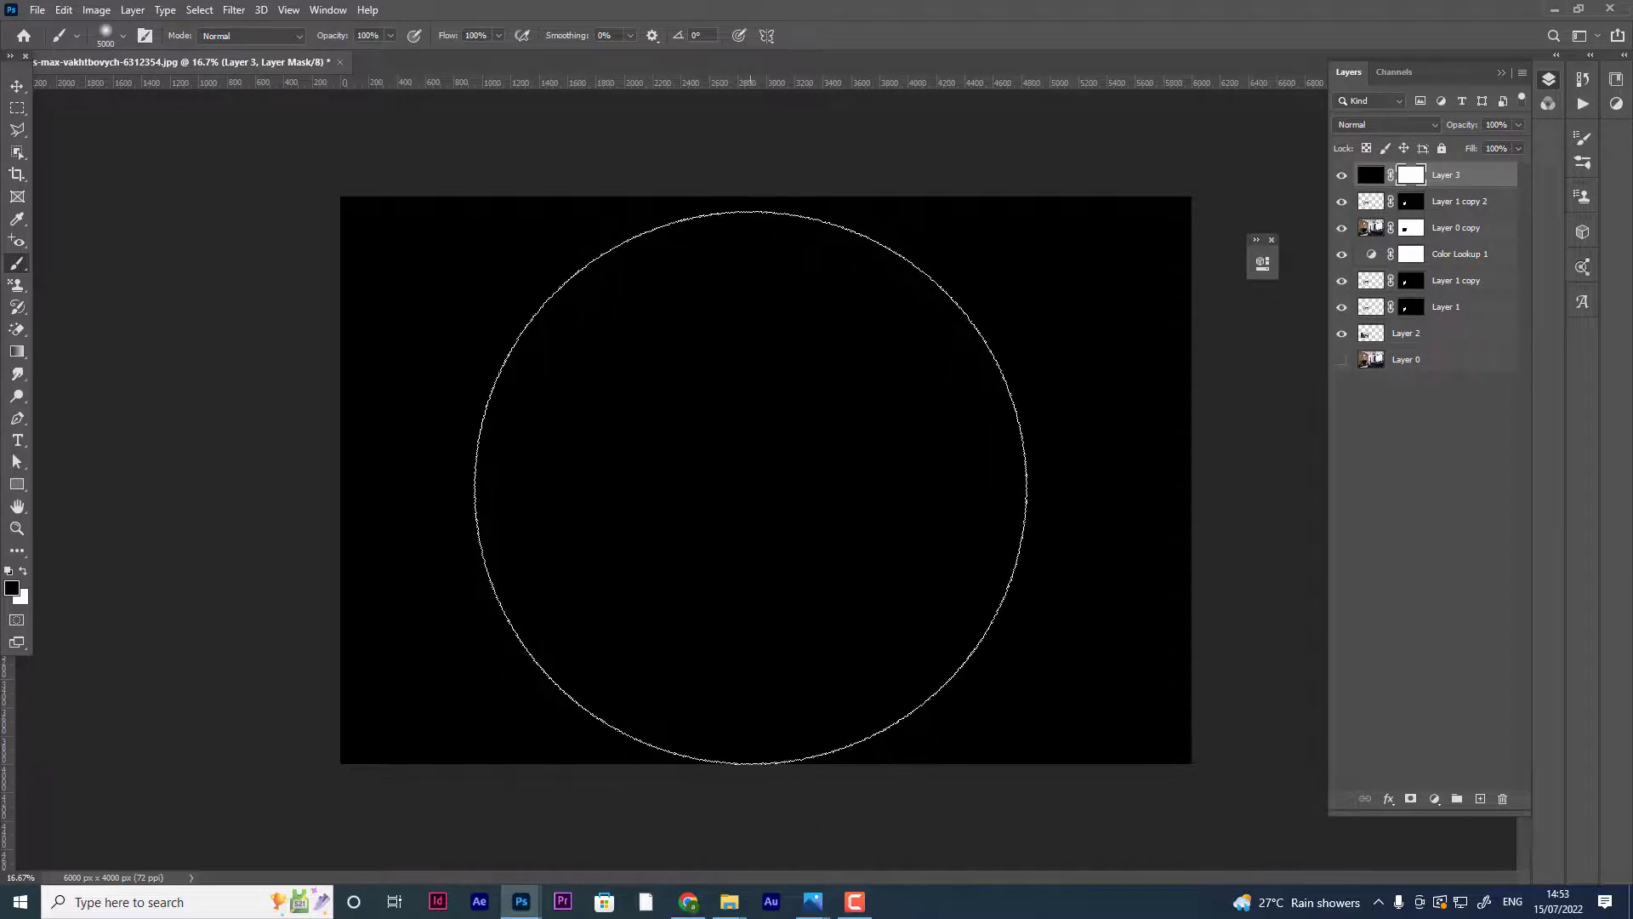
pyautogui.click(751, 478)
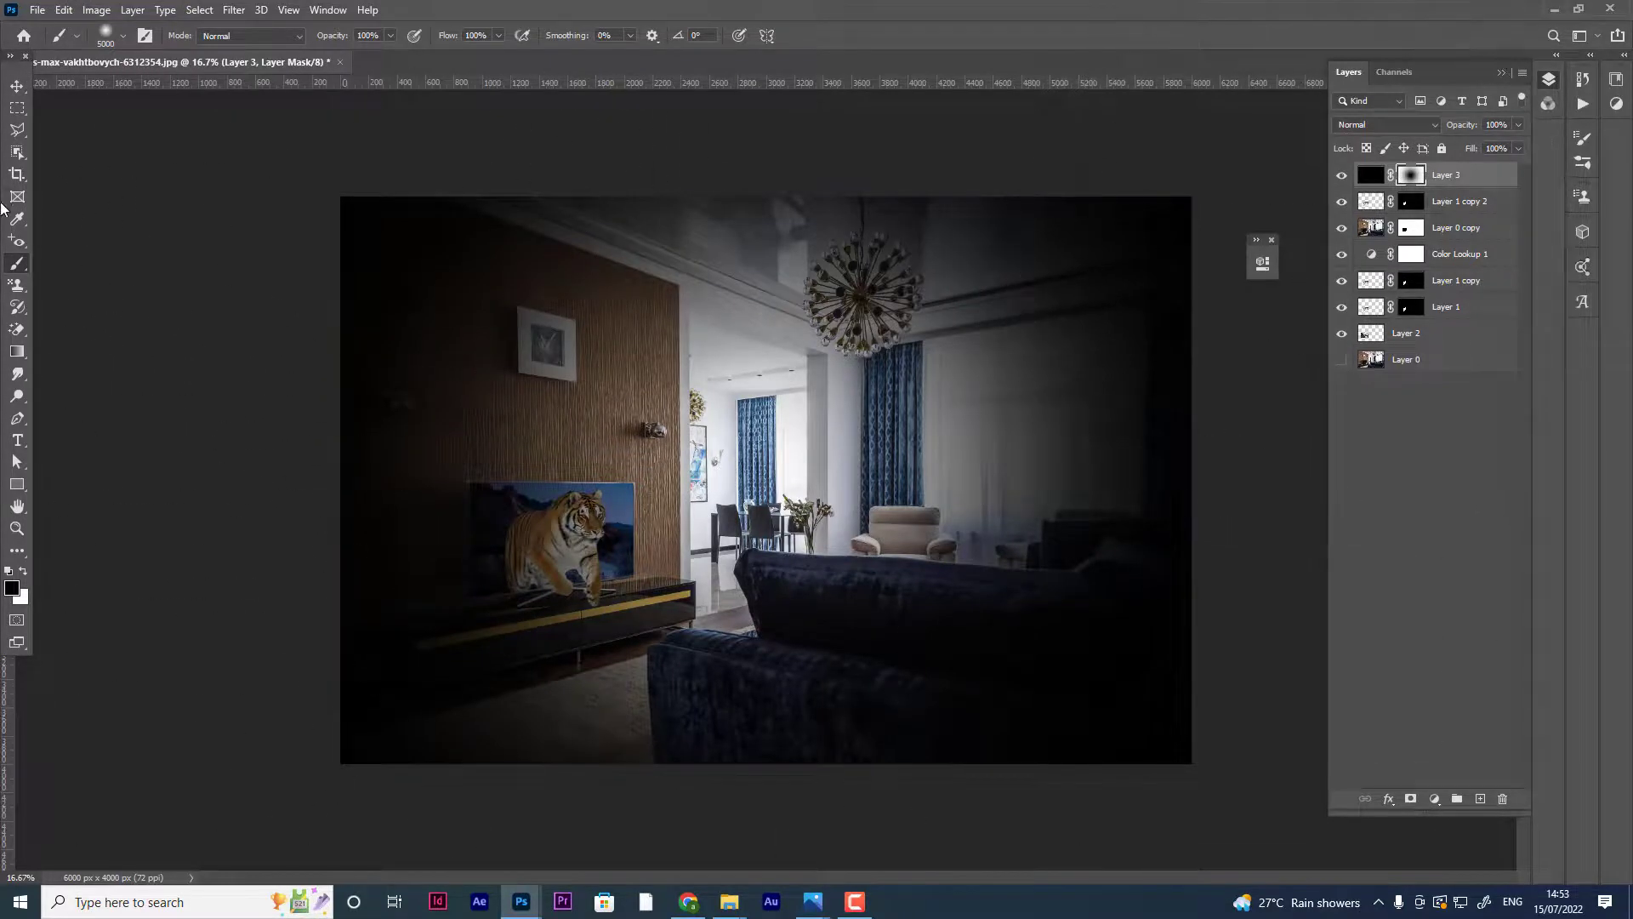
pyautogui.press('[')
pyautogui.press('[')
pyautogui.press('[')
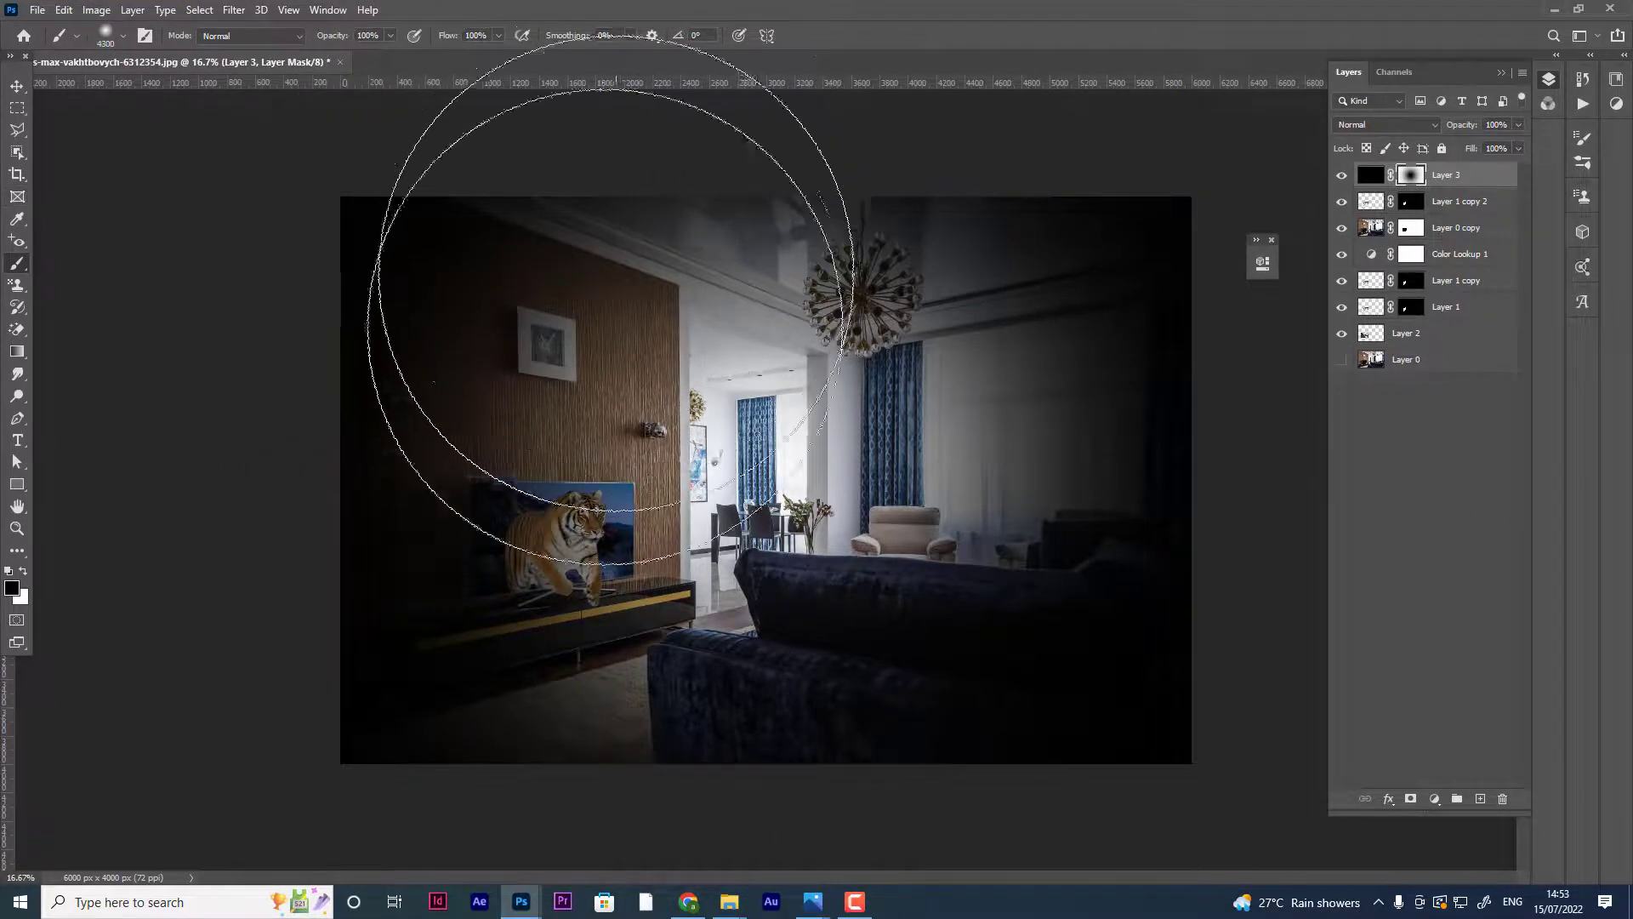
pyautogui.press('[')
pyautogui.press('[')
pyautogui.press('[')
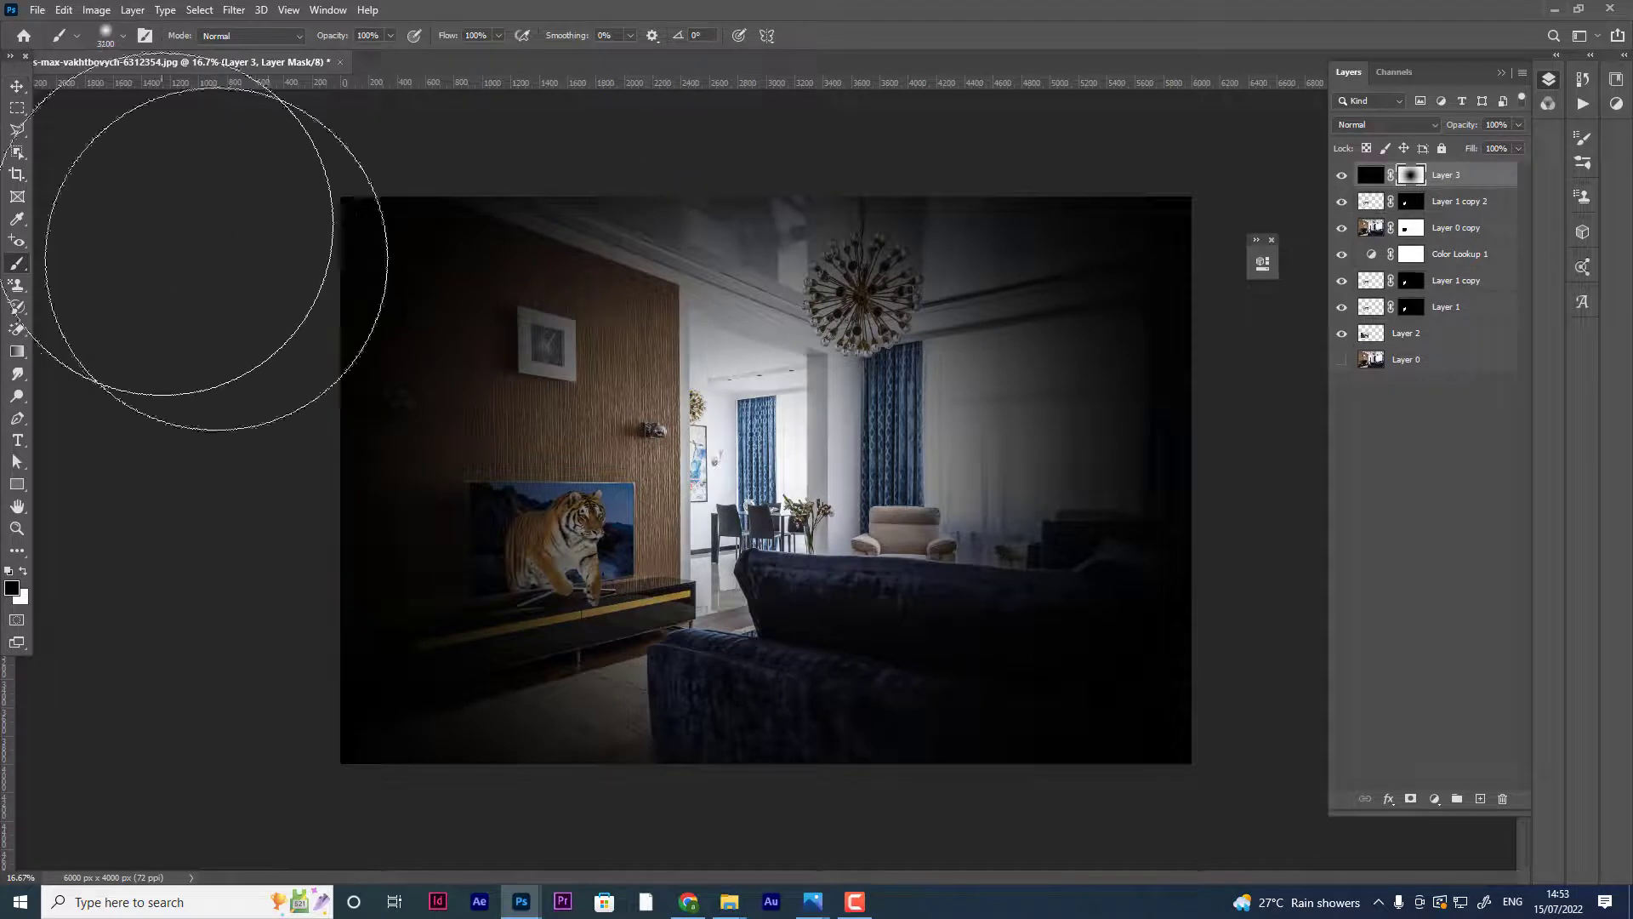
pyautogui.press('[')
pyautogui.press('[')
pyautogui.press('[')
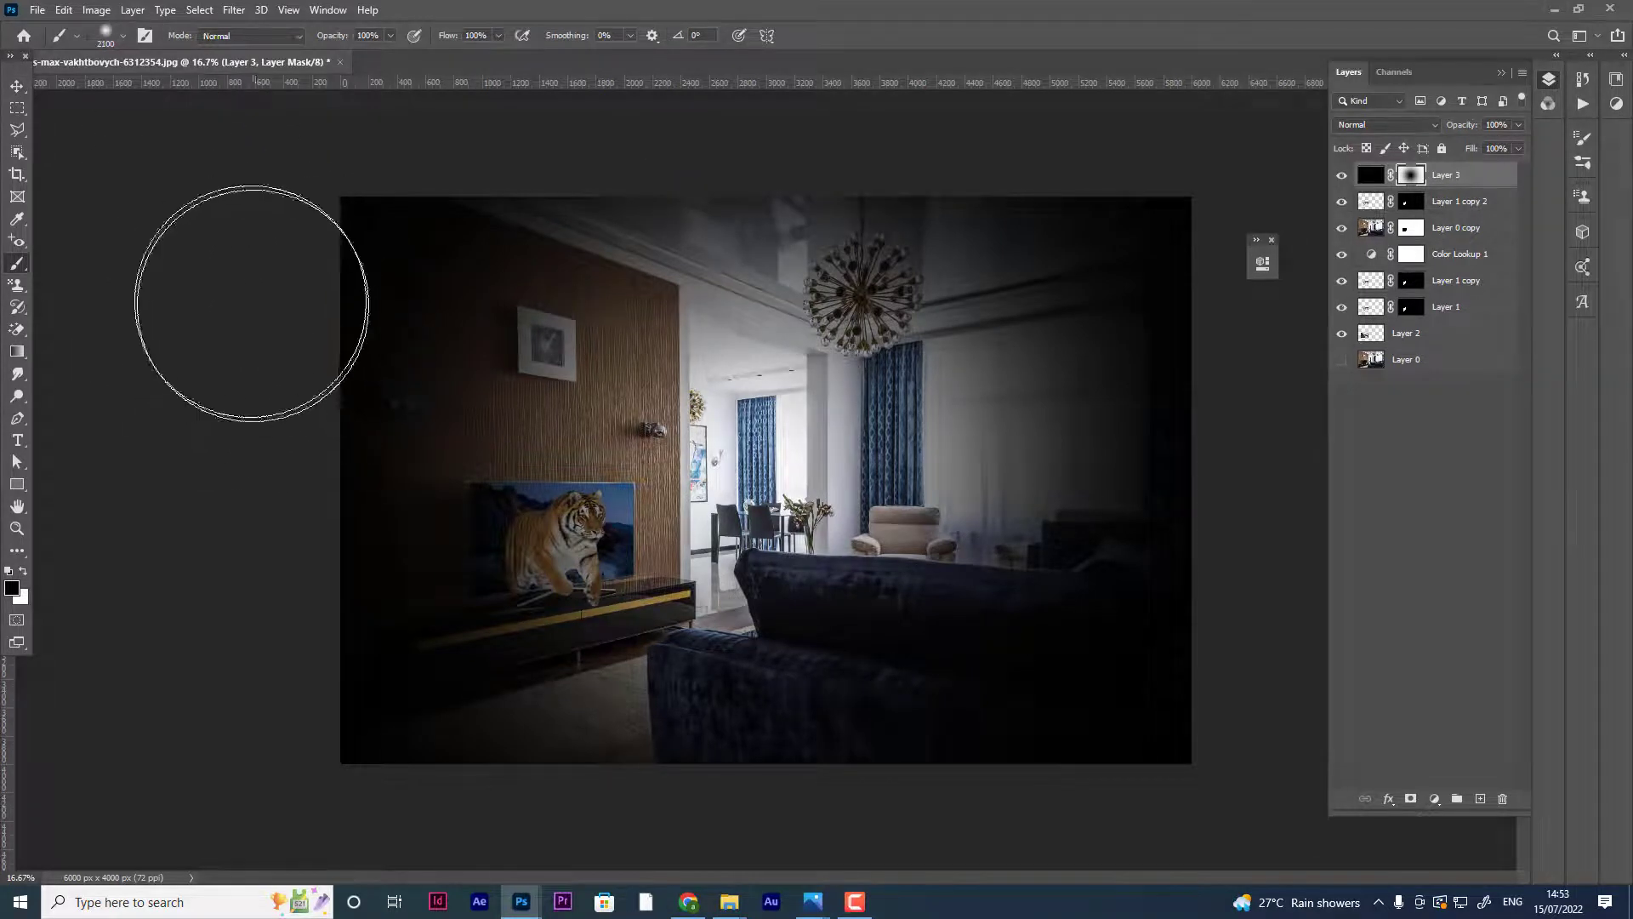
pyautogui.press('[')
pyautogui.press('[')
pyautogui.press('[')
pyautogui.press('[')
pyautogui.press('[')
pyautogui.press('[')
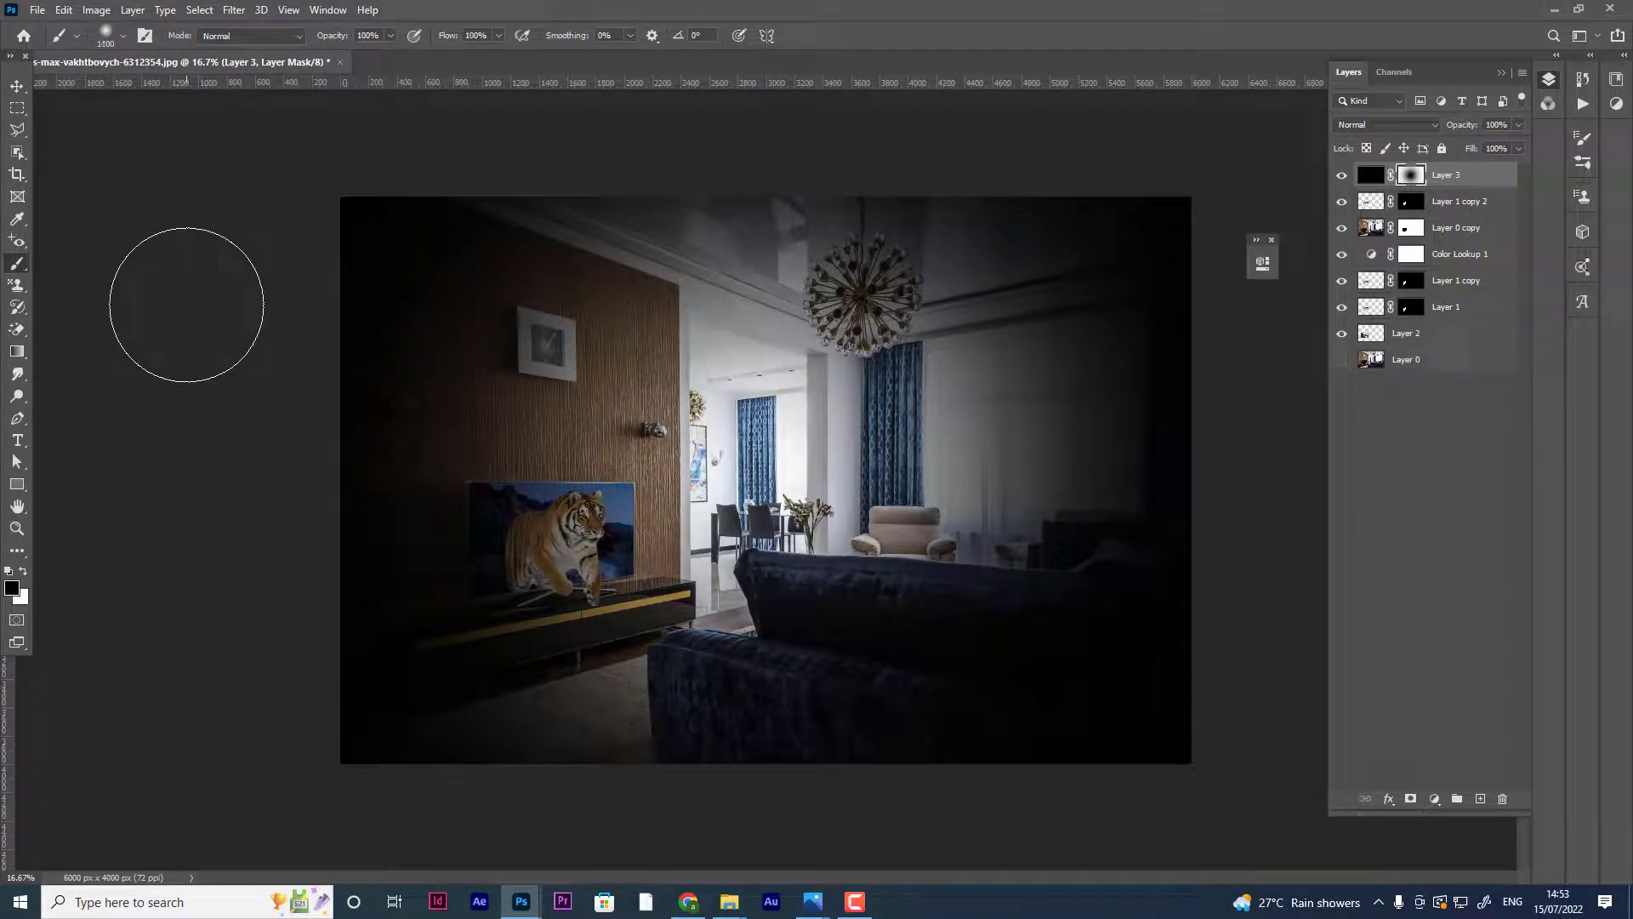
pyautogui.press('[')
pyautogui.press('[')
pyautogui.press('[')
pyautogui.press('[')
pyautogui.press('[')
pyautogui.click(17, 85)
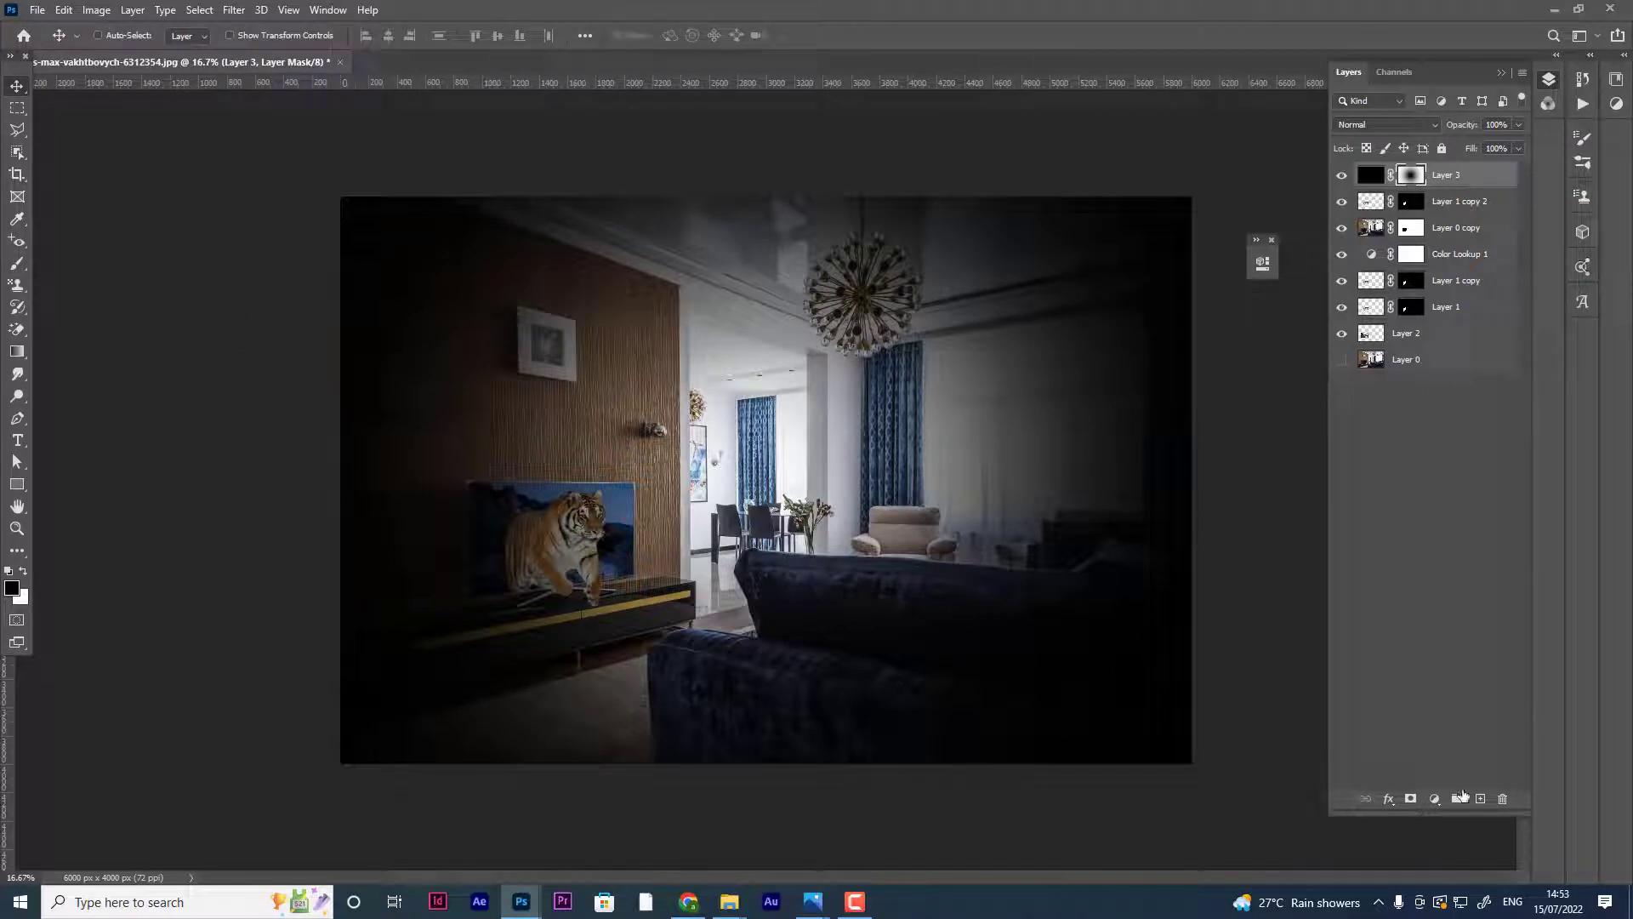
# - Add a Color Lookup adjustment layer using the Moonlight.3DL preset
pyautogui.click(1434, 798)
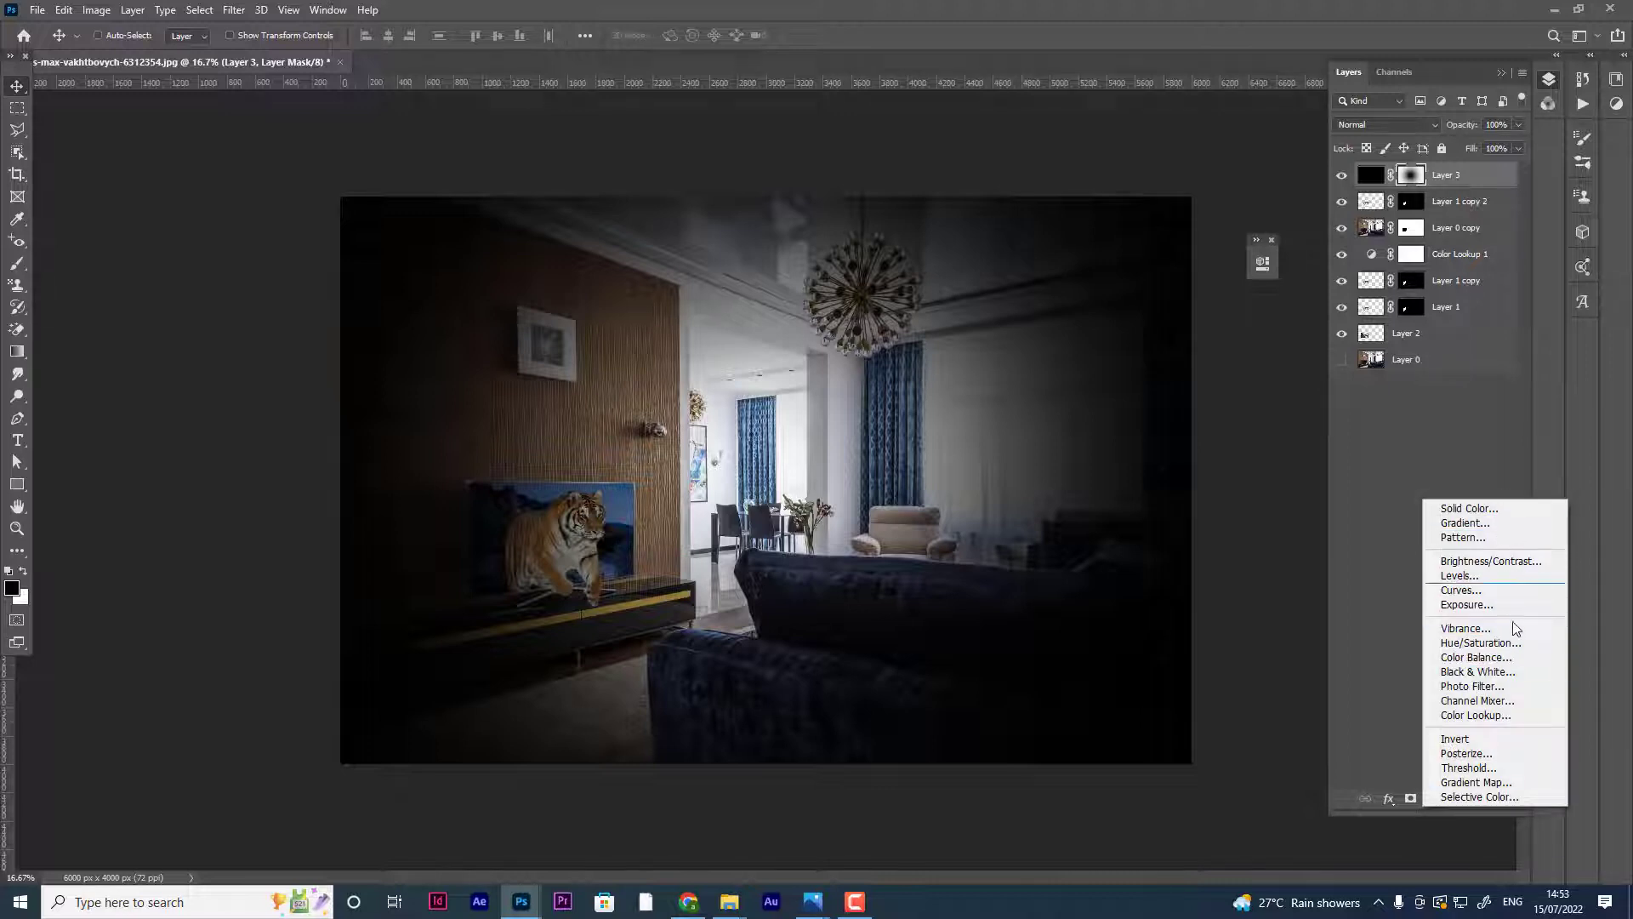
pyautogui.click(1499, 716)
pyautogui.click(1181, 315)
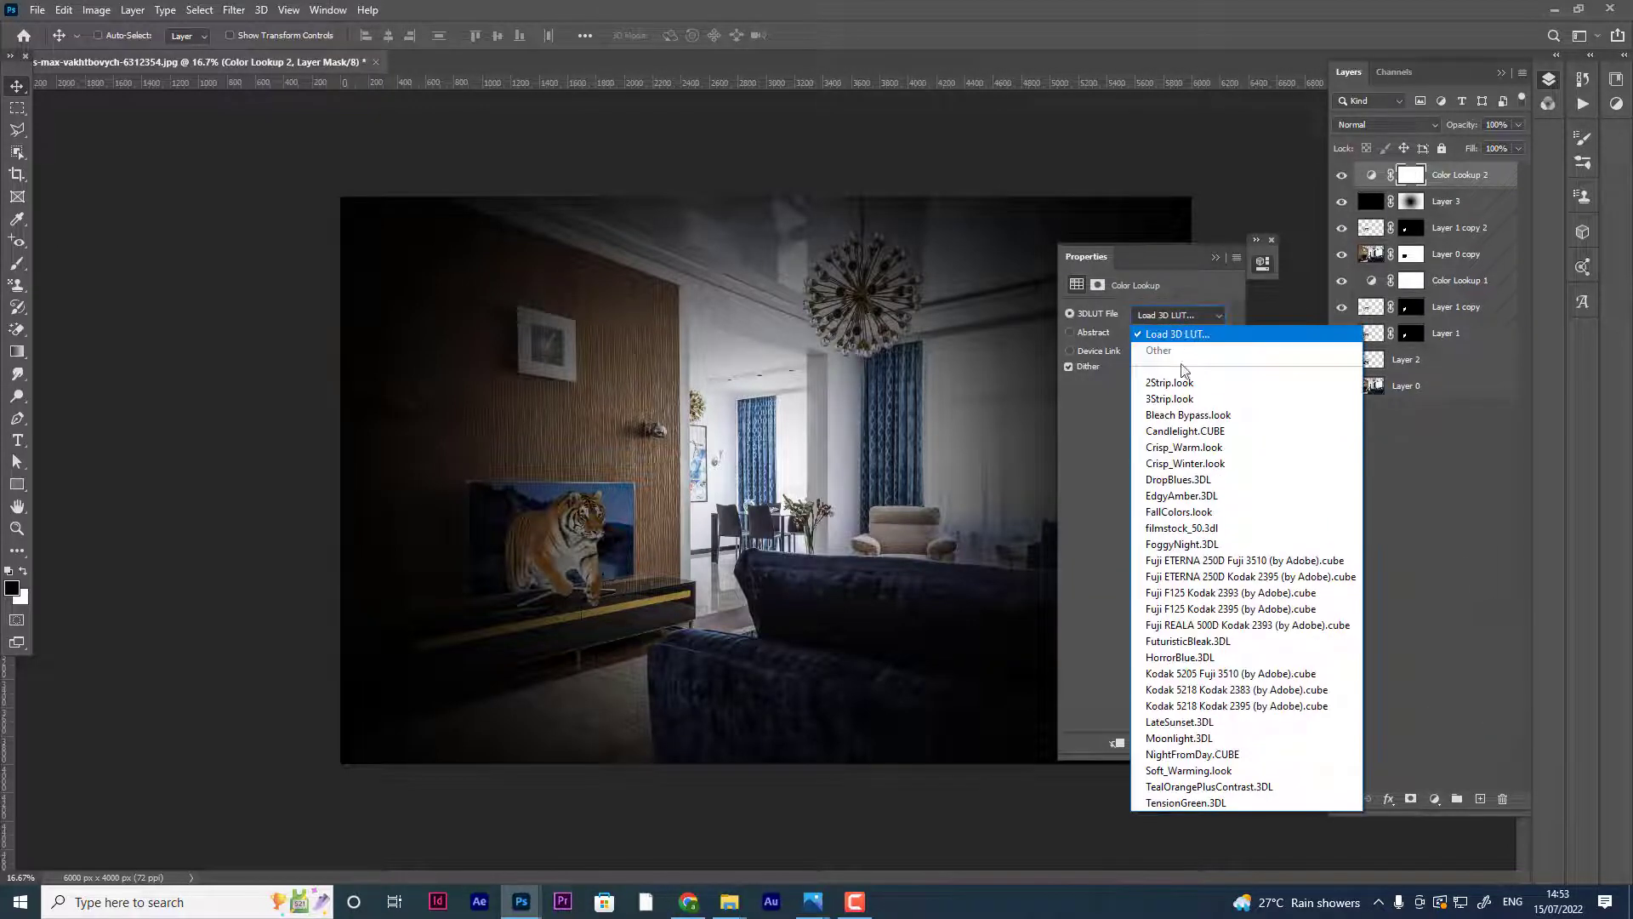
pyautogui.click(1176, 737)
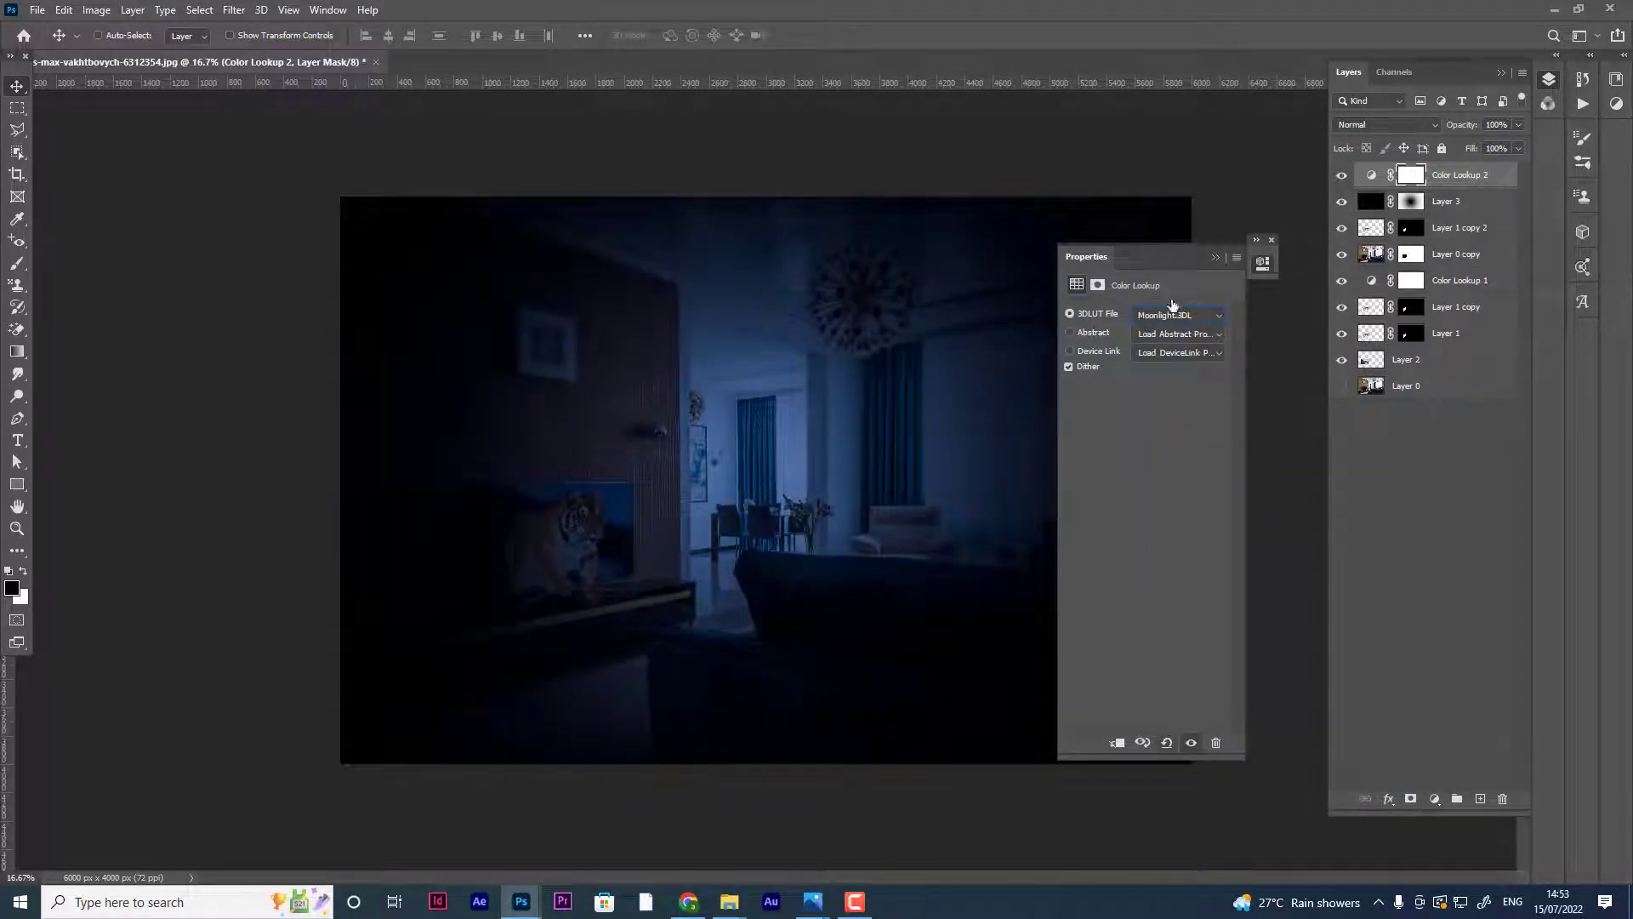
pyautogui.moveTo(1146, 262)
pyautogui.mouseDown()
pyautogui.moveTo(182, 201)
pyautogui.moveTo(176, 226)
pyautogui.moveTo(152, 164)
pyautogui.mouseUp()
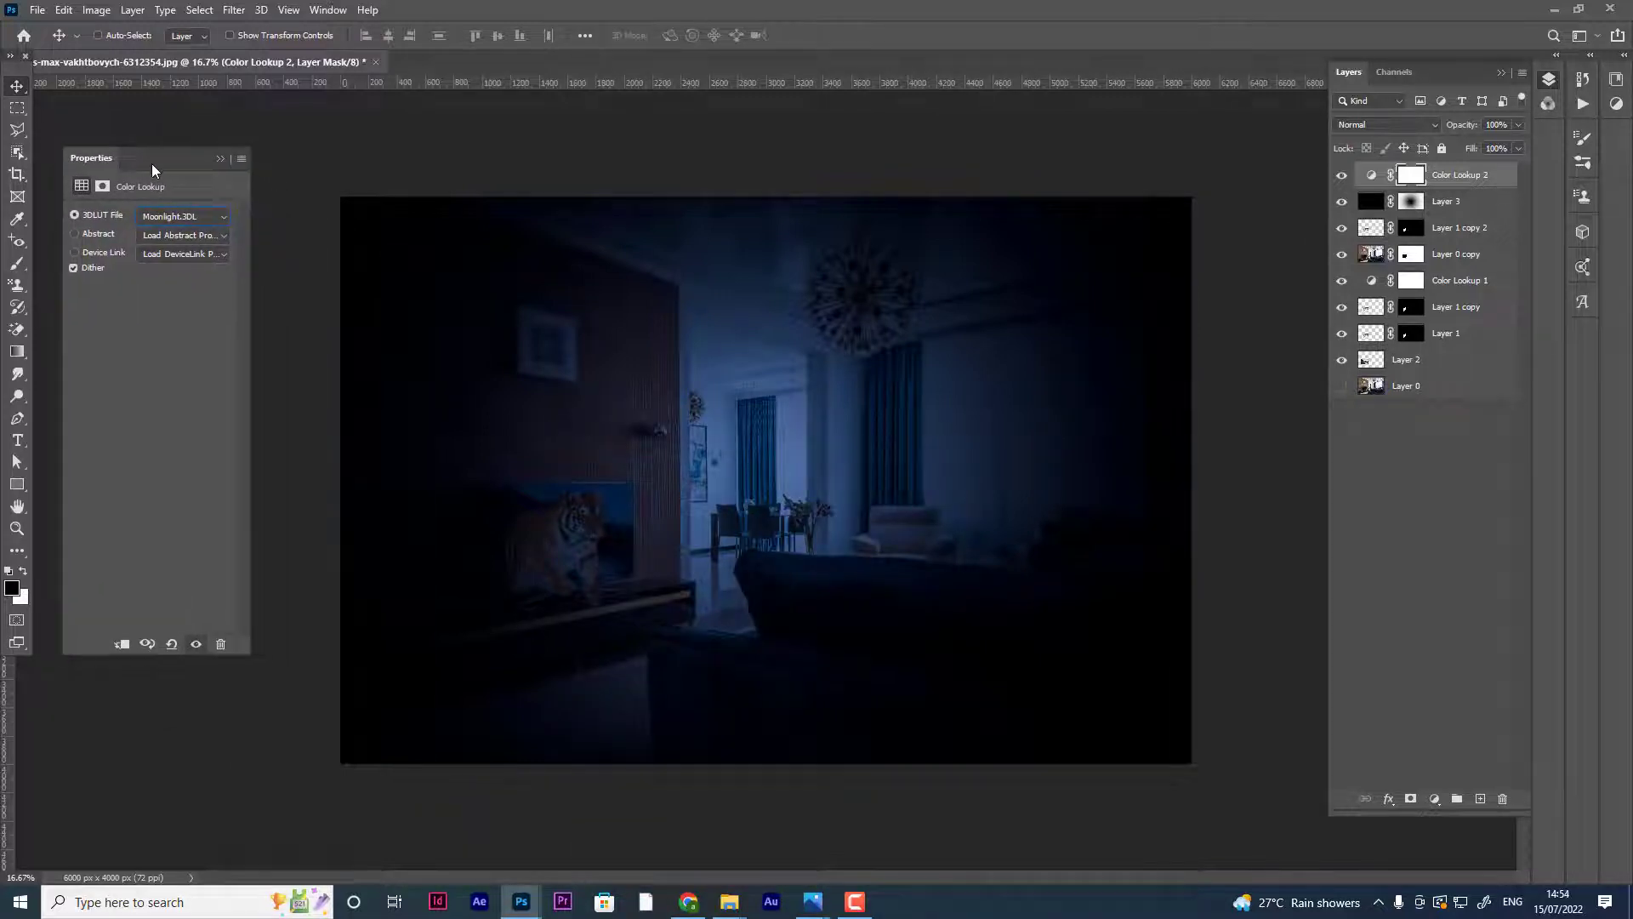
# - Paint a band down the left side of Layer 3's mask with a larger brush
pyautogui.click(1410, 200)
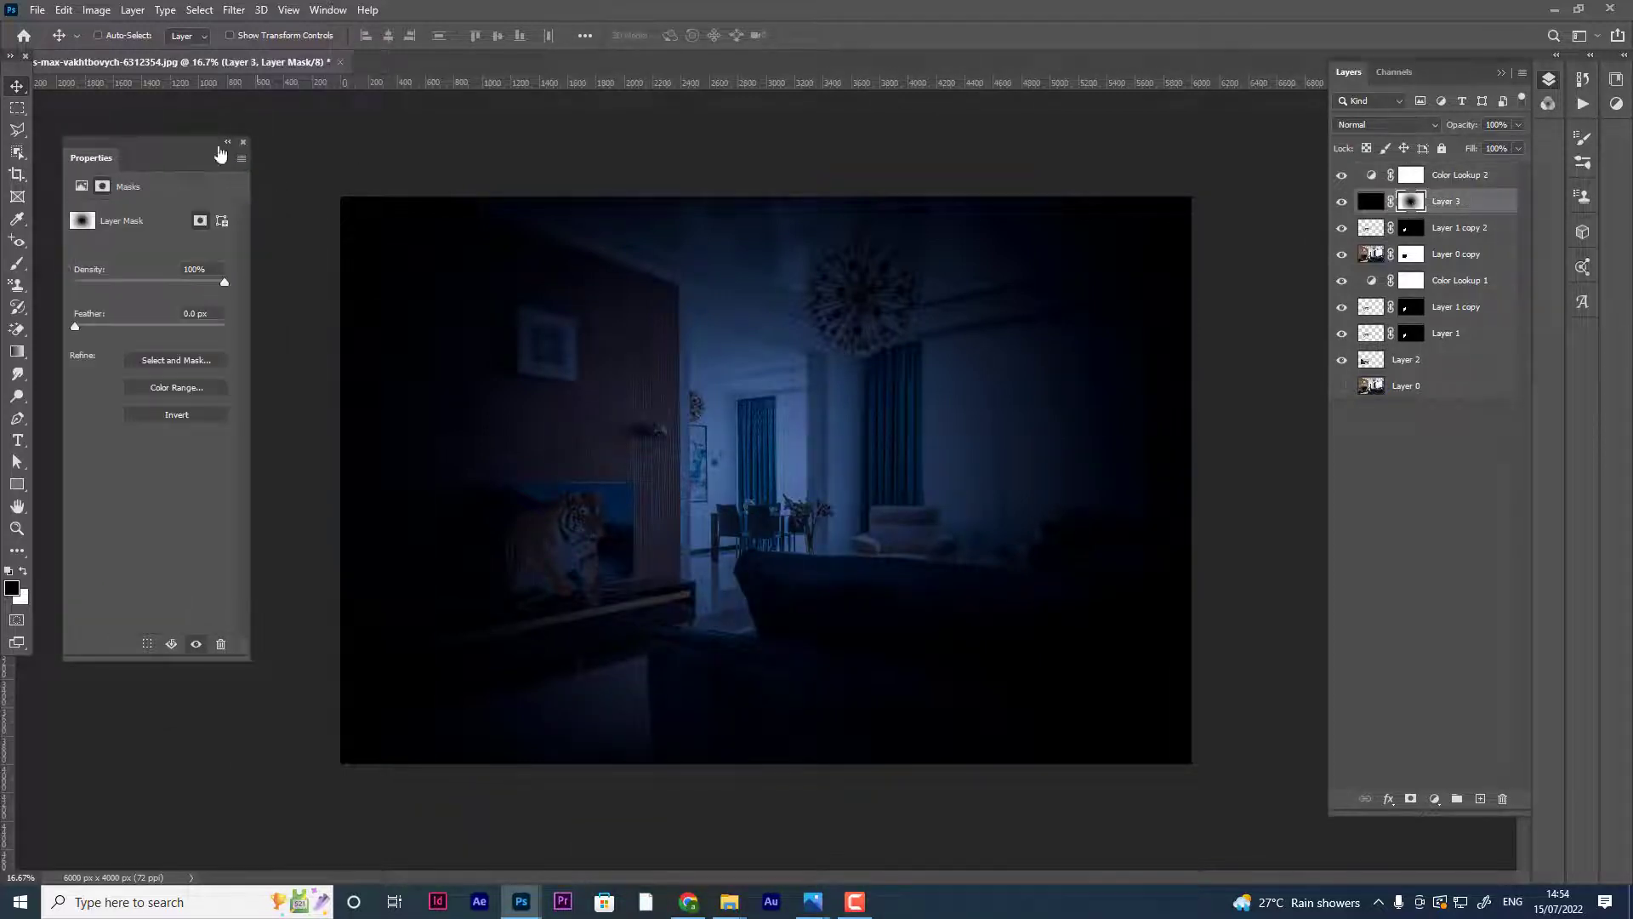
pyautogui.click(228, 142)
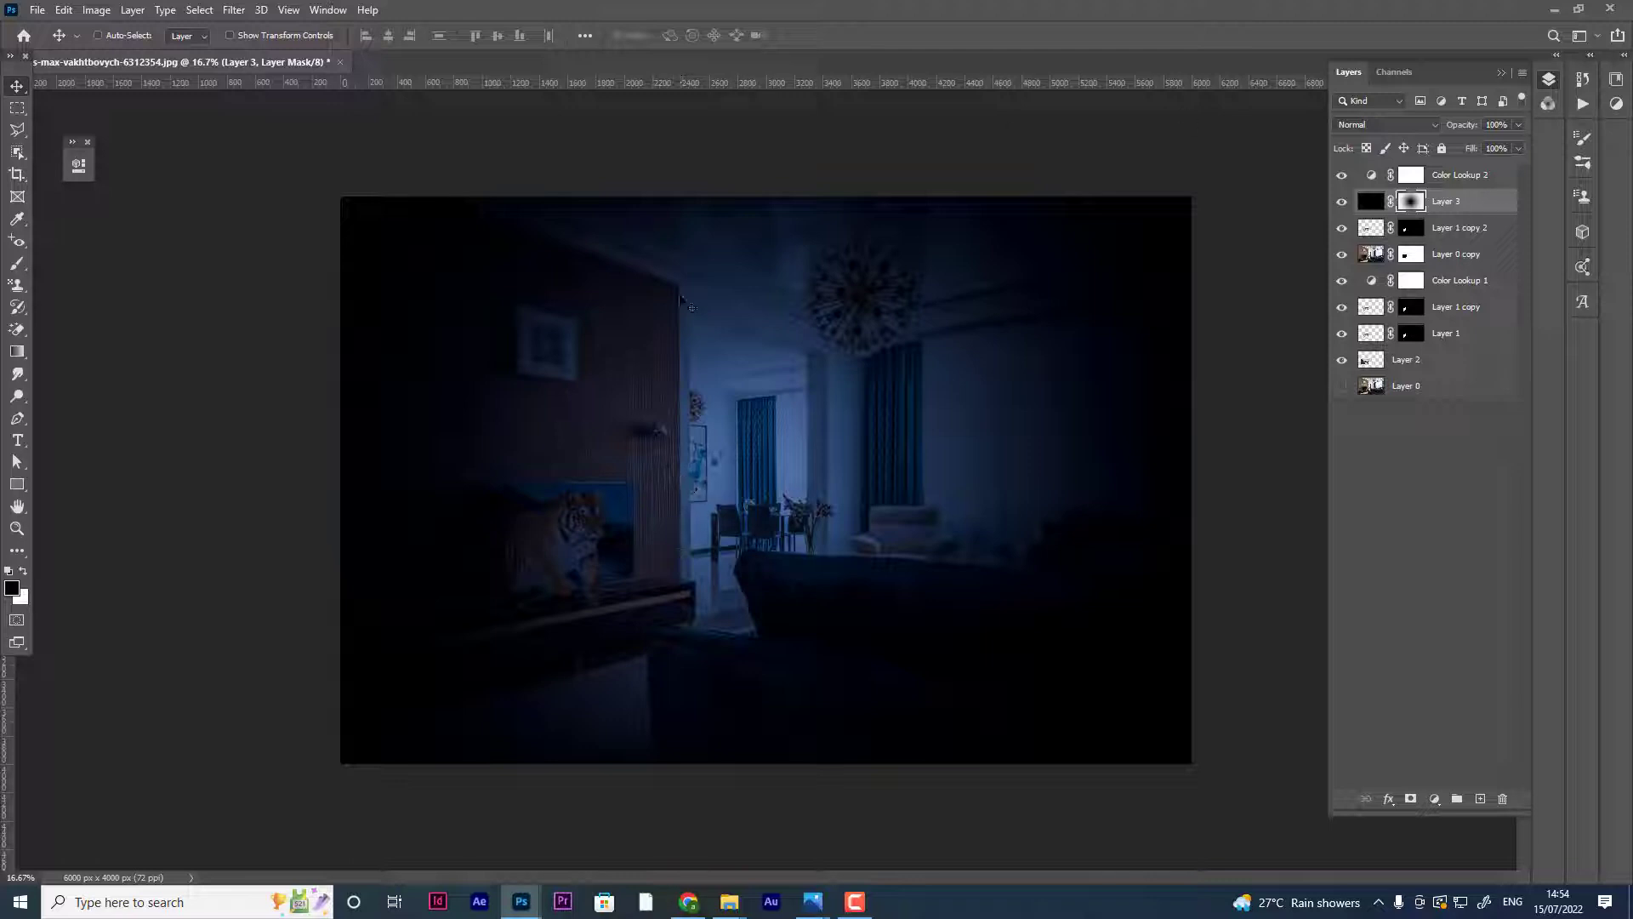
pyautogui.press('b')
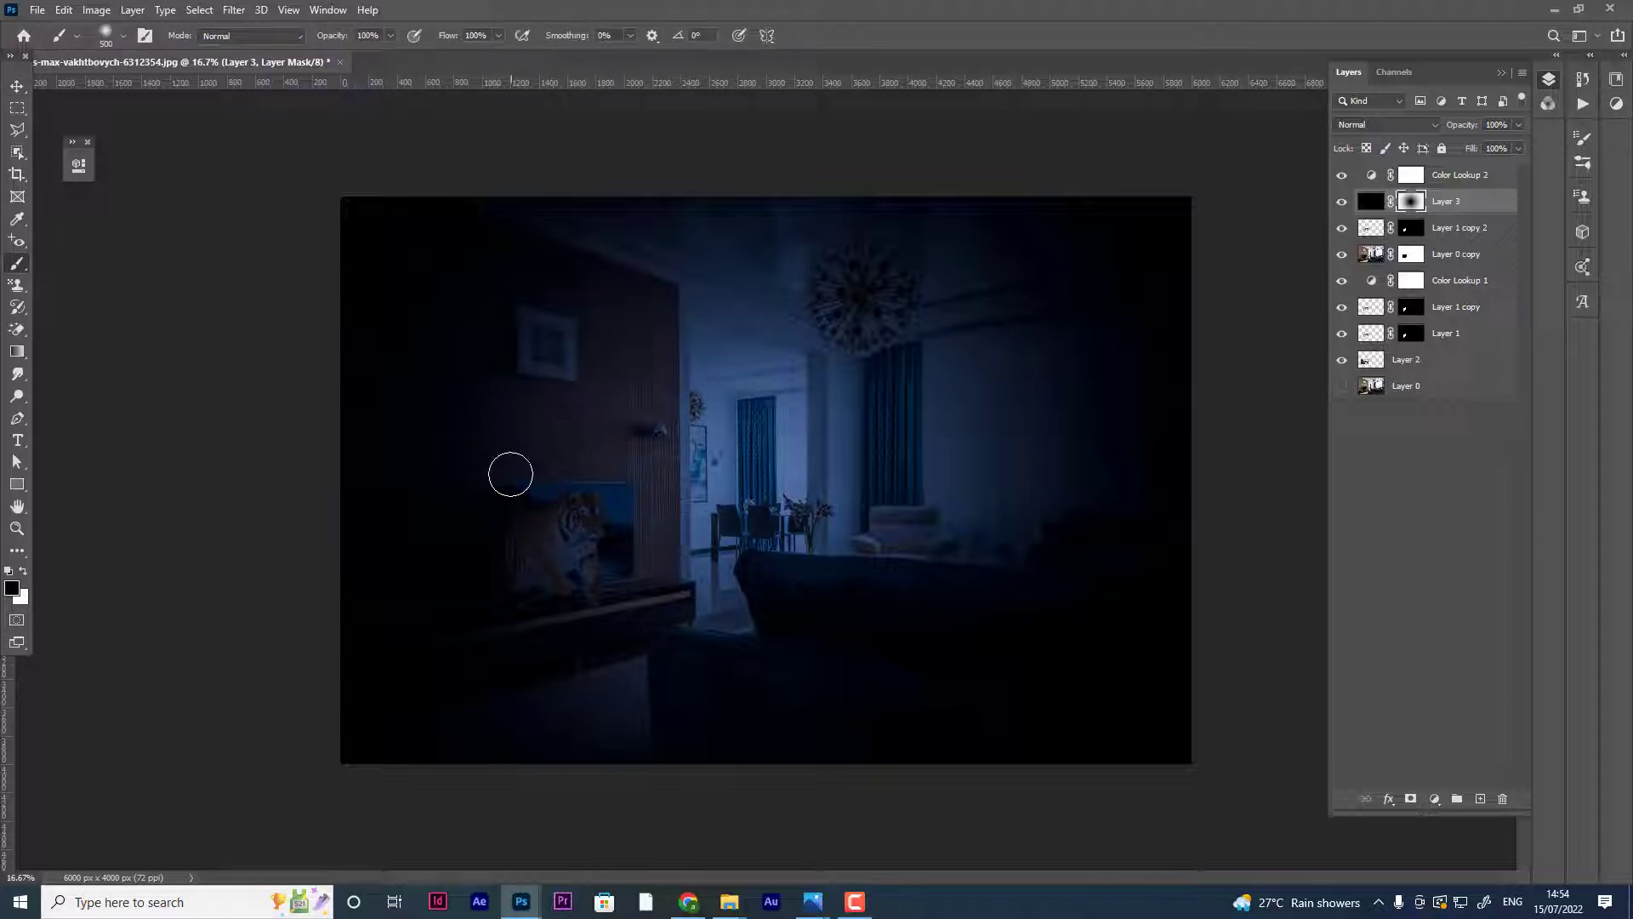
pyautogui.press('[')
pyautogui.press(']')
pyautogui.press(']')
pyautogui.press(']')
pyautogui.moveTo(438, 219)
pyautogui.mouseDown()
pyautogui.moveTo(448, 346)
pyautogui.moveTo(417, 660)
pyautogui.moveTo(496, 233)
pyautogui.moveTo(412, 740)
pyautogui.moveTo(501, 630)
pyautogui.moveTo(448, 692)
pyautogui.moveTo(754, 595)
pyautogui.moveTo(507, 573)
pyautogui.moveTo(743, 612)
pyautogui.mouseUp()
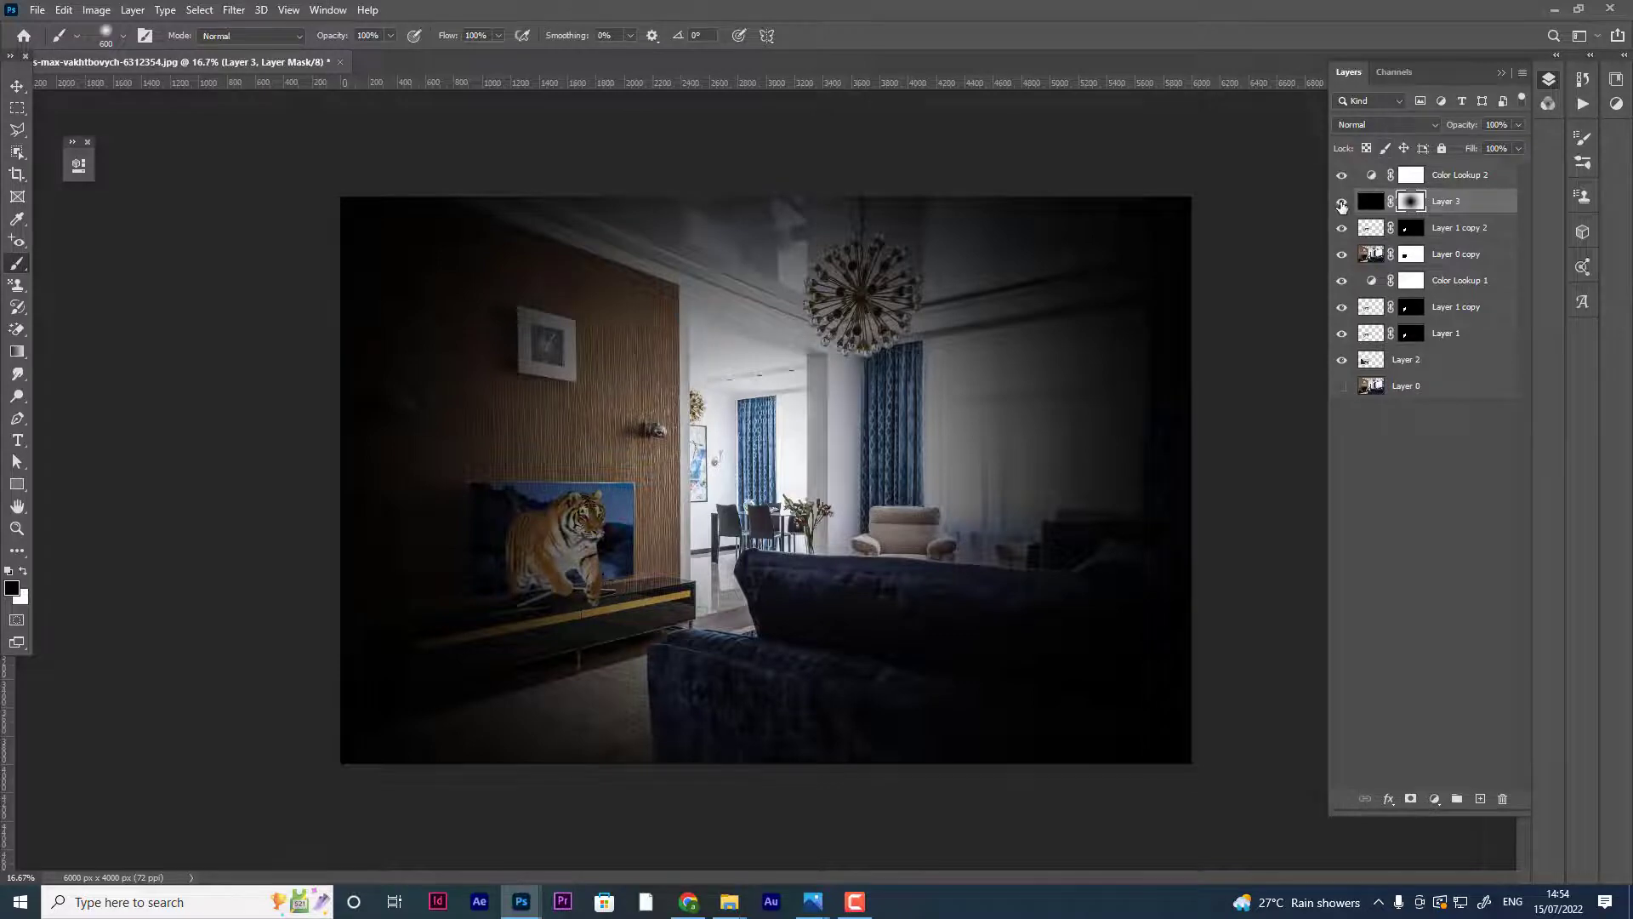
# - Hide the black vignette layer and reapply Moonlight.3DL on Color Lookup 2
pyautogui.click(1341, 203)
pyautogui.click(1371, 176)
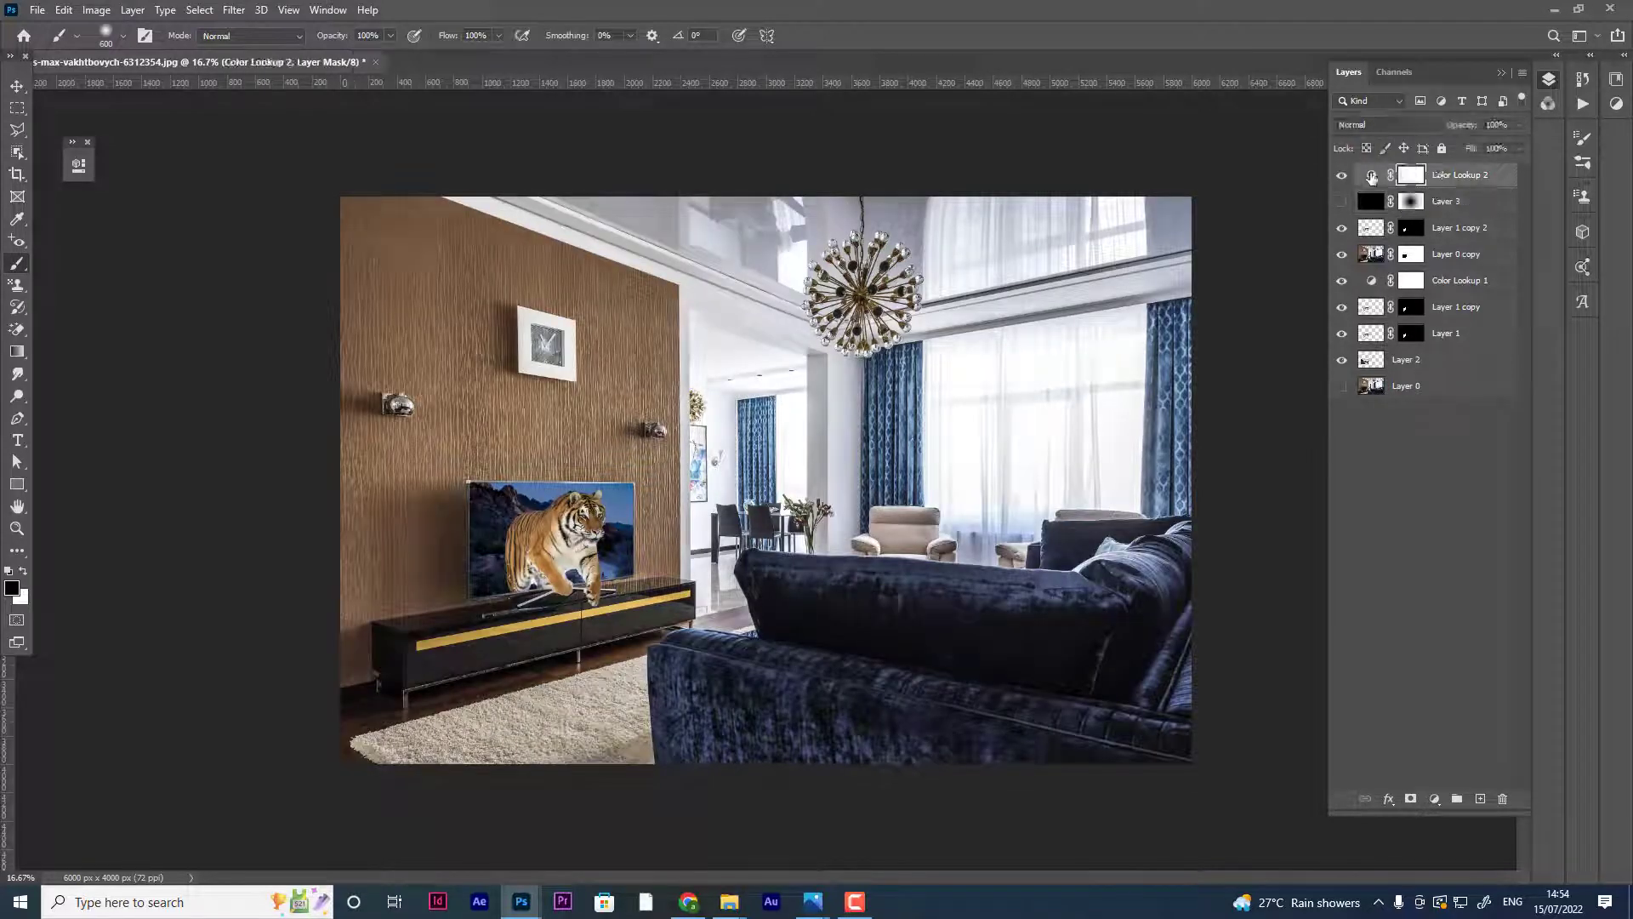
pyautogui.doubleClick(1371, 175)
pyautogui.click(212, 218)
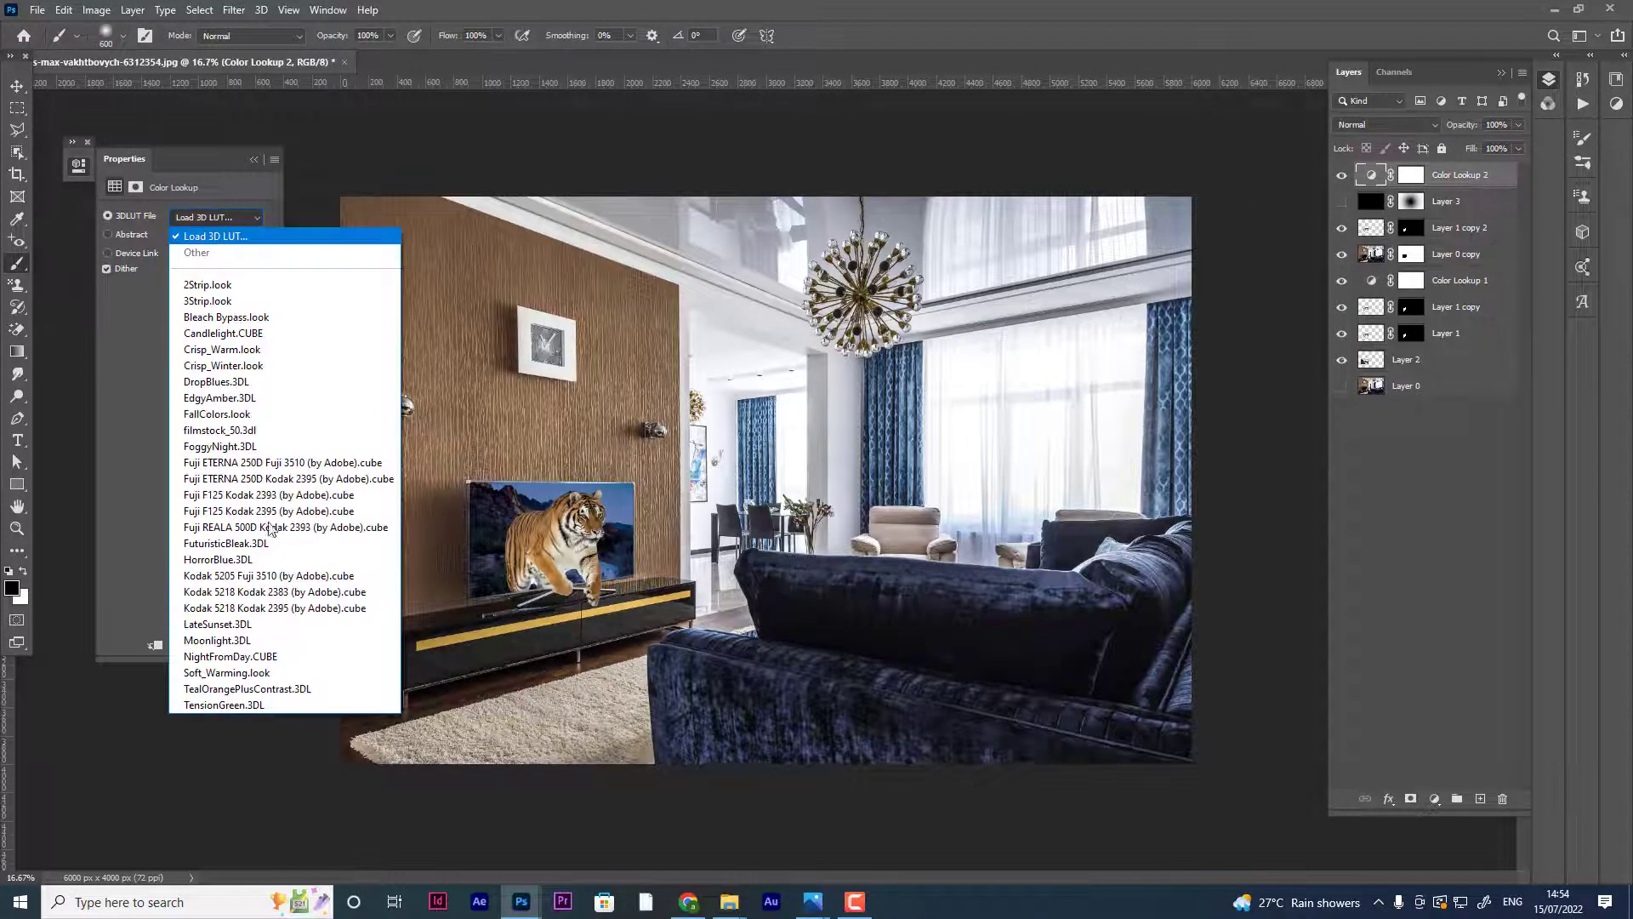
pyautogui.click(264, 631)
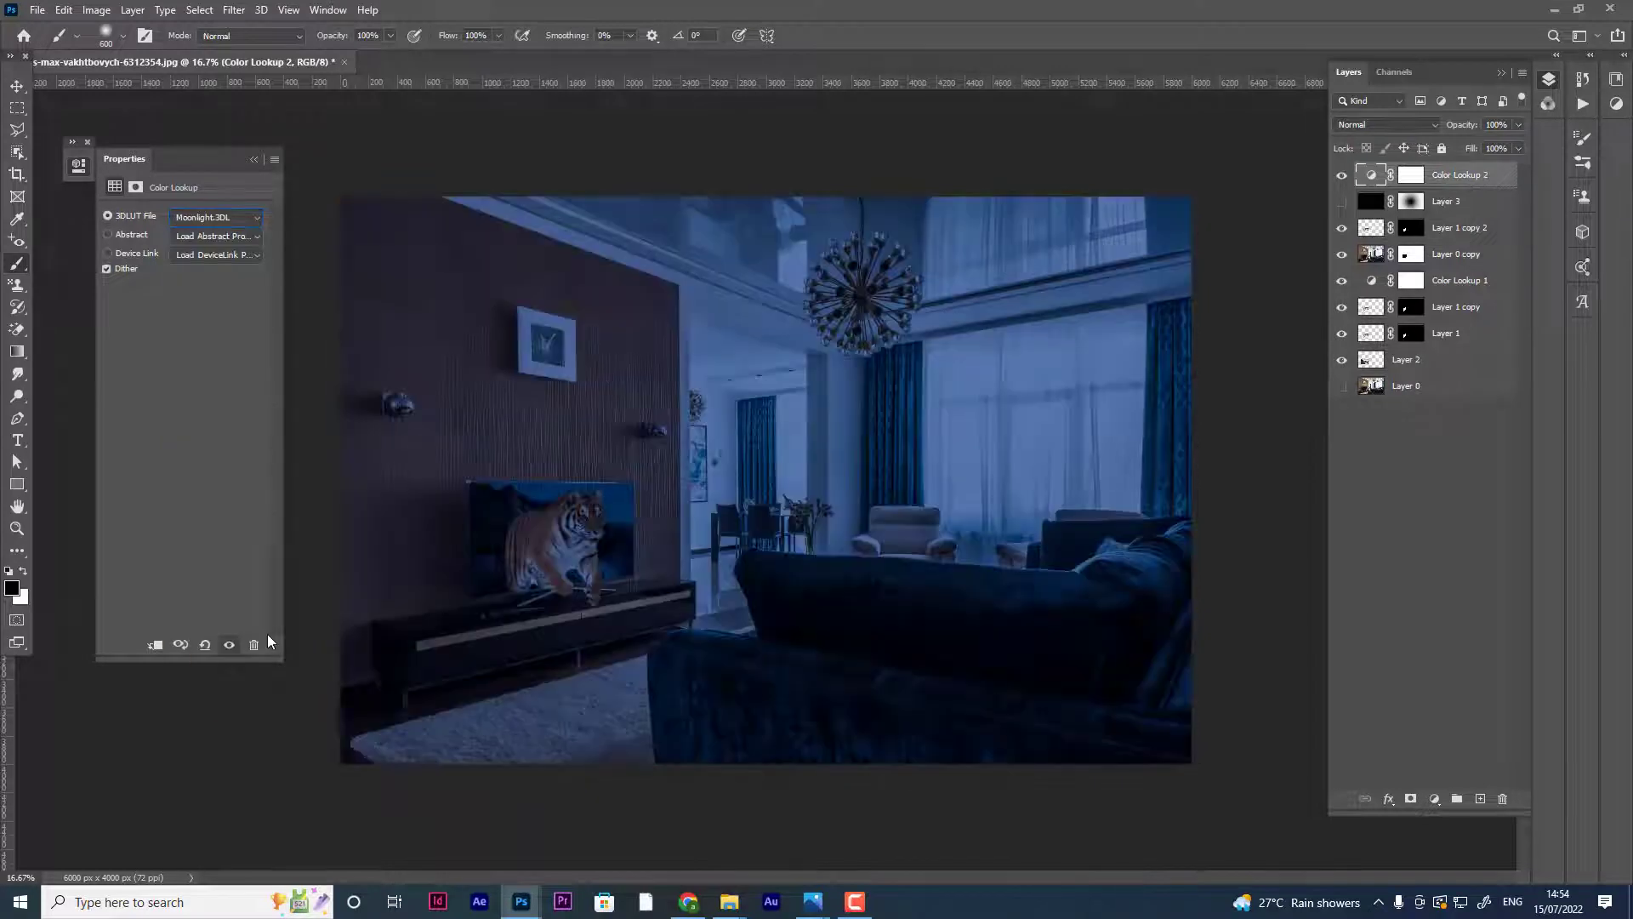
pyautogui.click(251, 157)
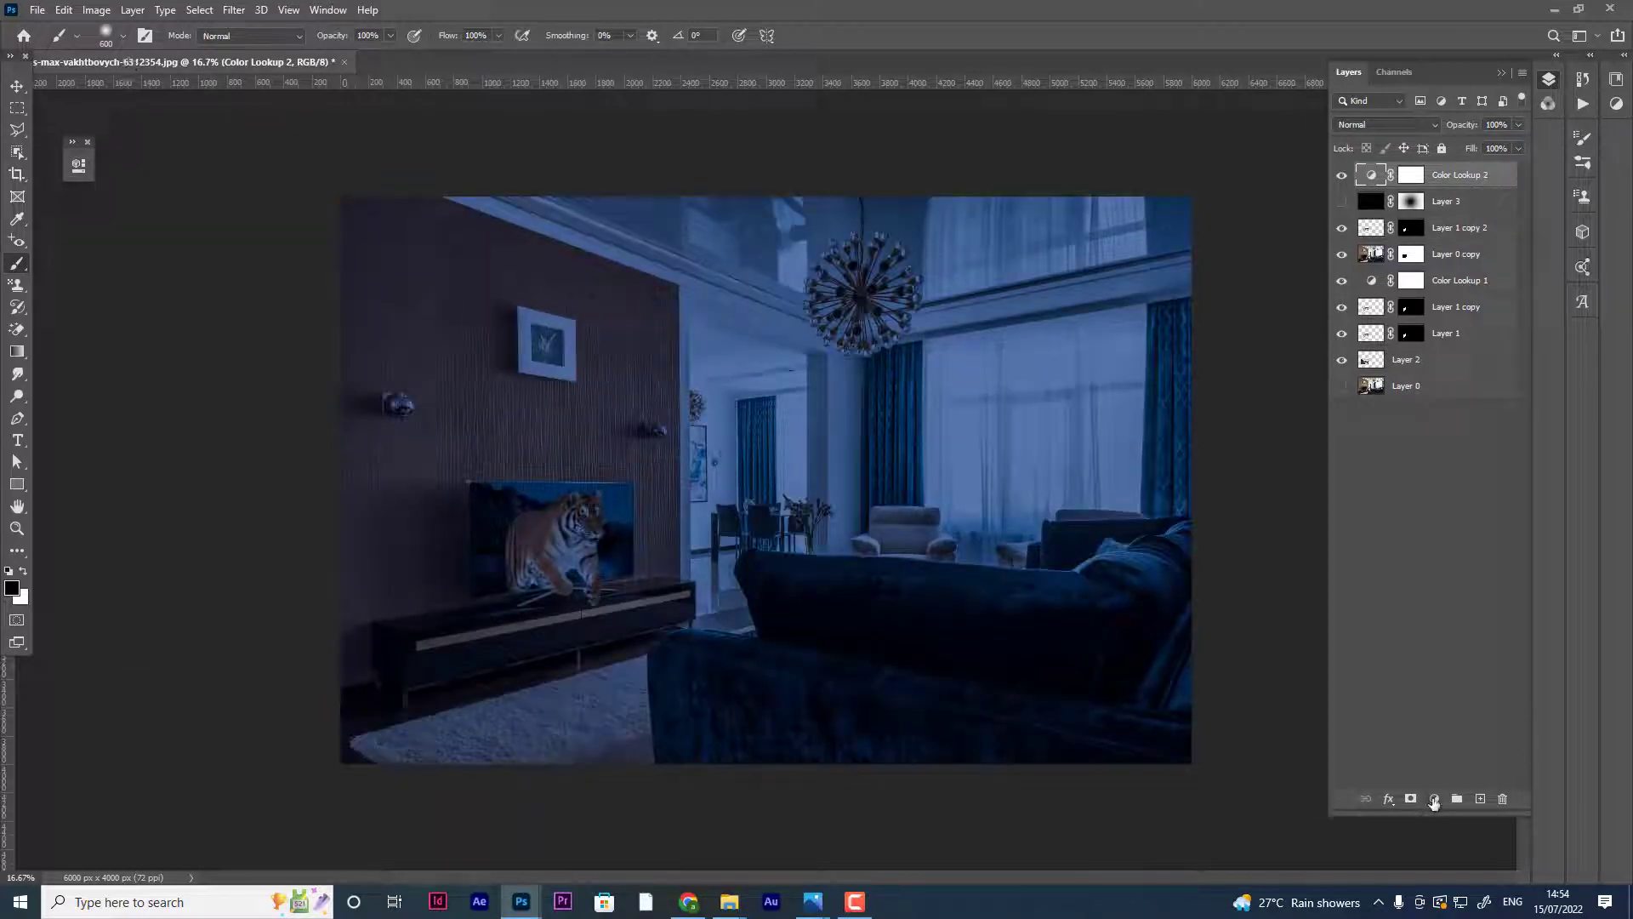
# - Add a Levels adjustment, pulling the output white slider down to about 91
pyautogui.click(1434, 799)
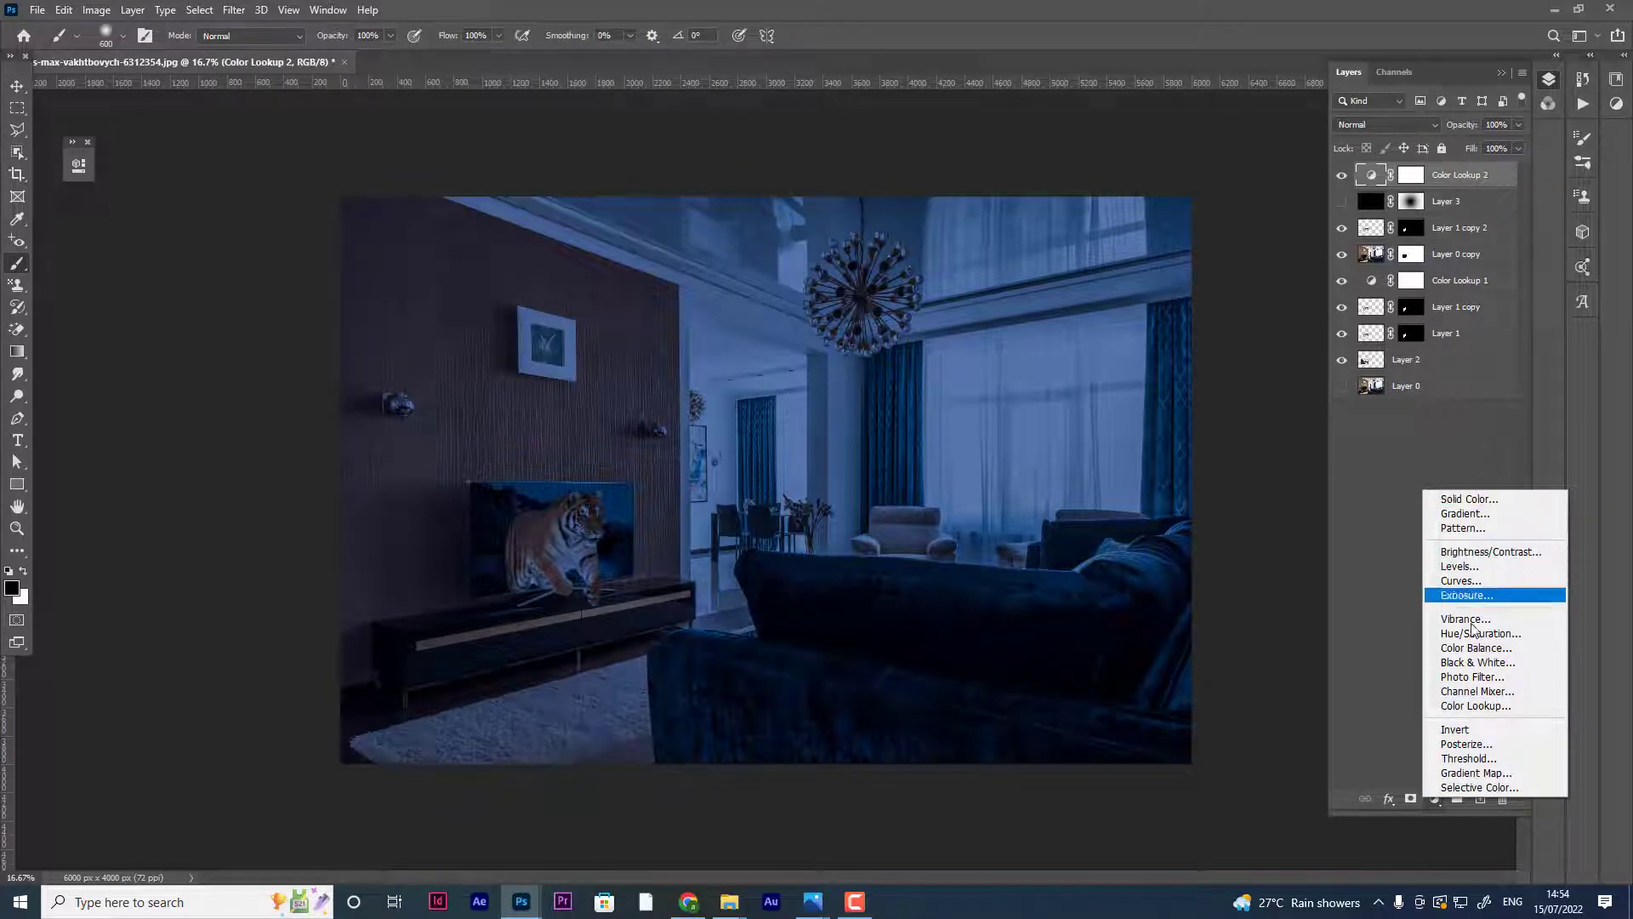
pyautogui.click(1481, 567)
pyautogui.moveTo(133, 390)
pyautogui.mouseDown()
pyautogui.moveTo(170, 391)
pyautogui.moveTo(111, 393)
pyautogui.mouseUp()
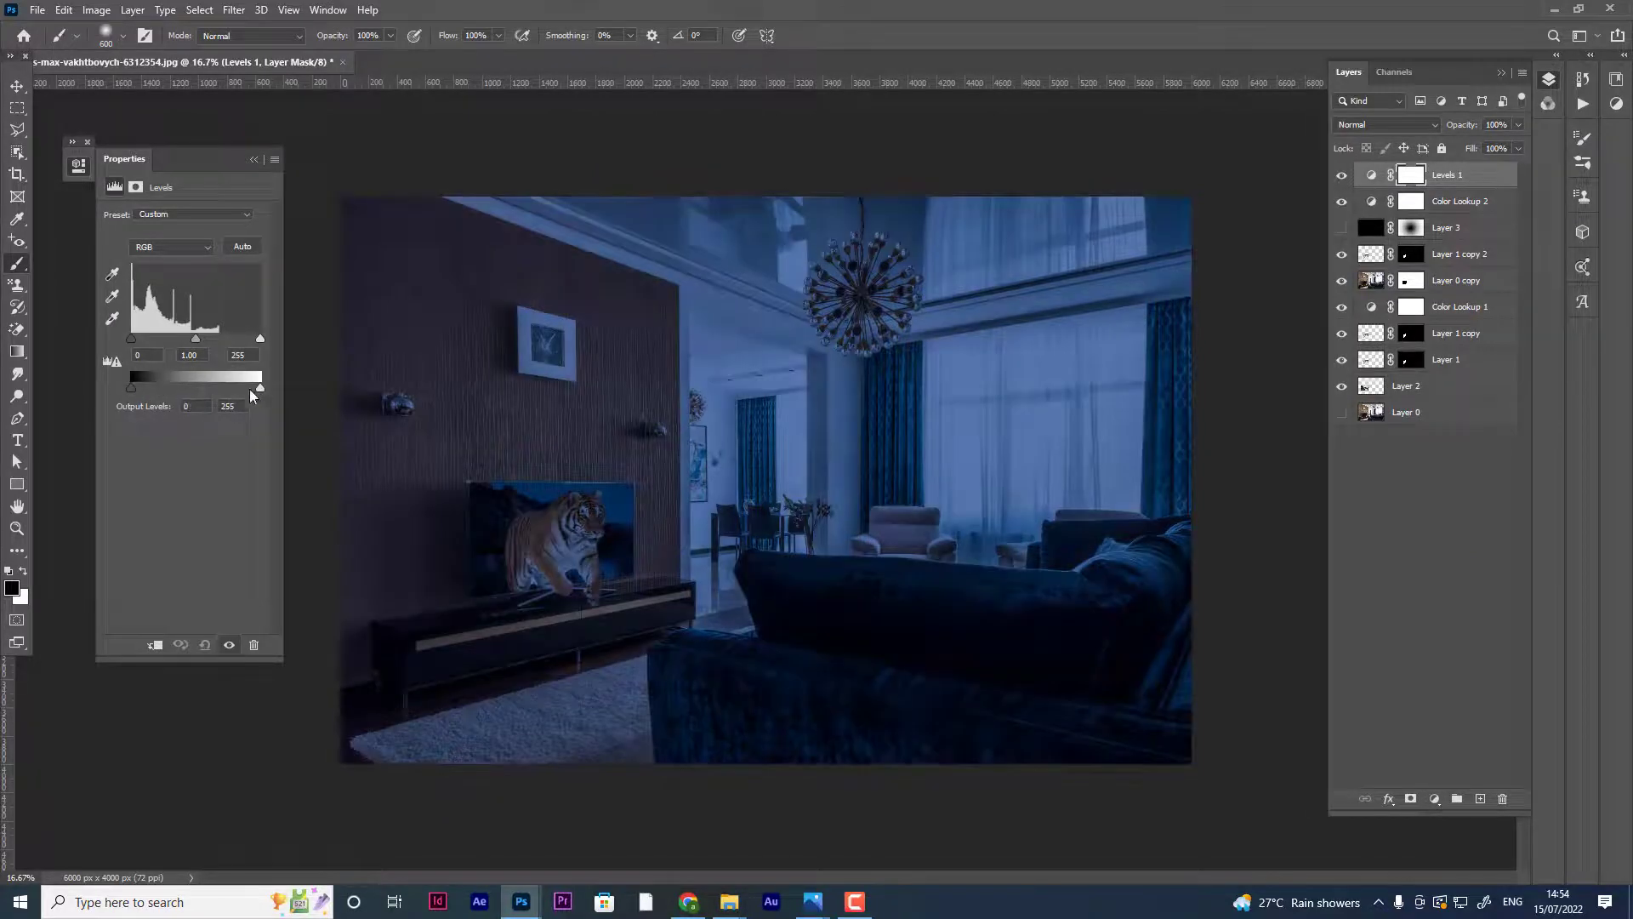
pyautogui.moveTo(255, 390); pyautogui.dragTo(178, 390)
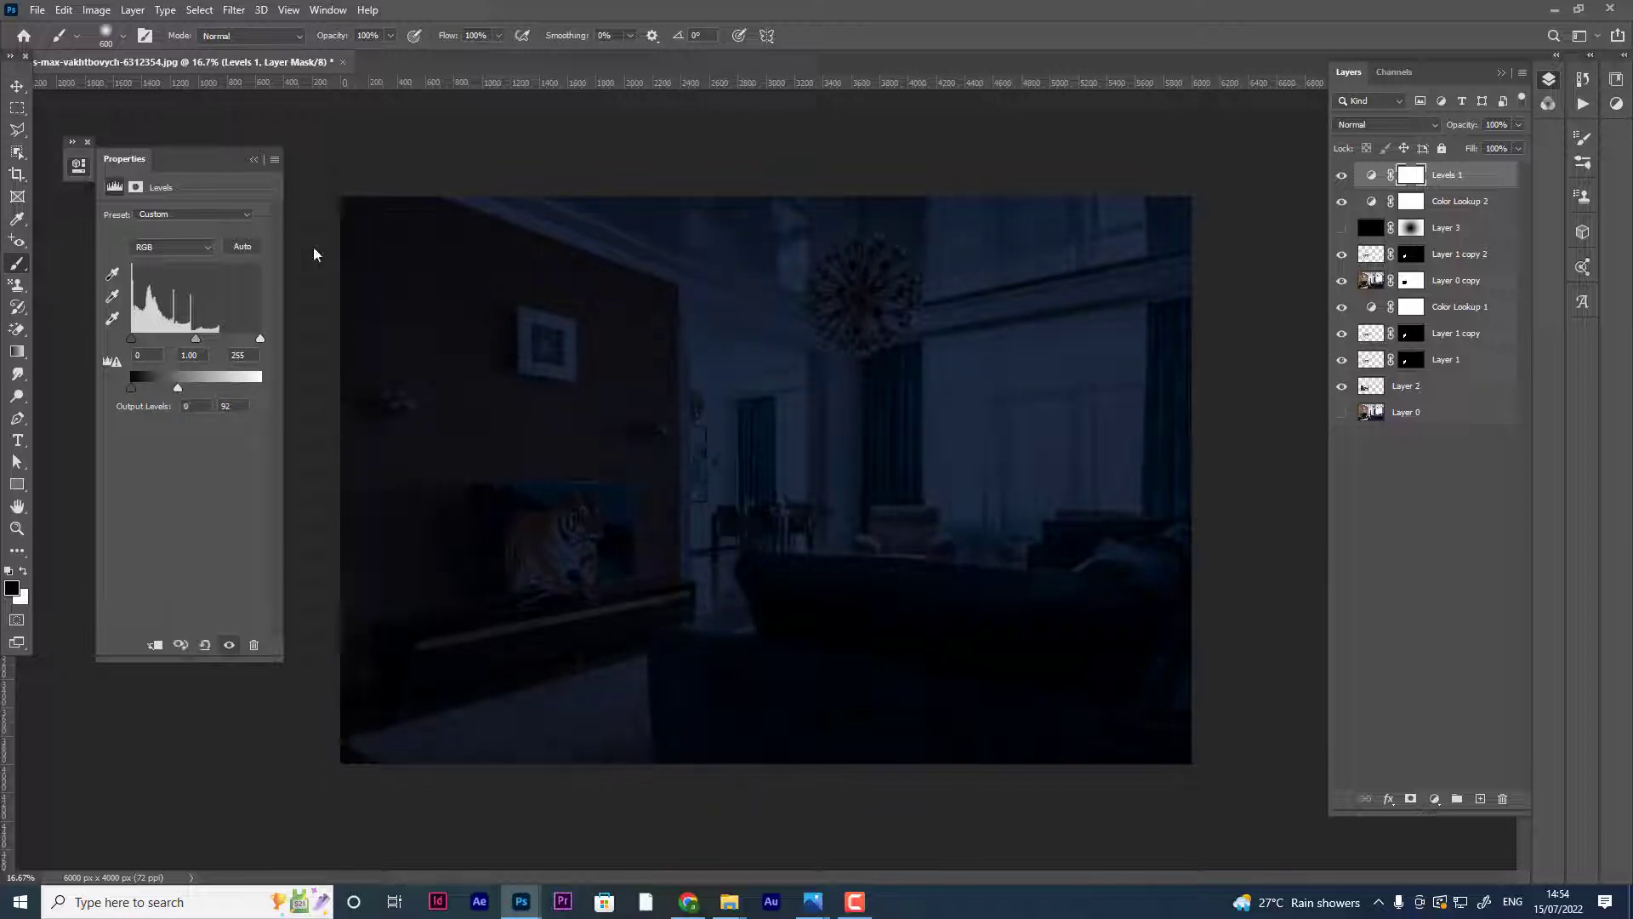
pyautogui.click(255, 160)
# - Zoom in to compare the room with Levels 1 off and on, then zoom back out
pyautogui.click(17, 86)
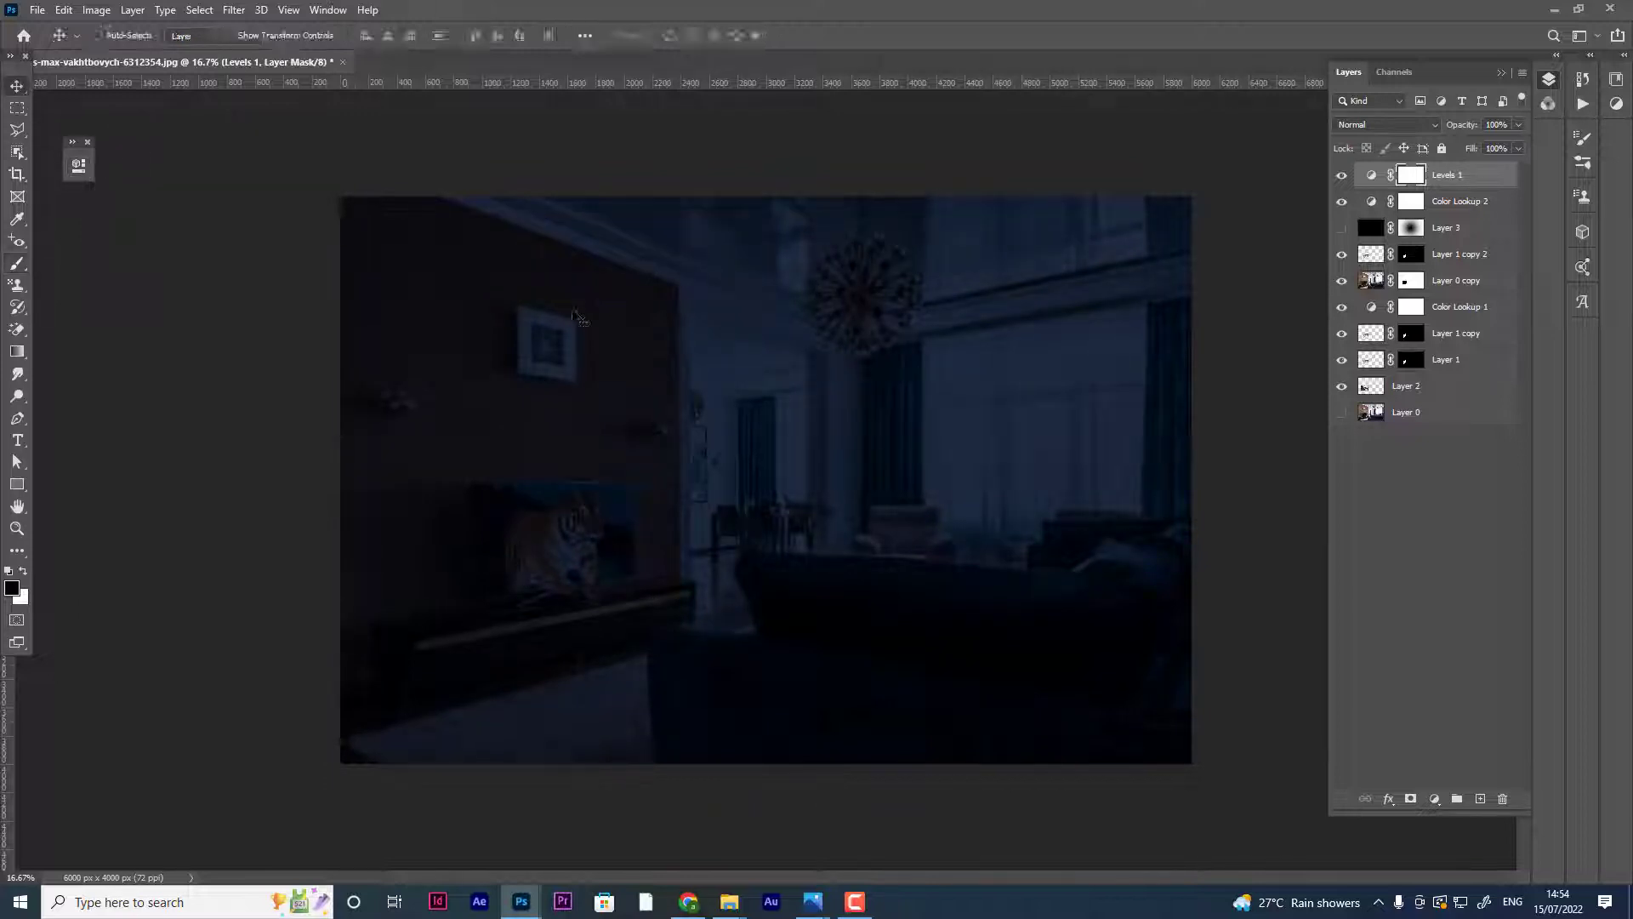
pyautogui.hotkey('ctrl', '+')
pyautogui.hotkey('ctrl', '+')
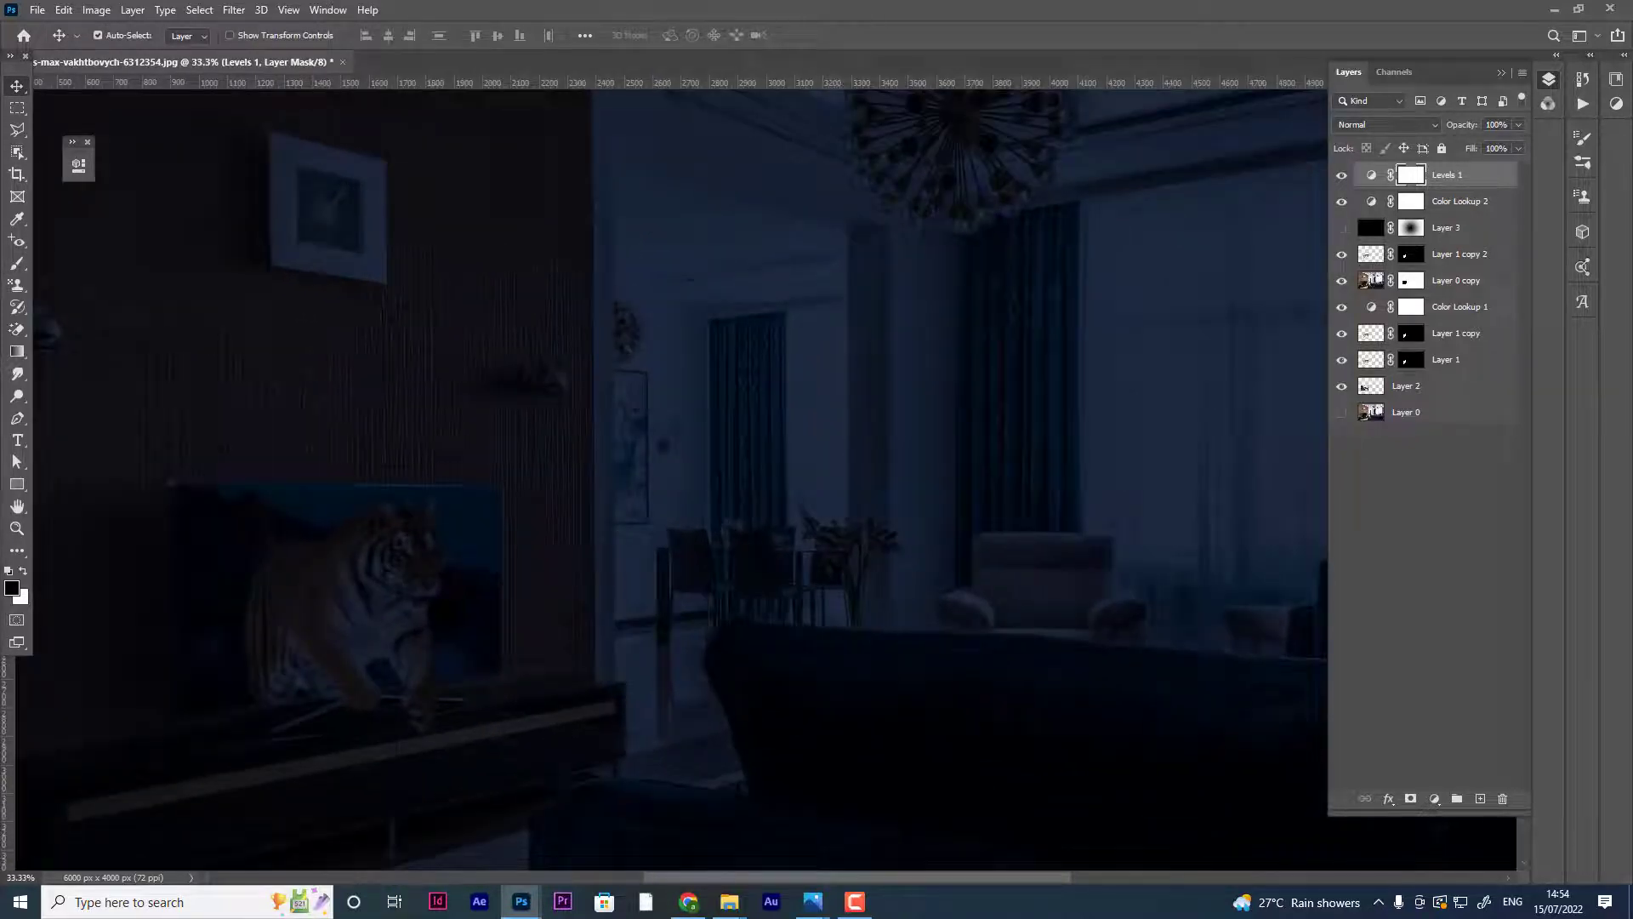
pyautogui.scroll(1, 1124, 371)
pyautogui.scroll(2, 1125, 372)
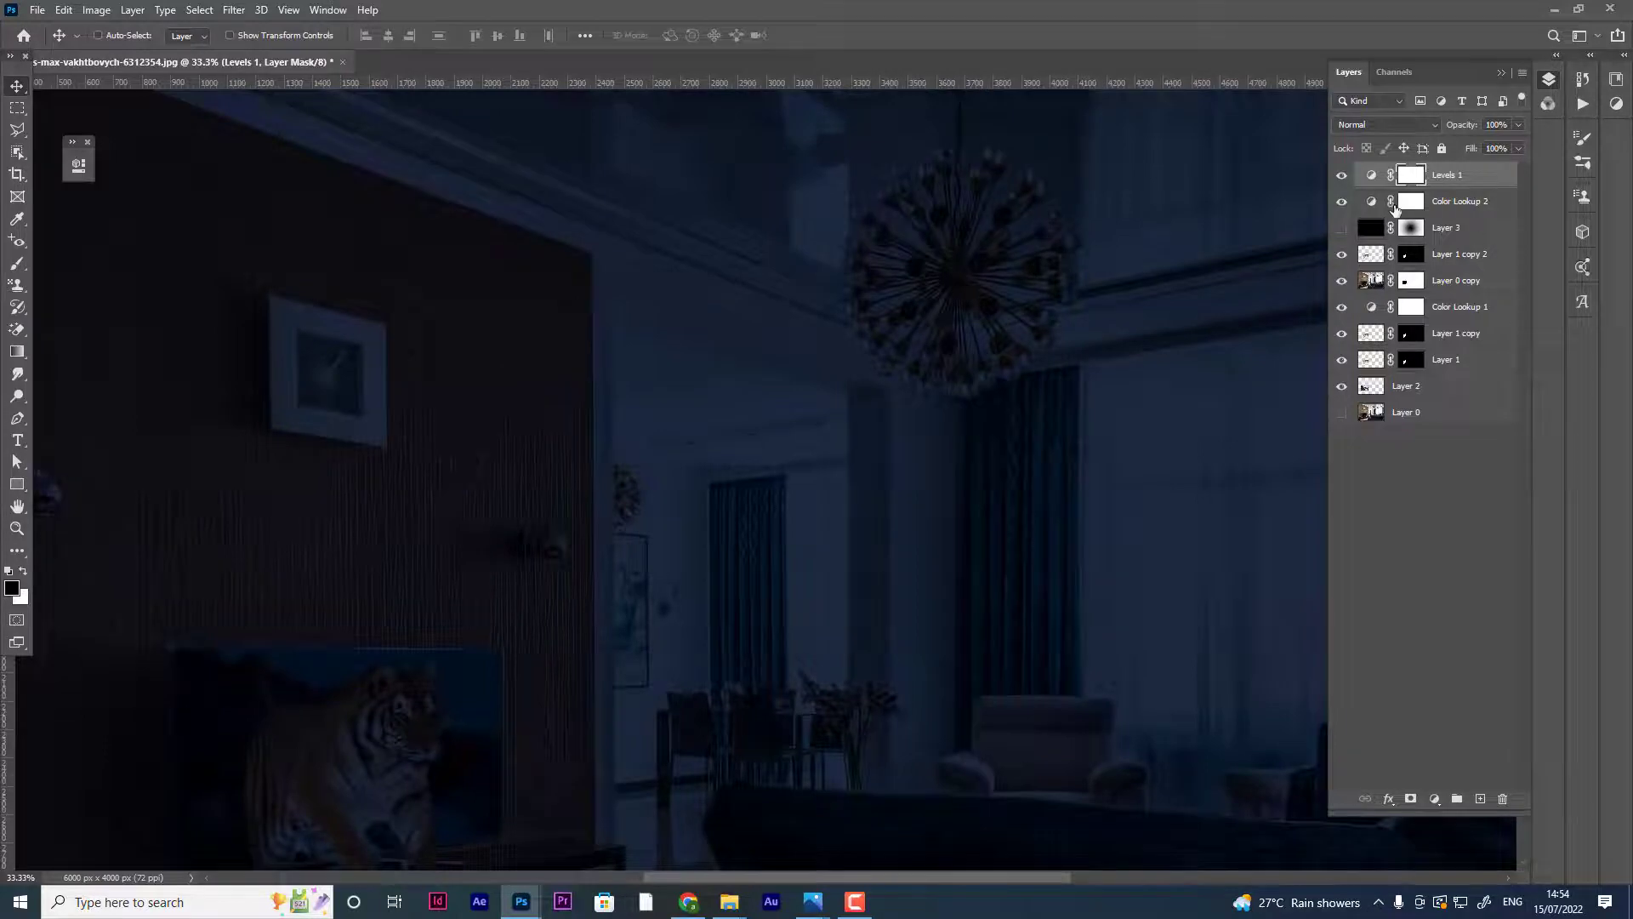
pyautogui.click(1341, 177)
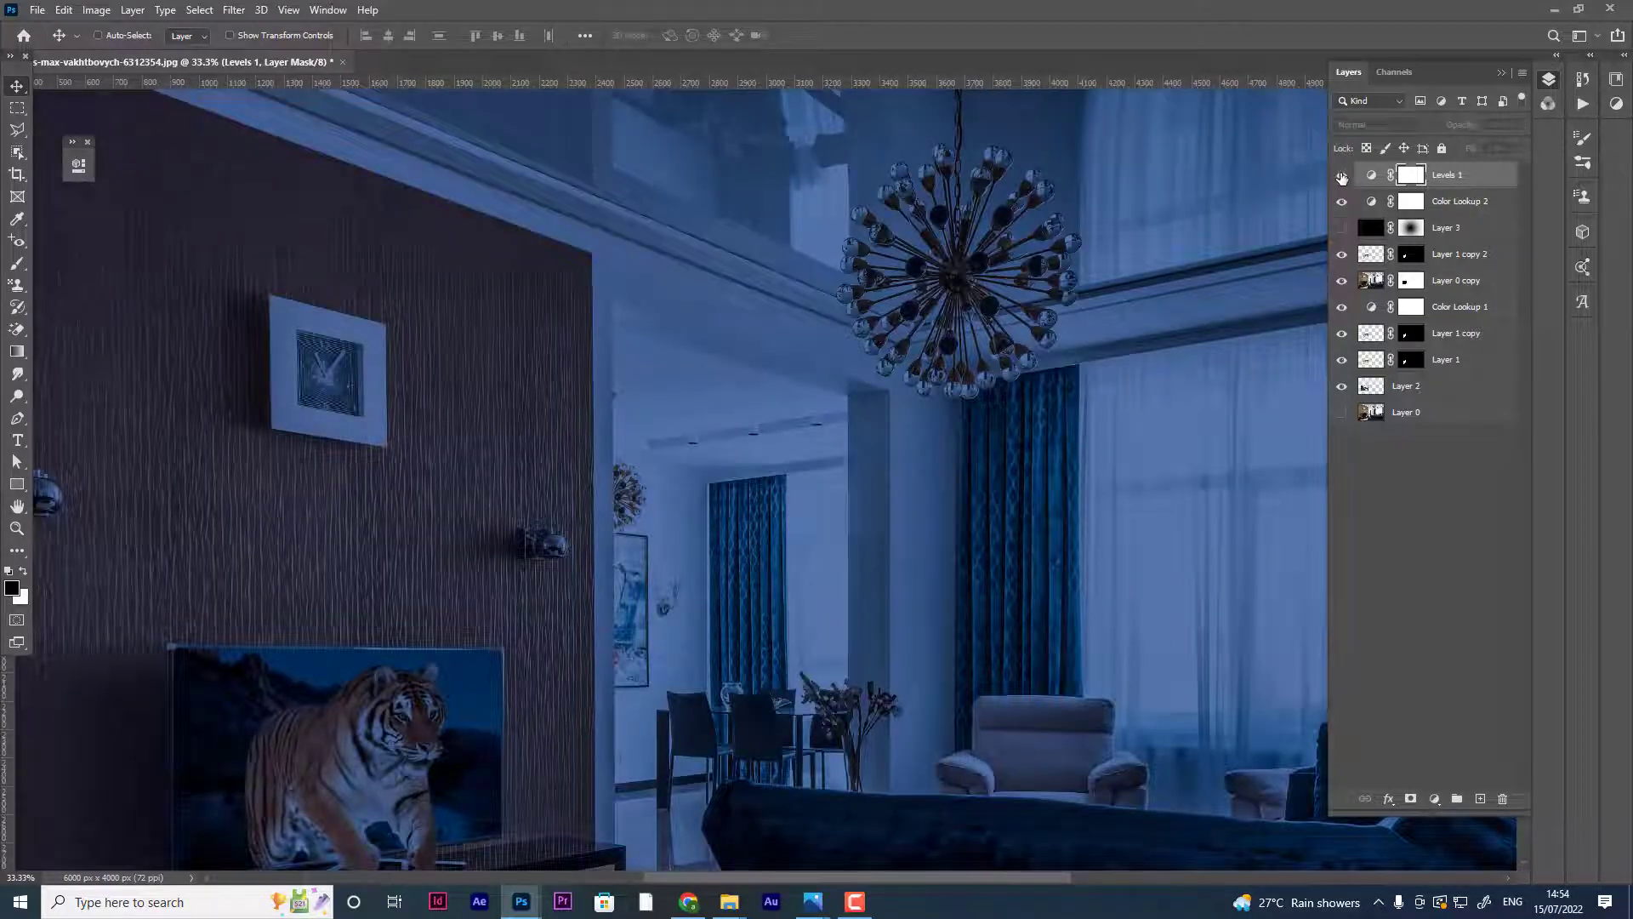
pyautogui.click(1341, 177)
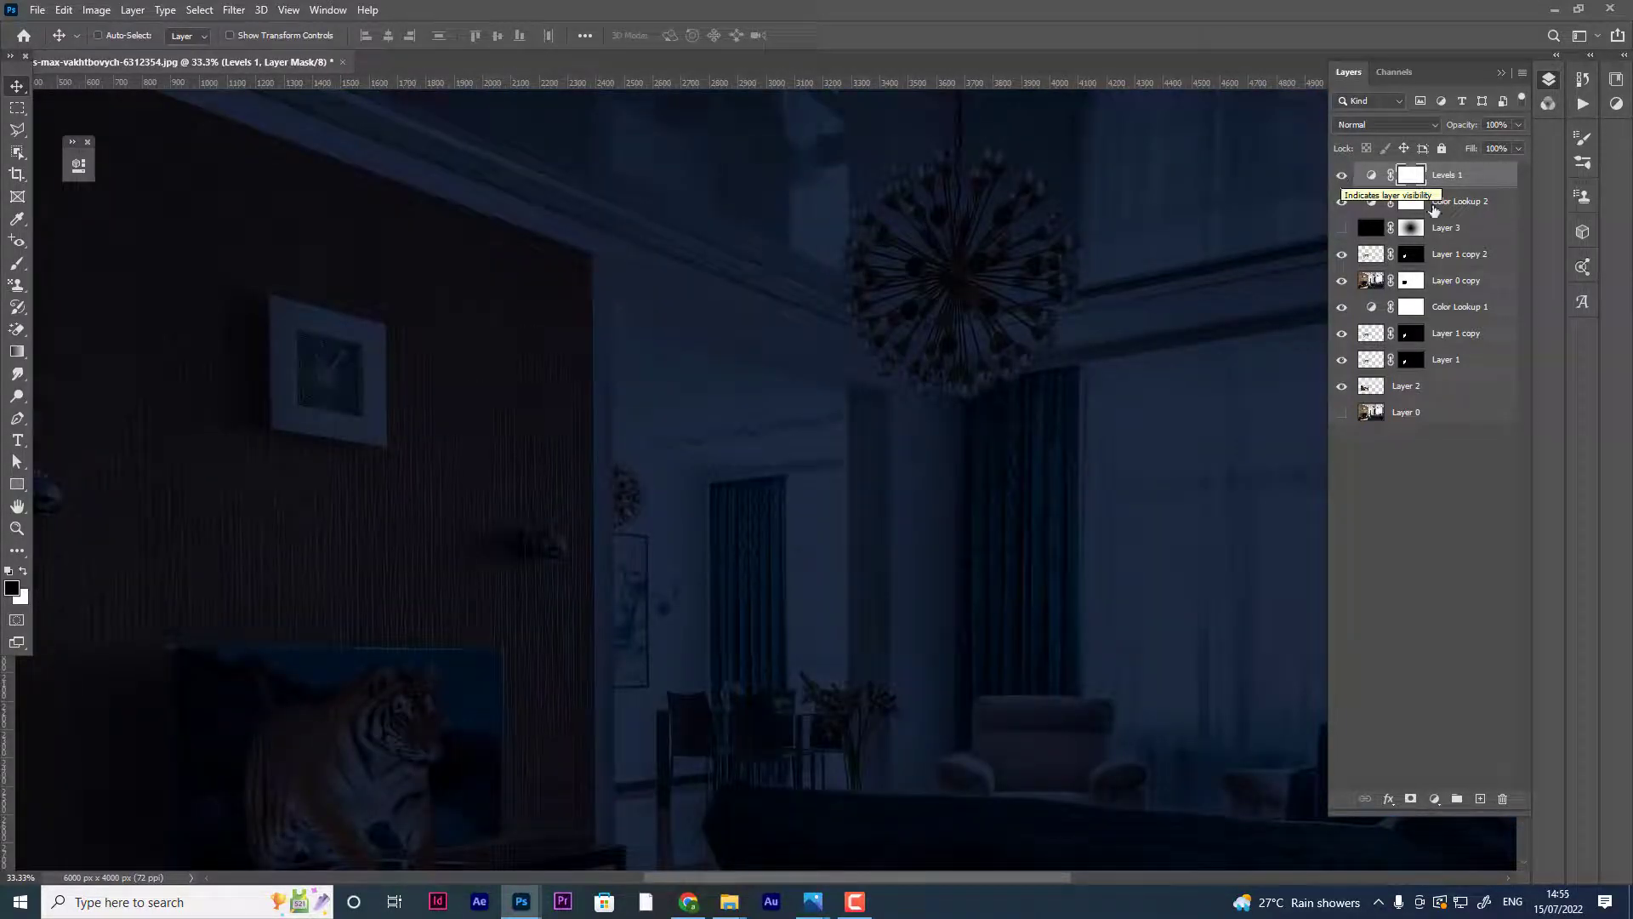
pyautogui.hotkey('ctrl', '-')
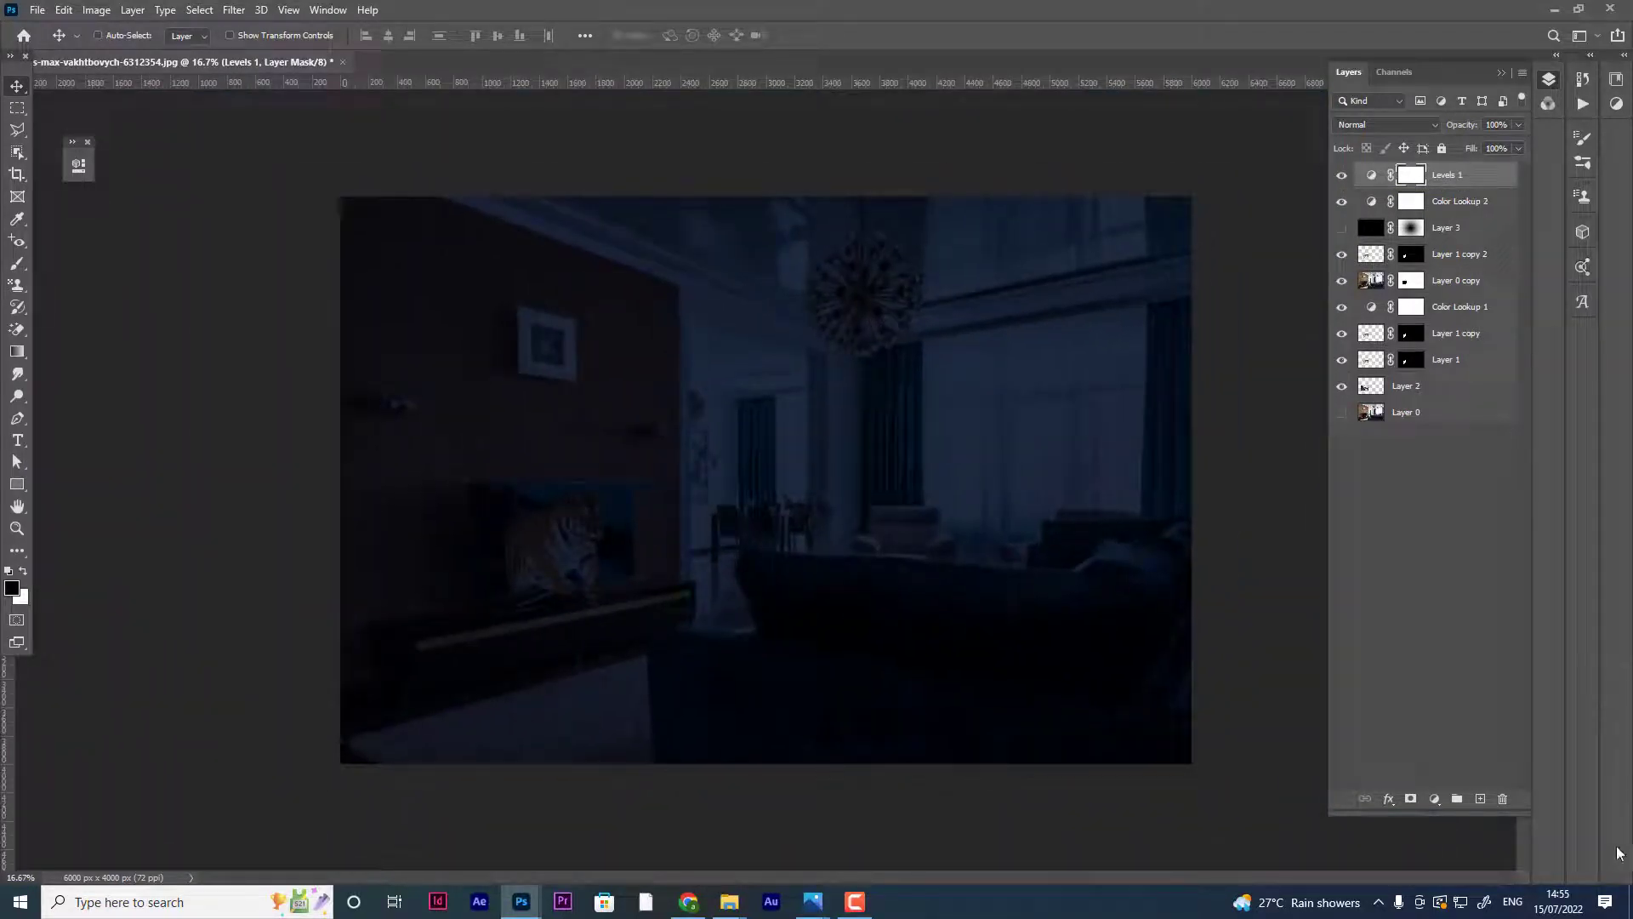
pyautogui.click(1435, 801)
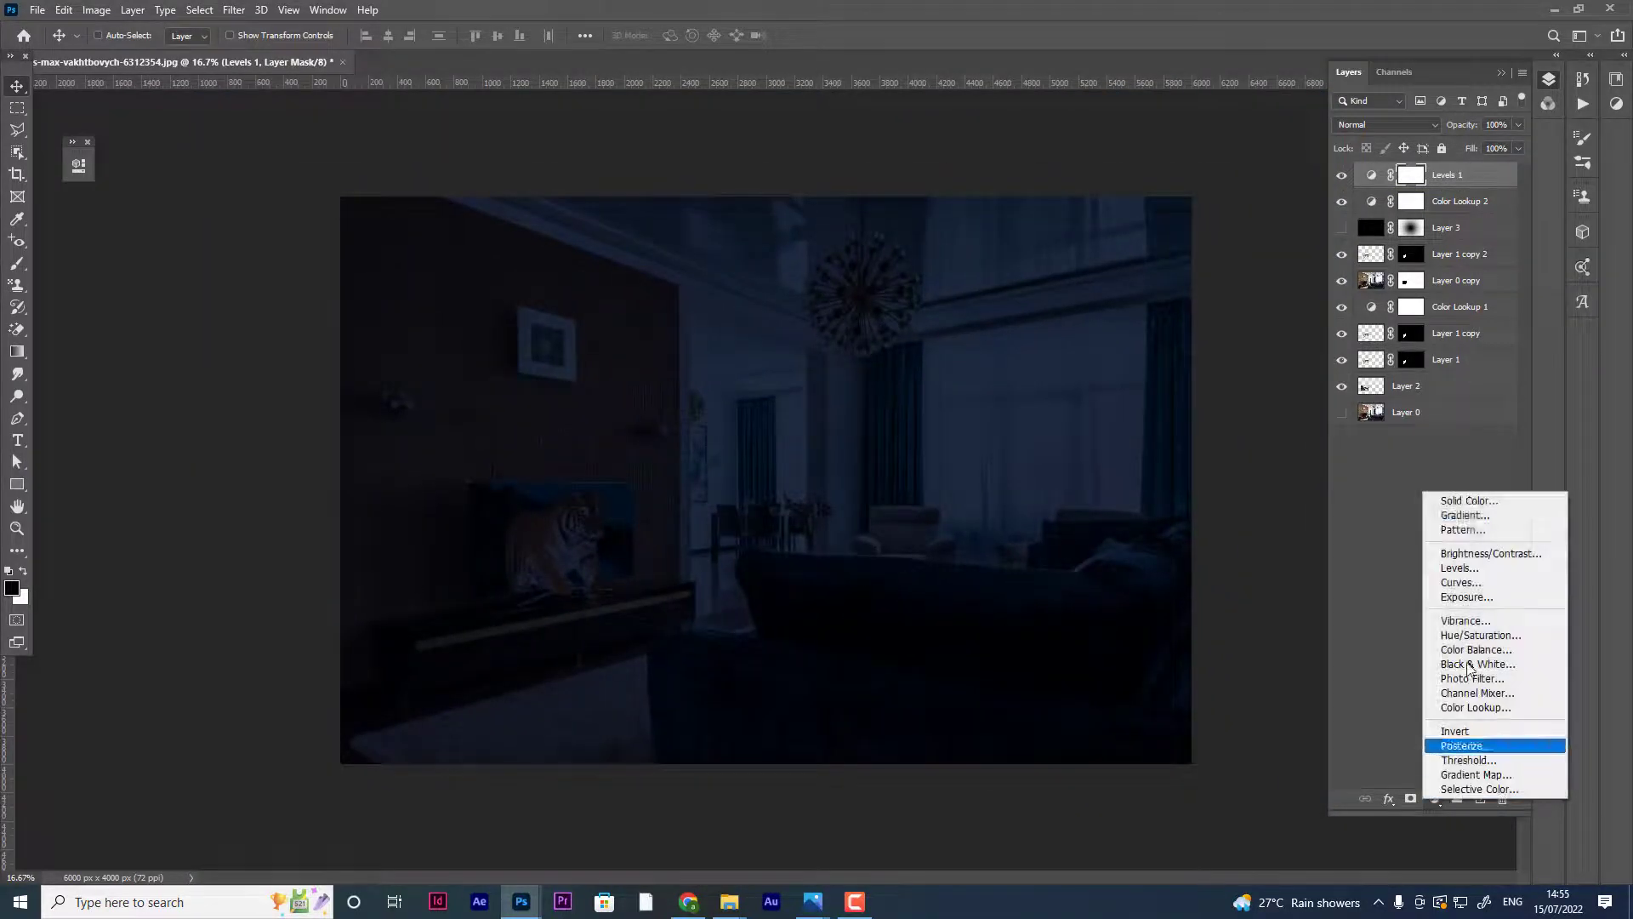
pyautogui.click(1486, 567)
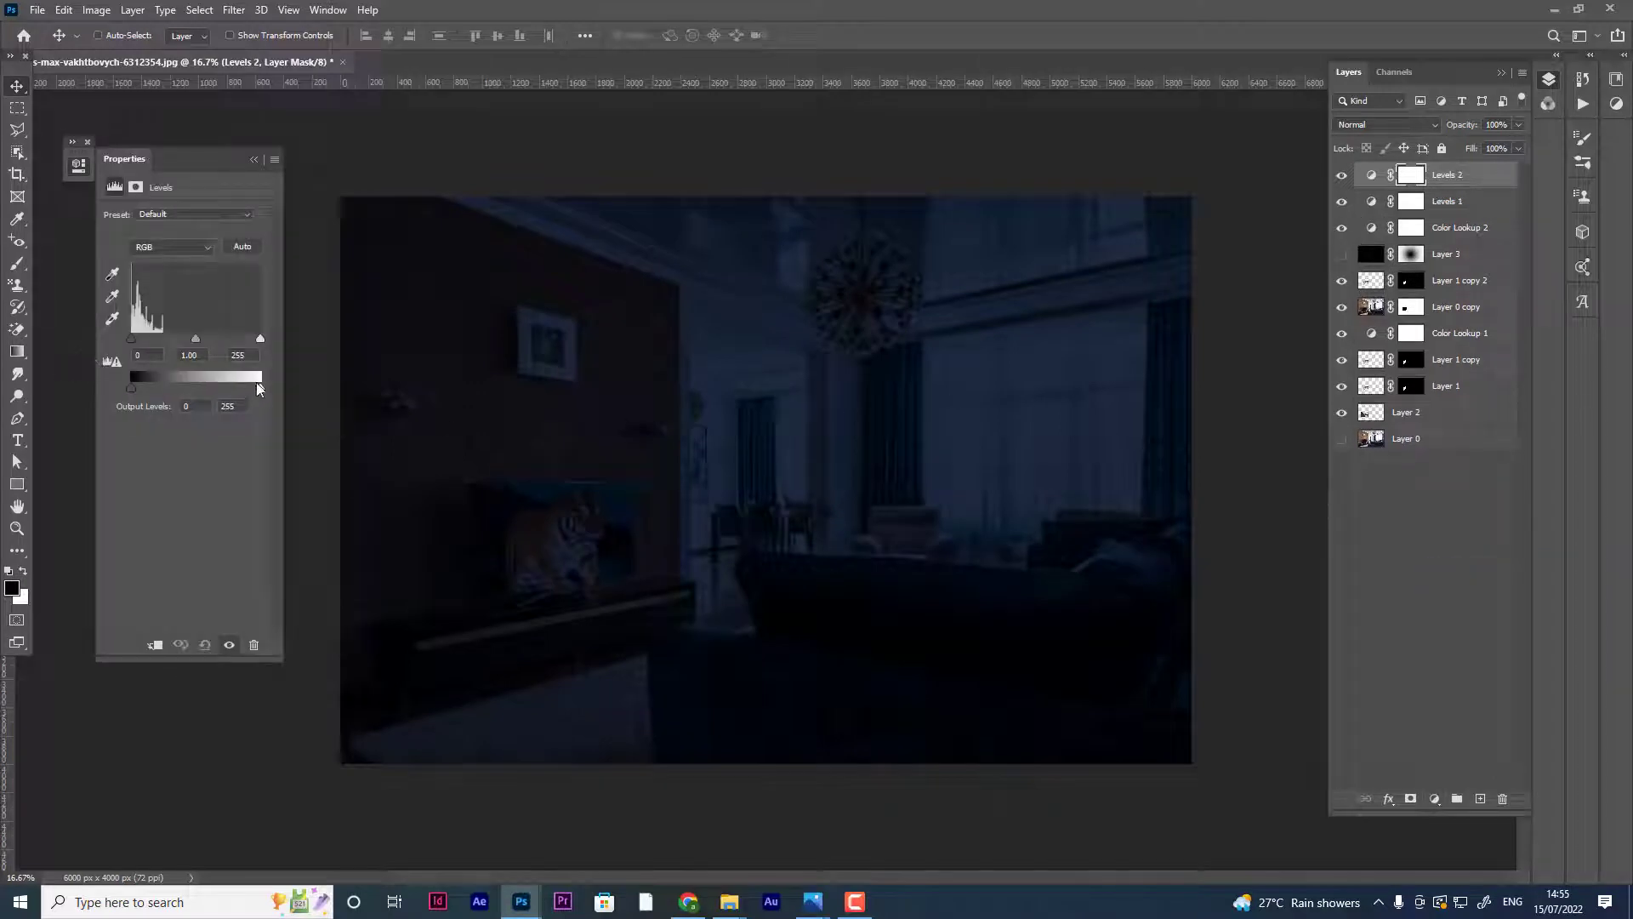
pyautogui.moveTo(254, 392)
pyautogui.mouseDown()
pyautogui.moveTo(185, 390)
pyautogui.moveTo(380, 402)
pyautogui.mouseUp()
pyautogui.moveTo(260, 388)
pyautogui.mouseDown()
pyautogui.moveTo(193, 388)
pyautogui.moveTo(311, 412)
pyautogui.mouseUp()
pyautogui.click(253, 161)
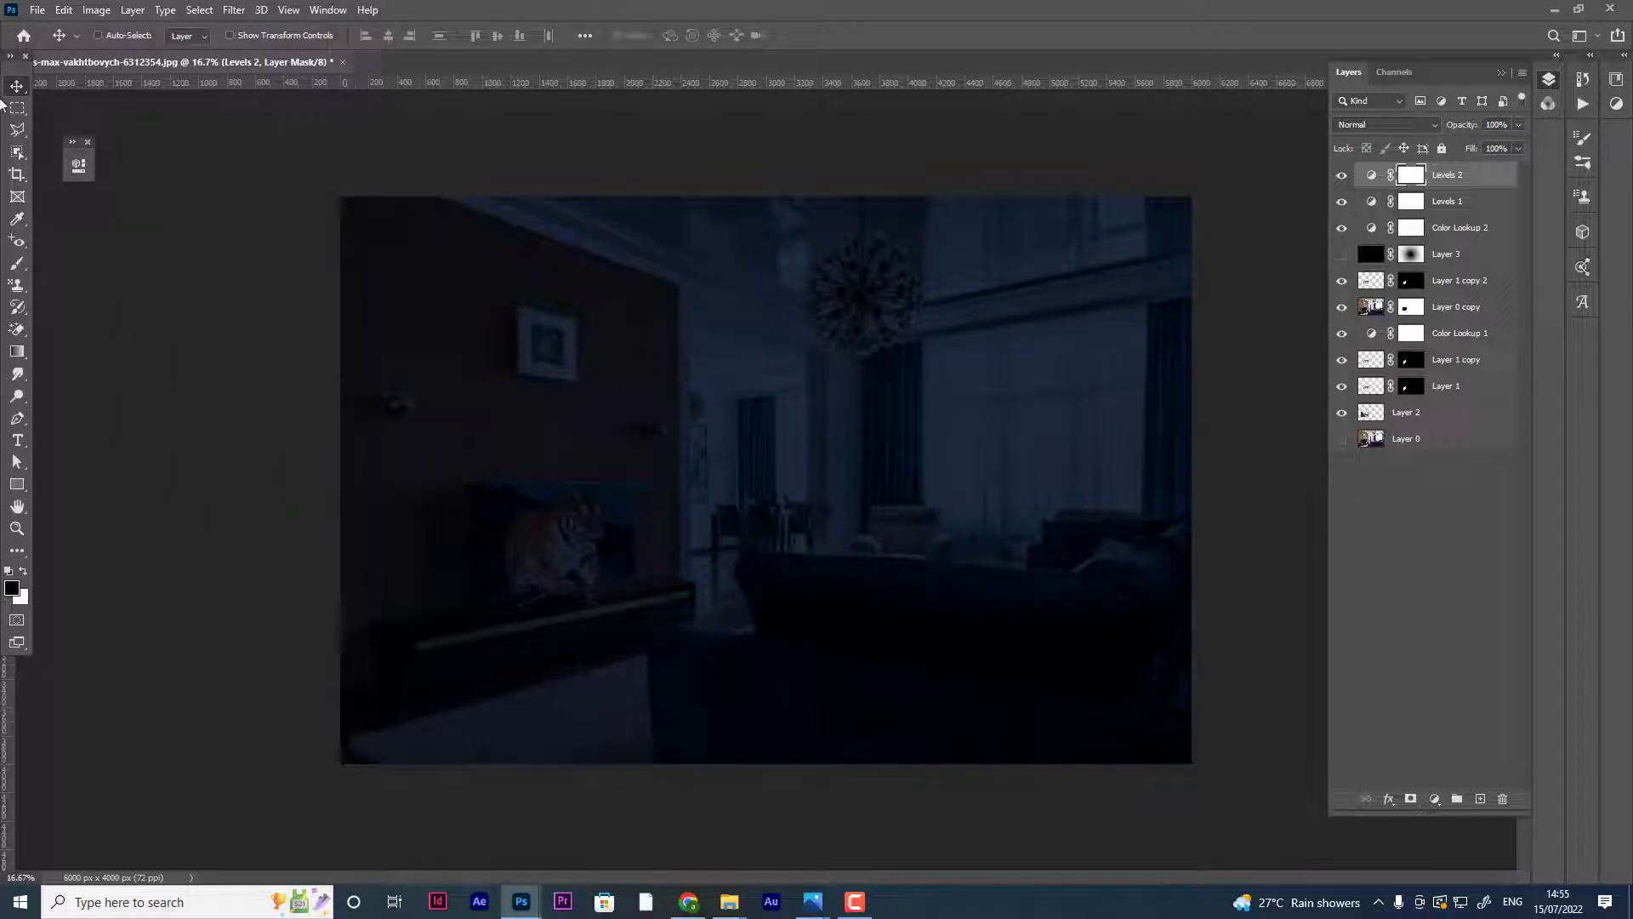
pyautogui.click(1342, 175)
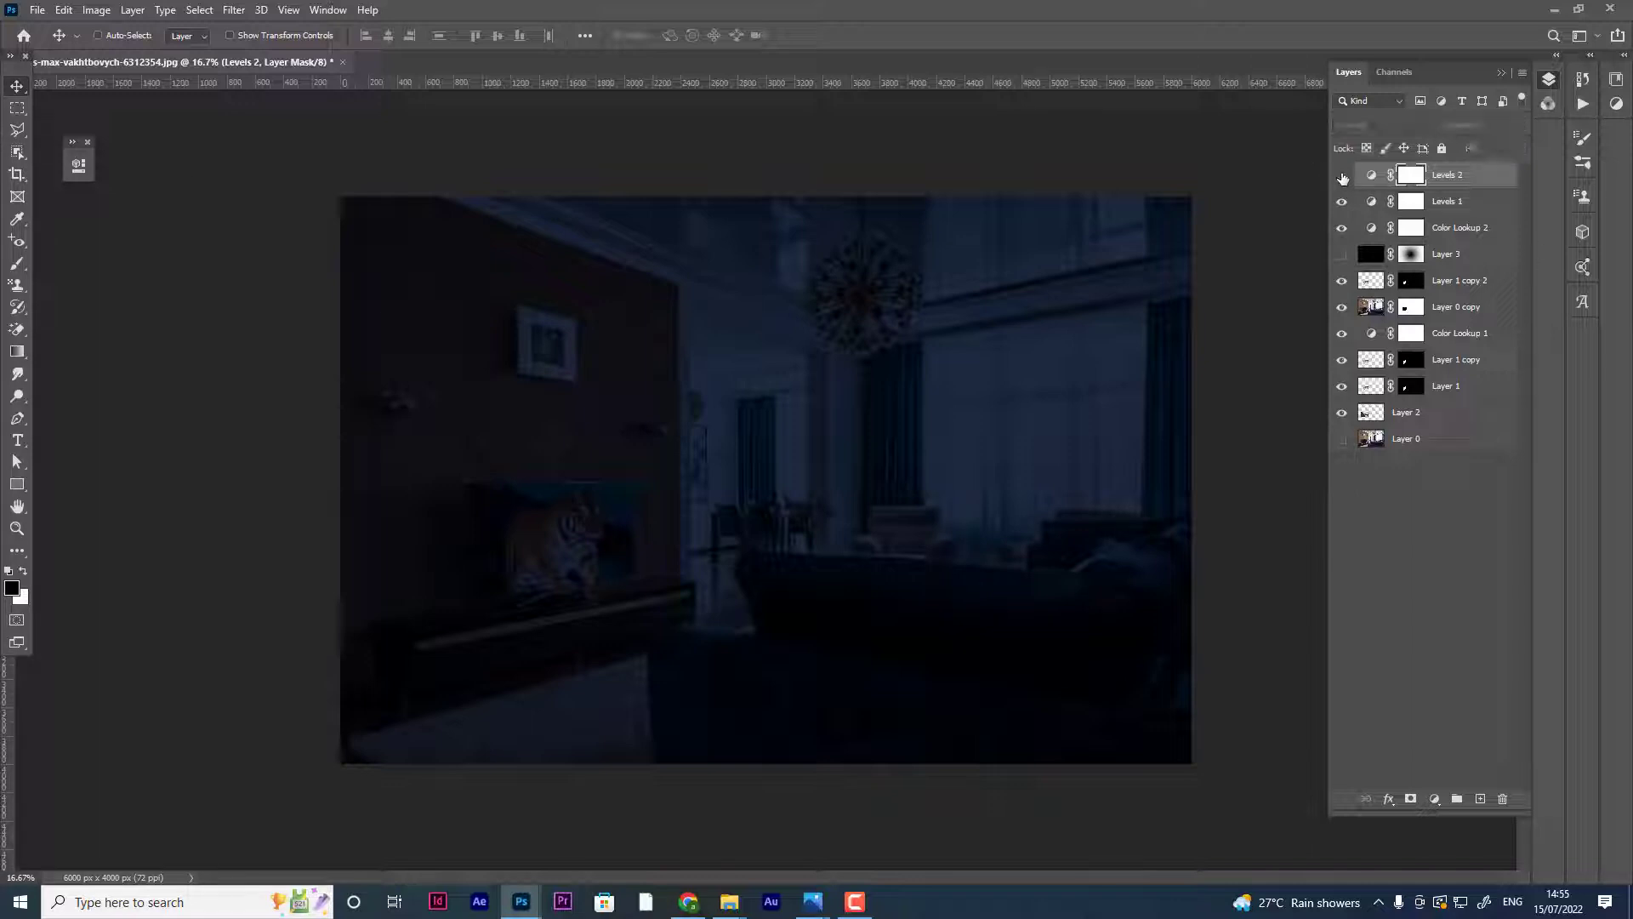
pyautogui.click(1342, 202)
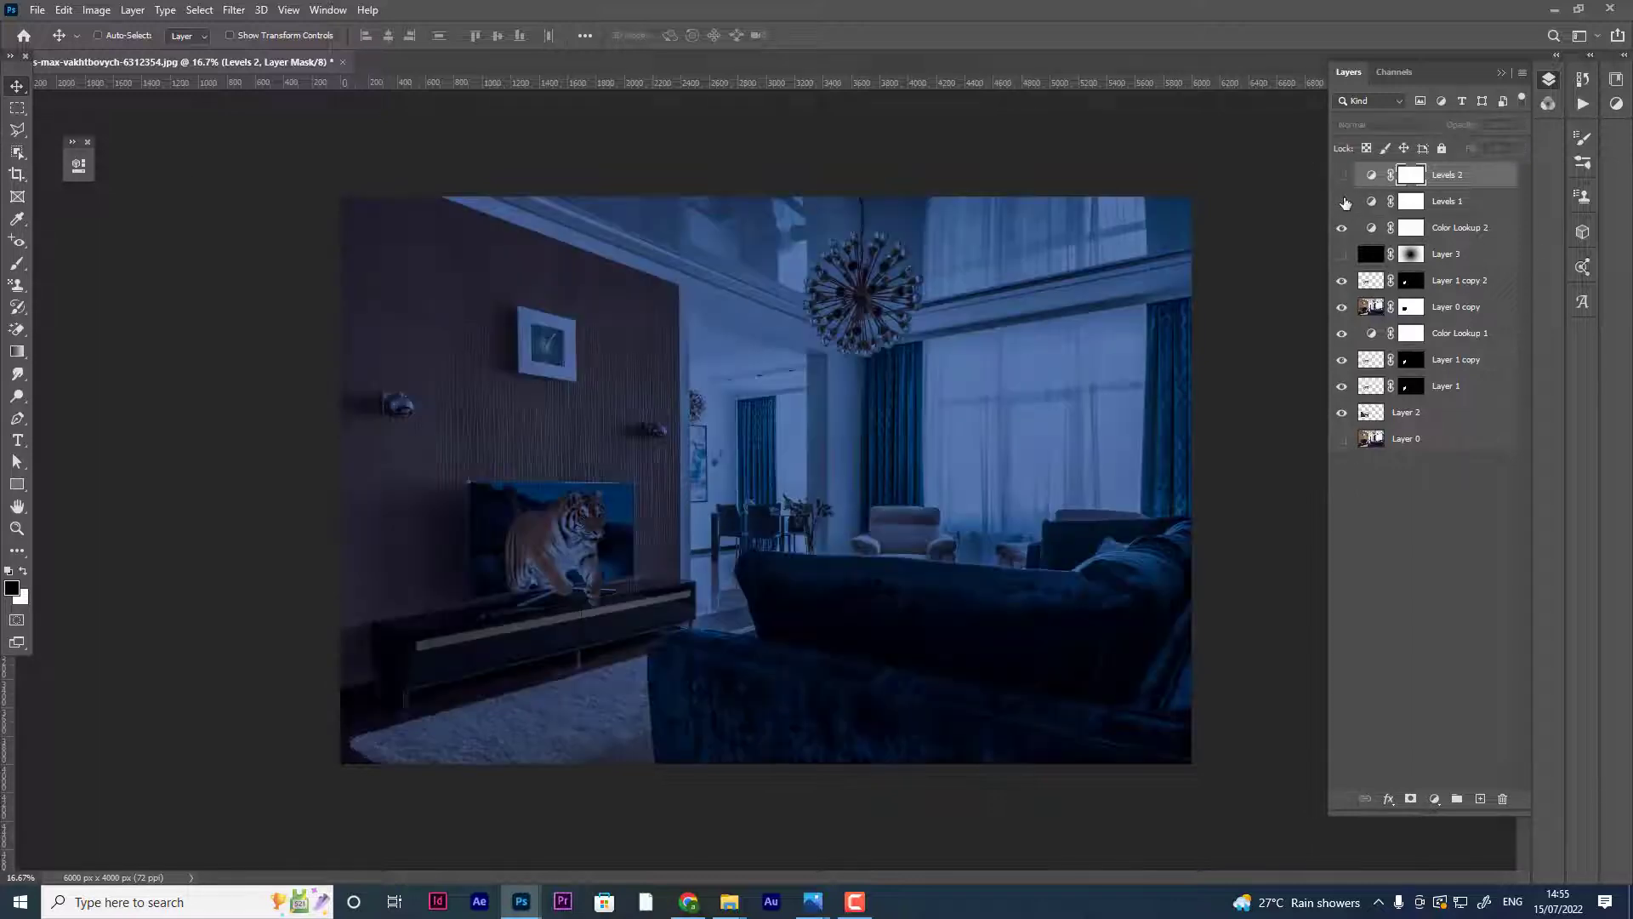
pyautogui.press('Delete')
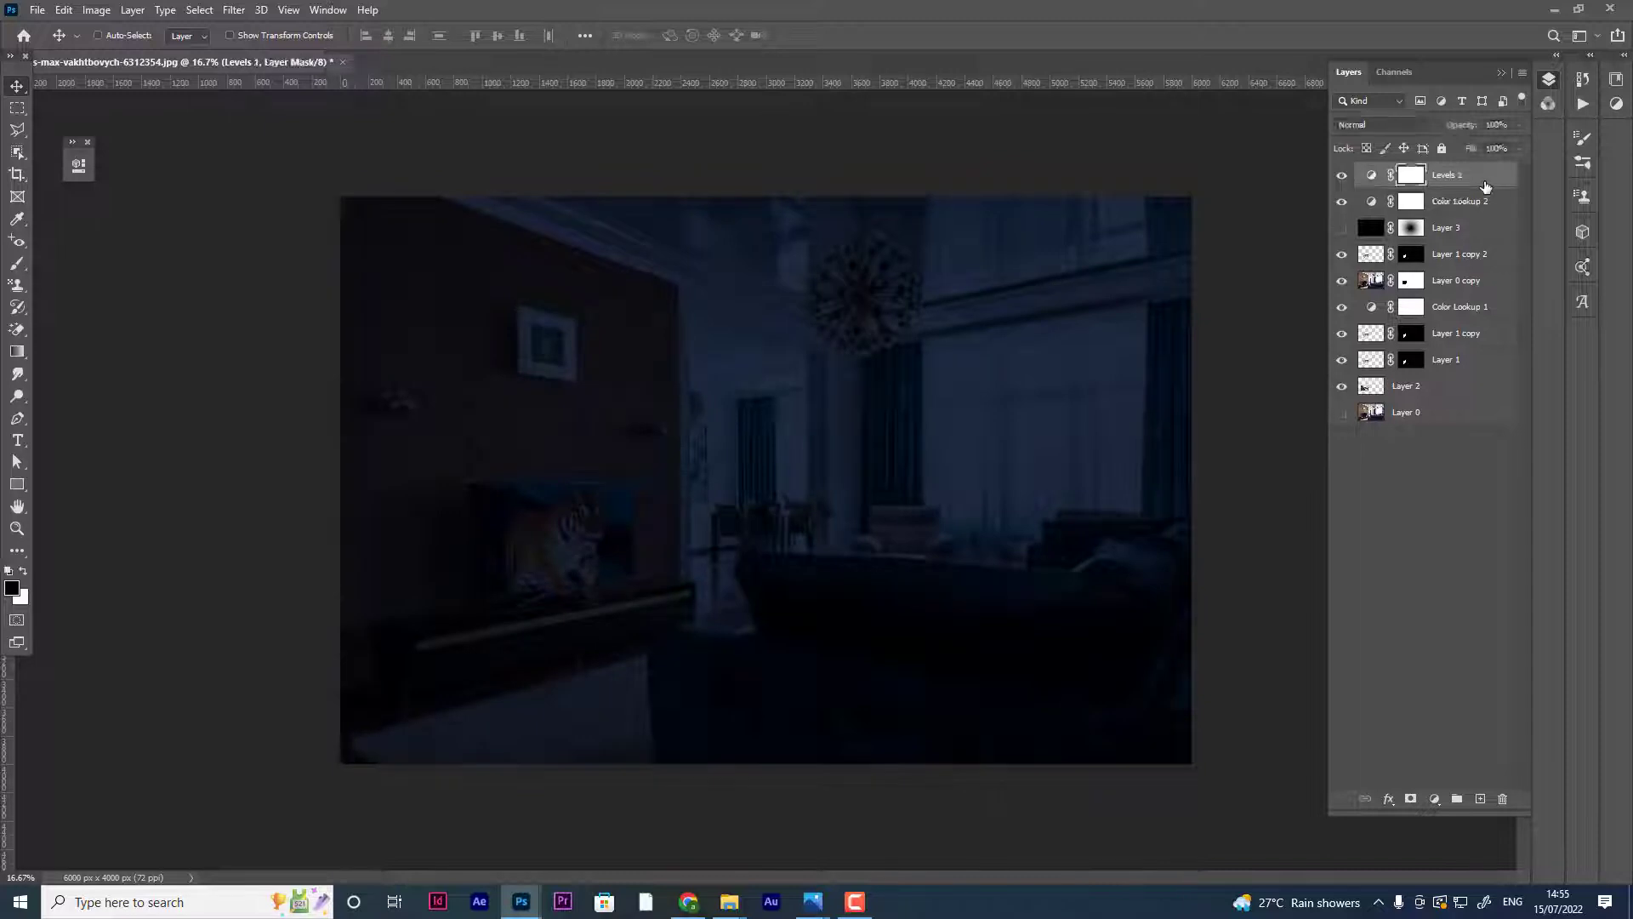
pyautogui.click(18, 130)
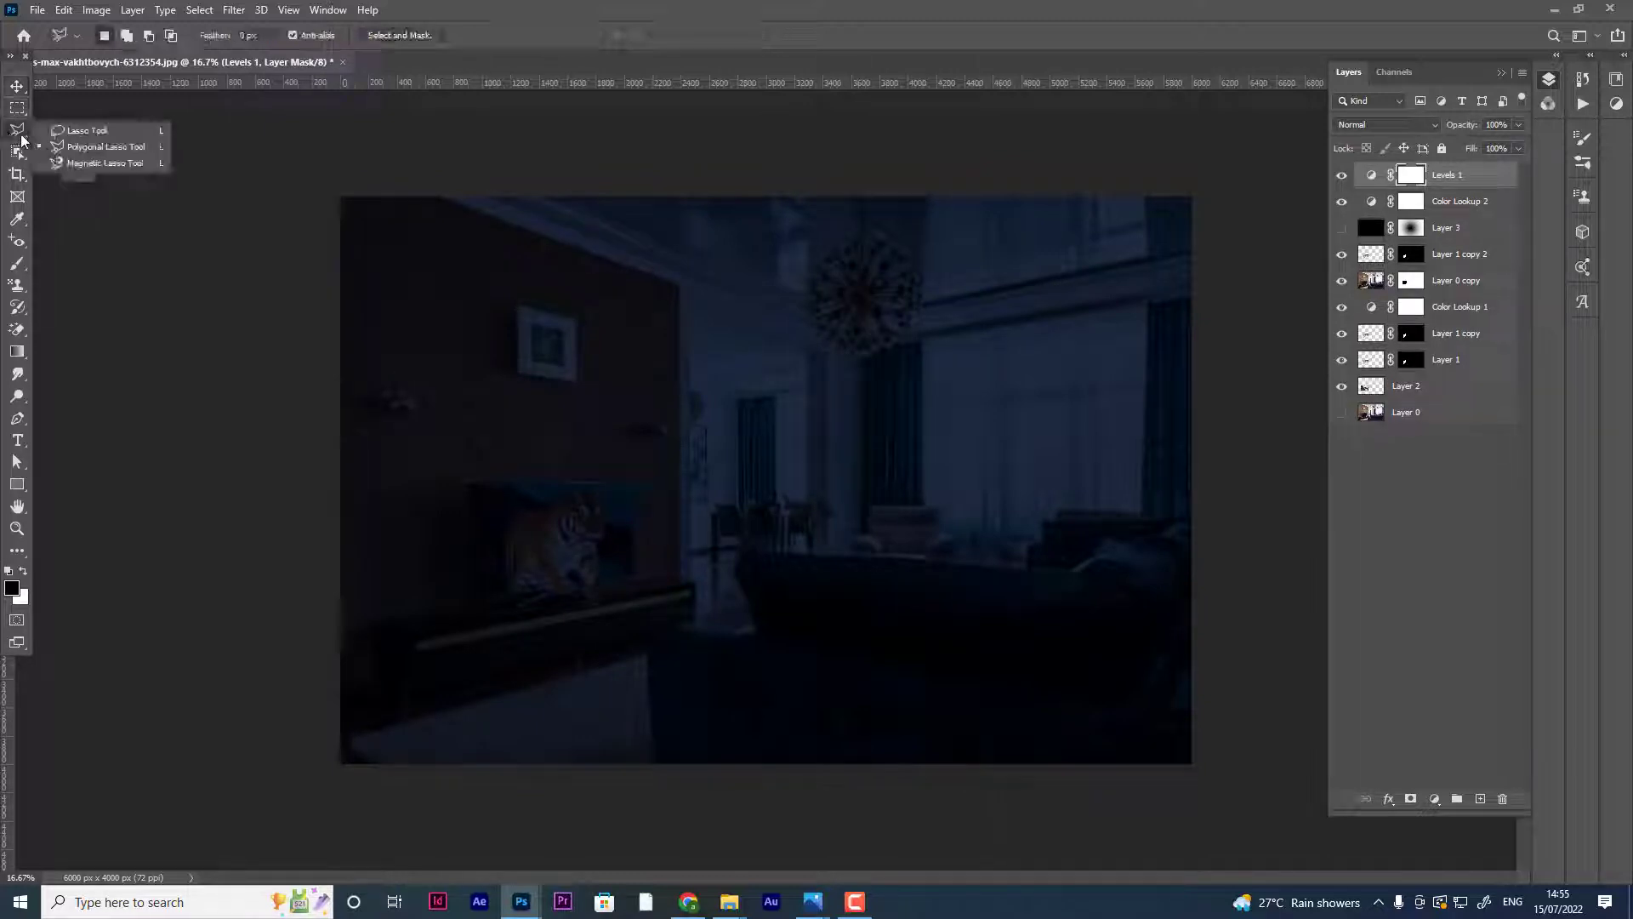
# - Draw a Polygonal Lasso wedge from the TV's top-left corner to the sofa and back
pyautogui.click(89, 148)
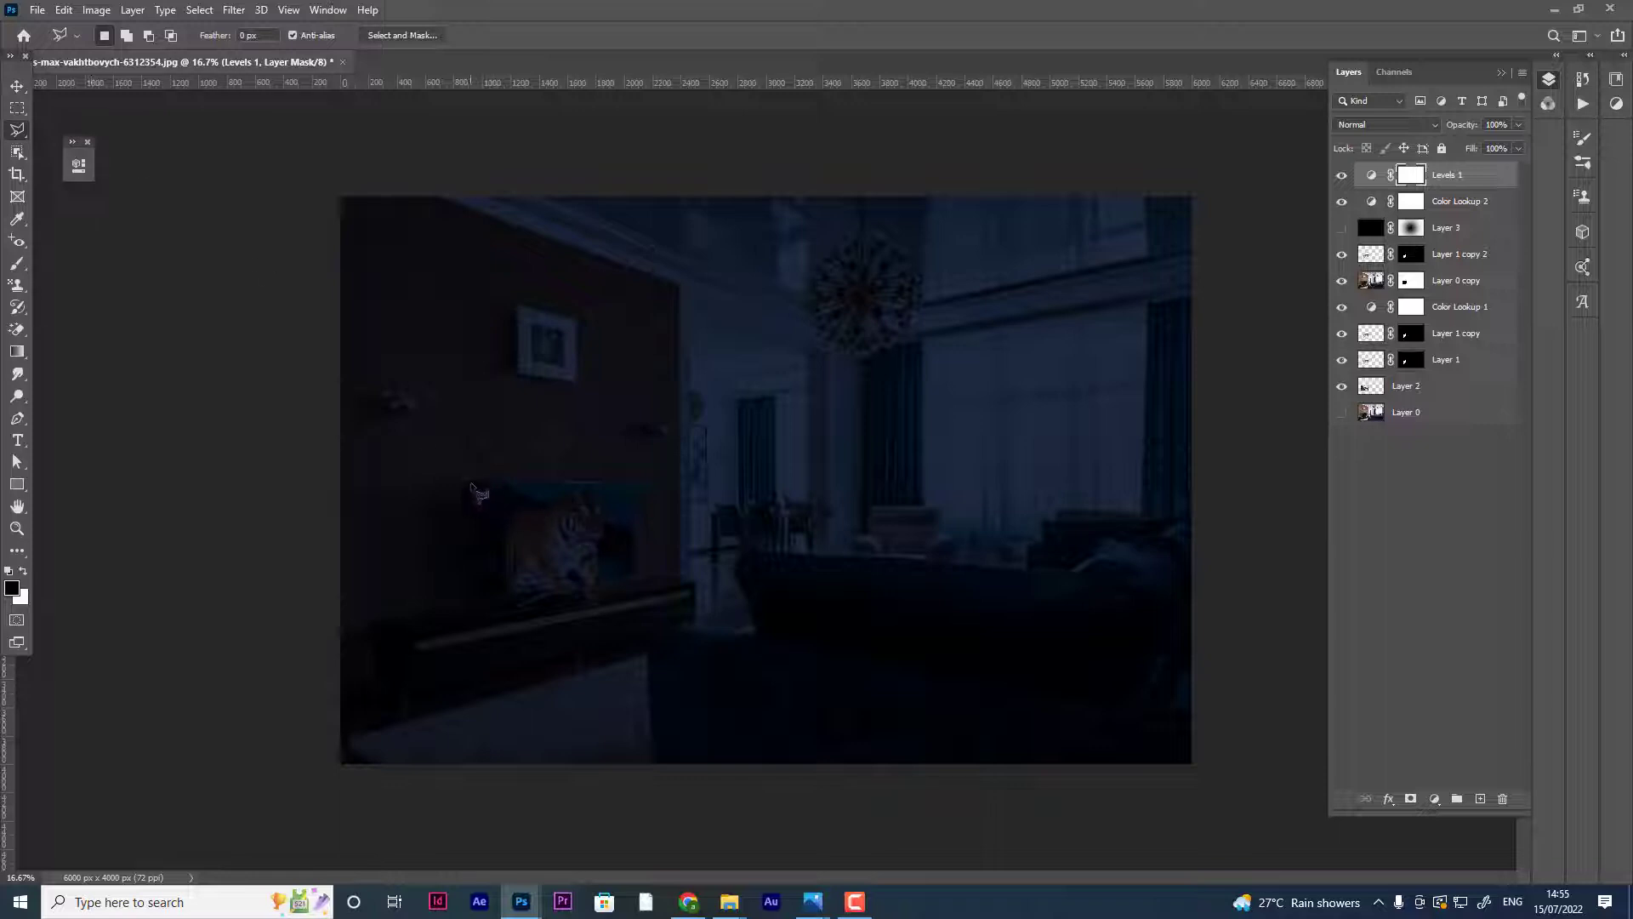
pyautogui.click(470, 485)
pyautogui.click(472, 601)
pyautogui.press('BackSpace')
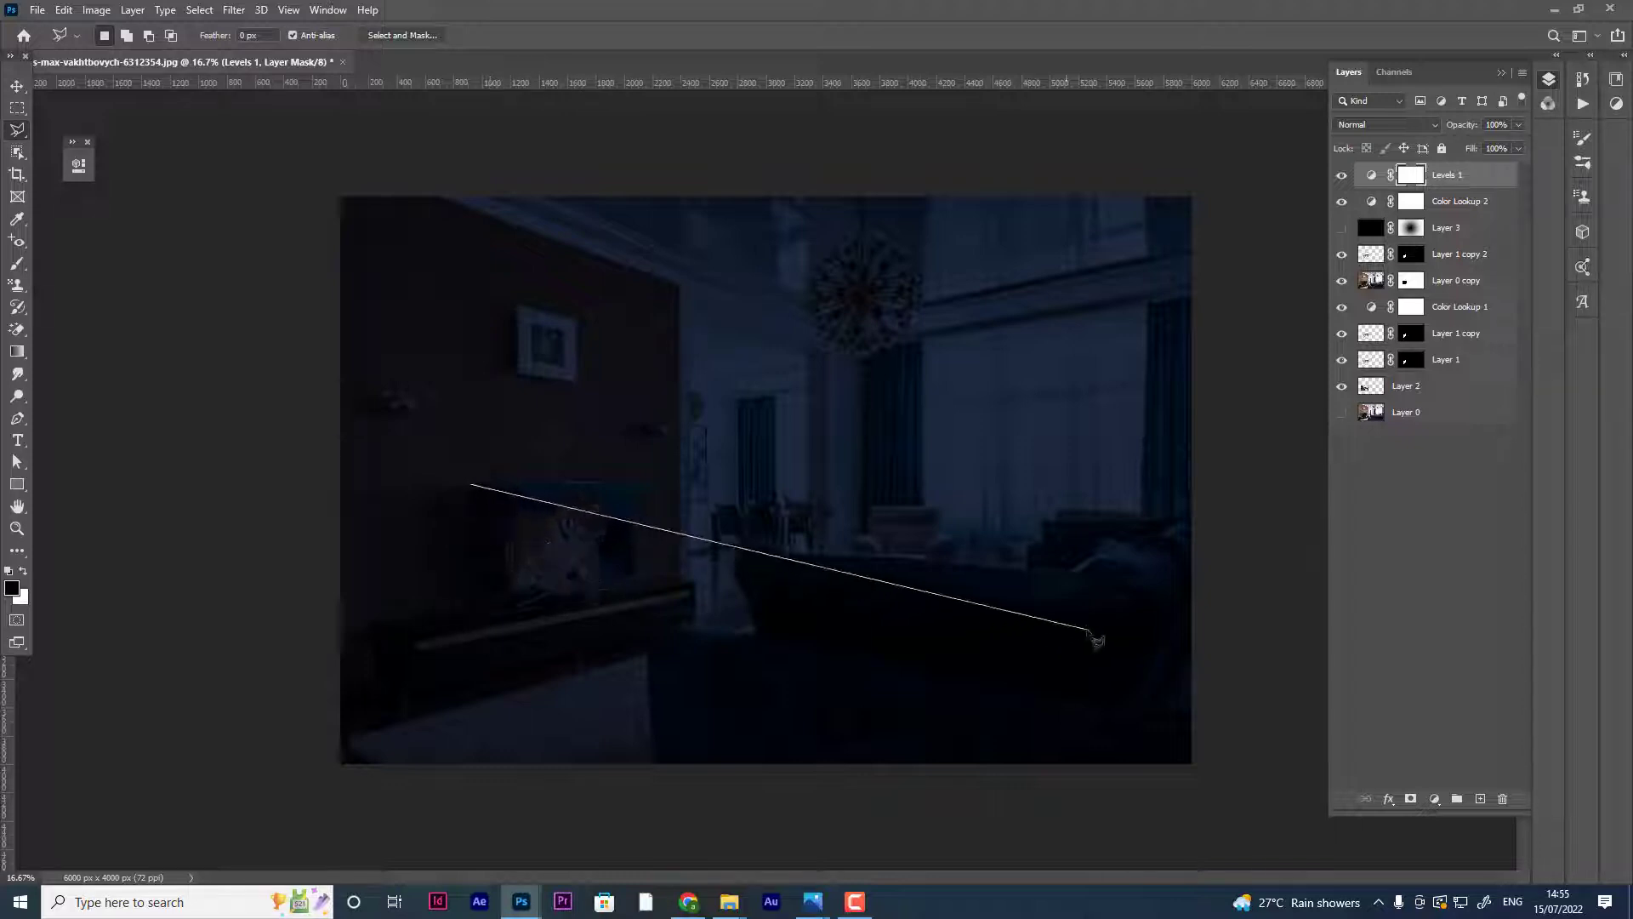
pyautogui.click(1102, 580)
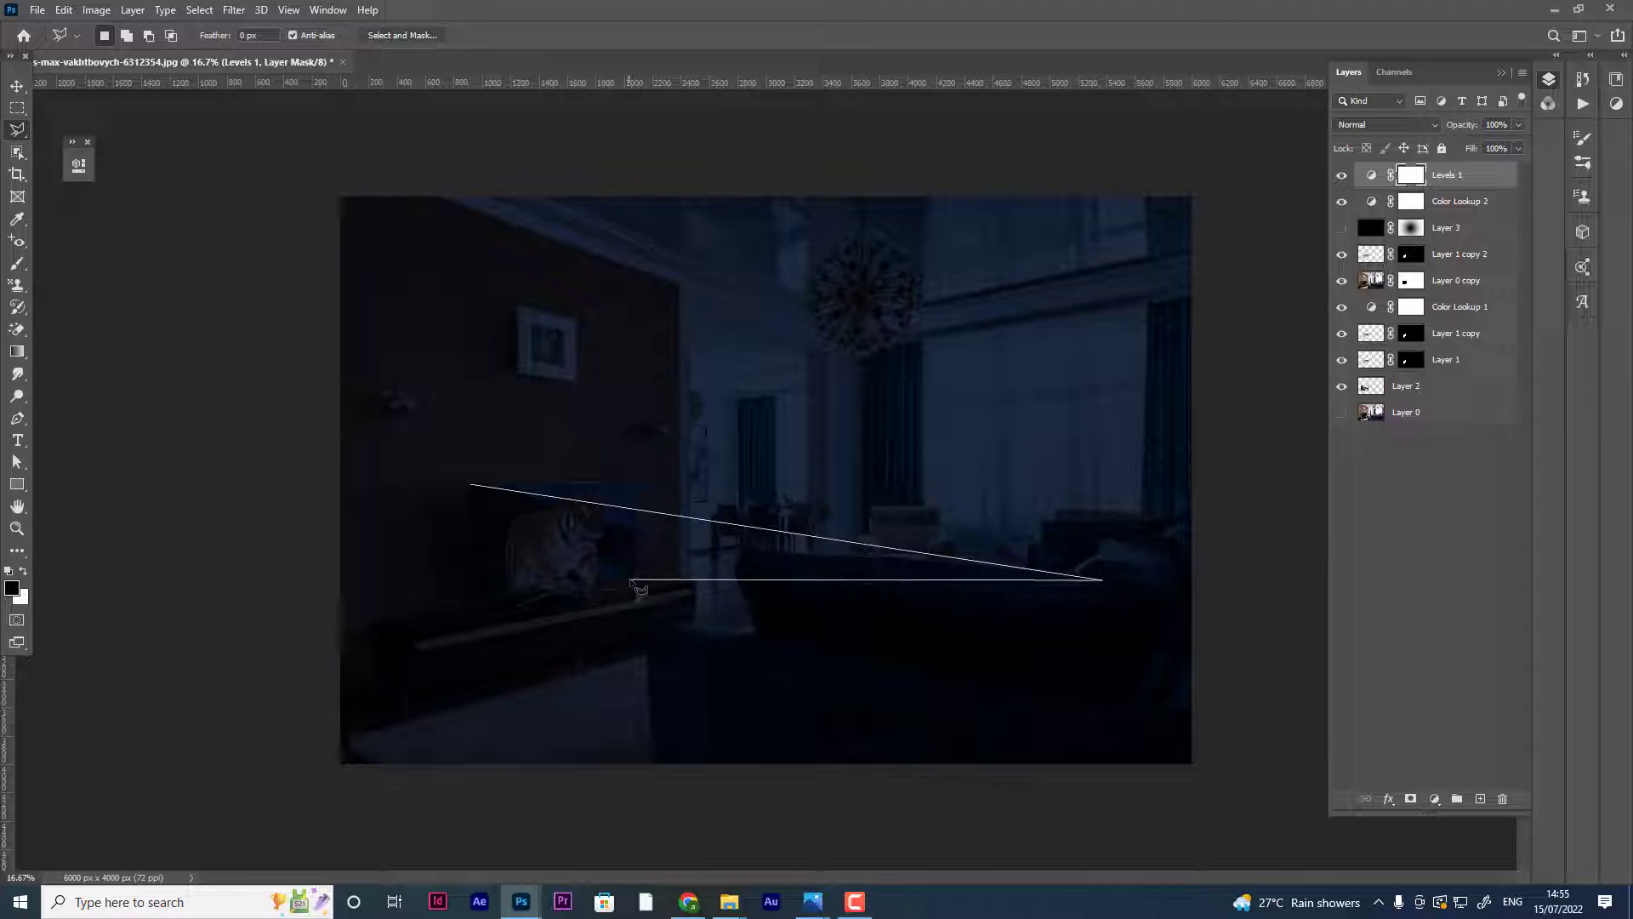
pyautogui.click(634, 579)
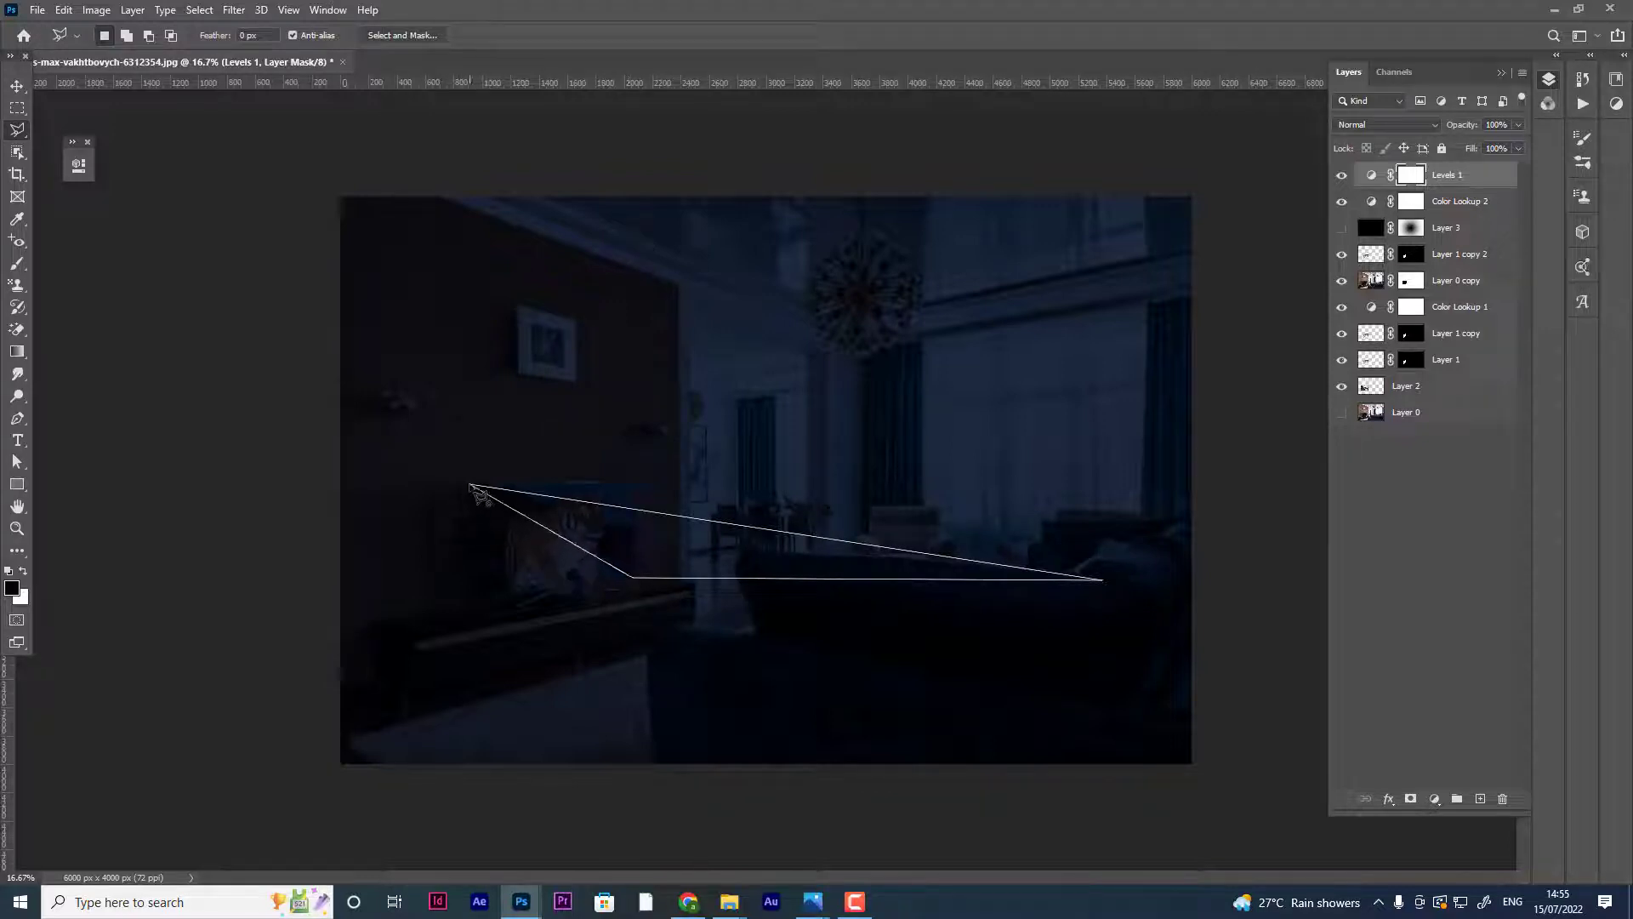
pyautogui.click(472, 487)
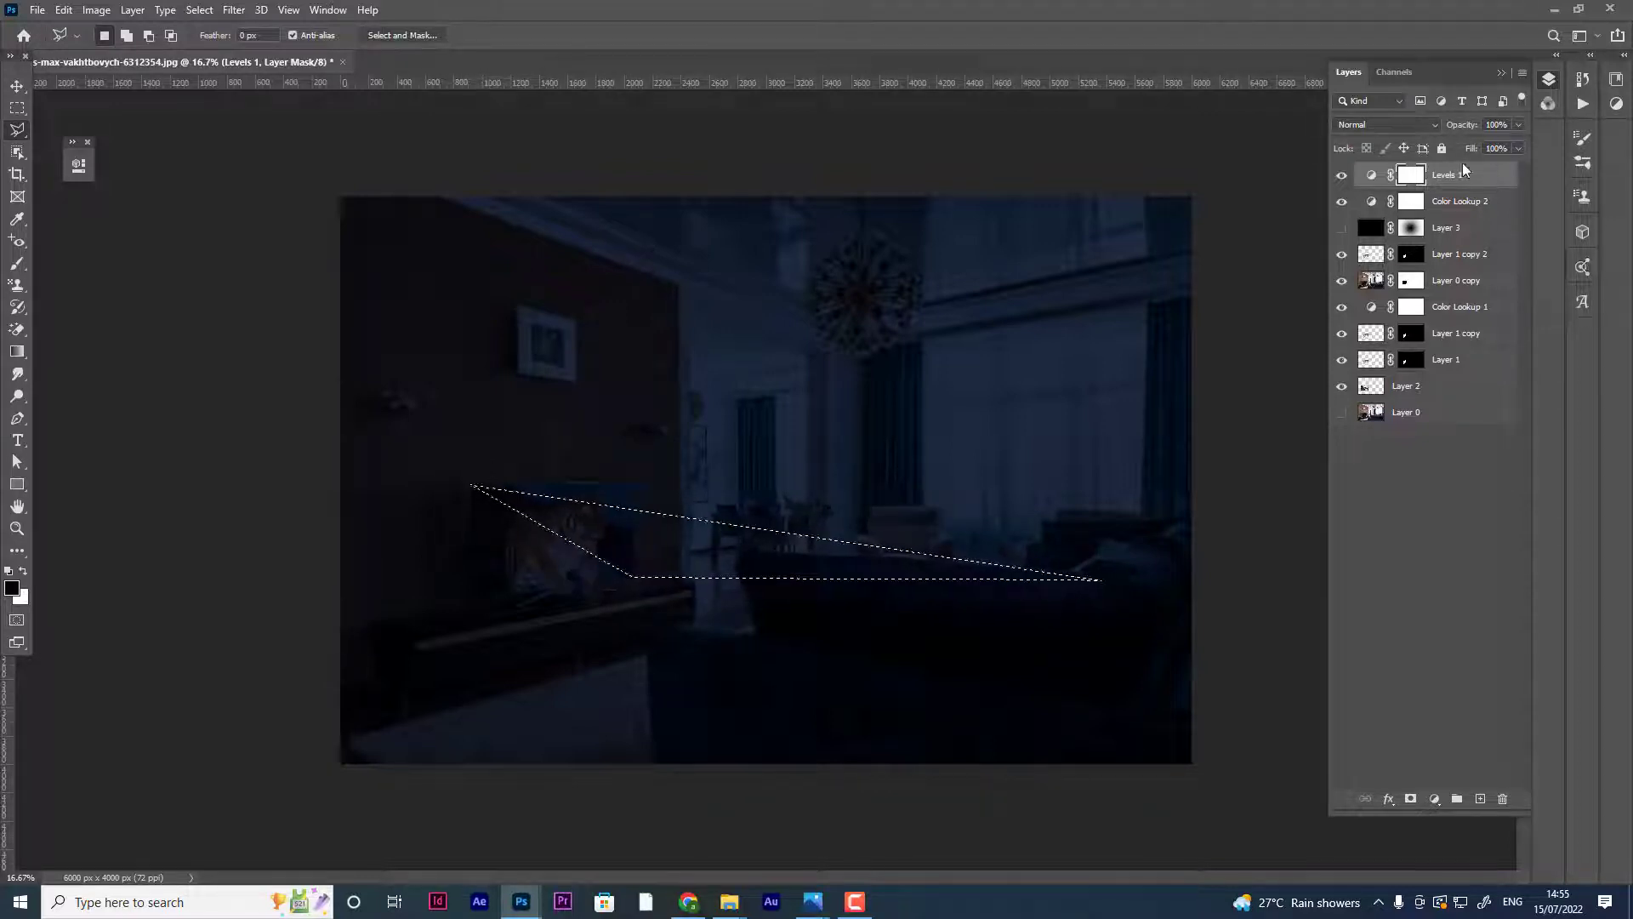
# - Set the foreground colour to dark navy #071a45 in the Color Picker
pyautogui.click(12, 587)
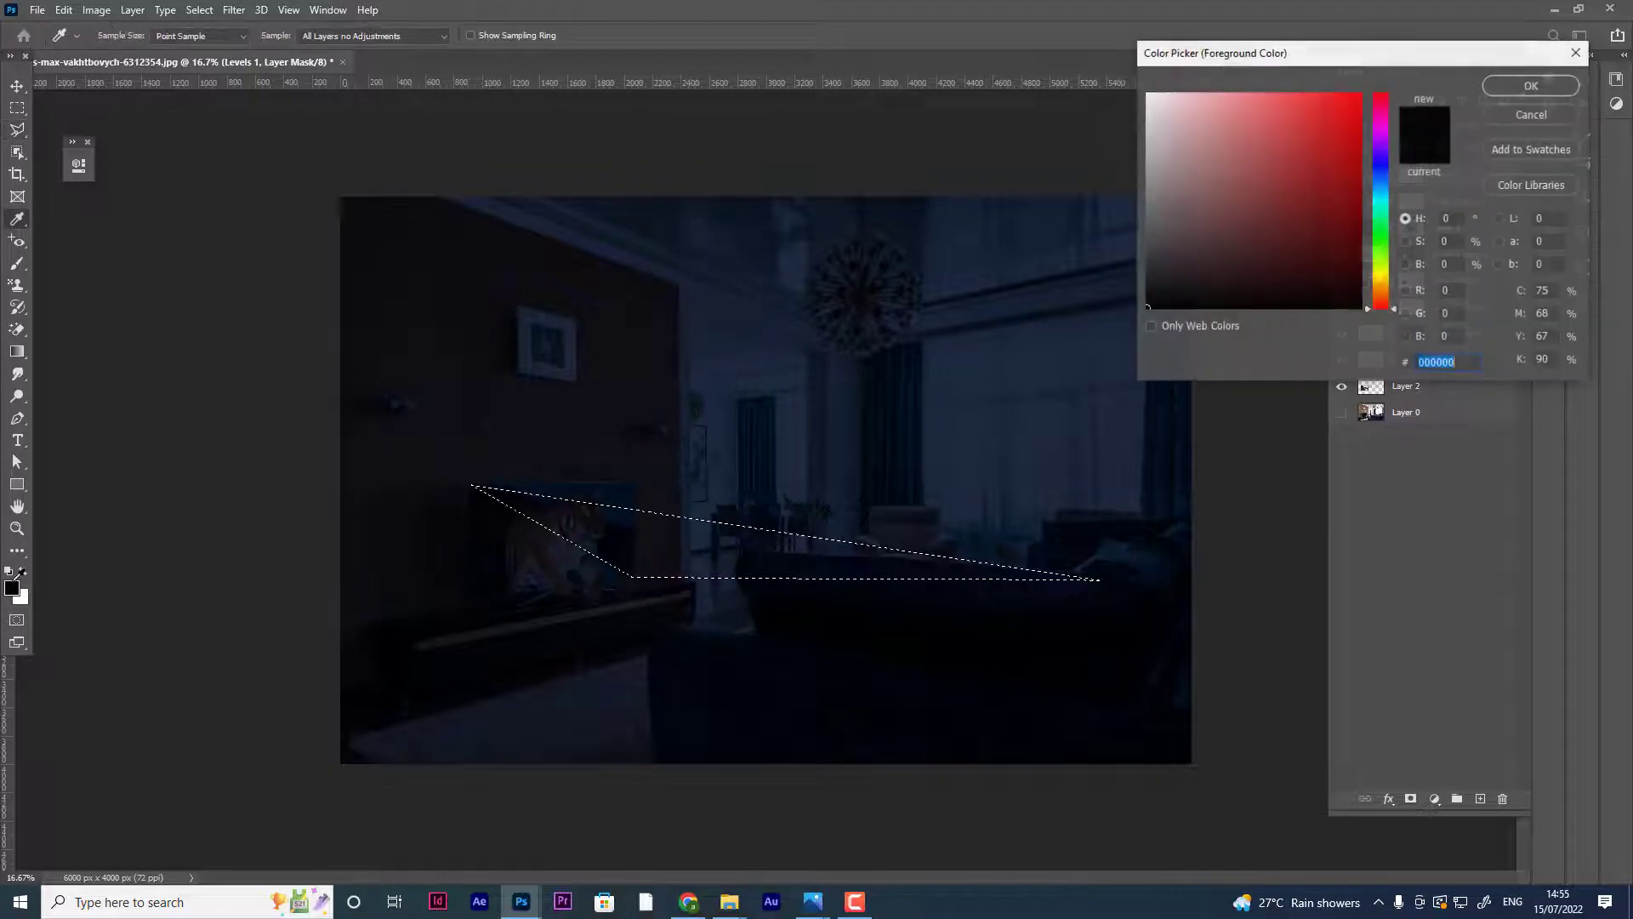
pyautogui.click(1381, 158)
pyautogui.click(1344, 245)
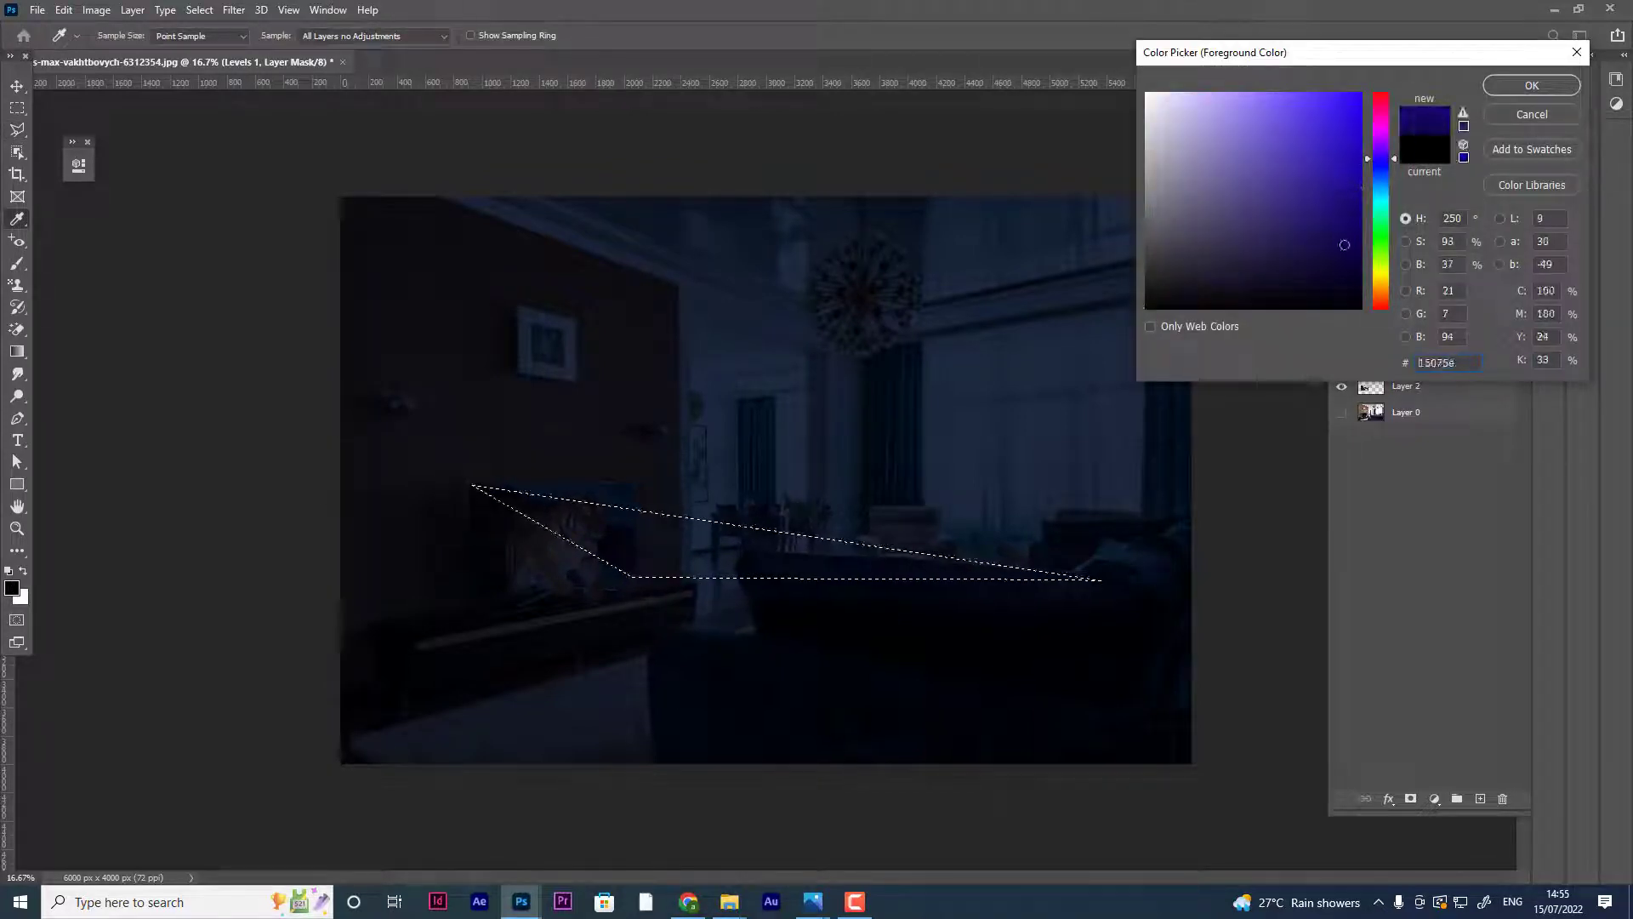
pyautogui.click(1380, 176)
pyautogui.click(1346, 247)
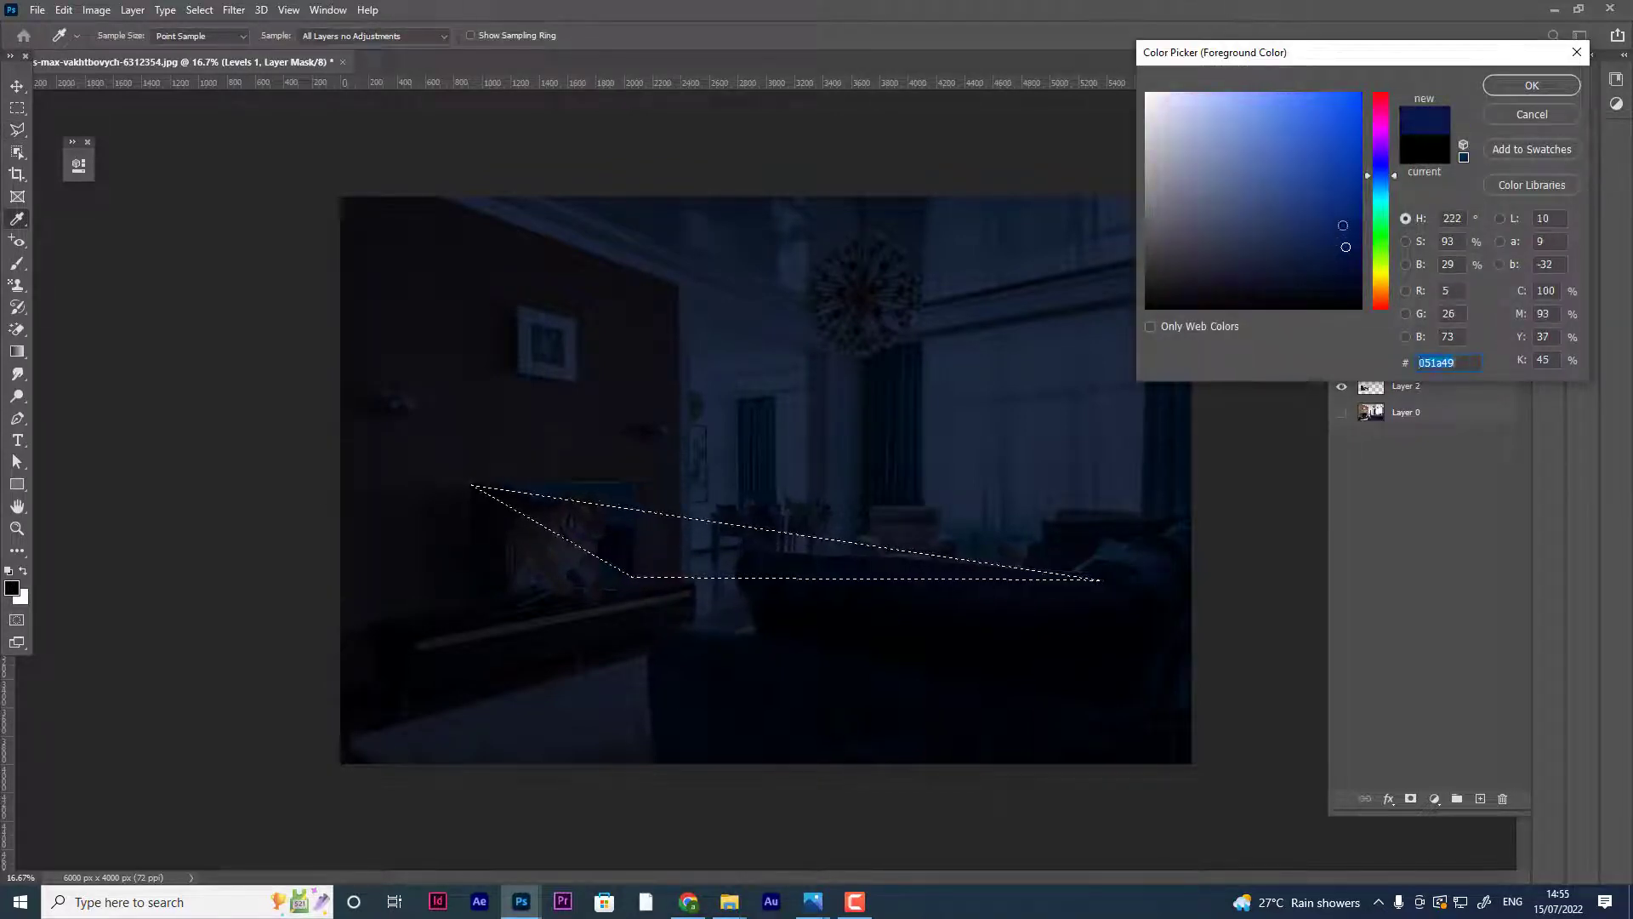
pyautogui.moveTo(1343, 225); pyautogui.dragTo(1340, 250)
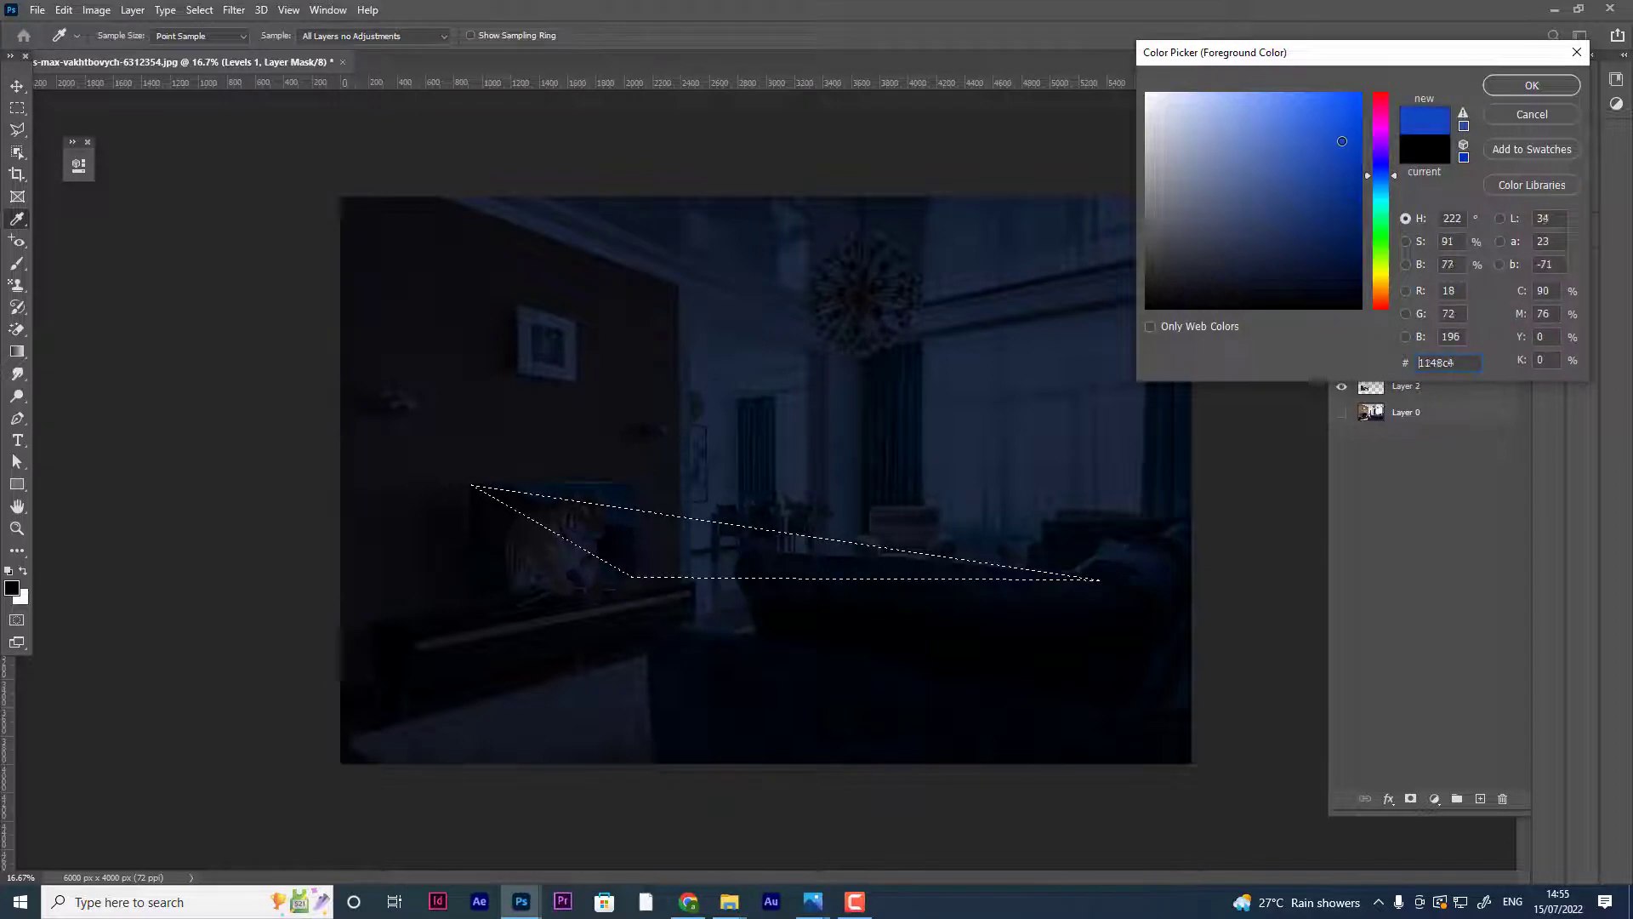
pyautogui.click(1531, 86)
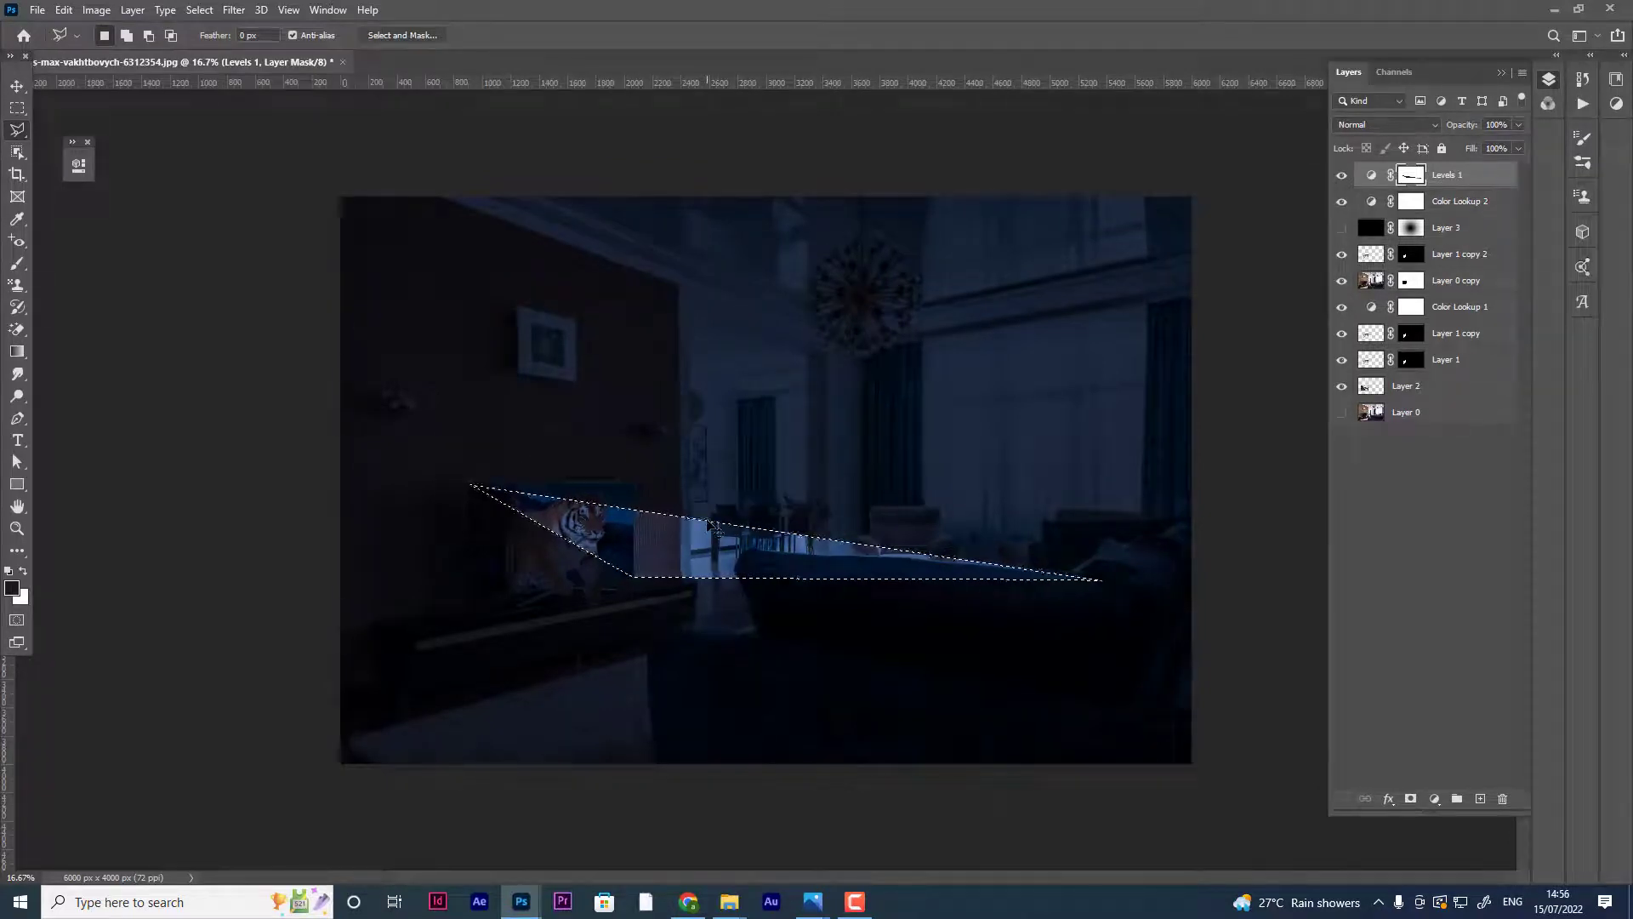
# - Deselect, then start a skew Free Transform on the beam shape
pyautogui.hotkey('ctrl', 'd')
pyautogui.click(16, 87)
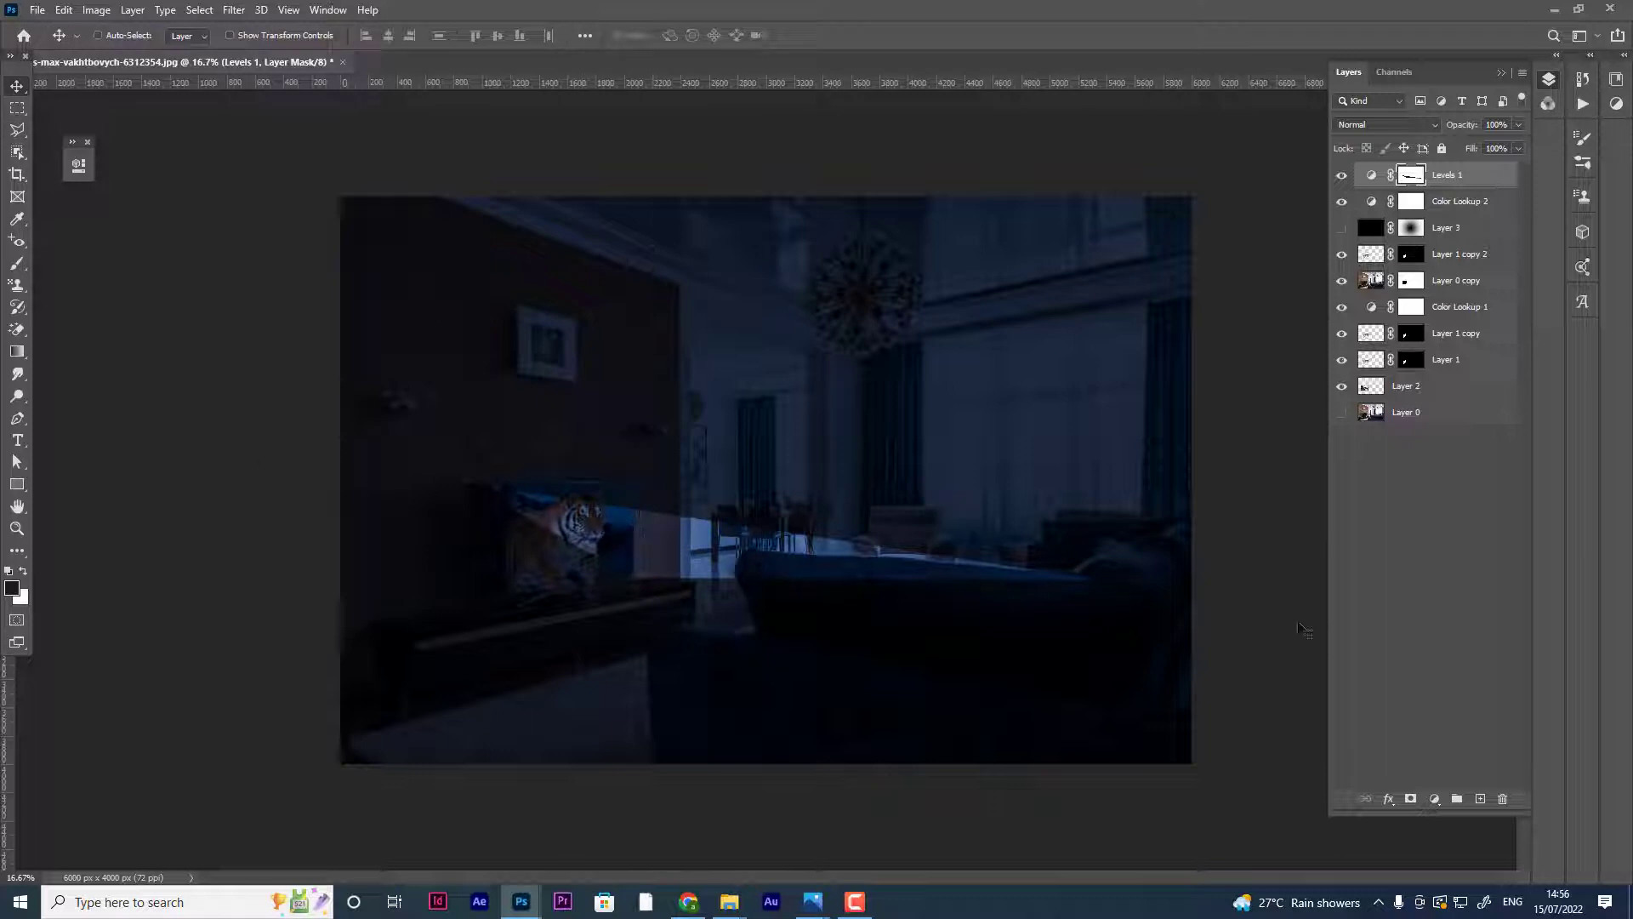
pyautogui.hotkey('ctrl', 't')
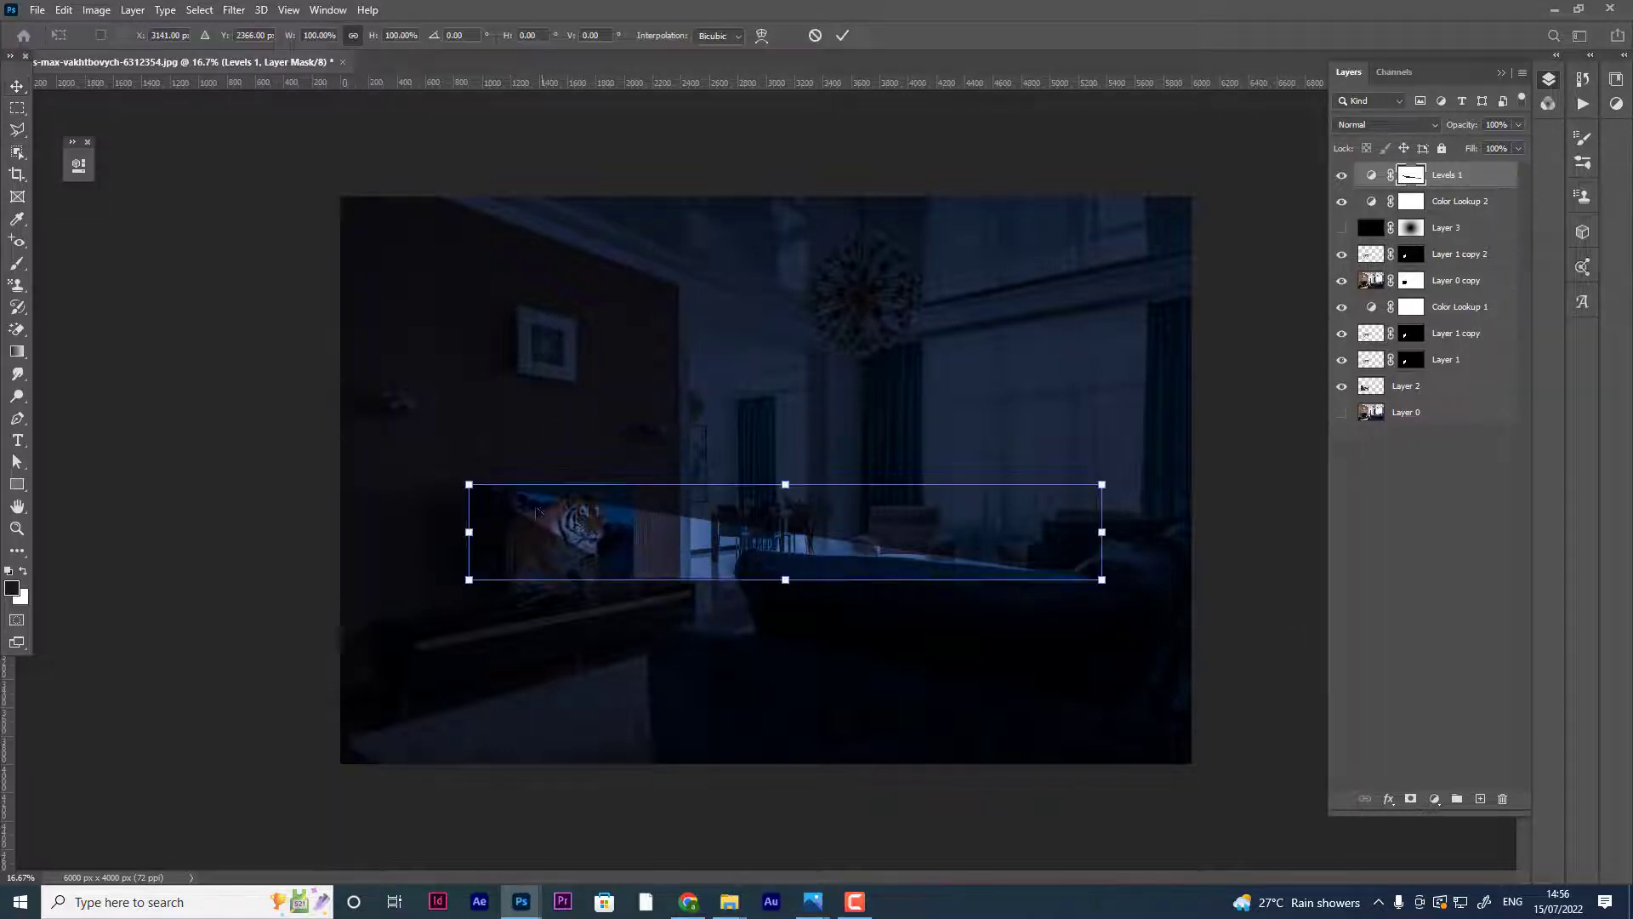
pyautogui.rightClick(627, 533)
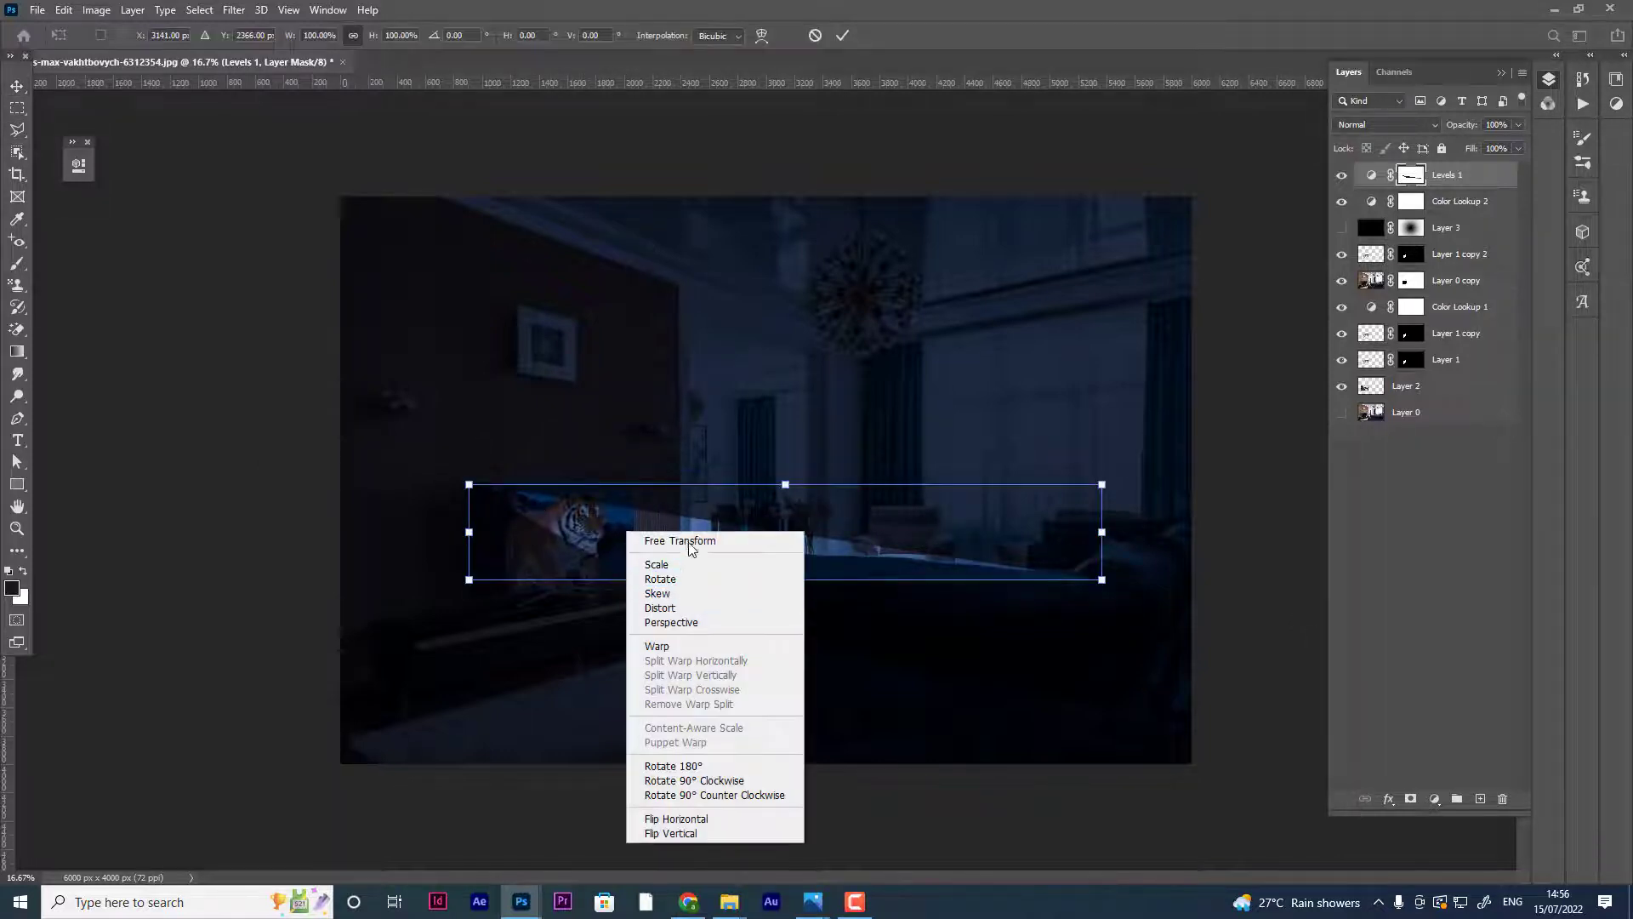
pyautogui.click(656, 592)
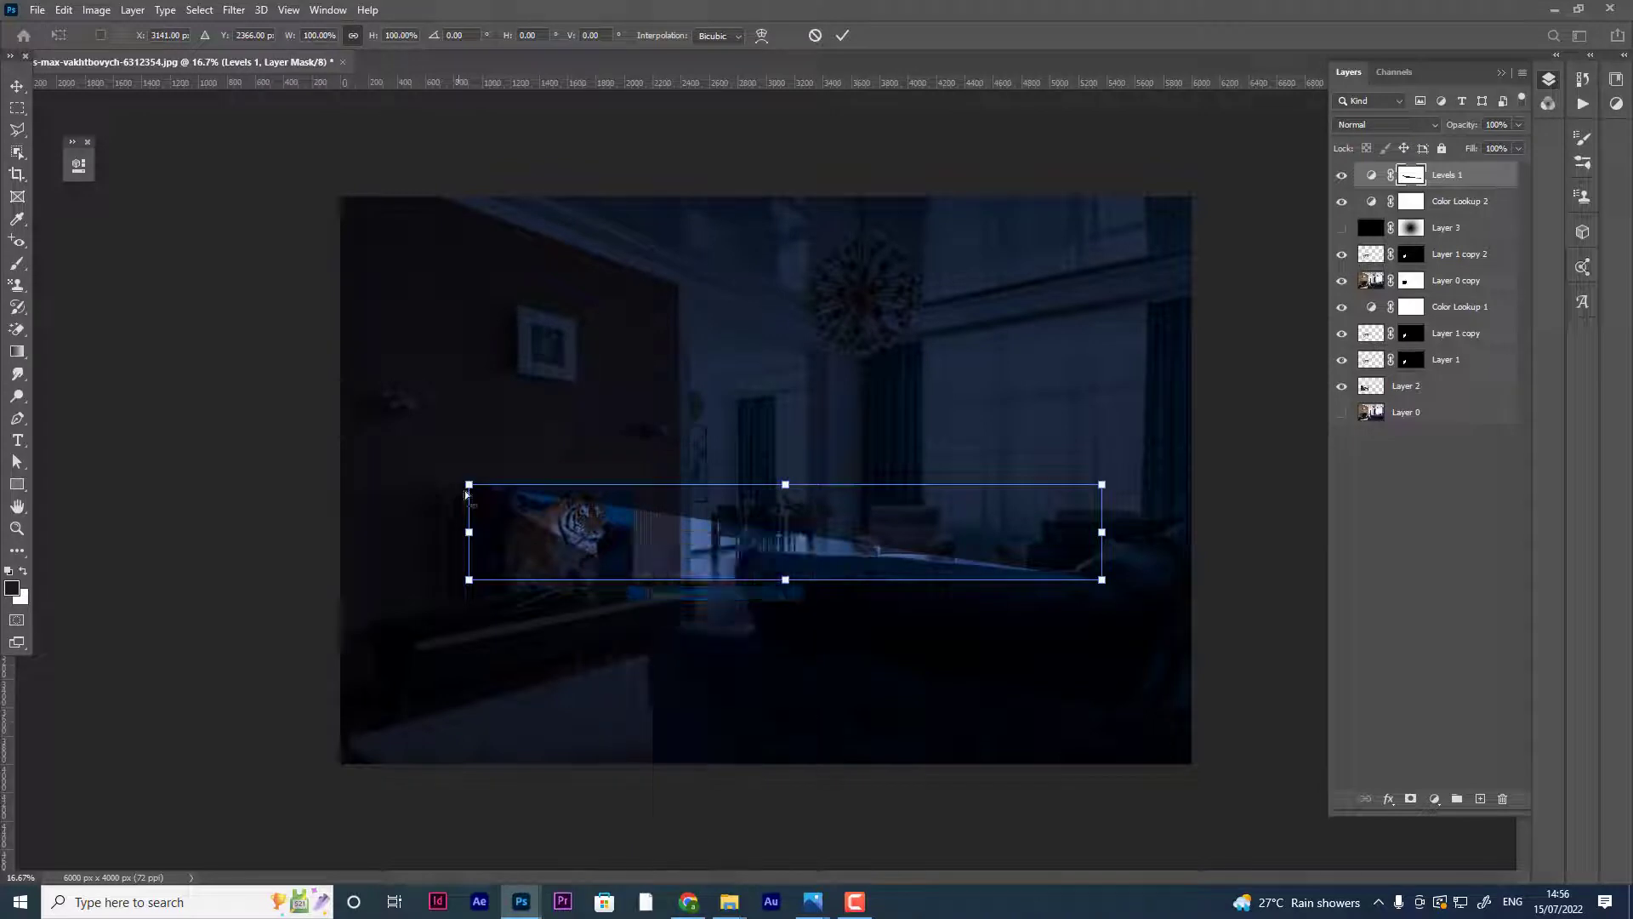
# - Skew the beam's corners outward into a wide wedge spreading from the TV
pyautogui.moveTo(469, 485)
pyautogui.mouseDown()
pyautogui.moveTo(472, 529)
pyautogui.moveTo(466, 484)
pyautogui.mouseUp()
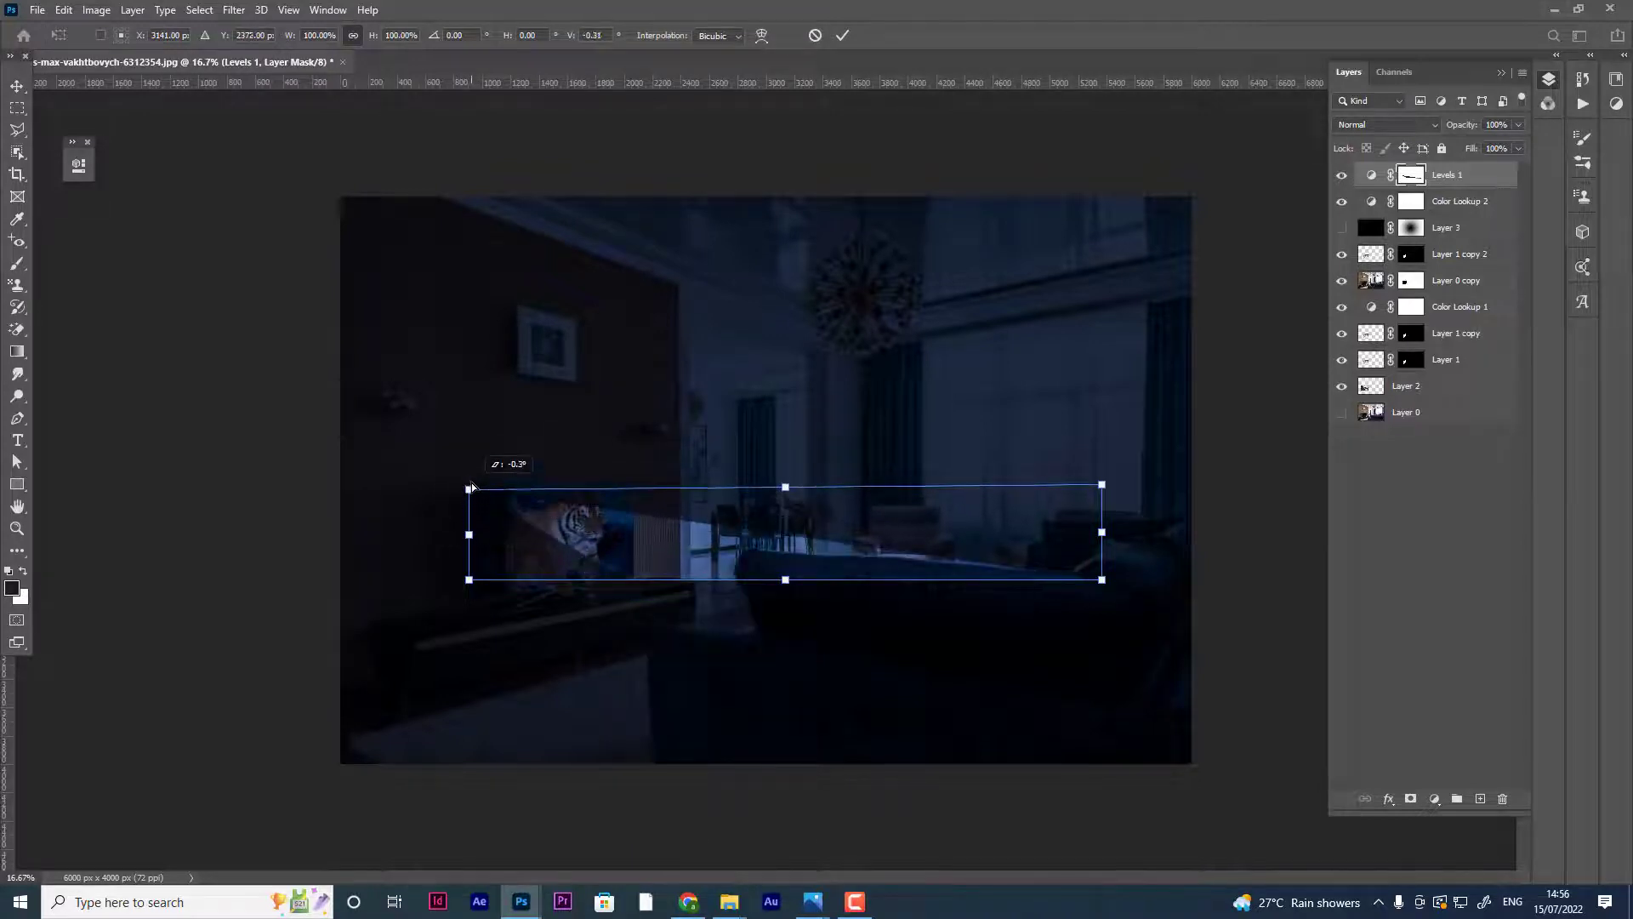
pyautogui.moveTo(637, 585); pyautogui.dragTo(641, 577)
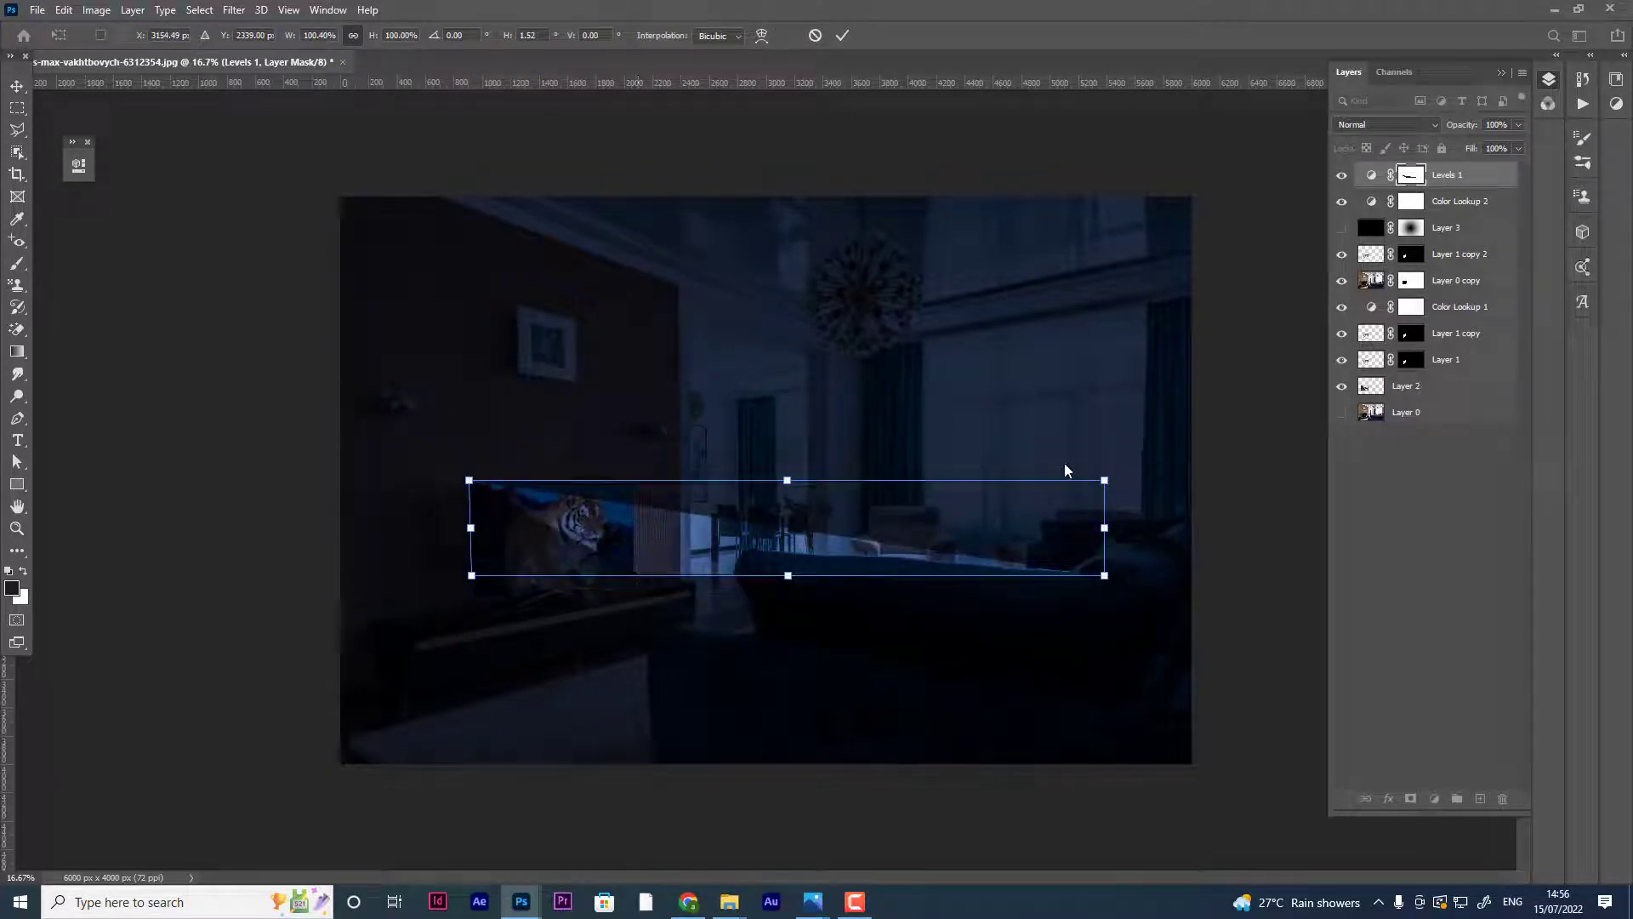
pyautogui.moveTo(1105, 480); pyautogui.dragTo(1240, 480)
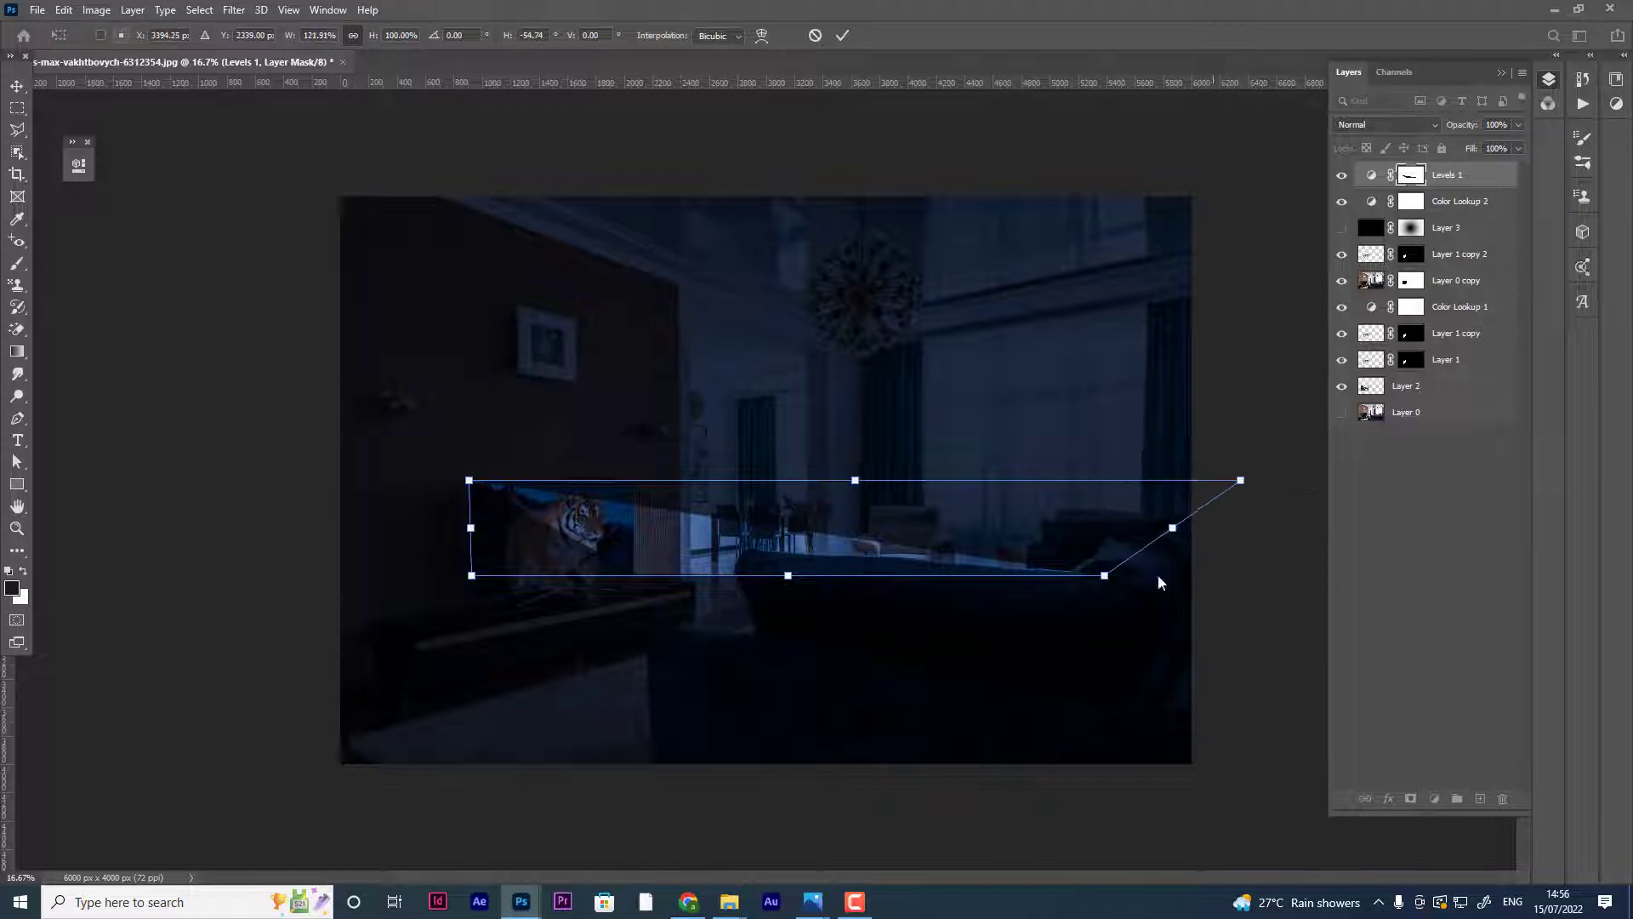
pyautogui.moveTo(1103, 586); pyautogui.dragTo(915, 620)
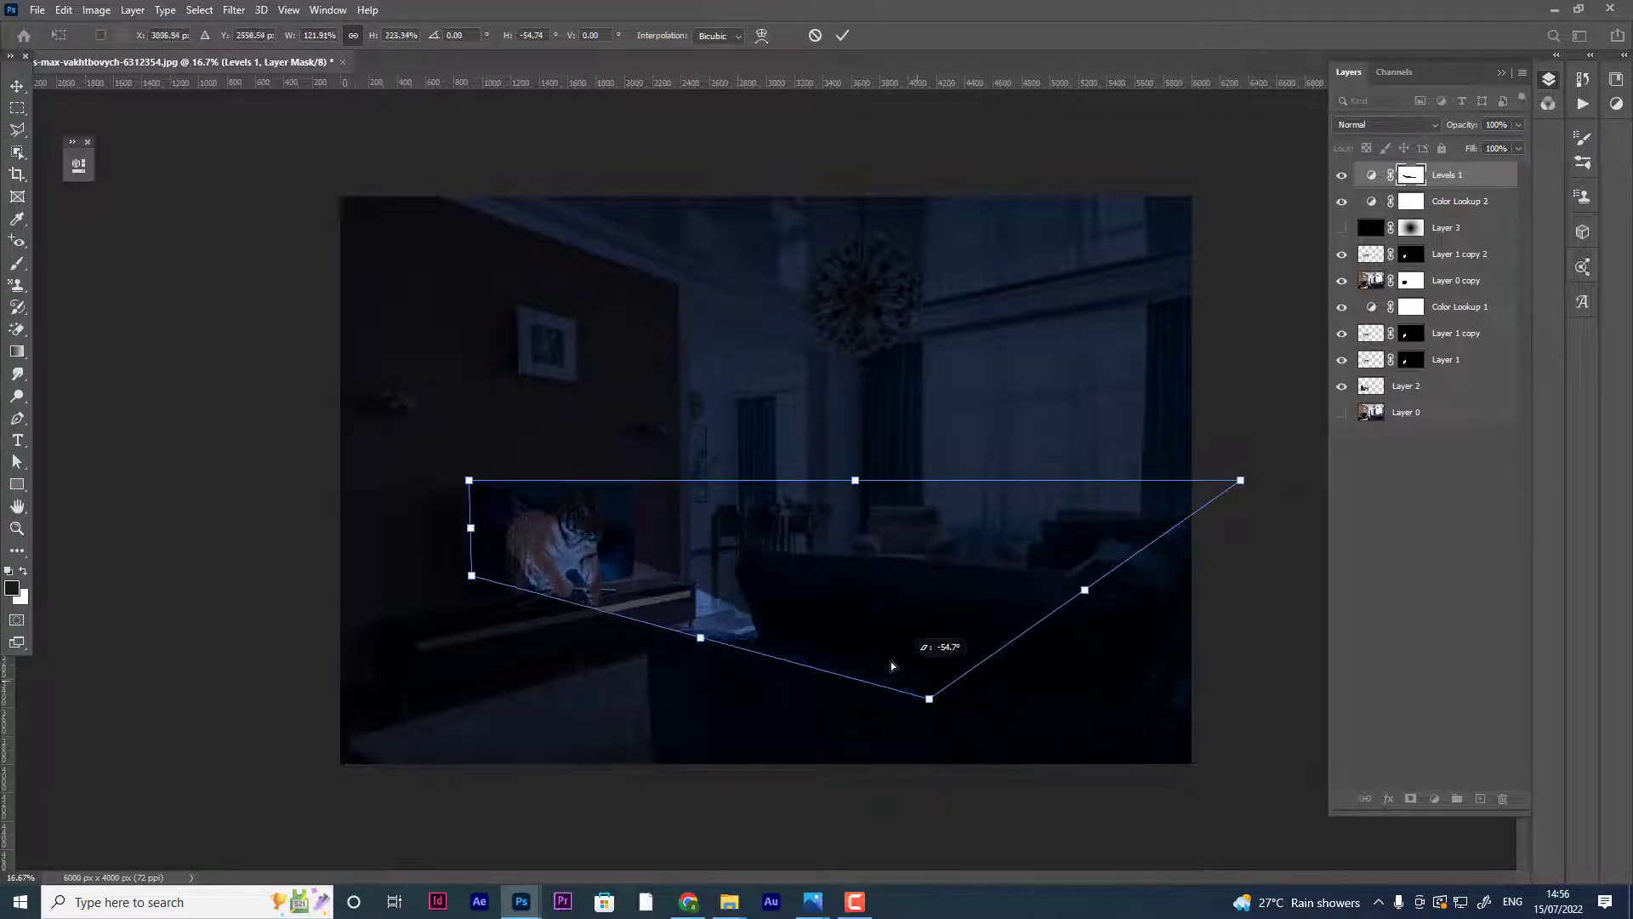
pyautogui.moveTo(915, 620); pyautogui.dragTo(1046, 595)
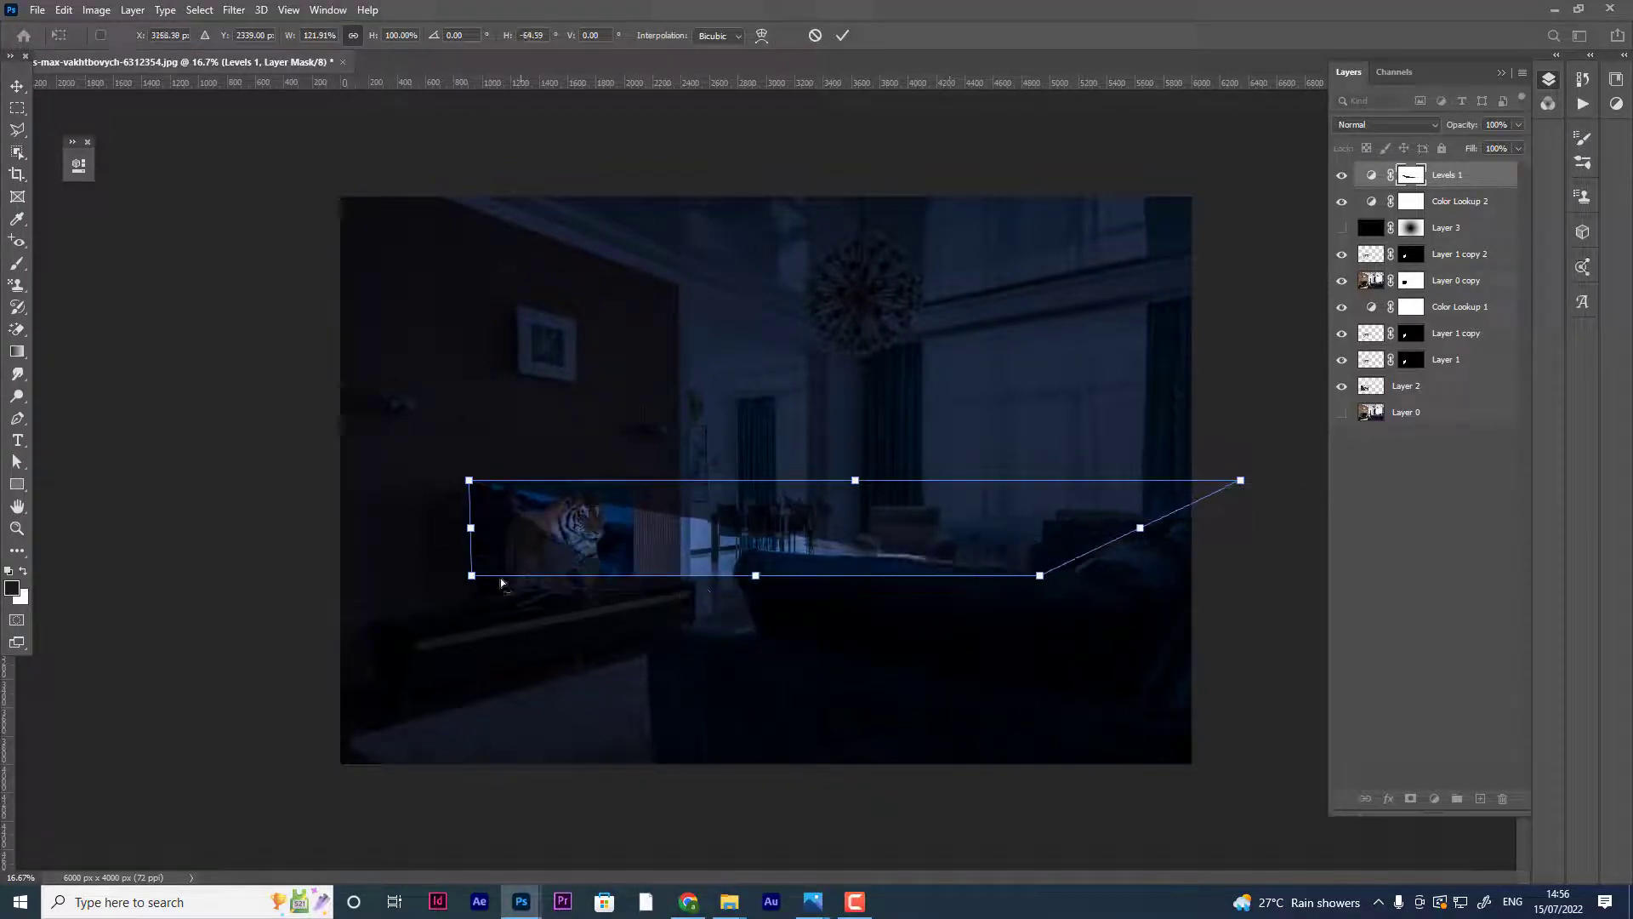
pyautogui.moveTo(481, 581); pyautogui.dragTo(279, 636)
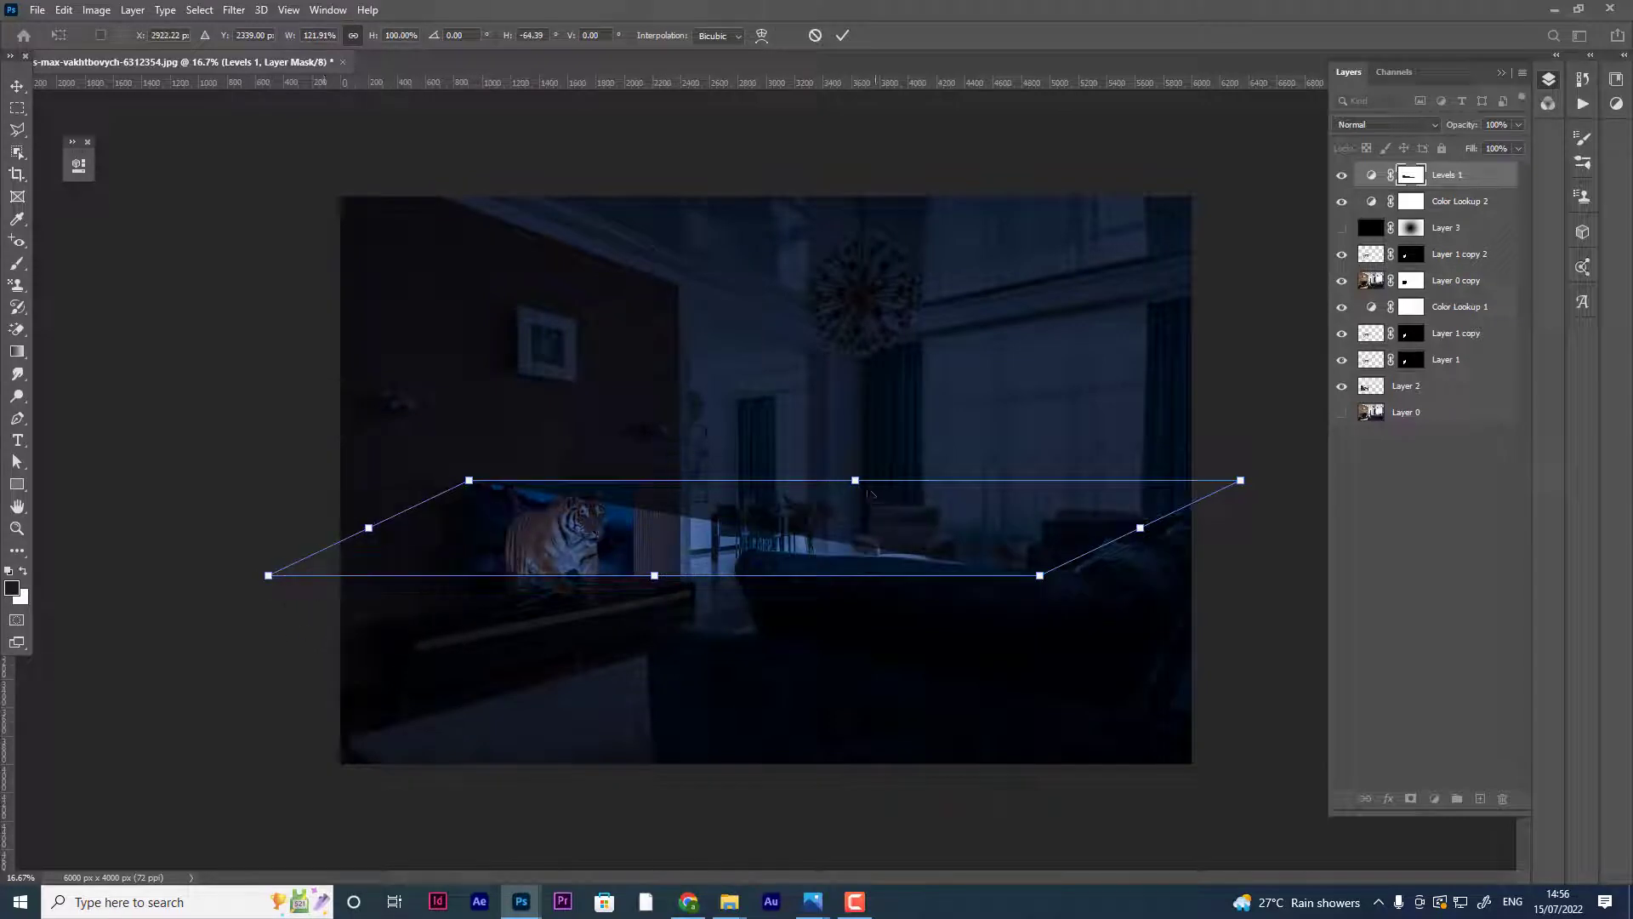
pyautogui.moveTo(885, 462); pyautogui.dragTo(889, 442)
# - Apply the reshaped beam and fill the Levels 1 mask entirely with white
pyautogui.press('Return')
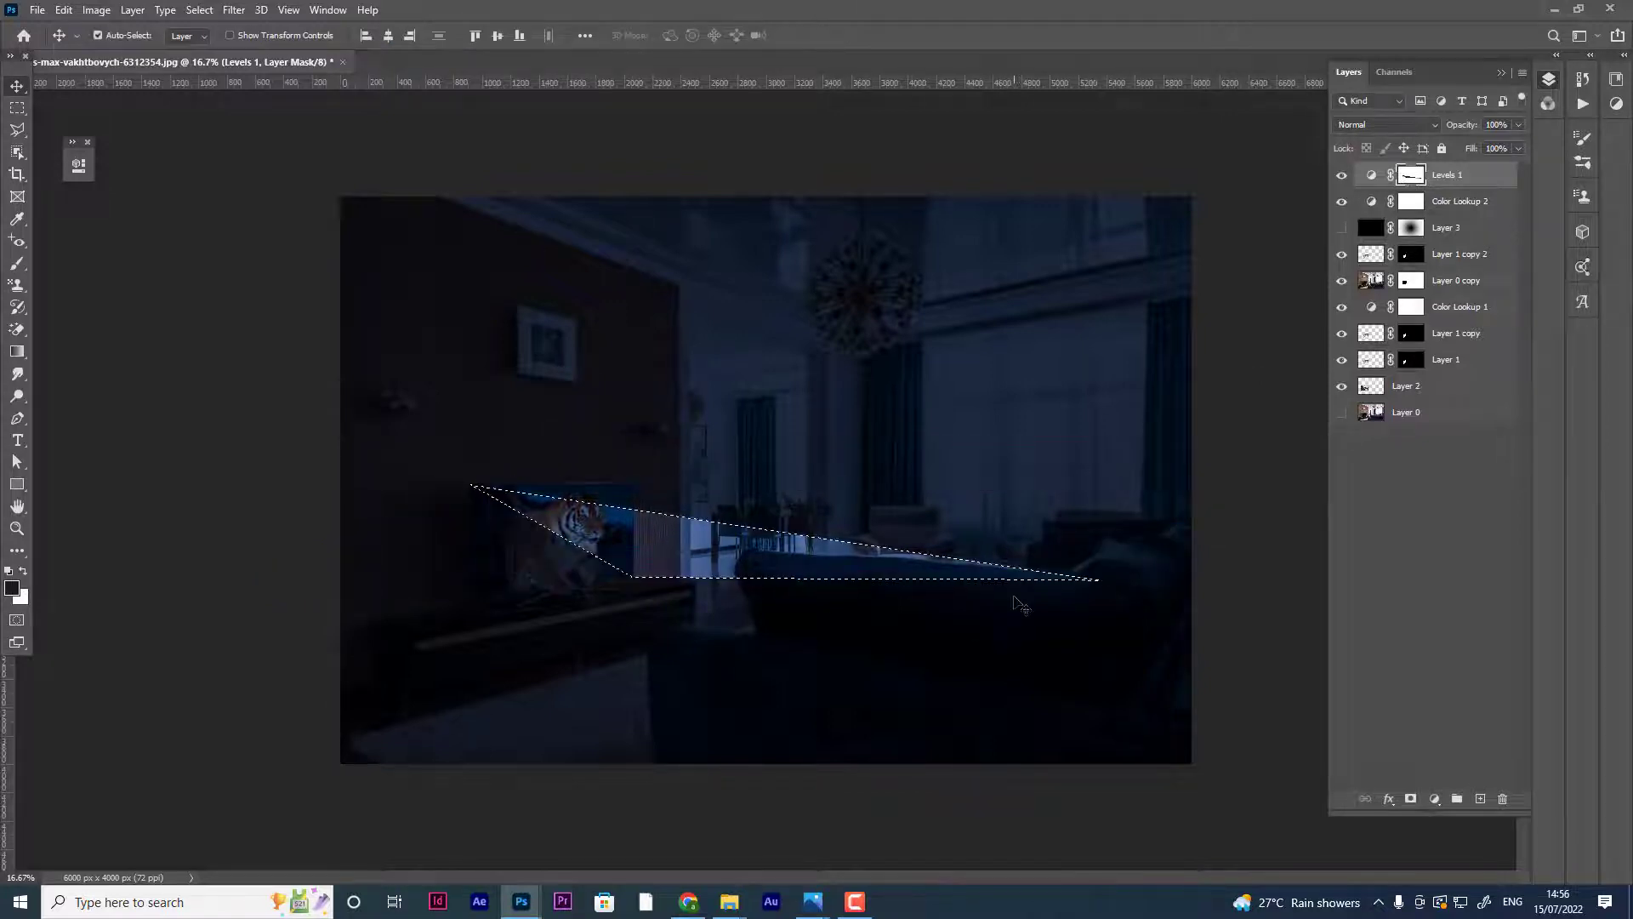
pyautogui.press('Delete')
pyautogui.hotkey('ctrl', 'd')
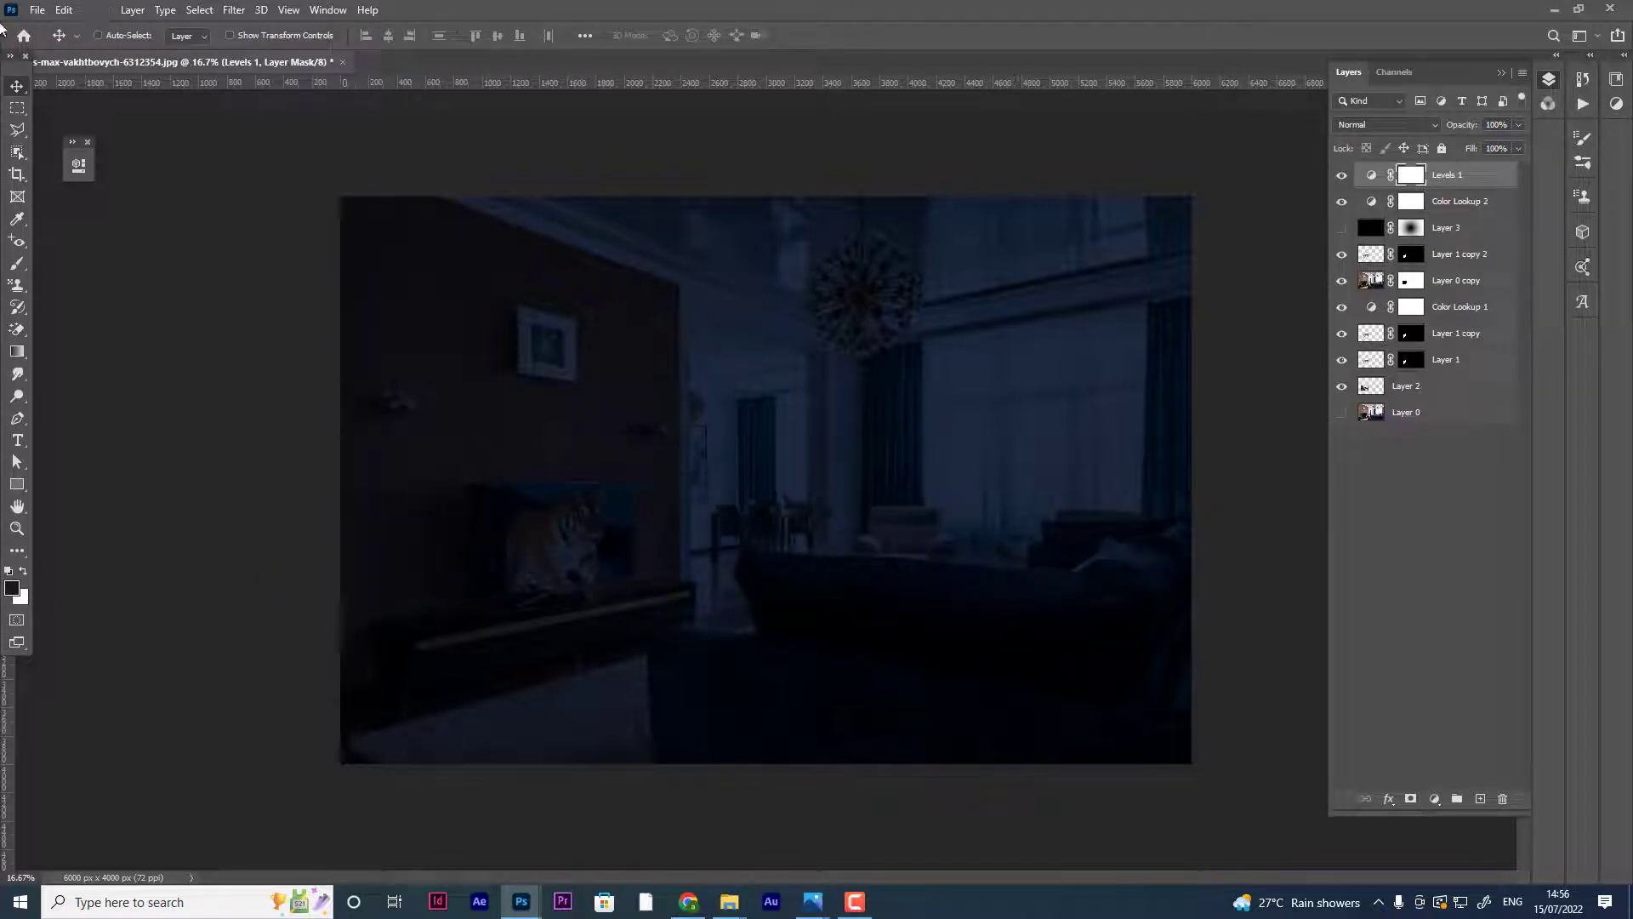
# - Outline the TV screen with the Polygonal Lasso and fill that Levels 1 mask area black
pyautogui.click(17, 130)
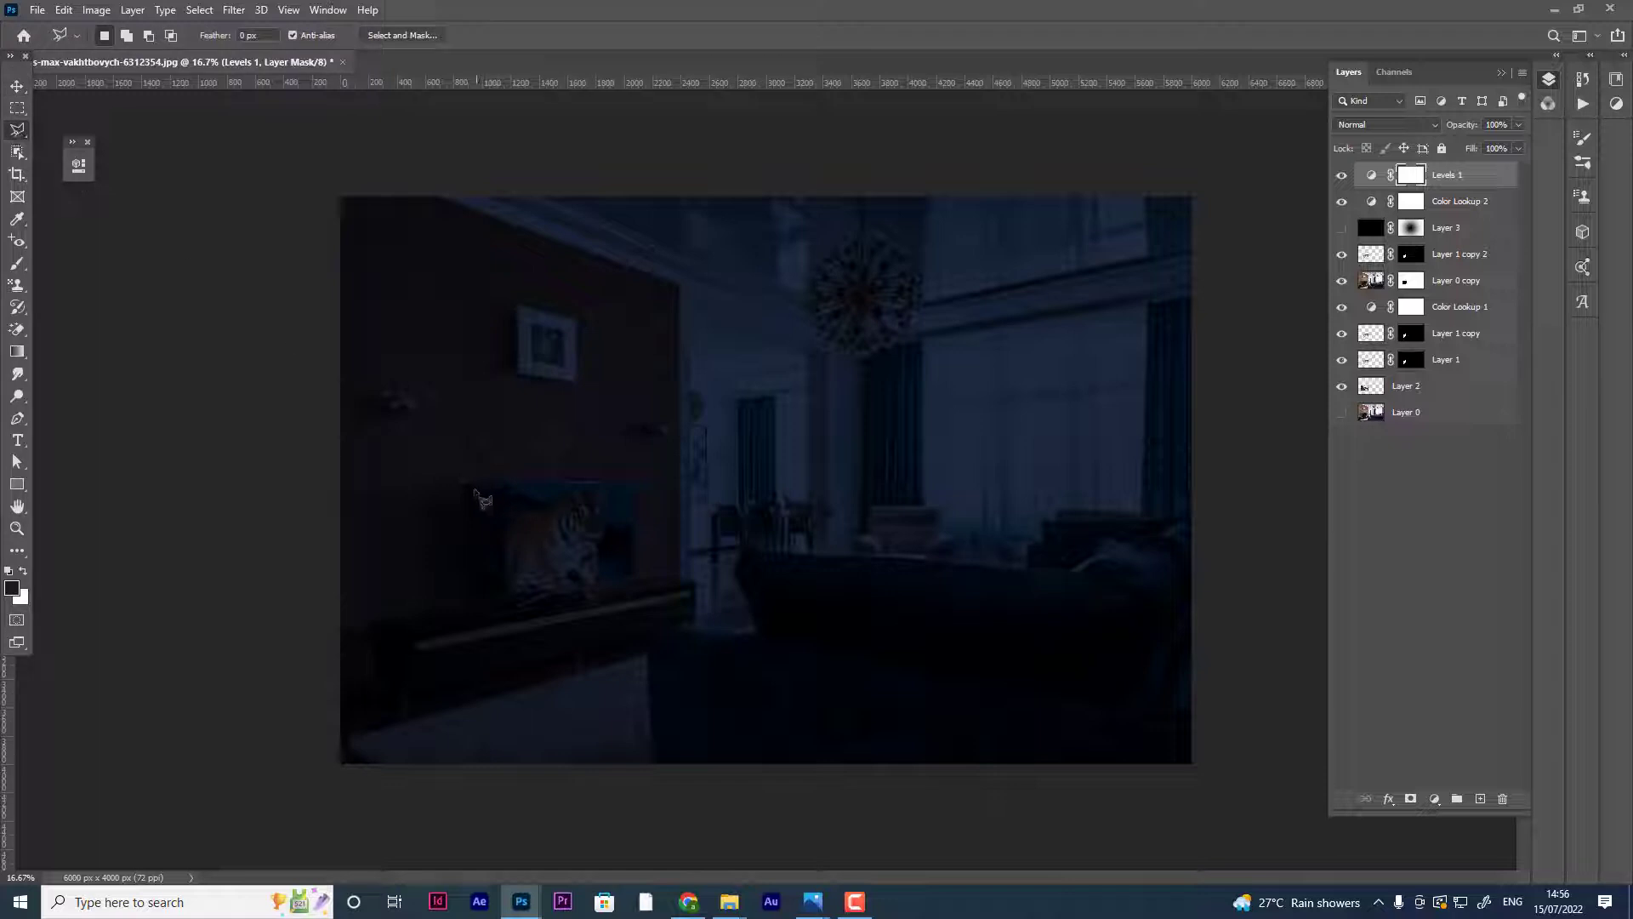
pyautogui.click(473, 485)
pyautogui.click(473, 601)
pyautogui.click(634, 578)
pyautogui.click(634, 485)
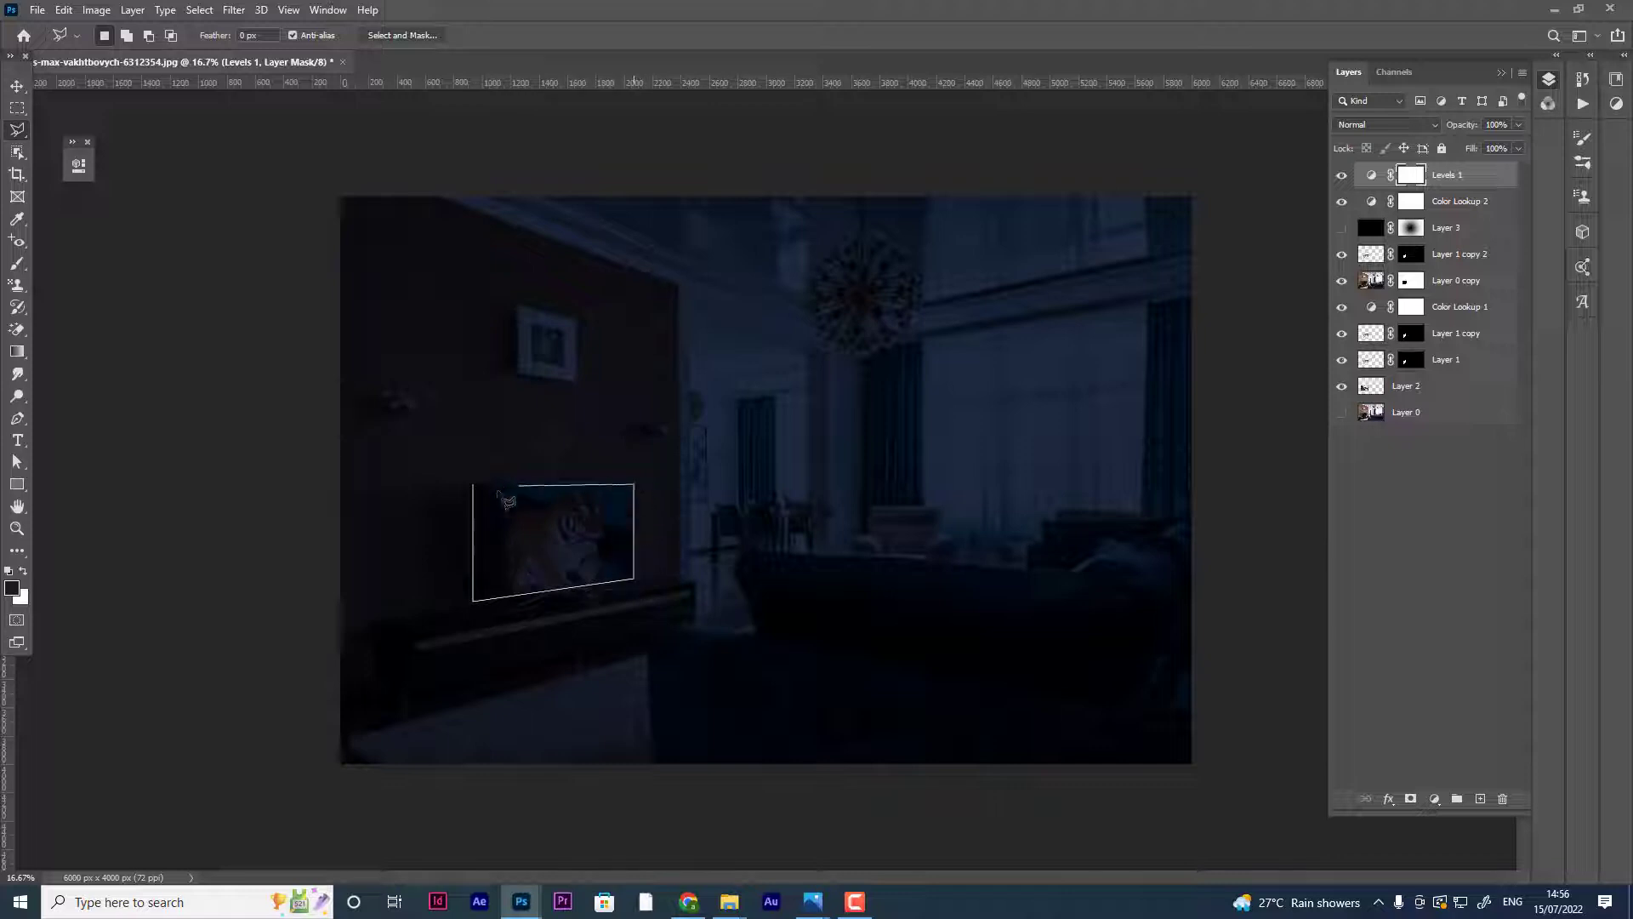
pyautogui.click(476, 489)
pyautogui.hotkey('alt', 'BackSpace')
pyautogui.hotkey('ctrl', 'd')
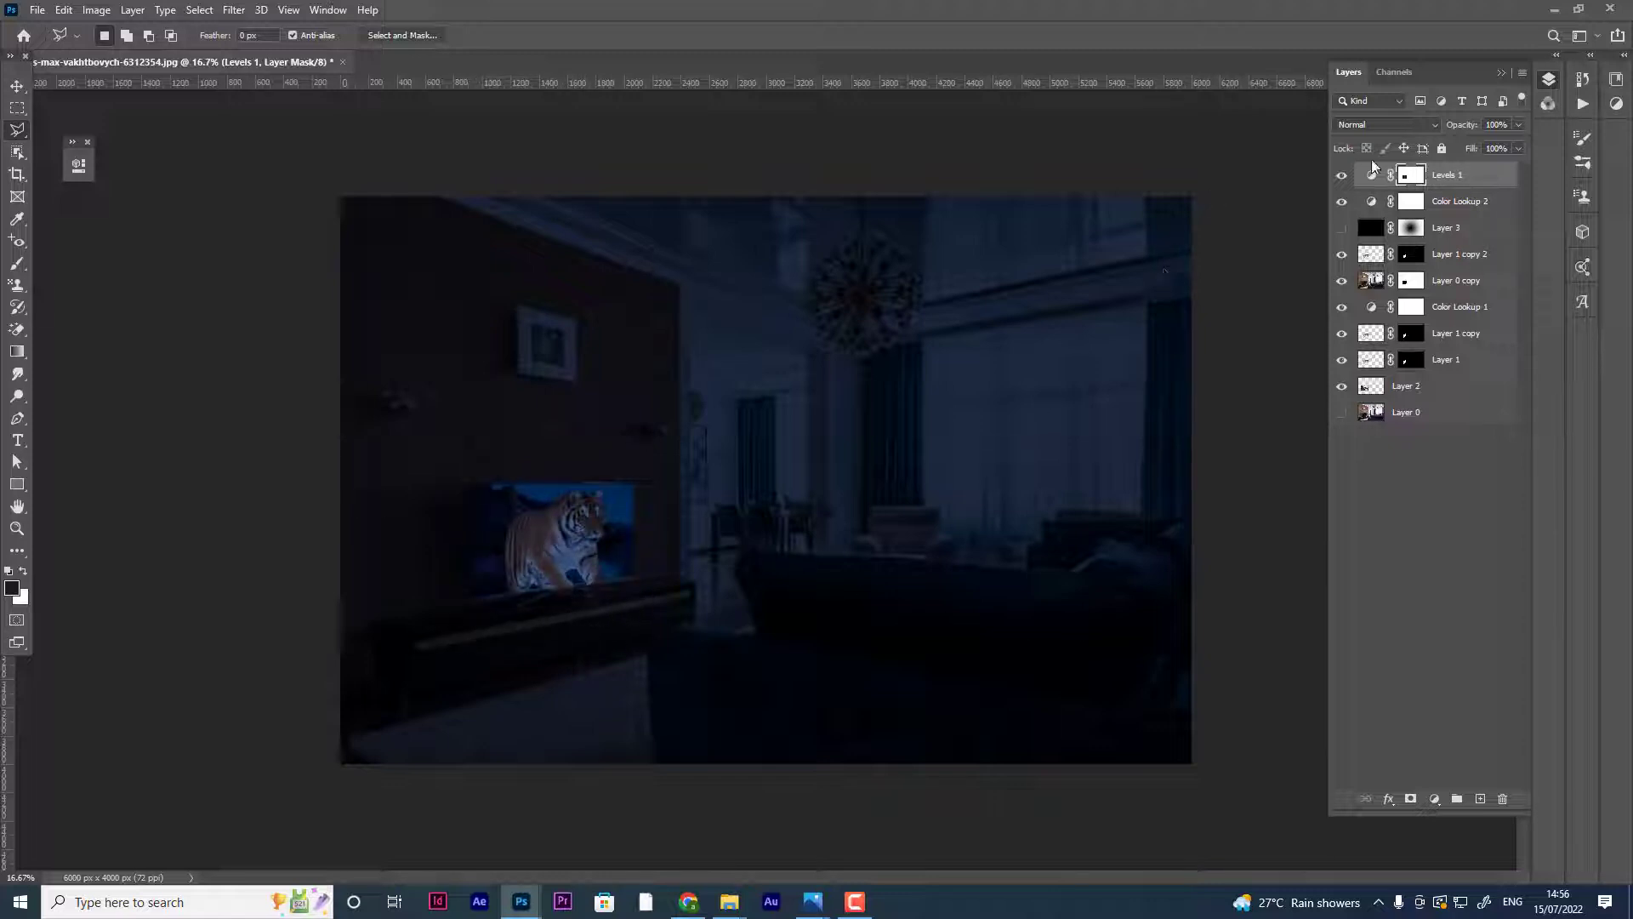
# - With a smaller brush, paint the Levels 1 mask over the tiger's paw below the screen
pyautogui.press('b')
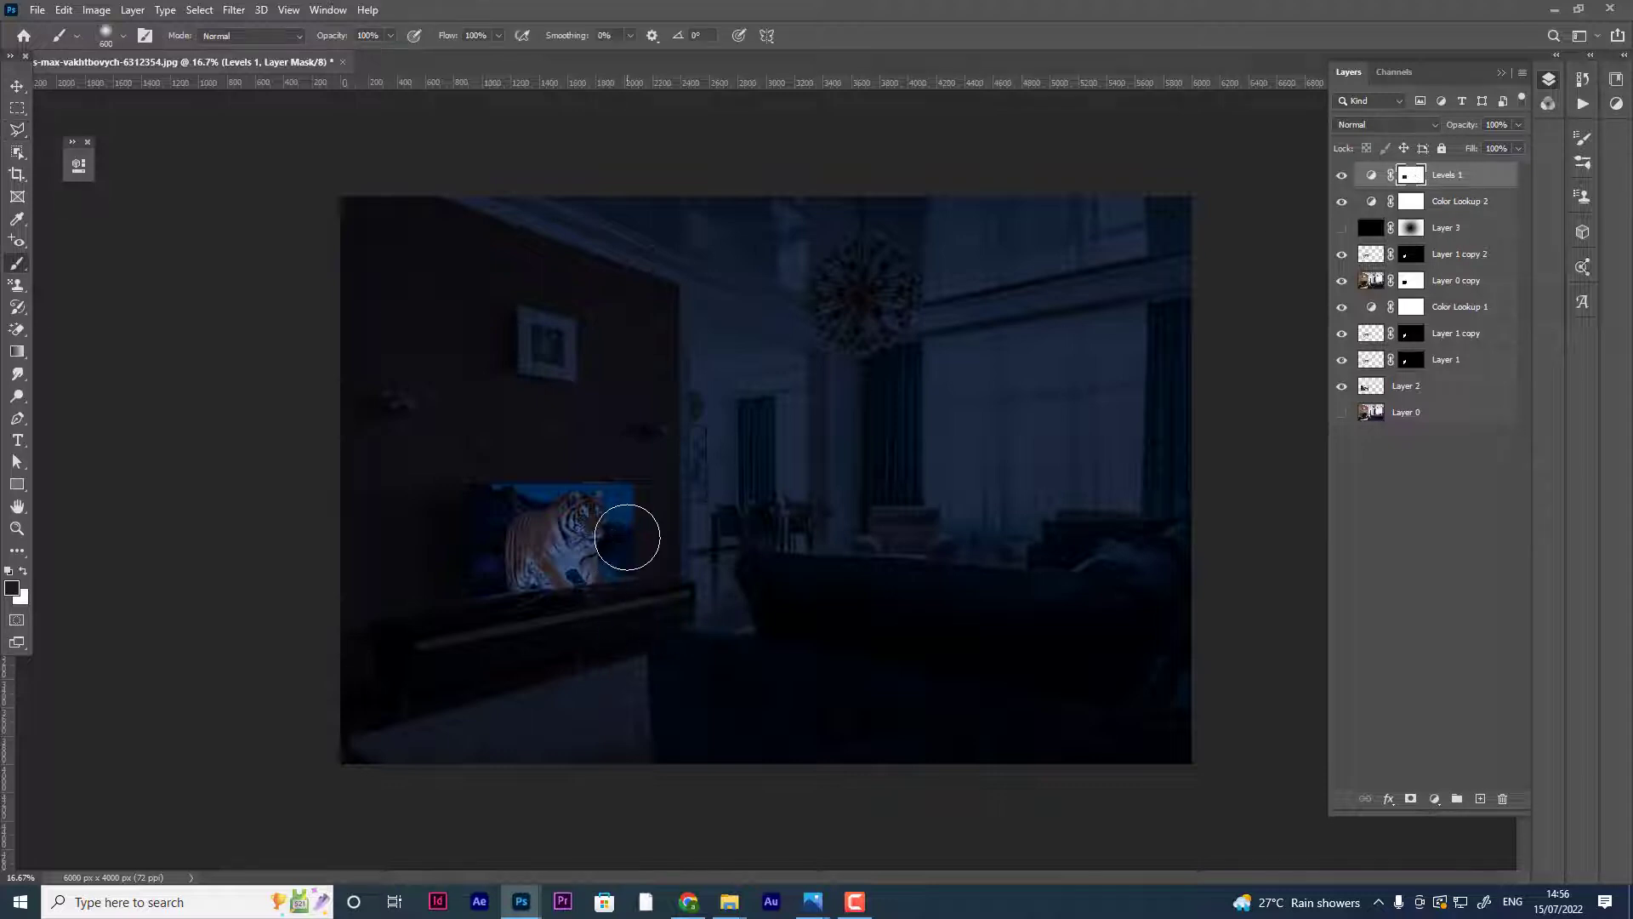
pyautogui.hotkey('ctrl', '+')
pyautogui.hotkey('ctrl', '+')
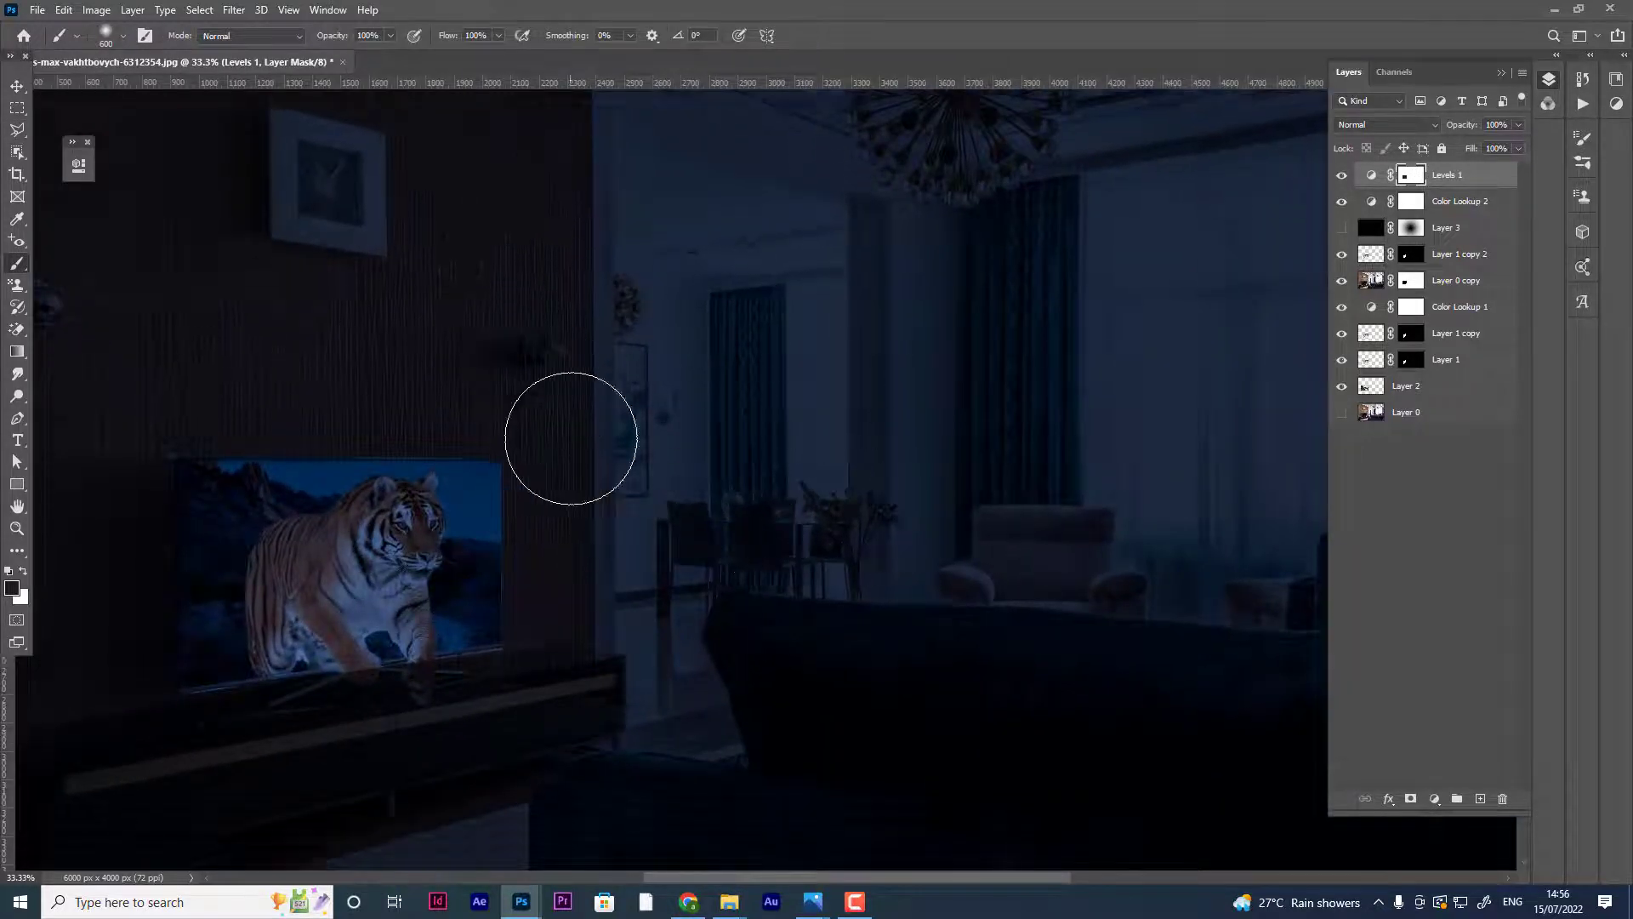
pyautogui.scroll(-3, 587, 425)
pyautogui.scroll(-1, 605, 413)
pyautogui.press('[')
pyautogui.press('[')
pyautogui.press('[')
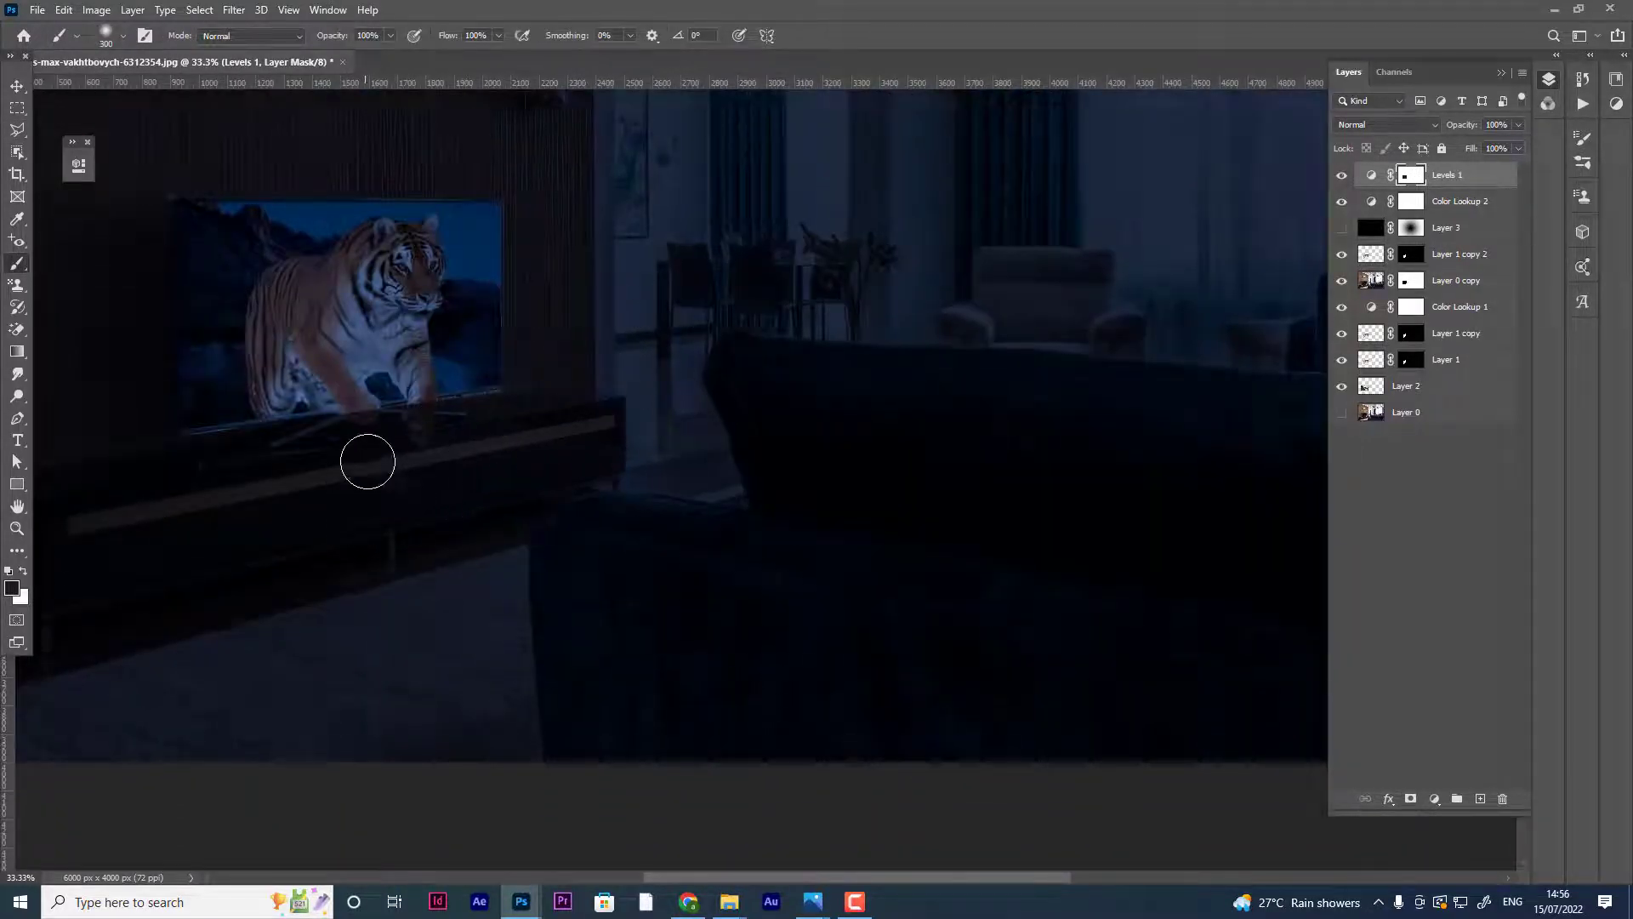
pyautogui.press('[')
pyautogui.press('[')
pyautogui.press('[')
pyautogui.moveTo(343, 421)
pyautogui.mouseDown()
pyautogui.moveTo(426, 436)
pyautogui.moveTo(432, 418)
pyautogui.mouseUp()
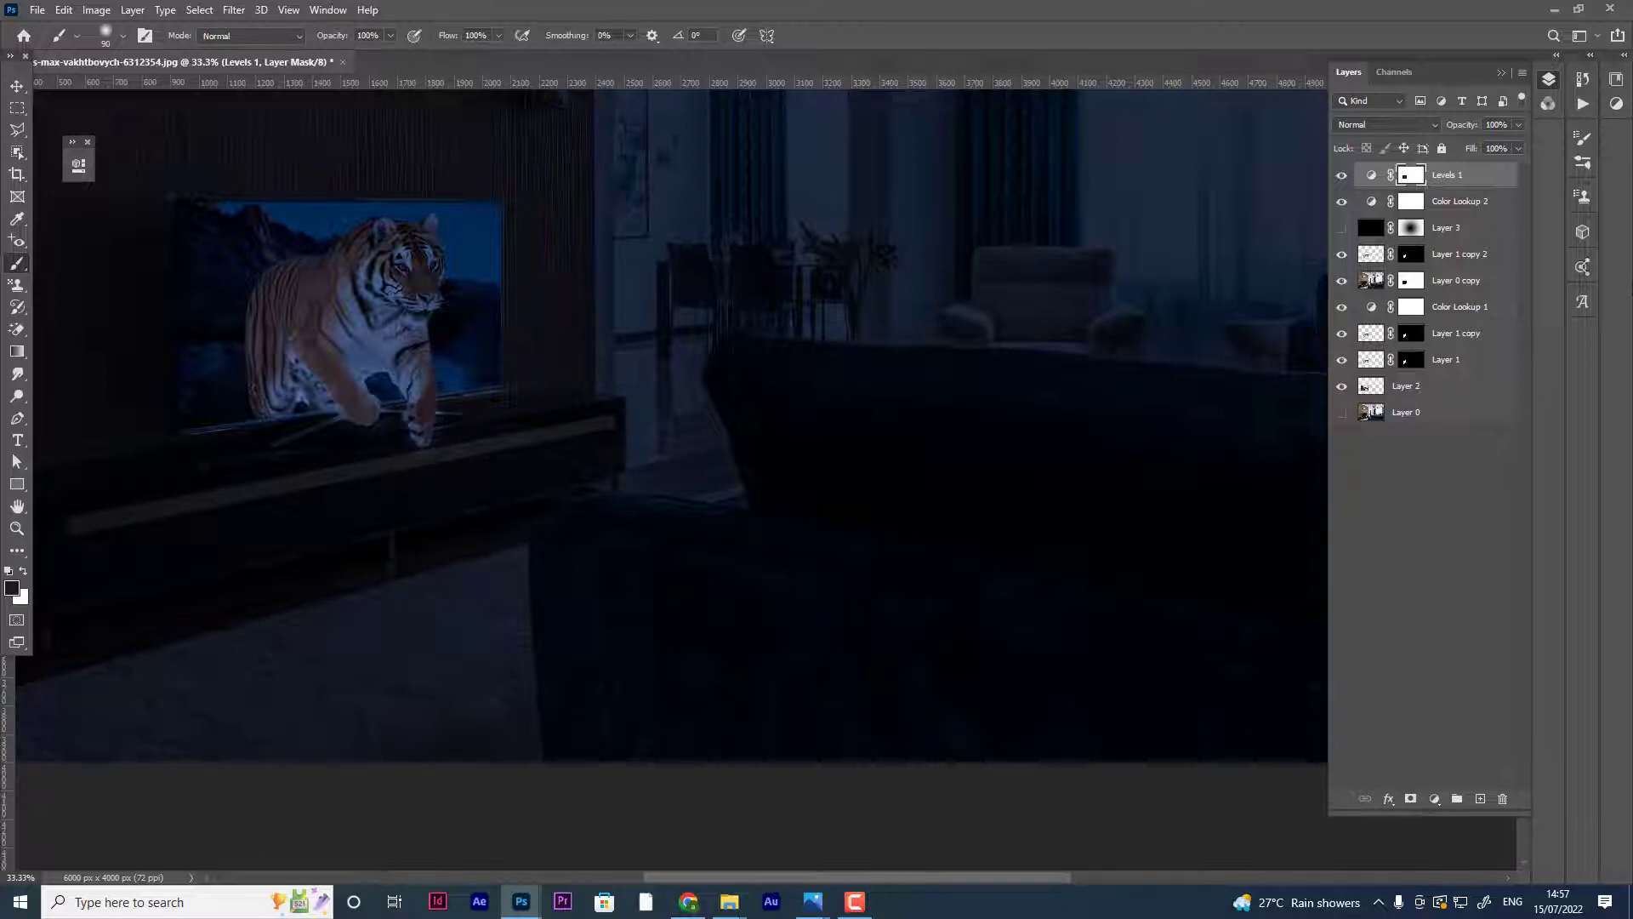
pyautogui.hotkey('ctrl', '-')
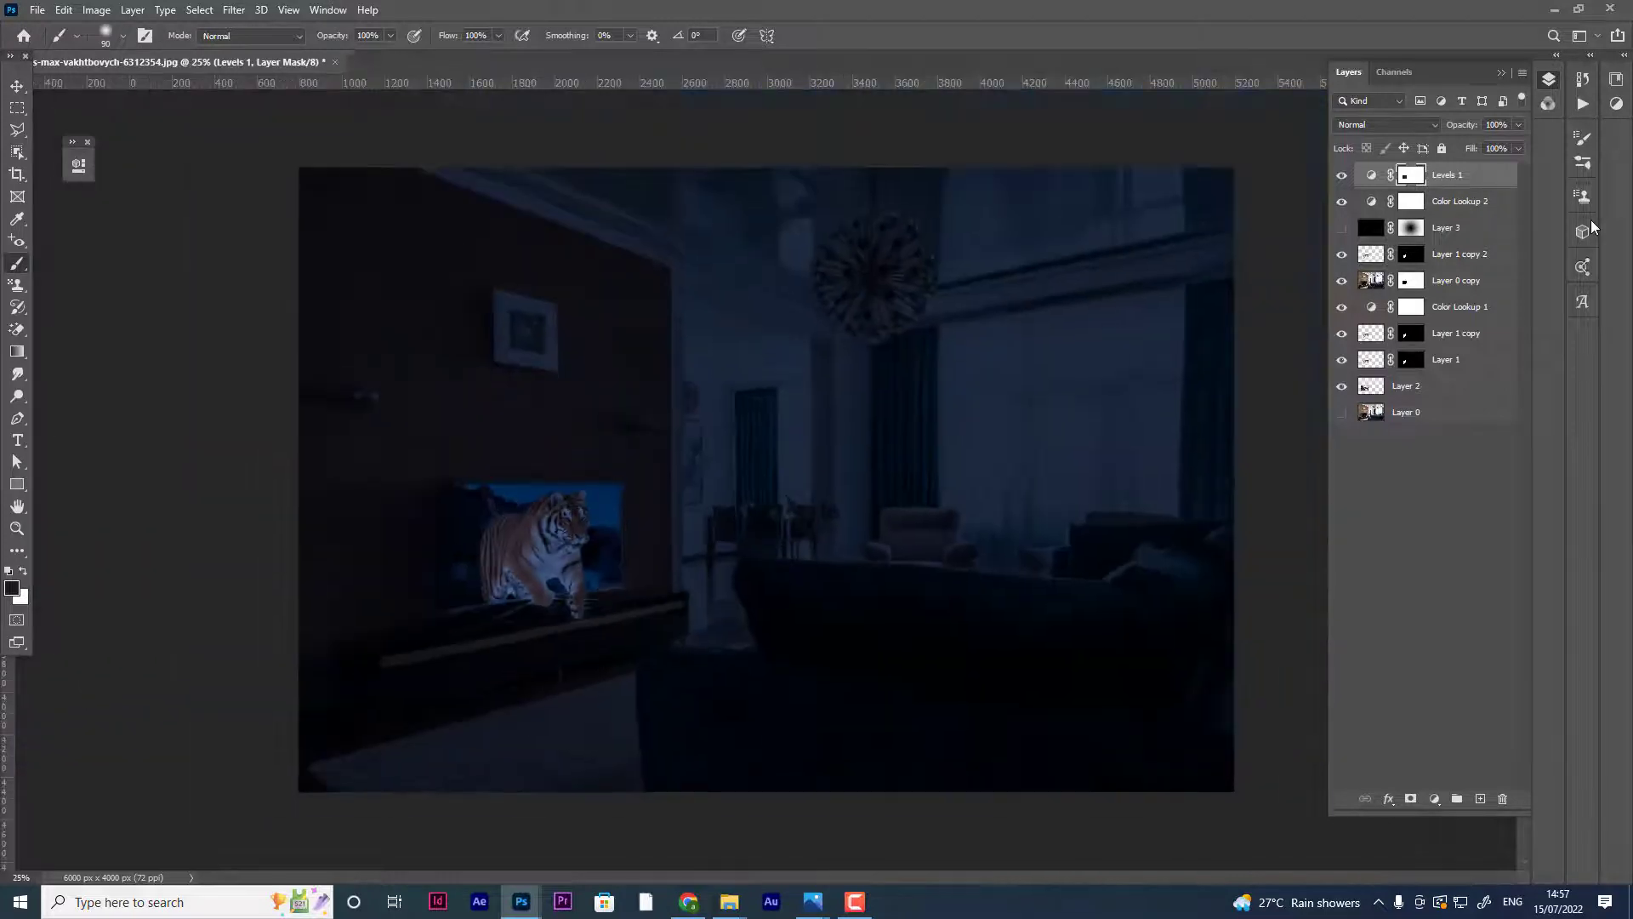
# - Browse the lasso and marquee tool variants in the toolbar flyouts
pyautogui.rightClick(21, 166)
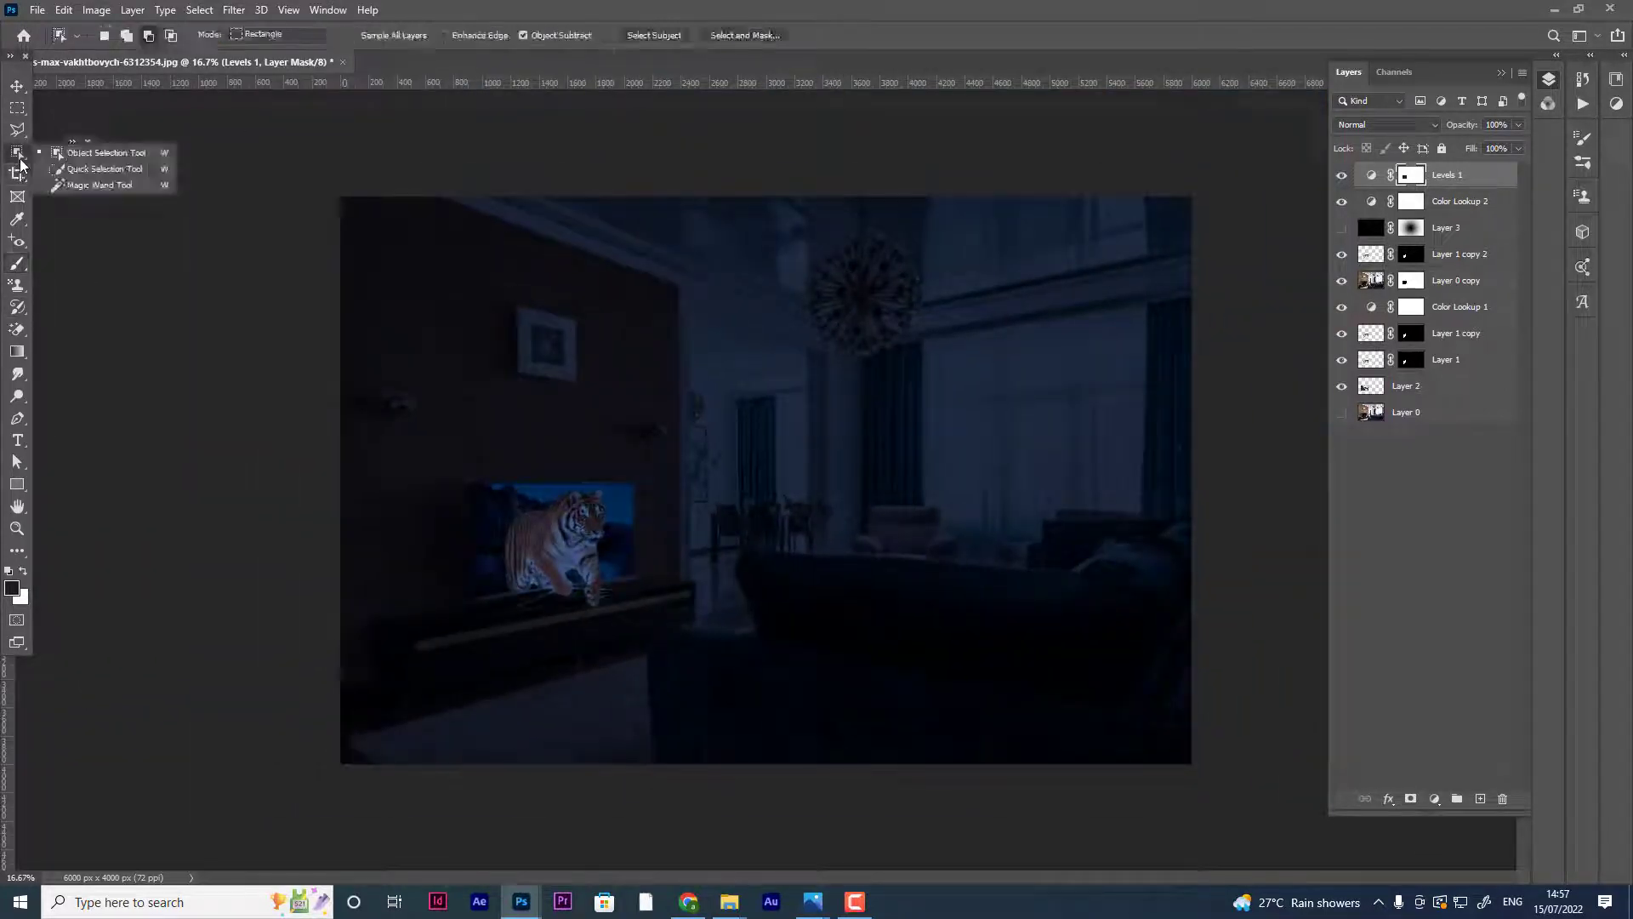
pyautogui.click(85, 168)
pyautogui.click(17, 130)
pyautogui.rightClick(17, 132)
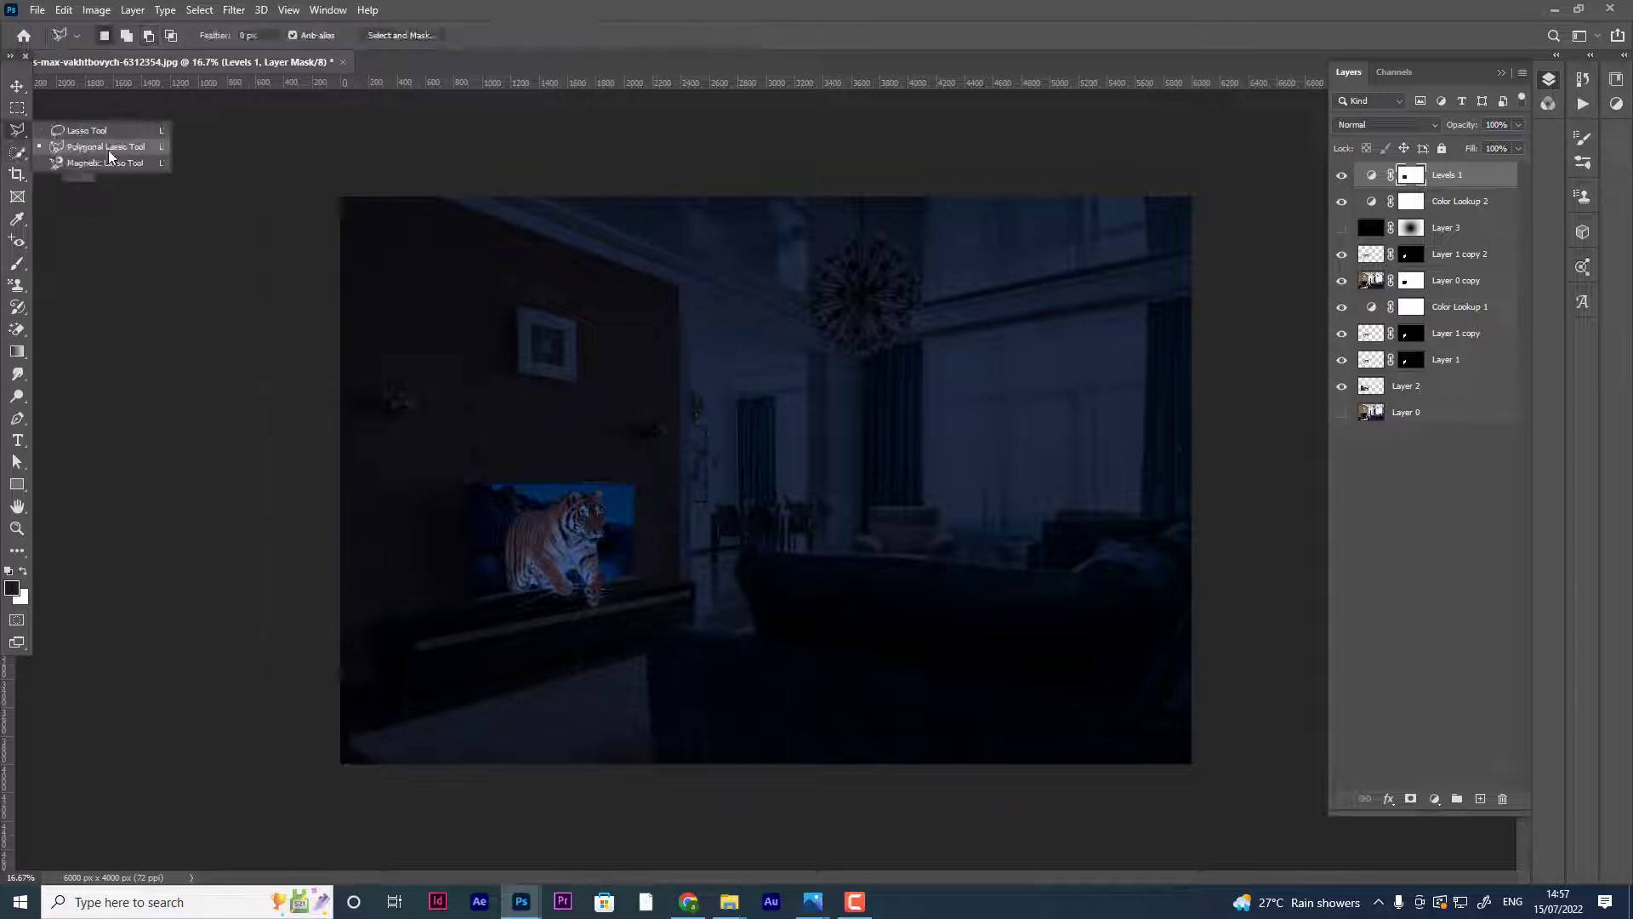
pyautogui.click(118, 134)
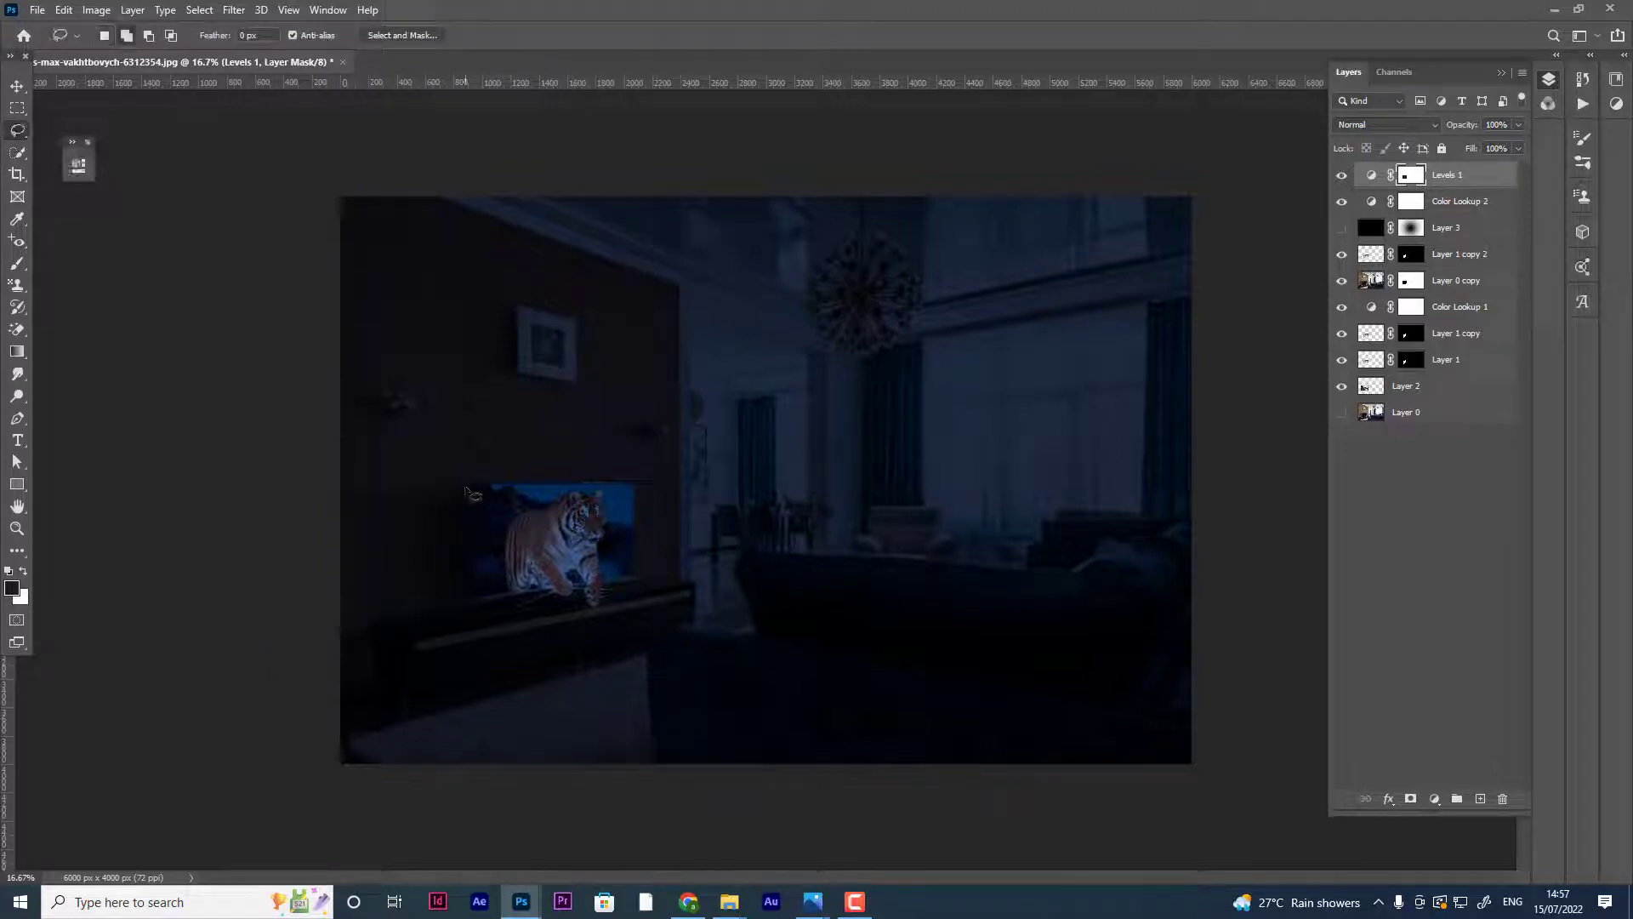
pyautogui.click(17, 108)
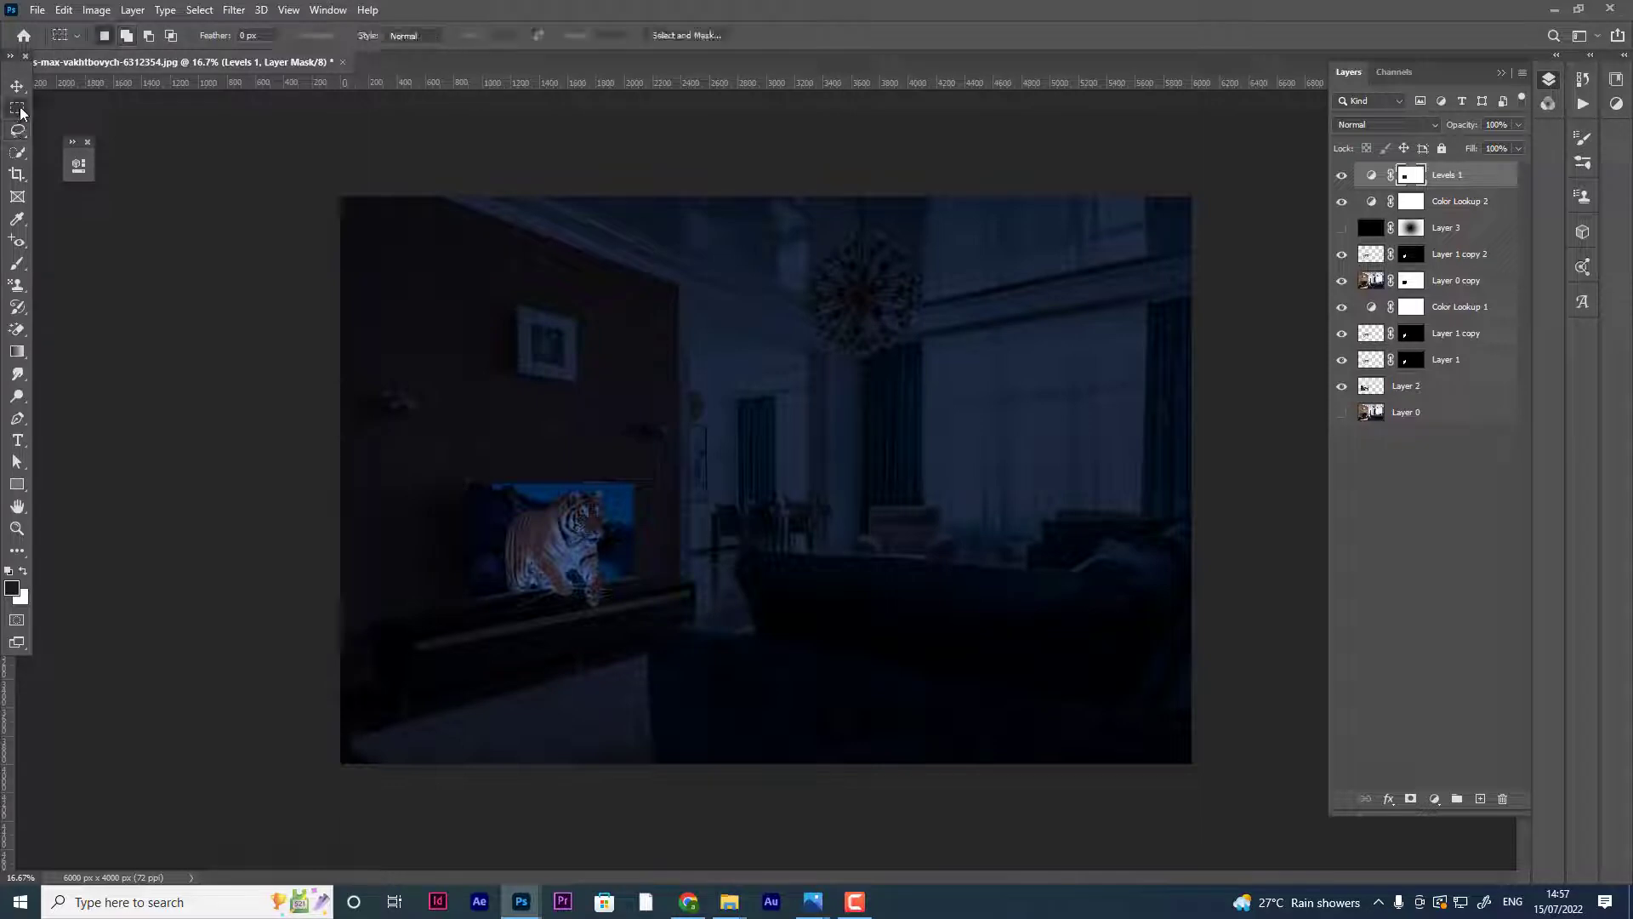
pyautogui.rightClick(17, 108)
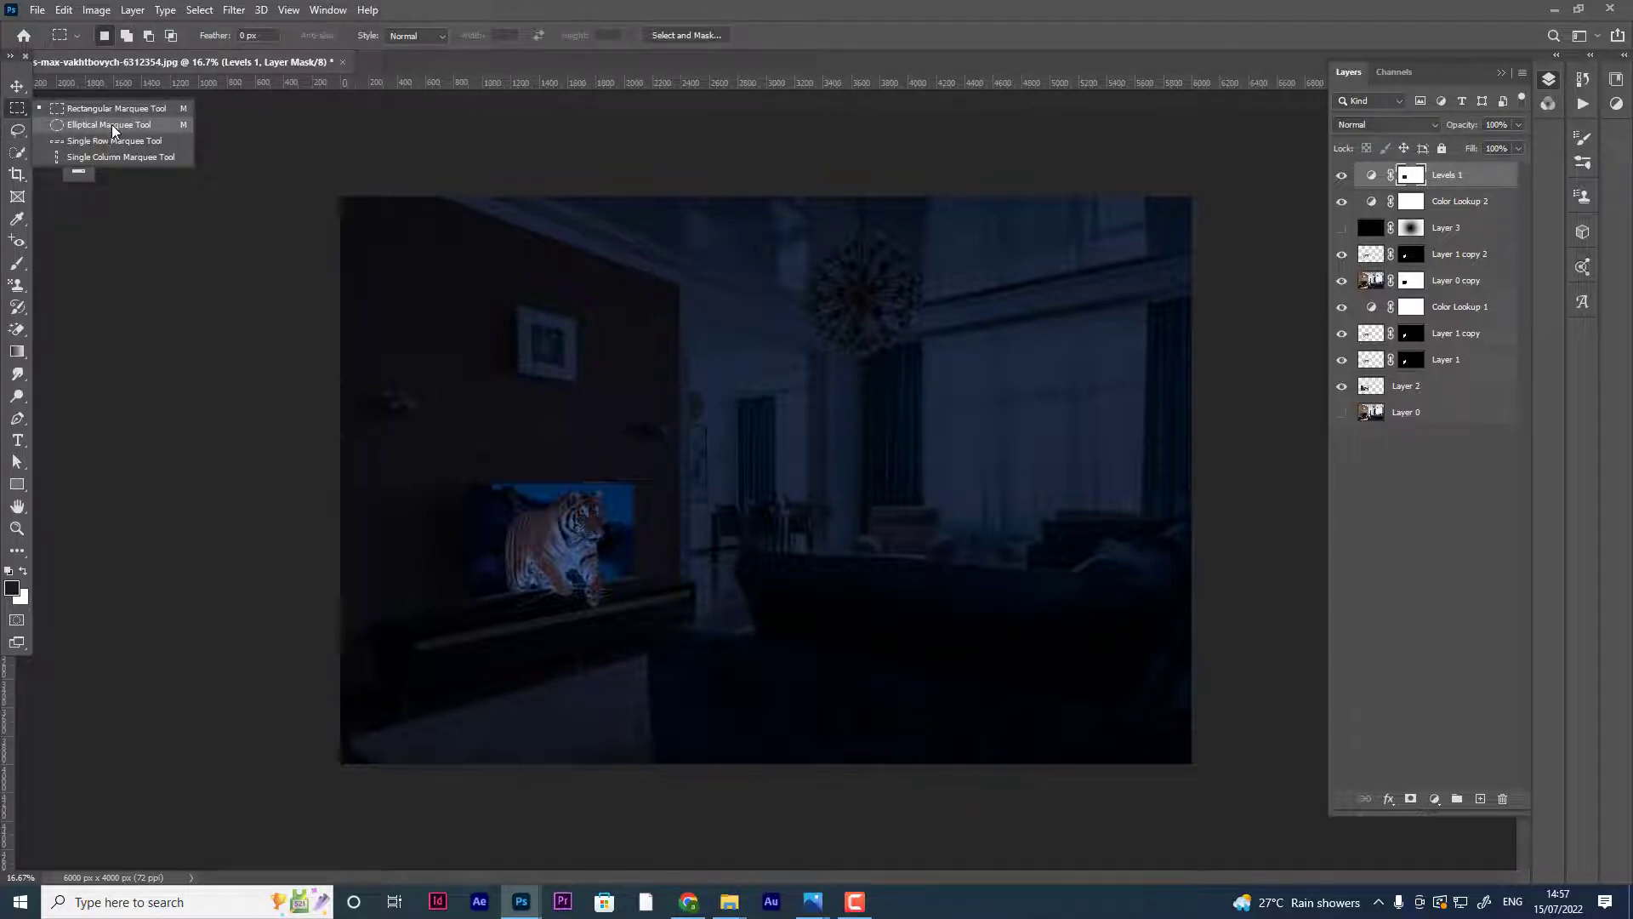
pyautogui.click(115, 111)
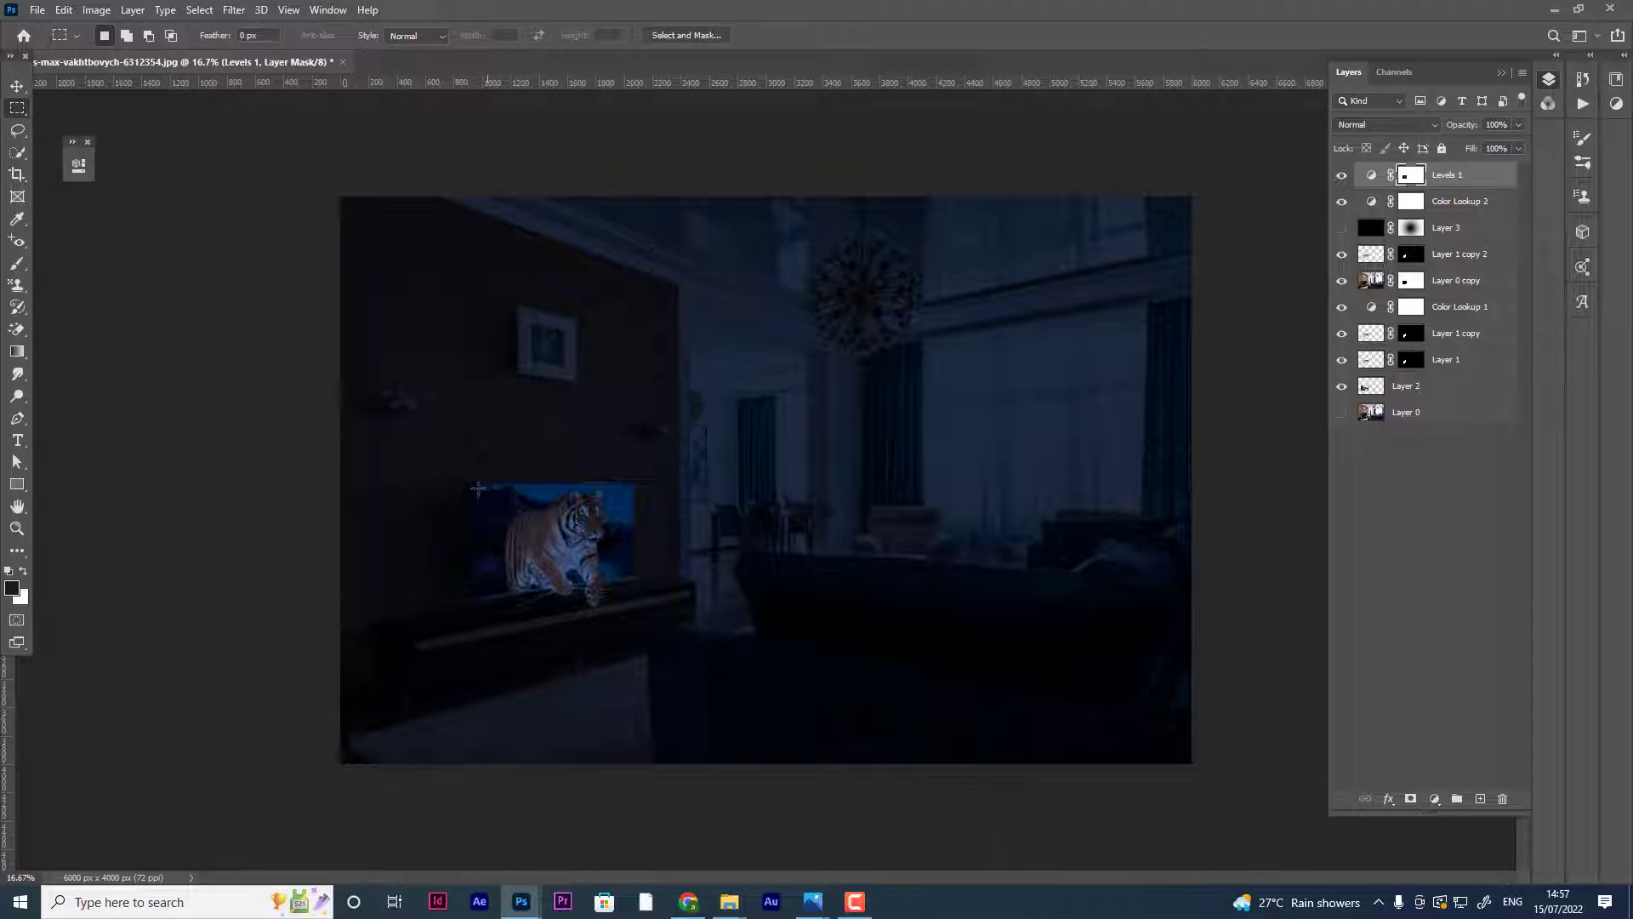
# - Return to the freehand Lasso and draw a beam selection from the TV across the sofa
pyautogui.rightClick(18, 118)
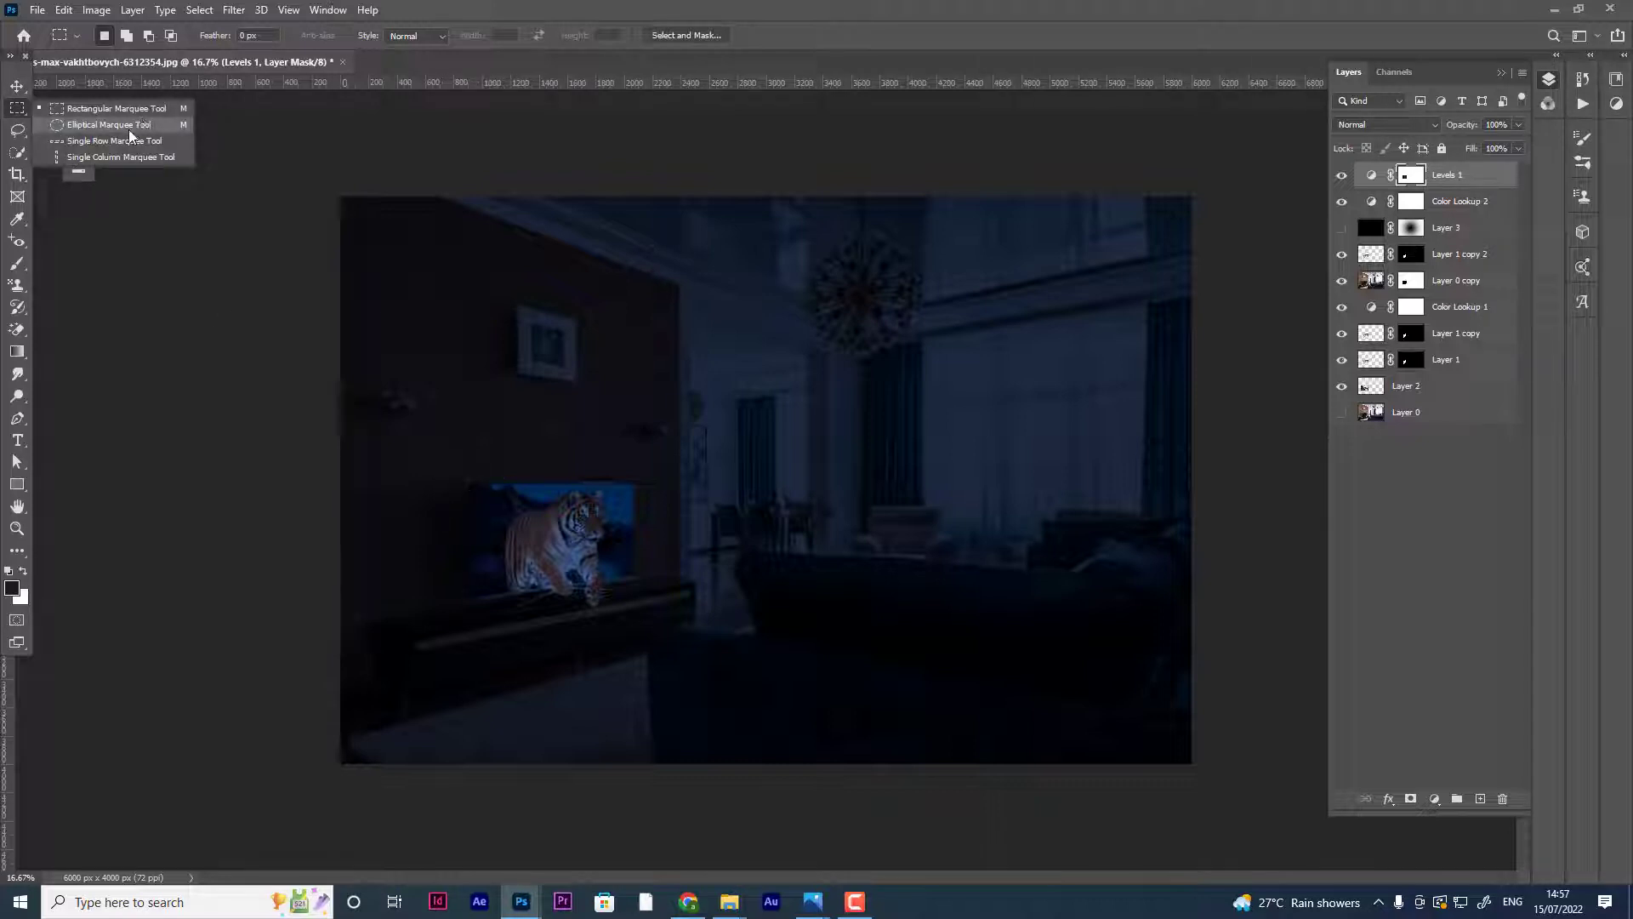
pyautogui.click(103, 123)
pyautogui.click(18, 130)
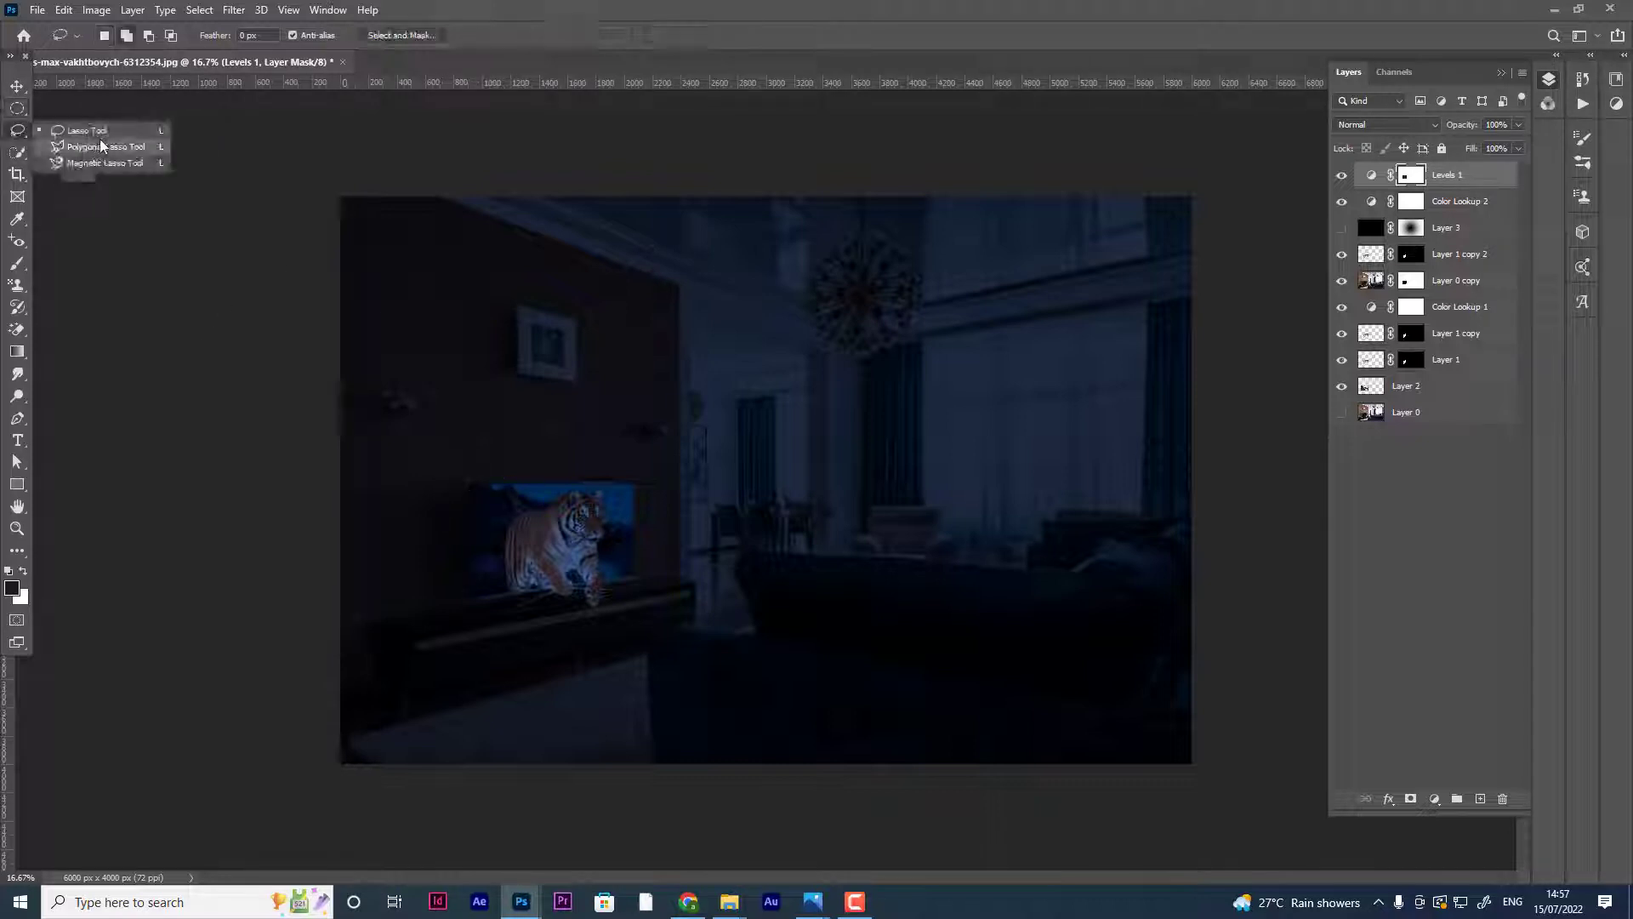
pyautogui.click(93, 128)
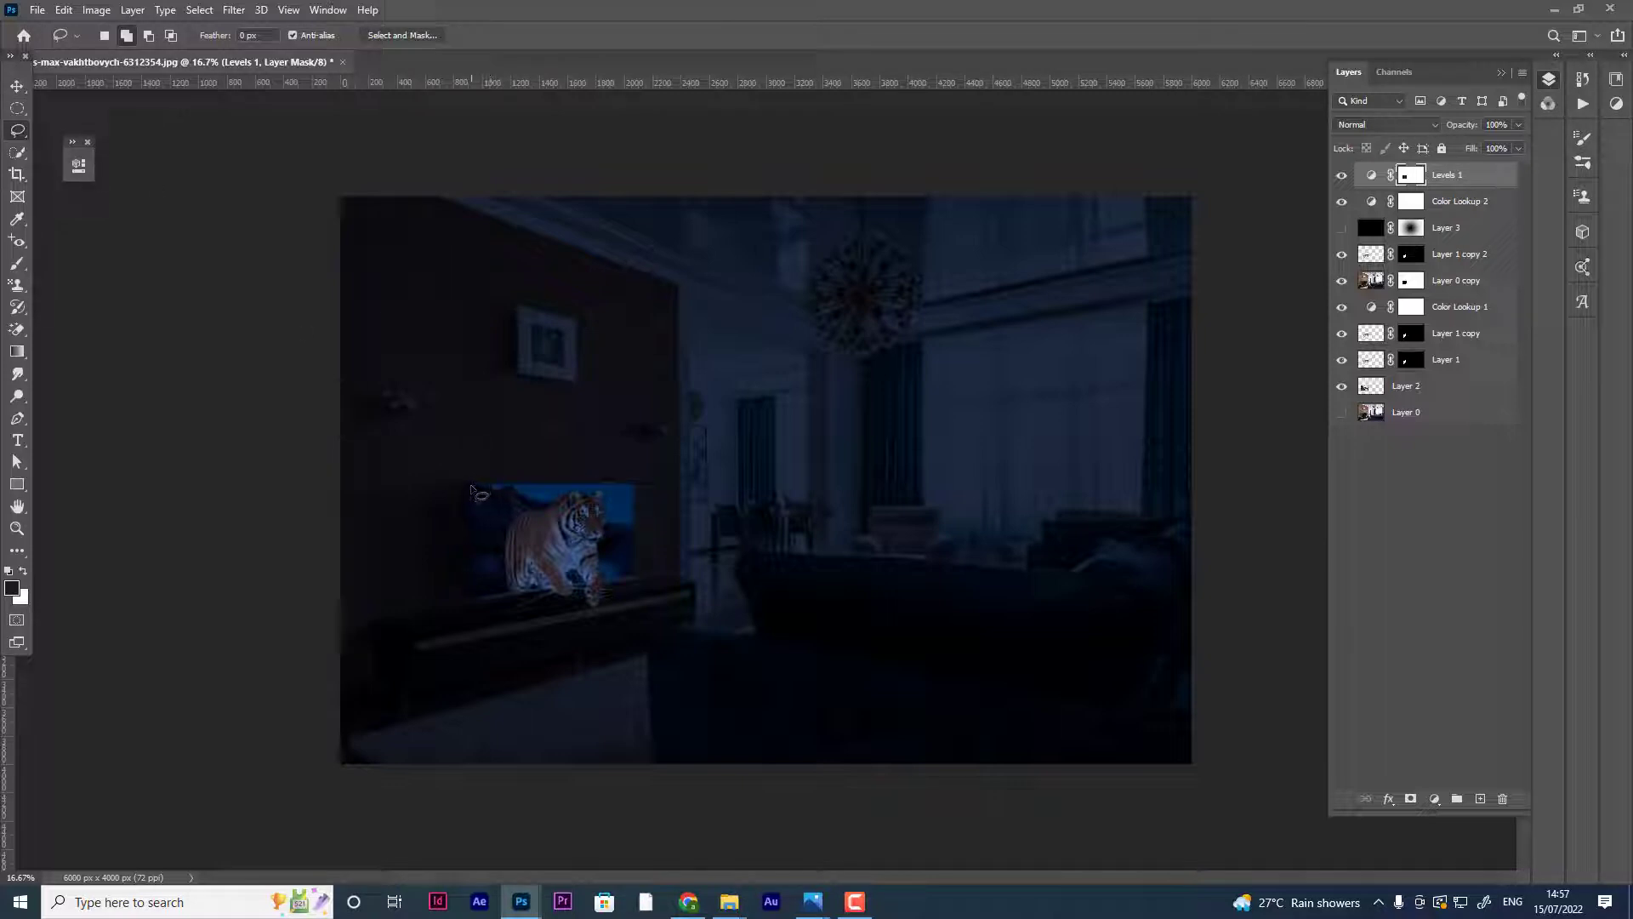
pyautogui.moveTo(472, 489)
pyautogui.mouseDown()
pyautogui.moveTo(900, 489)
pyautogui.moveTo(644, 463)
pyautogui.moveTo(631, 492)
pyautogui.mouseUp()
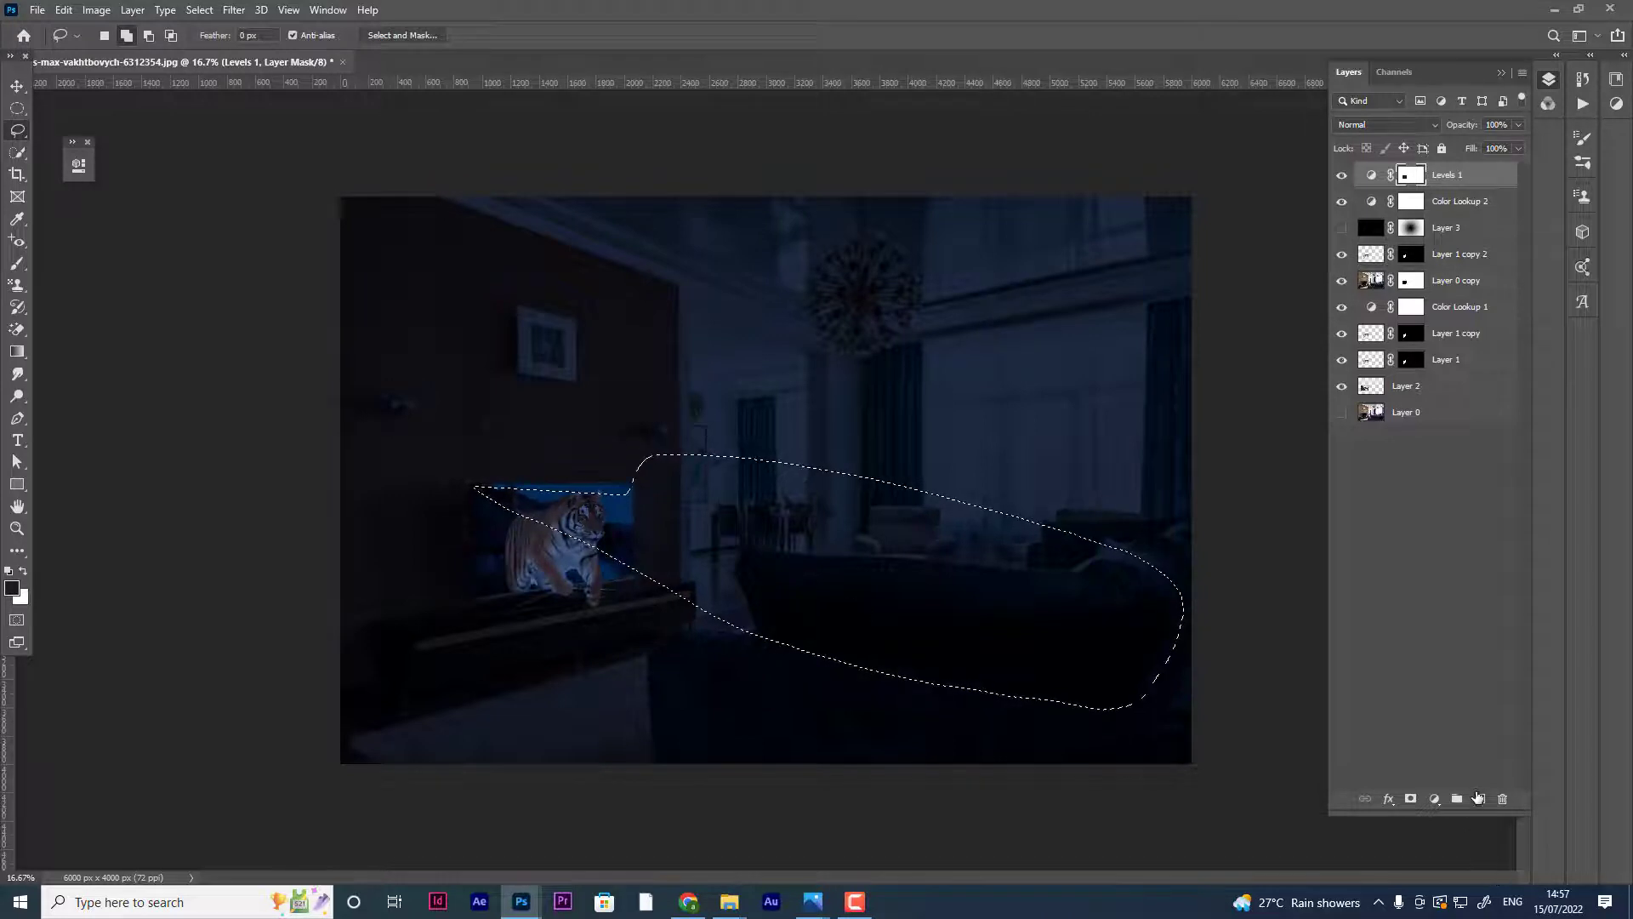
# - Add a new layer and choose a bright blue foreground colour, undoing an accidental black fill
pyautogui.click(1480, 798)
pyautogui.hotkey('alt', 'BackSpace')
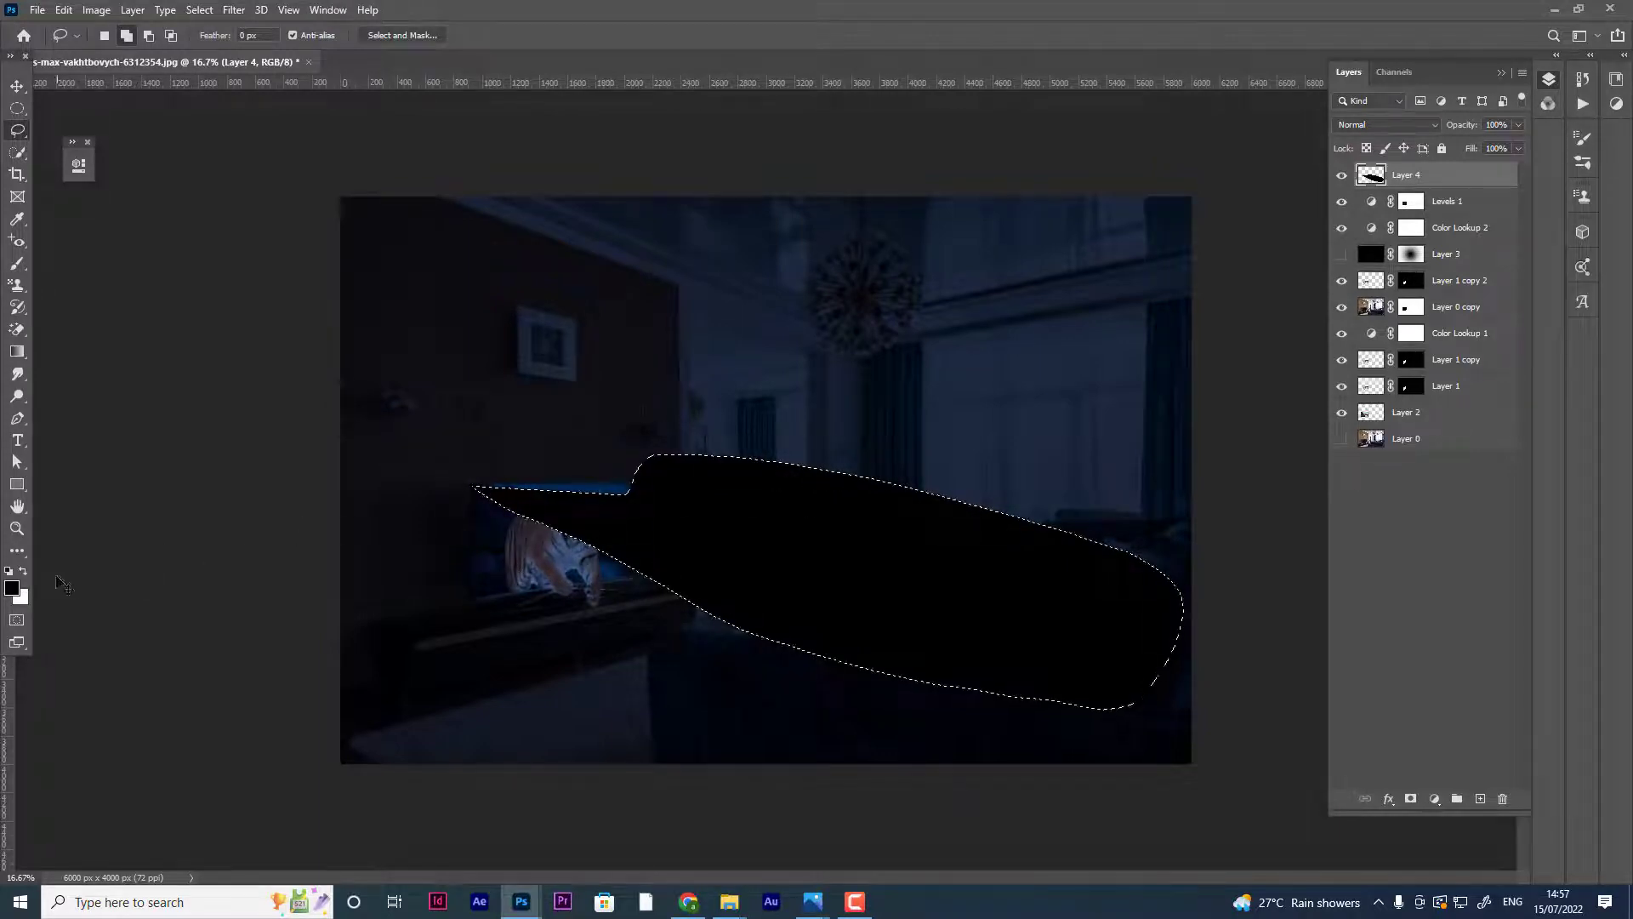
pyautogui.hotkey('ctrl', 'z')
pyautogui.click(10, 592)
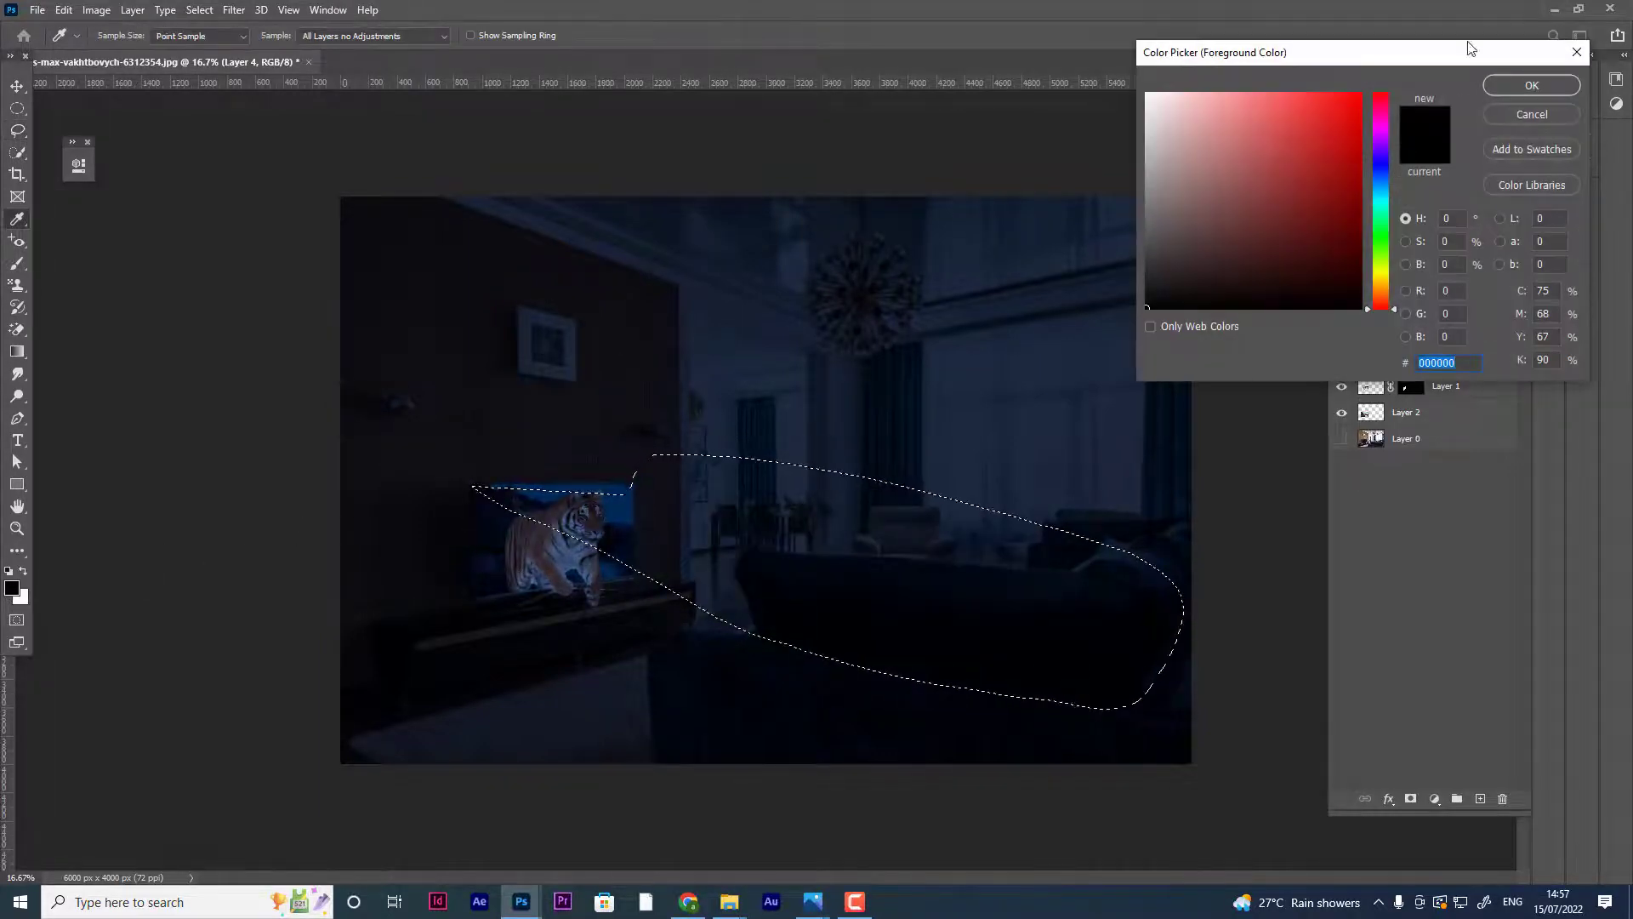
pyautogui.click(1379, 166)
pyautogui.click(1348, 102)
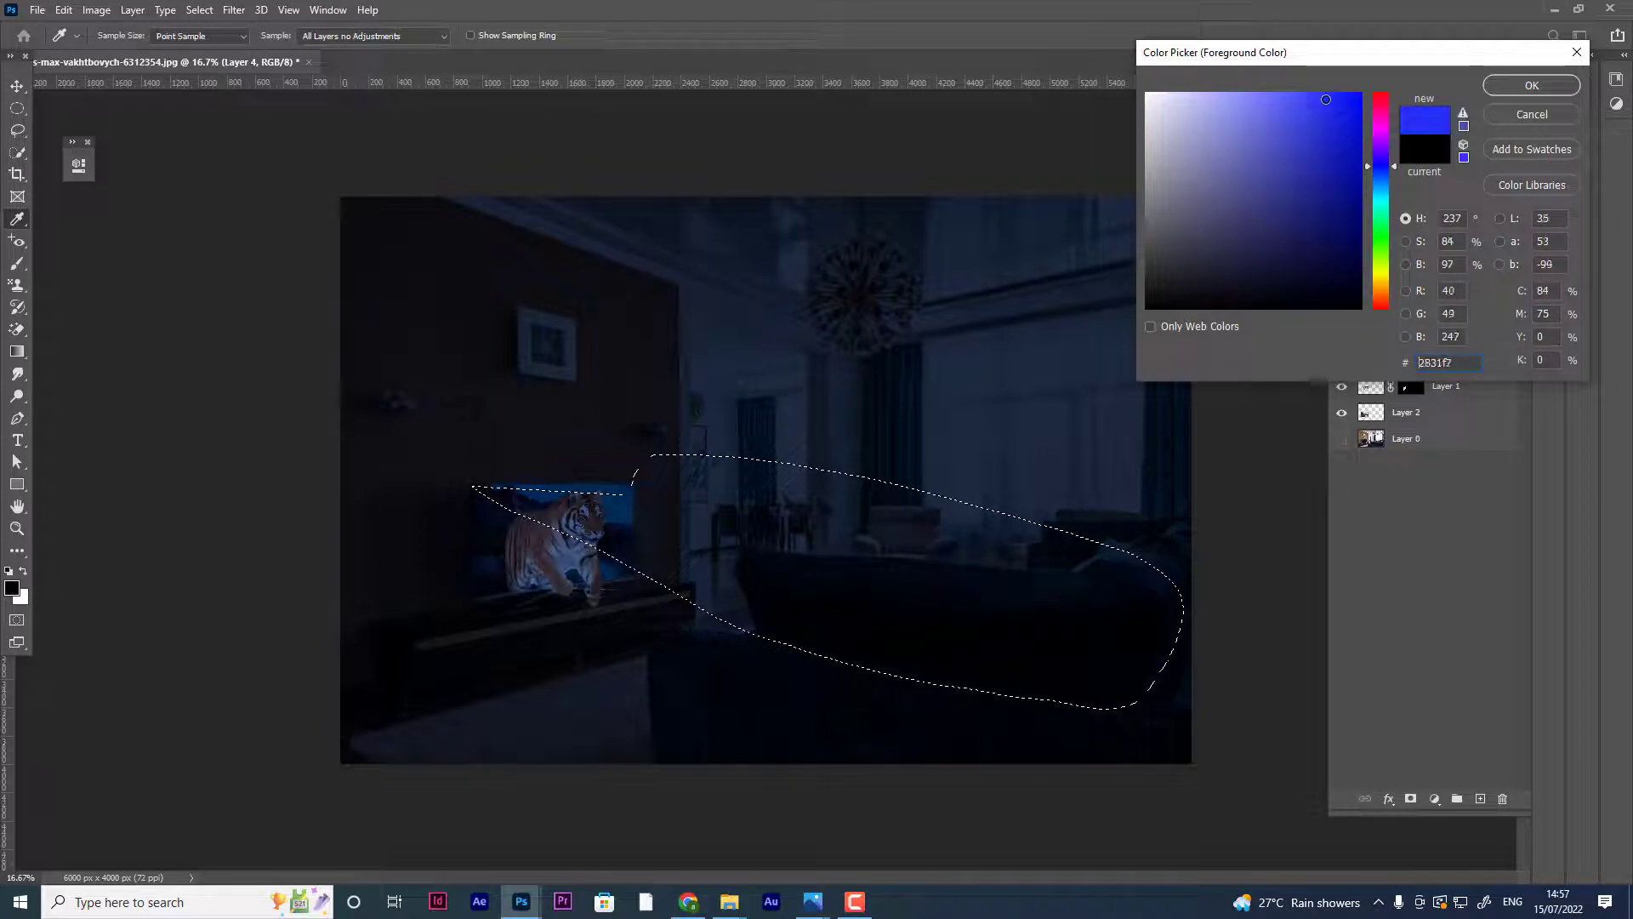
pyautogui.click(1551, 89)
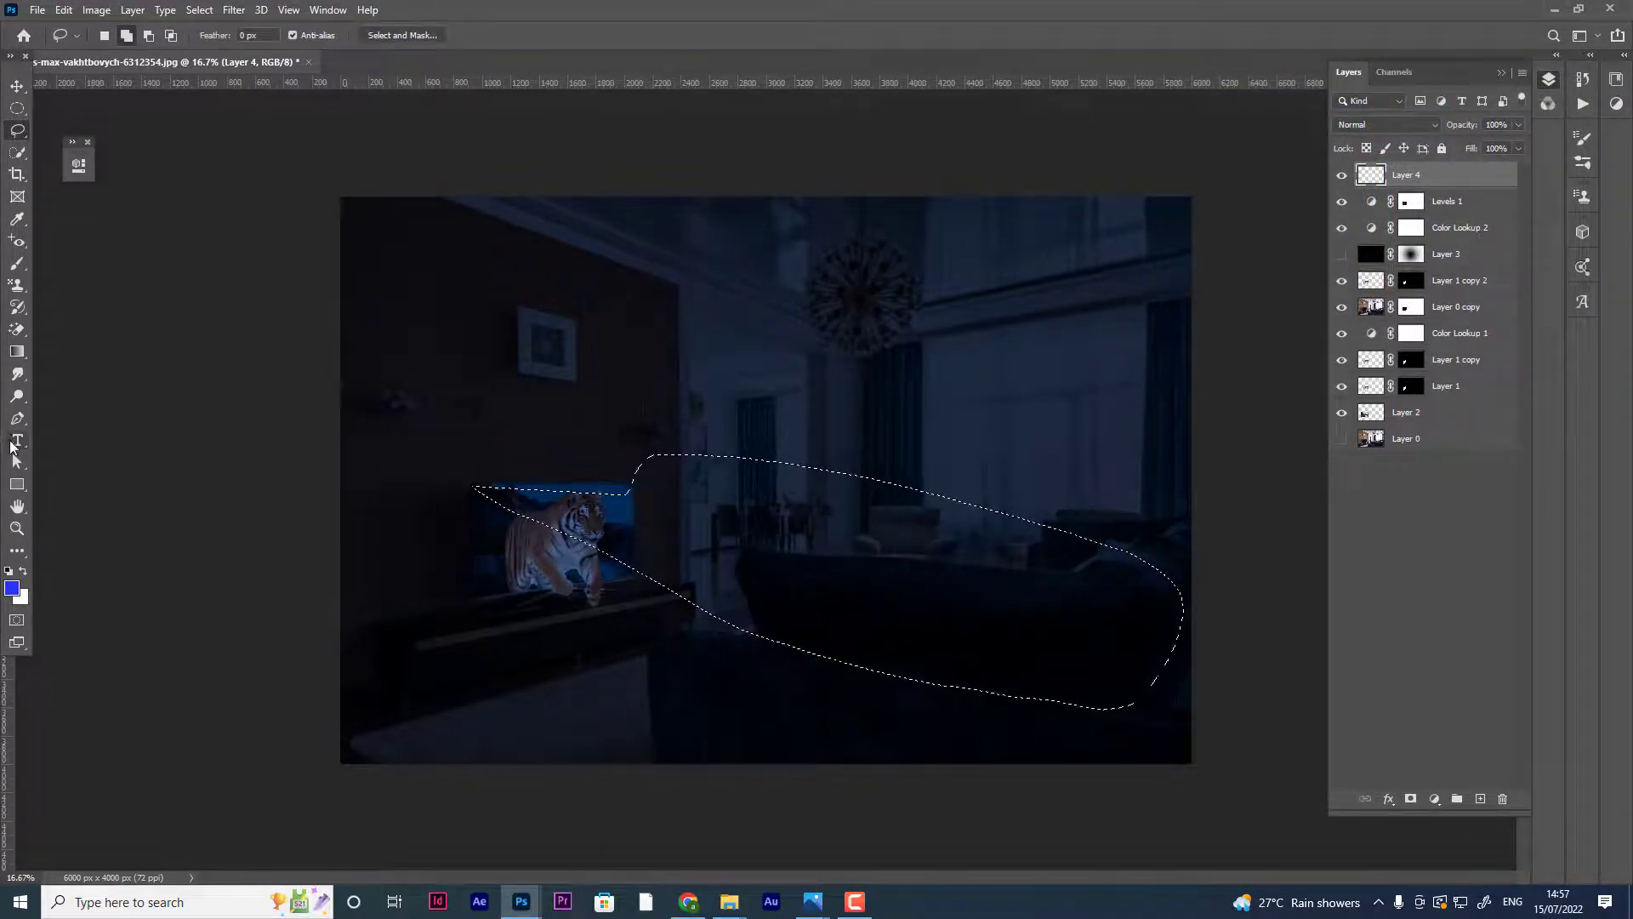
# - Set the foreground to blue #567aff, fill the lasso selection on Layer 4, and deselect
pyautogui.click(17, 220)
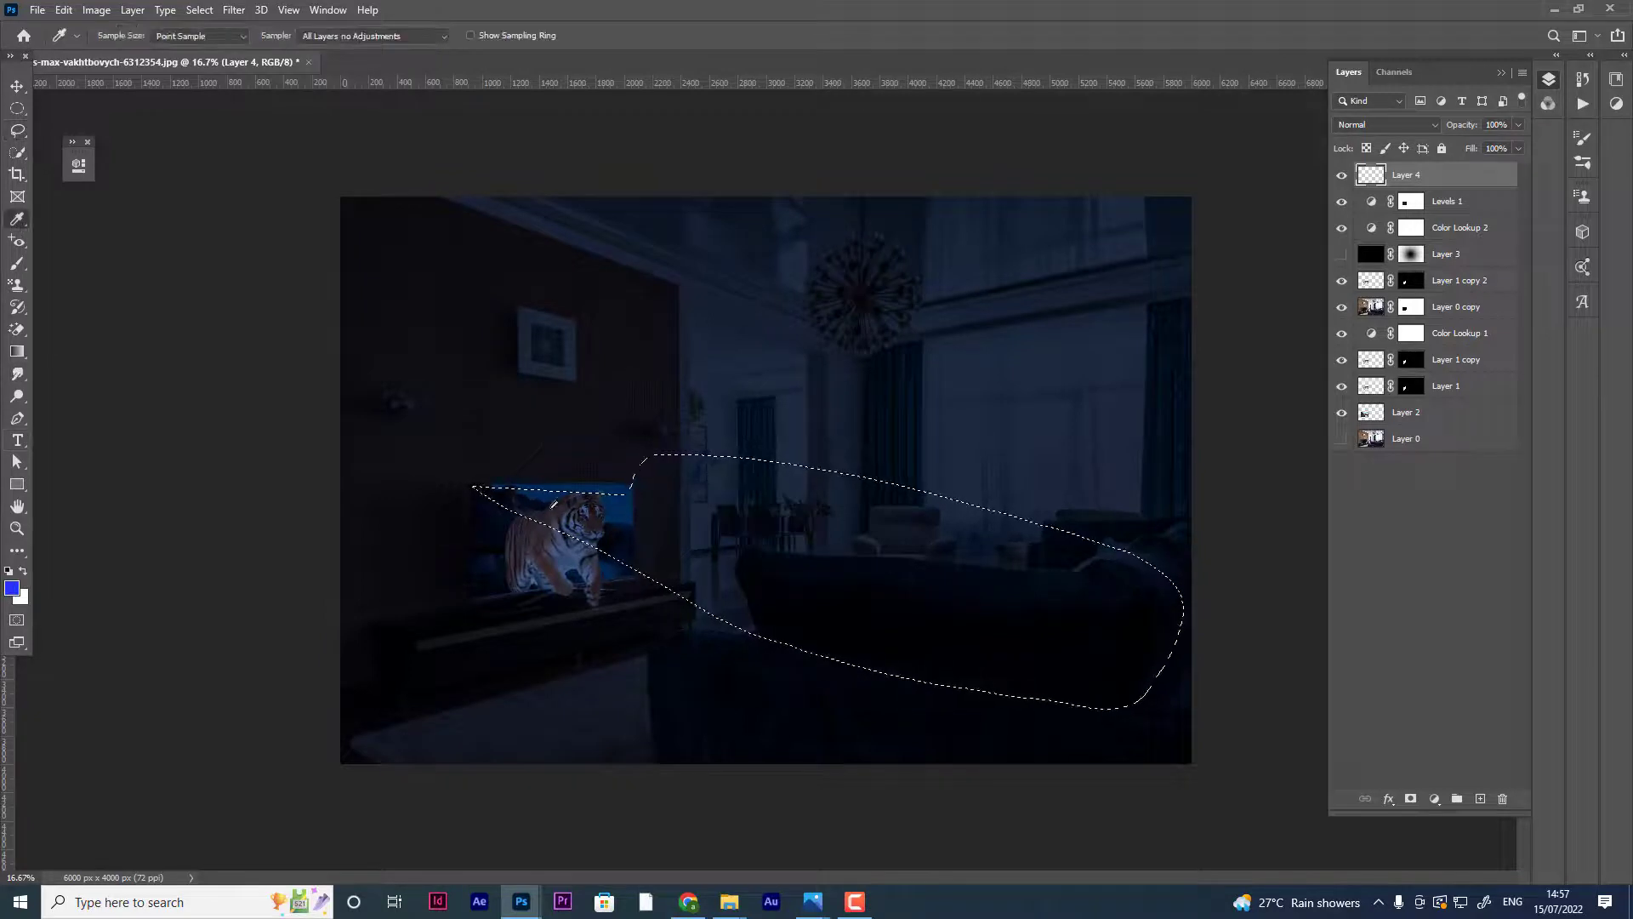
pyautogui.click(625, 499)
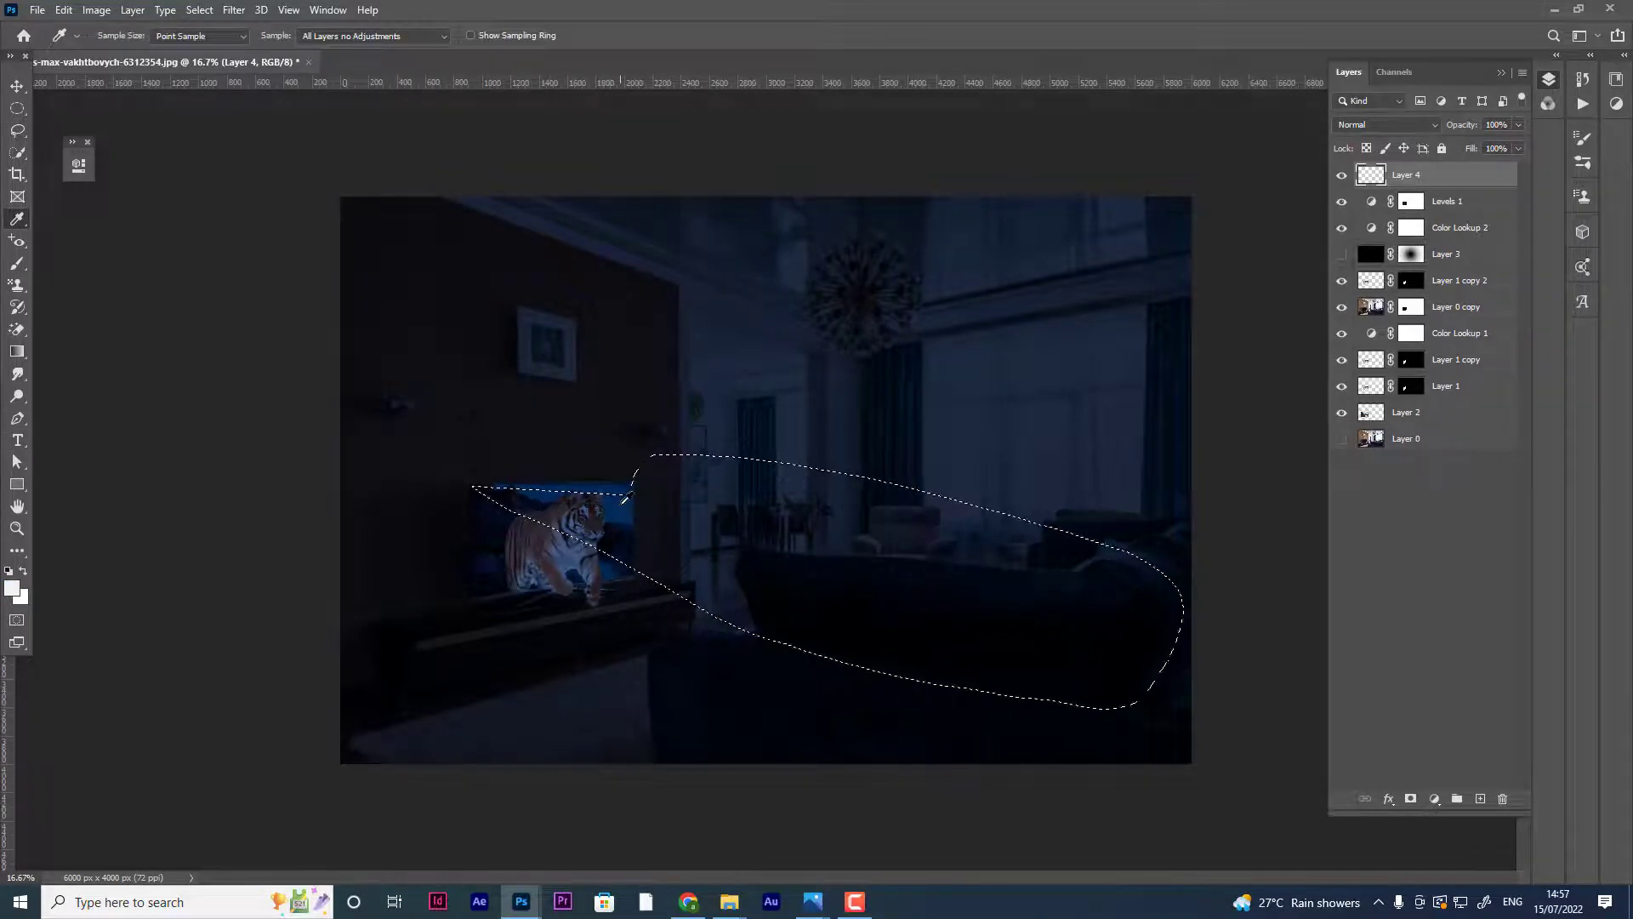
pyautogui.click(11, 586)
pyautogui.moveTo(1380, 182); pyautogui.dragTo(1378, 161)
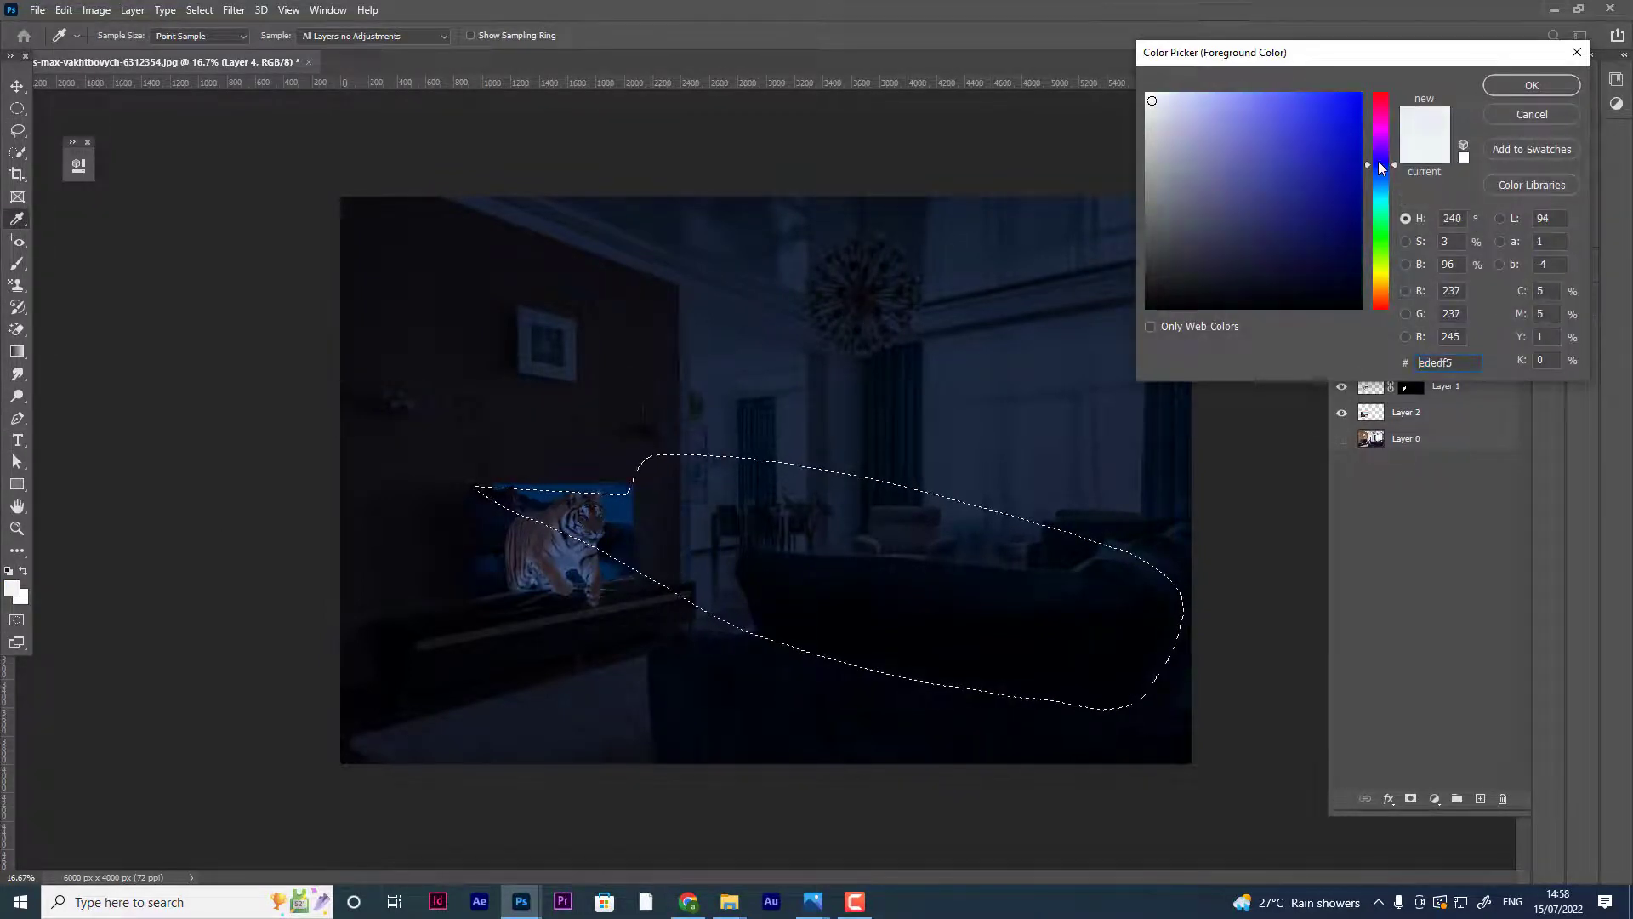
pyautogui.click(1249, 92)
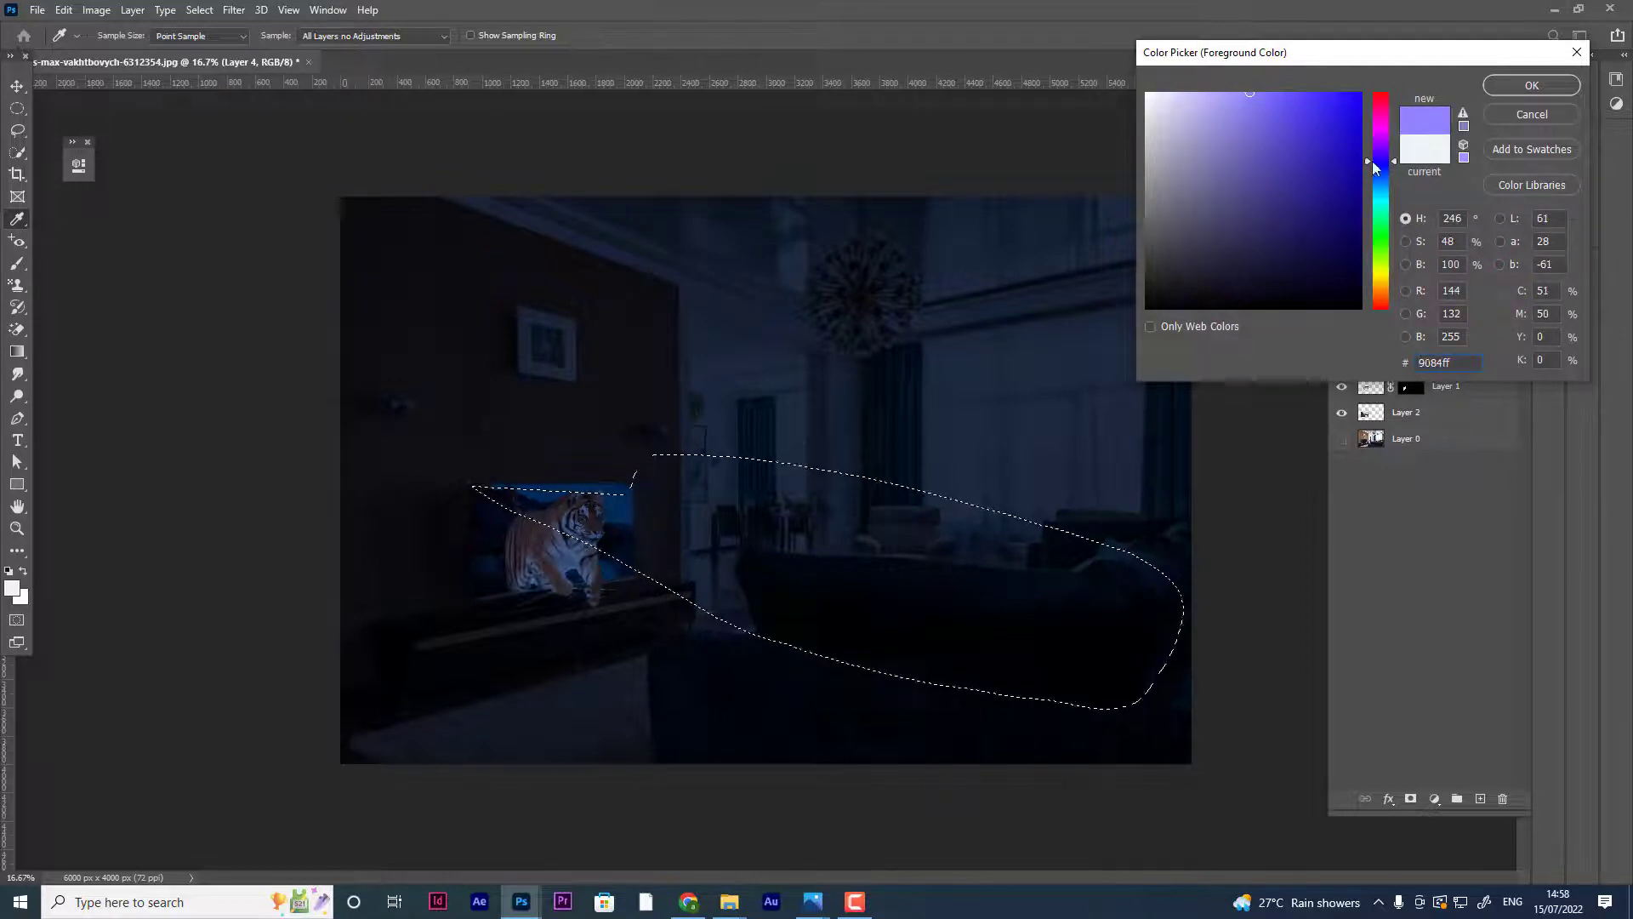
pyautogui.moveTo(1378, 161); pyautogui.dragTo(1379, 171)
pyautogui.click(1290, 92)
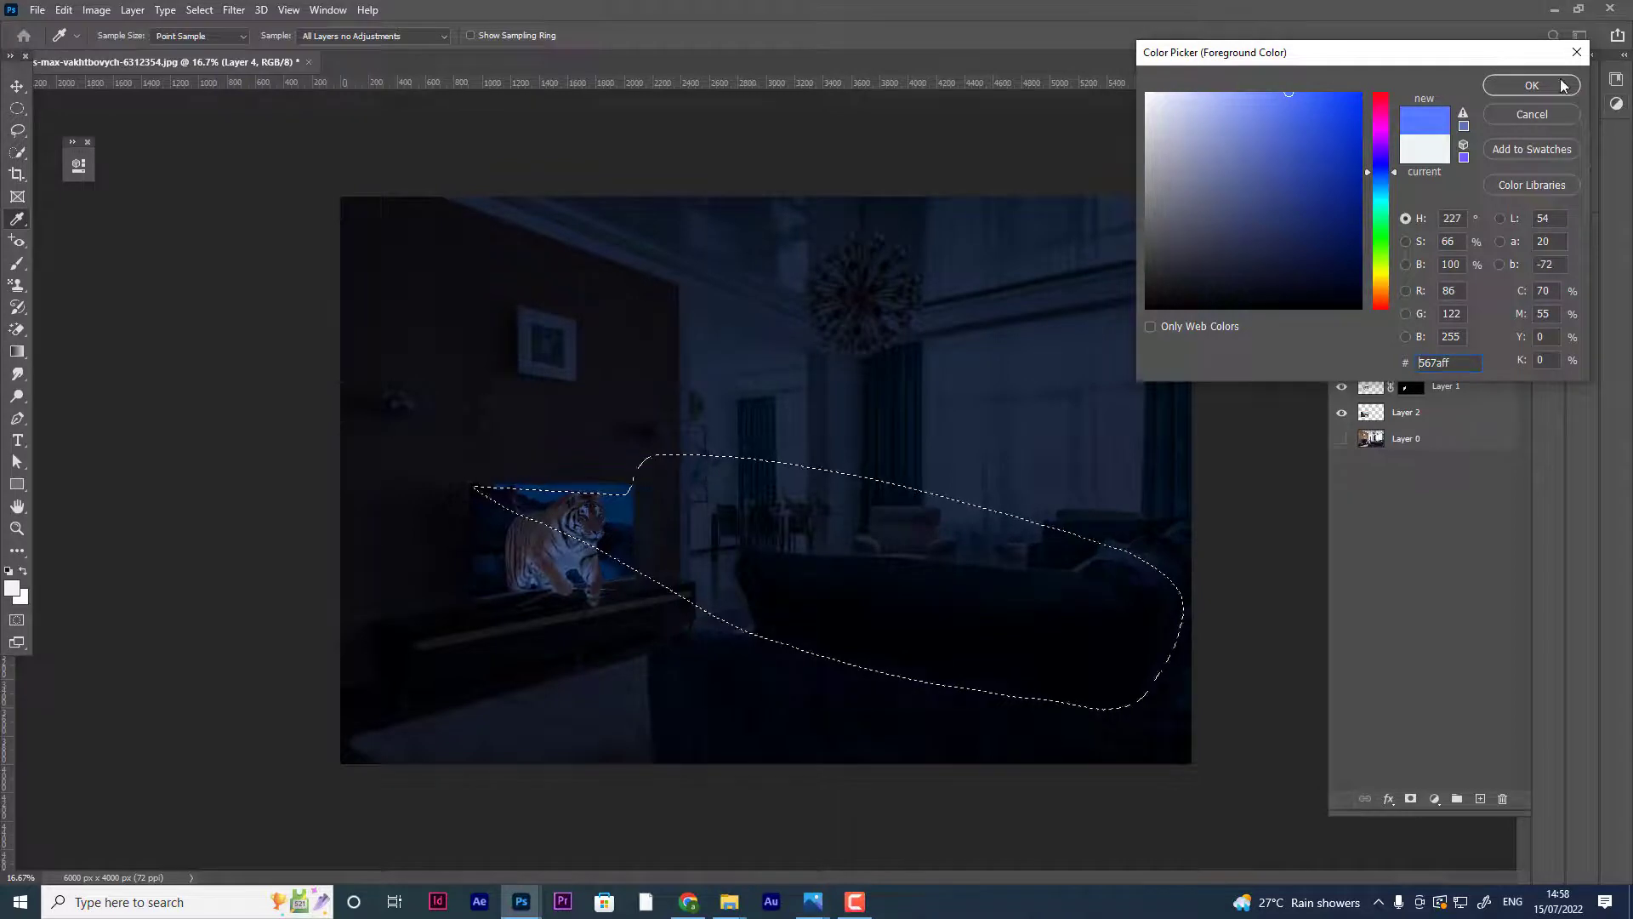
pyautogui.click(1532, 85)
pyautogui.hotkey('alt', 'BackSpace')
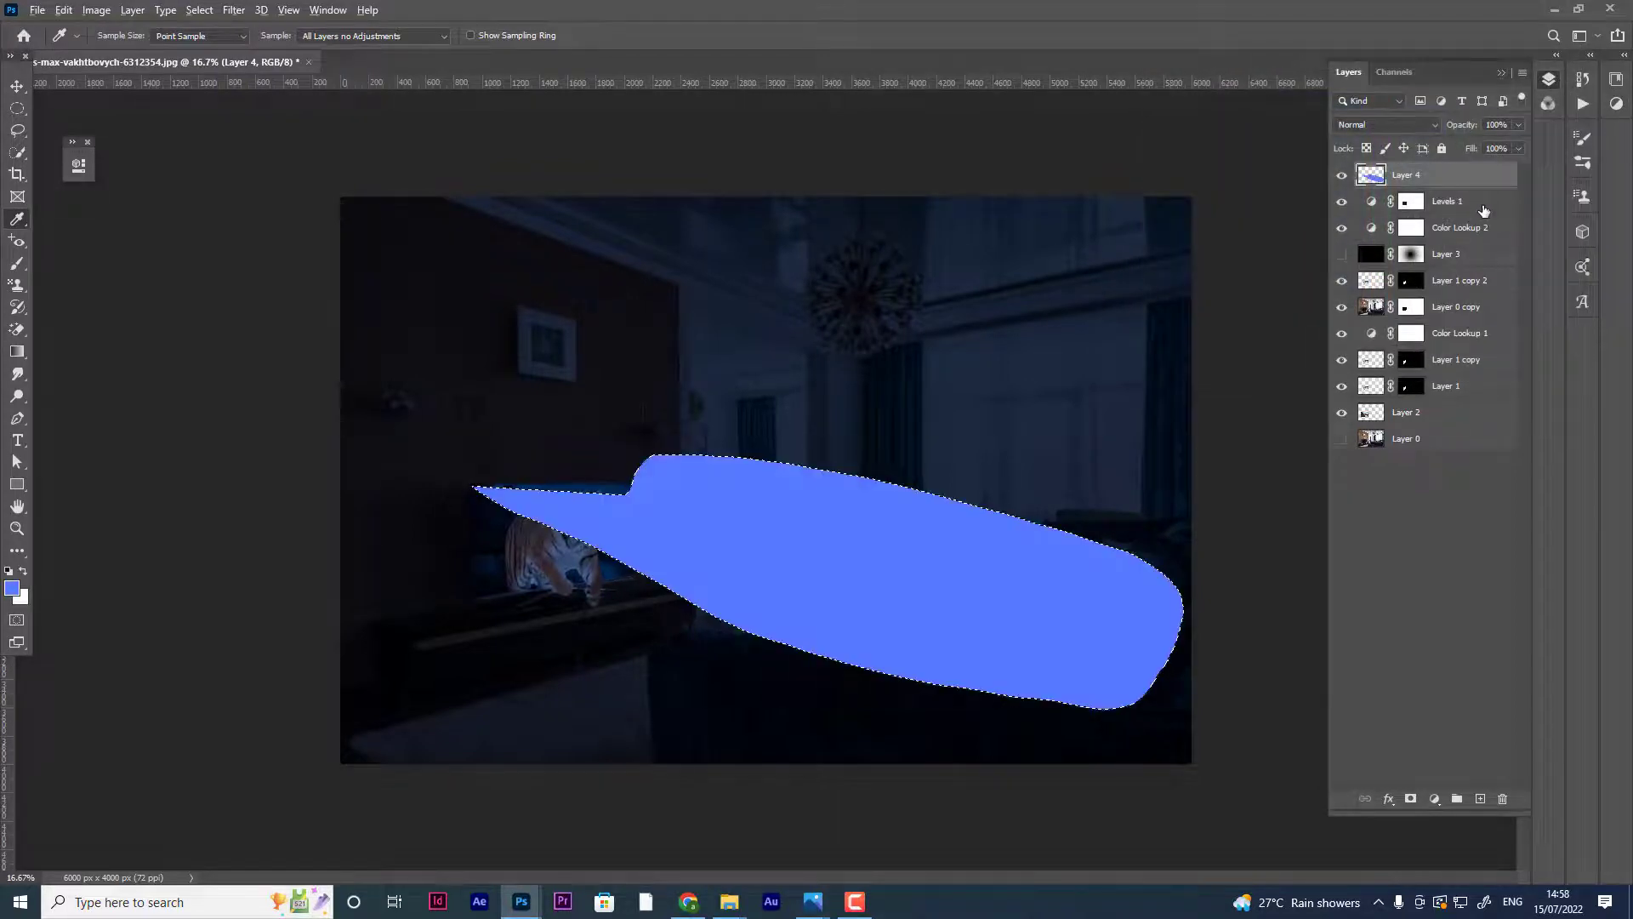
pyautogui.hotkey('ctrl', 'd')
# - Nudge the blue shape down and flip it with Free Transform
pyautogui.click(17, 86)
pyautogui.moveTo(893, 607); pyautogui.dragTo(888, 656)
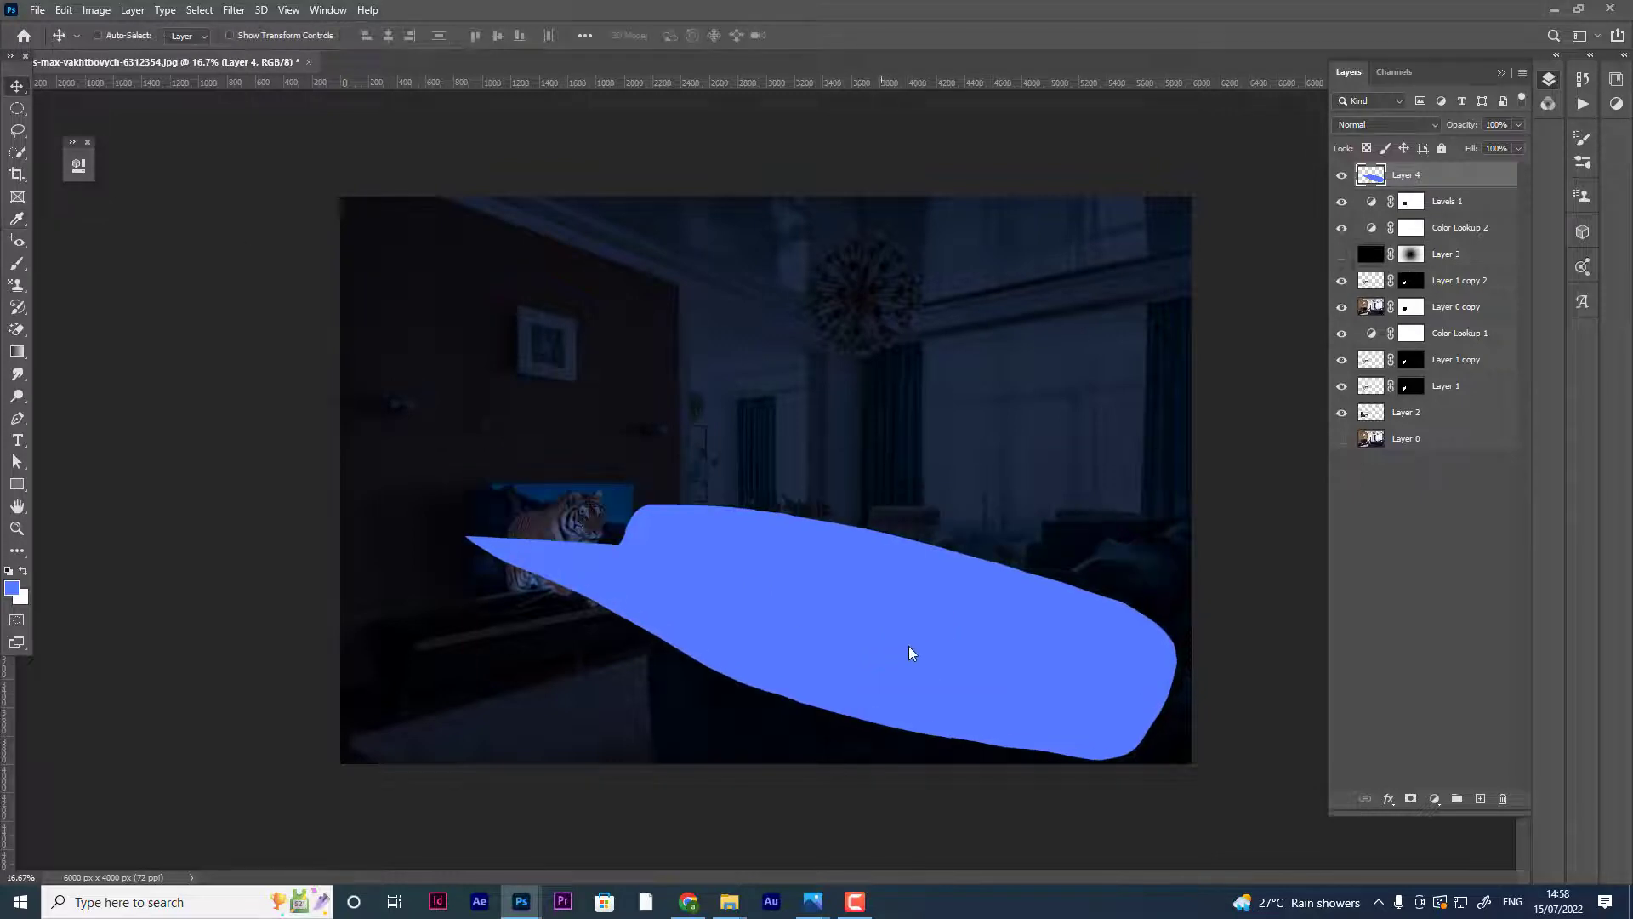
pyautogui.hotkey('ctrl', 't')
pyautogui.rightClick(853, 607)
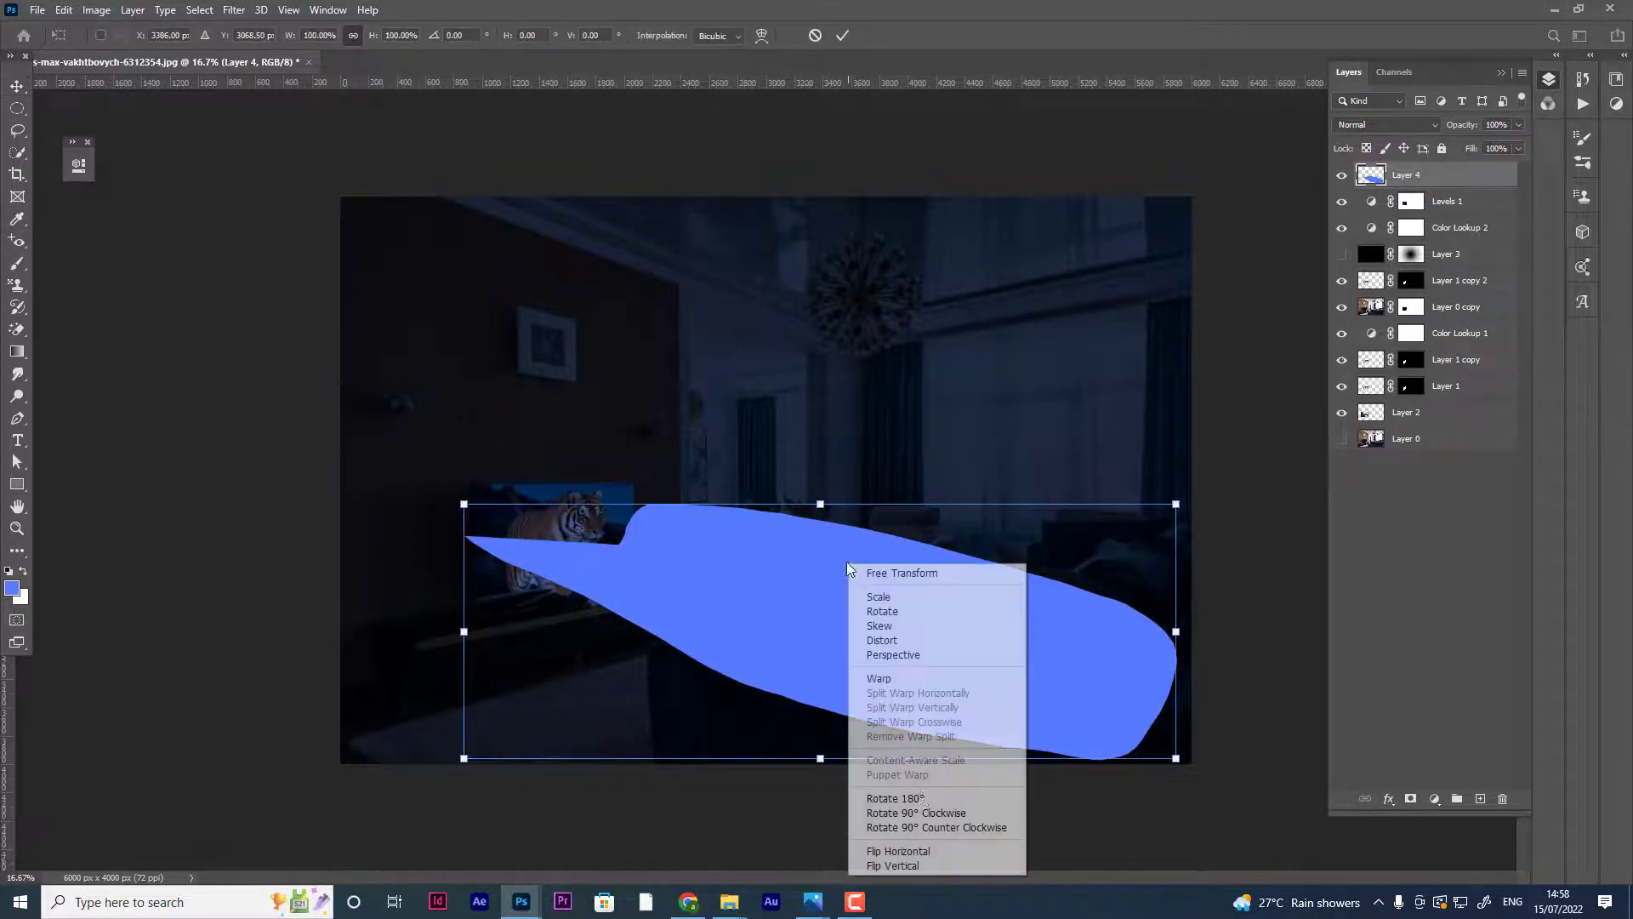
pyautogui.click(912, 854)
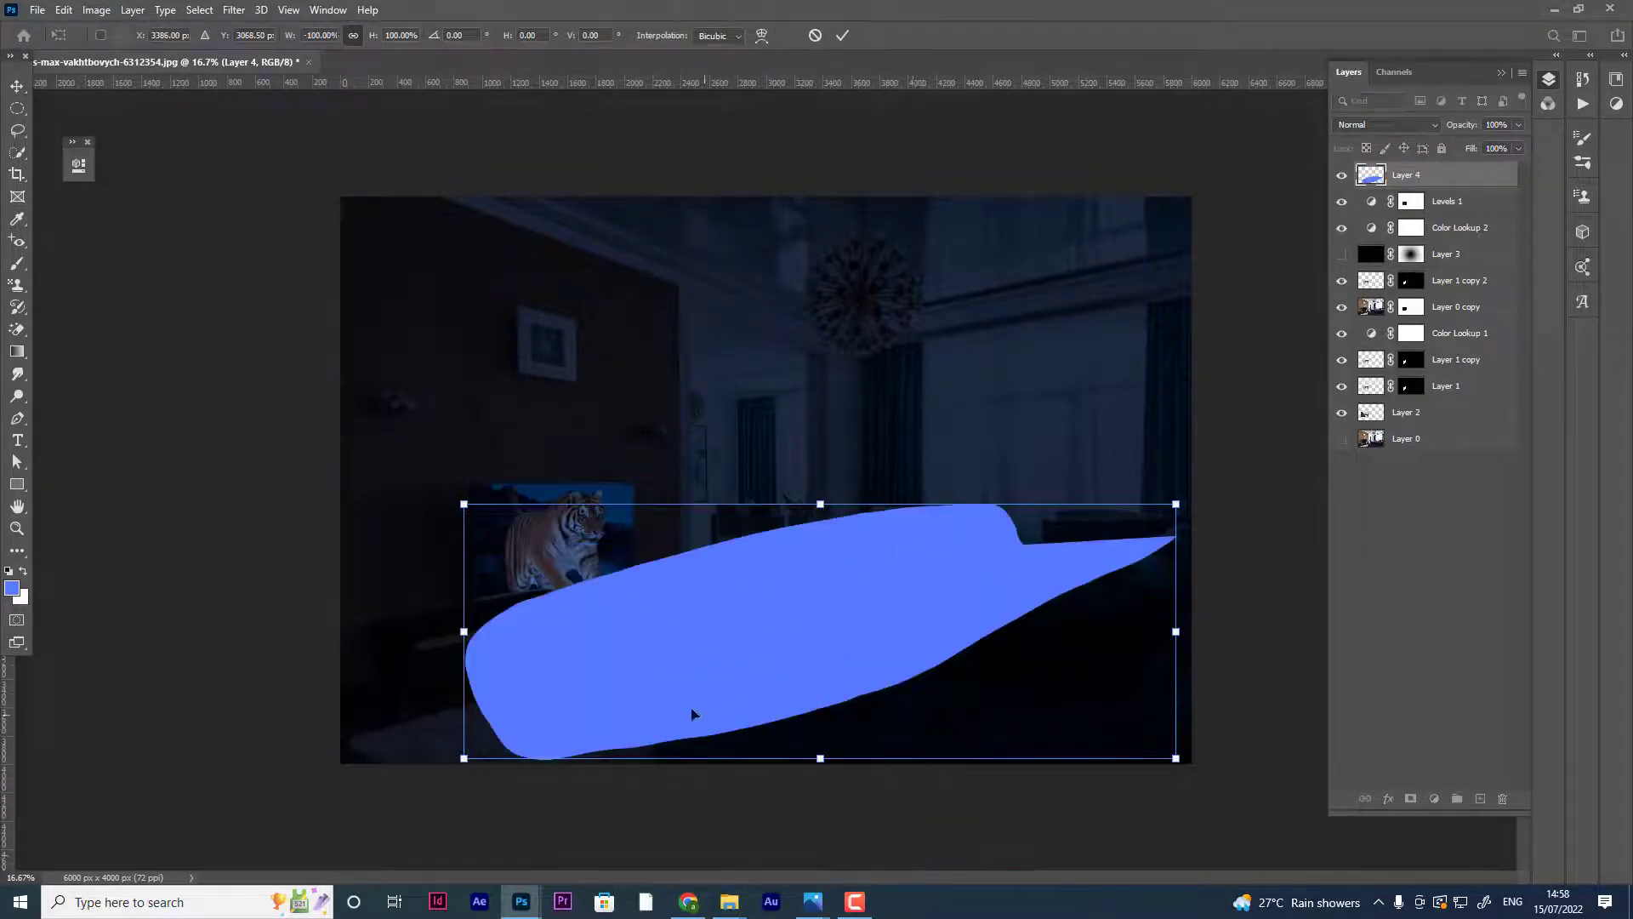
# - Raise the flipped shape, tilt it across the middle of the room, and commit
pyautogui.moveTo(562, 637); pyautogui.dragTo(571, 510)
pyautogui.hotkey('shift', 'Up')
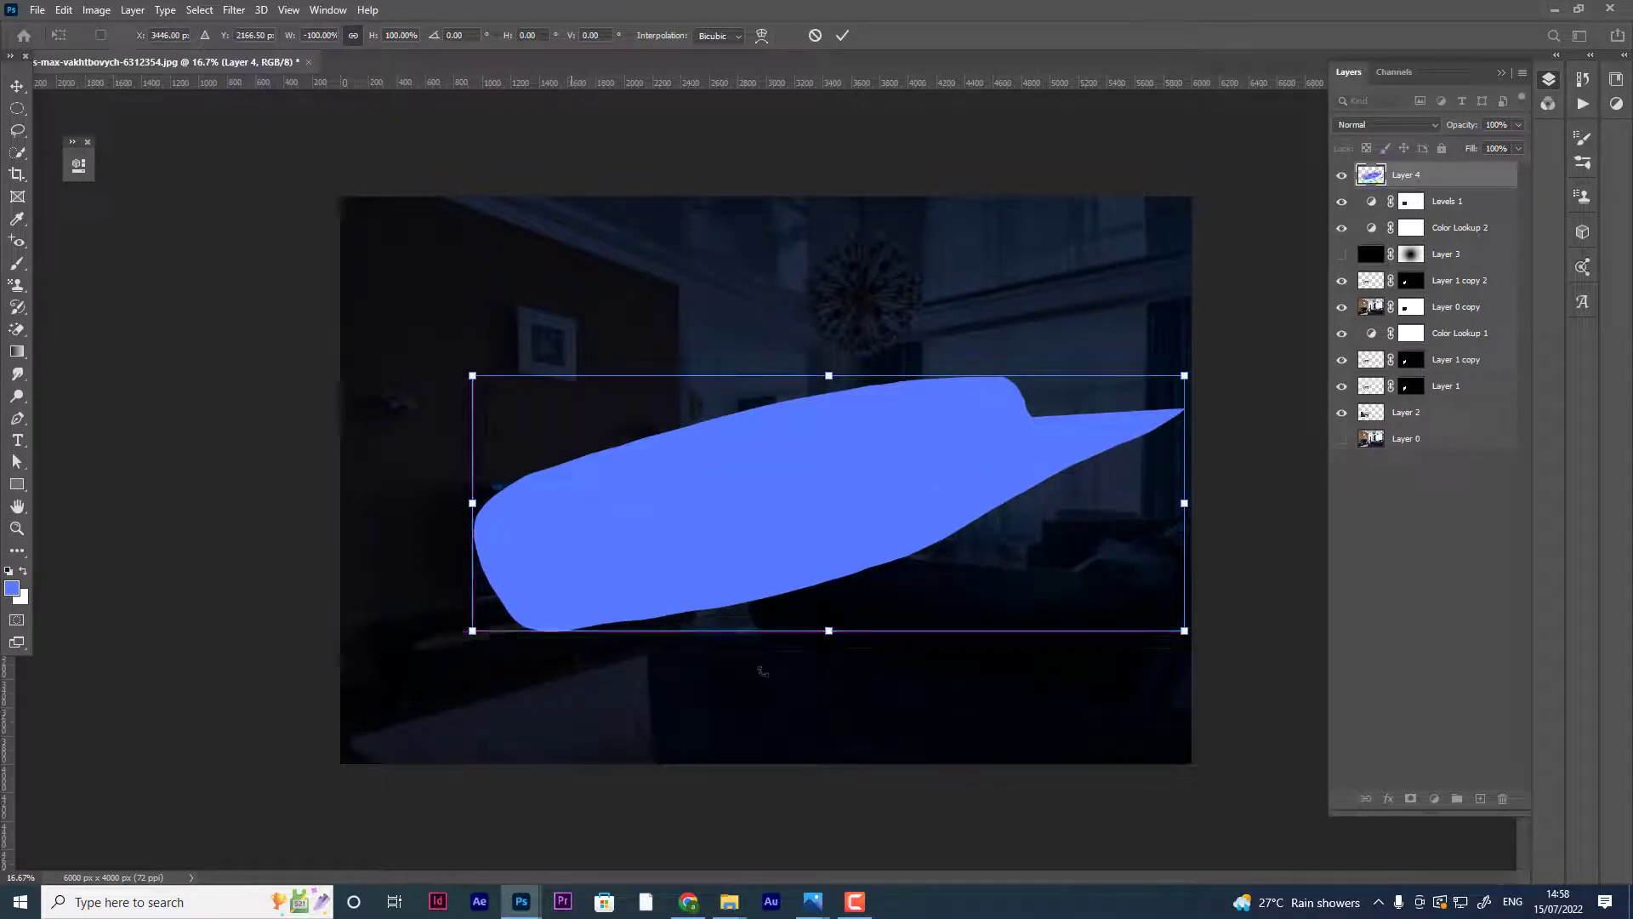
pyautogui.hotkey('shift', 'Up')
pyautogui.hotkey('shift', 'Up')
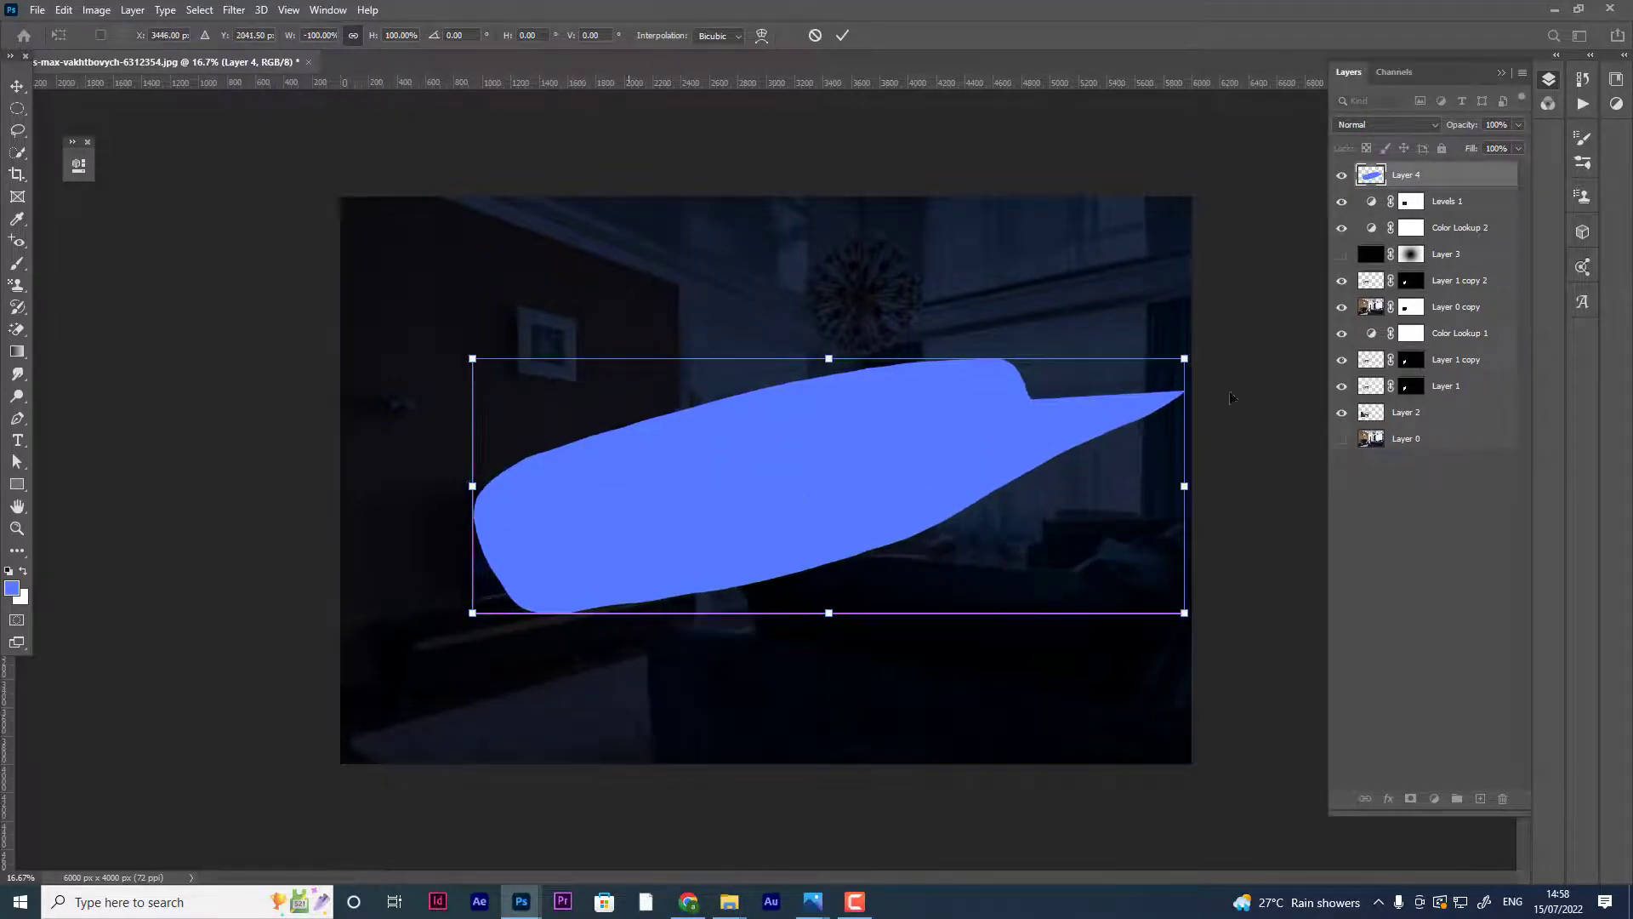
pyautogui.moveTo(1206, 330); pyautogui.dragTo(1201, 473)
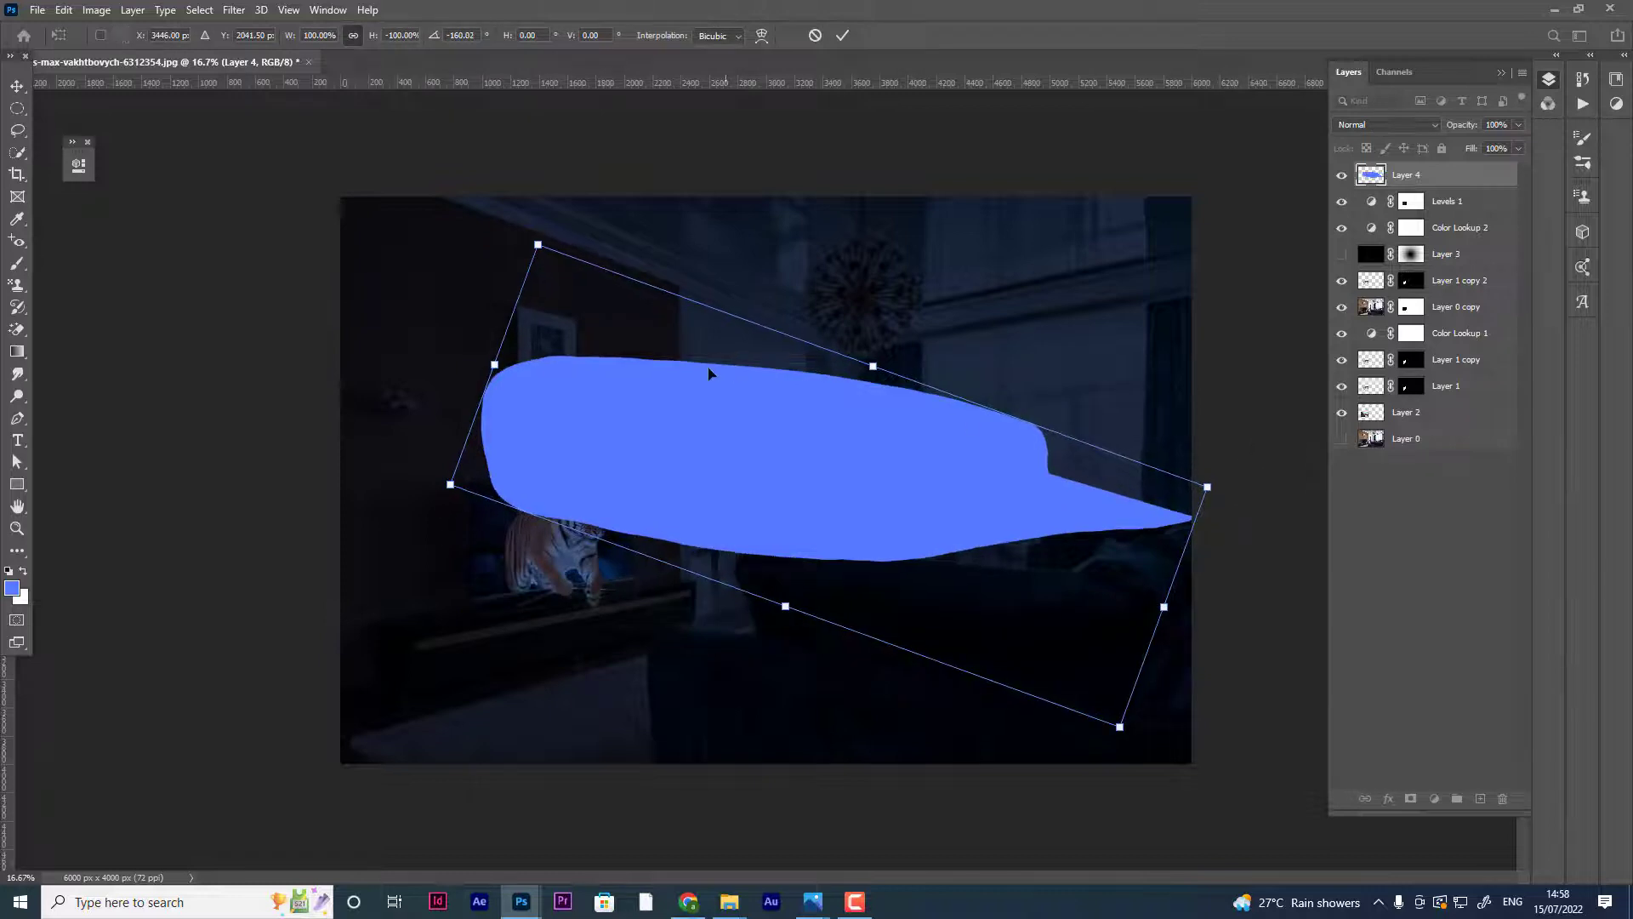
pyautogui.moveTo(692, 374); pyautogui.dragTo(702, 477)
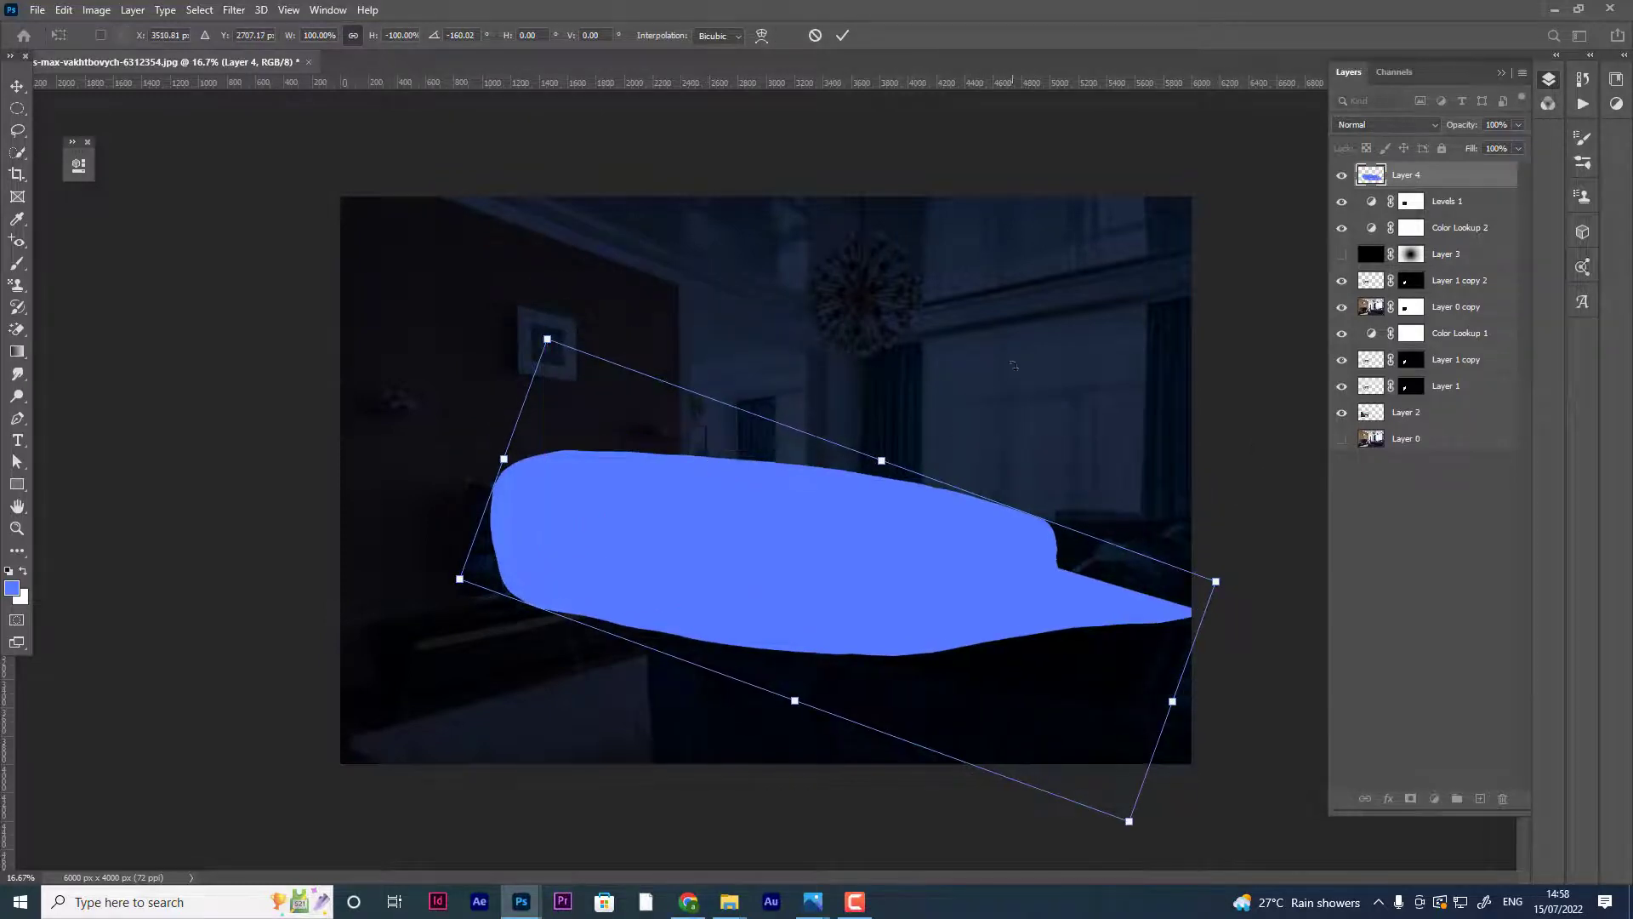
pyautogui.press('Return')
pyautogui.click(234, 10)
pyautogui.moveTo(243, 202)
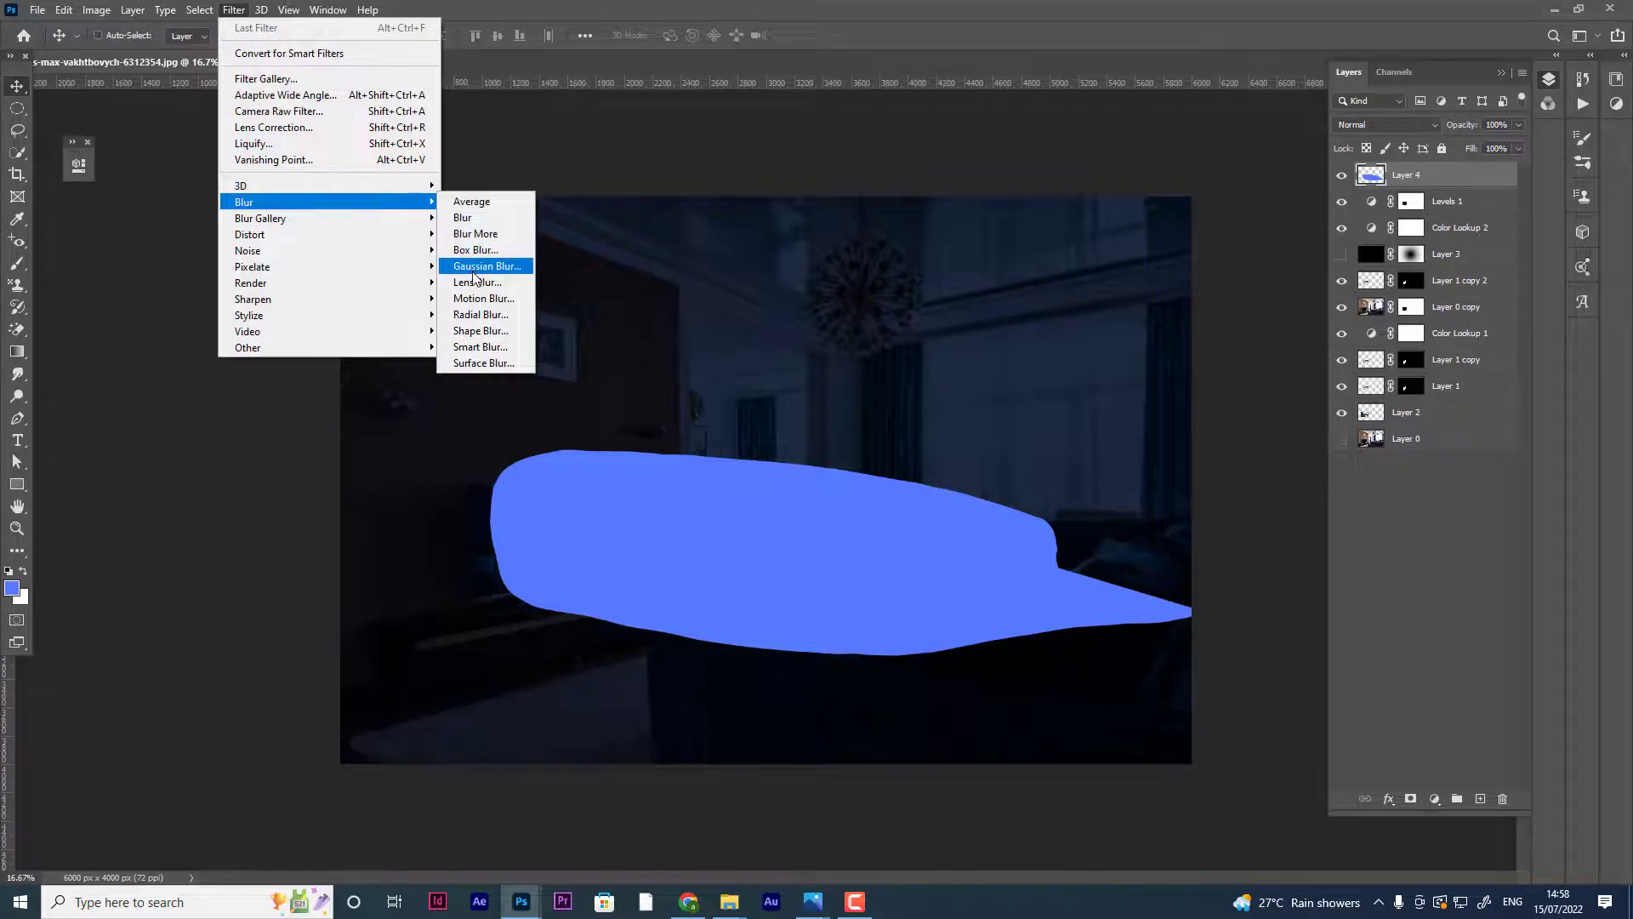
# - Blur Layer 4 with a 133 px Gaussian Blur, then set Screen blending at 43% opacity
pyautogui.click(481, 266)
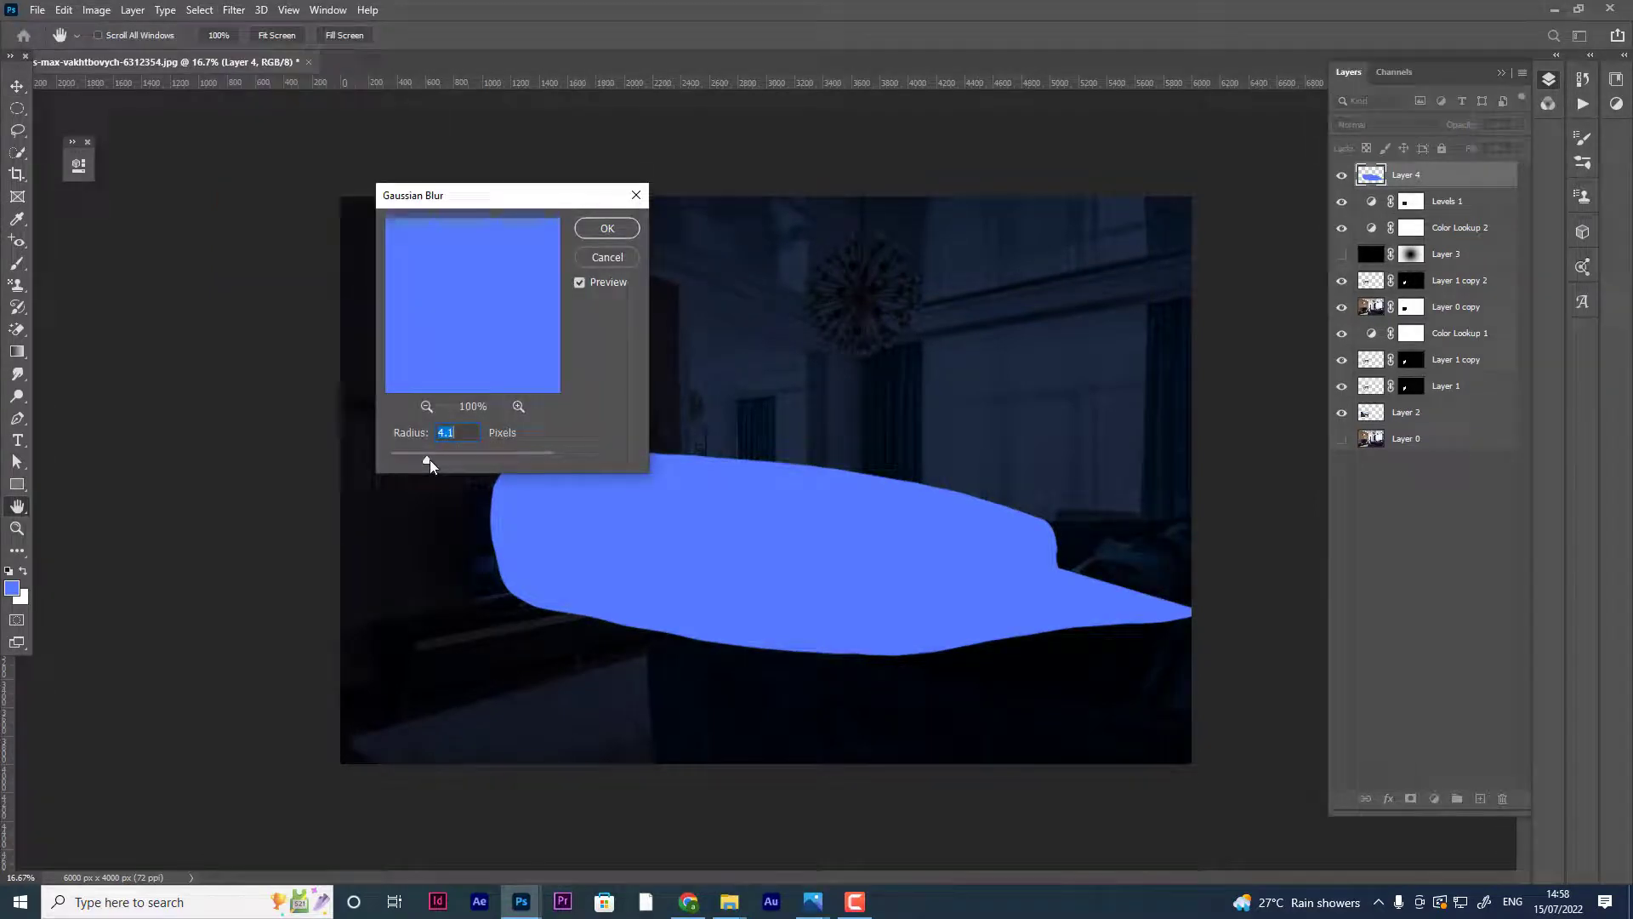
pyautogui.moveTo(473, 466); pyautogui.dragTo(519, 457)
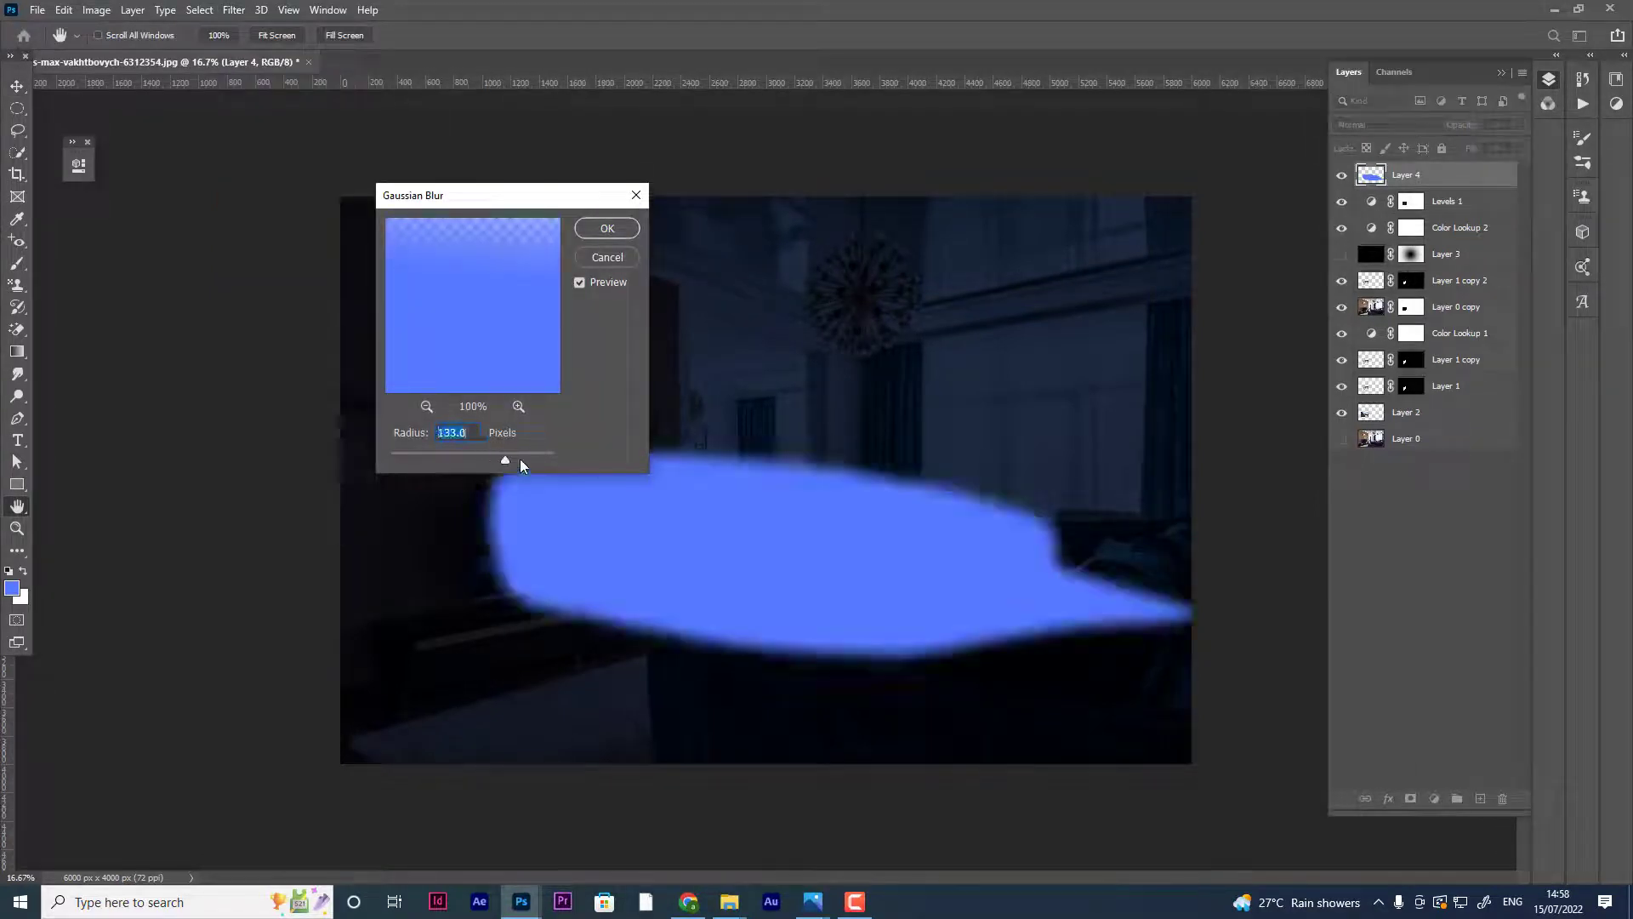
pyautogui.click(606, 229)
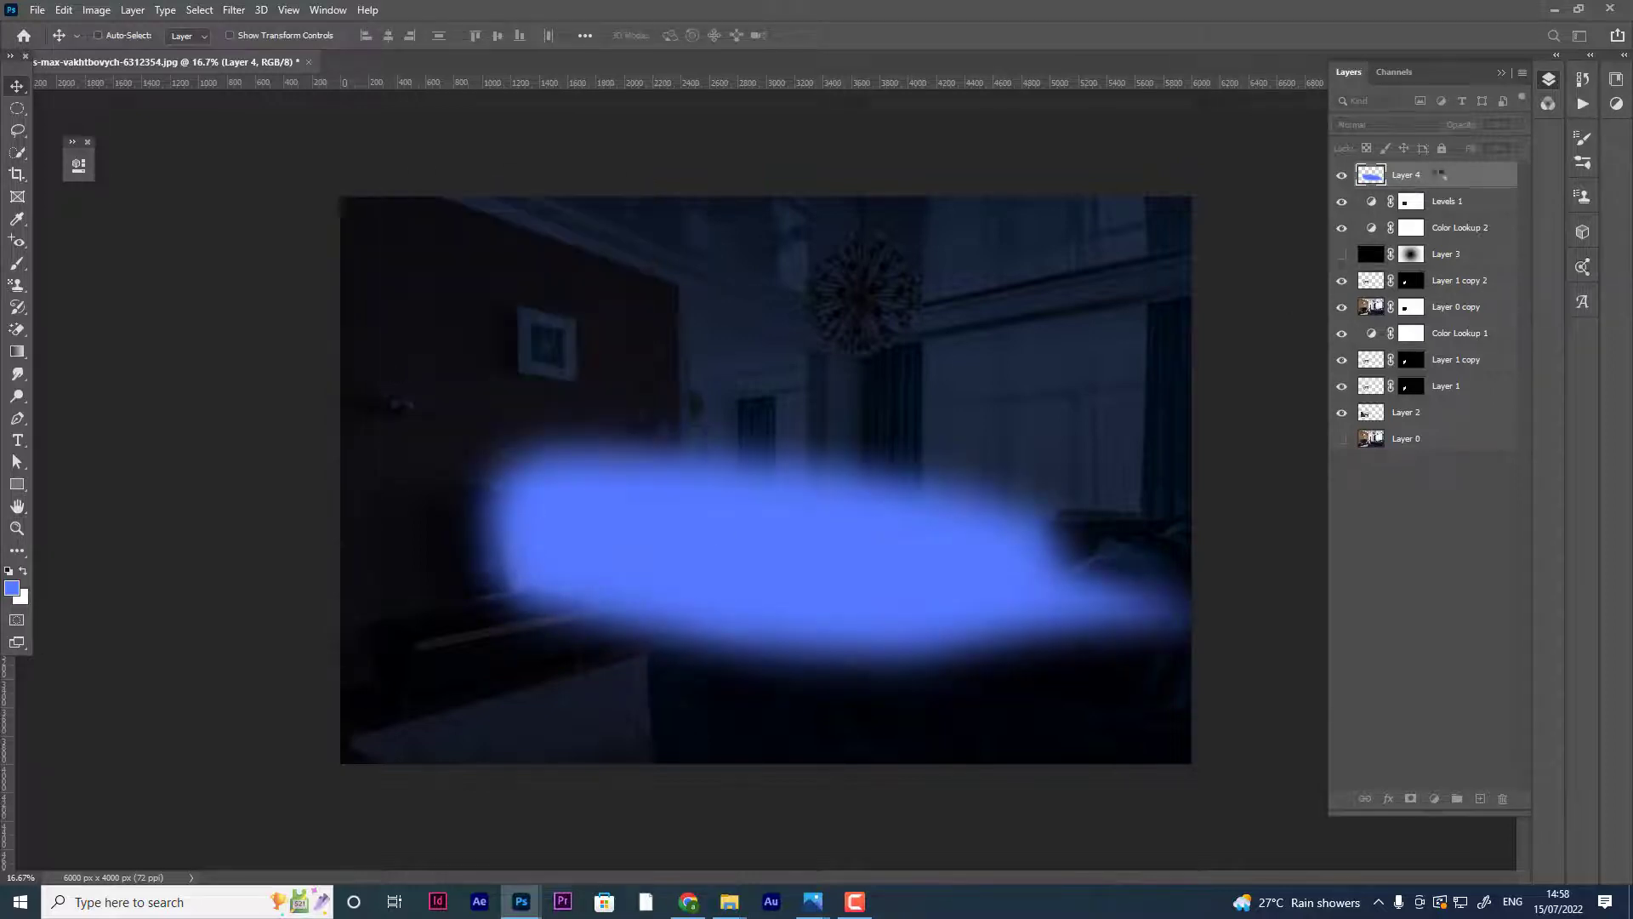
pyautogui.click(1421, 124)
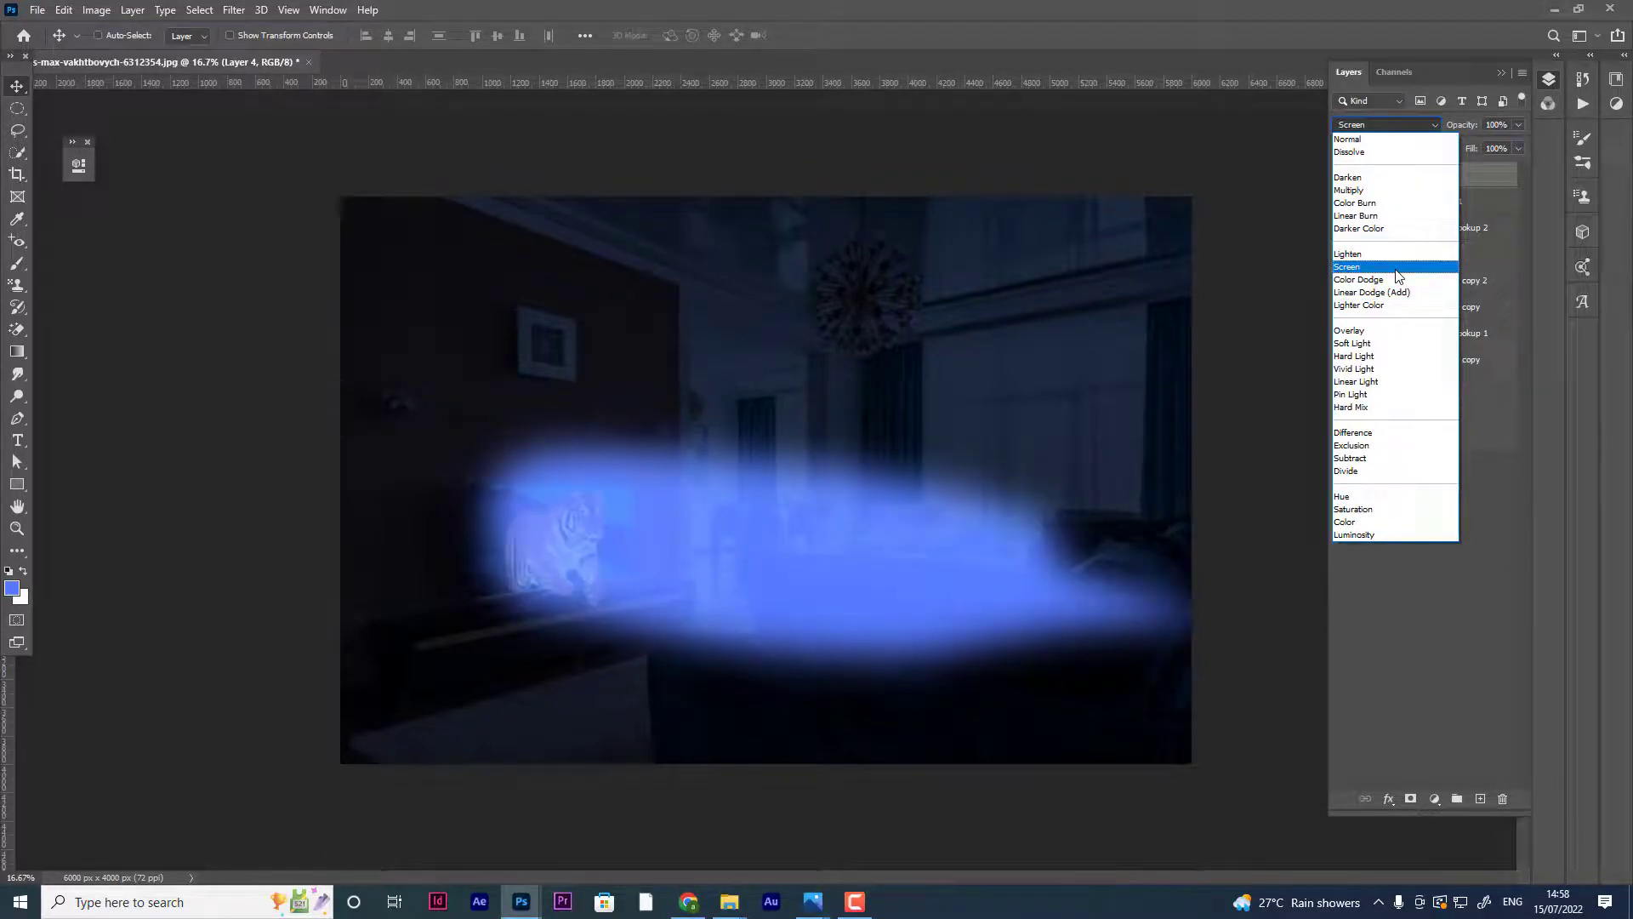
pyautogui.click(1396, 269)
pyautogui.moveTo(1475, 127); pyautogui.dragTo(1426, 140)
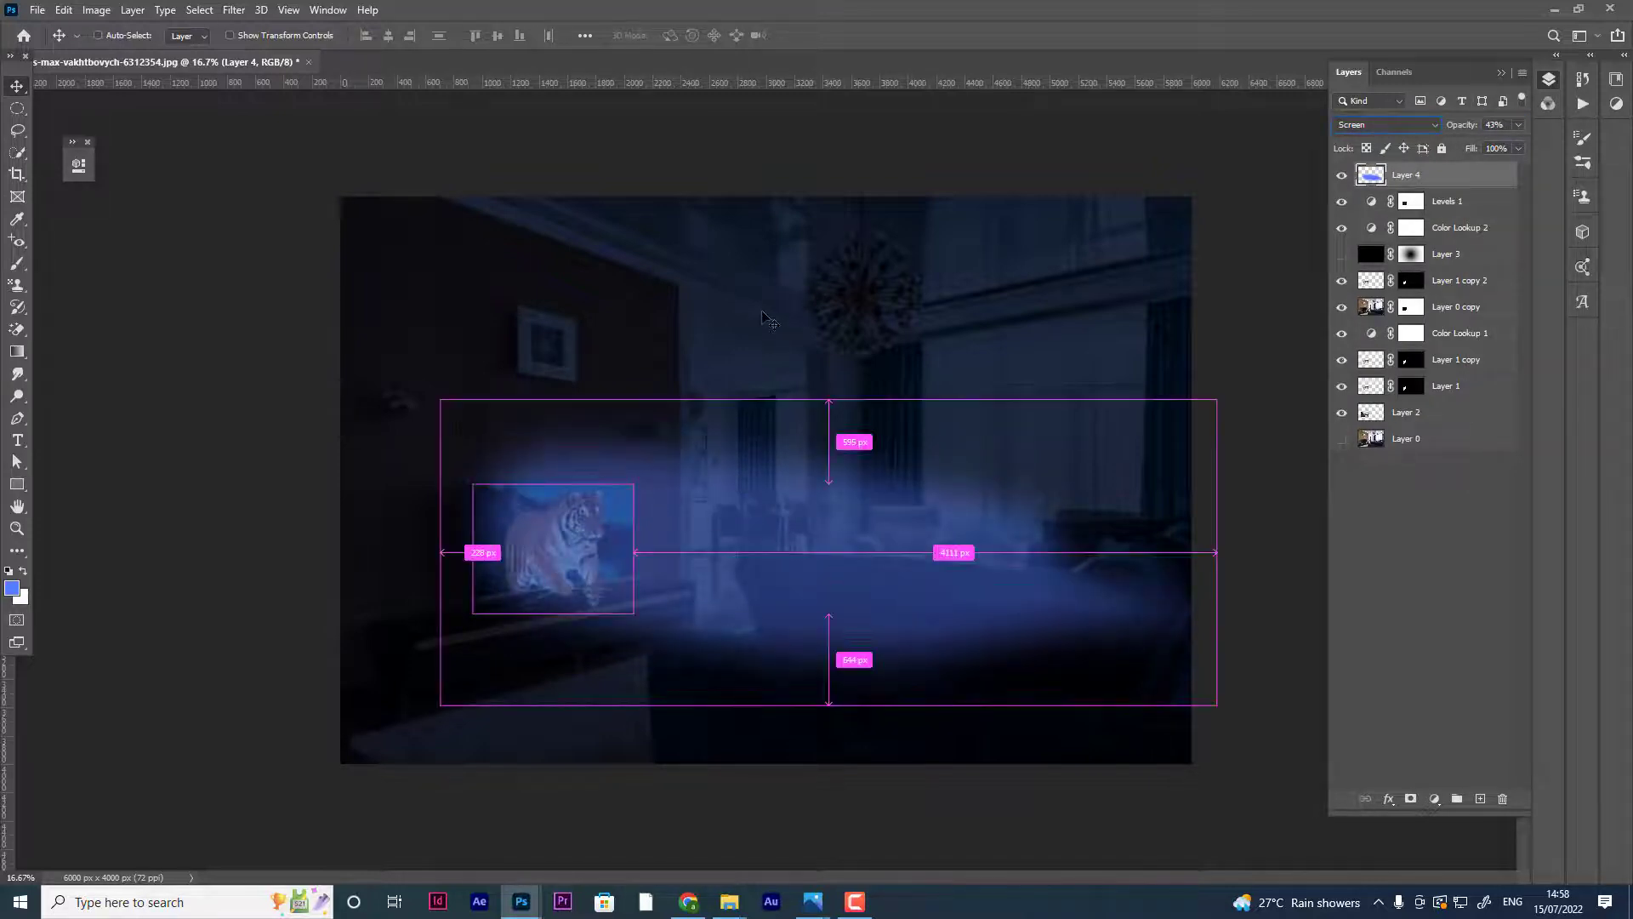
# - Enlarge the glow slightly and shift it a little right and down
pyautogui.hotkey('ctrl', 't')
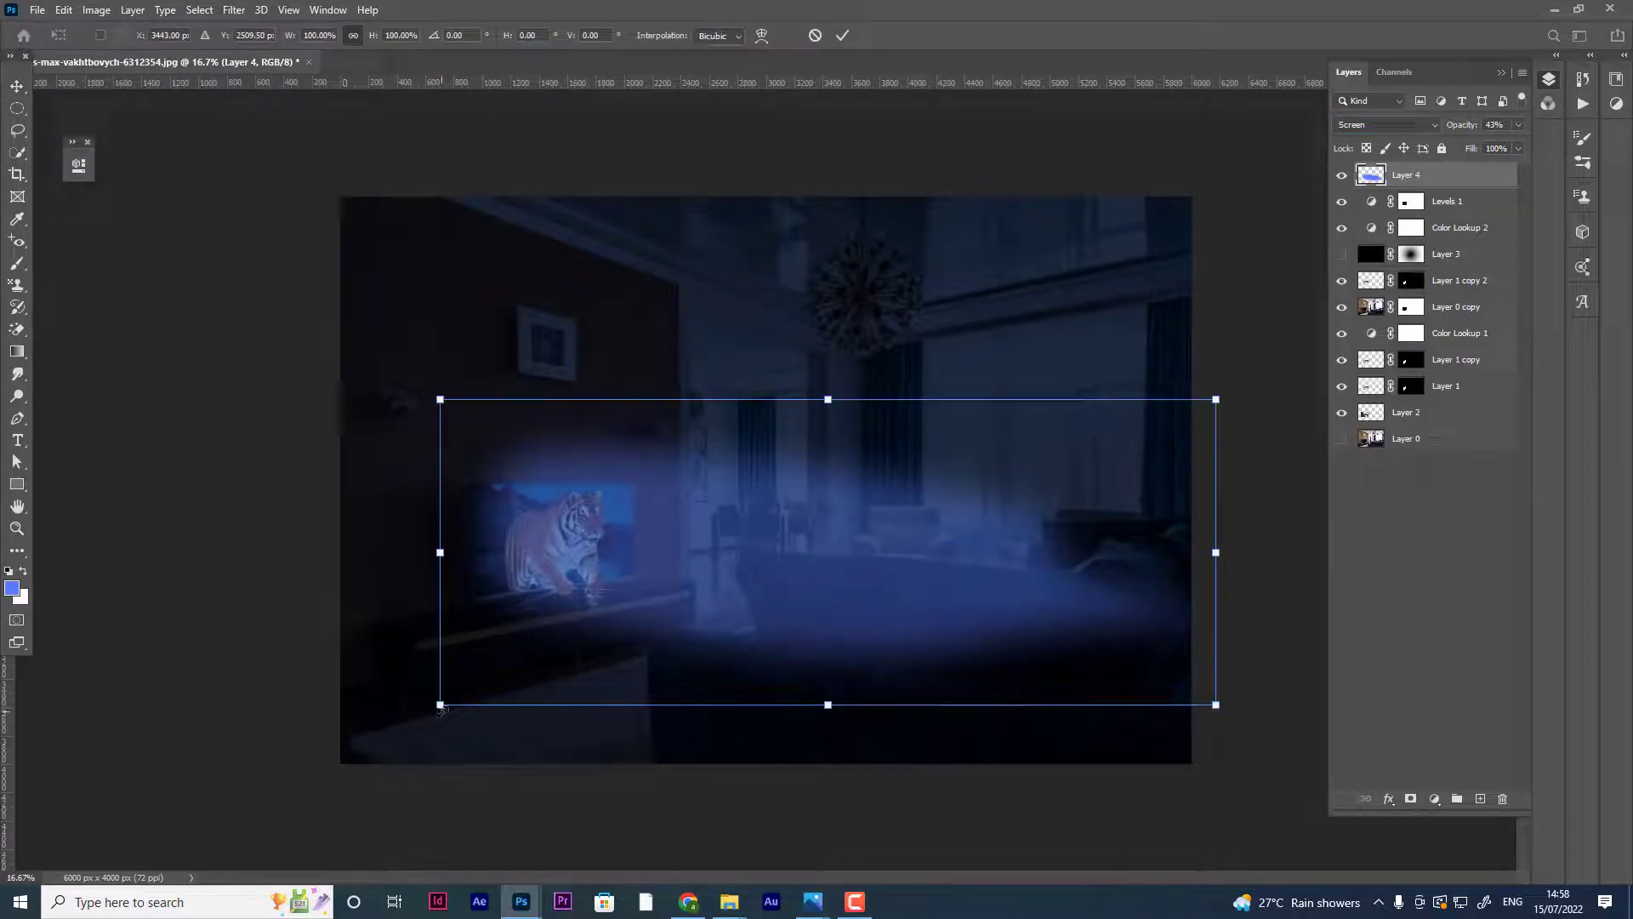
pyautogui.moveTo(442, 707); pyautogui.dragTo(413, 715)
pyautogui.moveTo(609, 562); pyautogui.dragTo(618, 564)
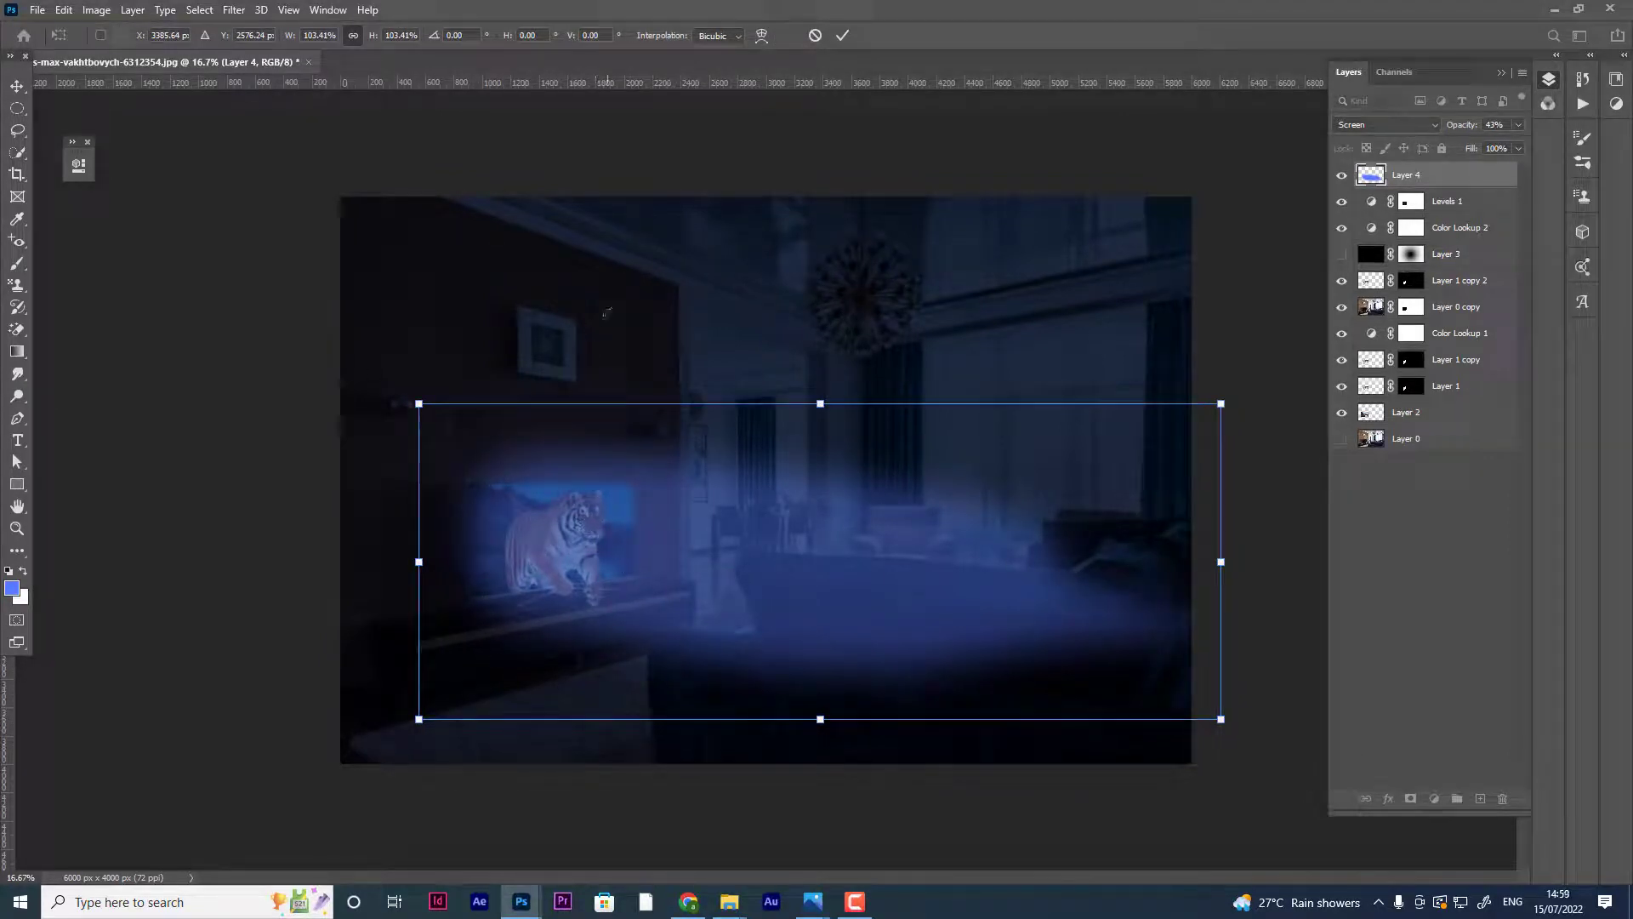
pyautogui.press('Return')
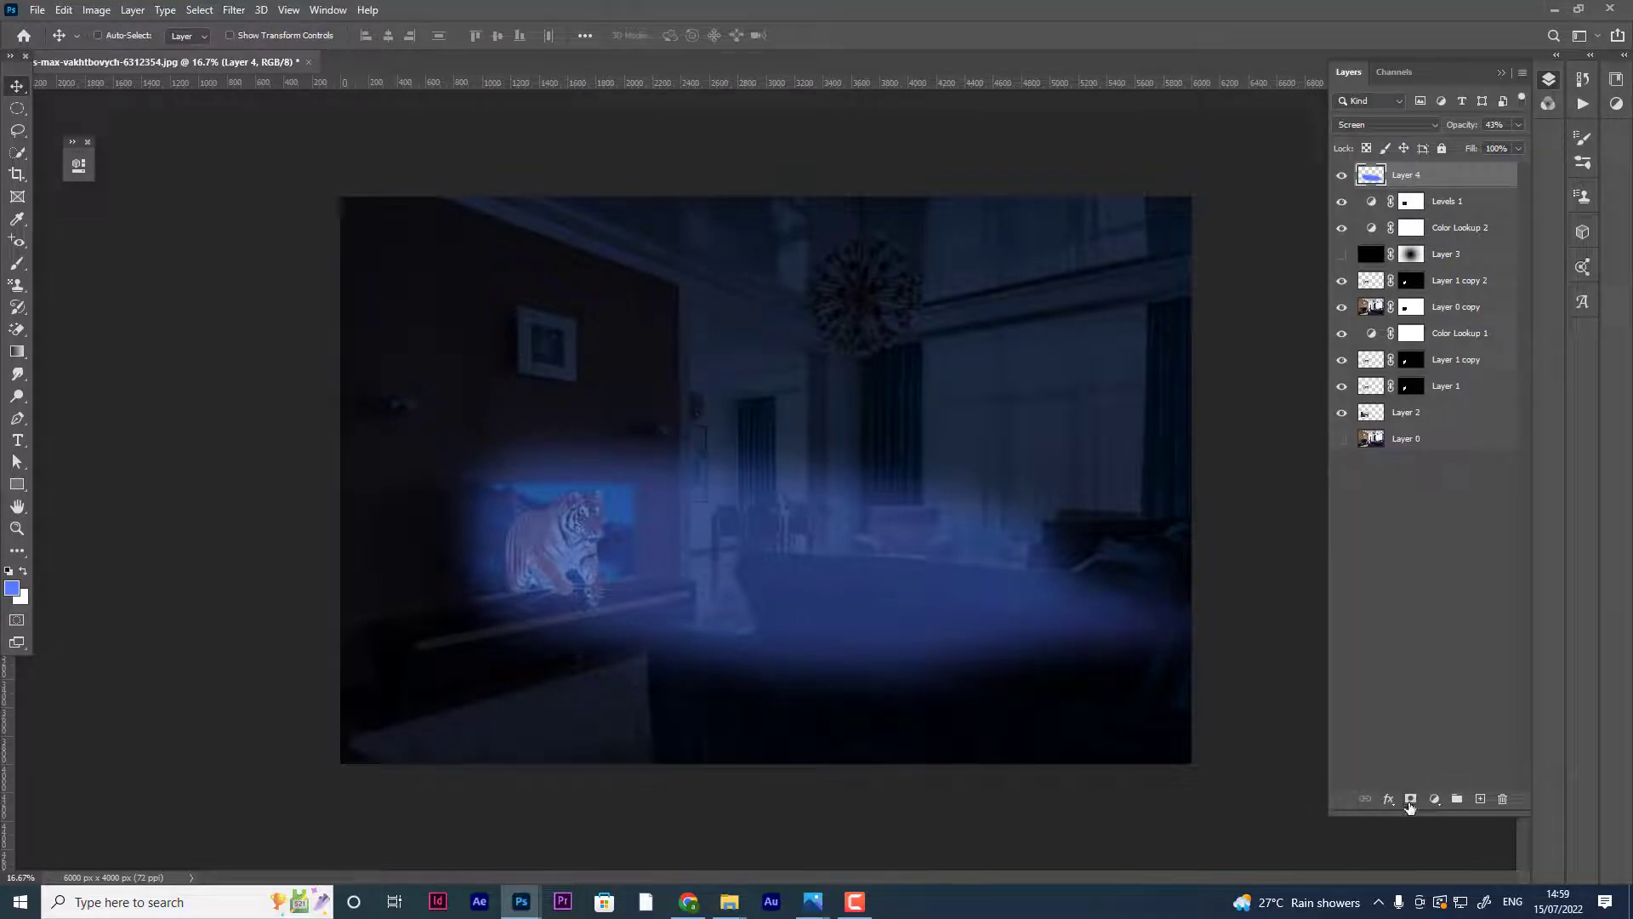
# - Add a layer mask to Layer 4, test a 600 px black brush stroke, and set Normal blending
pyautogui.click(1409, 800)
pyautogui.press('b')
pyautogui.press('d')
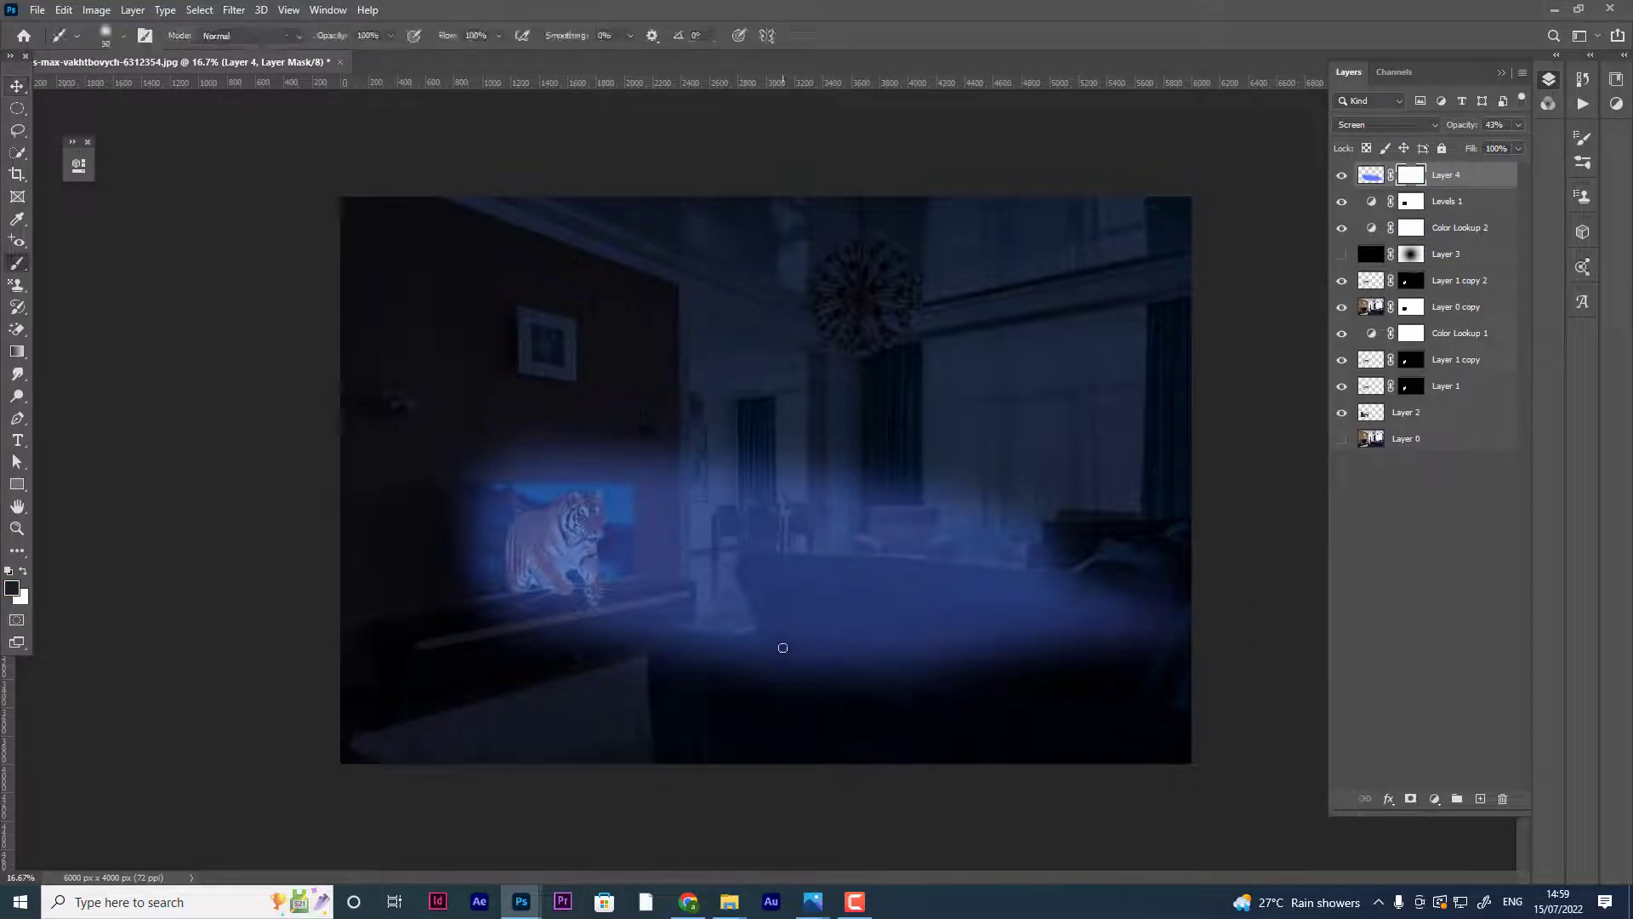
pyautogui.press(']')
pyautogui.press(']')
pyautogui.press(']')
pyautogui.press(']')
pyautogui.press(']')
pyautogui.press(']')
pyautogui.press(']')
pyautogui.moveTo(726, 676); pyautogui.dragTo(1155, 629)
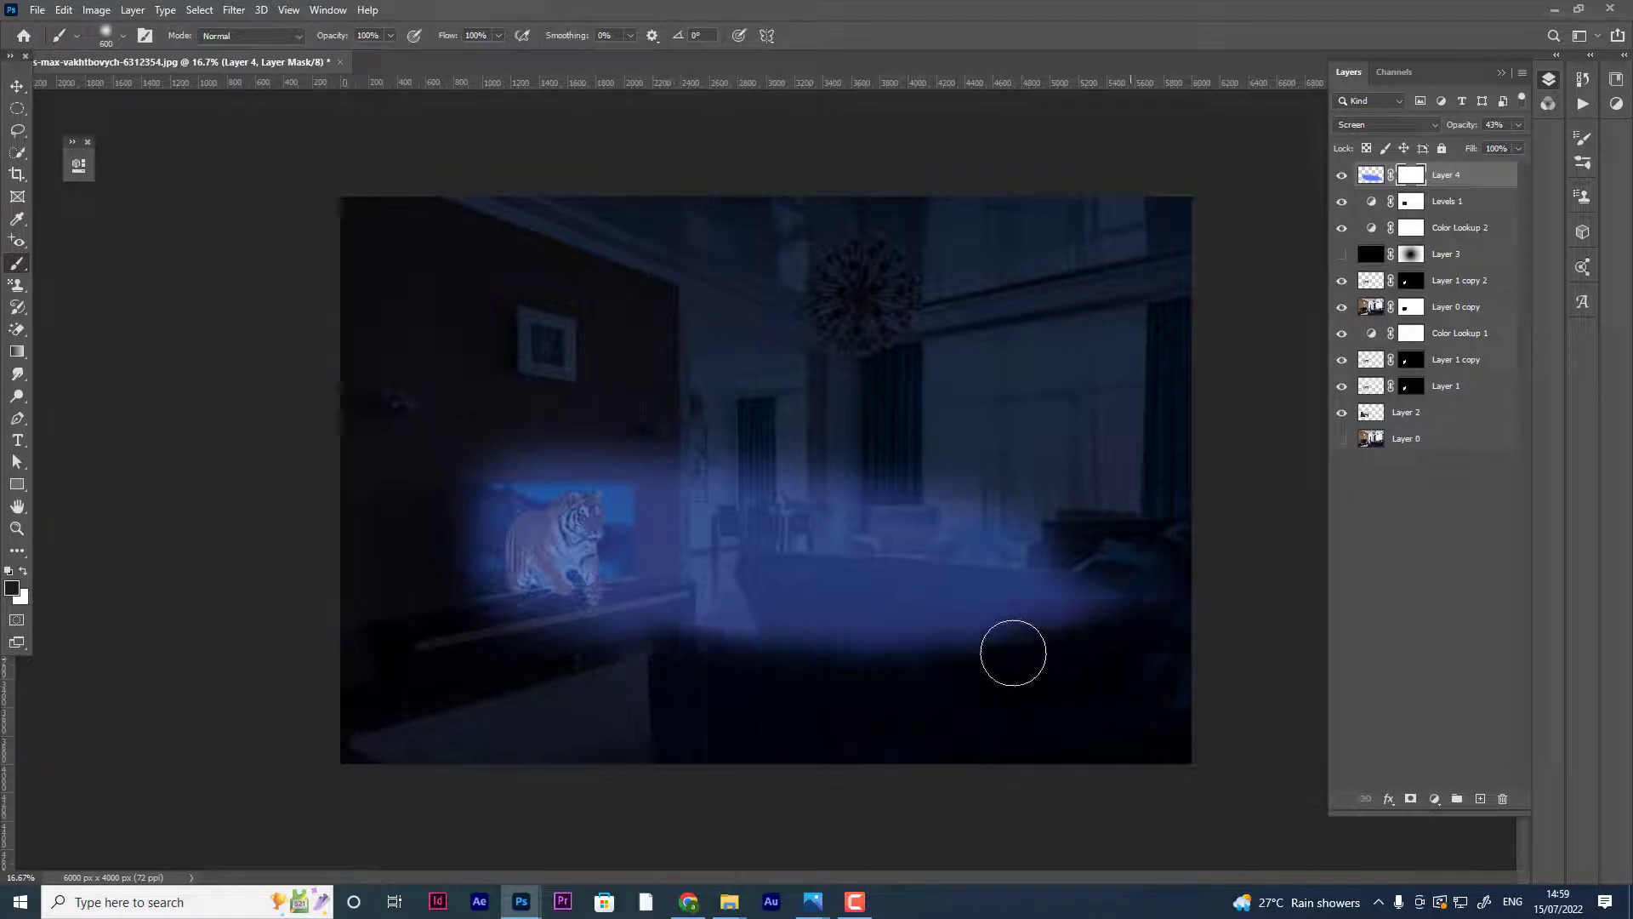
pyautogui.hotkey('ctrl', 'z')
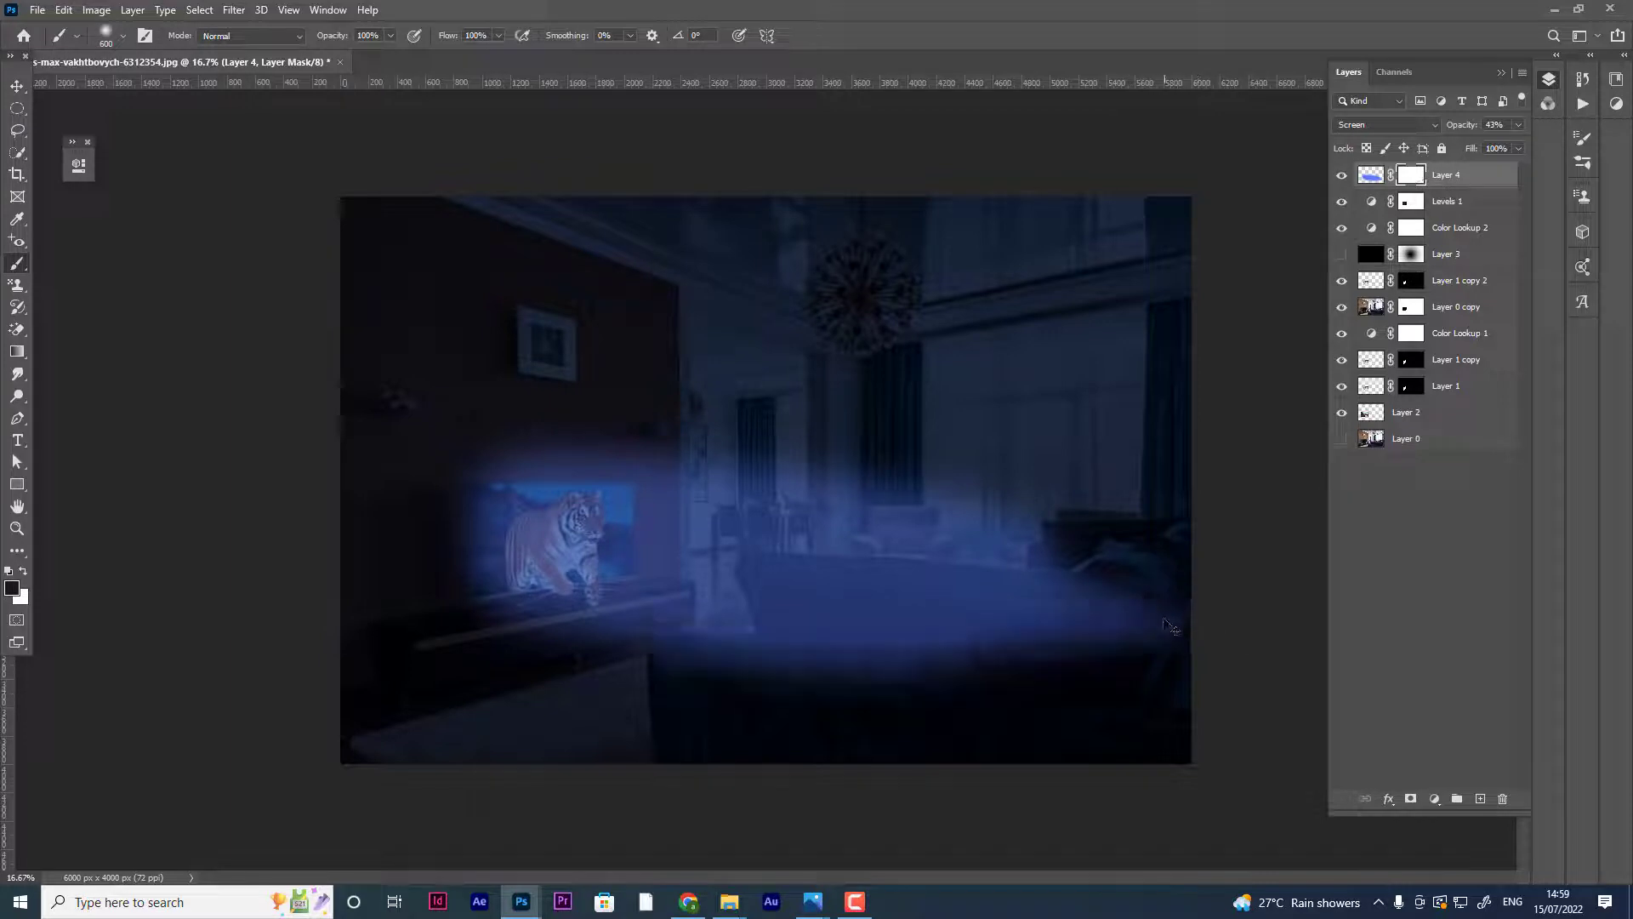
pyautogui.press('x')
pyautogui.click(1401, 126)
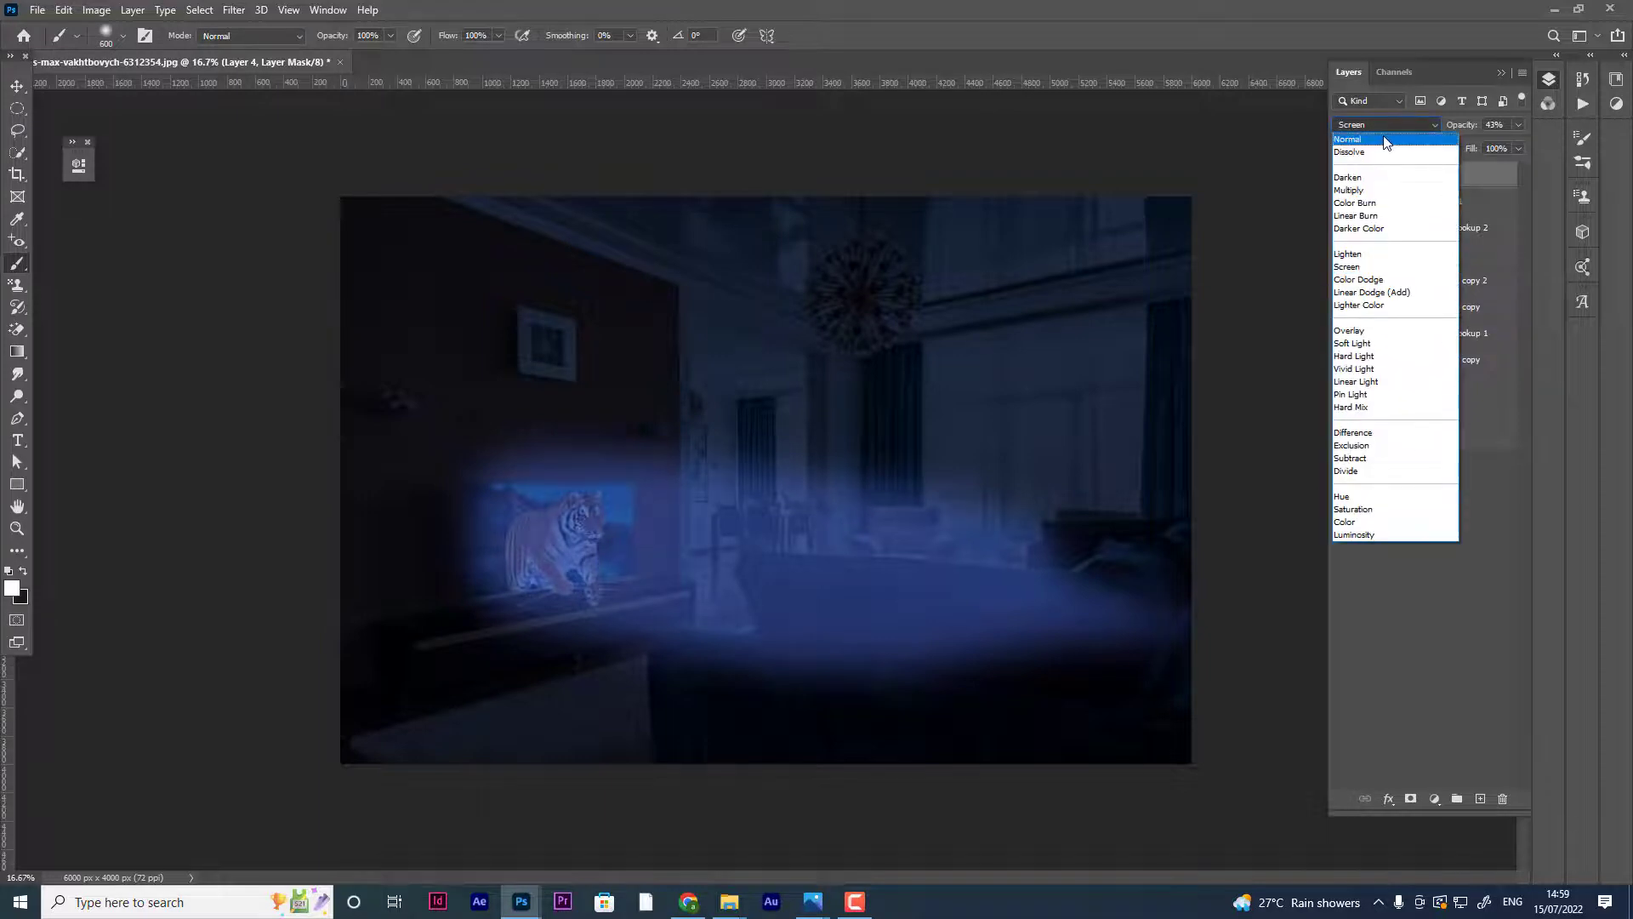
pyautogui.click(1386, 140)
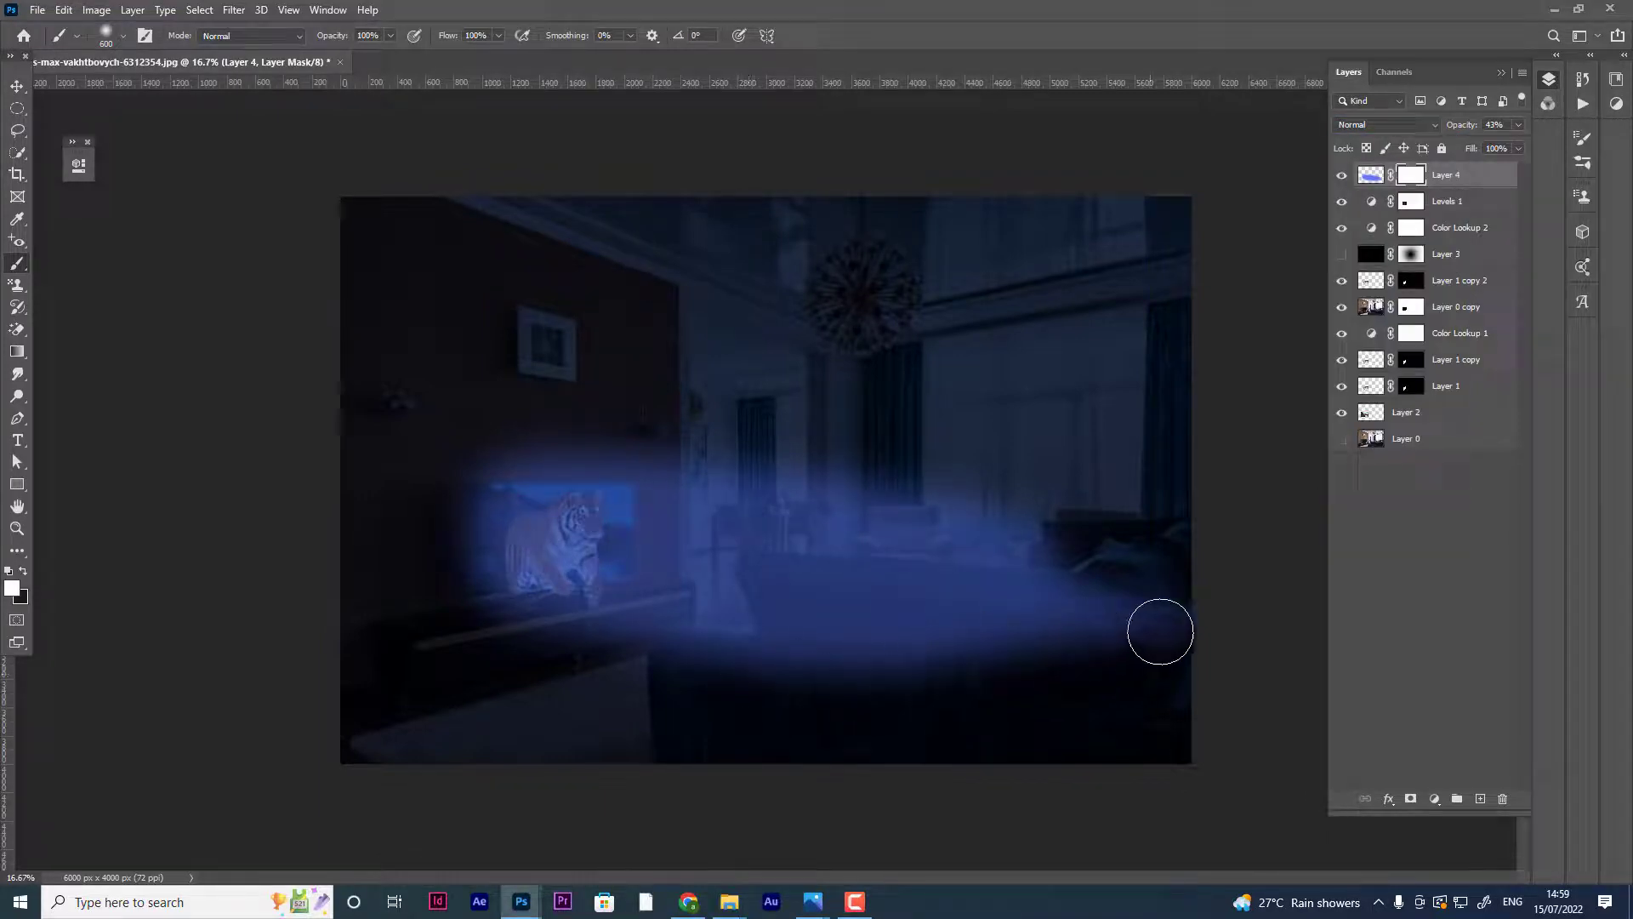
# - Test-paint out the glow's lower edge on the mask, undo it, and hide Layer 4
pyautogui.click(23, 570)
pyautogui.moveTo(765, 674); pyautogui.dragTo(1195, 607)
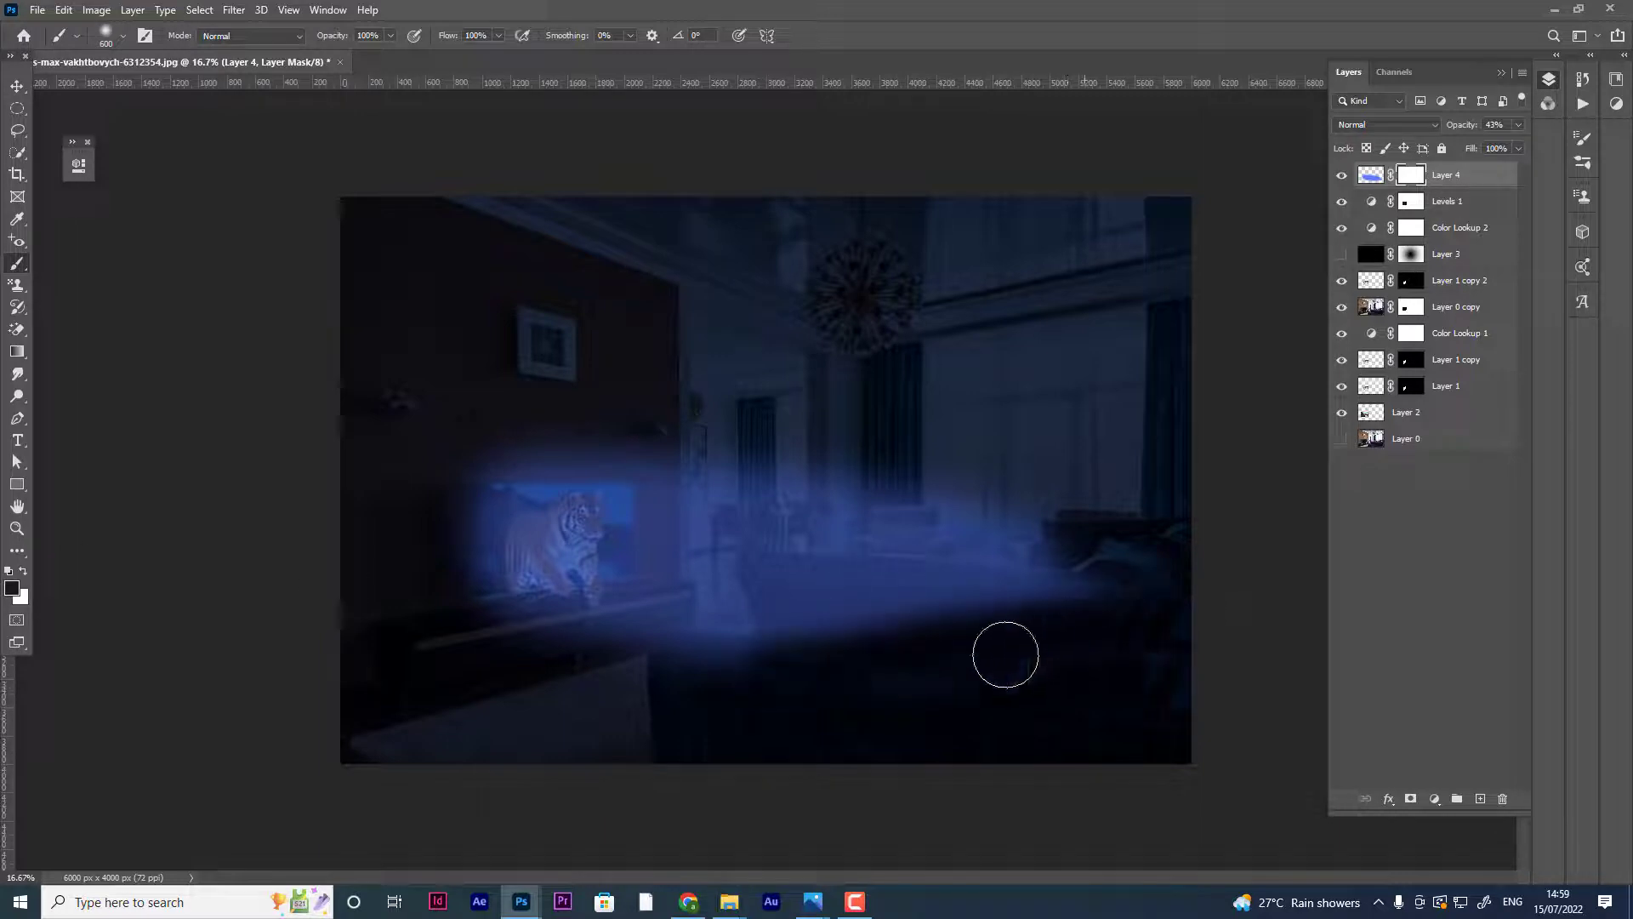
pyautogui.moveTo(1006, 654)
pyautogui.mouseDown()
pyautogui.moveTo(1120, 605)
pyautogui.moveTo(941, 642)
pyautogui.moveTo(860, 612)
pyautogui.moveTo(1103, 601)
pyautogui.moveTo(1119, 499)
pyautogui.moveTo(973, 554)
pyautogui.mouseUp()
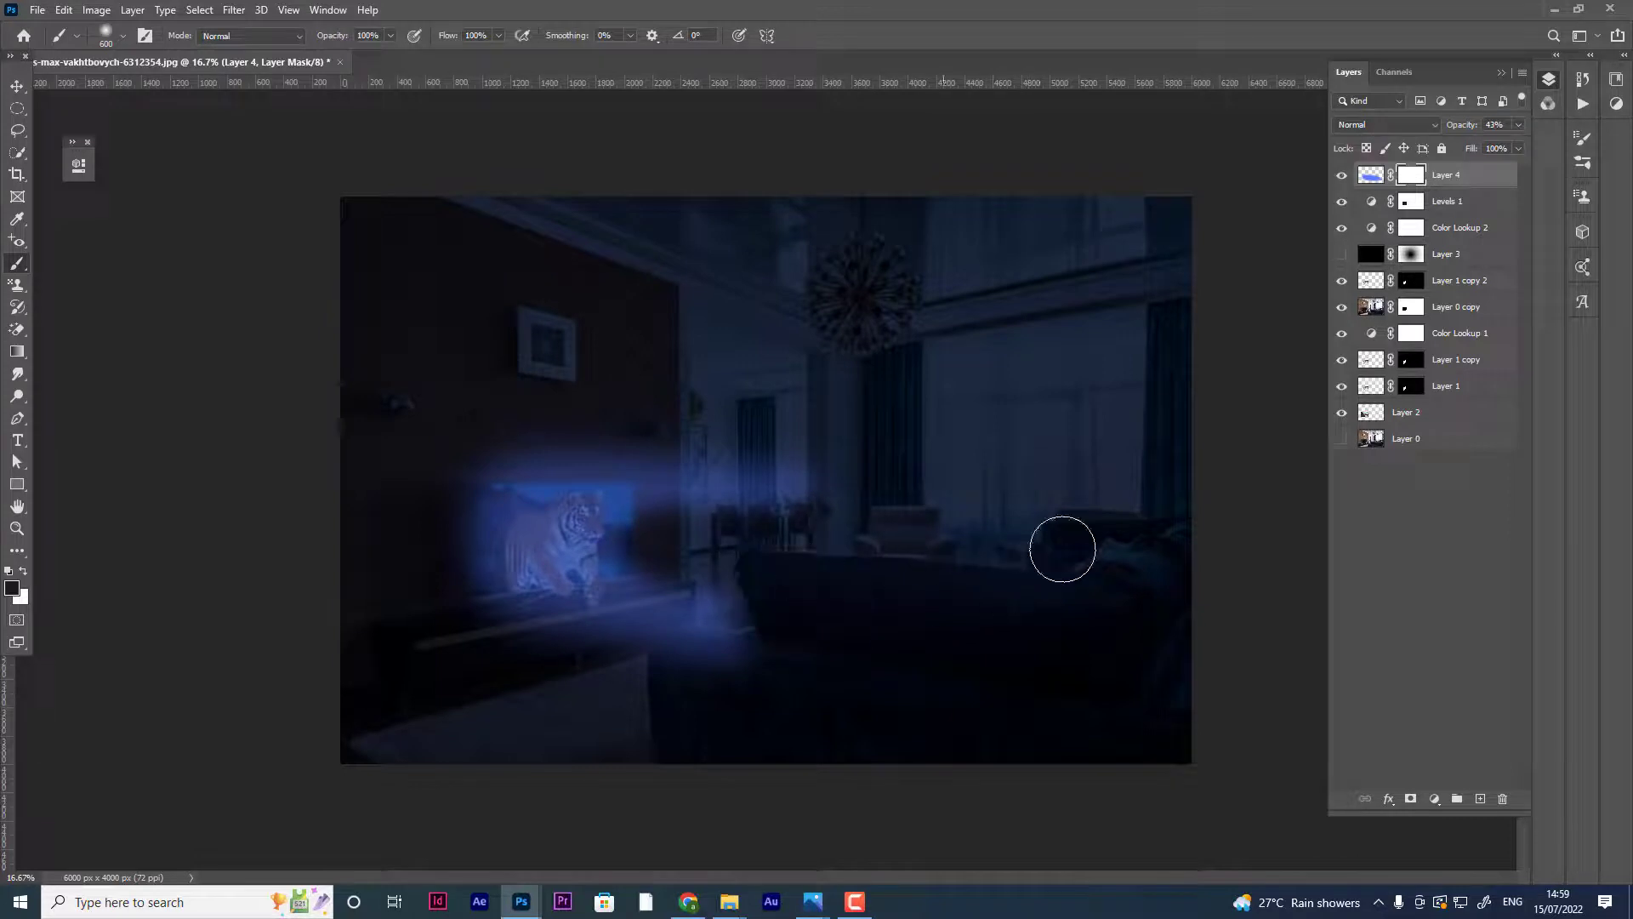
pyautogui.hotkey('ctrl', 'BackSpace')
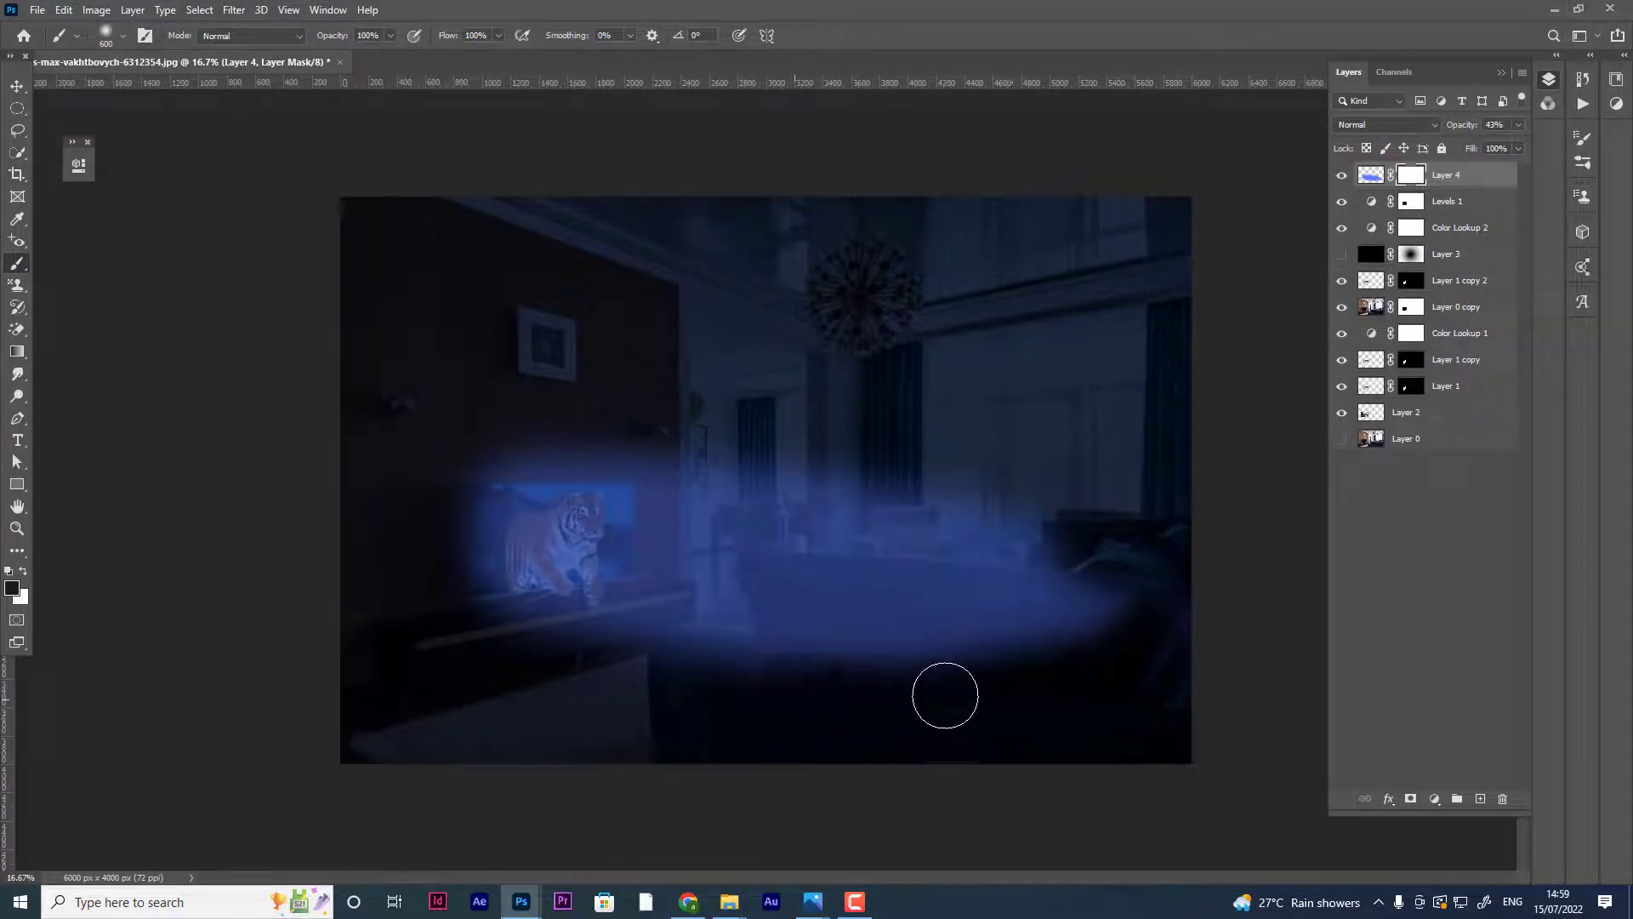
pyautogui.moveTo(944, 689)
pyautogui.mouseDown()
pyautogui.moveTo(1042, 664)
pyautogui.moveTo(765, 664)
pyautogui.mouseUp()
pyautogui.moveTo(879, 694)
pyautogui.mouseDown()
pyautogui.moveTo(1094, 612)
pyautogui.moveTo(860, 595)
pyautogui.moveTo(1060, 613)
pyautogui.mouseUp()
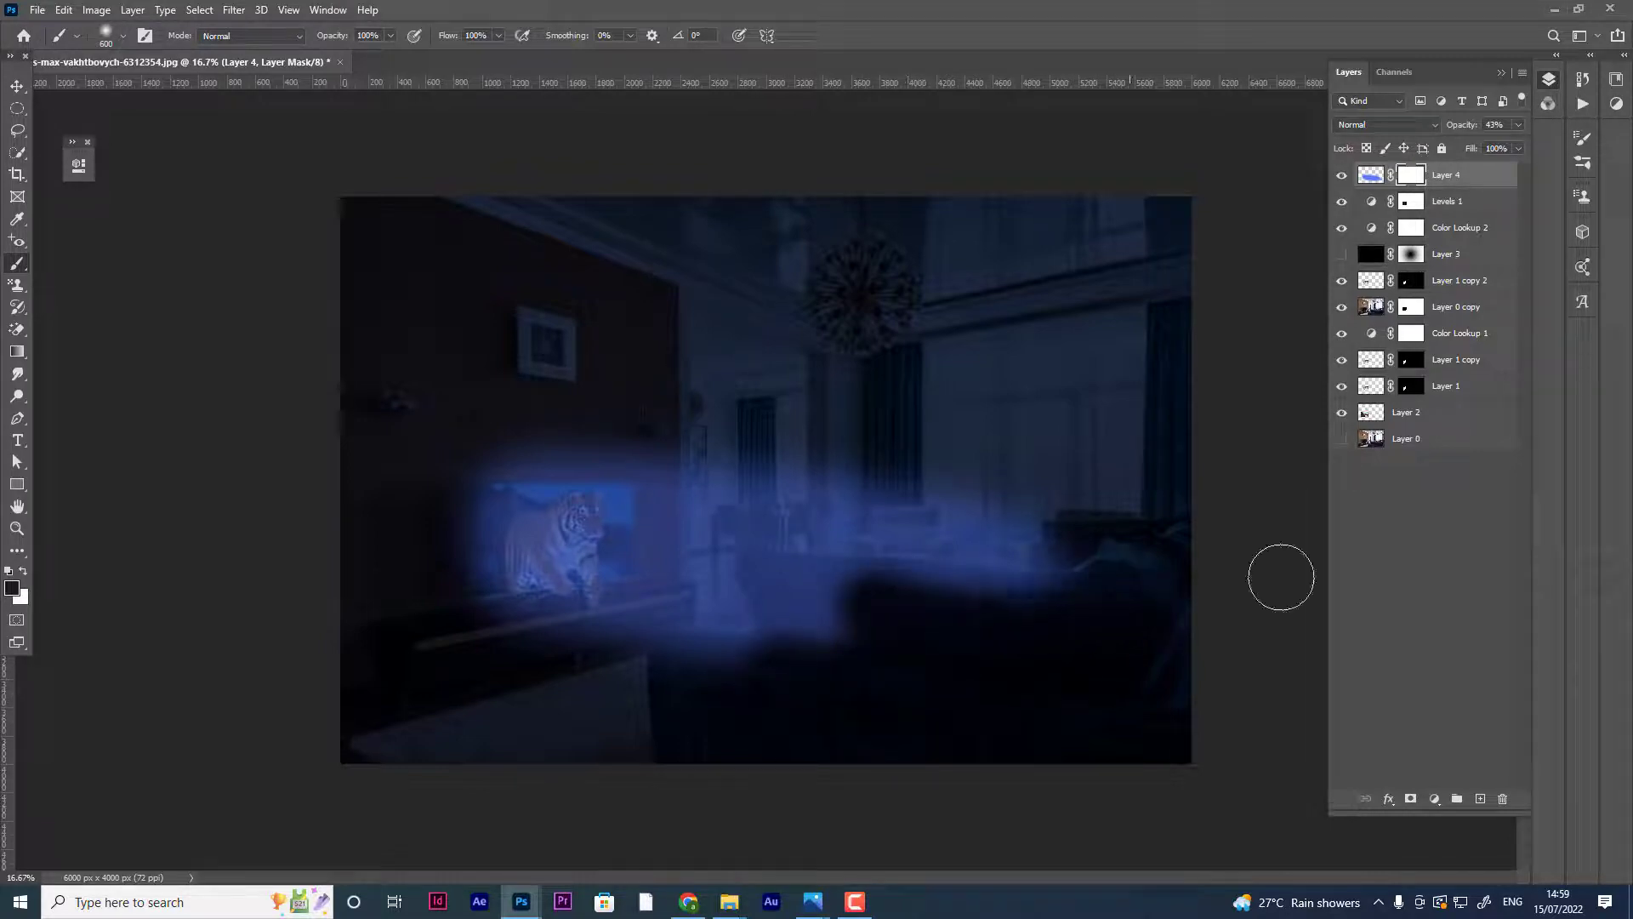
pyautogui.hotkey('ctrl', 'BackSpace')
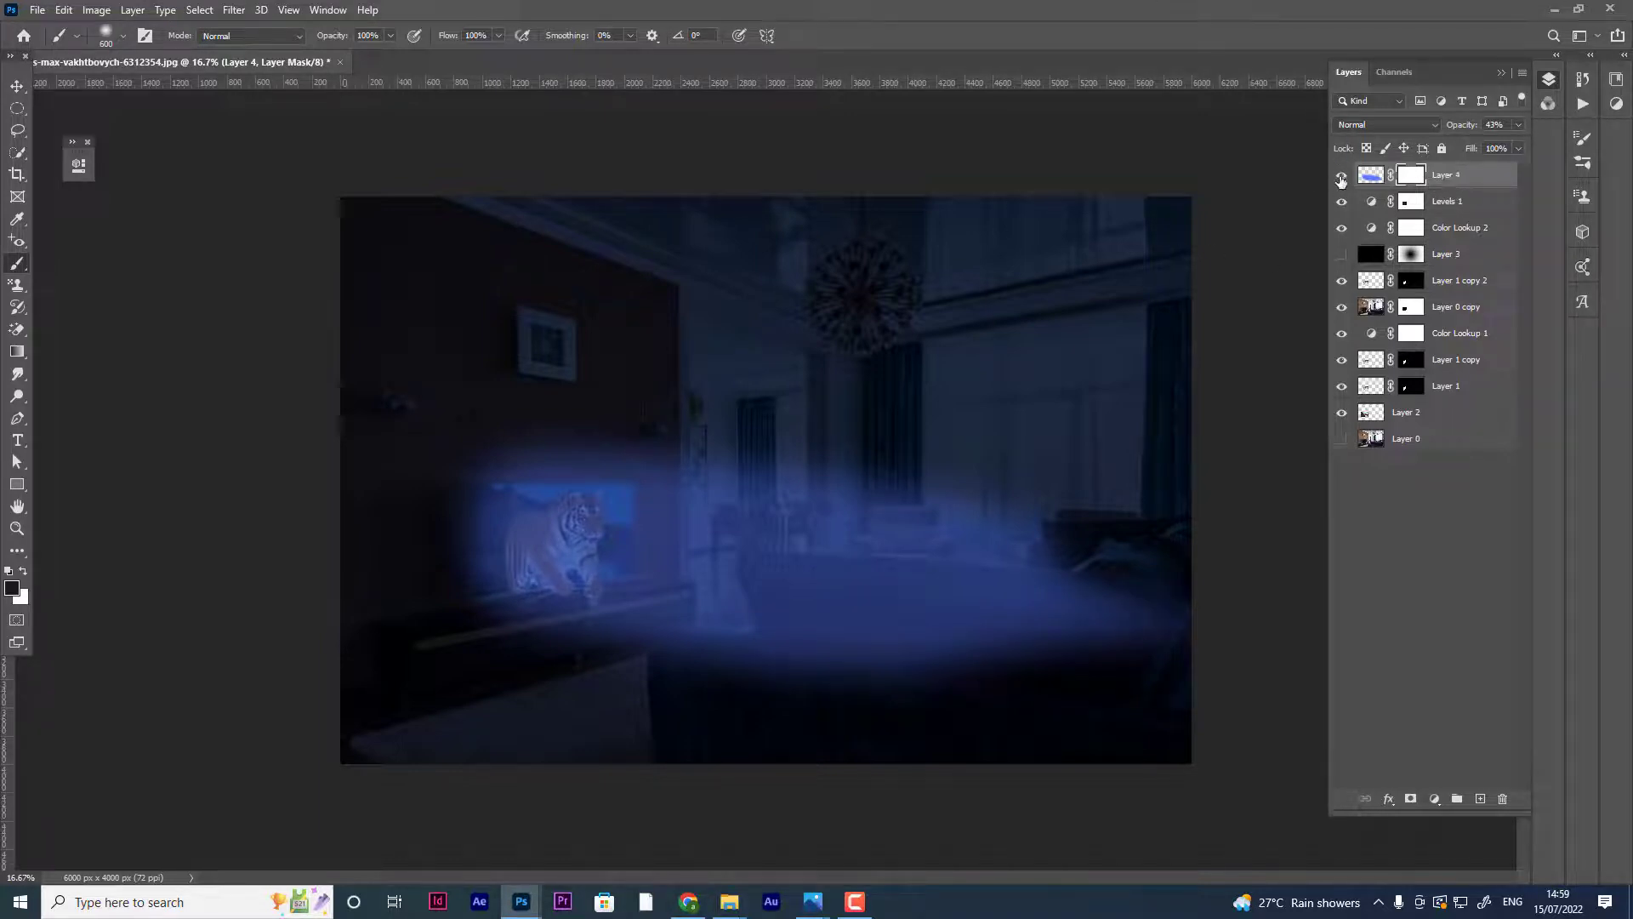
pyautogui.click(1341, 176)
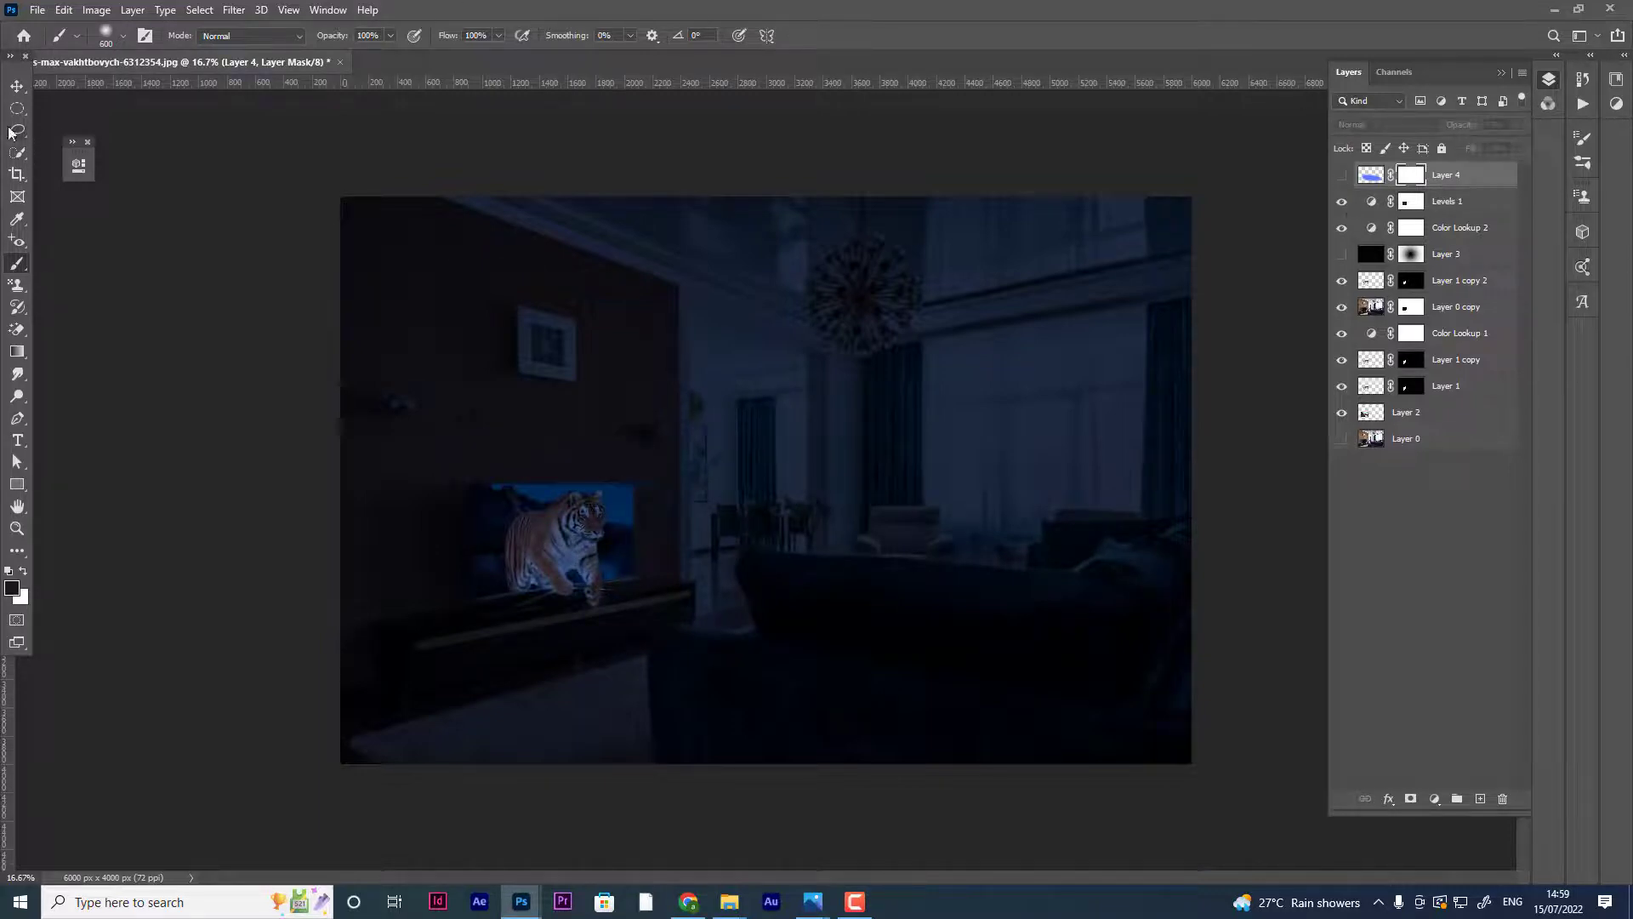
pyautogui.click(16, 419)
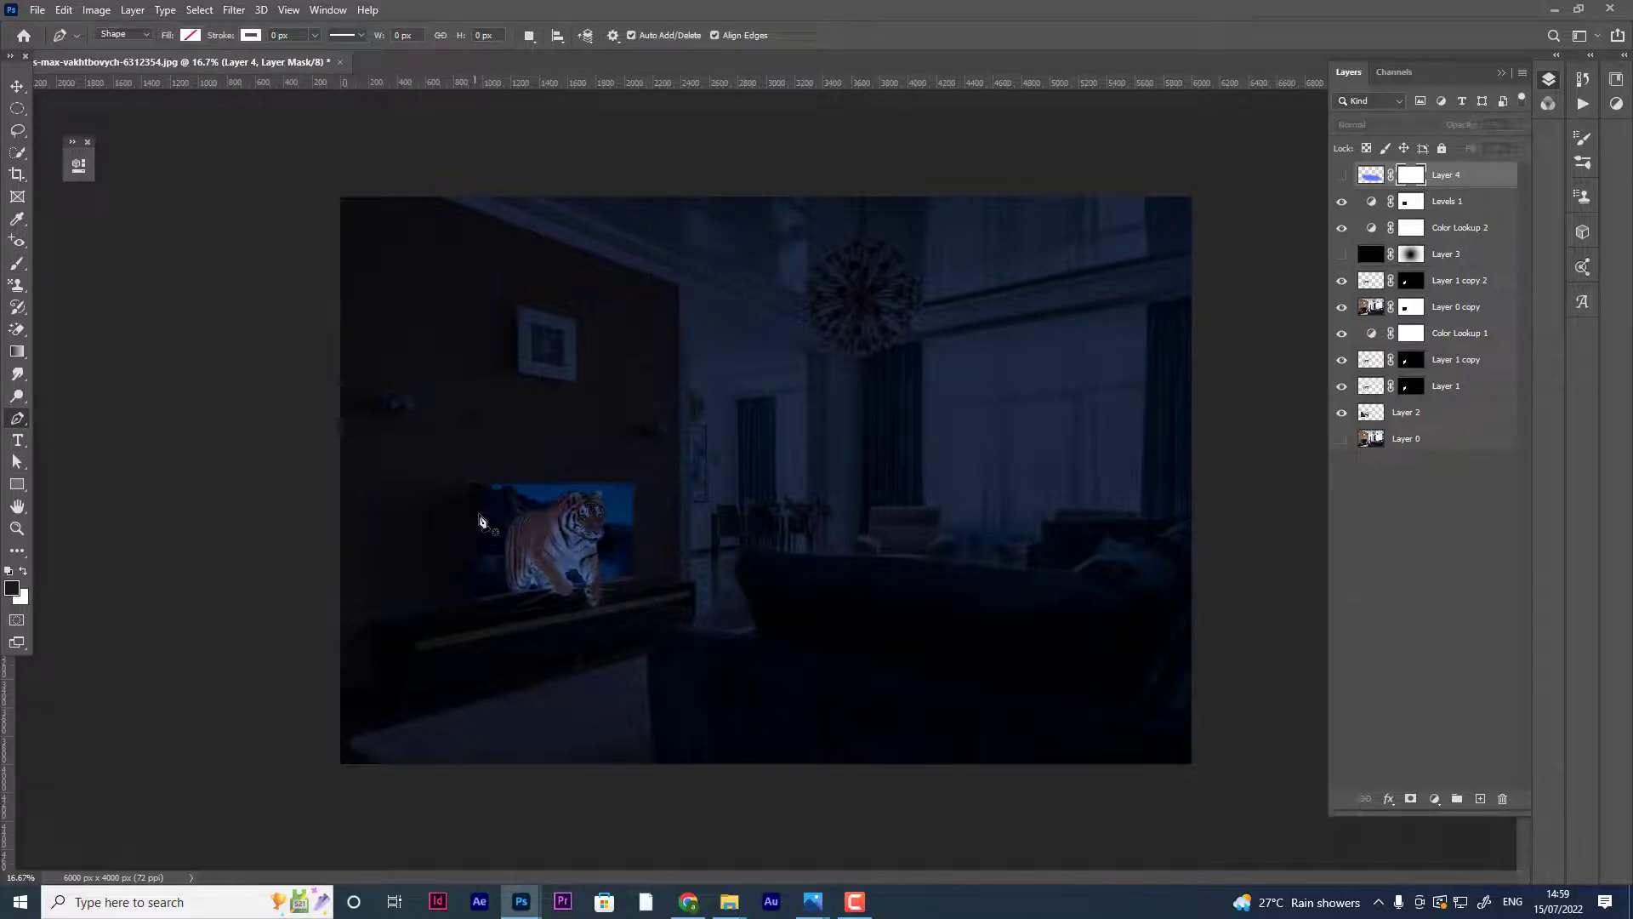
pyautogui.click(470, 485)
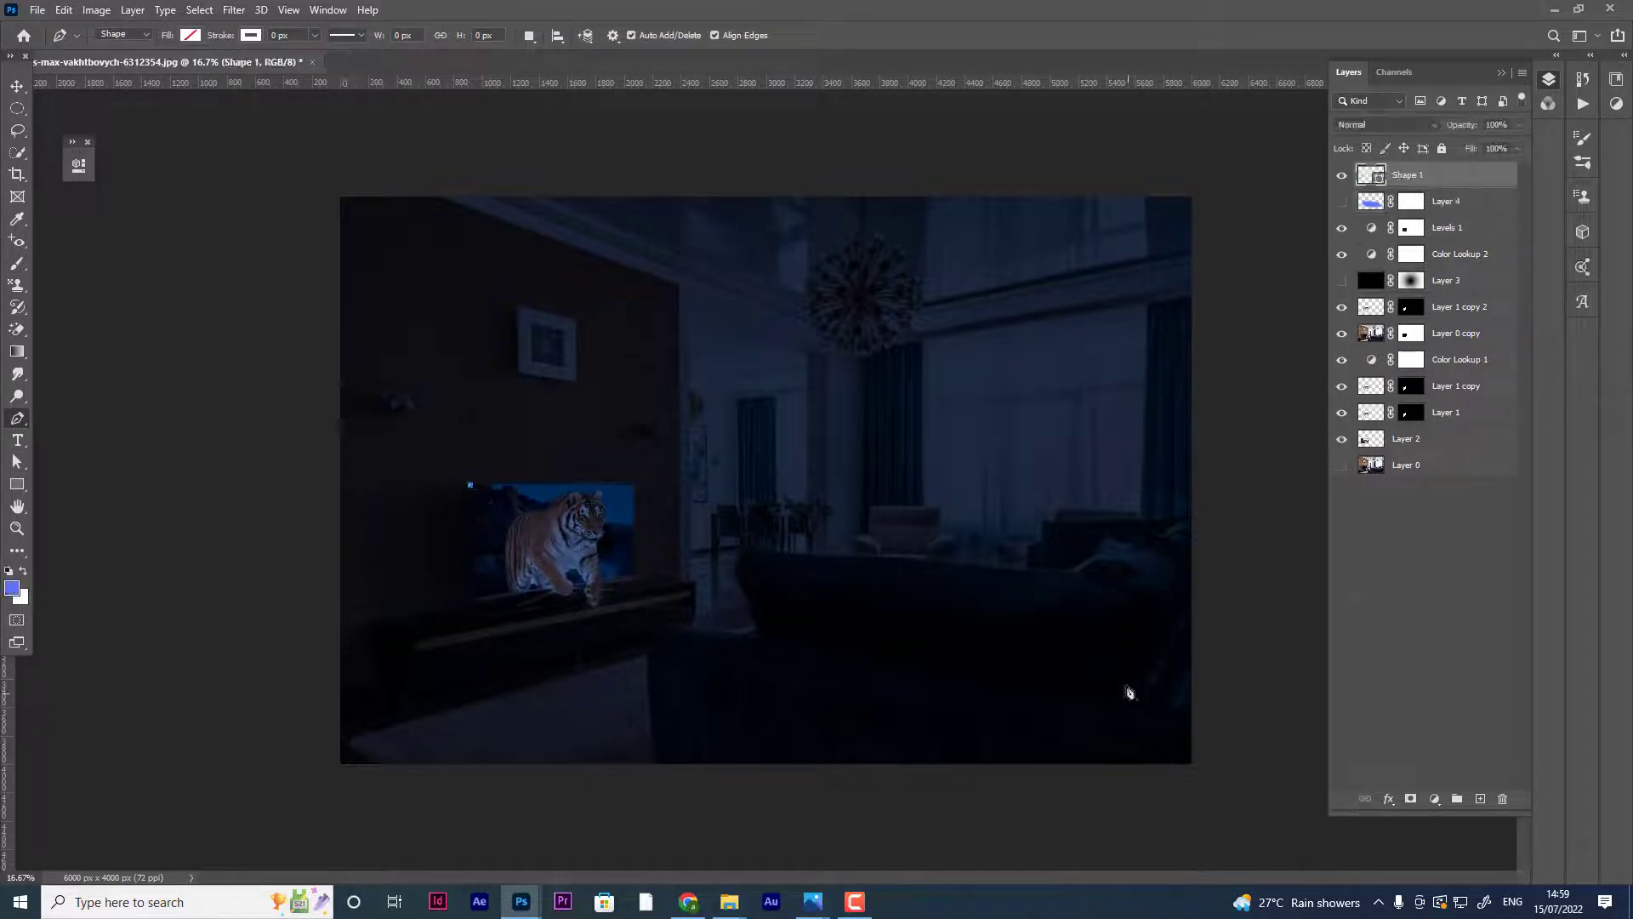
pyautogui.click(1095, 621)
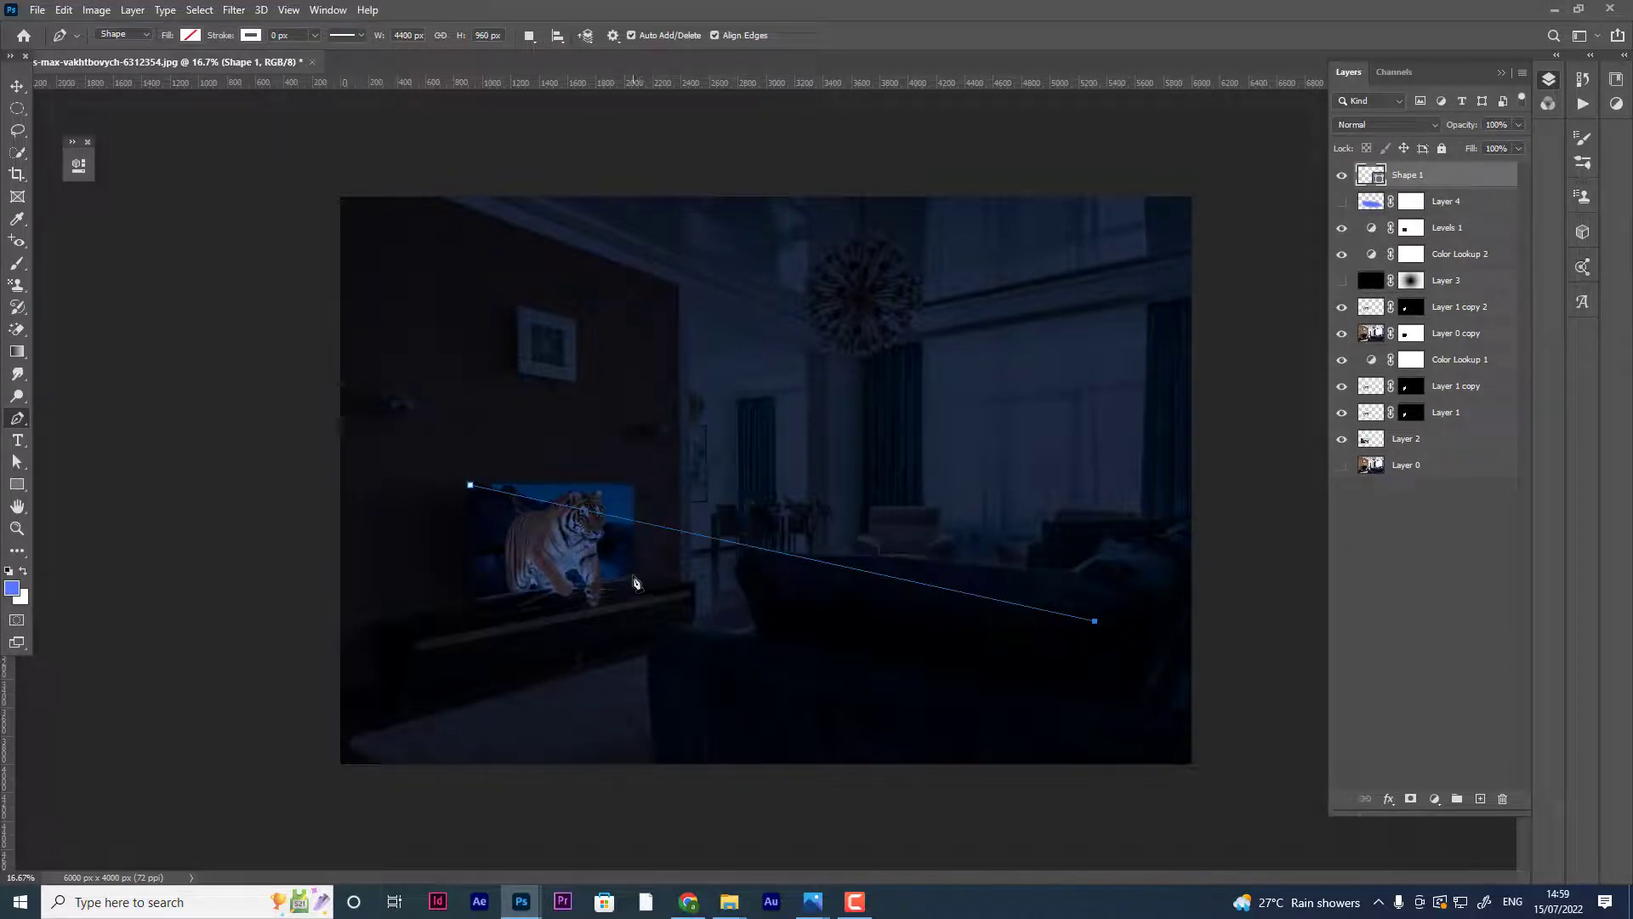
pyautogui.click(633, 576)
pyautogui.click(470, 486)
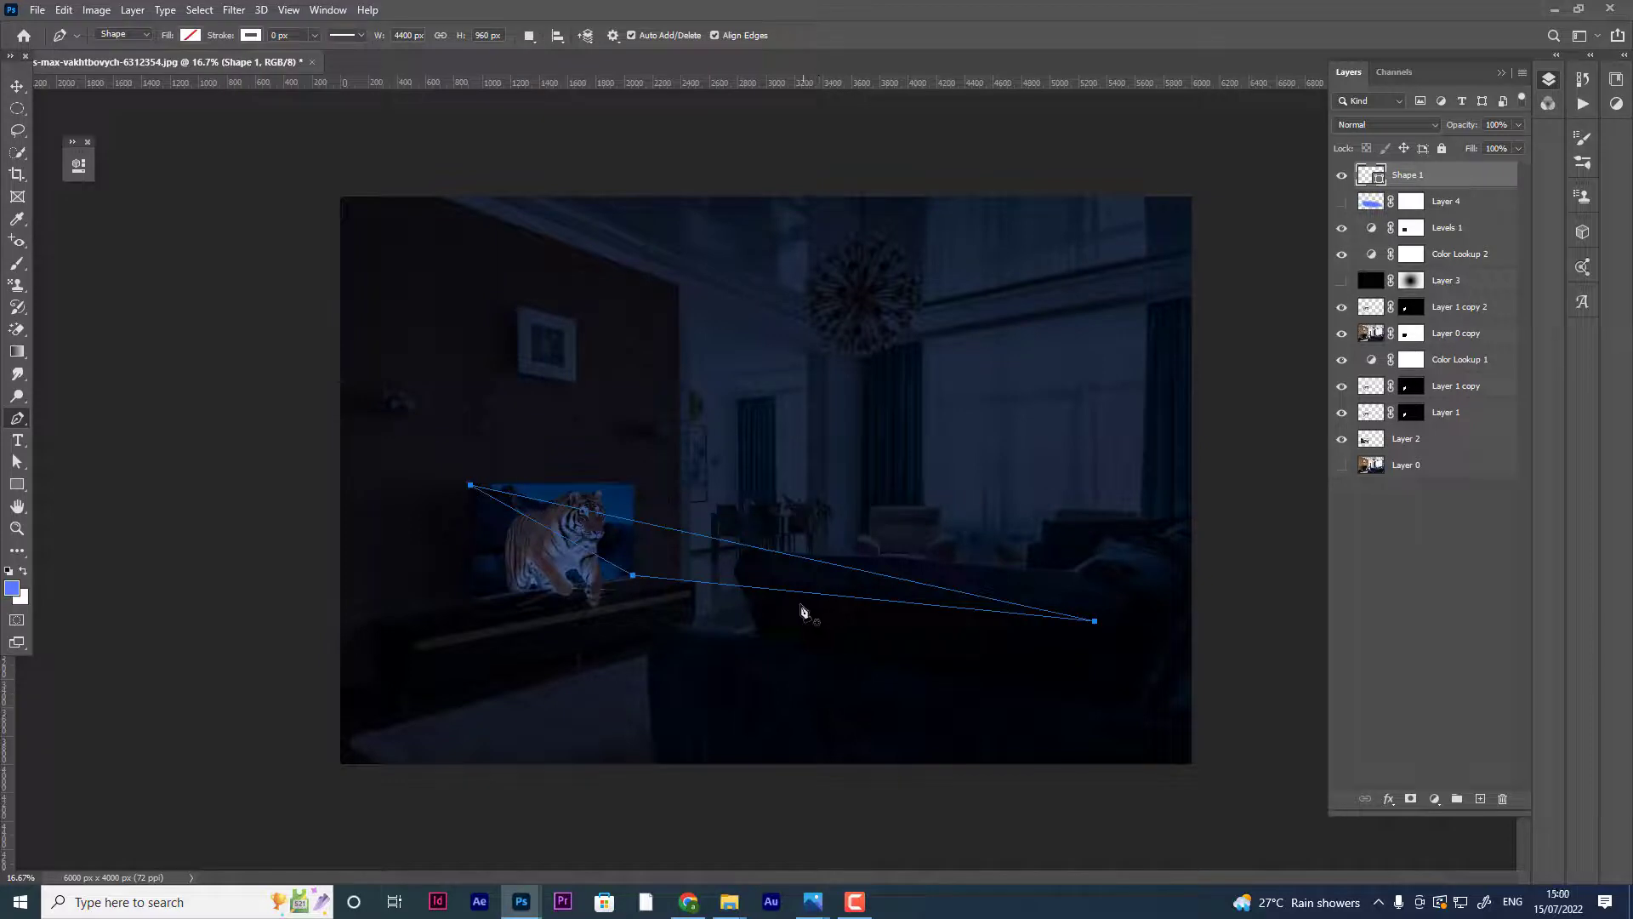
pyautogui.hotkey('ctrl', 'z')
pyautogui.hotkey('ctrl', 'z')
pyautogui.hotkey('ctrl', 'z')
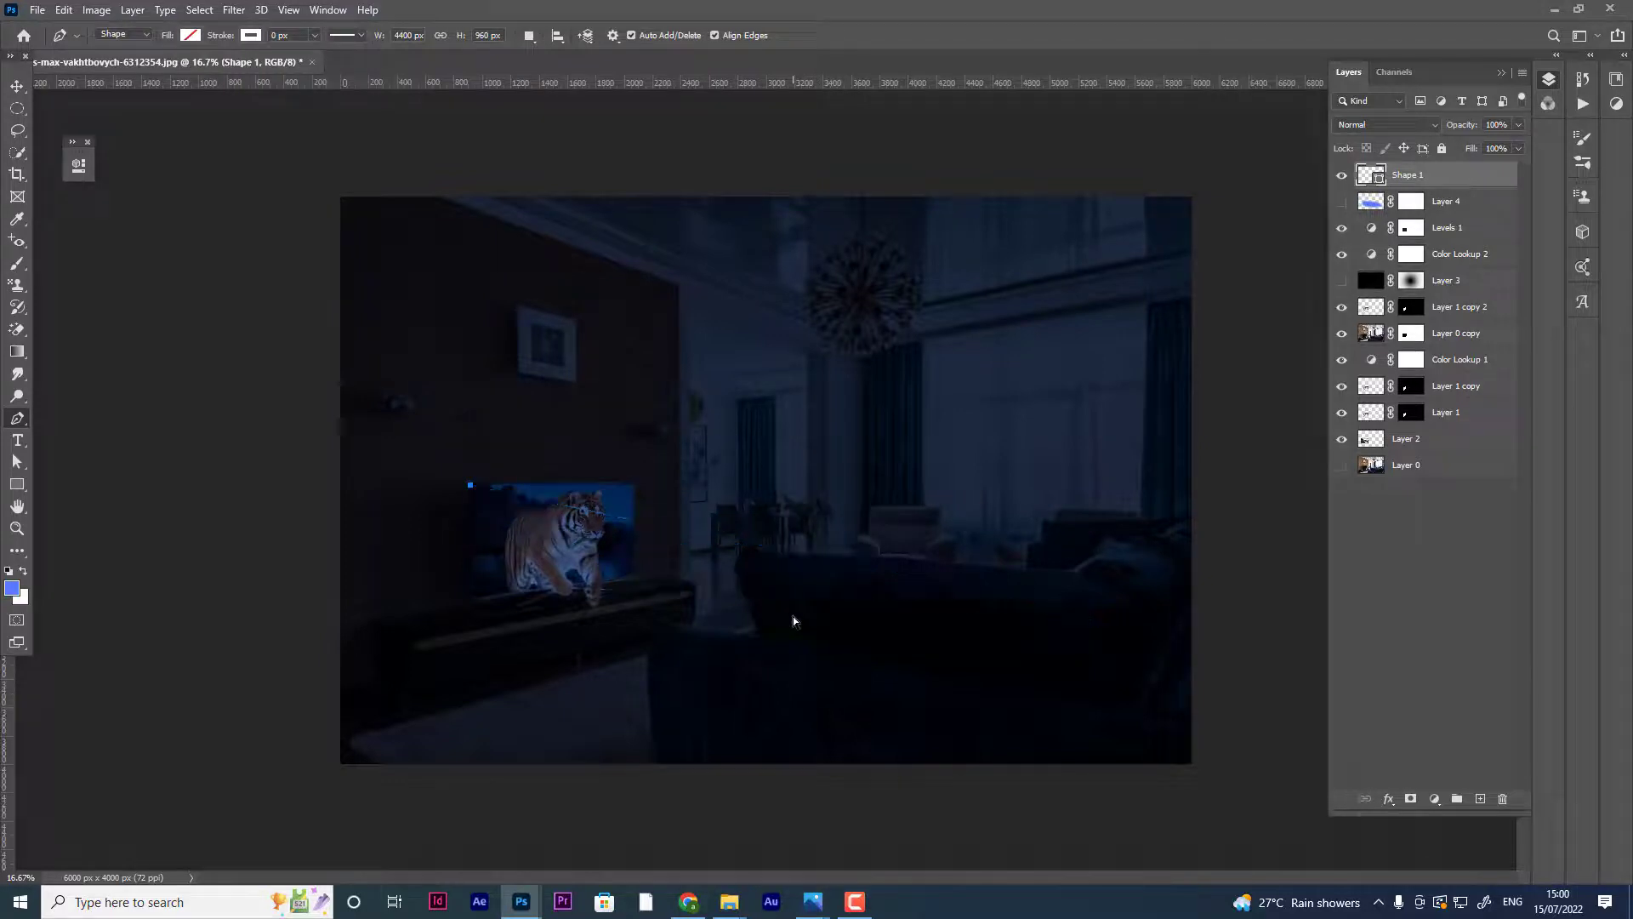
pyautogui.hotkey('ctrl', 'z')
# - Lasso around the TV and tiger, then deselect
pyautogui.click(17, 130)
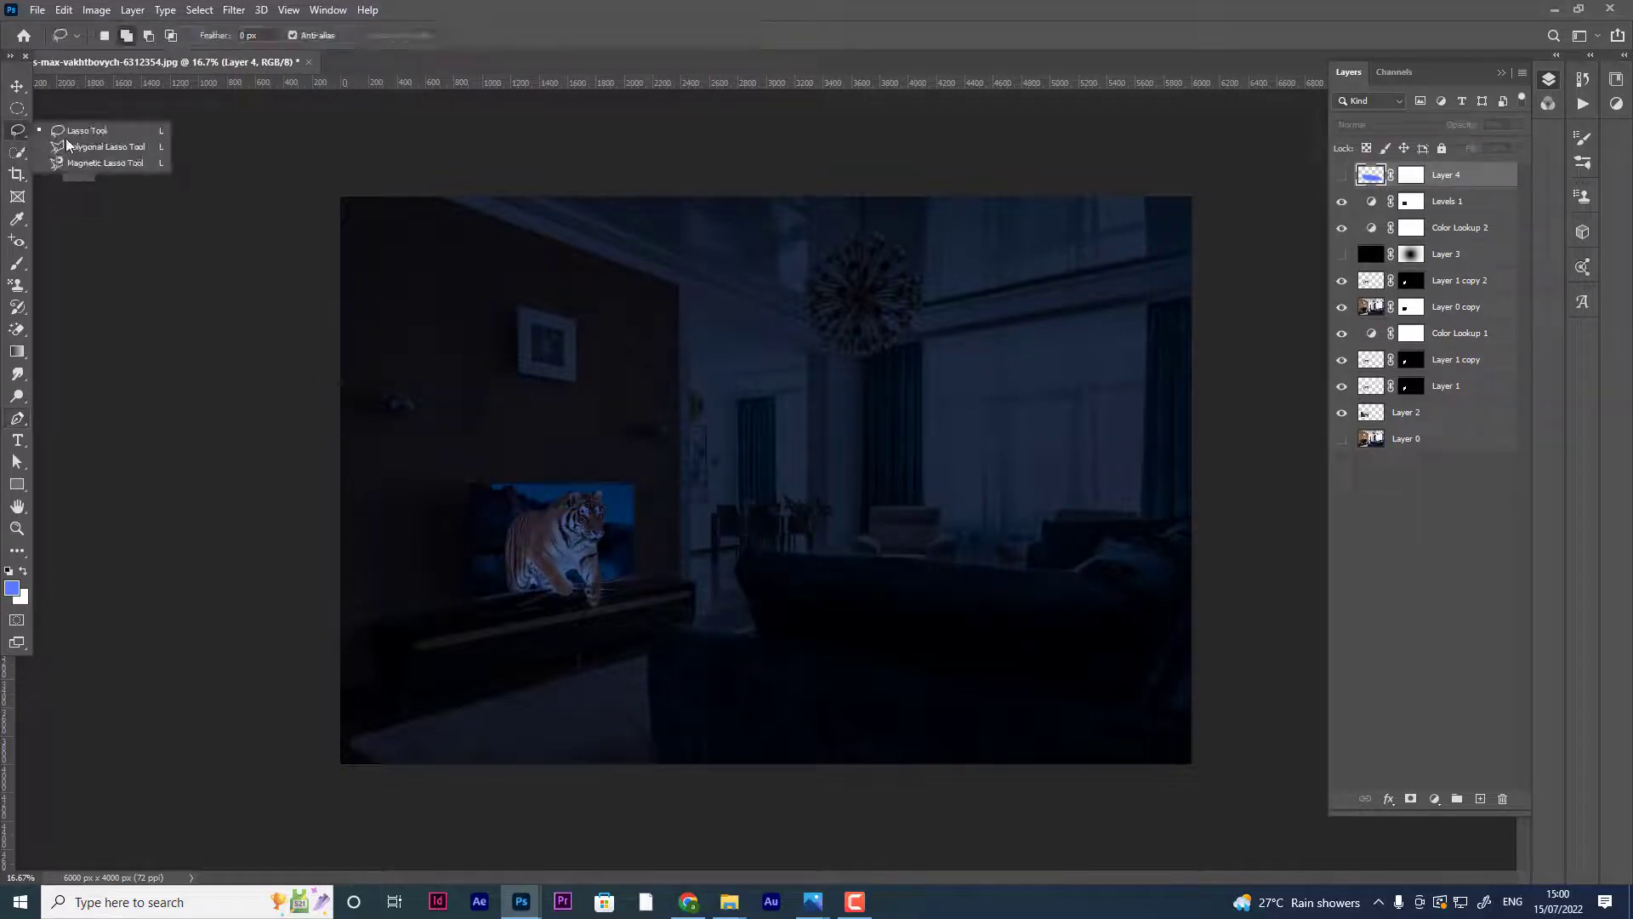
pyautogui.click(94, 137)
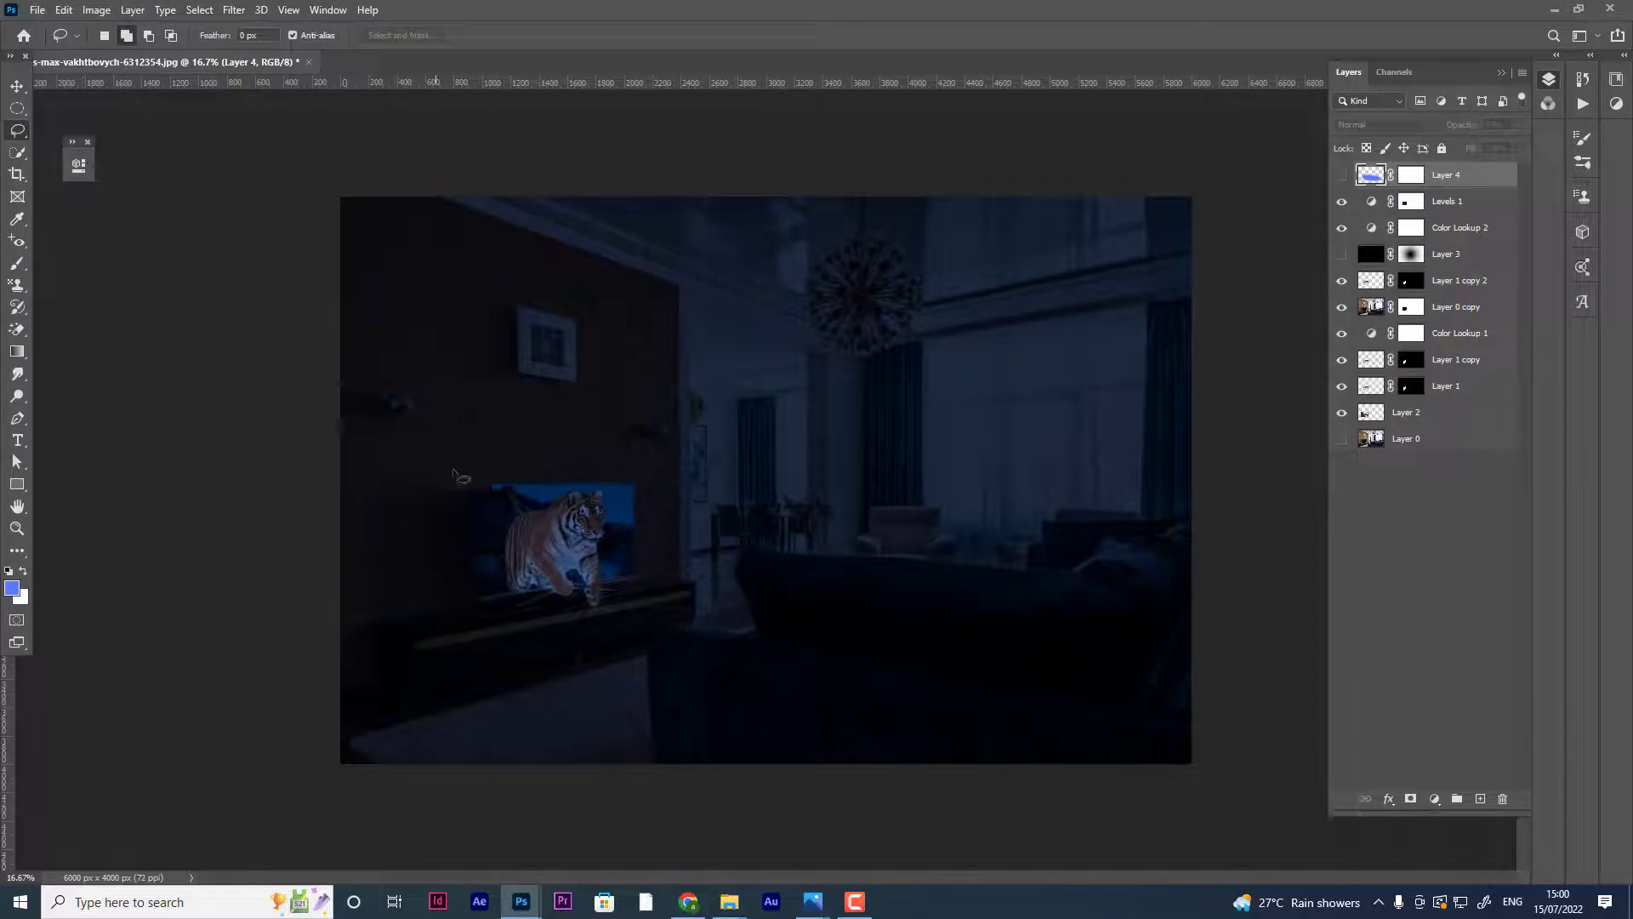
pyautogui.moveTo(473, 484); pyautogui.dragTo(522, 586)
pyautogui.moveTo(536, 568)
pyautogui.mouseDown()
pyautogui.moveTo(481, 528)
pyautogui.moveTo(498, 491)
pyautogui.moveTo(612, 493)
pyautogui.moveTo(611, 578)
pyautogui.moveTo(545, 583)
pyautogui.moveTo(842, 687)
pyautogui.moveTo(1073, 609)
pyautogui.moveTo(639, 545)
pyautogui.moveTo(478, 597)
pyautogui.mouseUp()
pyautogui.hotkey('ctrl', 'd')
# - Show Layer 4 again at 19% opacity and add a new empty Layer 5 above it
pyautogui.click(1342, 176)
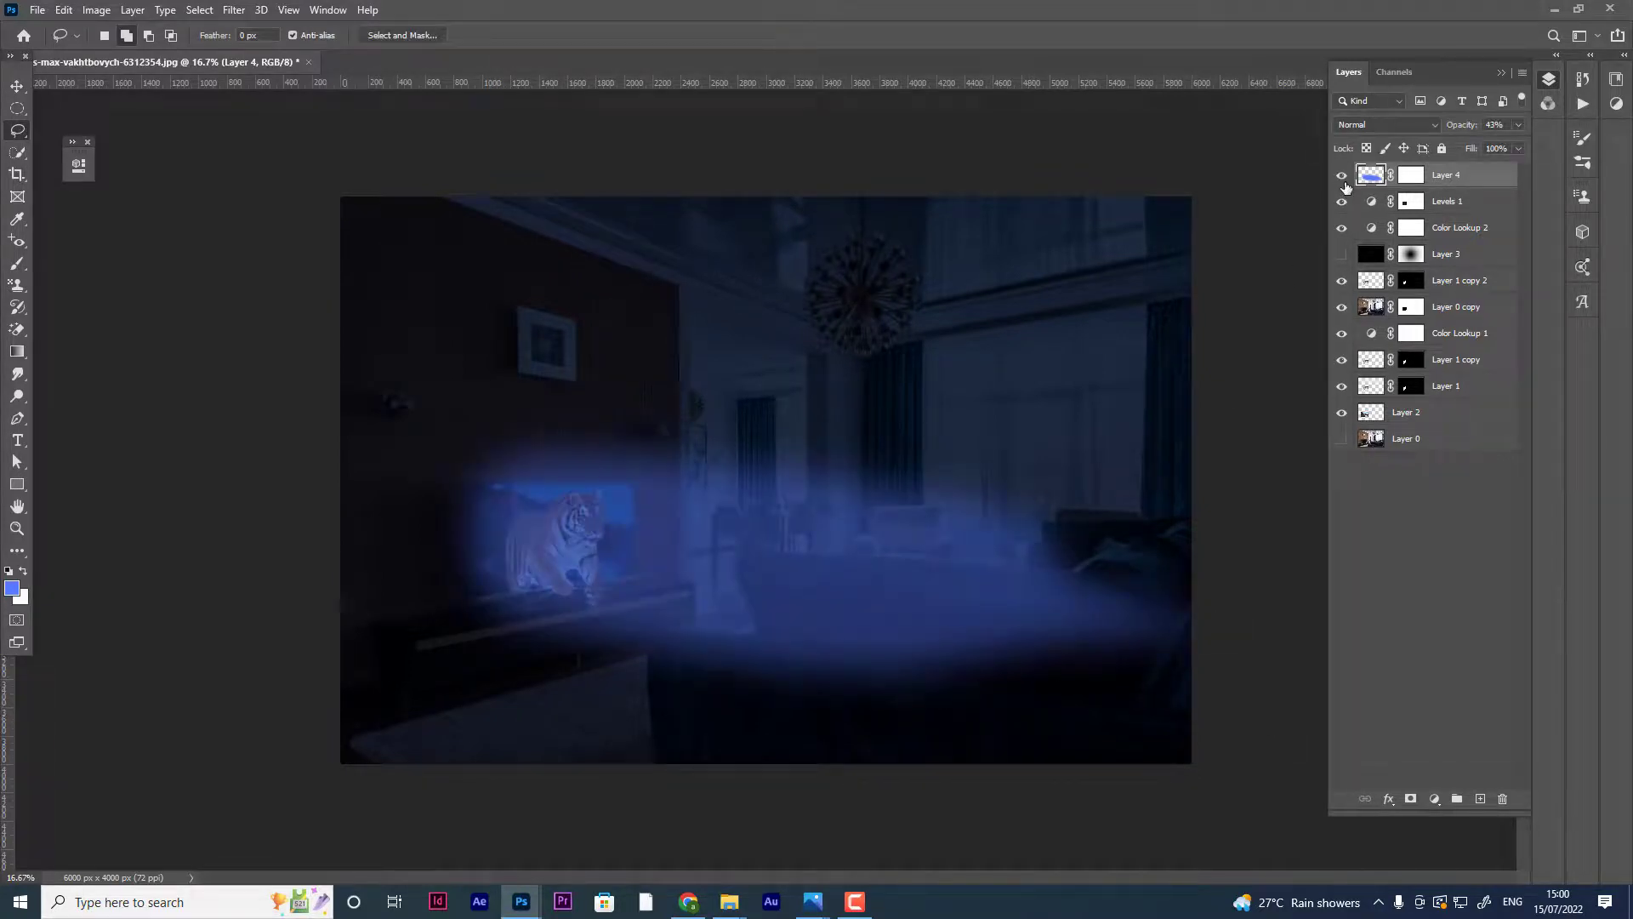
pyautogui.moveTo(1462, 129); pyautogui.dragTo(1443, 136)
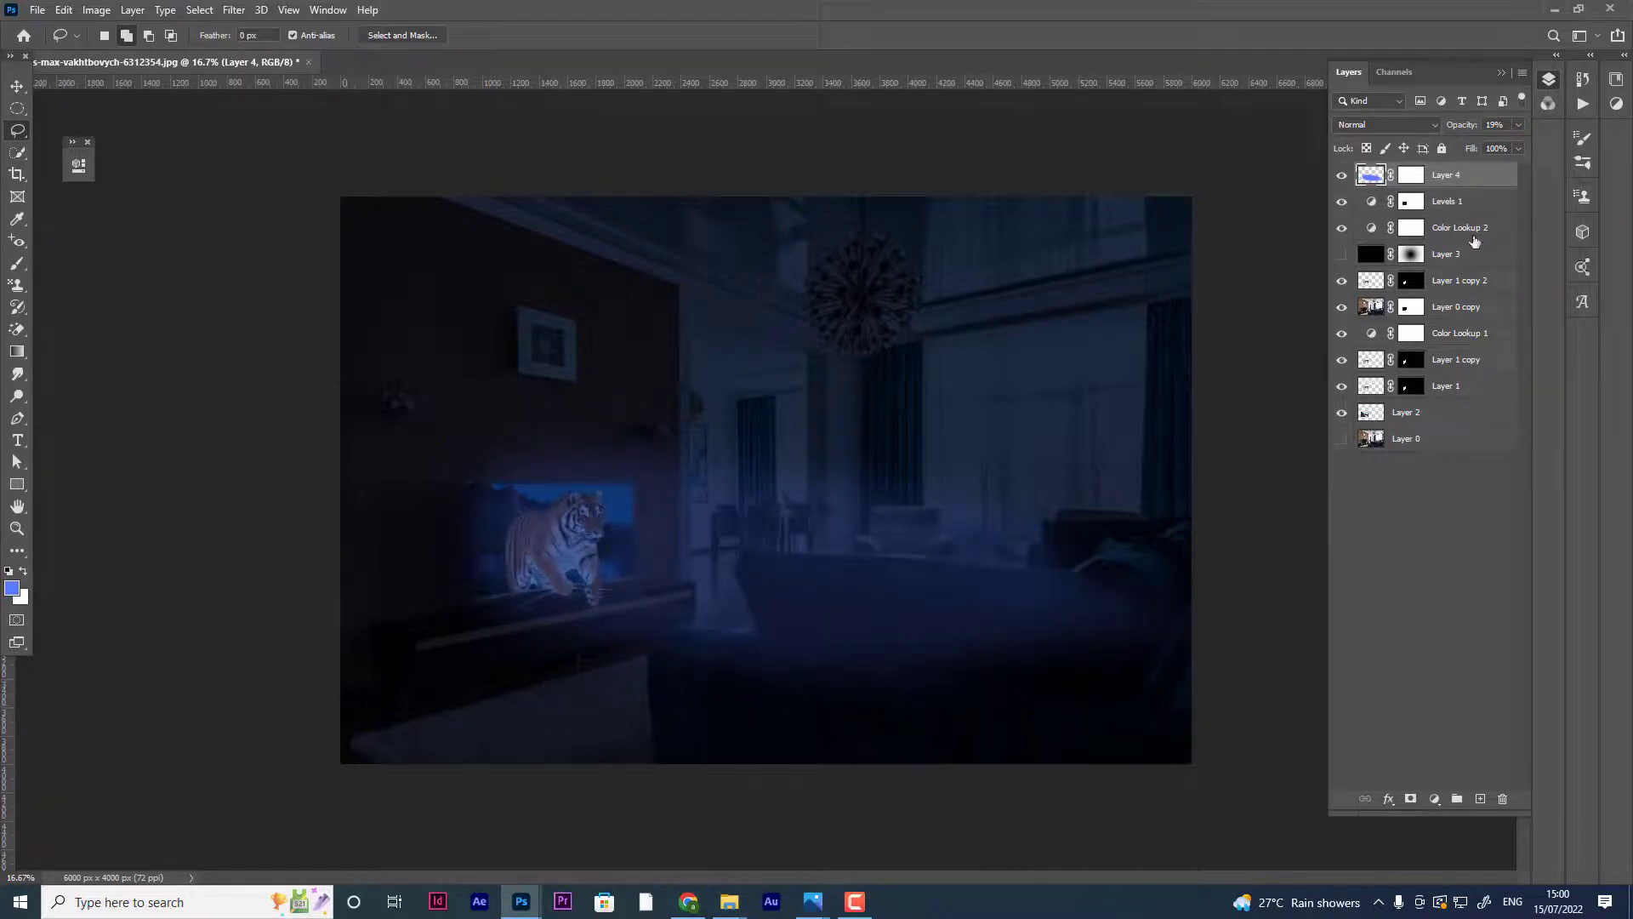
pyautogui.click(1478, 799)
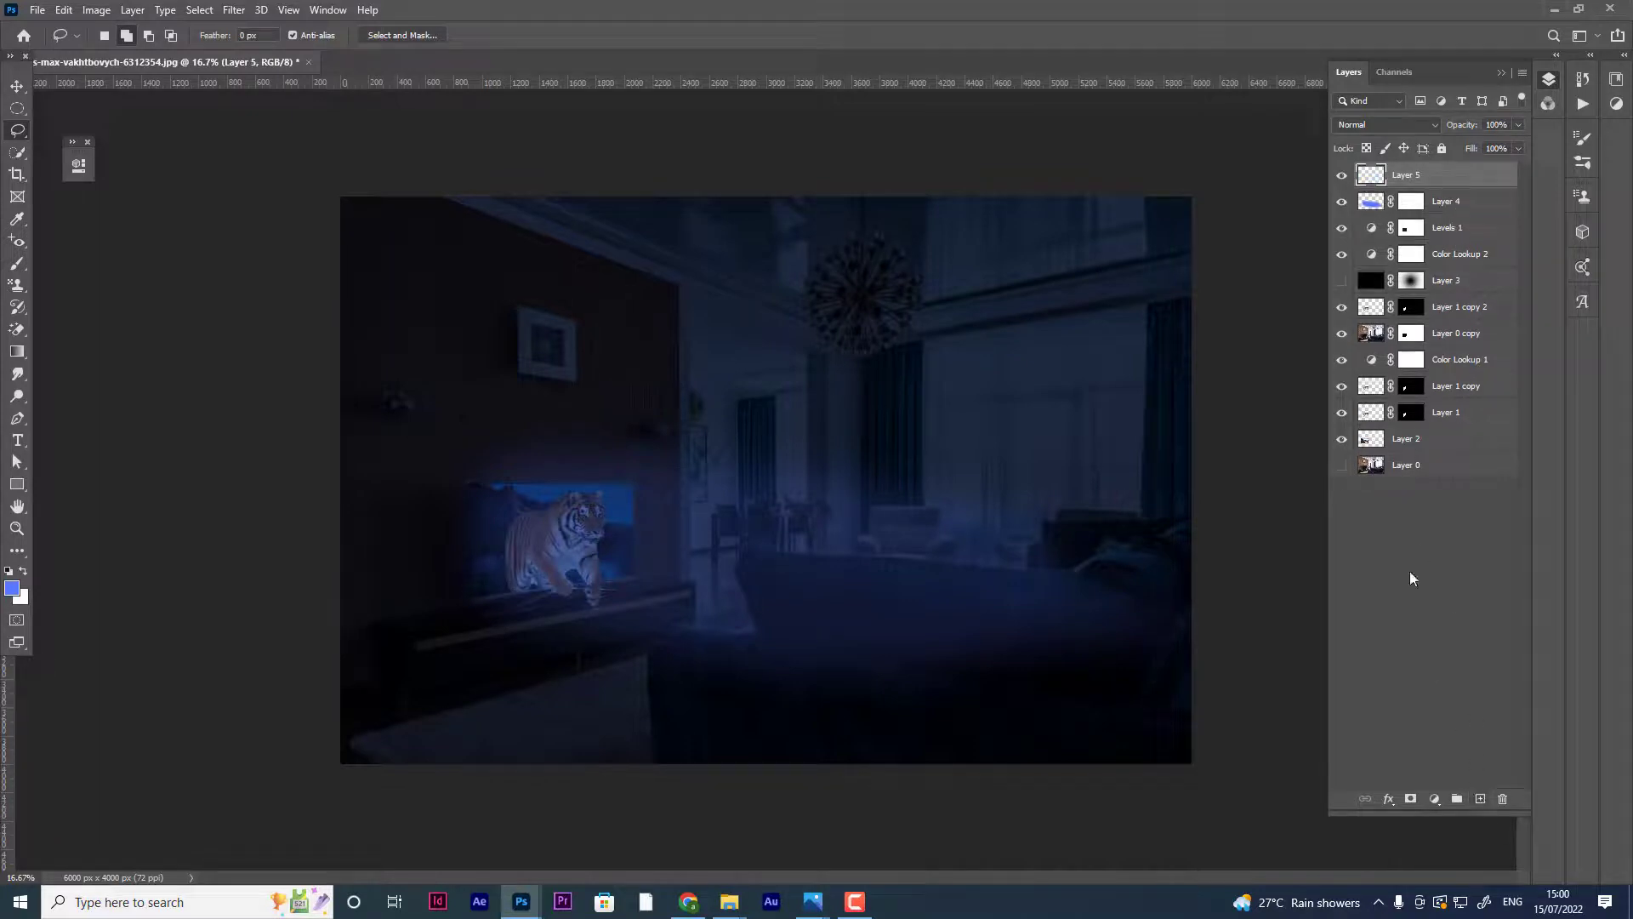
# - Add a Hue/Saturation adjustment layer, undo a trial hue shift to keep Hue 0, and collapse its properties
pyautogui.click(1431, 798)
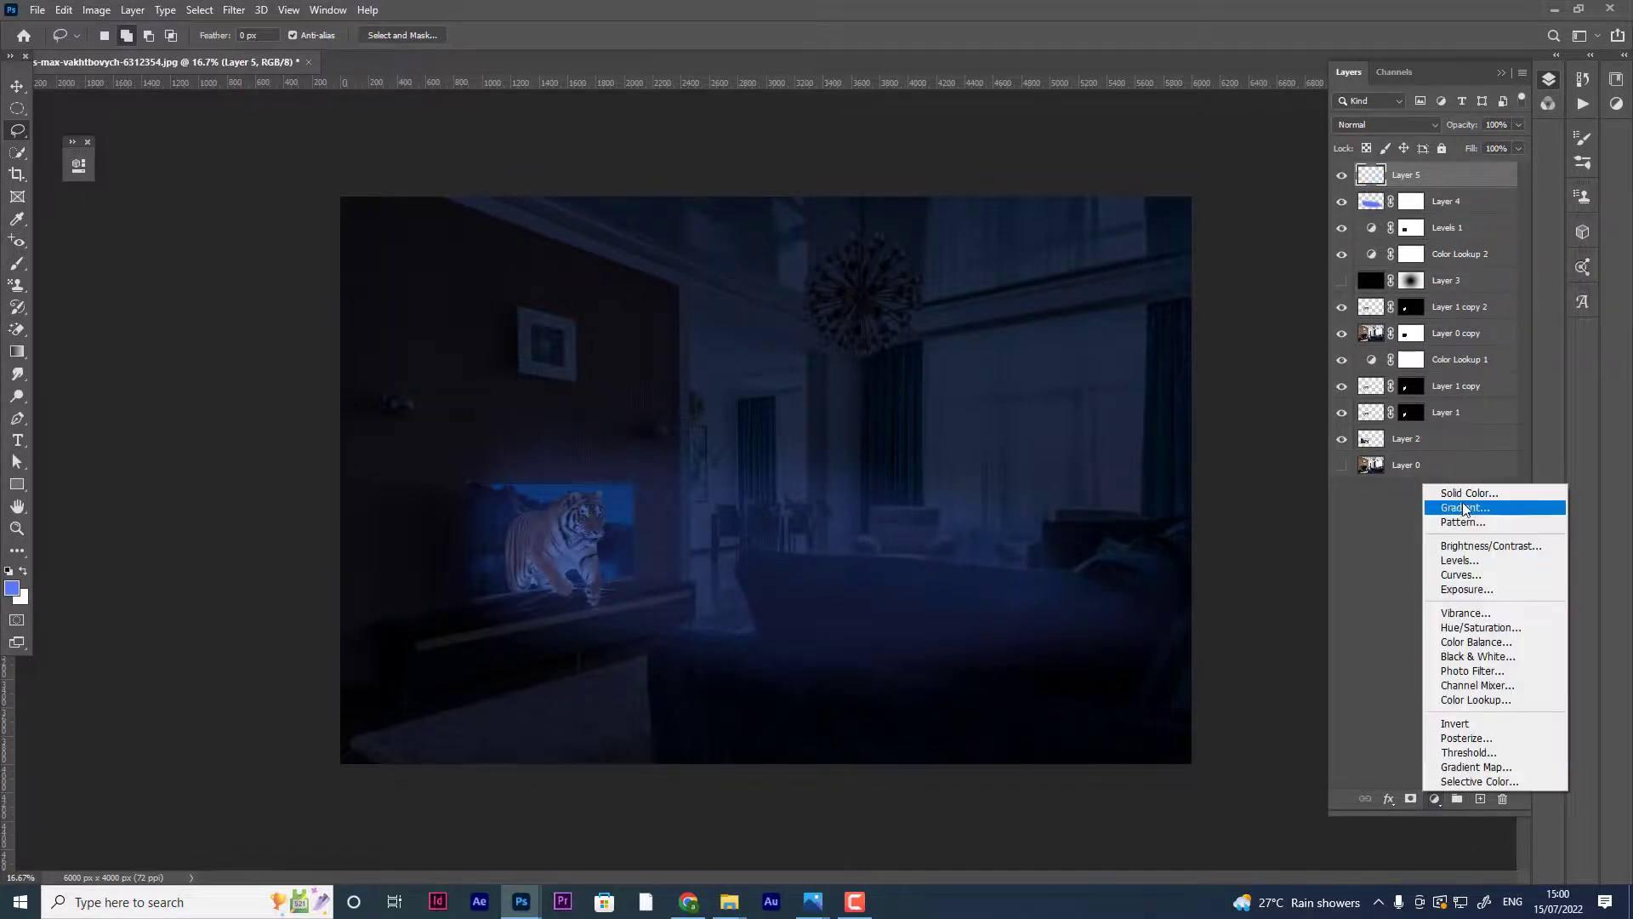
pyautogui.click(1472, 627)
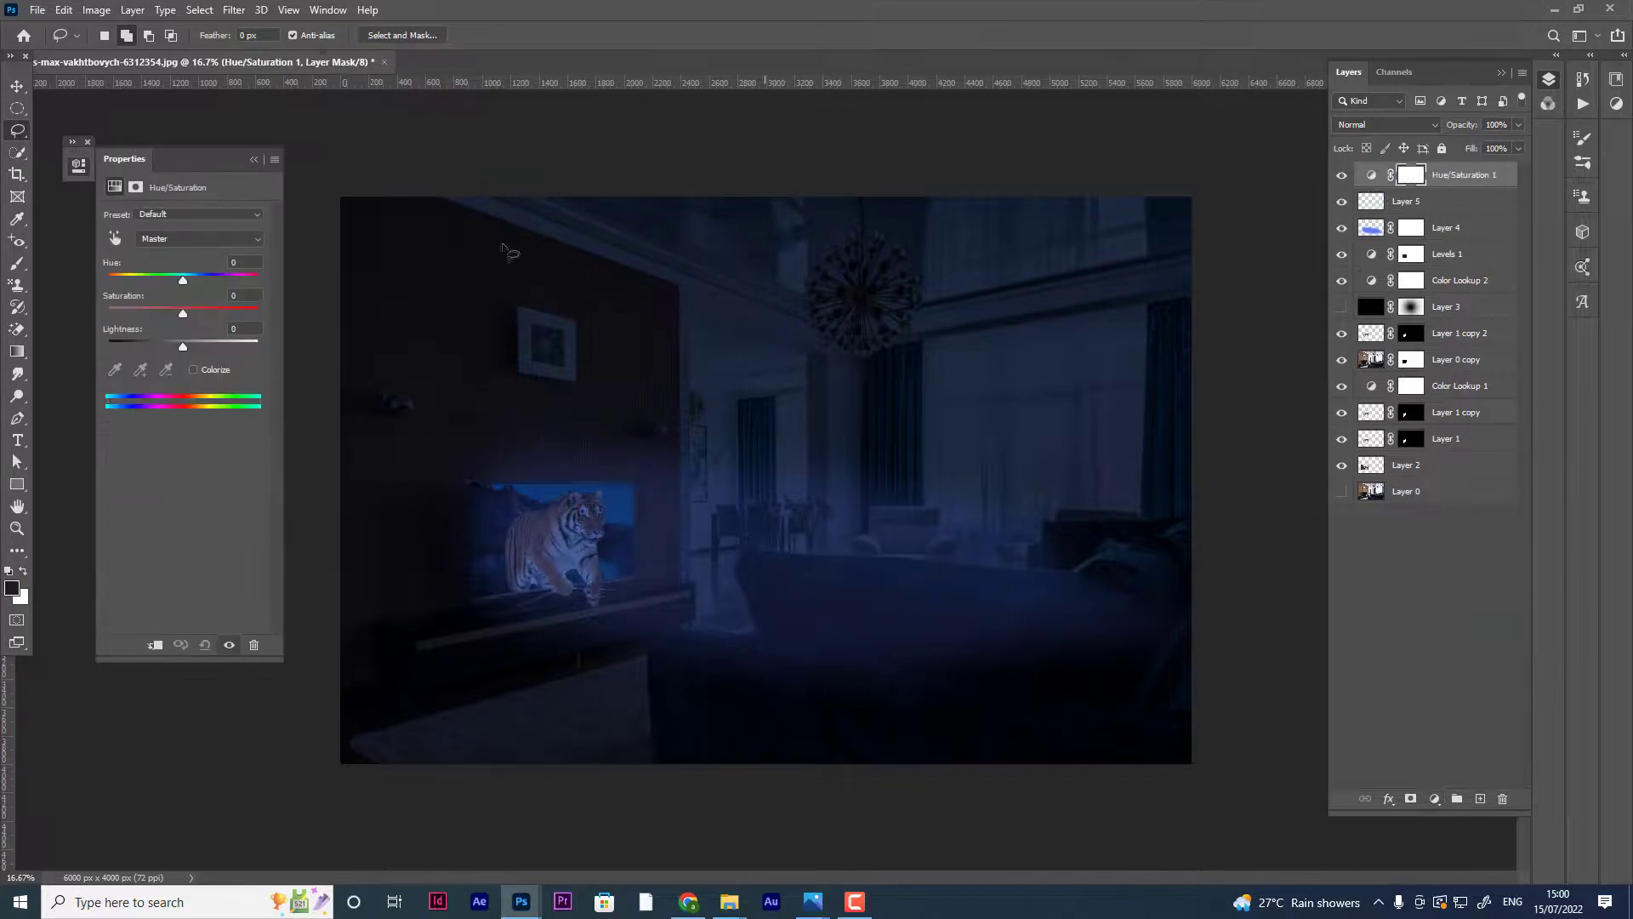
pyautogui.moveTo(185, 288); pyautogui.dragTo(157, 288)
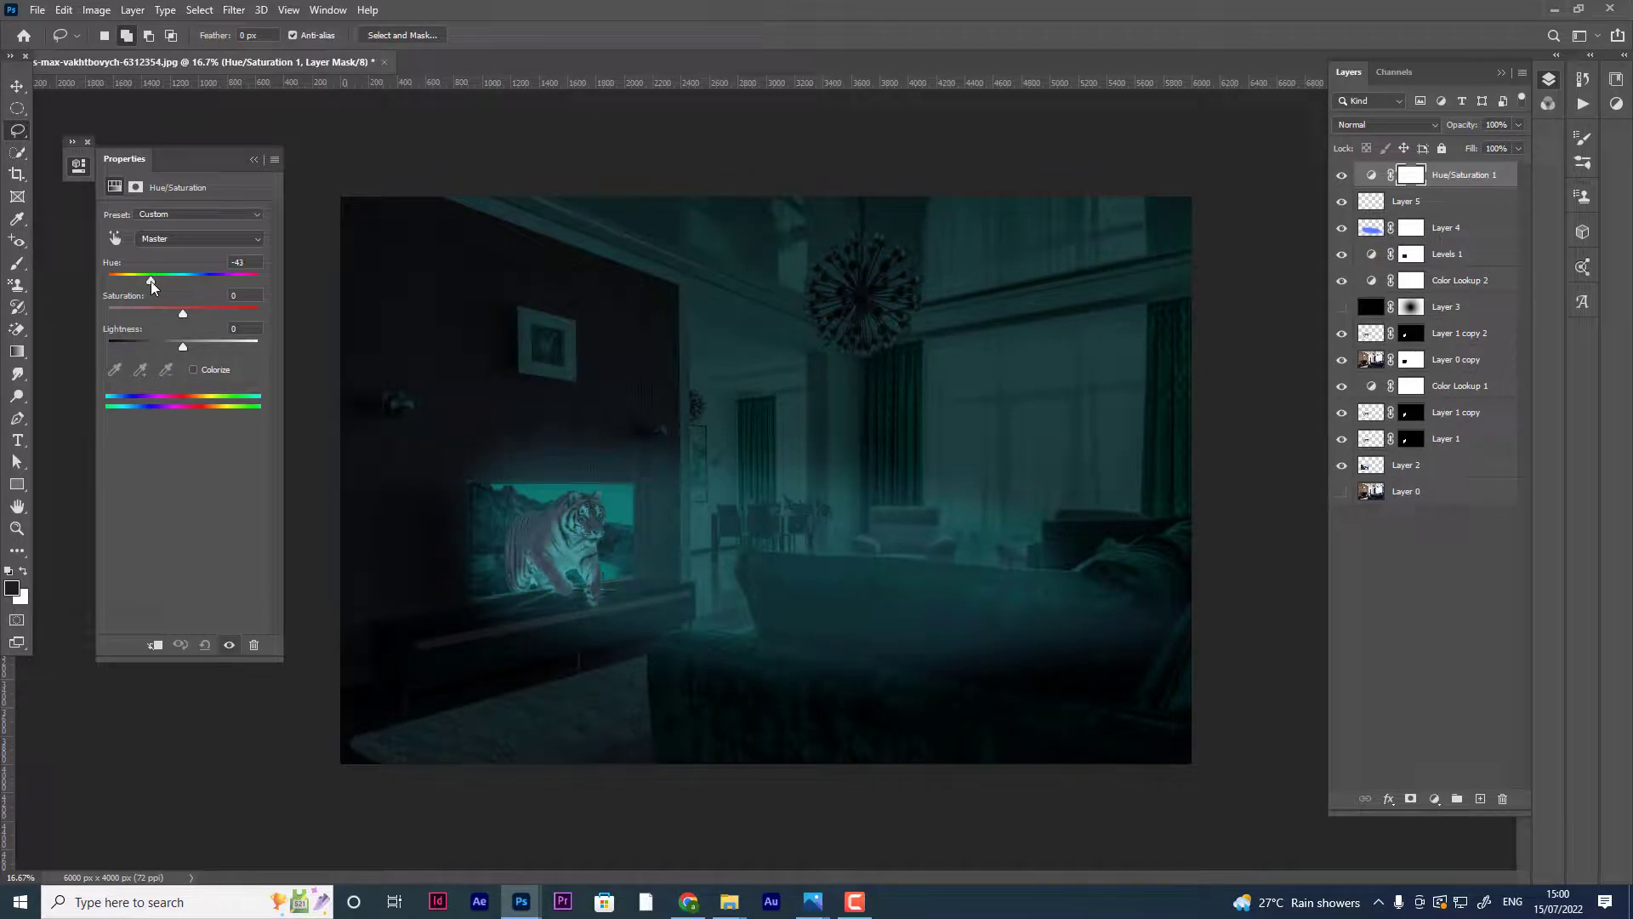
pyautogui.hotkey('ctrl', 'z')
pyautogui.hotkey('ctrl', 'z')
pyautogui.hotkey('ctrl', 'z')
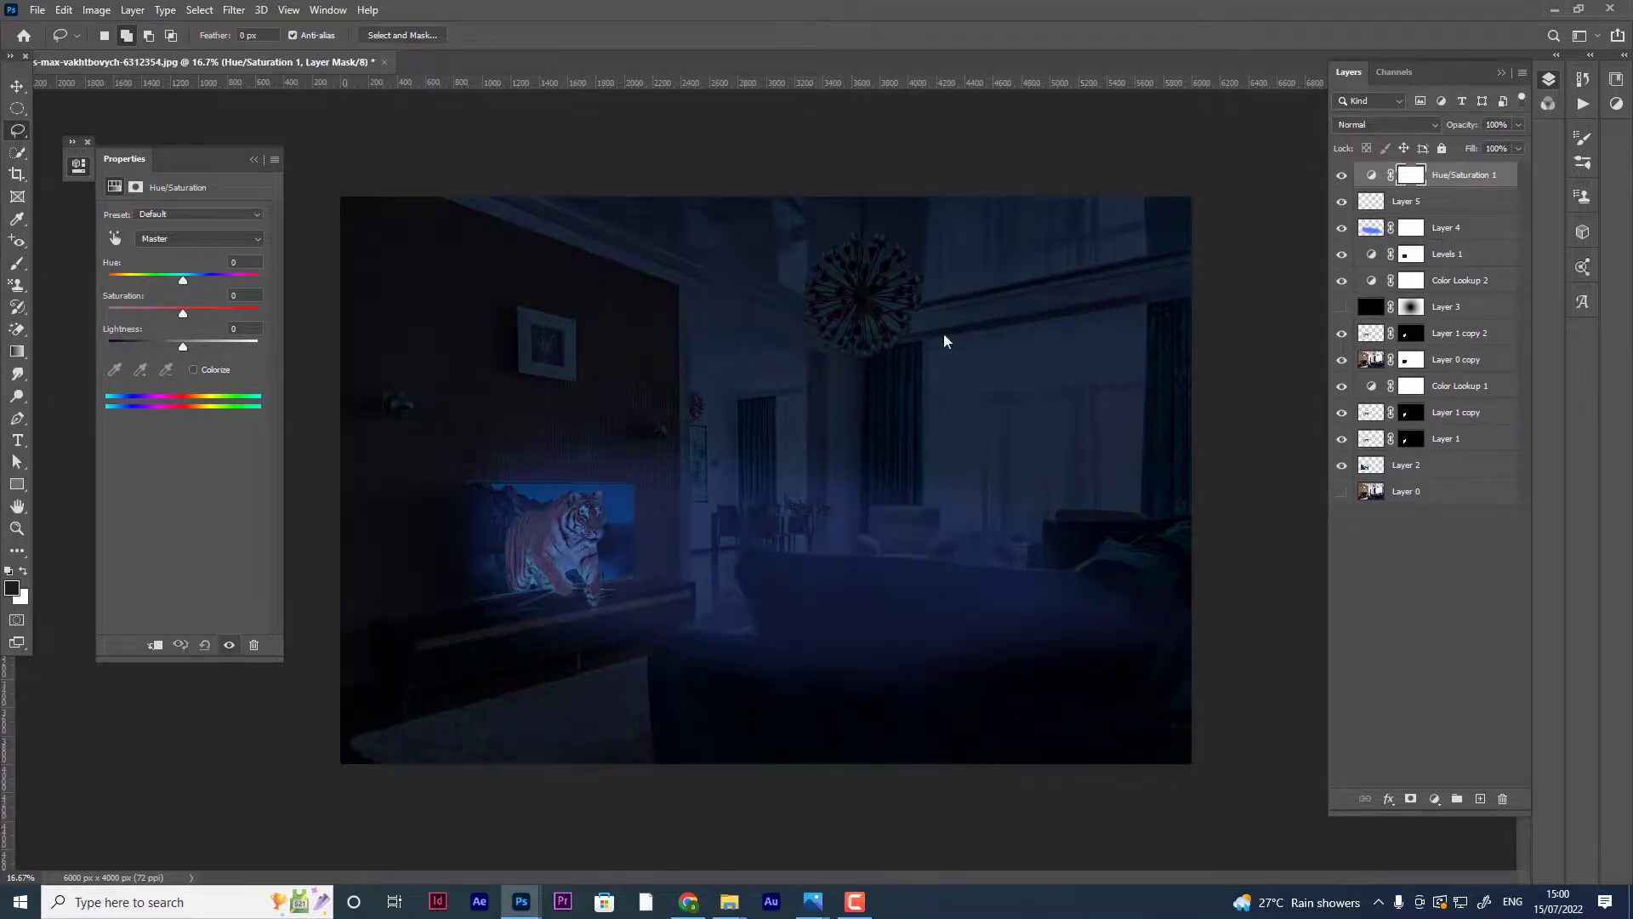
pyautogui.click(255, 161)
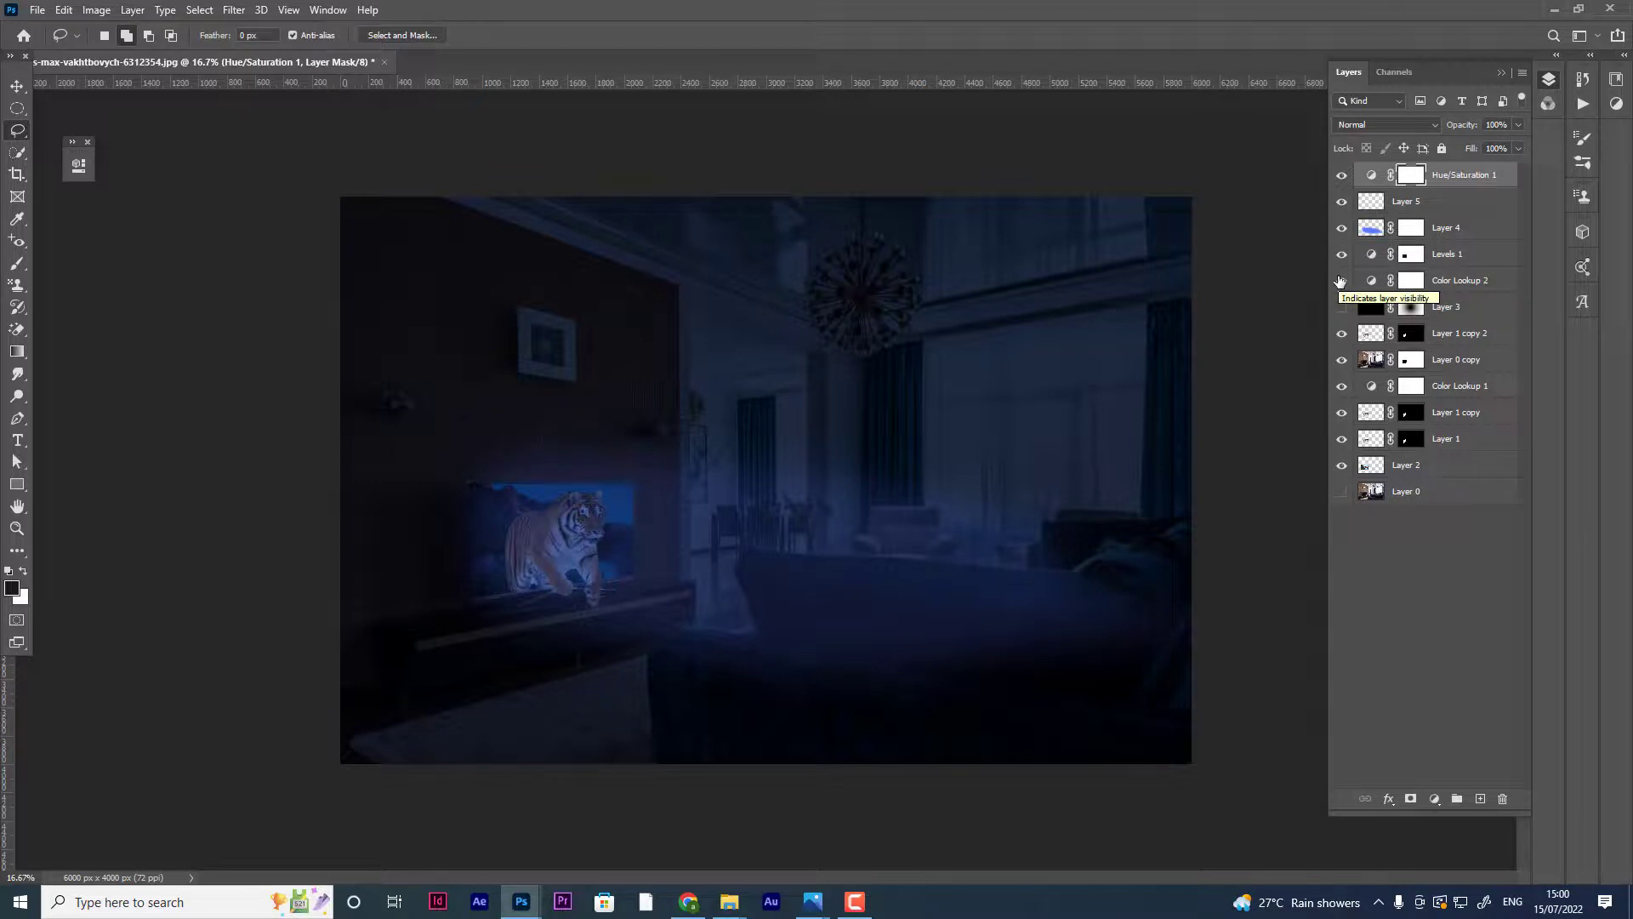
# - Show Layer 4 again, fill a lassoed TV-to-room area with blue fog, and deselect
pyautogui.click(1371, 228)
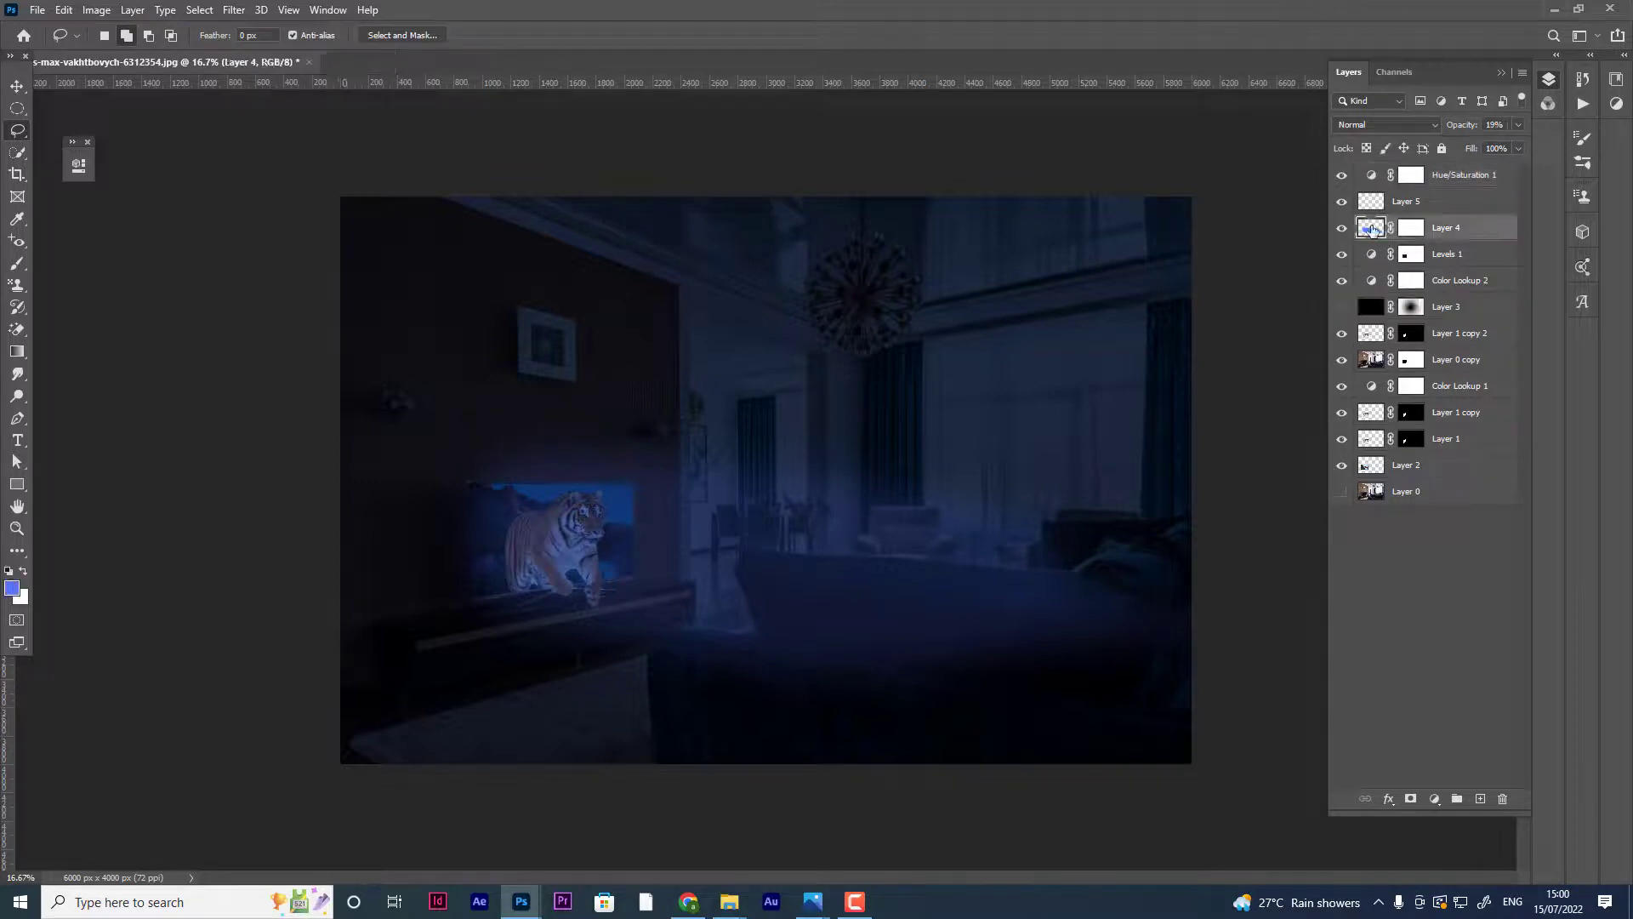
pyautogui.click(1342, 228)
pyautogui.hotkey('alt', 'BackSpace')
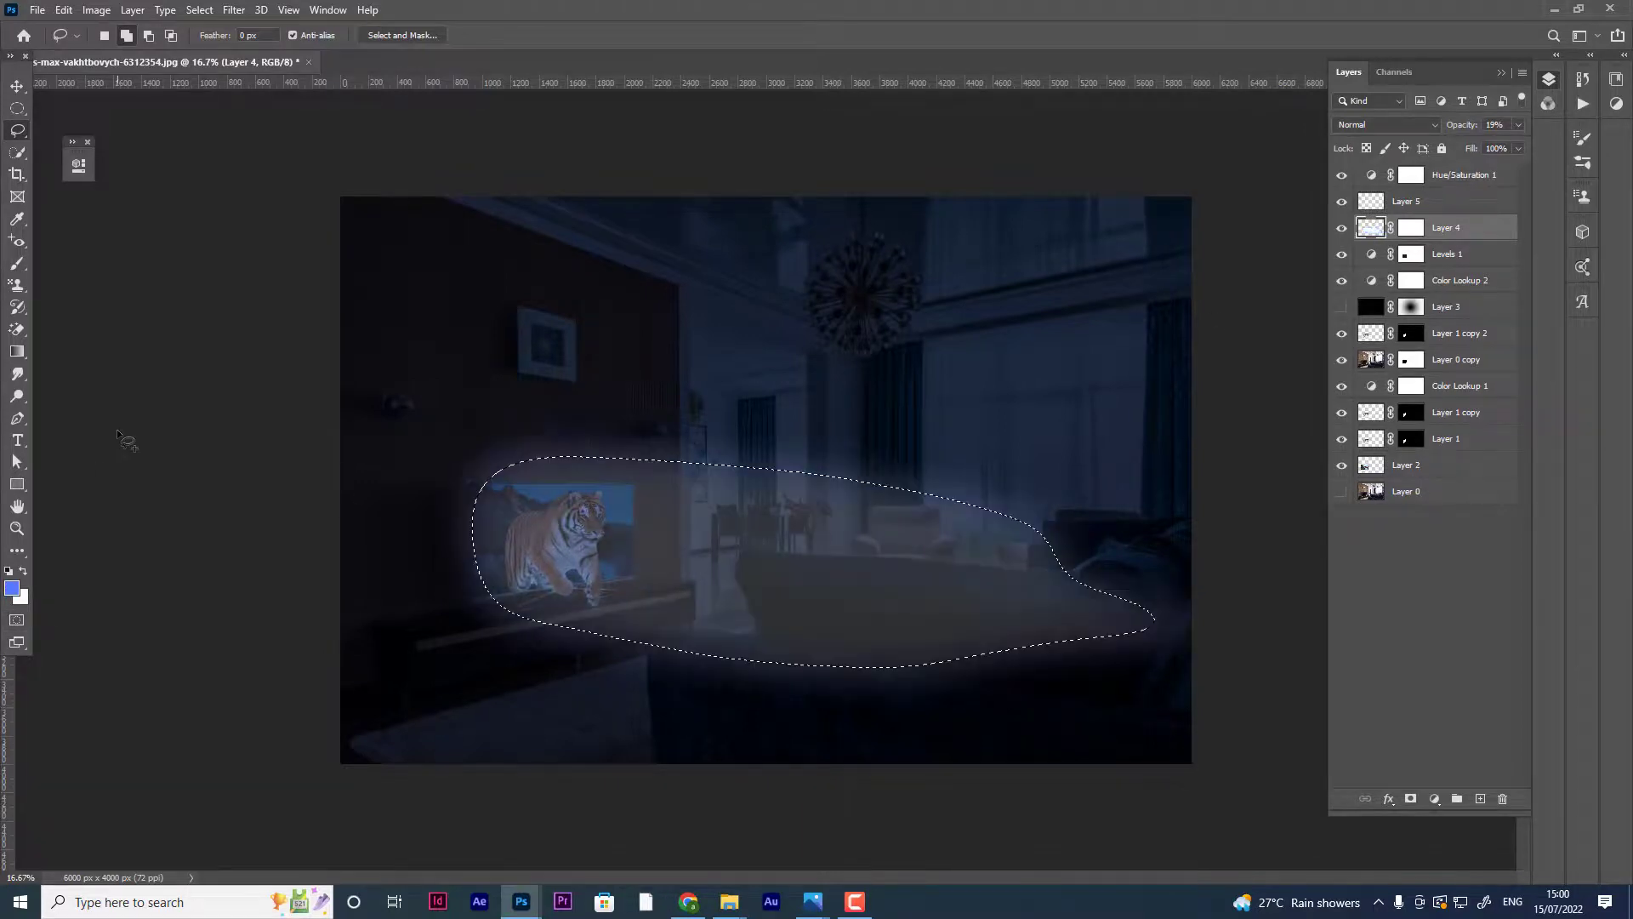
pyautogui.hotkey('ctrl', 'd')
pyautogui.click(1410, 228)
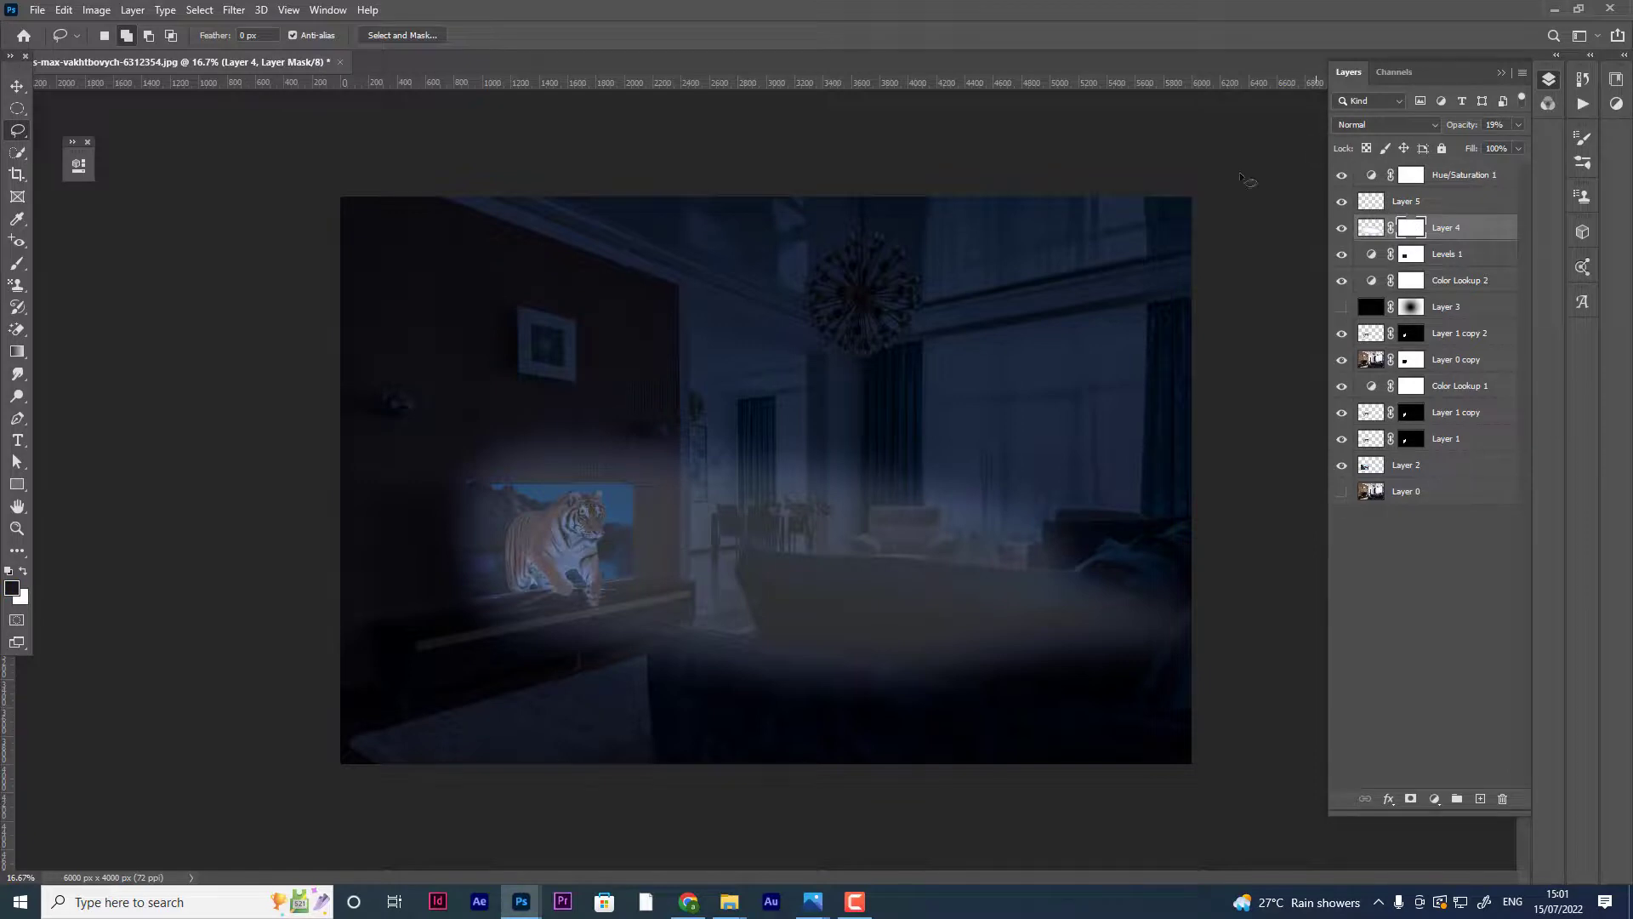
# - Paint black on Layer 4's mask over the sofa and floor, then restore some fog near the TV stand in white
pyautogui.press('b')
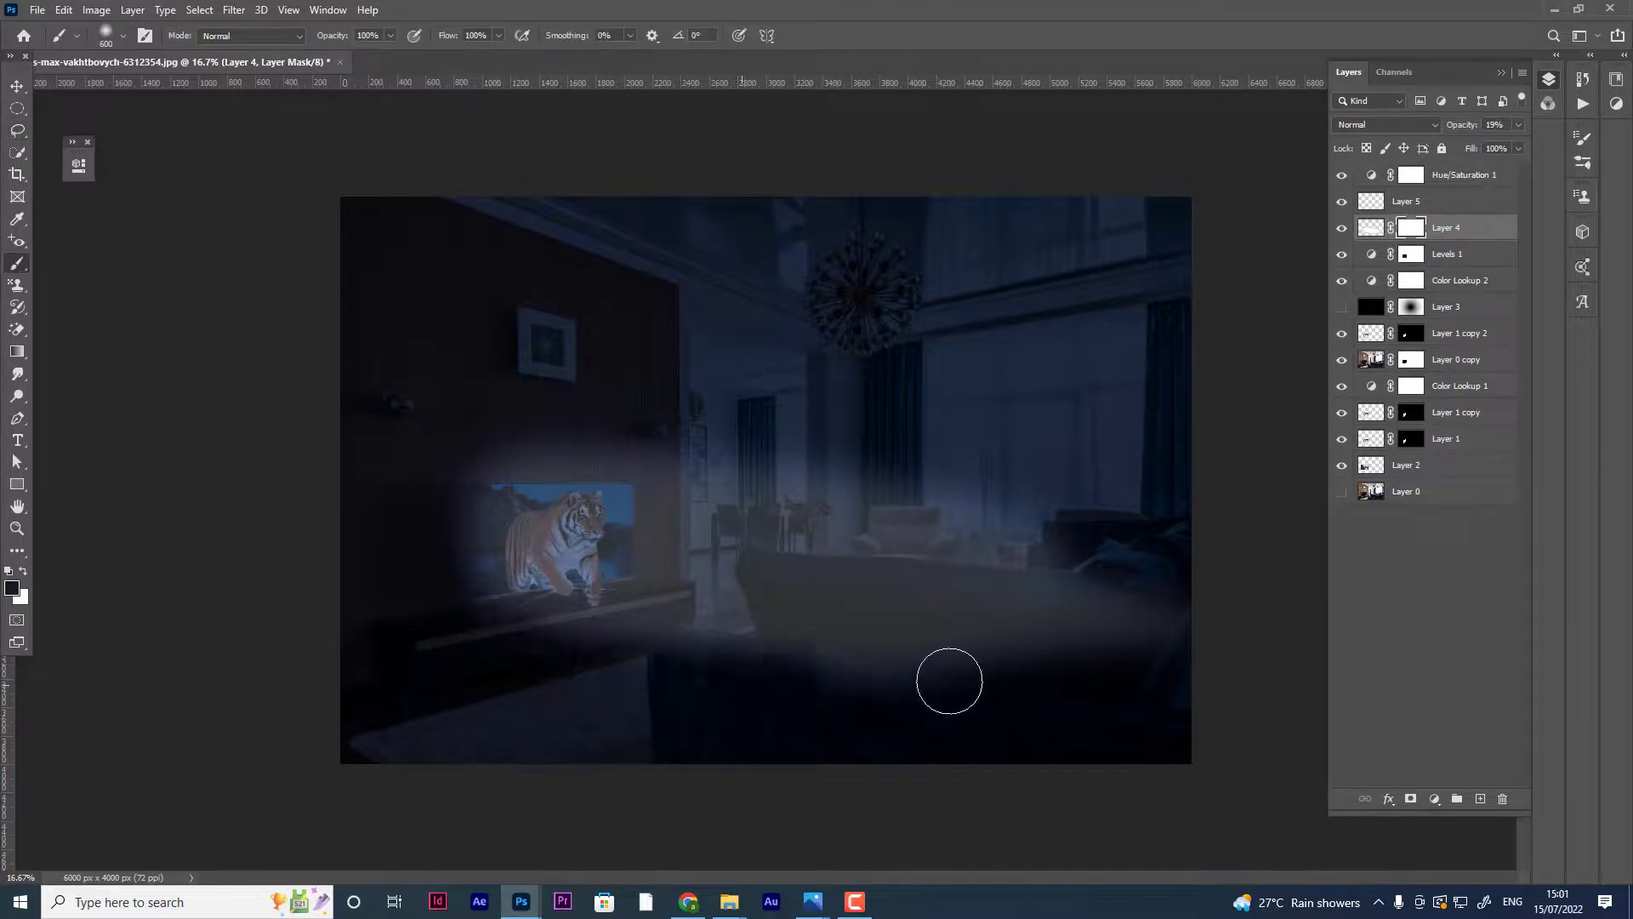
pyautogui.moveTo(949, 681); pyautogui.dragTo(634, 649)
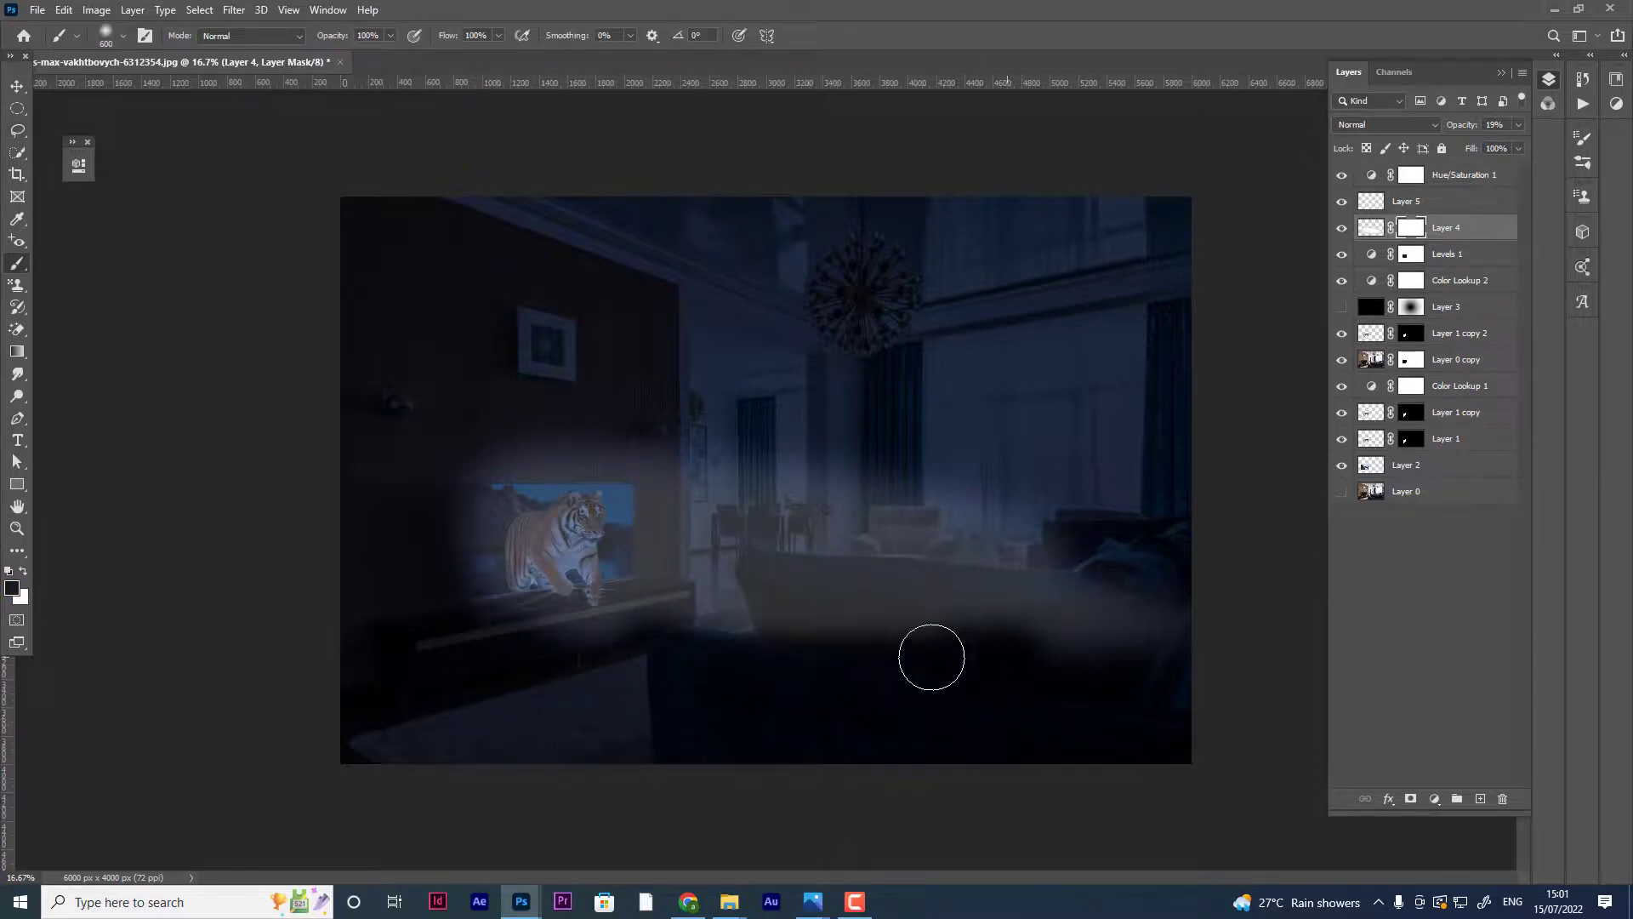
pyautogui.moveTo(931, 657)
pyautogui.mouseDown()
pyautogui.moveTo(1131, 630)
pyautogui.moveTo(889, 652)
pyautogui.moveTo(1130, 609)
pyautogui.moveTo(941, 656)
pyautogui.moveTo(767, 598)
pyautogui.moveTo(1027, 620)
pyautogui.moveTo(770, 591)
pyautogui.moveTo(722, 664)
pyautogui.moveTo(798, 705)
pyautogui.moveTo(1057, 729)
pyautogui.moveTo(1166, 689)
pyautogui.moveTo(1094, 656)
pyautogui.moveTo(1091, 610)
pyautogui.moveTo(758, 572)
pyautogui.moveTo(1086, 613)
pyautogui.moveTo(853, 590)
pyautogui.moveTo(694, 725)
pyautogui.mouseUp()
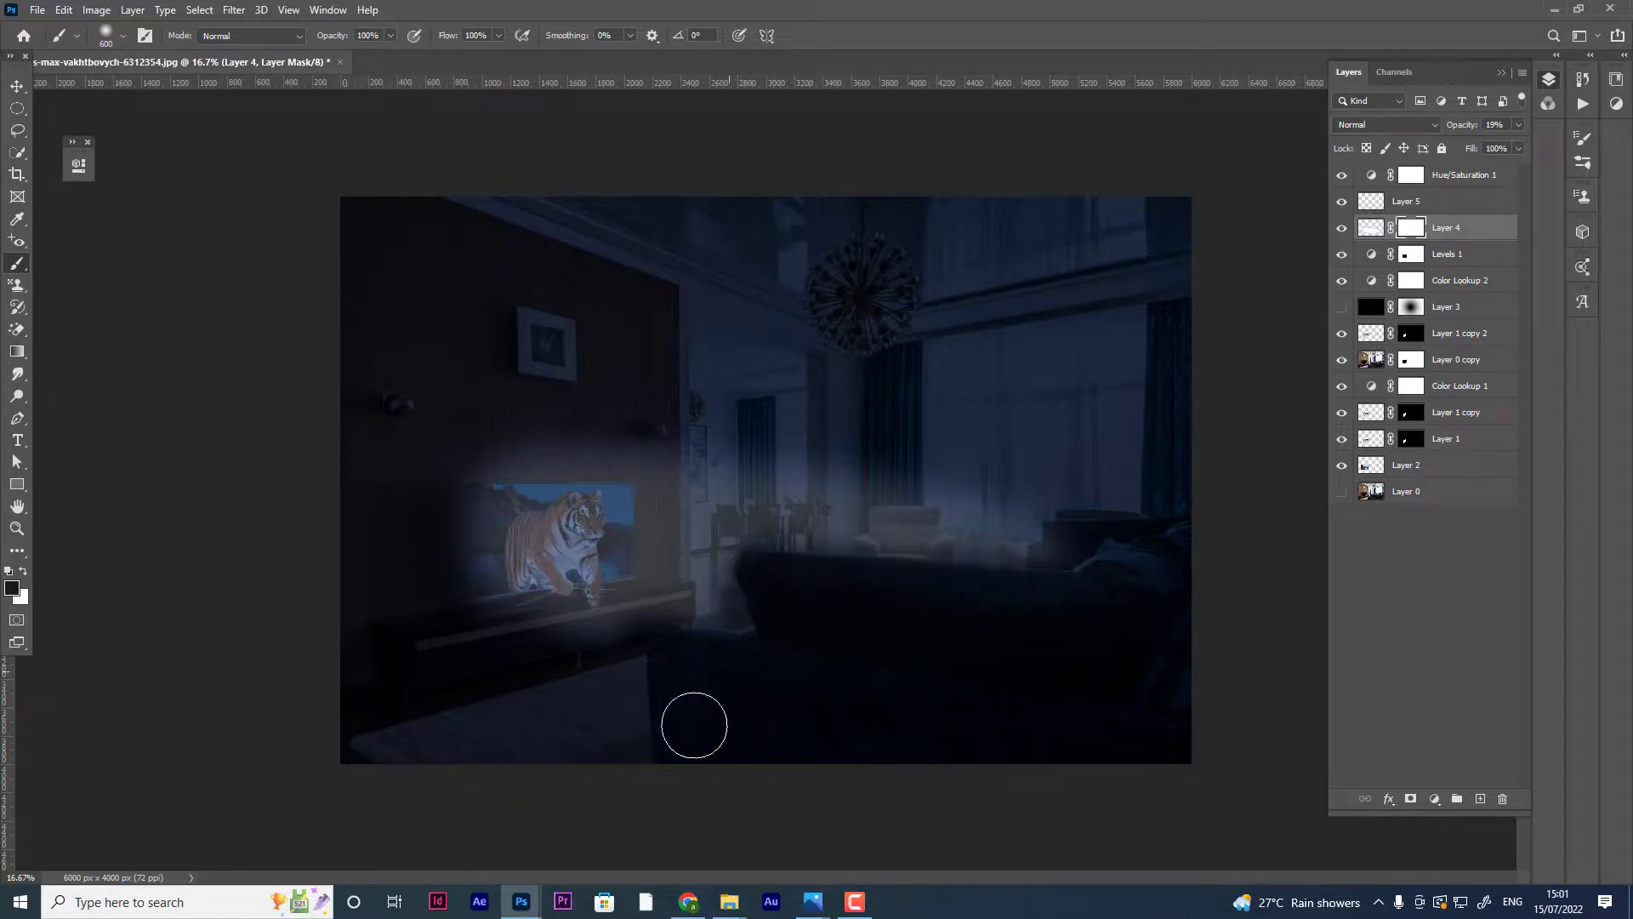
pyautogui.press('x')
pyautogui.moveTo(620, 613)
pyautogui.mouseDown()
pyautogui.moveTo(643, 615)
pyautogui.moveTo(572, 655)
pyautogui.mouseUp()
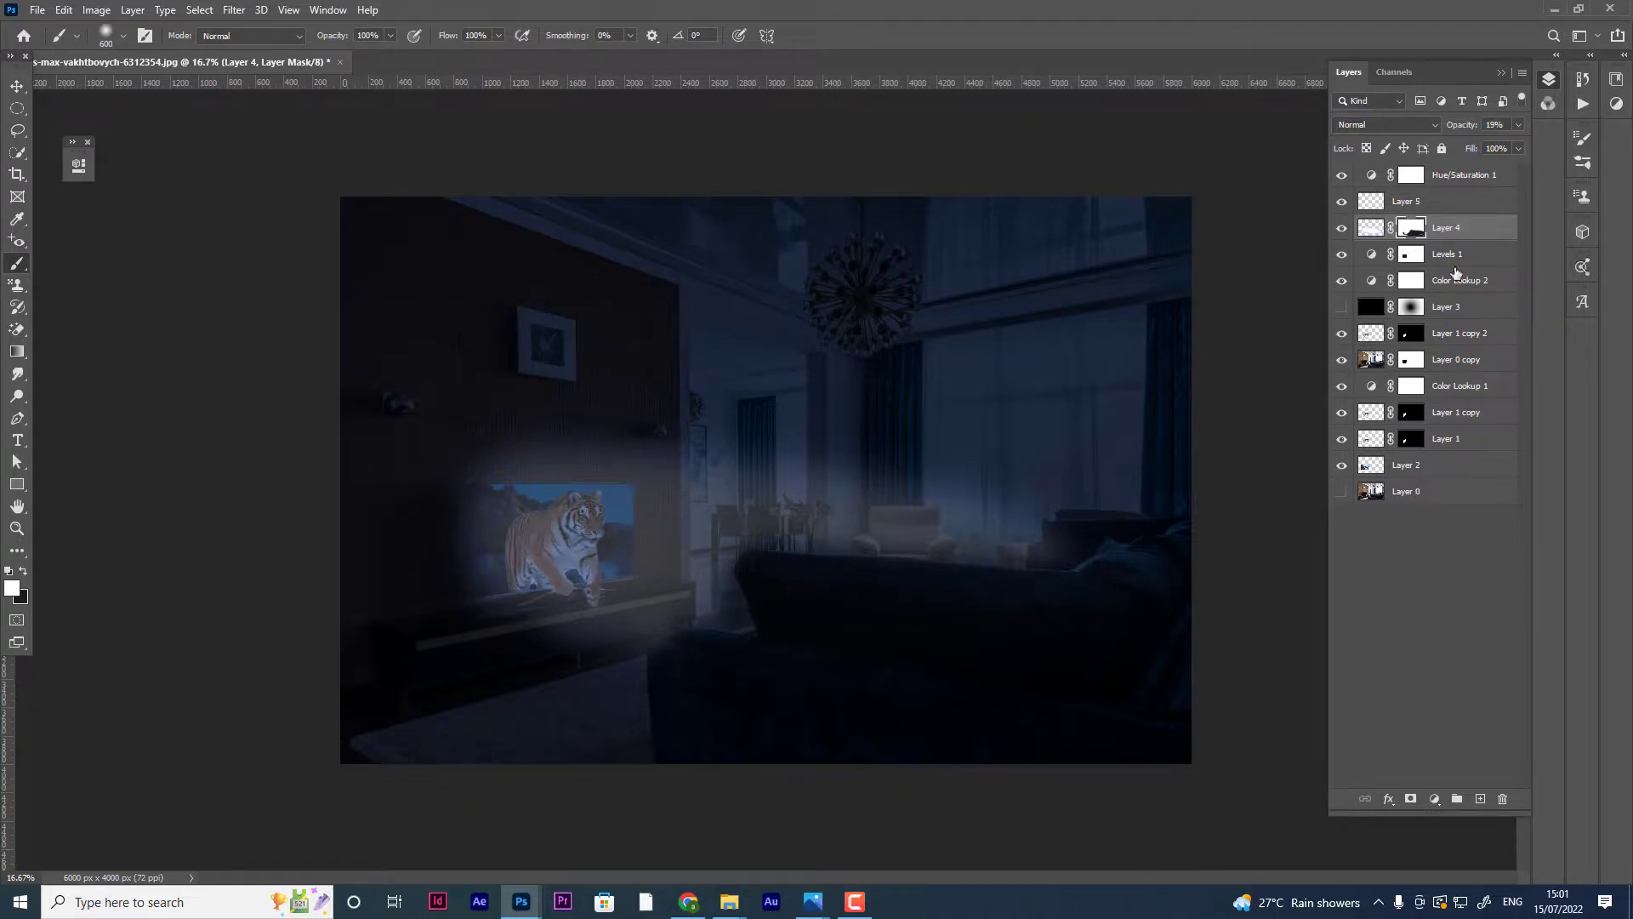
# - Add a Color Lookup adjustment clipped to the tiger layer Layer 1 copy 2
pyautogui.click(1451, 318)
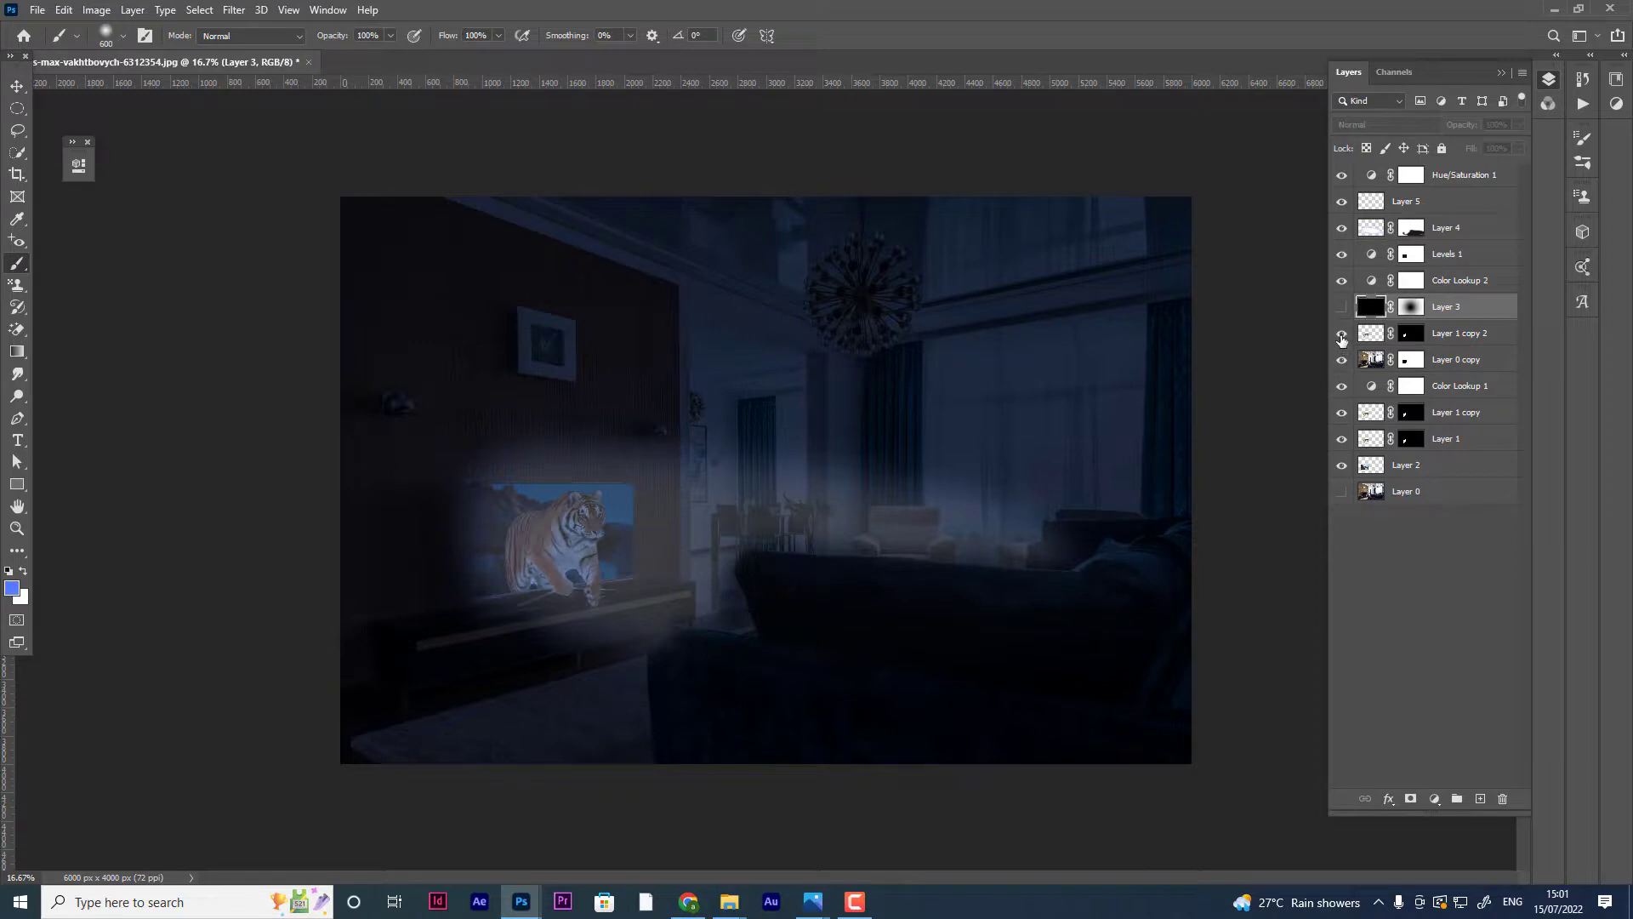
pyautogui.click(1341, 337)
pyautogui.click(1341, 333)
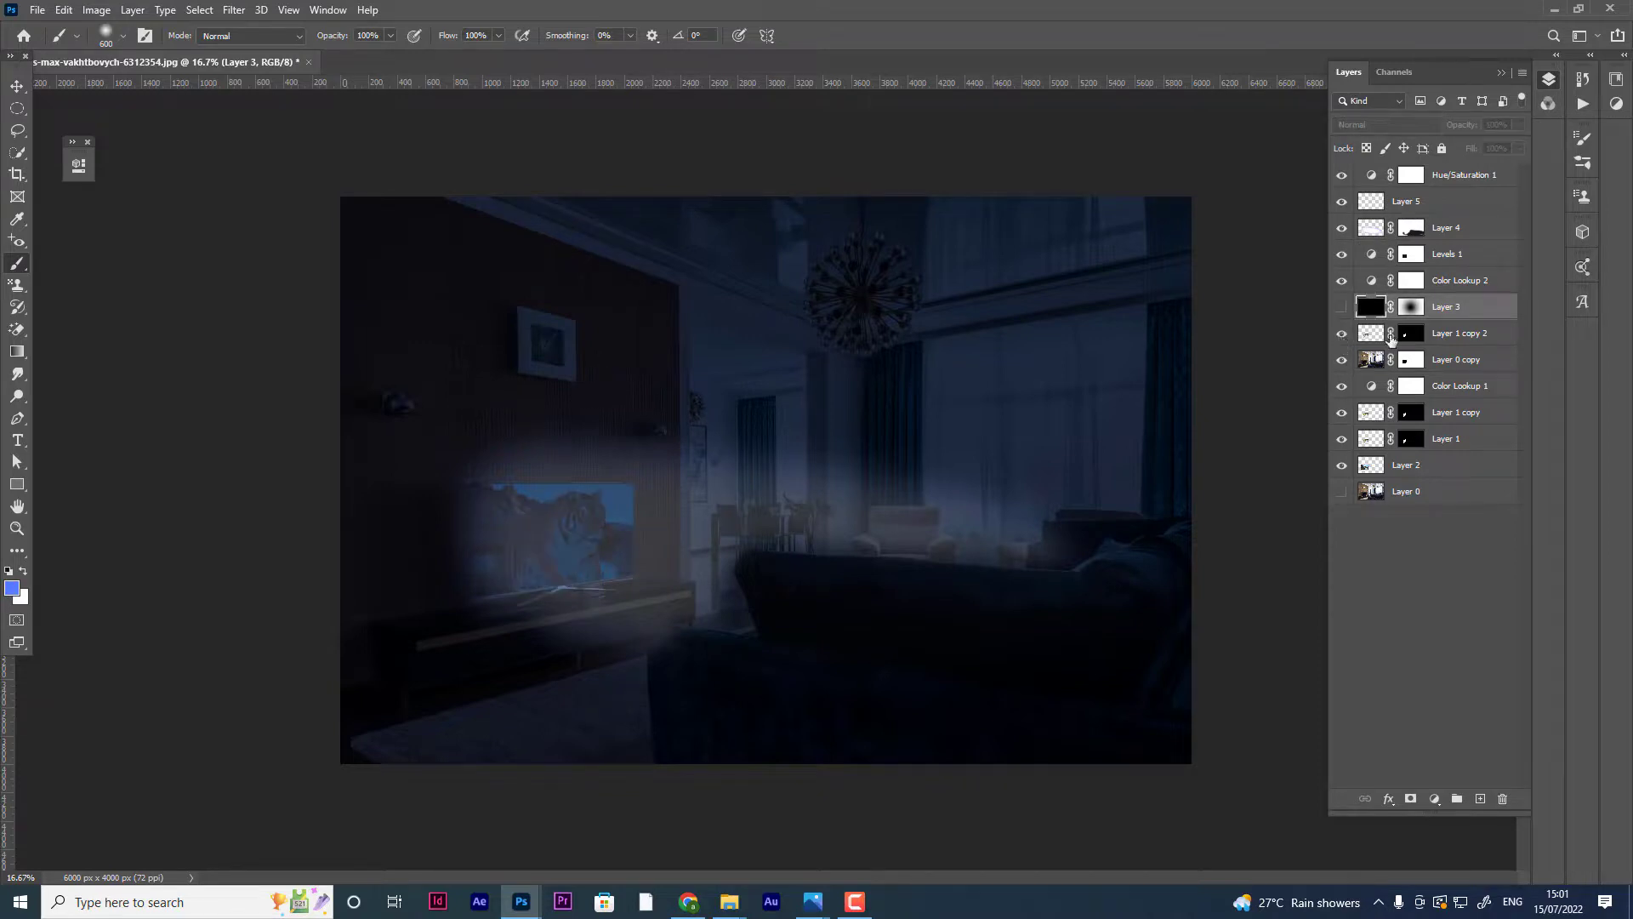
pyautogui.click(1451, 333)
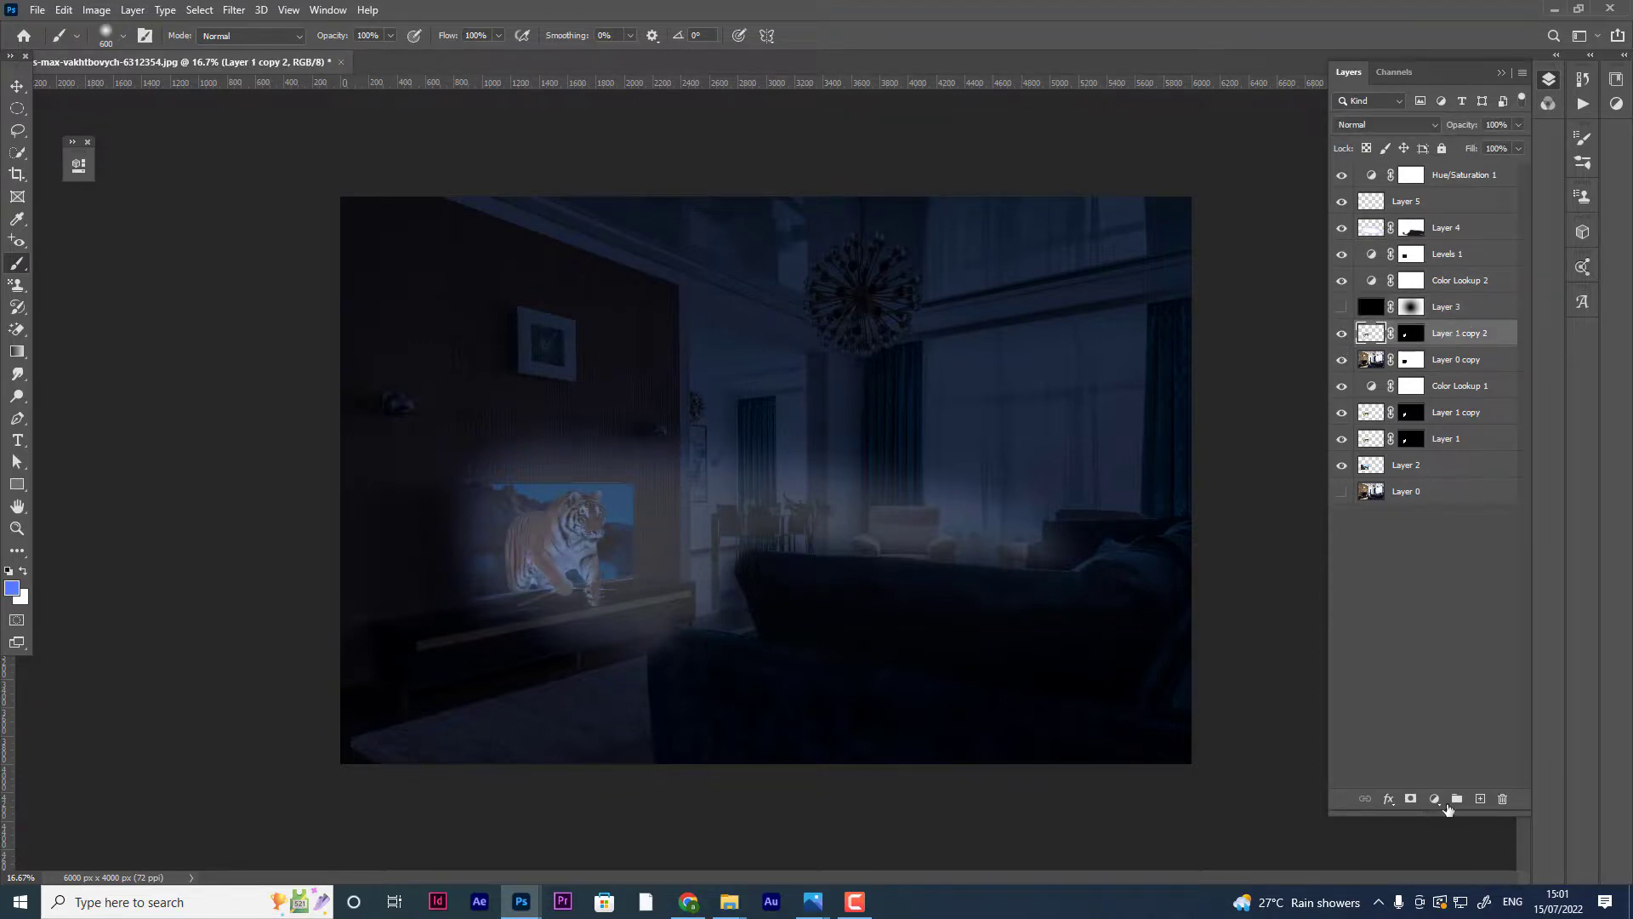
pyautogui.click(1435, 800)
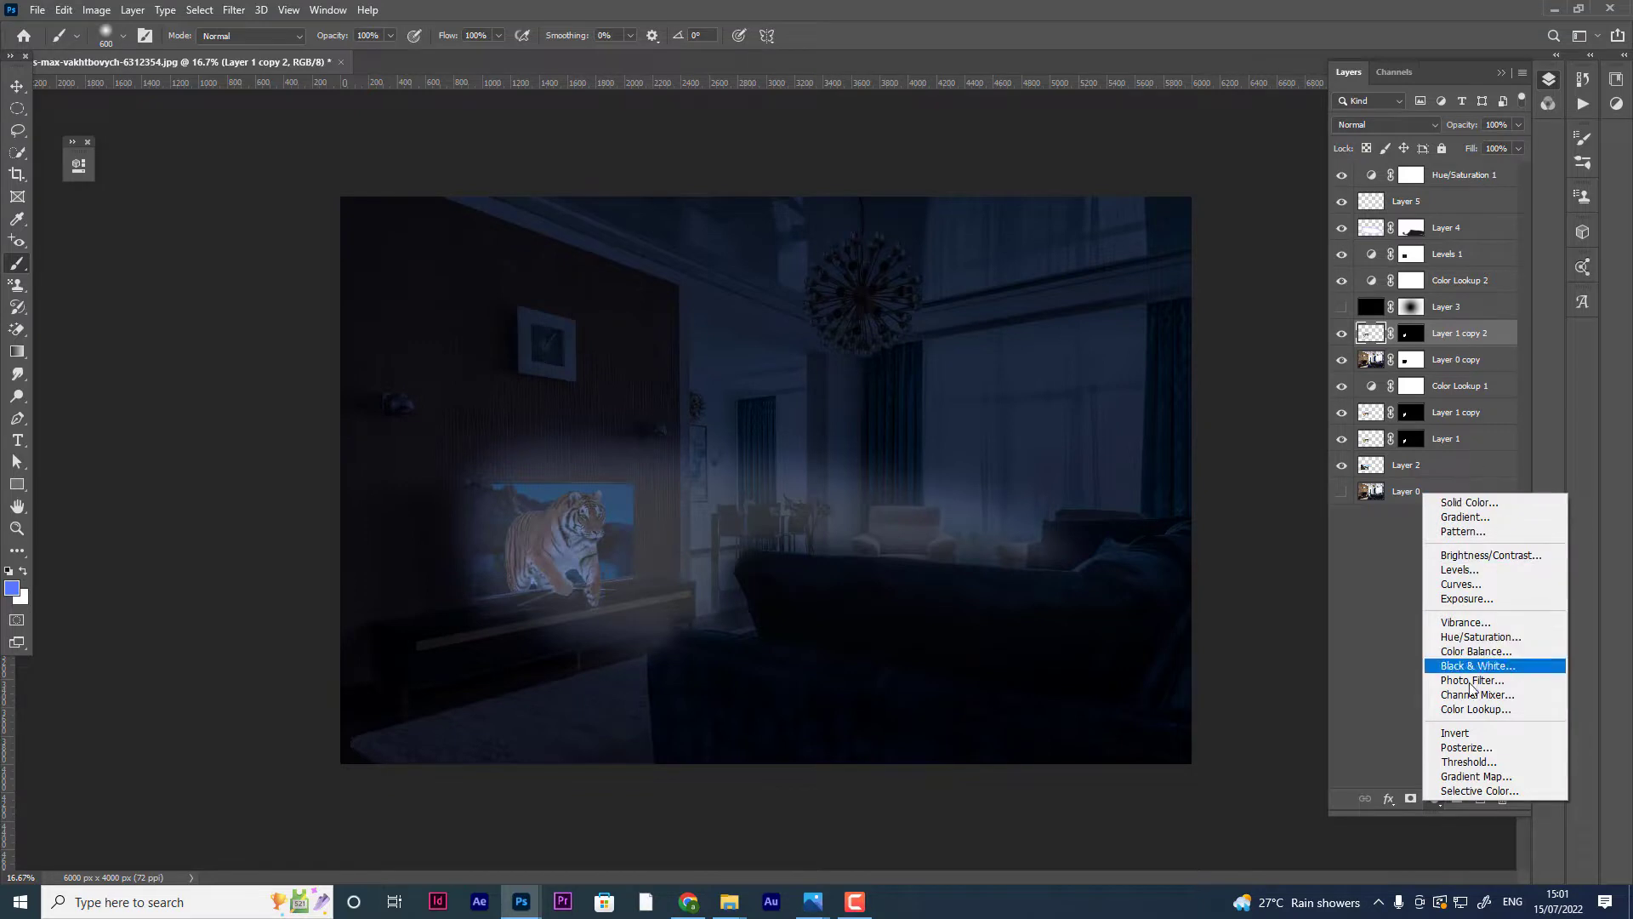
pyautogui.click(1469, 710)
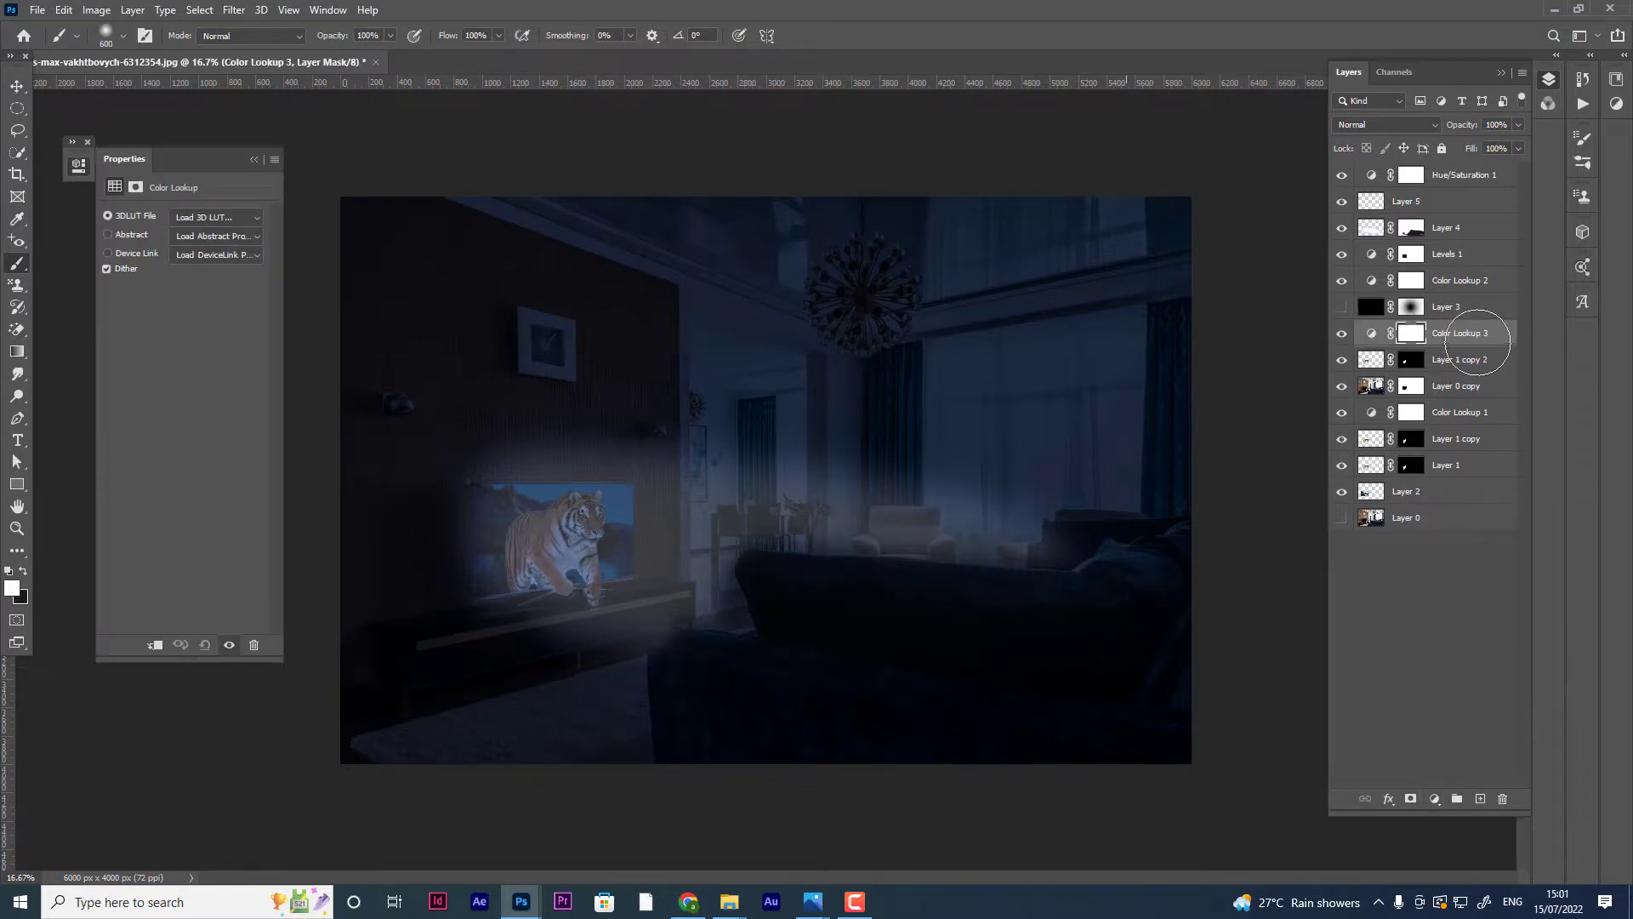
pyautogui.rightClick(1488, 333)
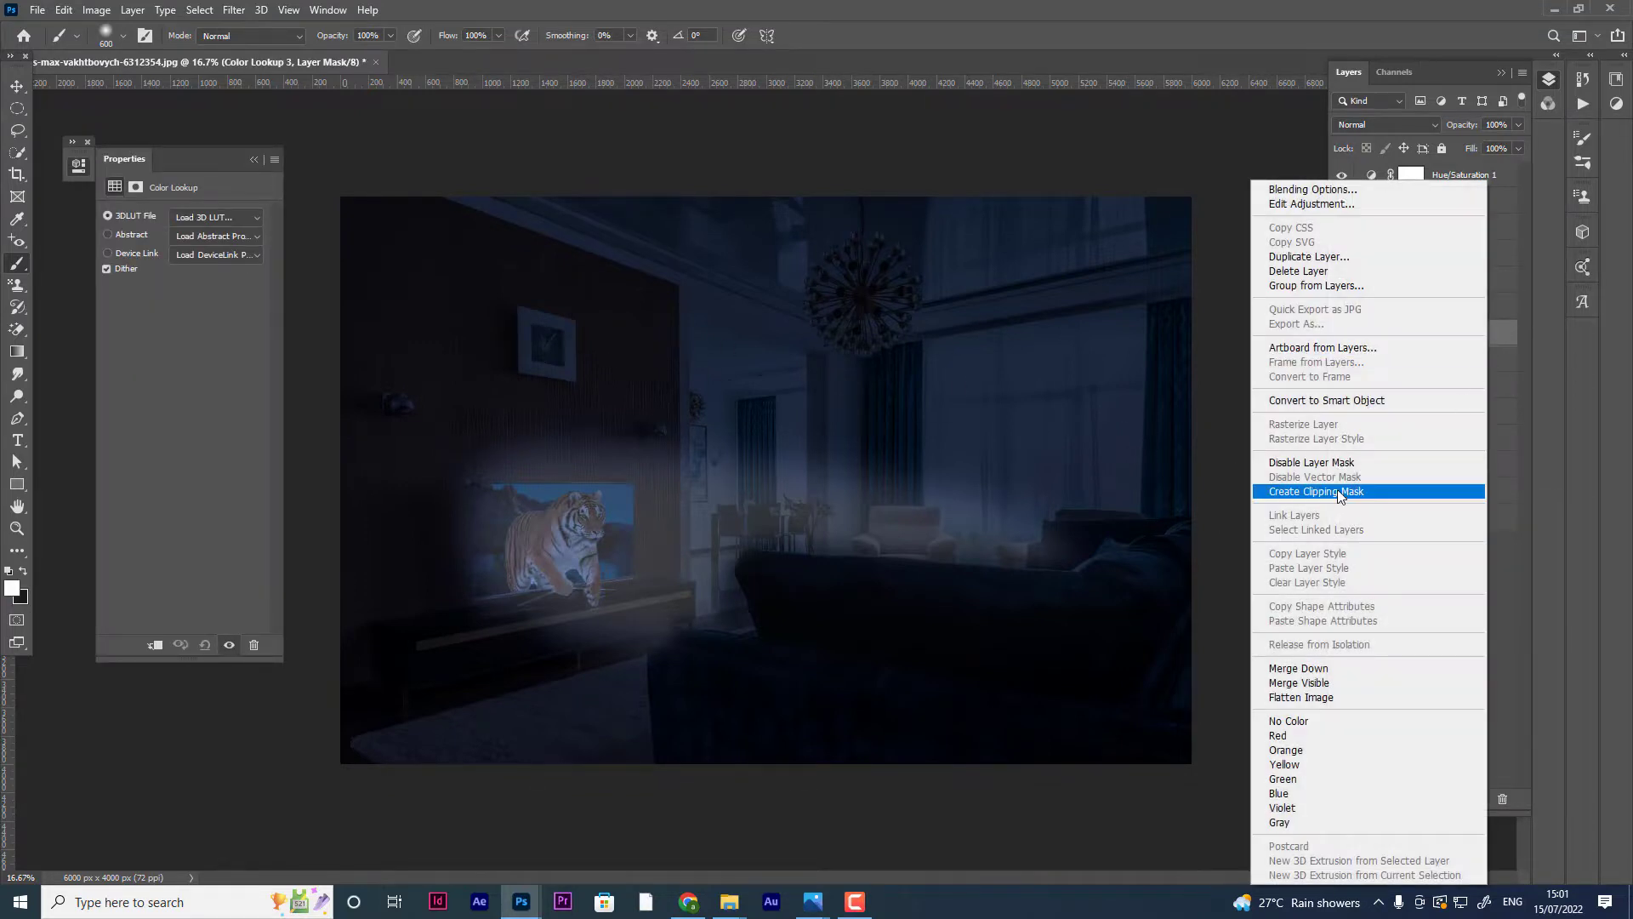
pyautogui.click(1344, 493)
# - Try Moonlight.3DL and Fuji ETERNA 250D, settle on NightFromDay.CUBE, and hide Layer 4
pyautogui.click(208, 218)
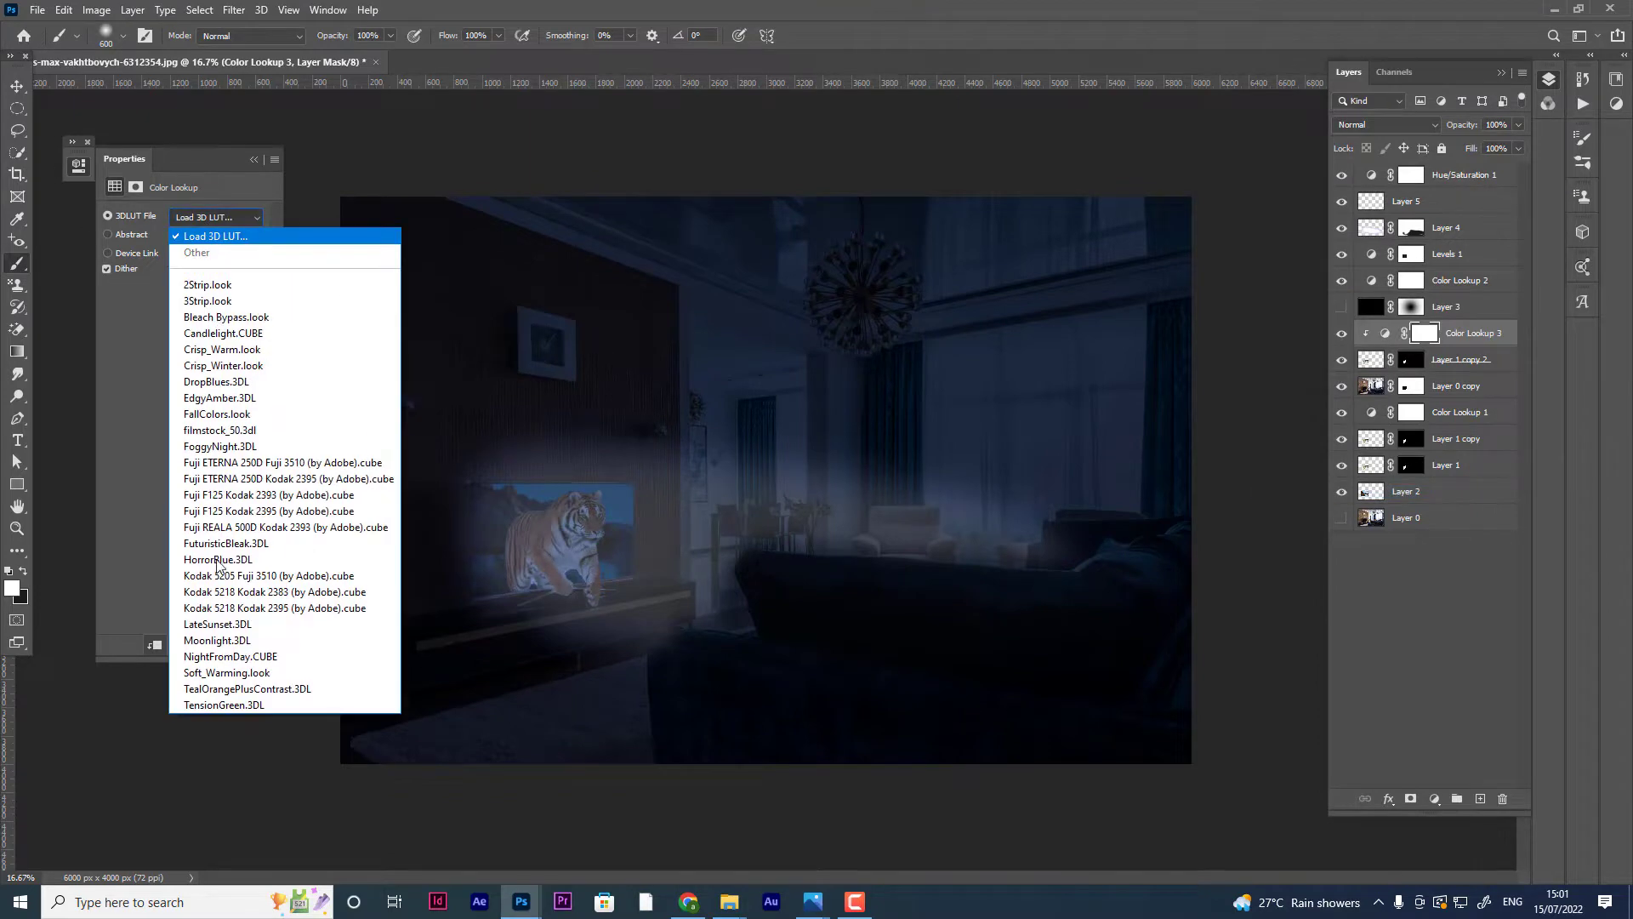
pyautogui.click(204, 634)
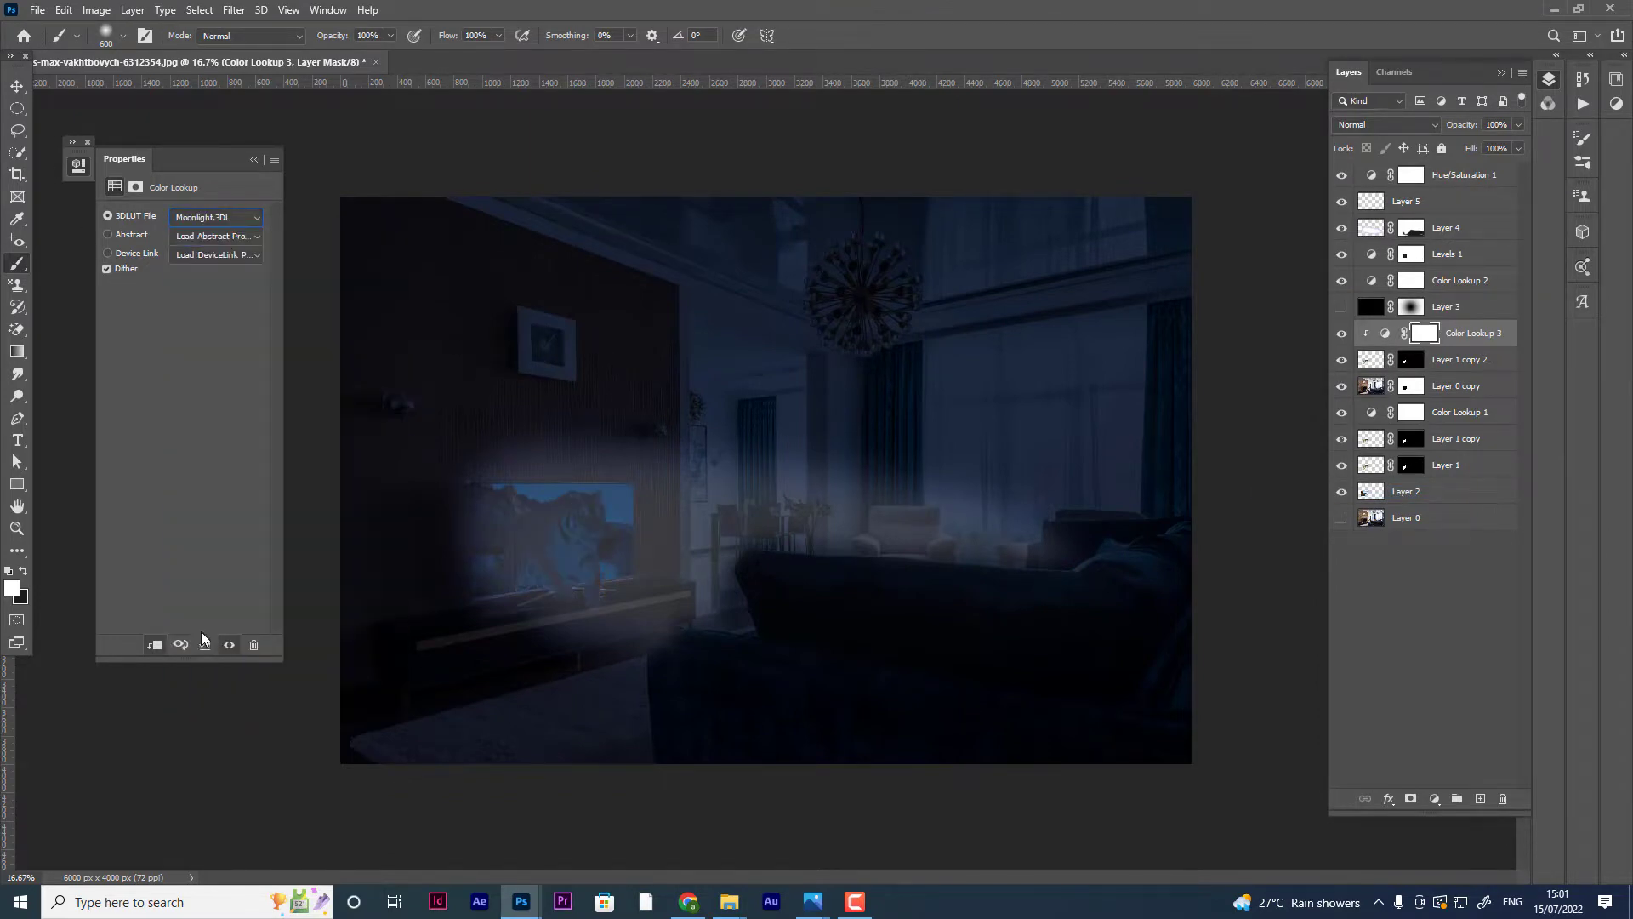
pyautogui.click(195, 219)
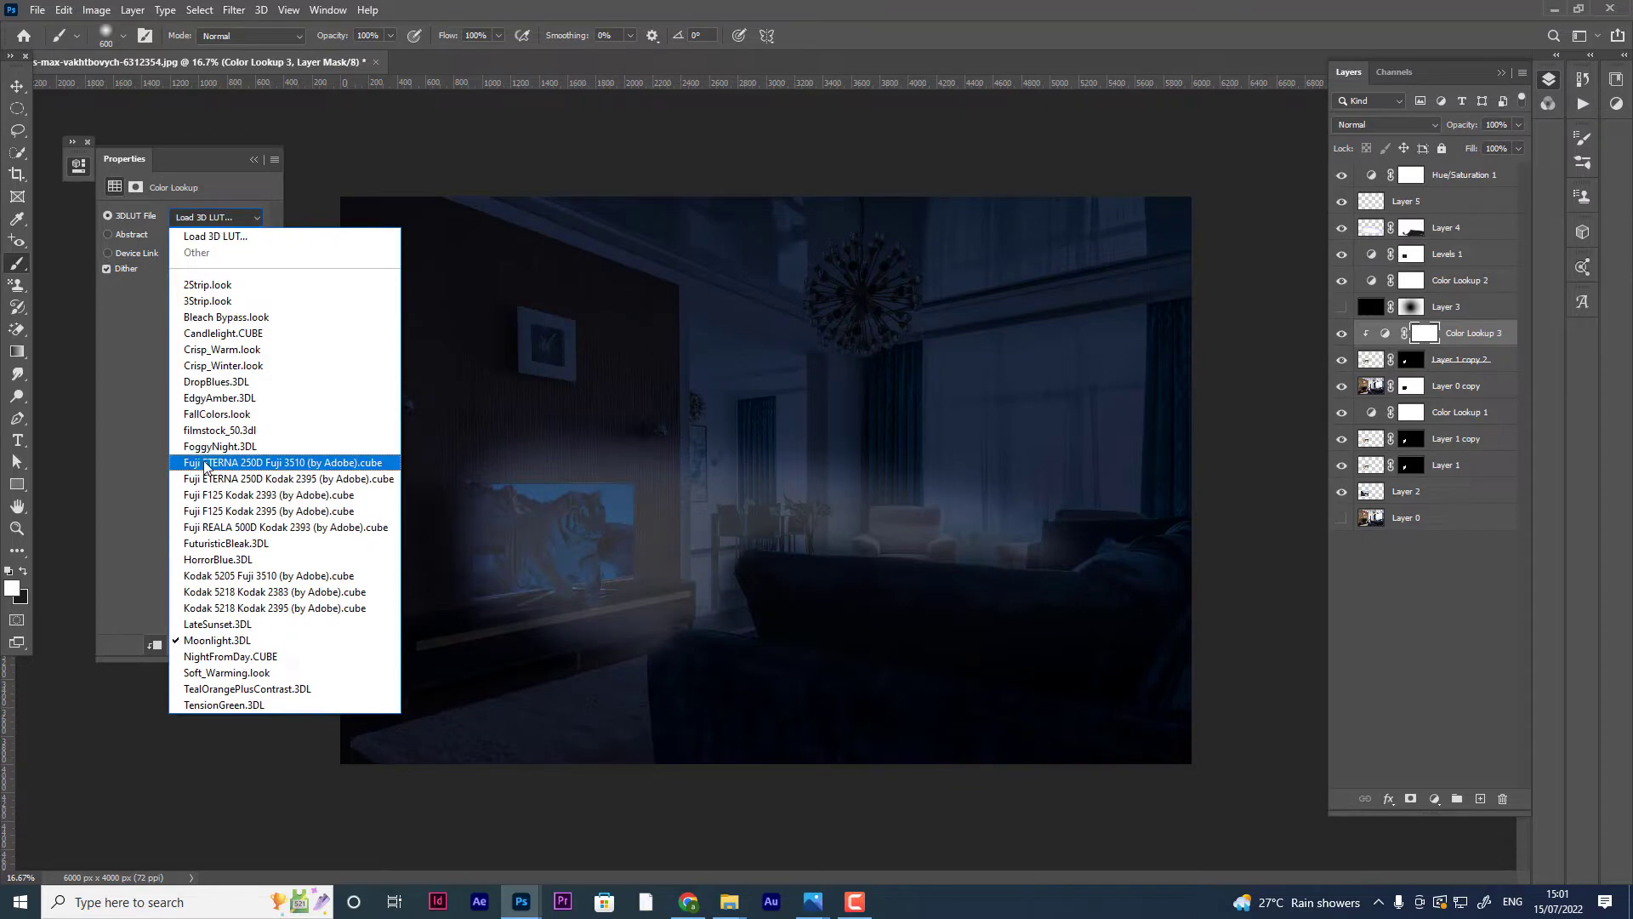
pyautogui.click(204, 464)
pyautogui.click(219, 223)
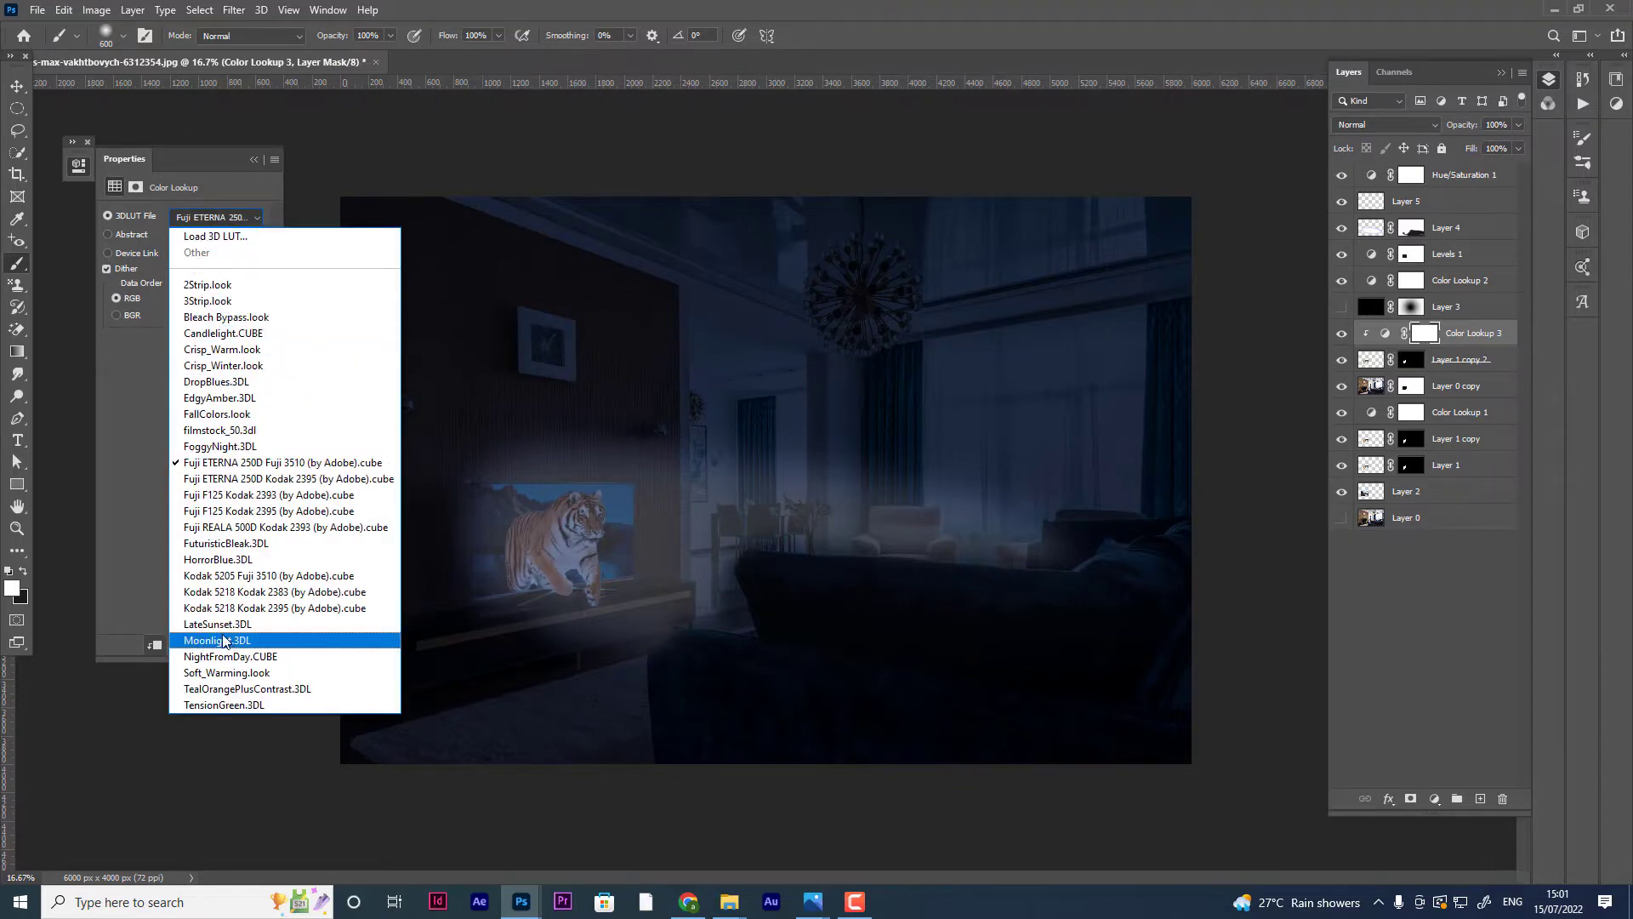
pyautogui.click(231, 658)
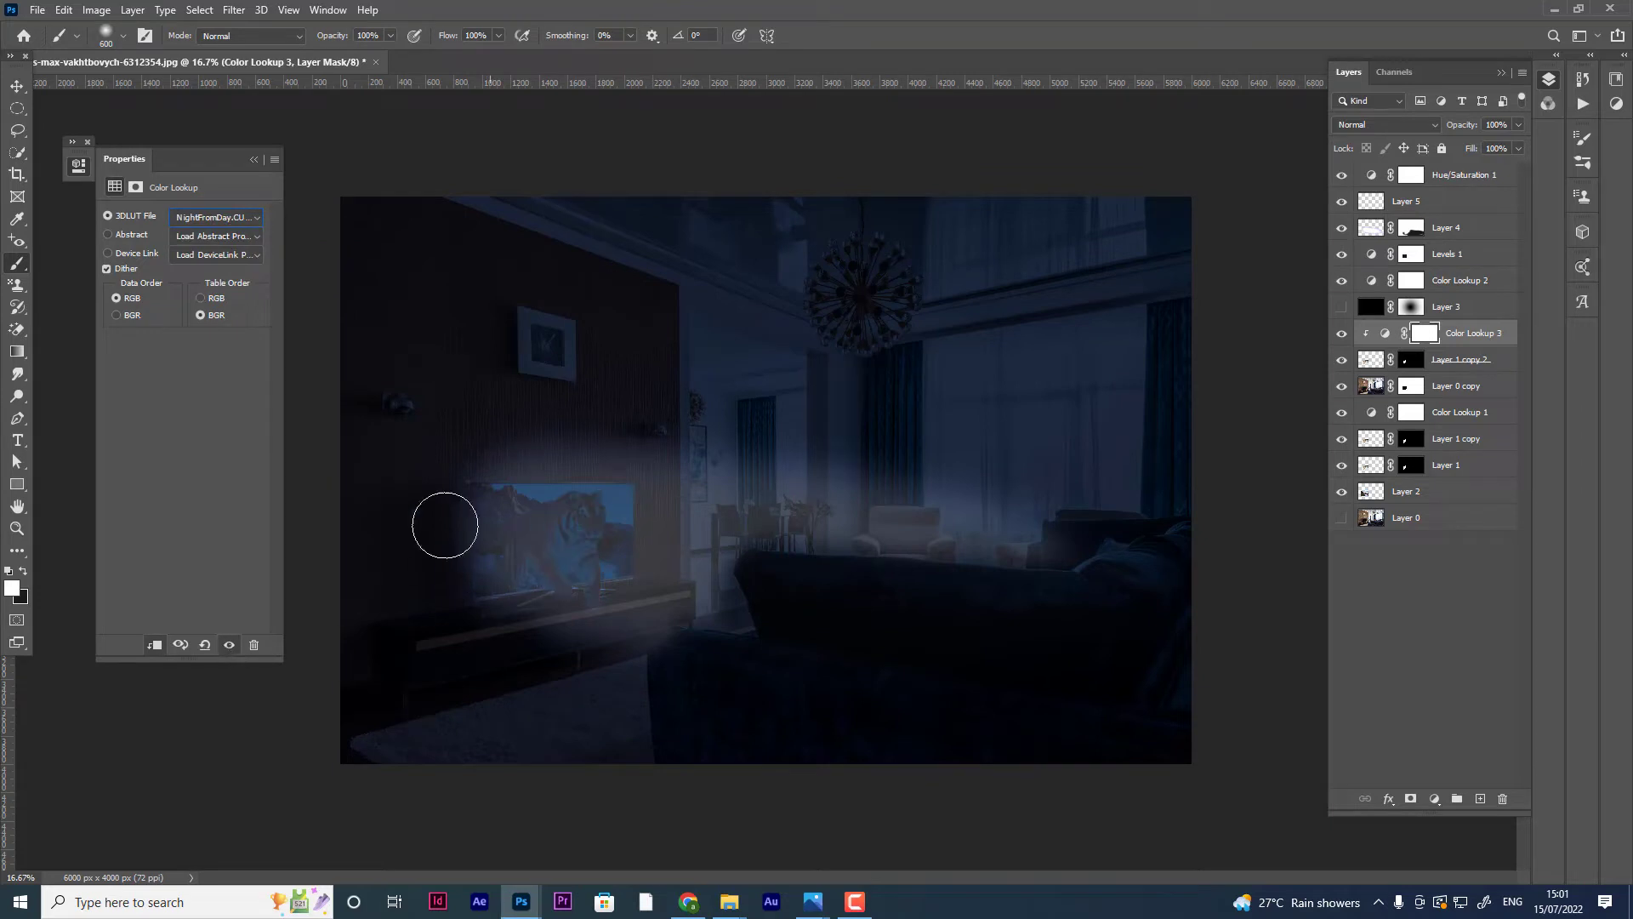
pyautogui.click(1342, 202)
pyautogui.click(1342, 228)
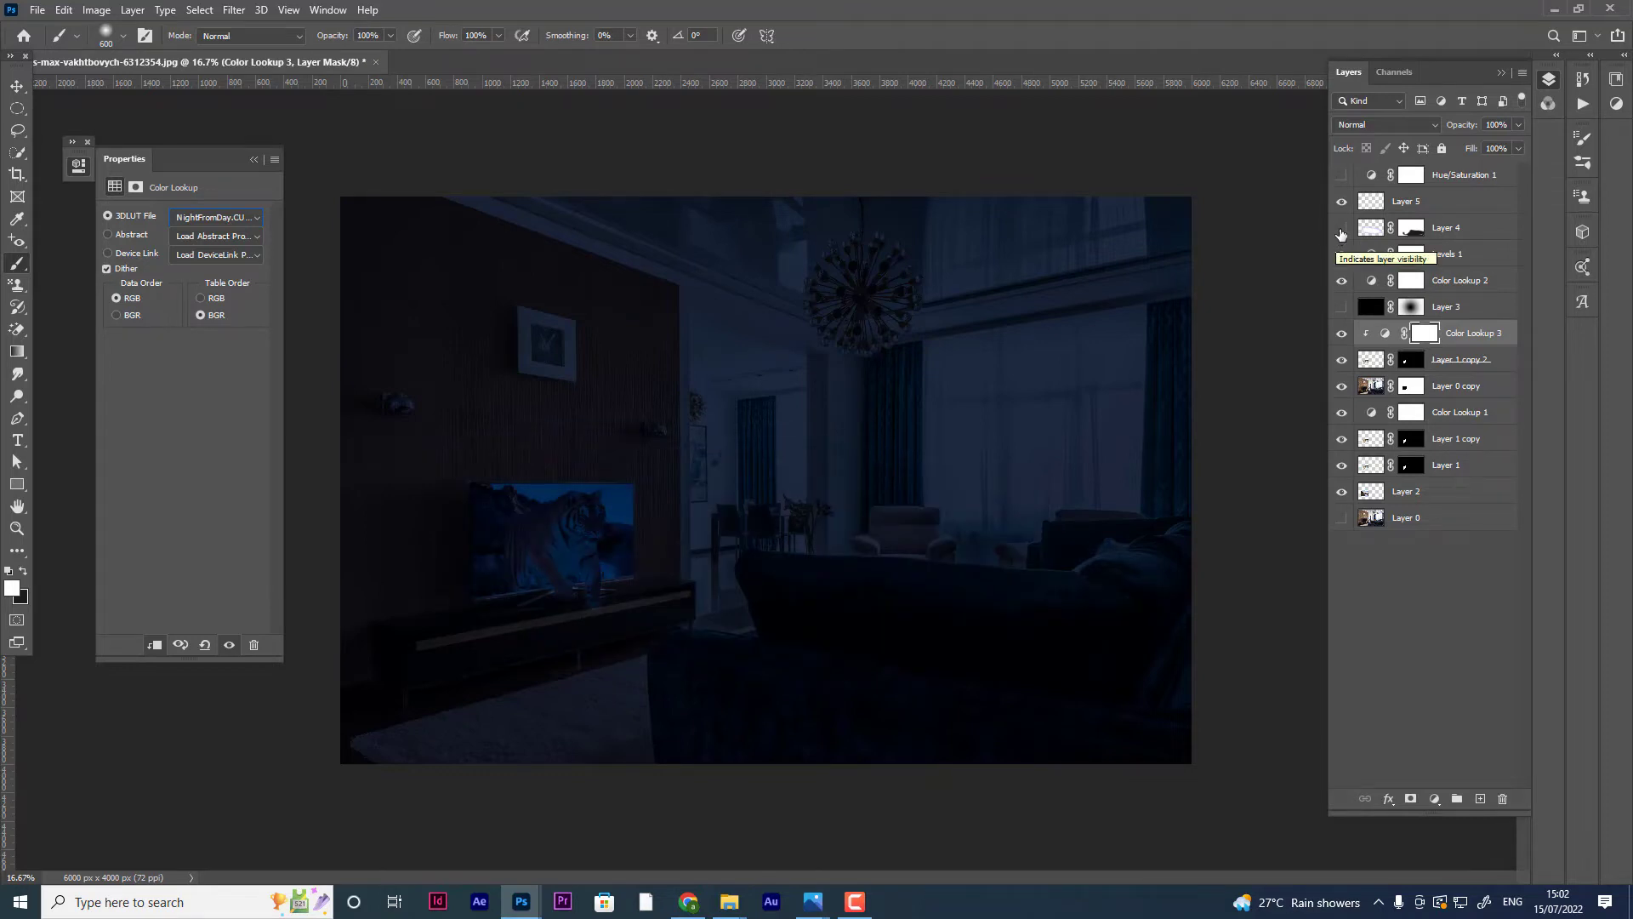
# - Switch to the Move tool and zoom out to 12.5% to view the whole composite
pyautogui.click(17, 86)
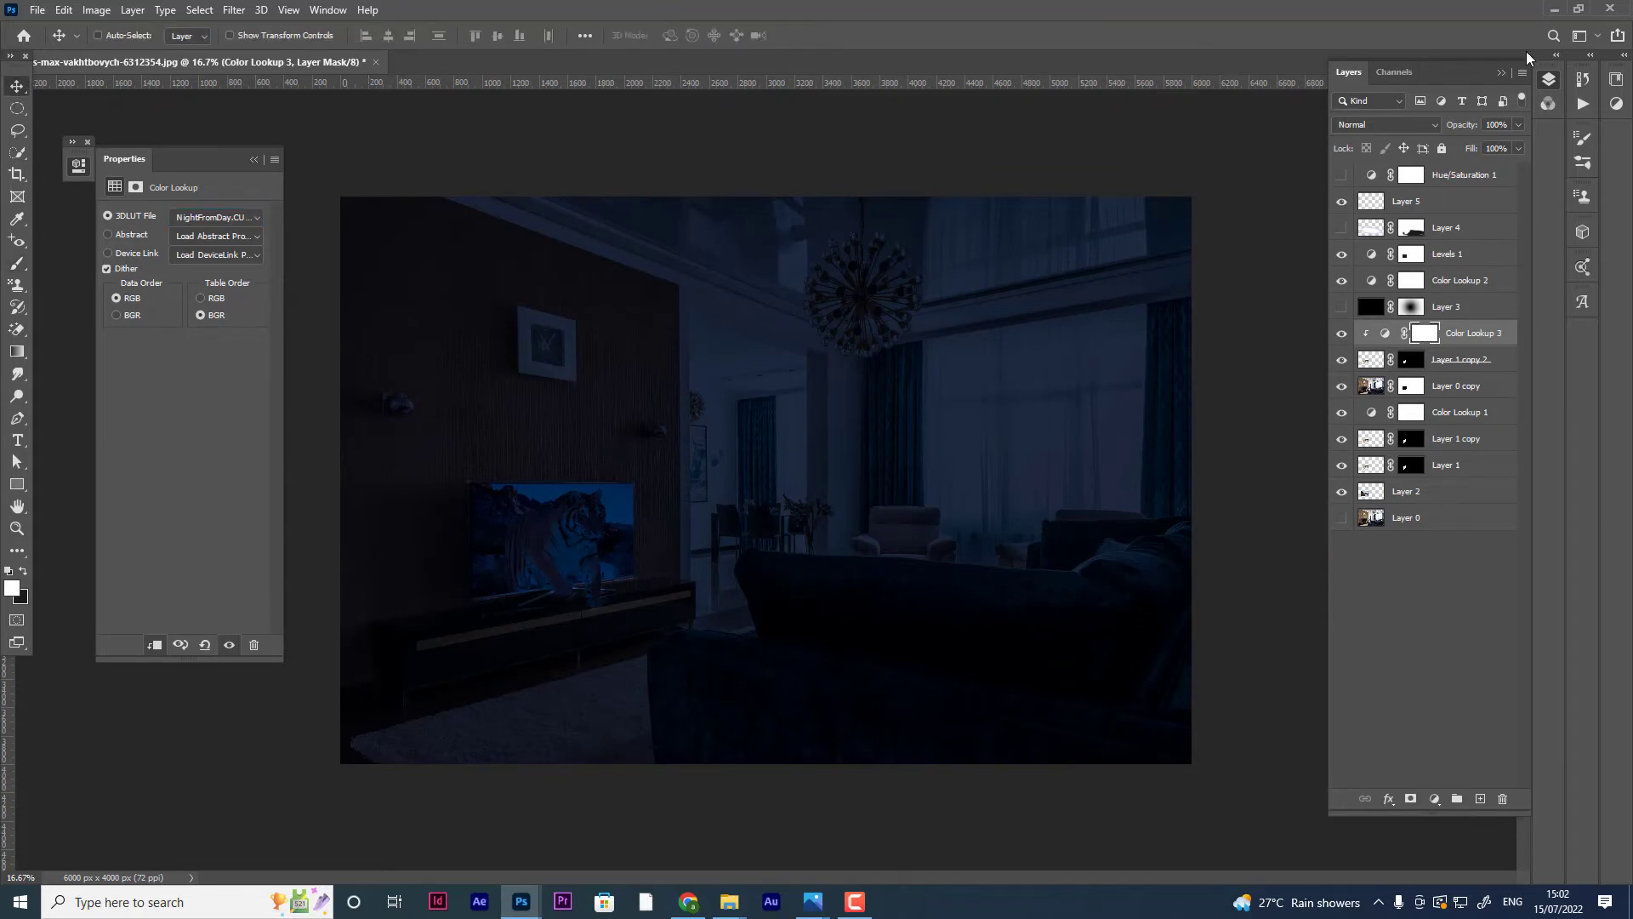
pyautogui.hotkey('ctrl', '-')
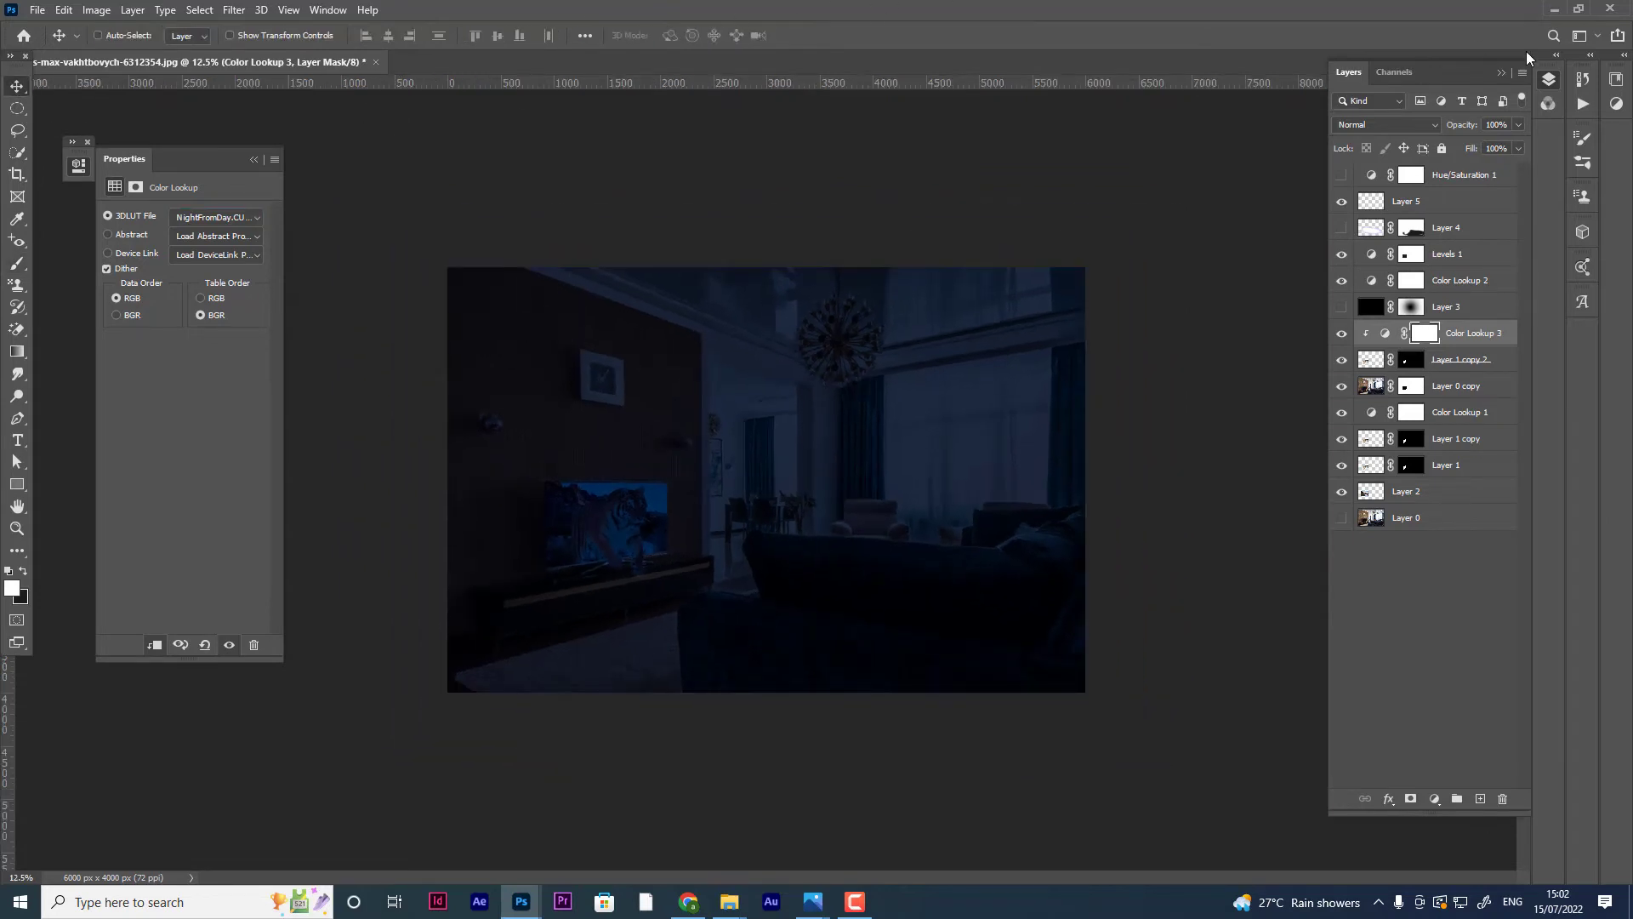